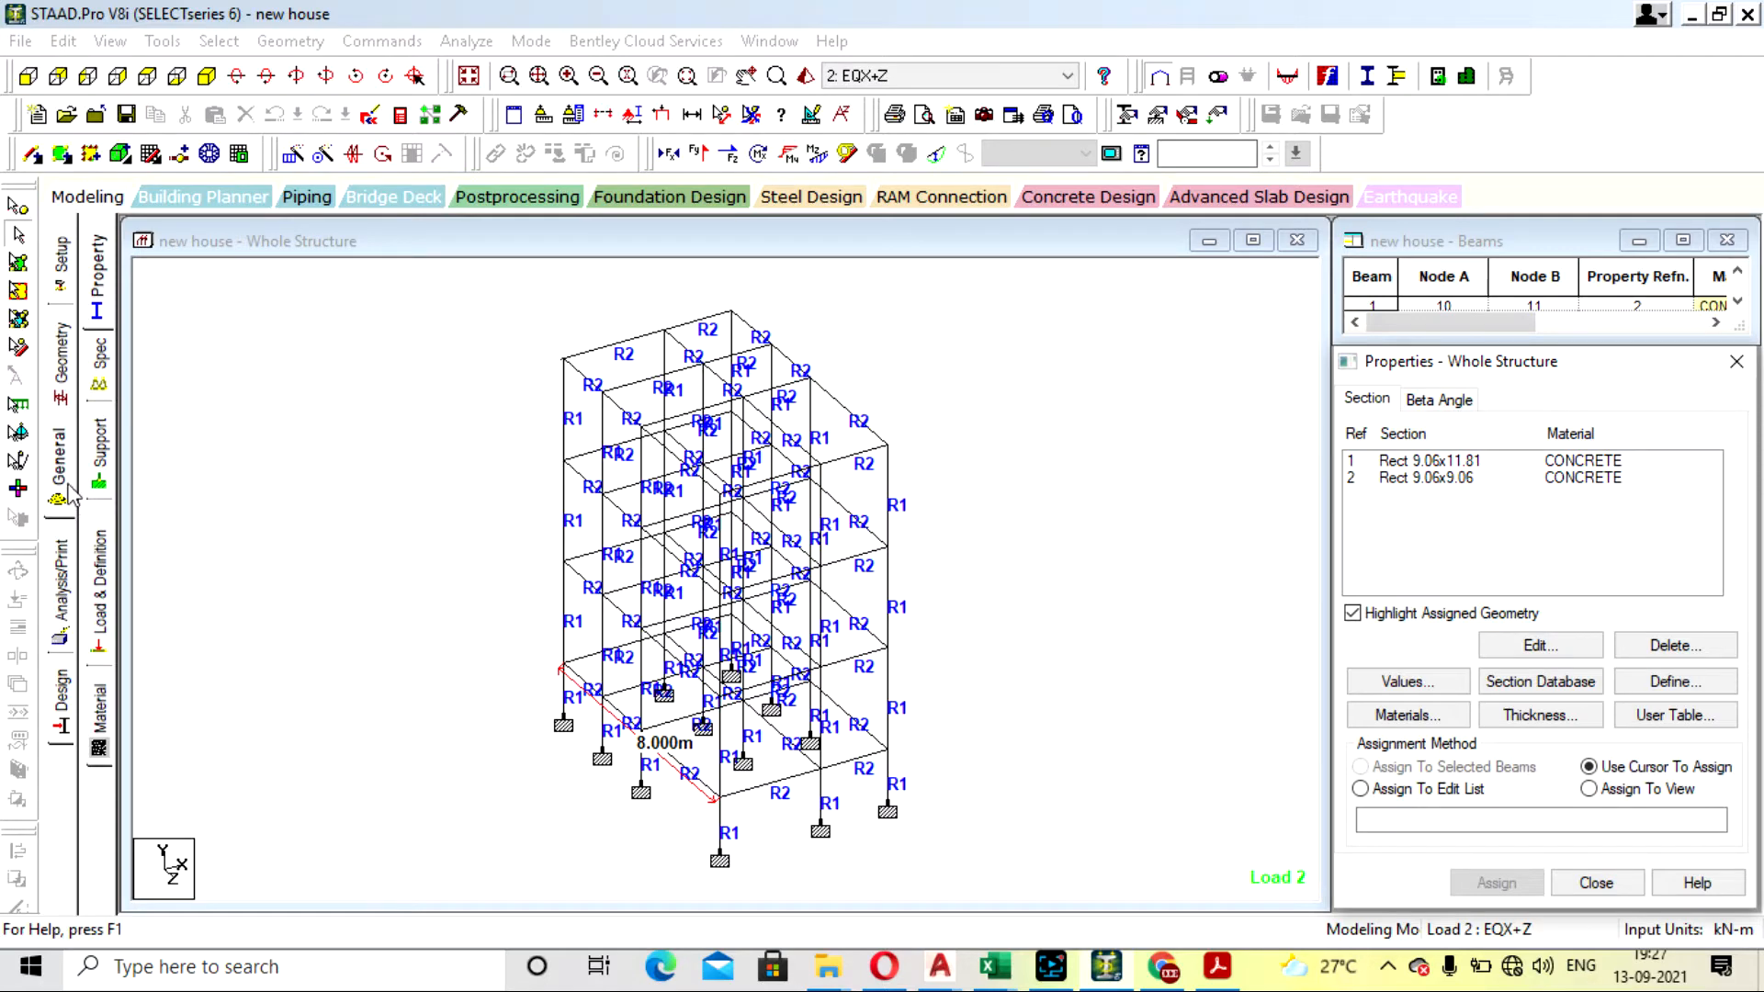
- Add a member property reduction specification with moment of inertia factors RIY 0.7 and RIZ 0.7
left_click(69, 485)
left_click(101, 386)
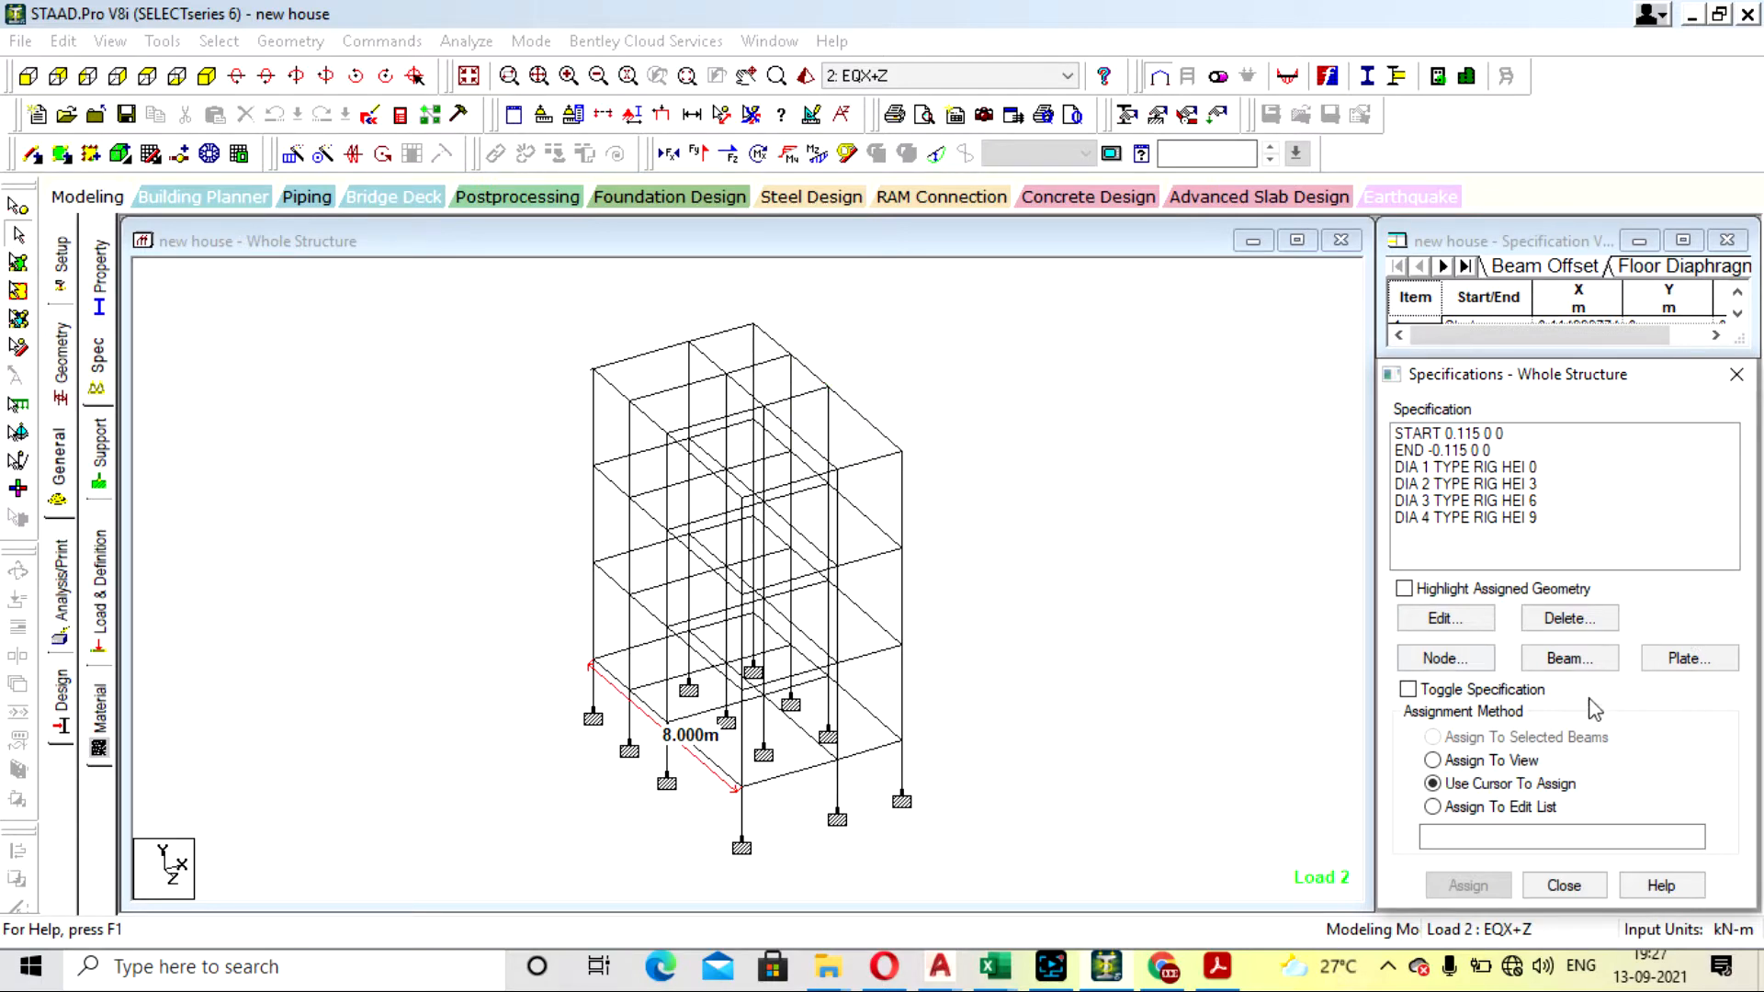
left_click(1568, 657)
left_click(1414, 459)
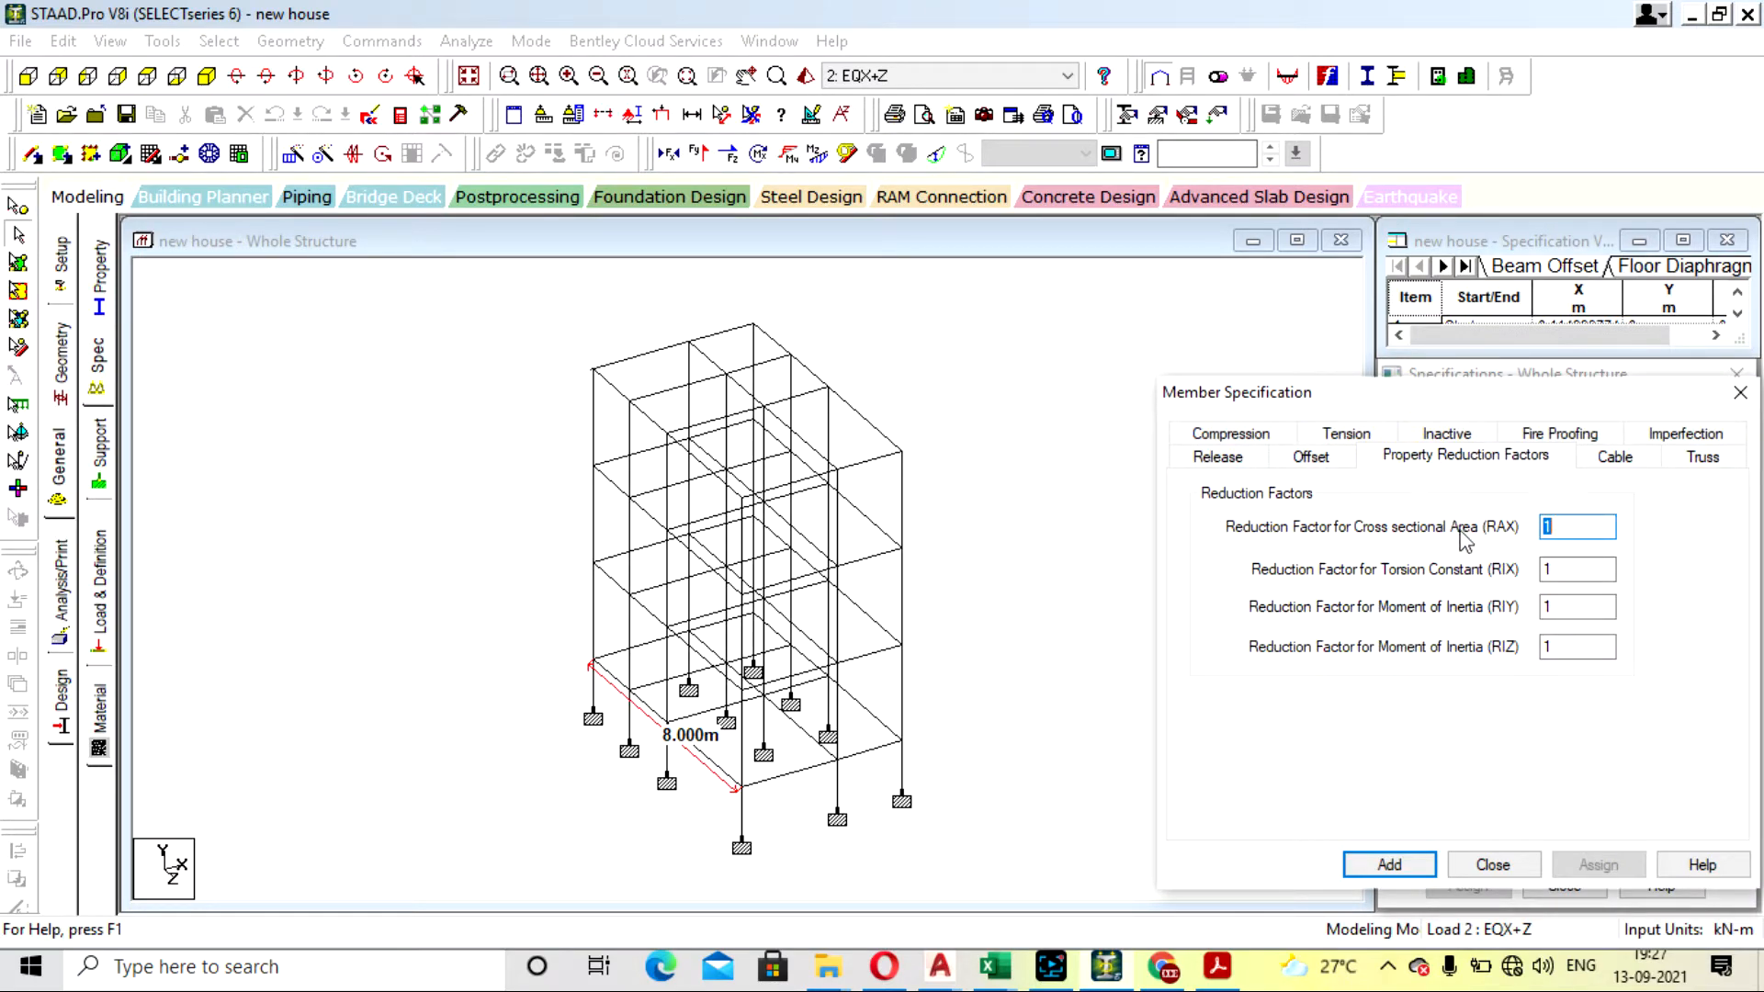
double_click(1569, 607)
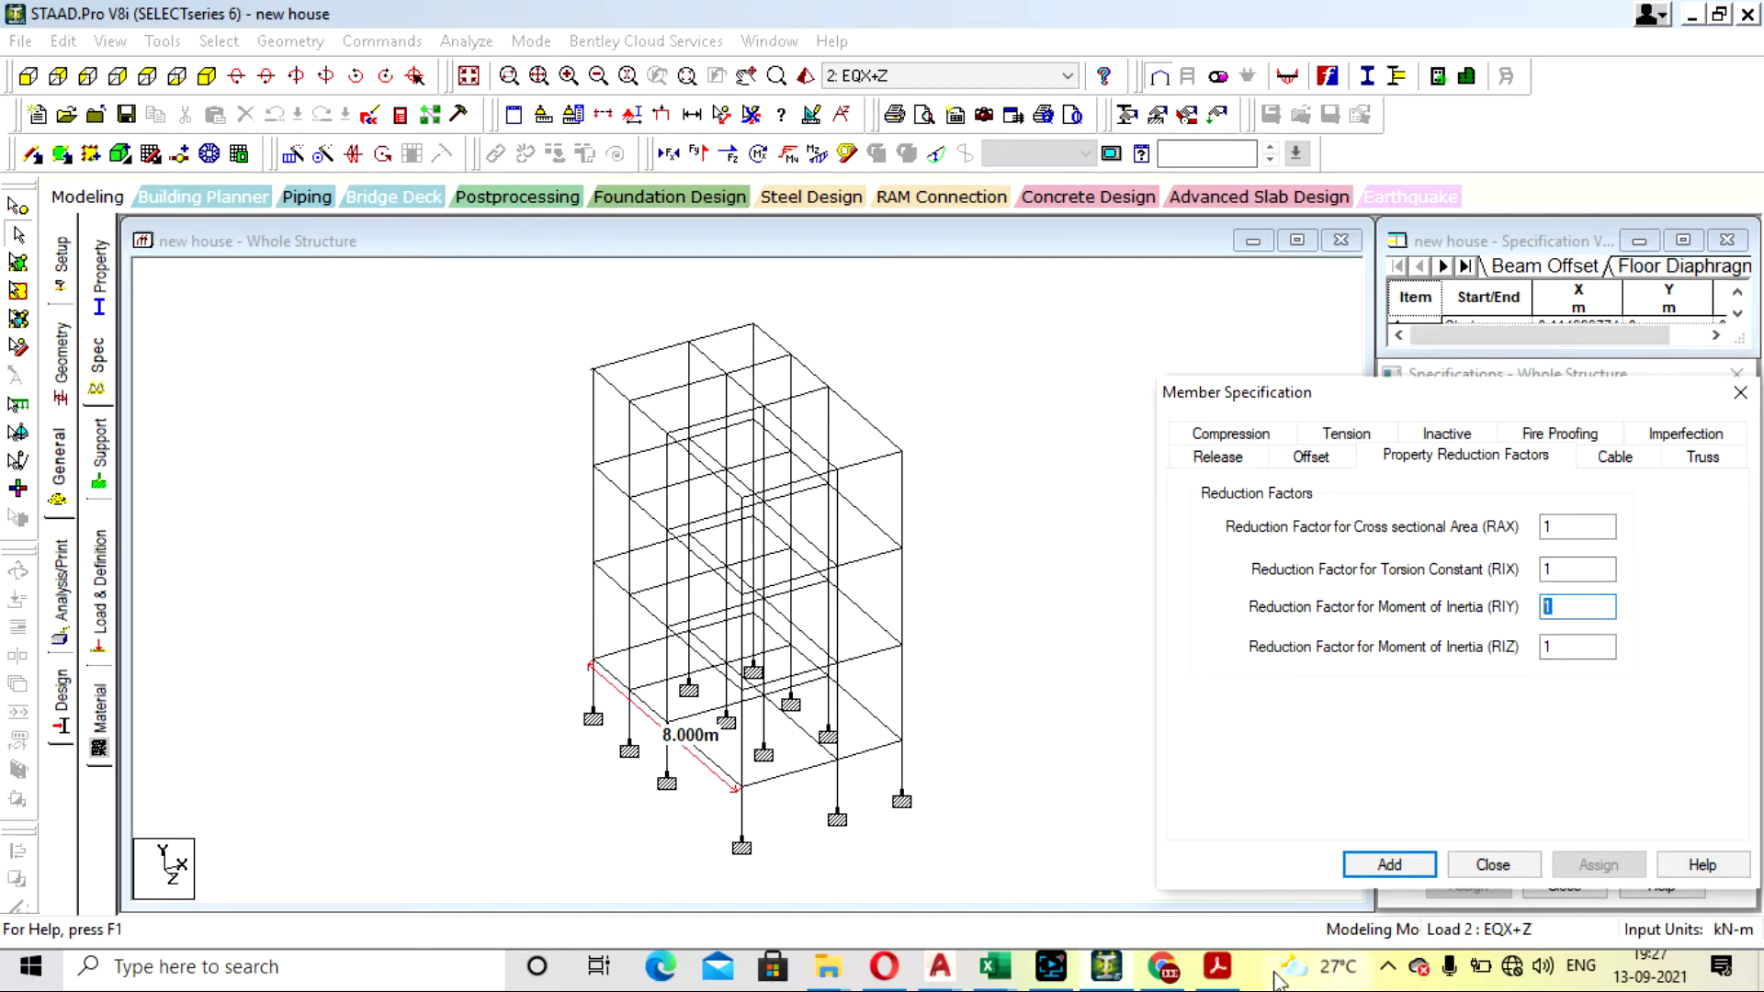
left_click(1218, 966)
left_click(1217, 966)
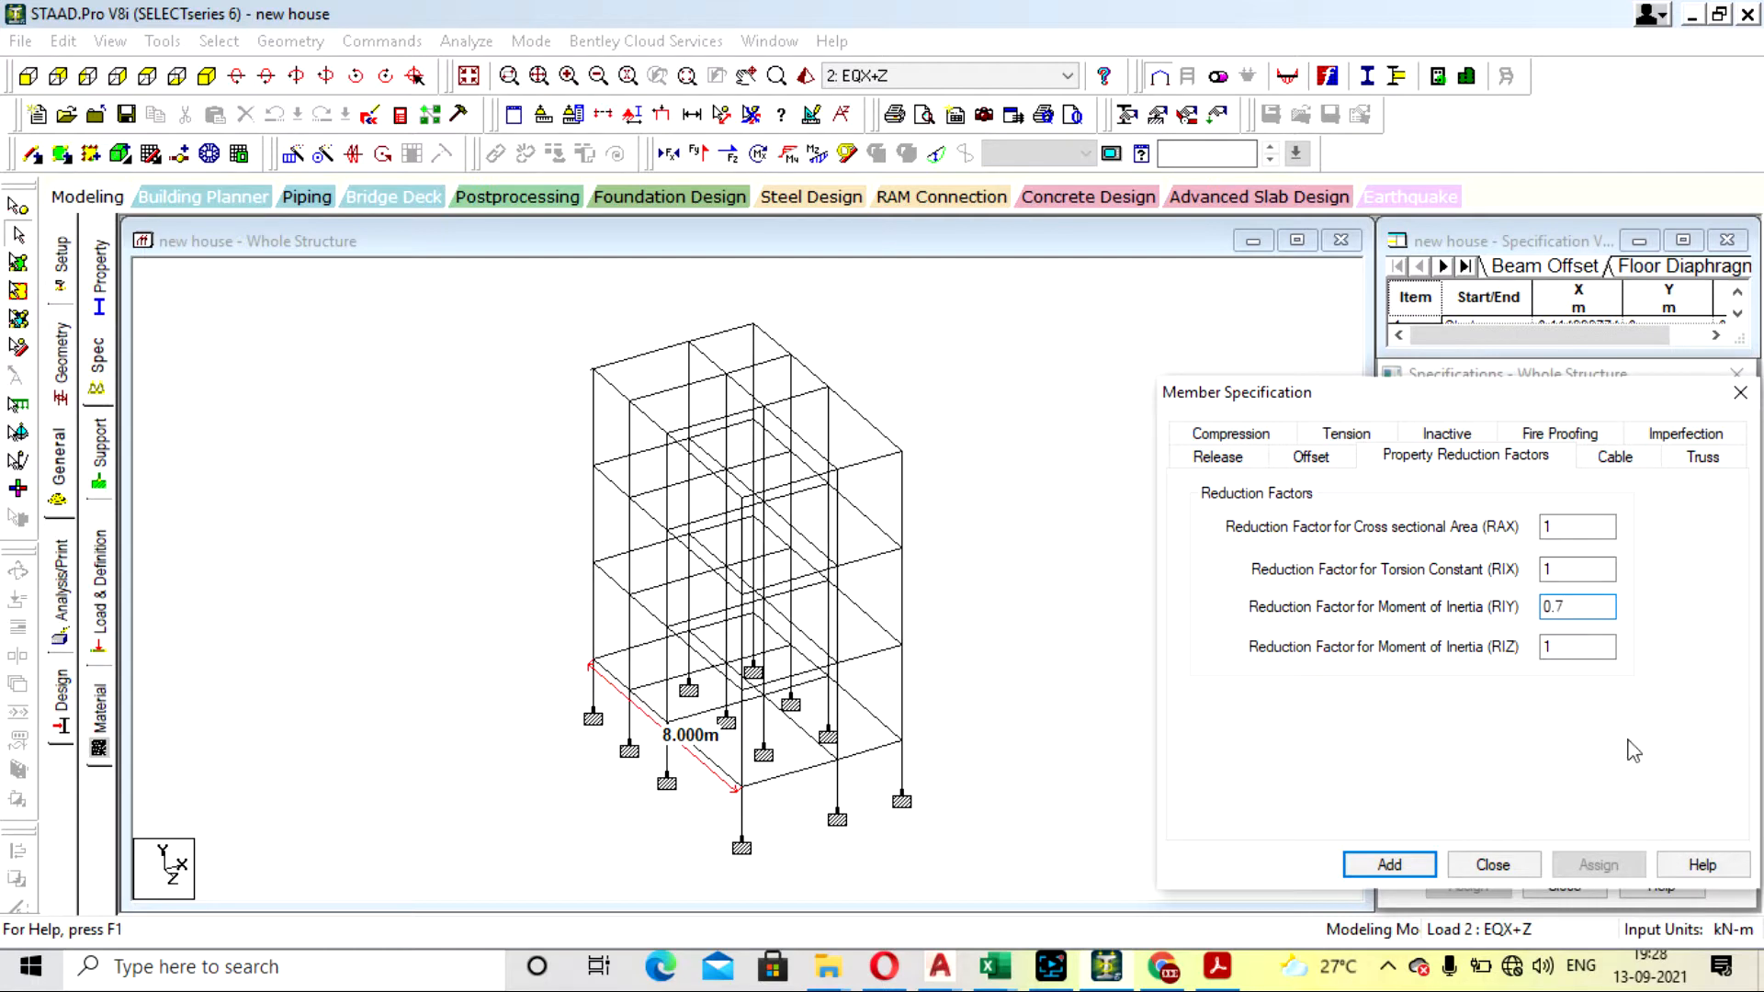
double_click(1551, 647)
type("0.7")
left_click(1392, 863)
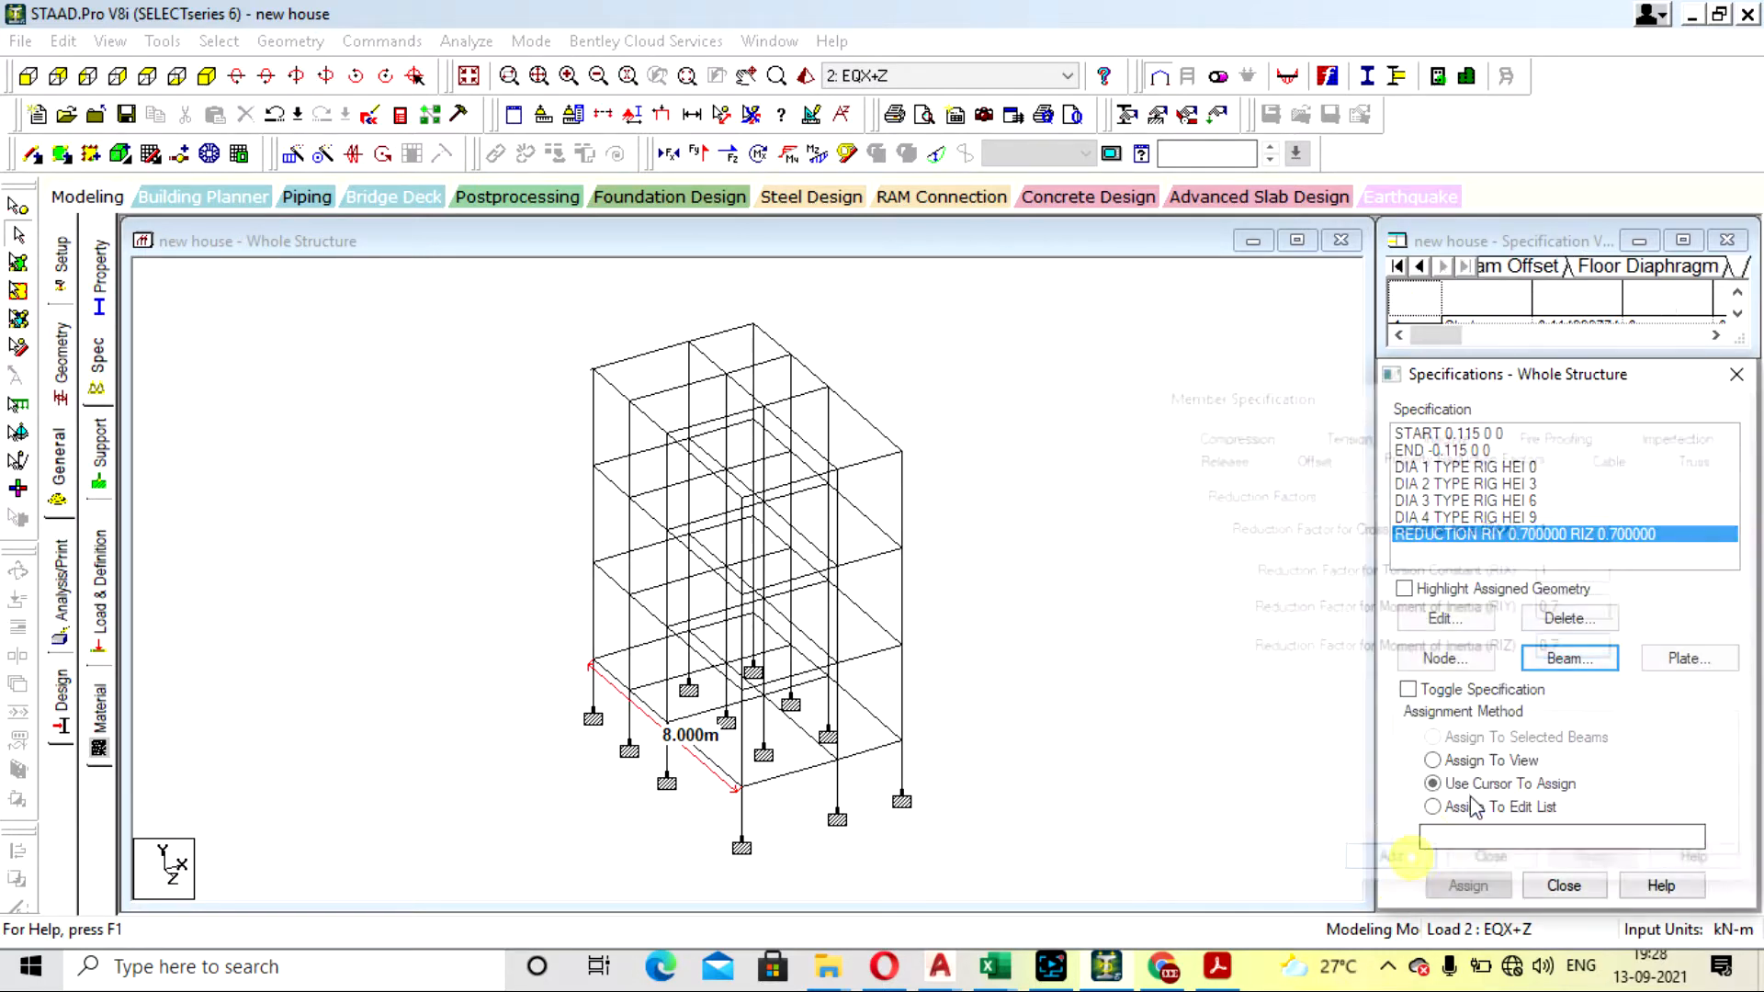
- Add a second property reduction specification with moment of inertia factors RIY 0.35 and RIZ 0.35
left_click(1569, 658)
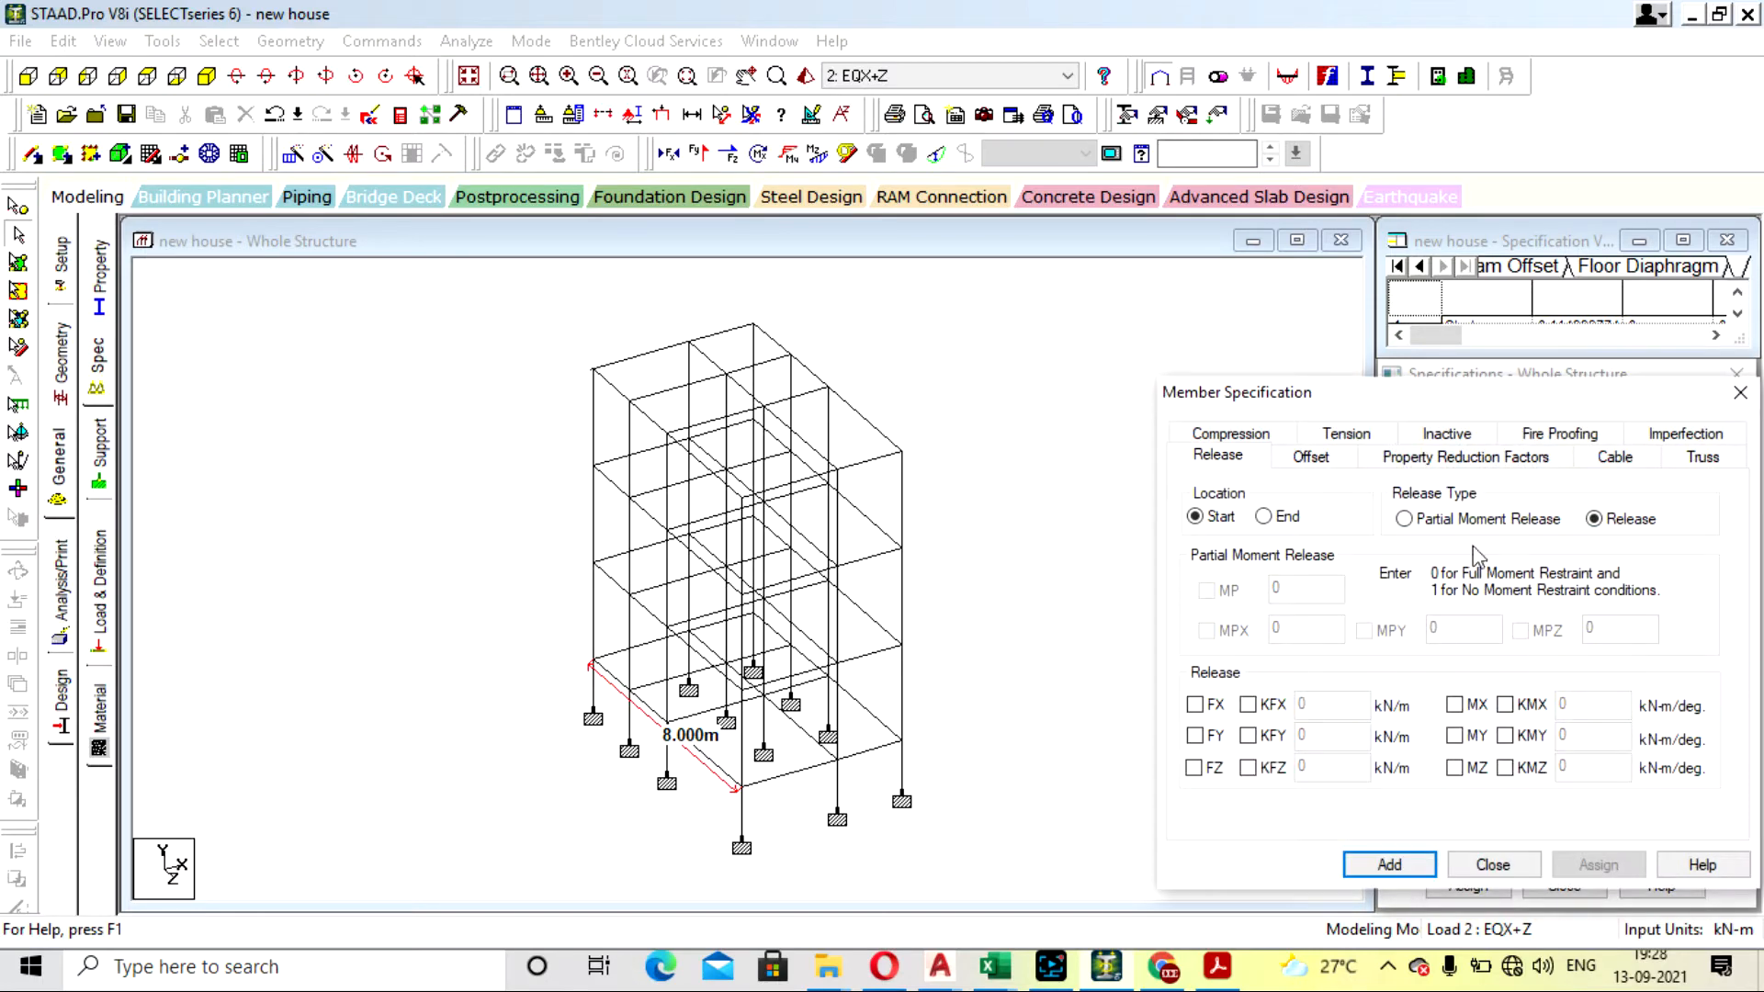
left_click(1438, 456)
double_click(1569, 607)
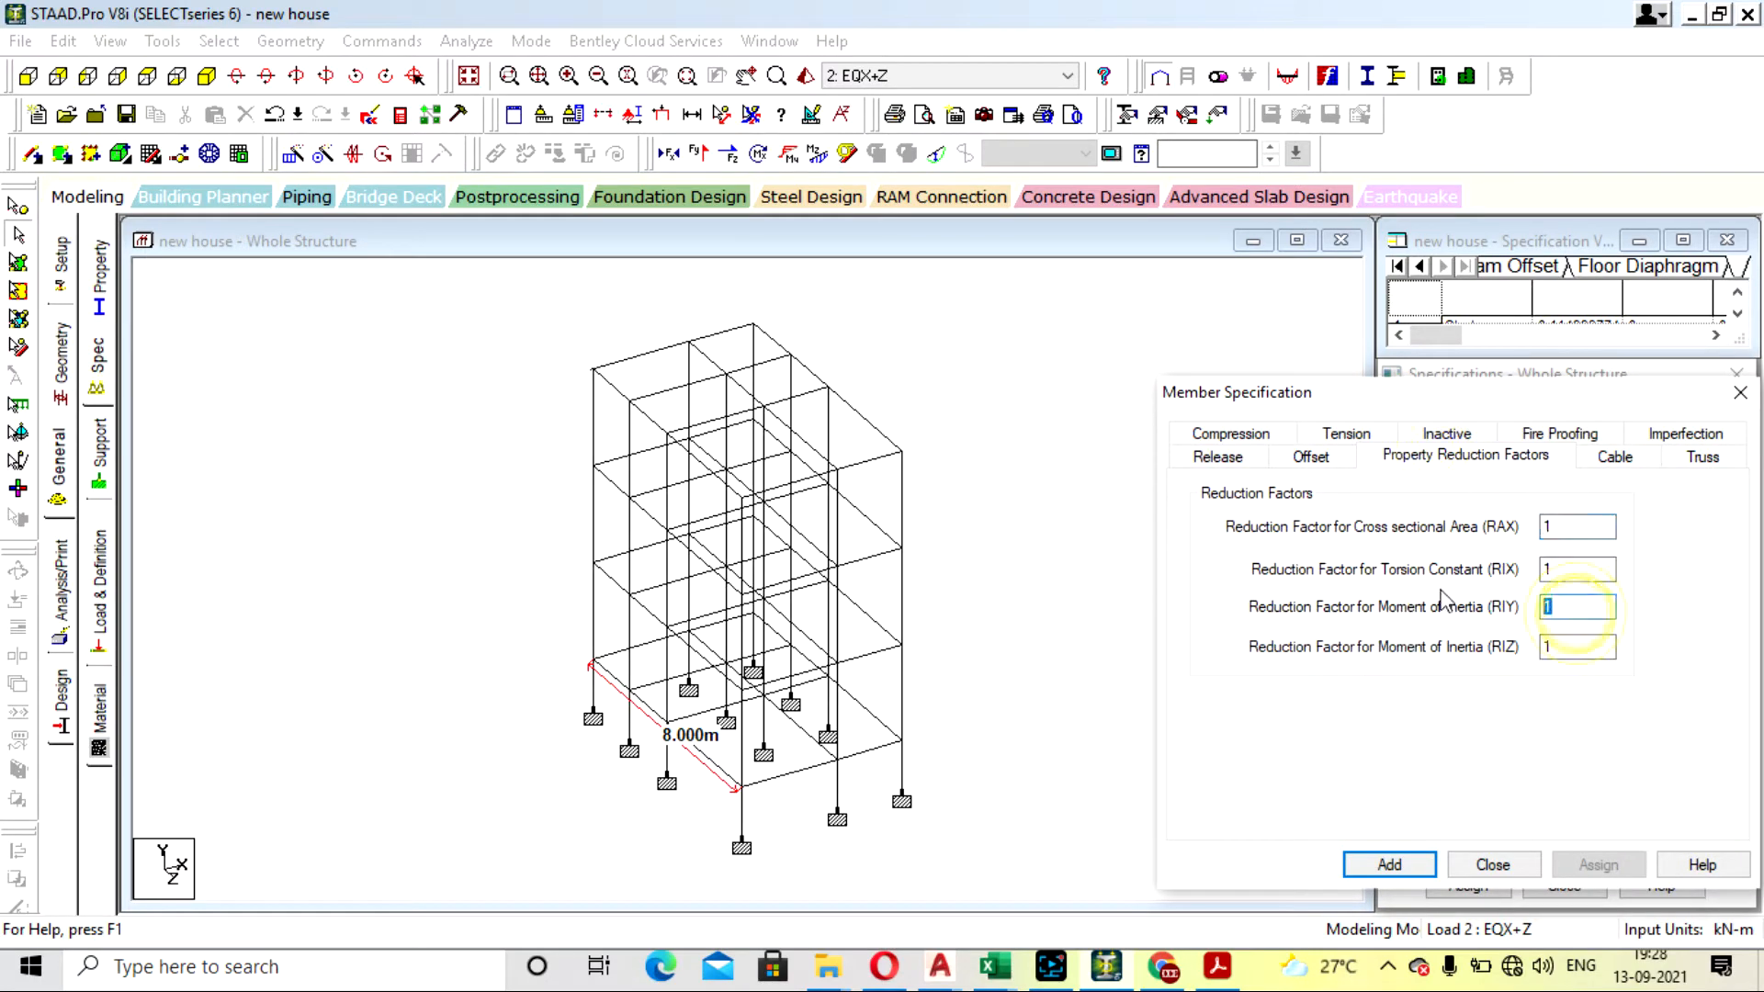
type("0.35")
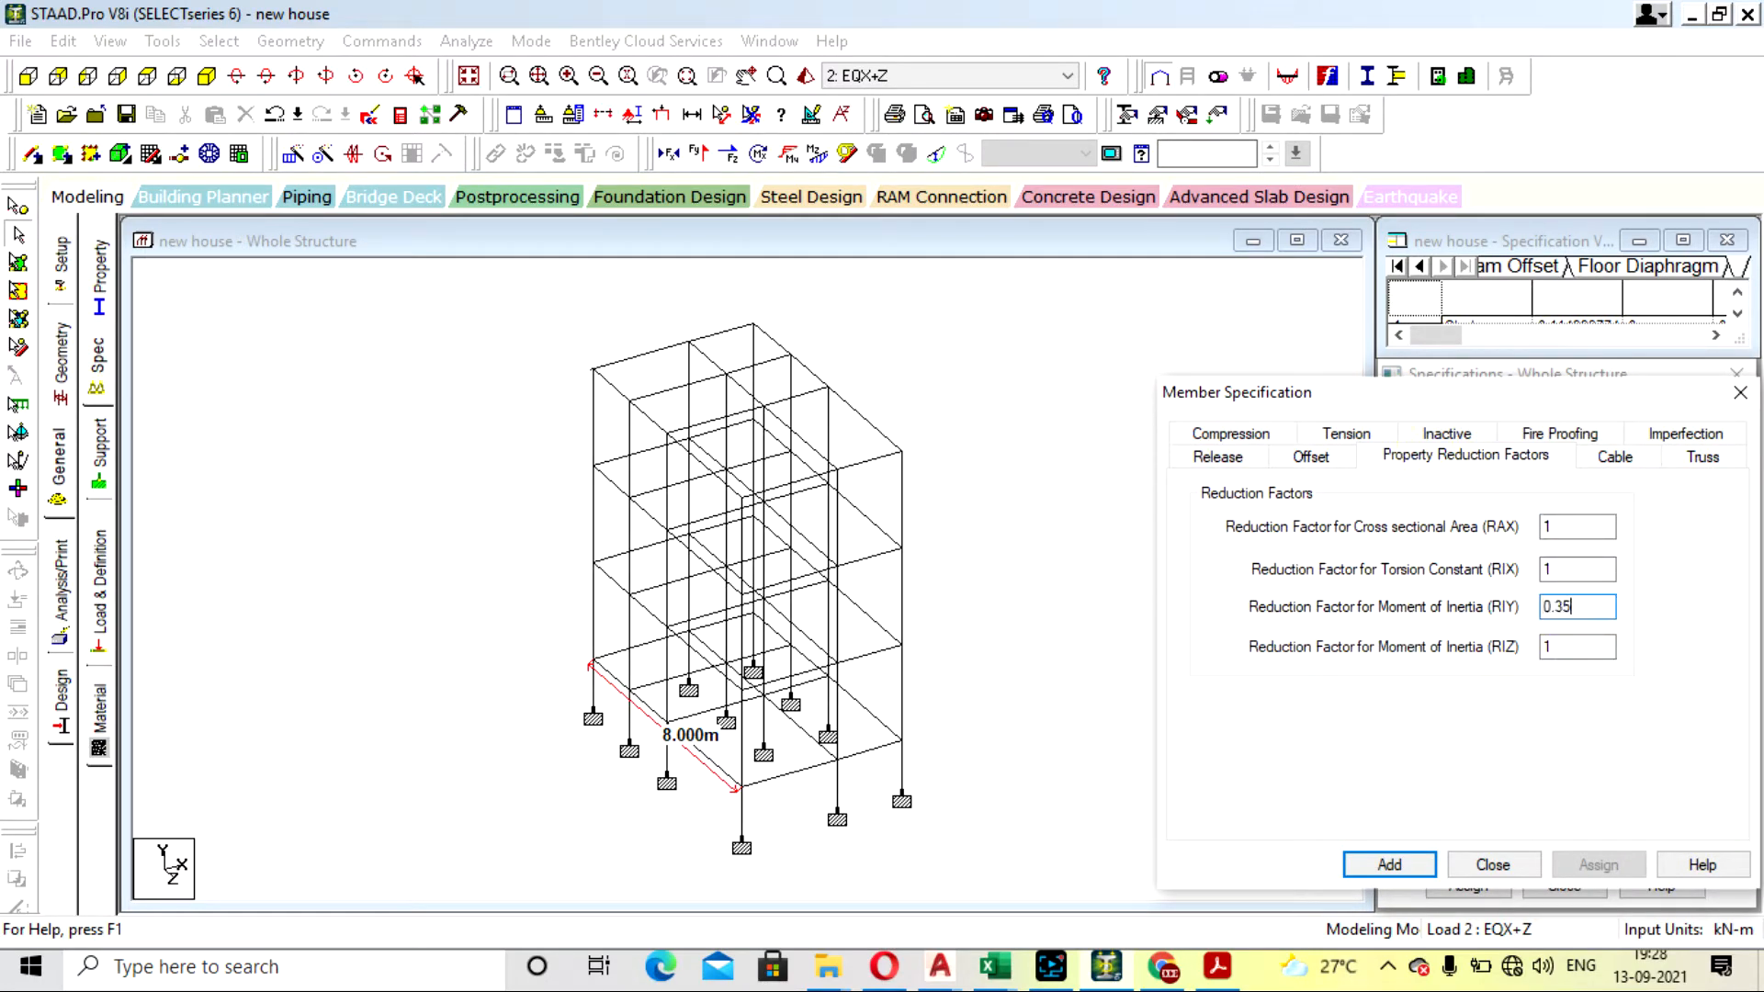
double_click(1566, 647)
type("0.35")
left_click(1405, 868)
- Switch to IS.1893.1.2016.pdf in Adobe Acrobat and look for the clause on moment of inertia for structural analysis
key("alt+Tab")
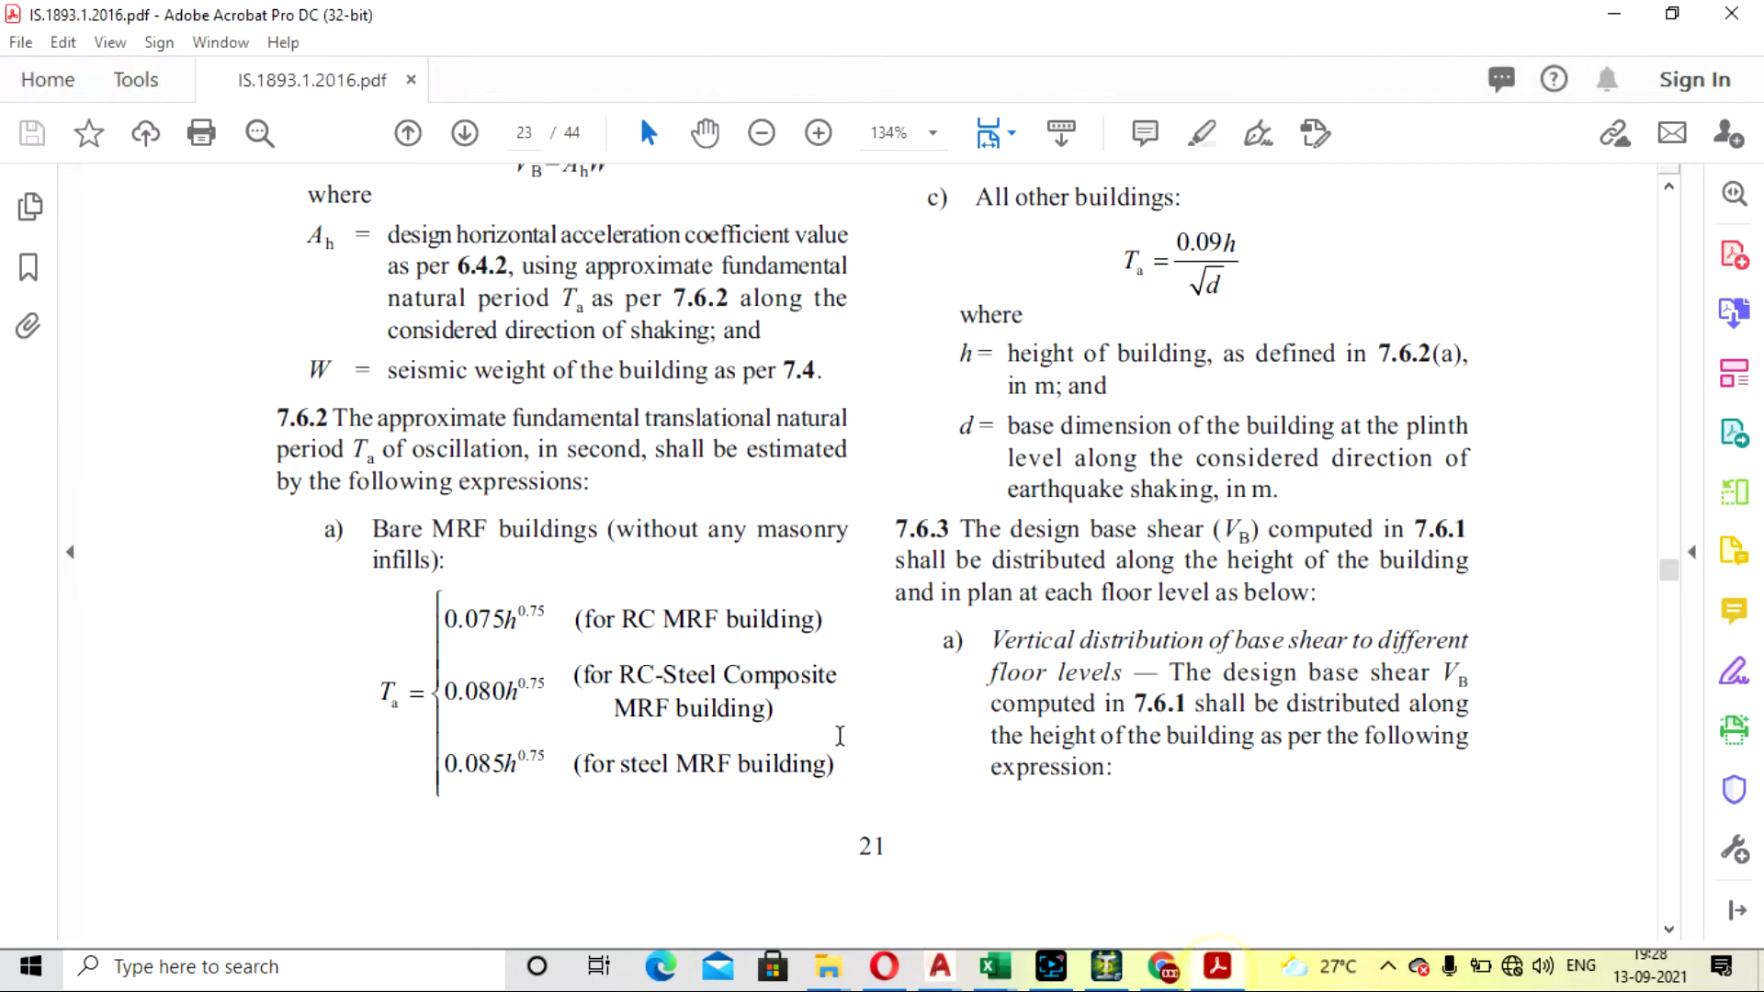
scroll(885, 610, "down", 10)
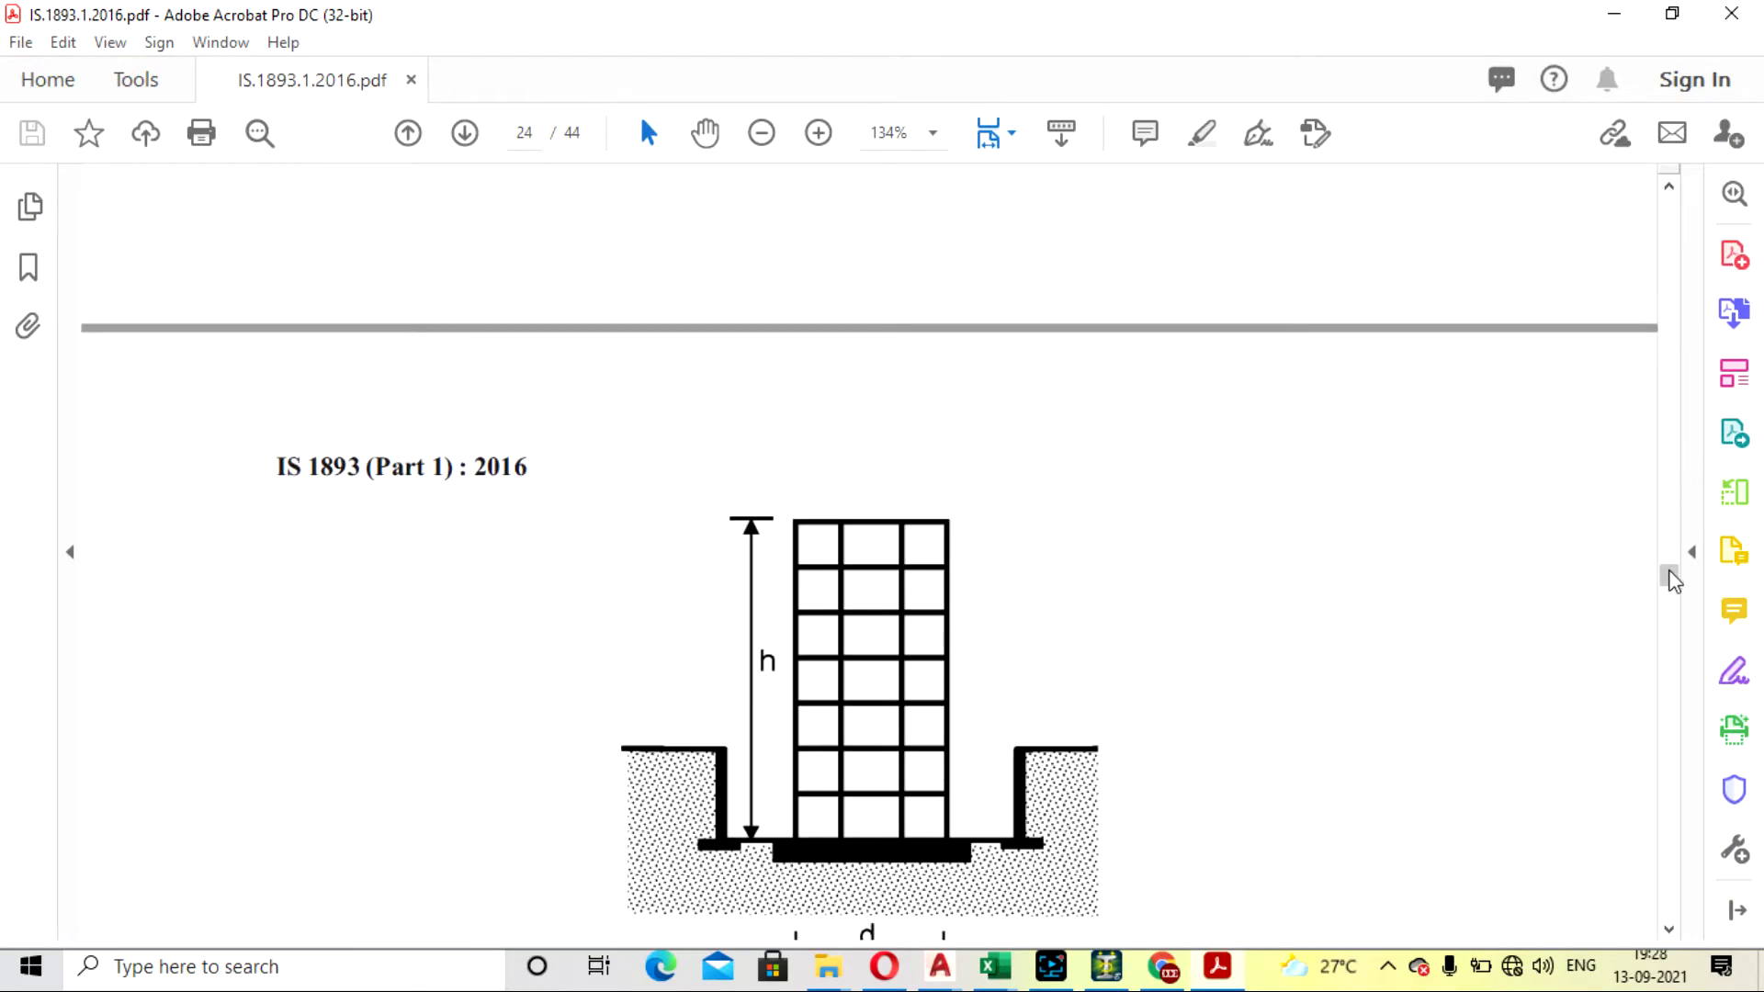
left_click_drag(1669, 578, 1664, 343)
scroll(1323, 504, "up", 7)
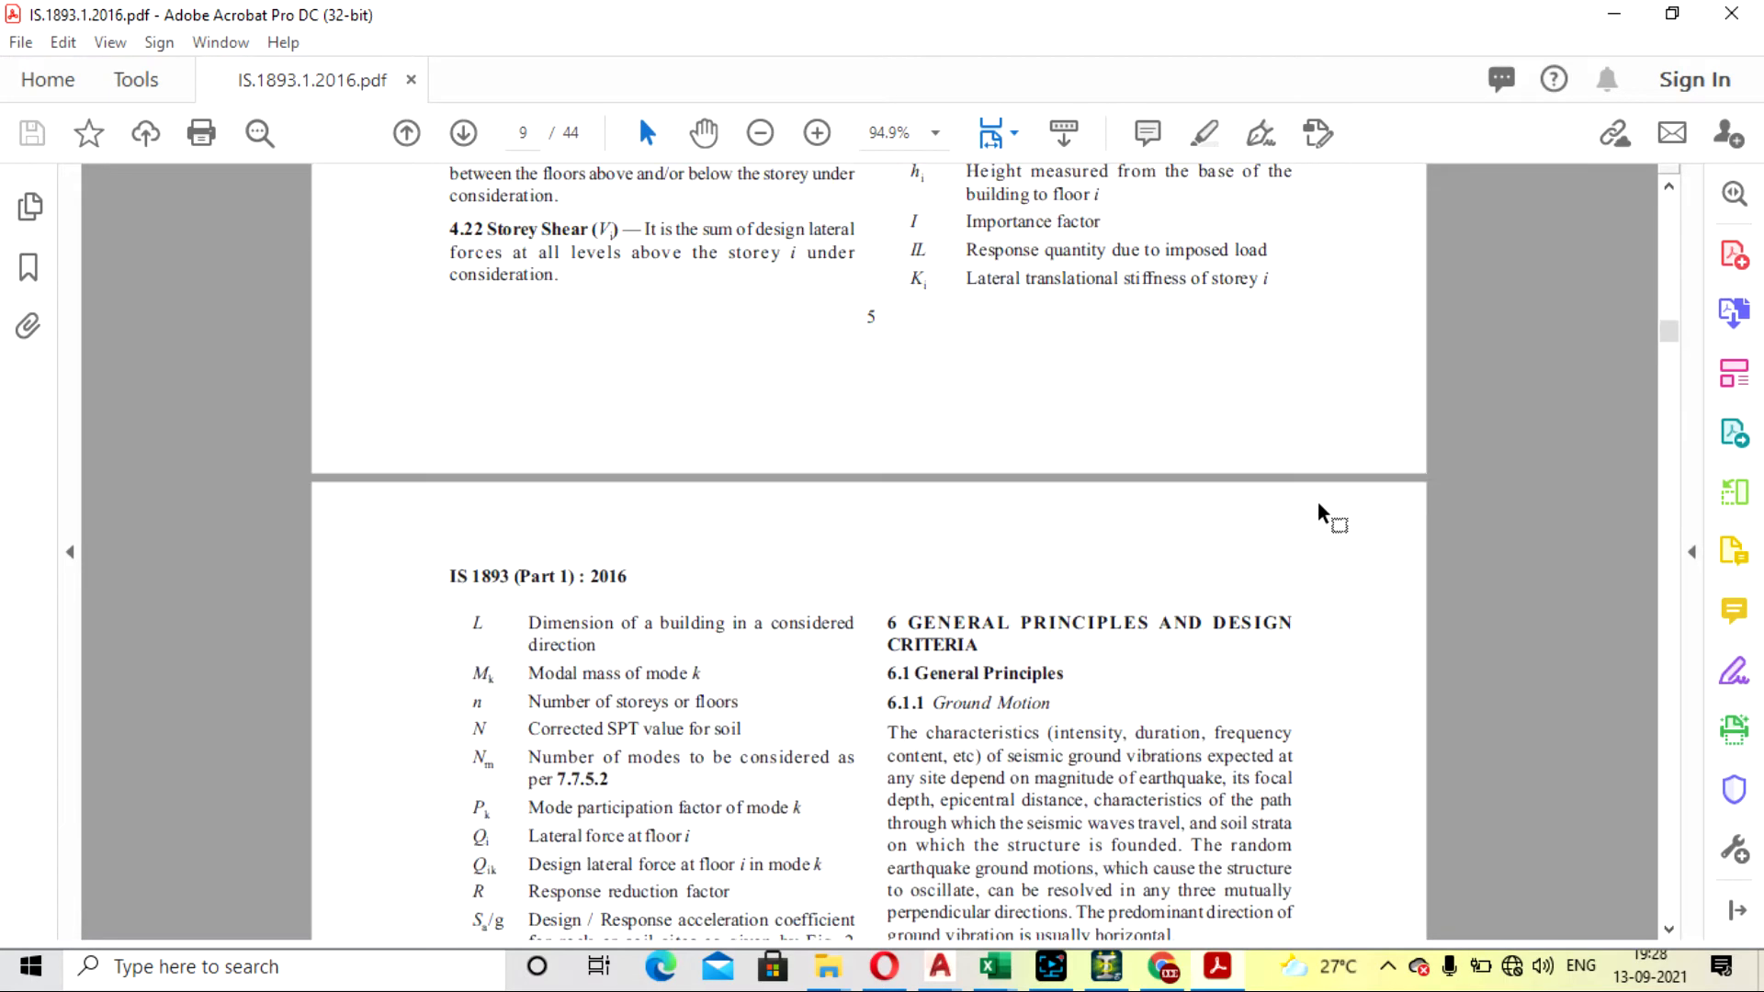
scroll(1274, 727, "up", 2)
left_click(1050, 966)
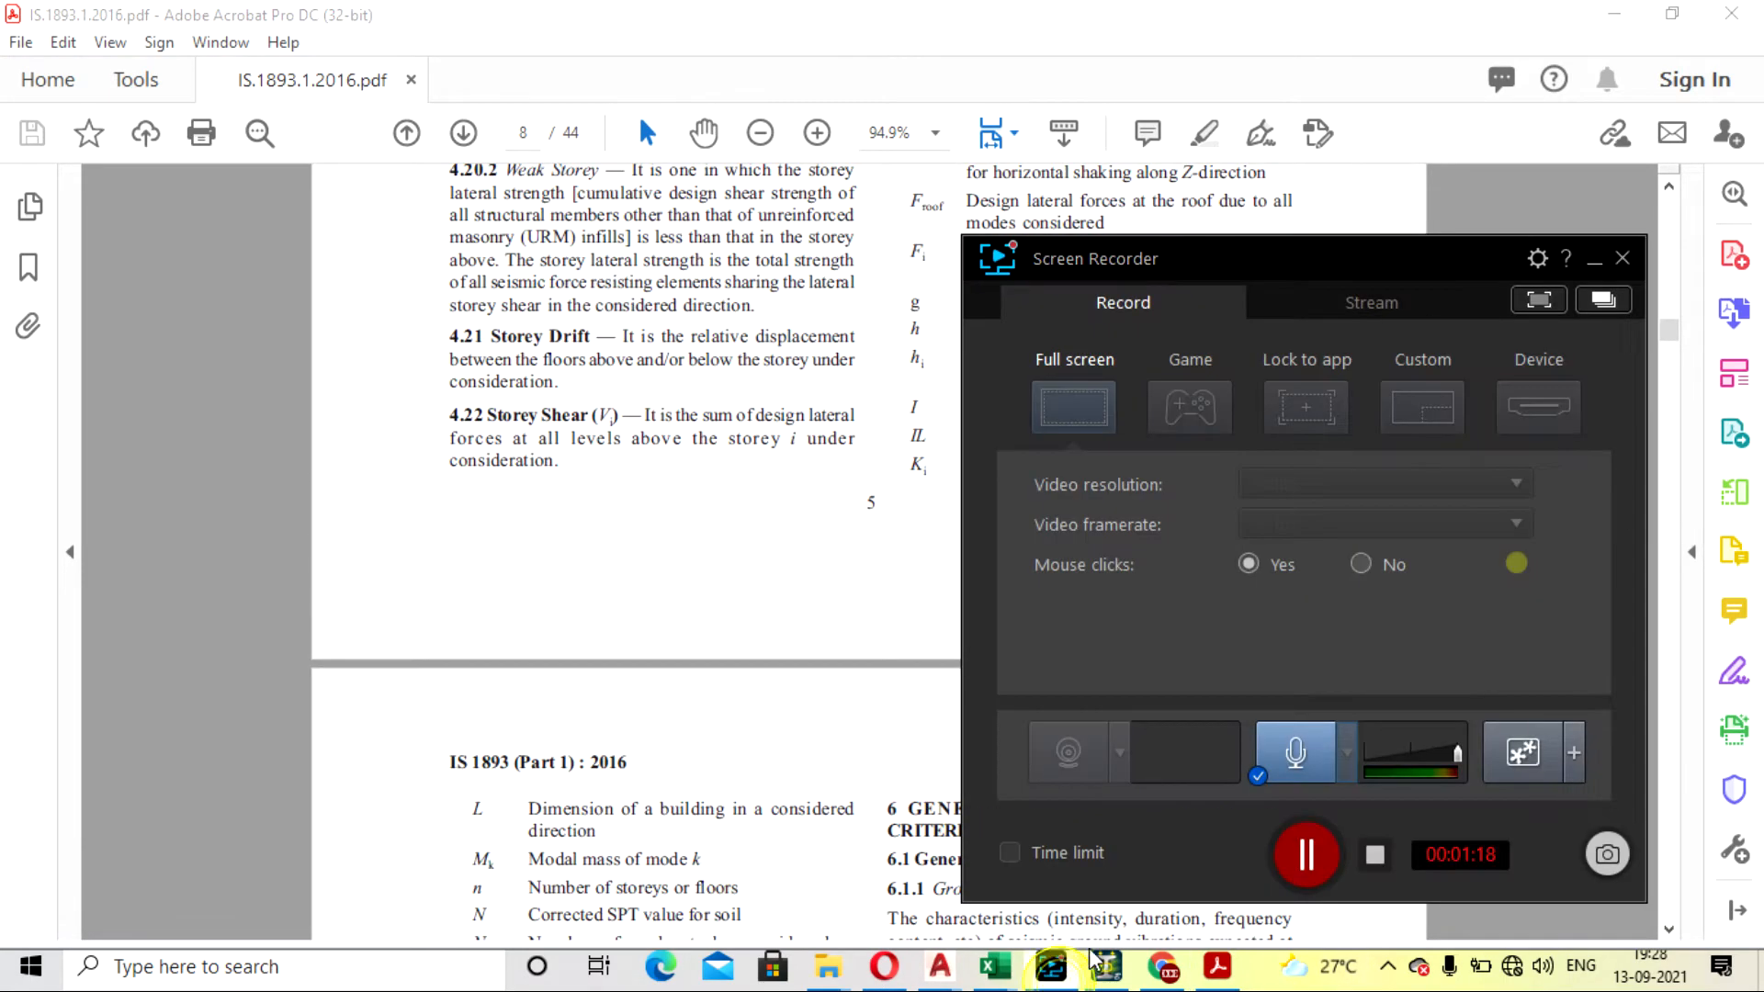
left_click(1306, 854)
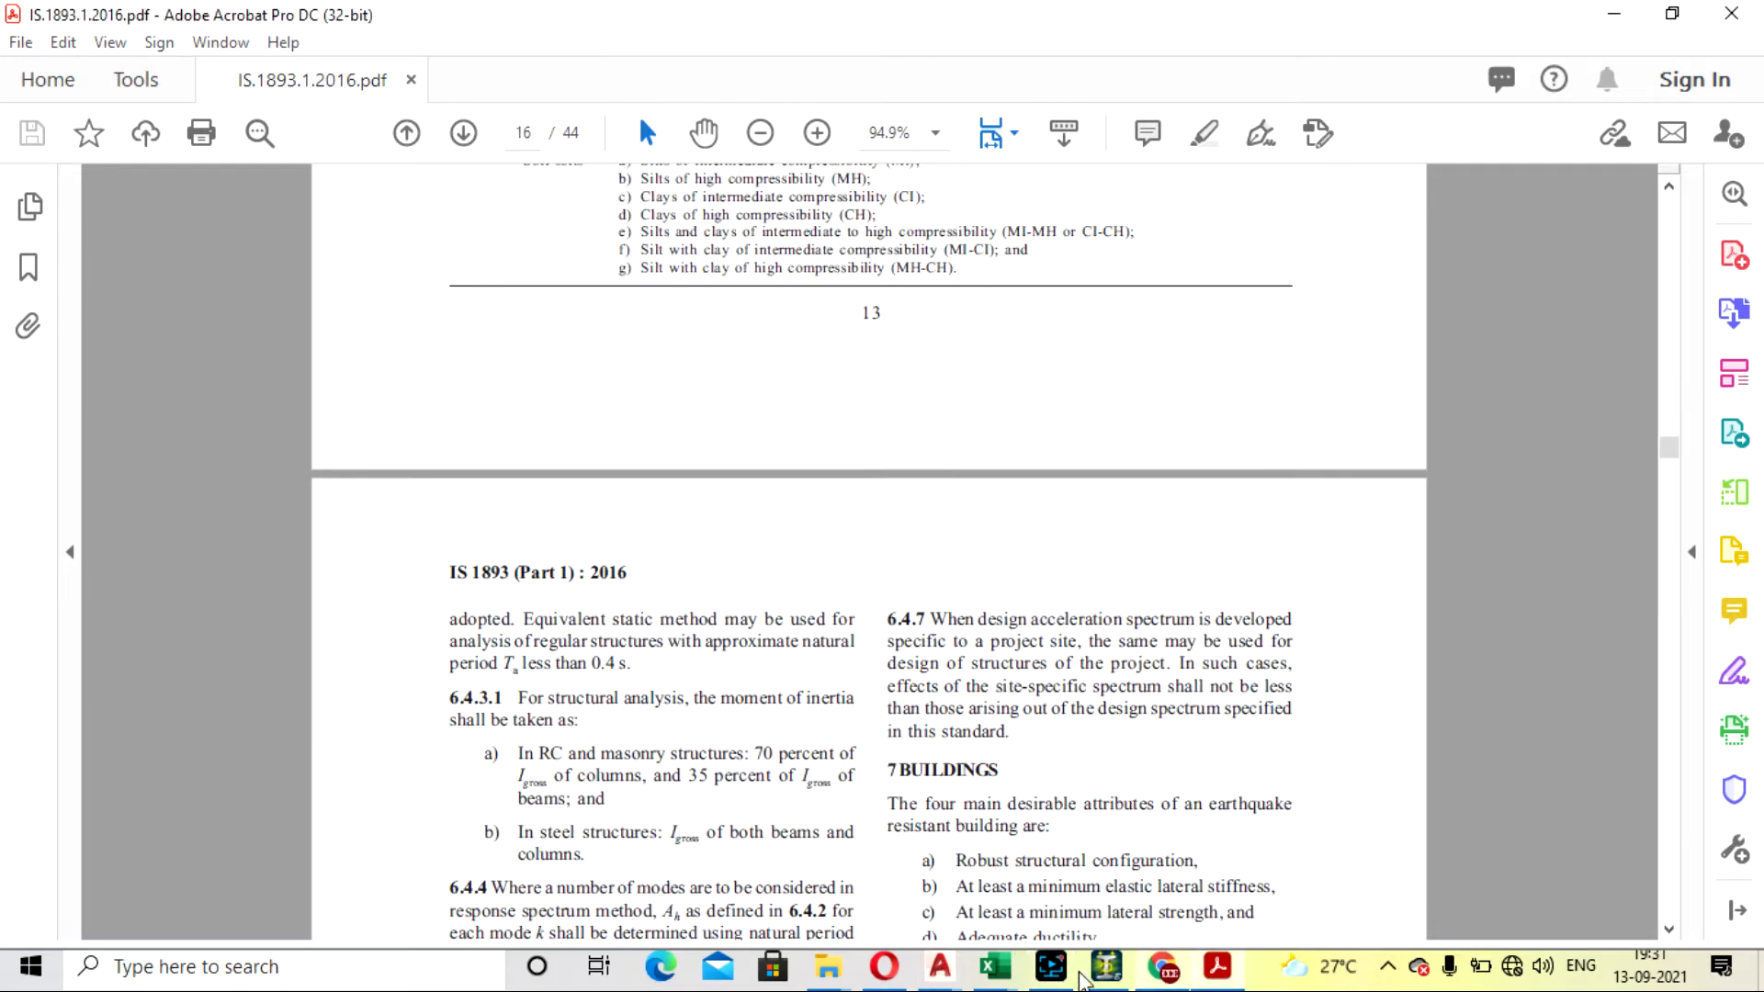
left_click(1056, 974)
left_click(1057, 974)
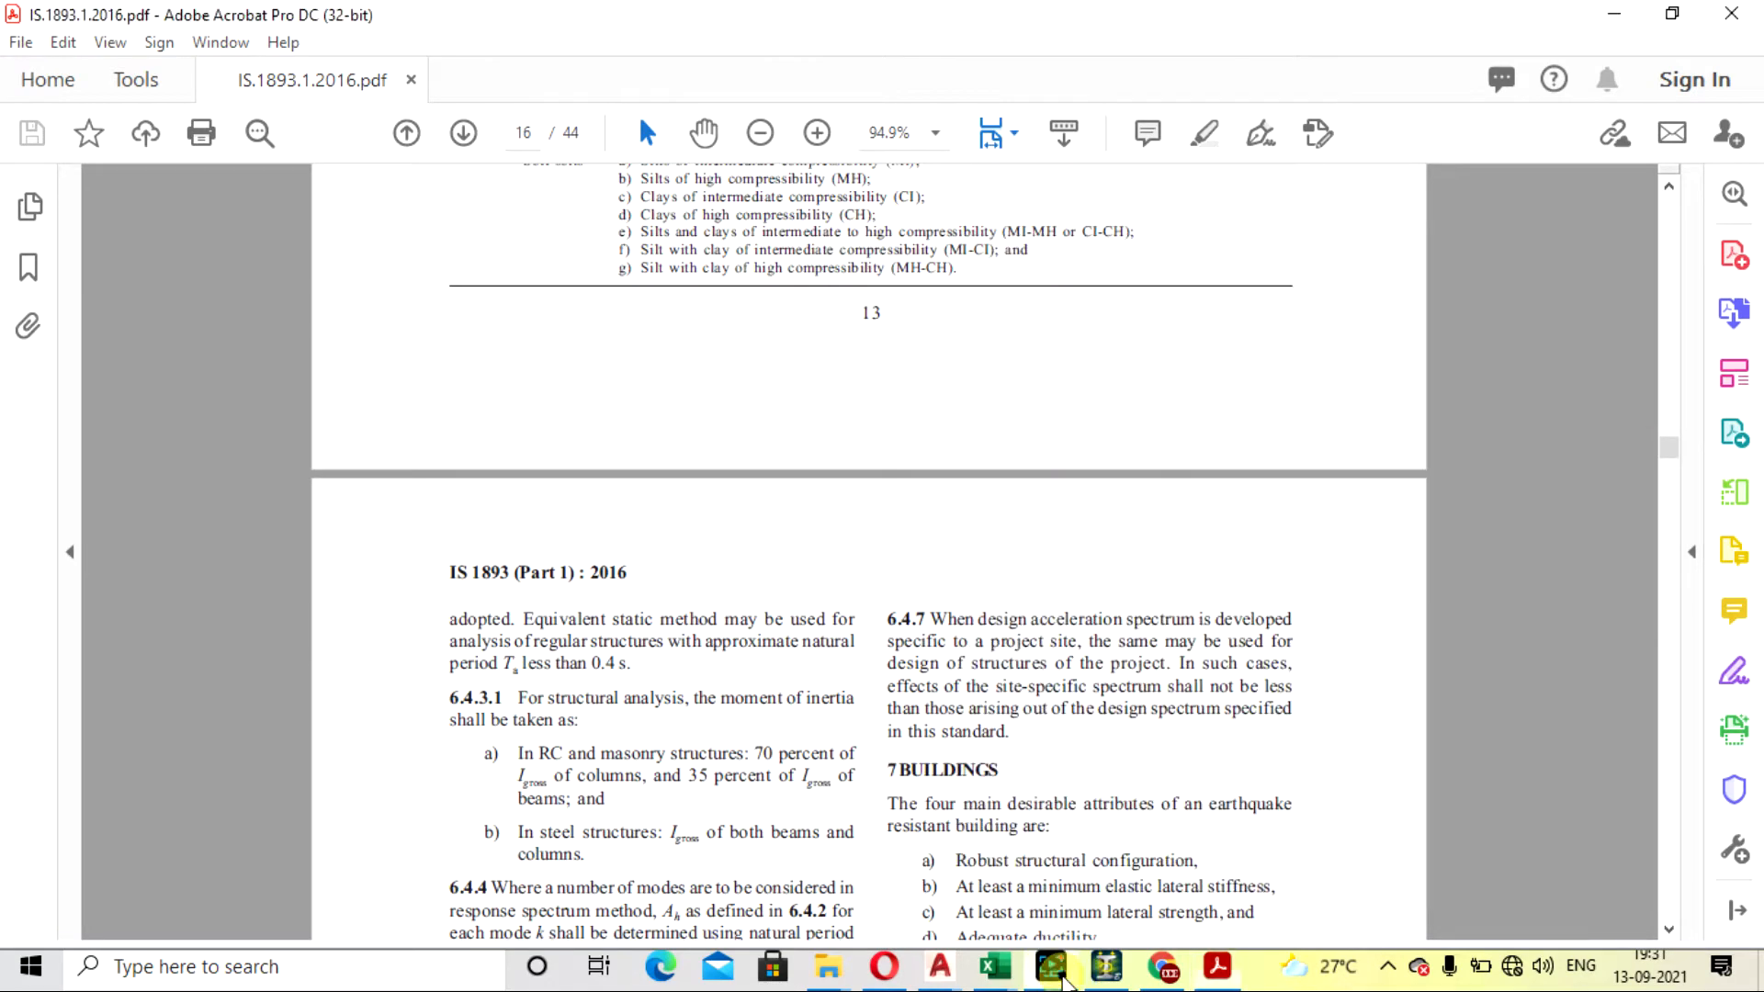
- Examine clause 6.4.3.1 on the moment of inertia of columns and beams, and return to STAAD.Pro
scroll(736, 597, "down", 3)
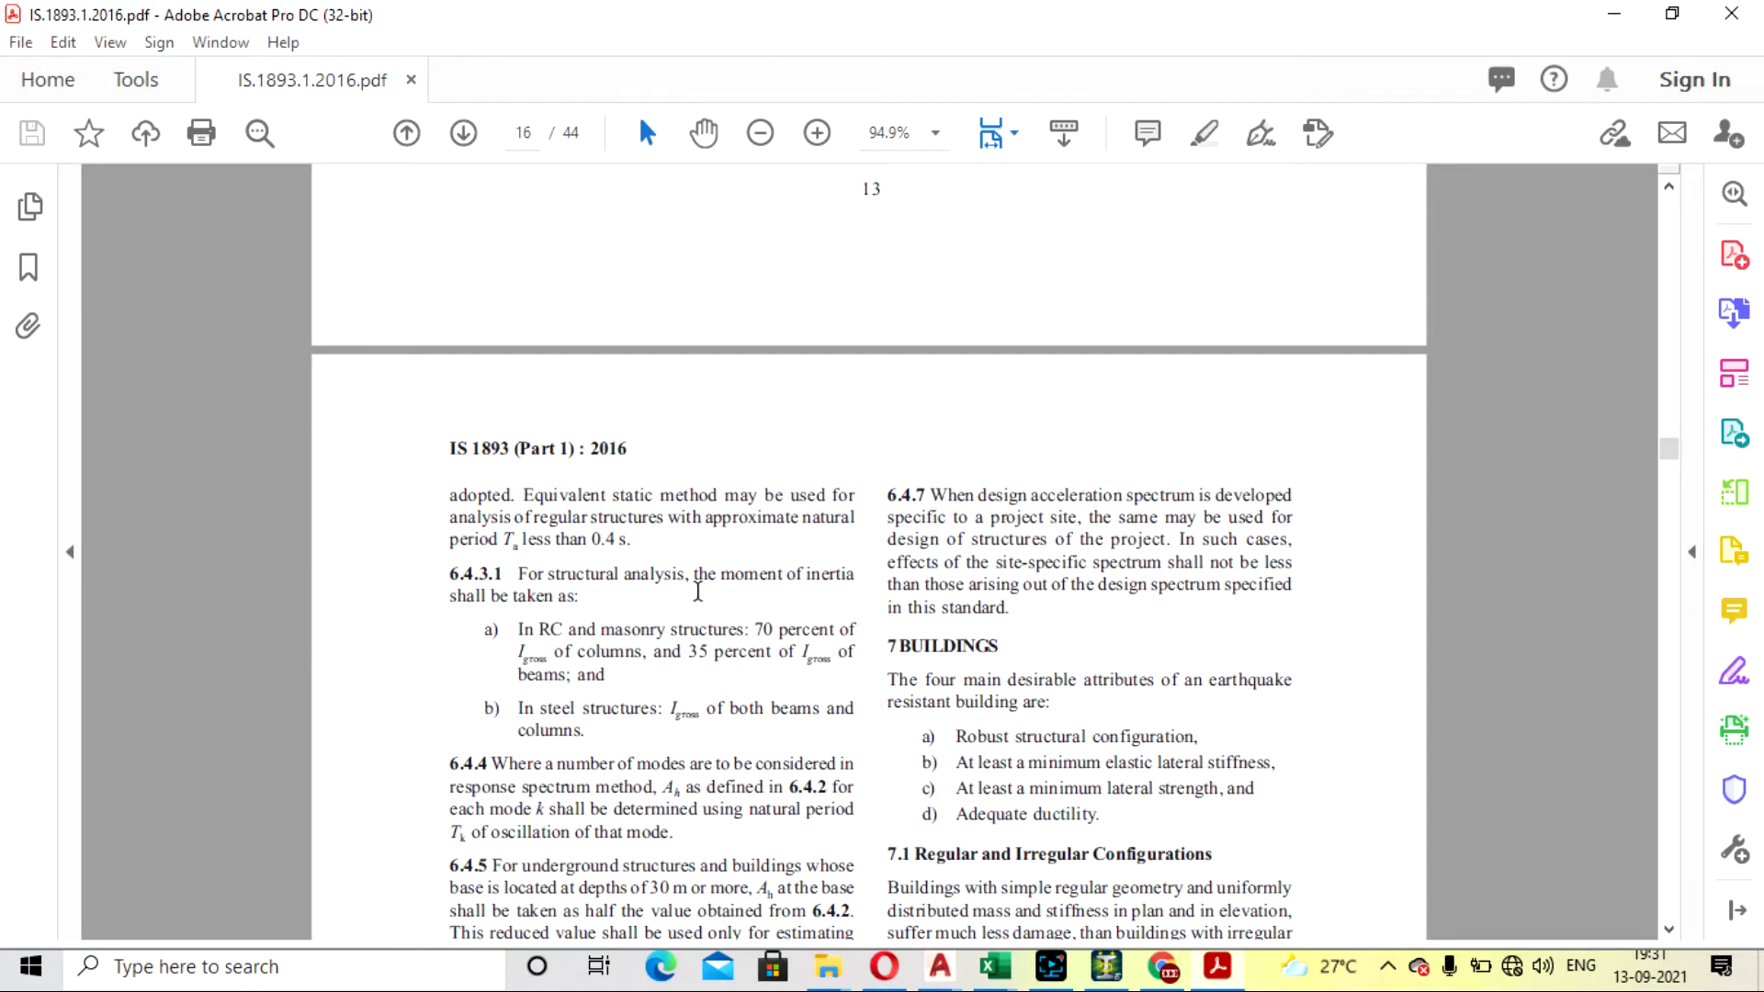
scroll(661, 607, "down", 20)
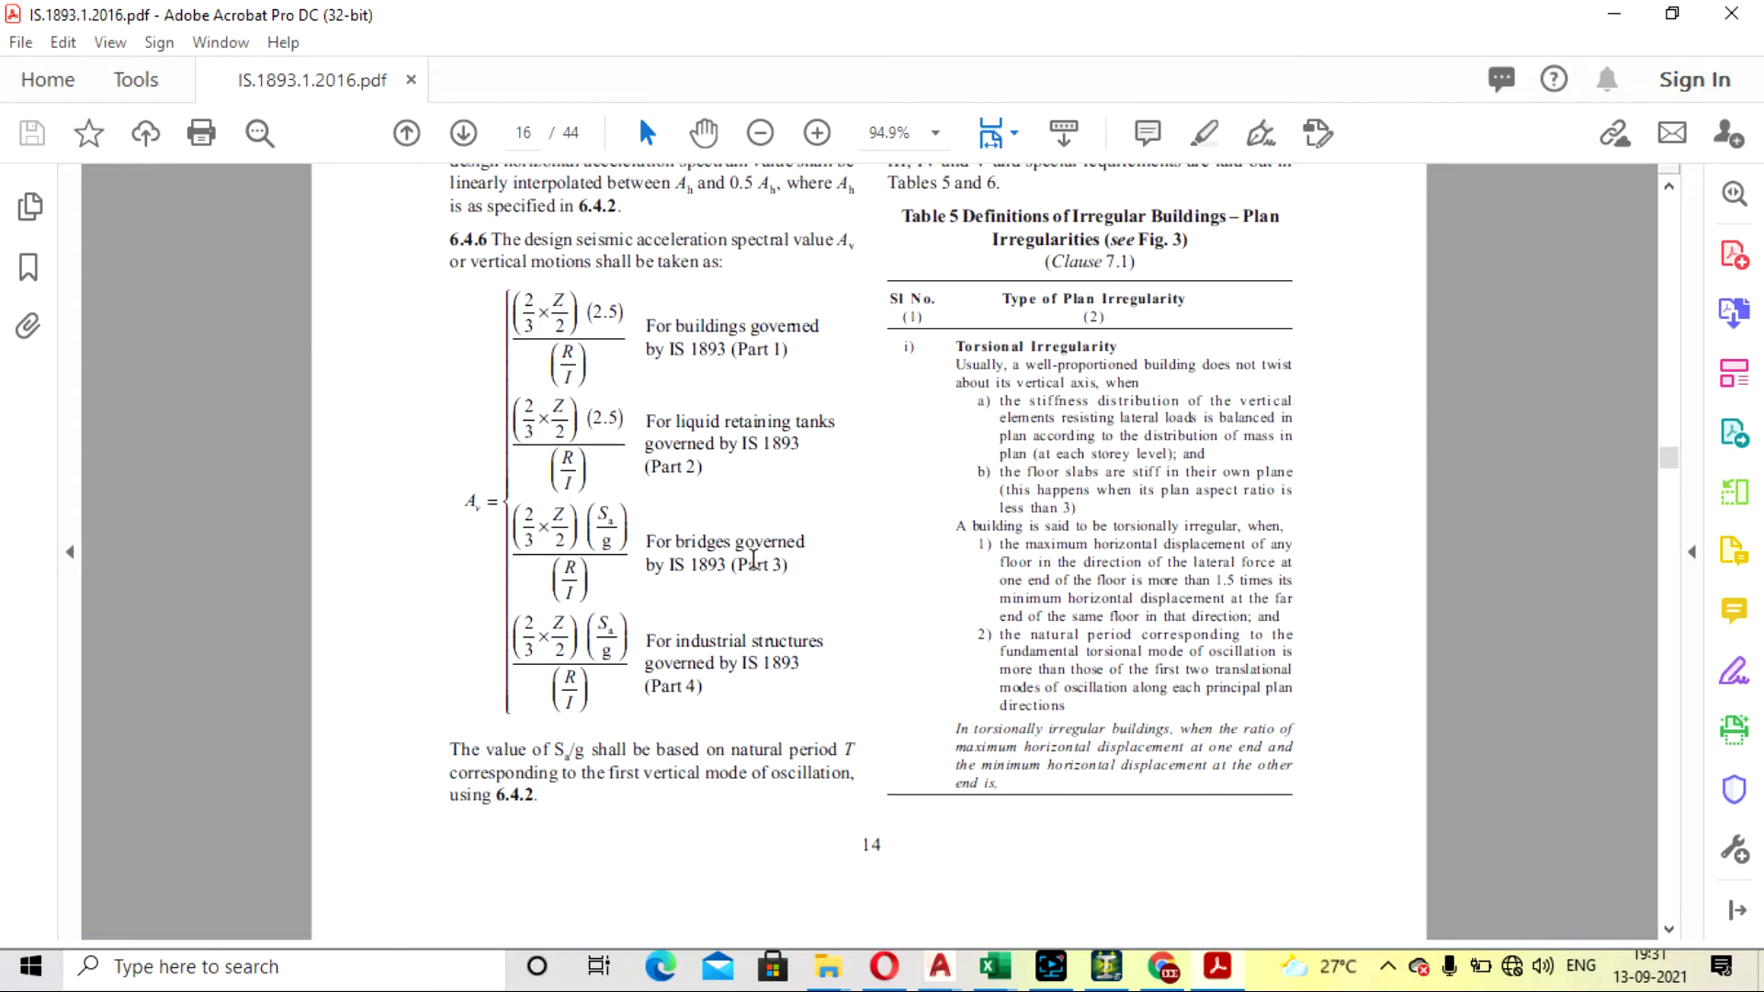
scroll(790, 690, "up", 15)
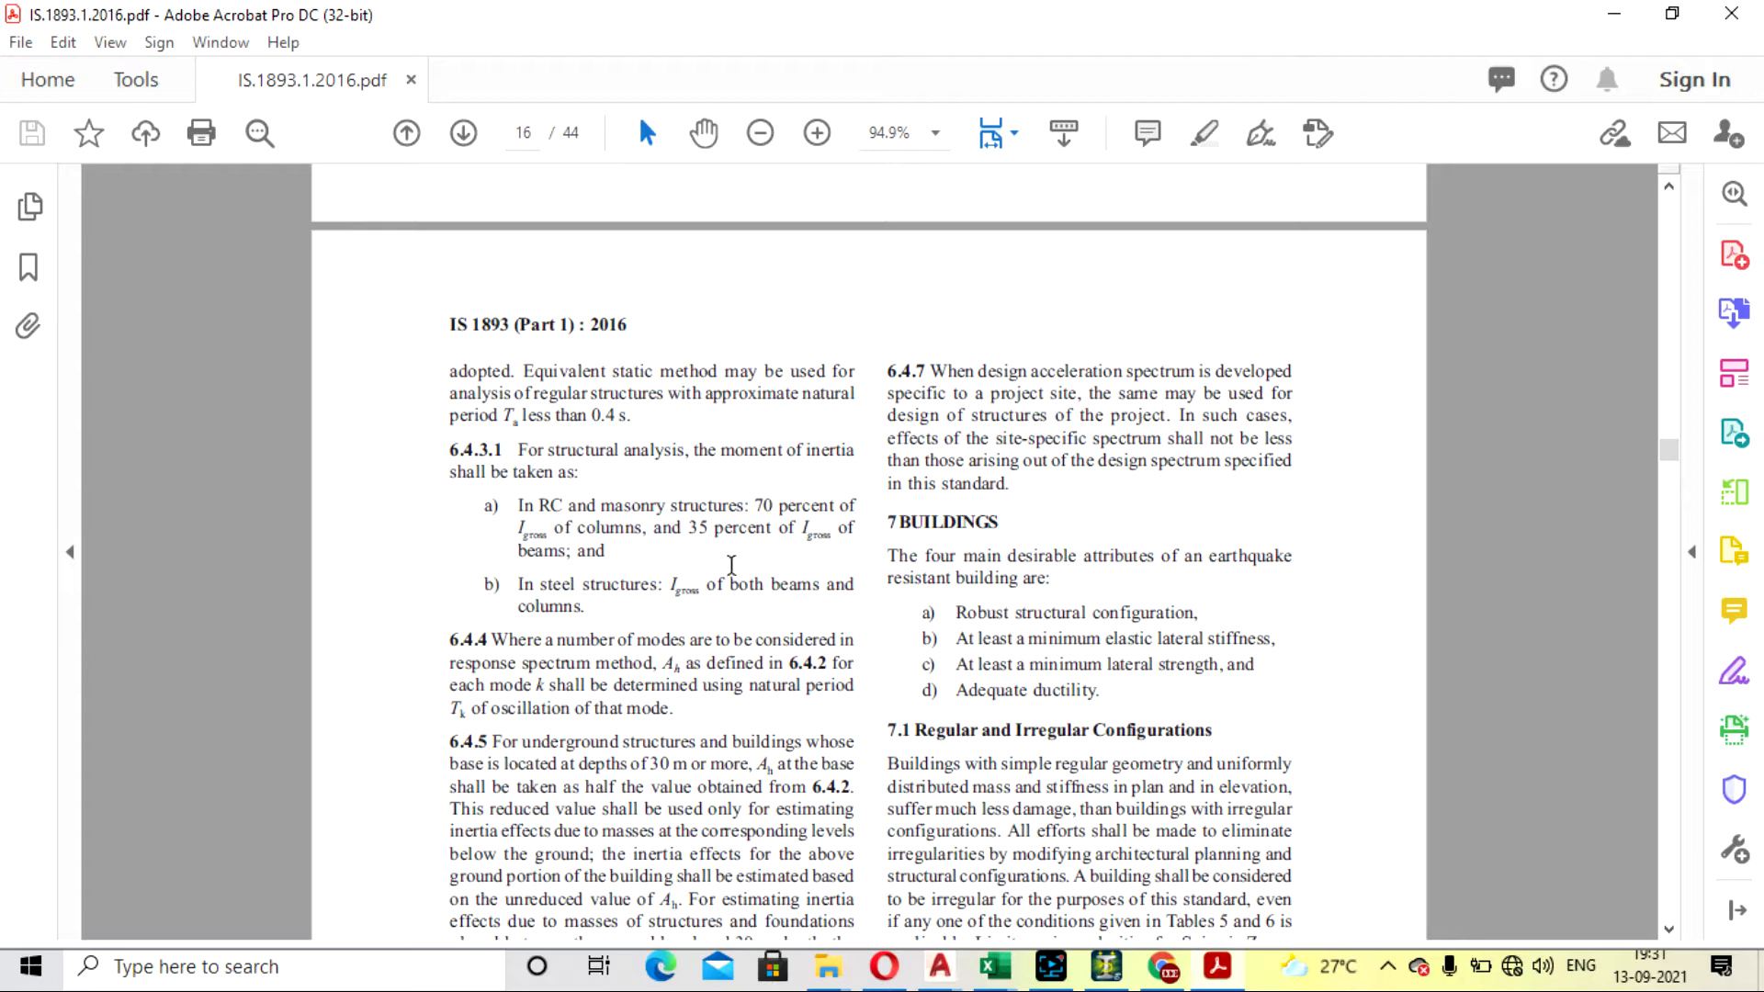
left_click(1617, 17)
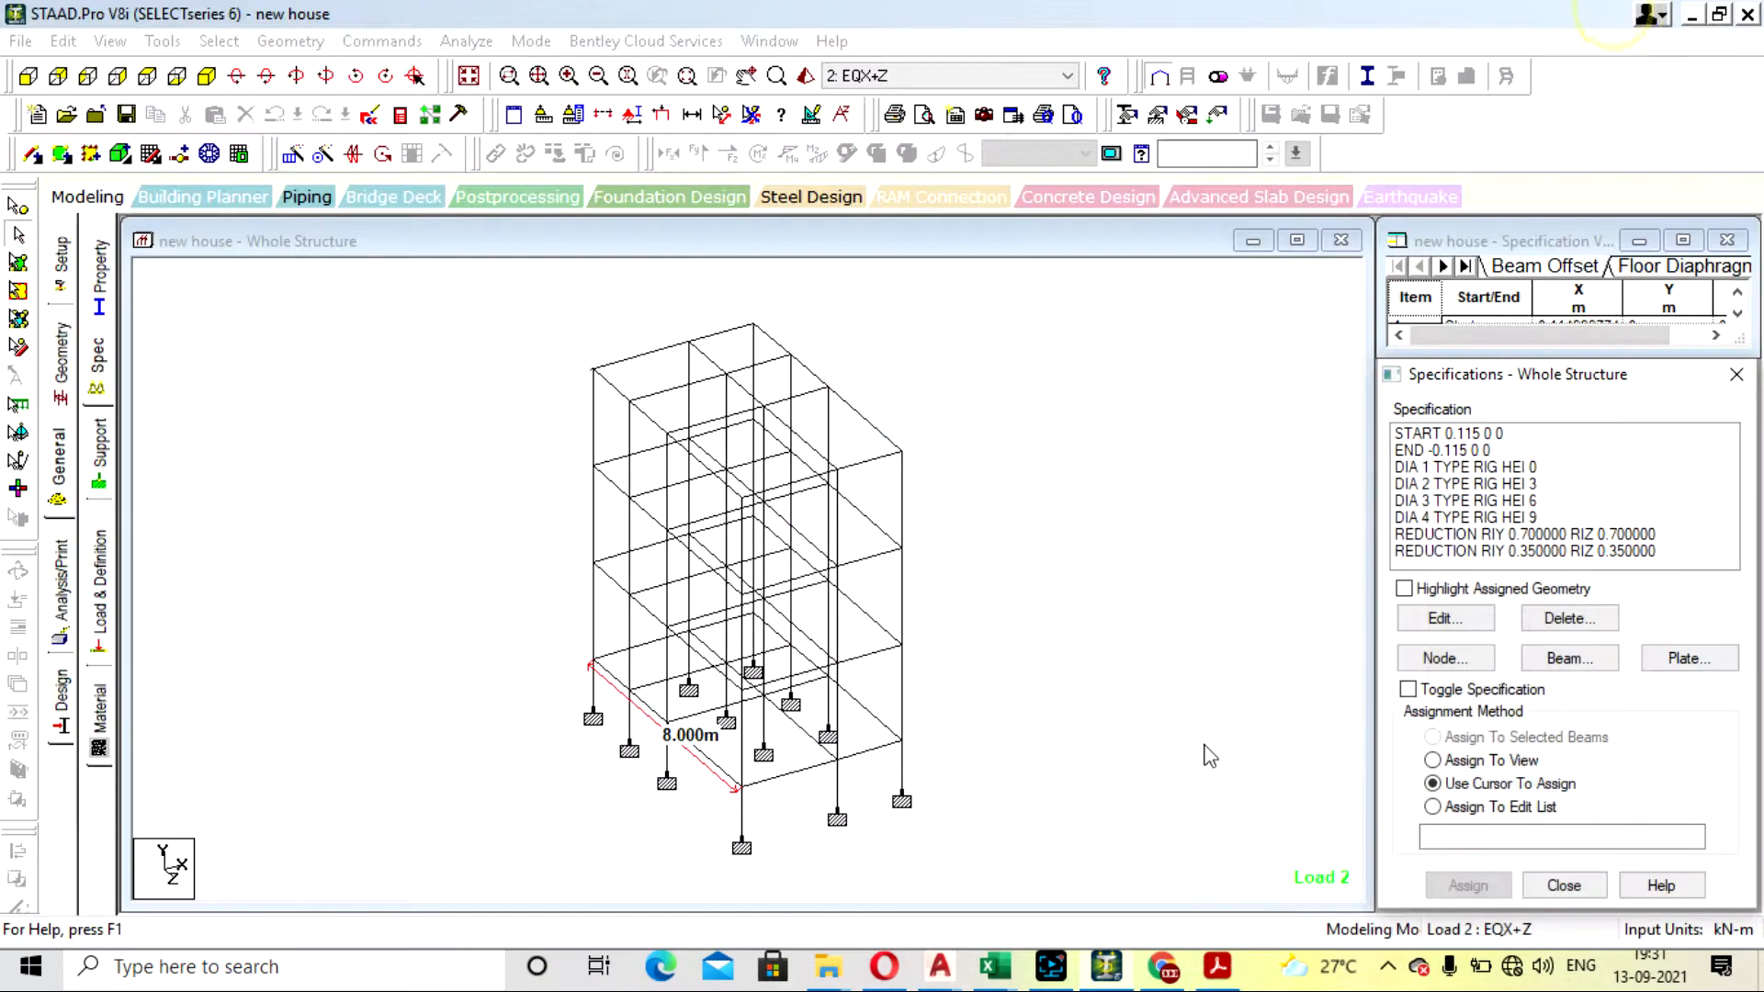
- Assign the RIY 0.7, RIZ 0.7 reduction to all columns, selected as the members parallel to Y
left_click(1477, 536)
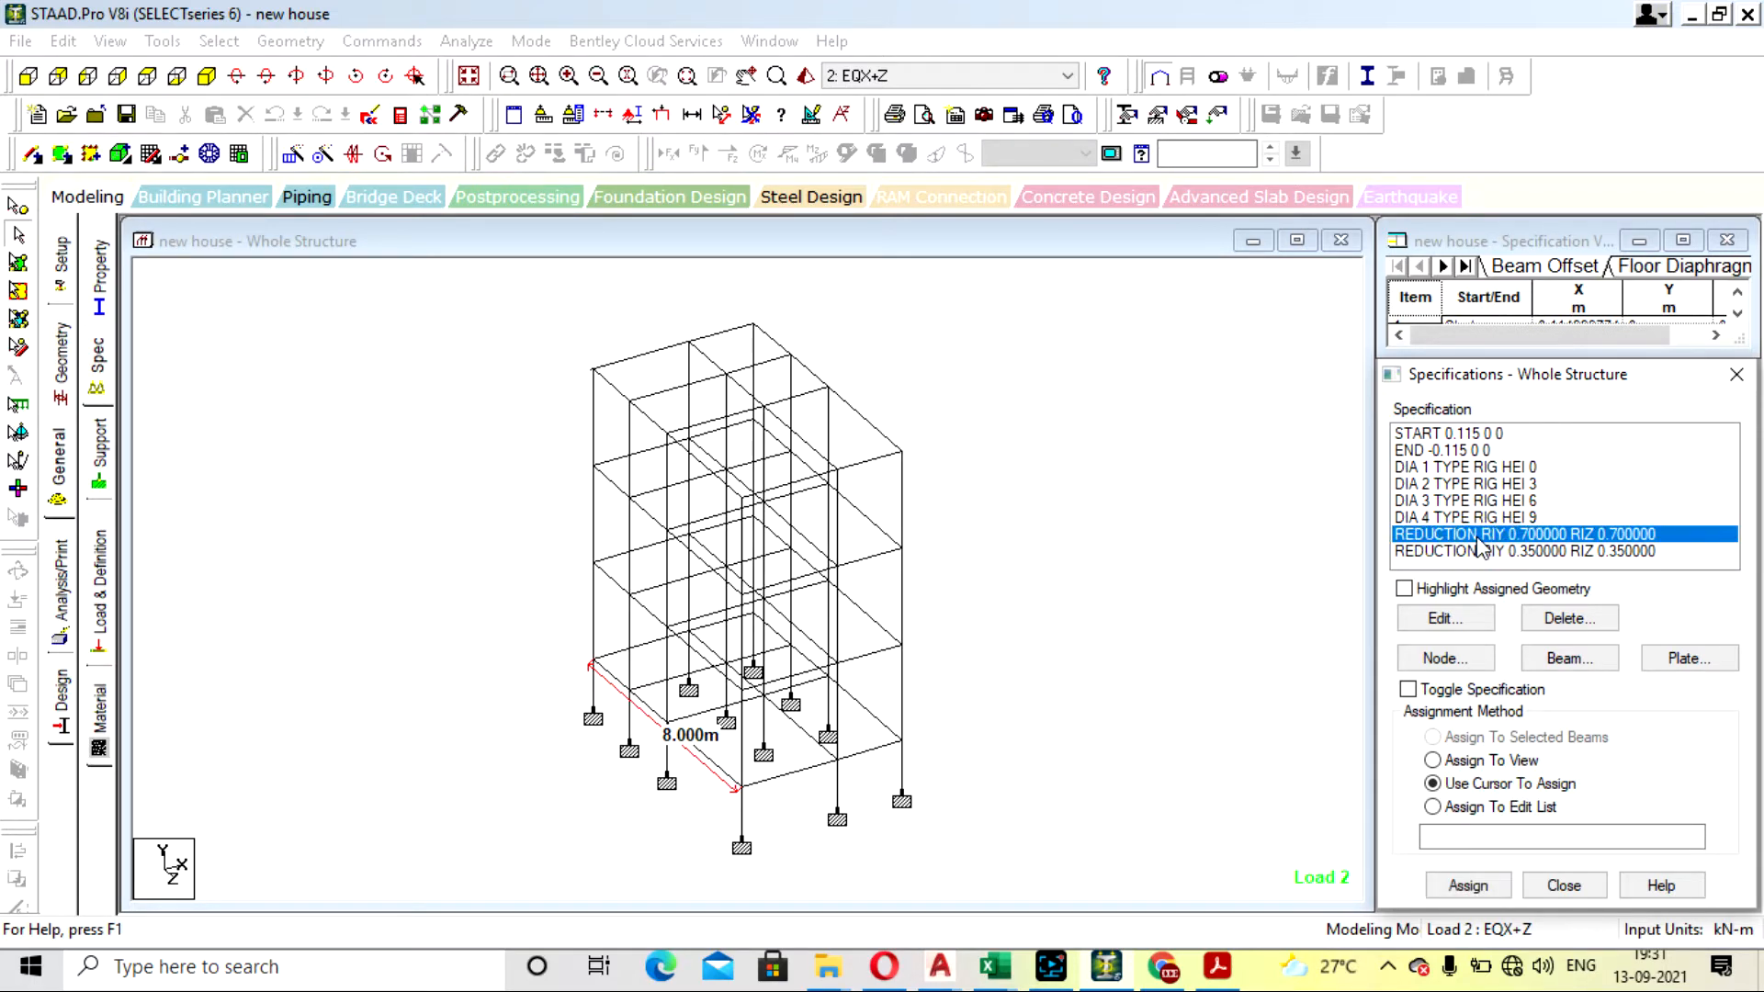
left_click(218, 42)
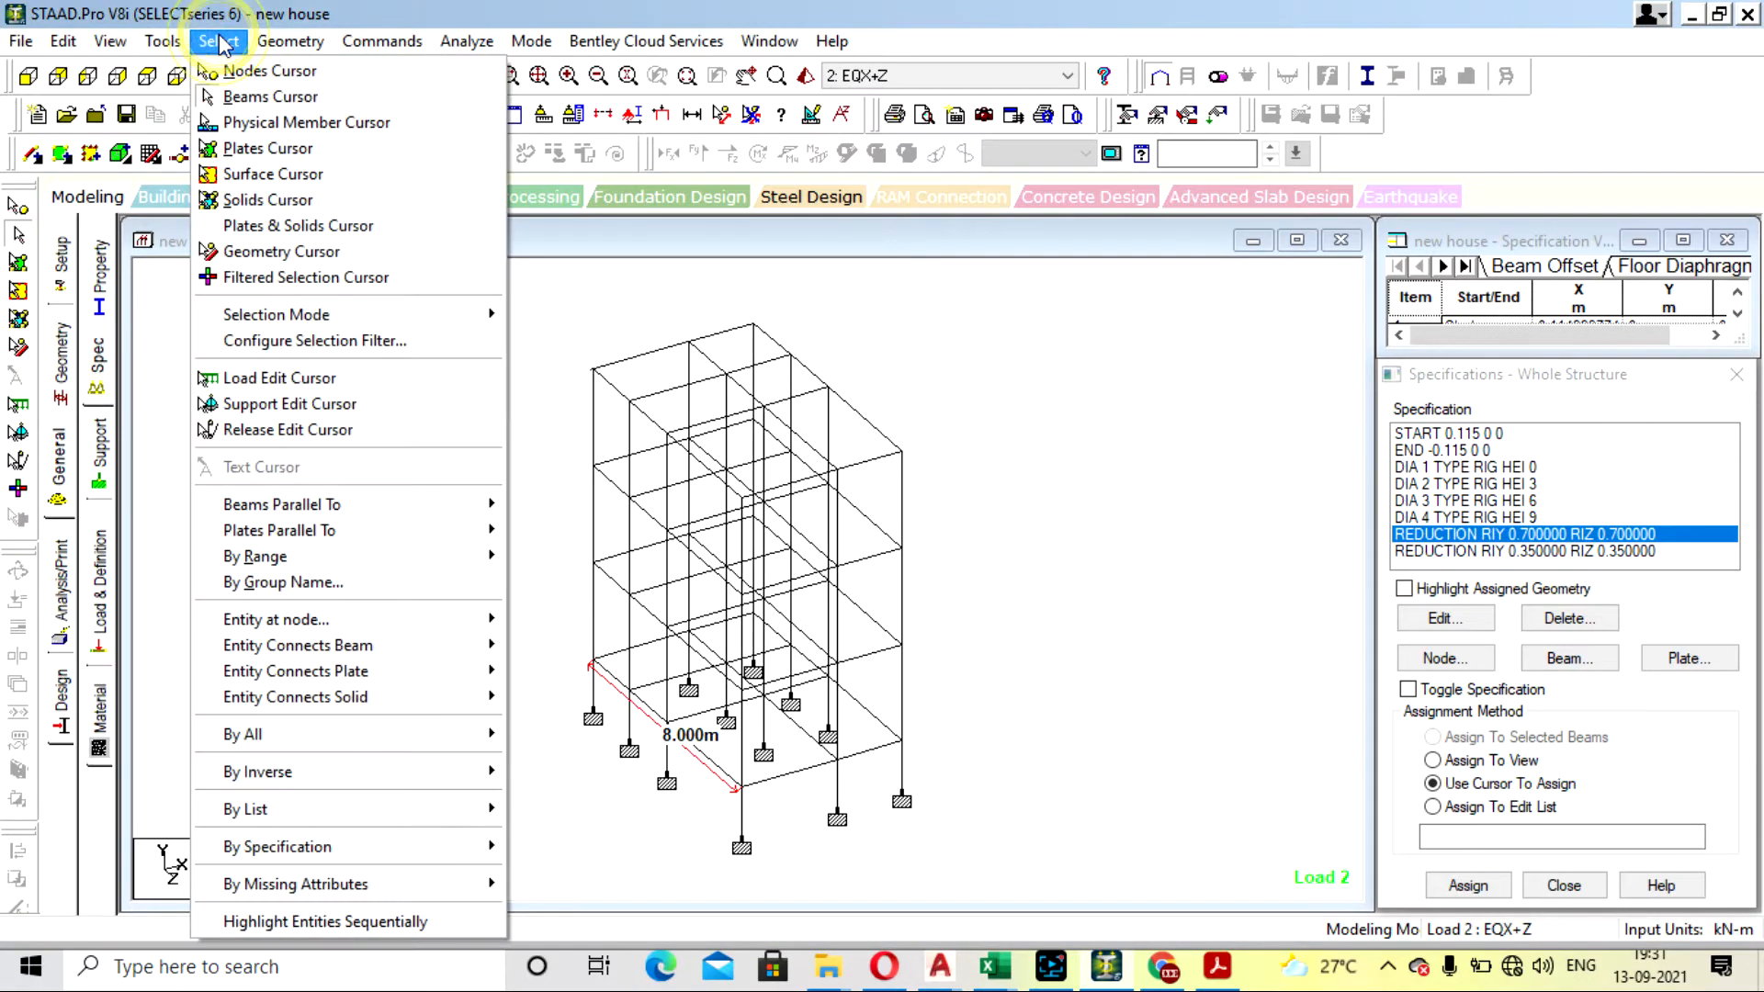
mouse_move(327, 46)
mouse_move(219, 41)
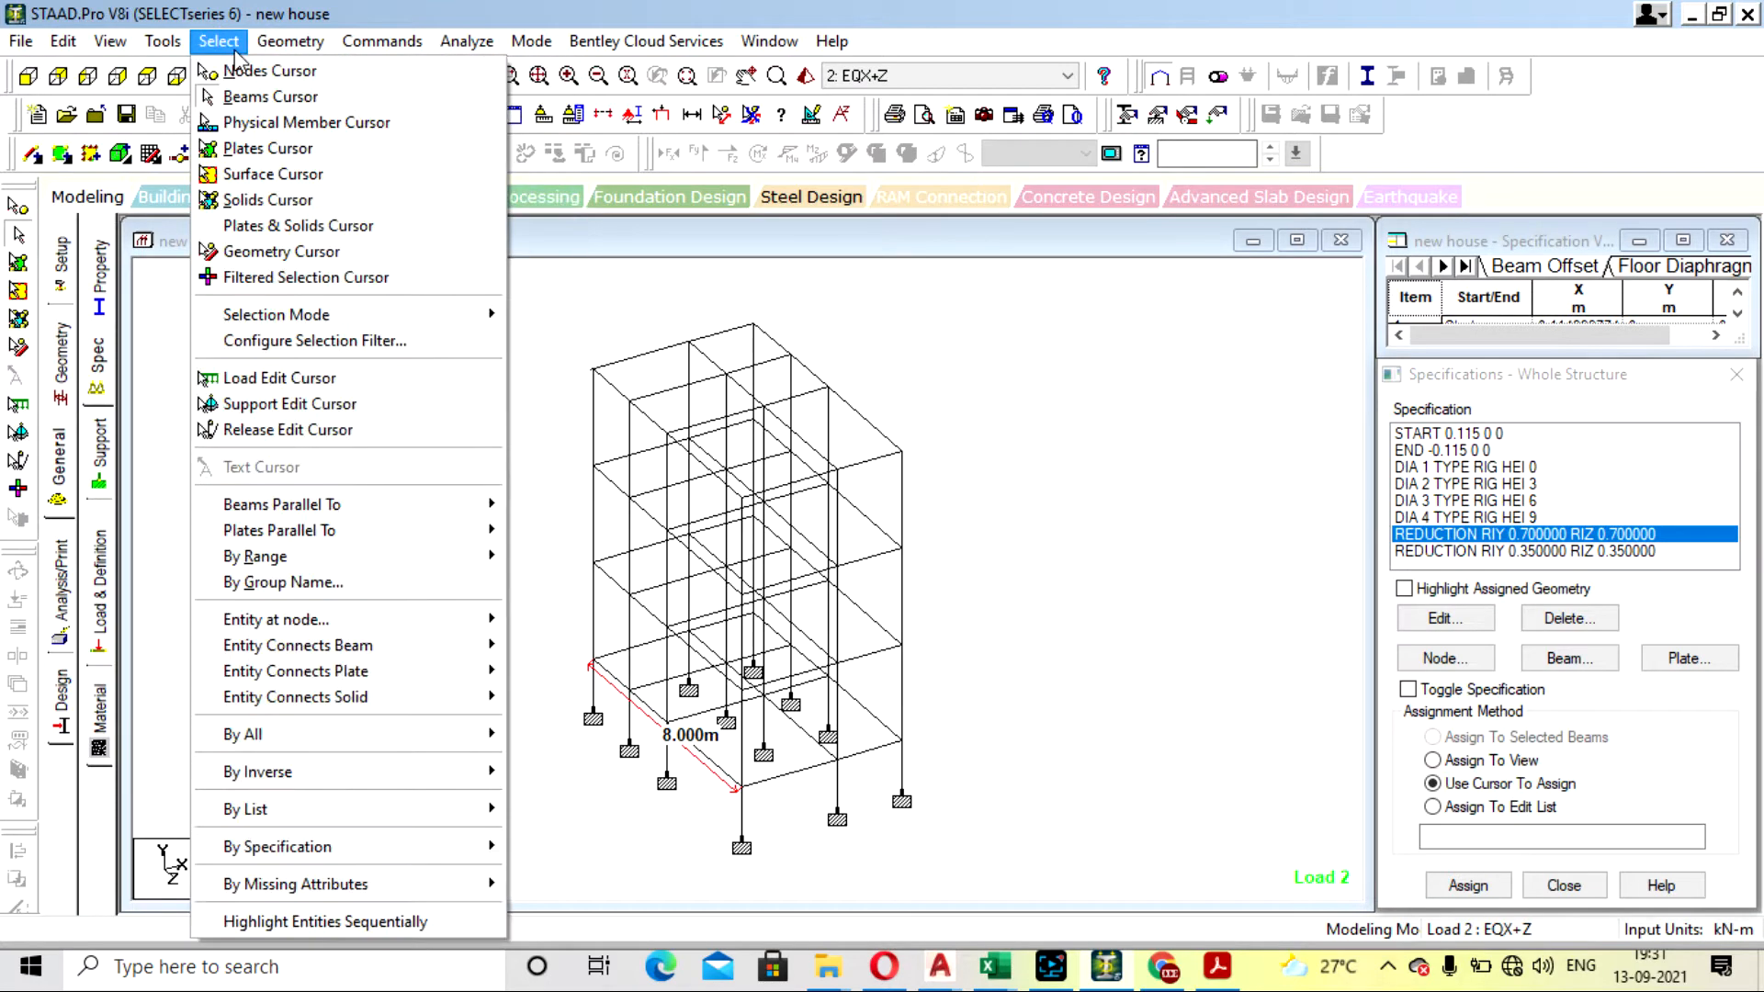
left_click(387, 507)
left_click(555, 531)
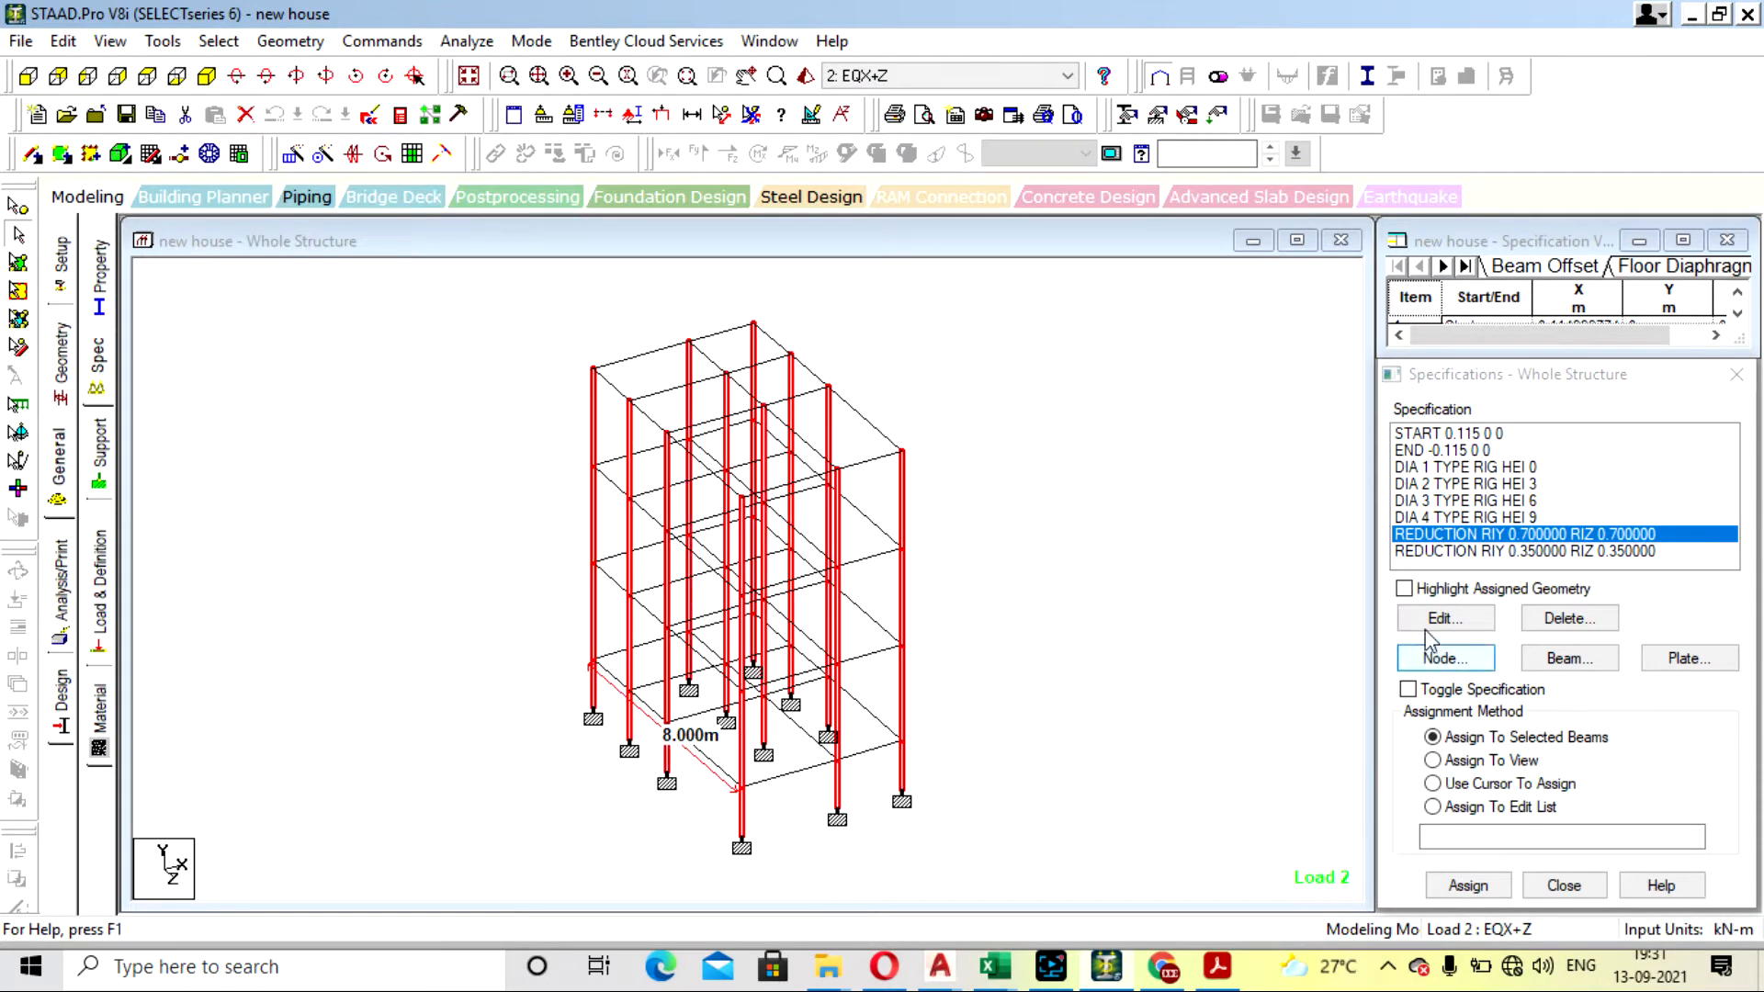
left_click(1502, 884)
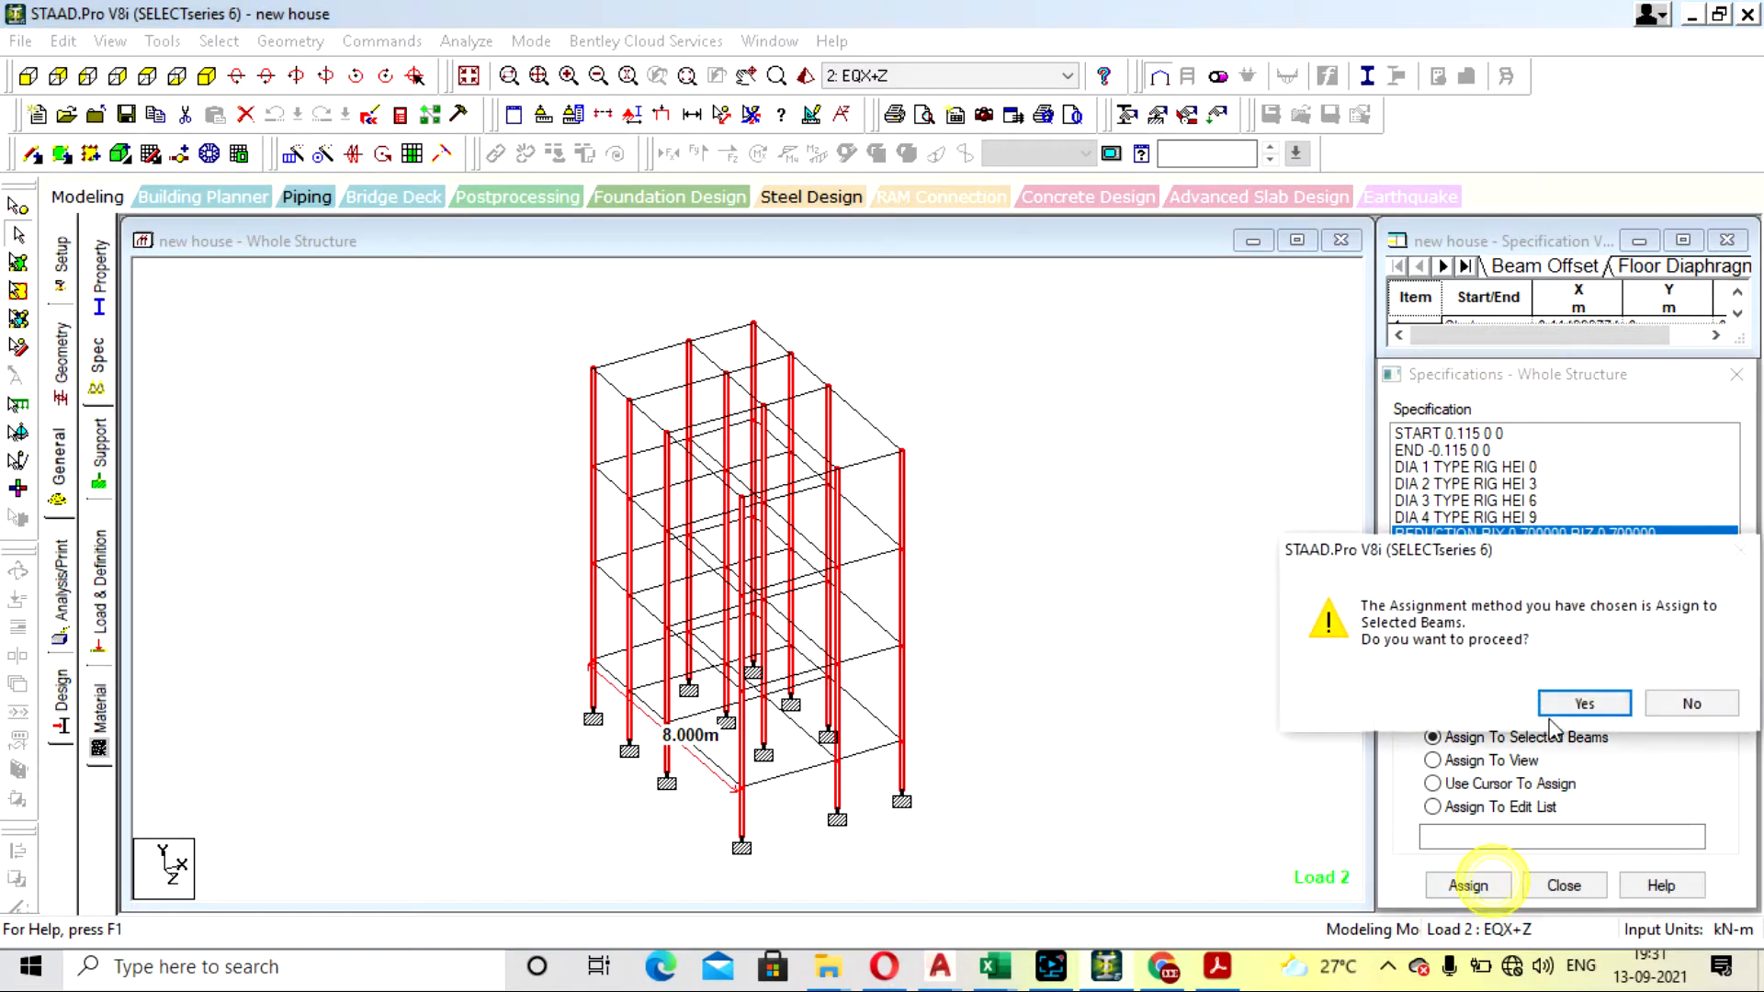
left_click(1593, 703)
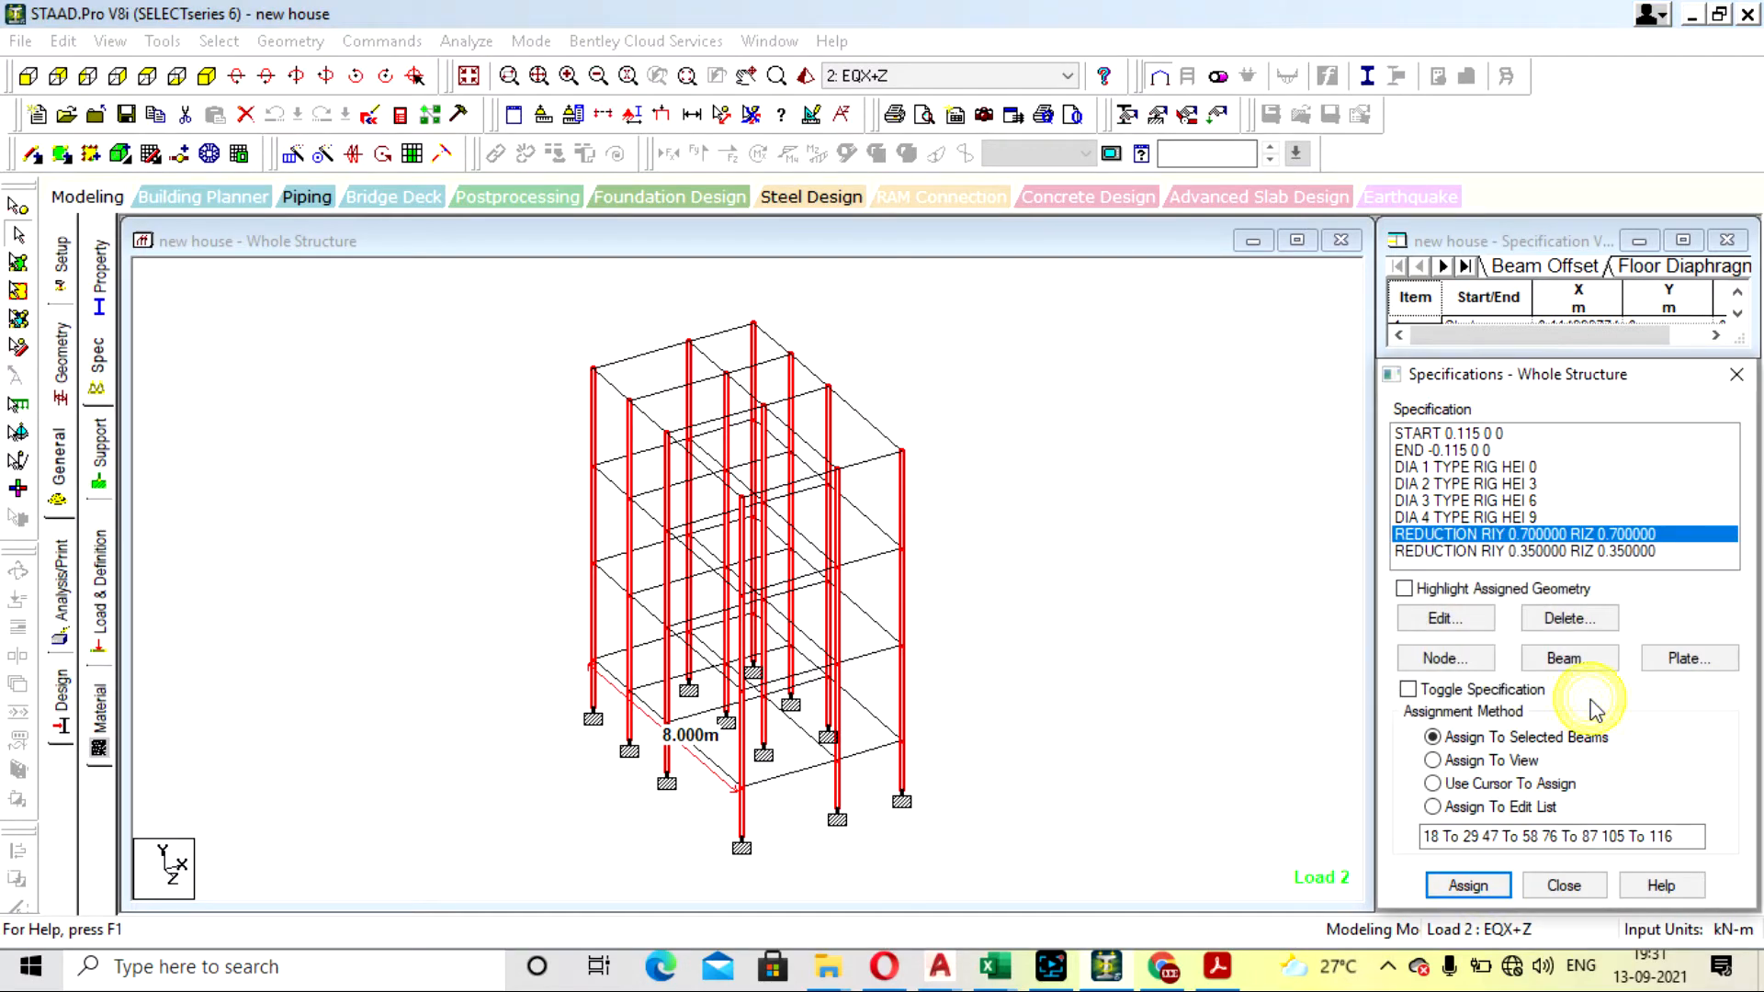
- Assign the RIY 0.35, RIZ 0.35 reduction to all horizontal beams, selected as the members parallel to X and Z
left_click(1497, 551)
left_click(1171, 411)
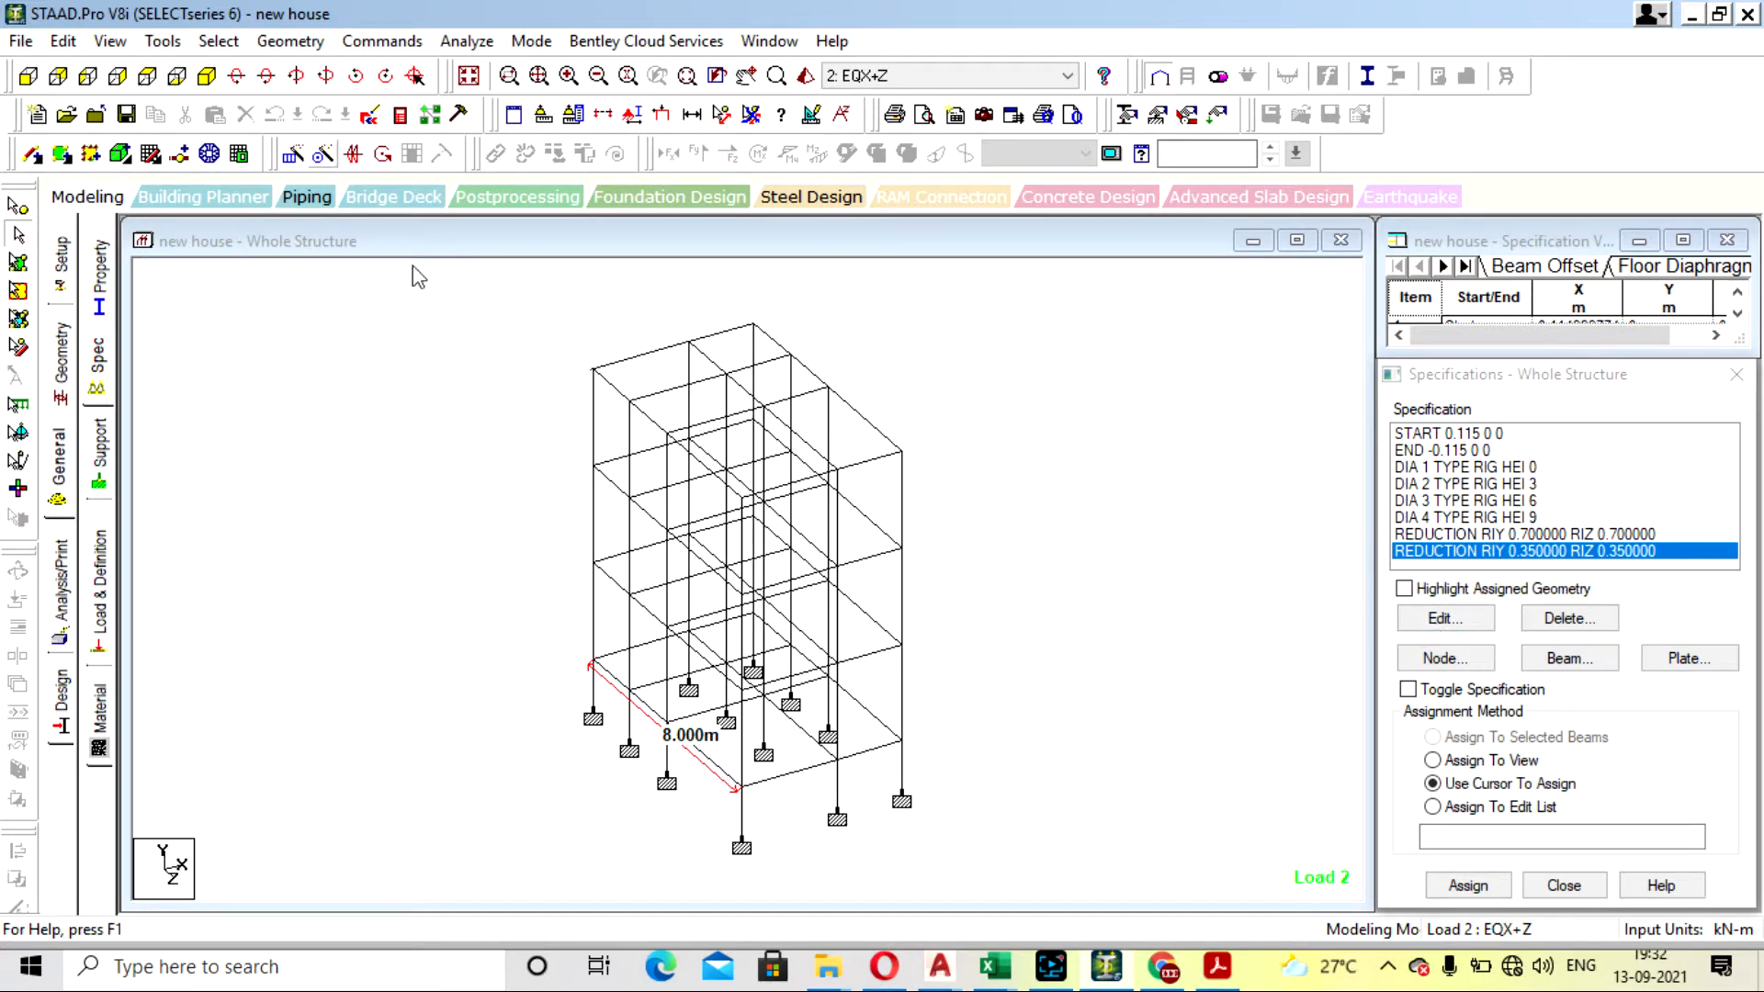
left_click(219, 40)
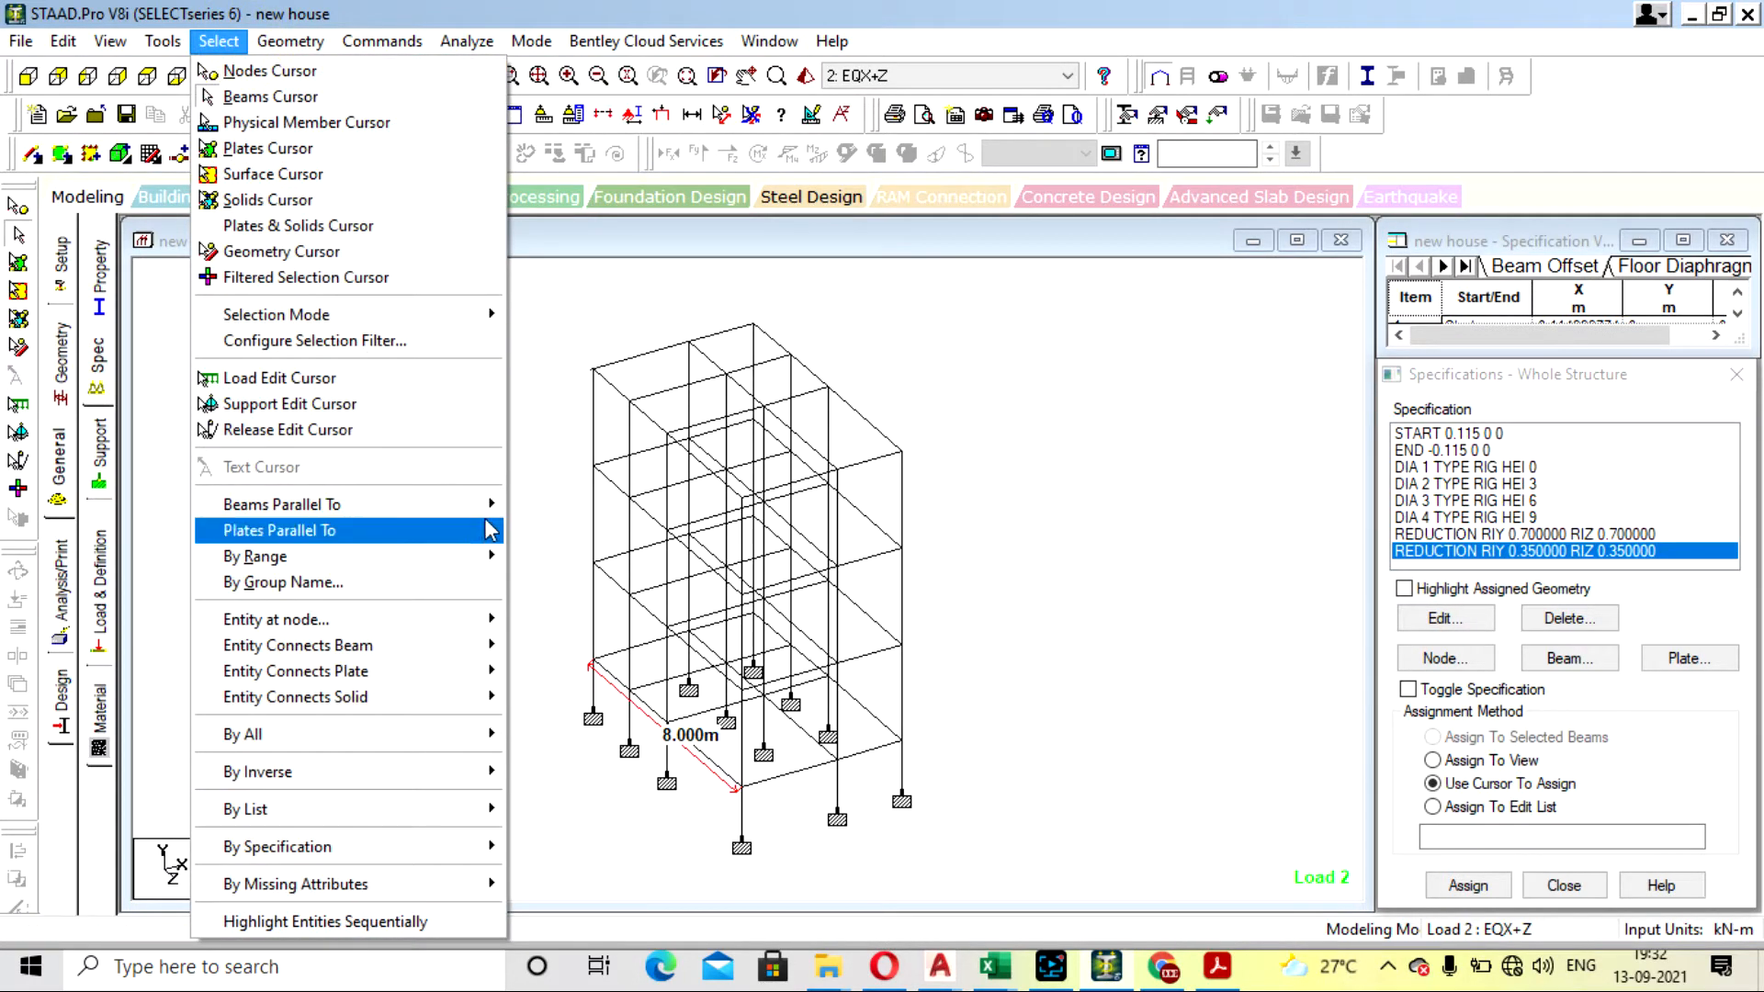
mouse_move(487, 504)
left_click(543, 504)
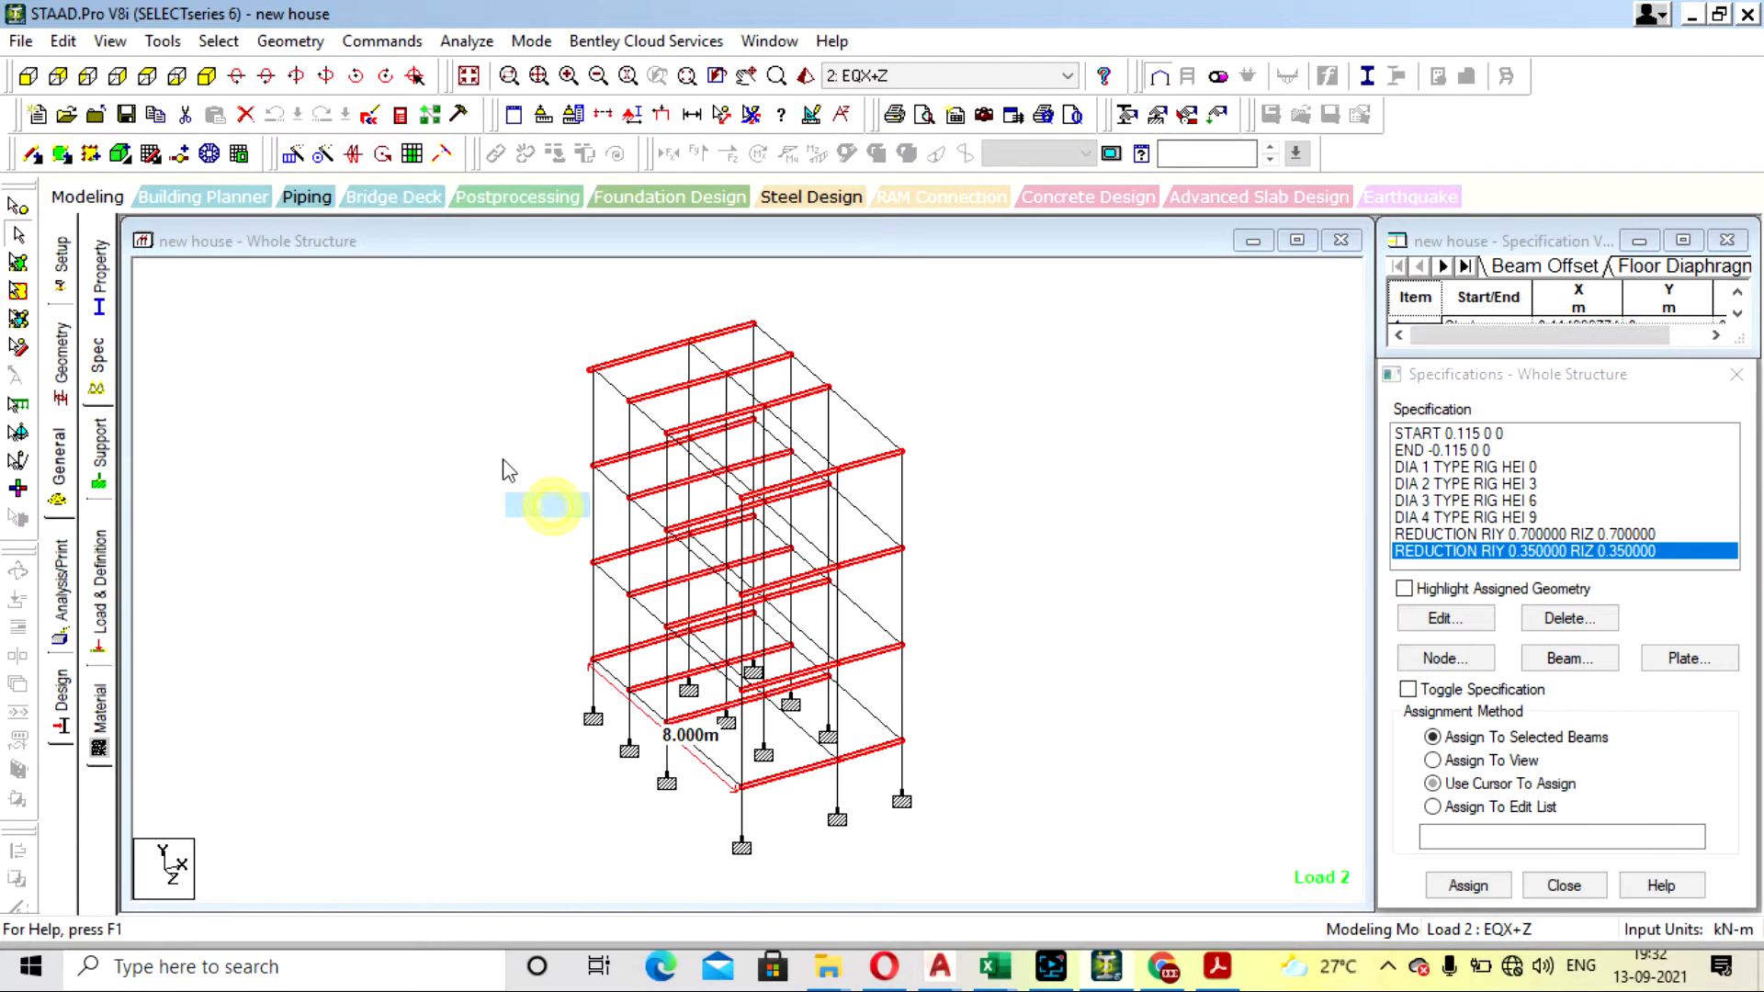
left_click(216, 42)
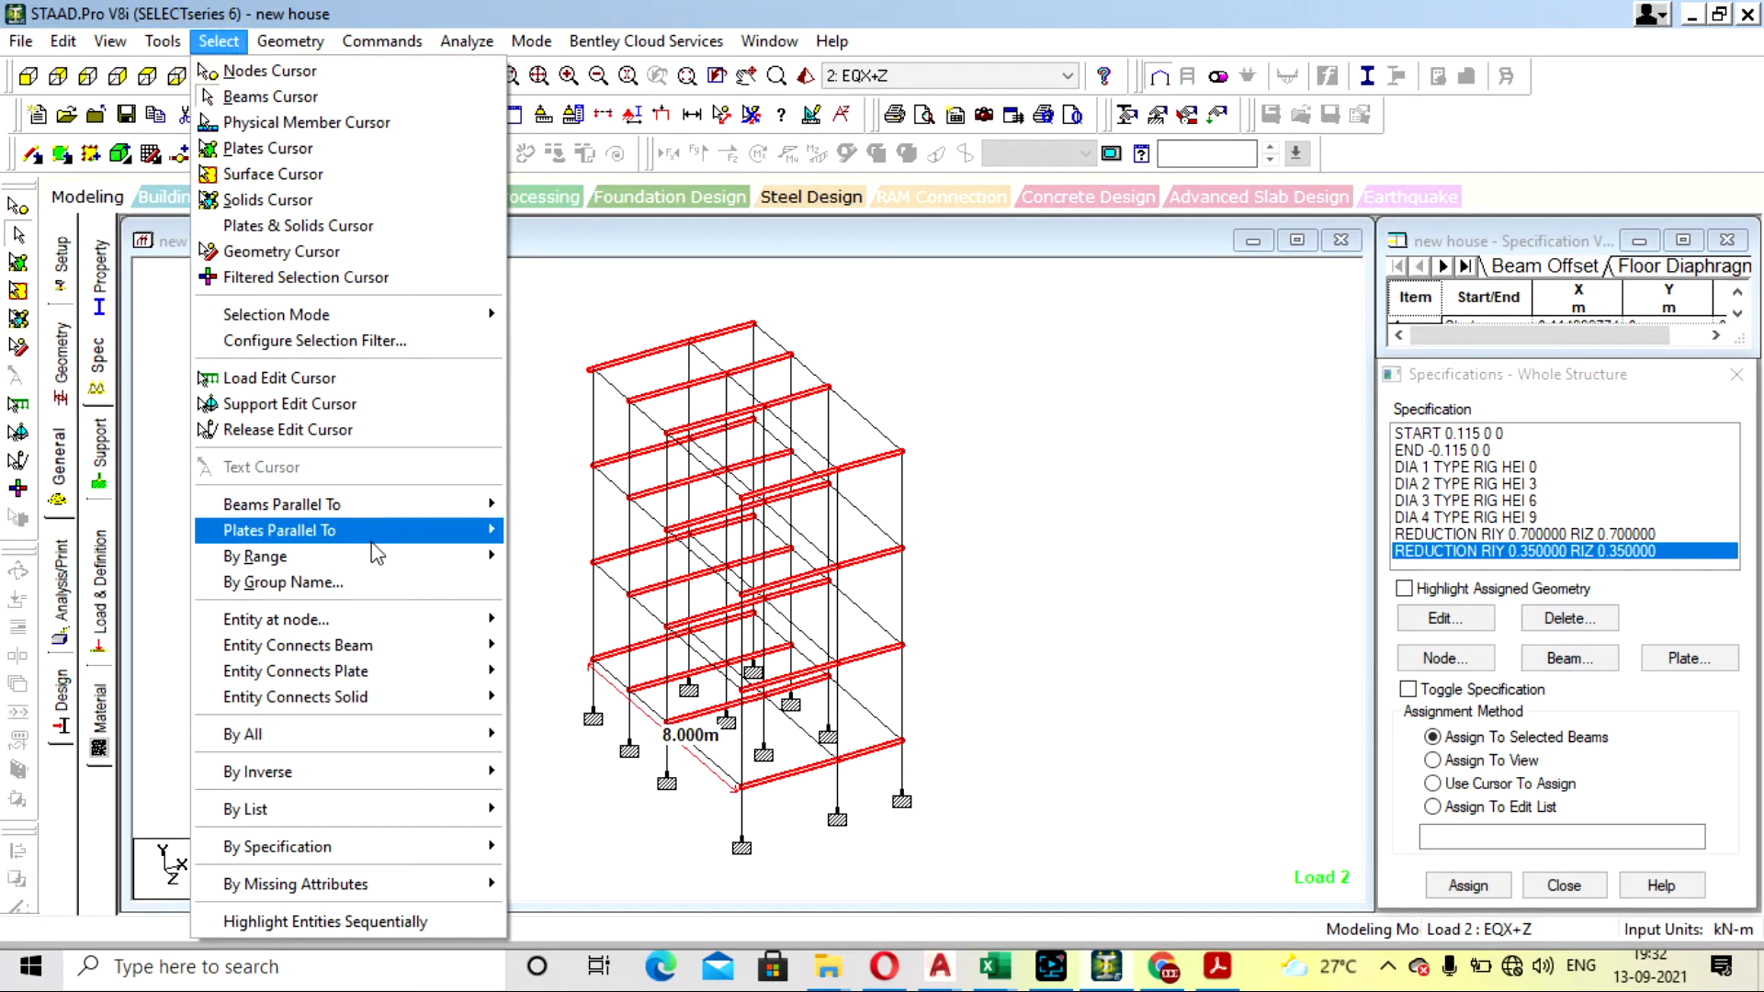
mouse_move(487, 504)
left_click(554, 557)
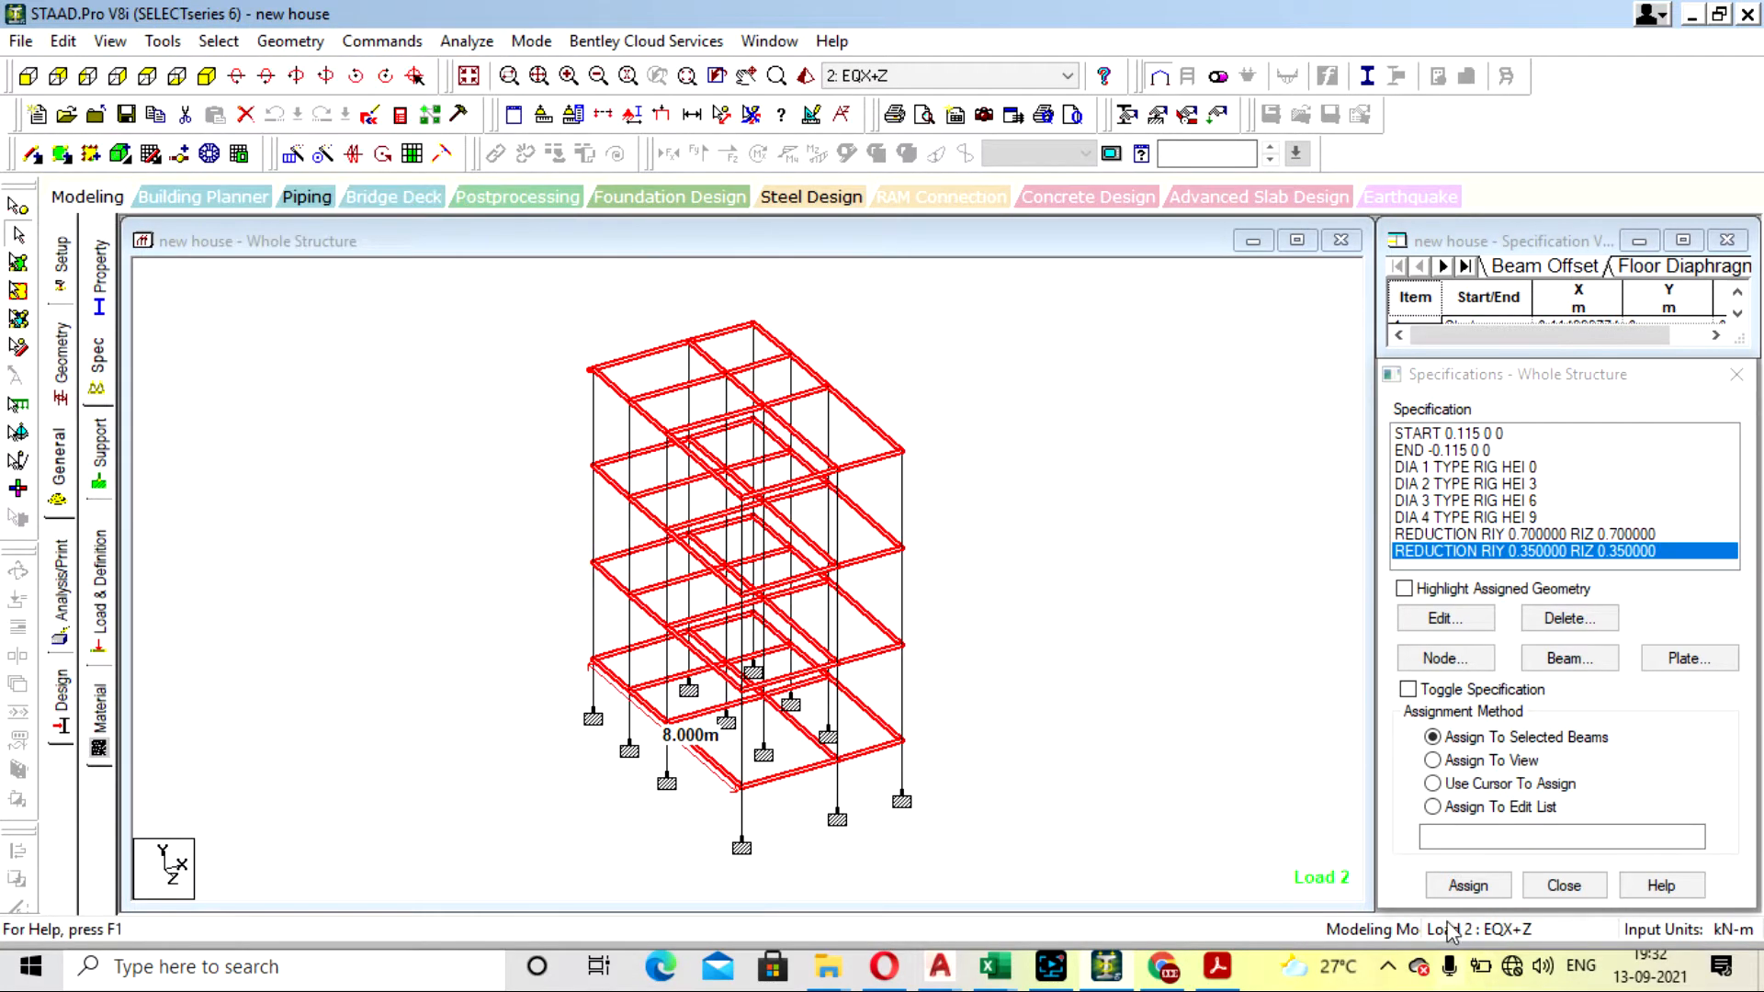
left_click(1474, 895)
left_click(1470, 888)
left_click(1587, 703)
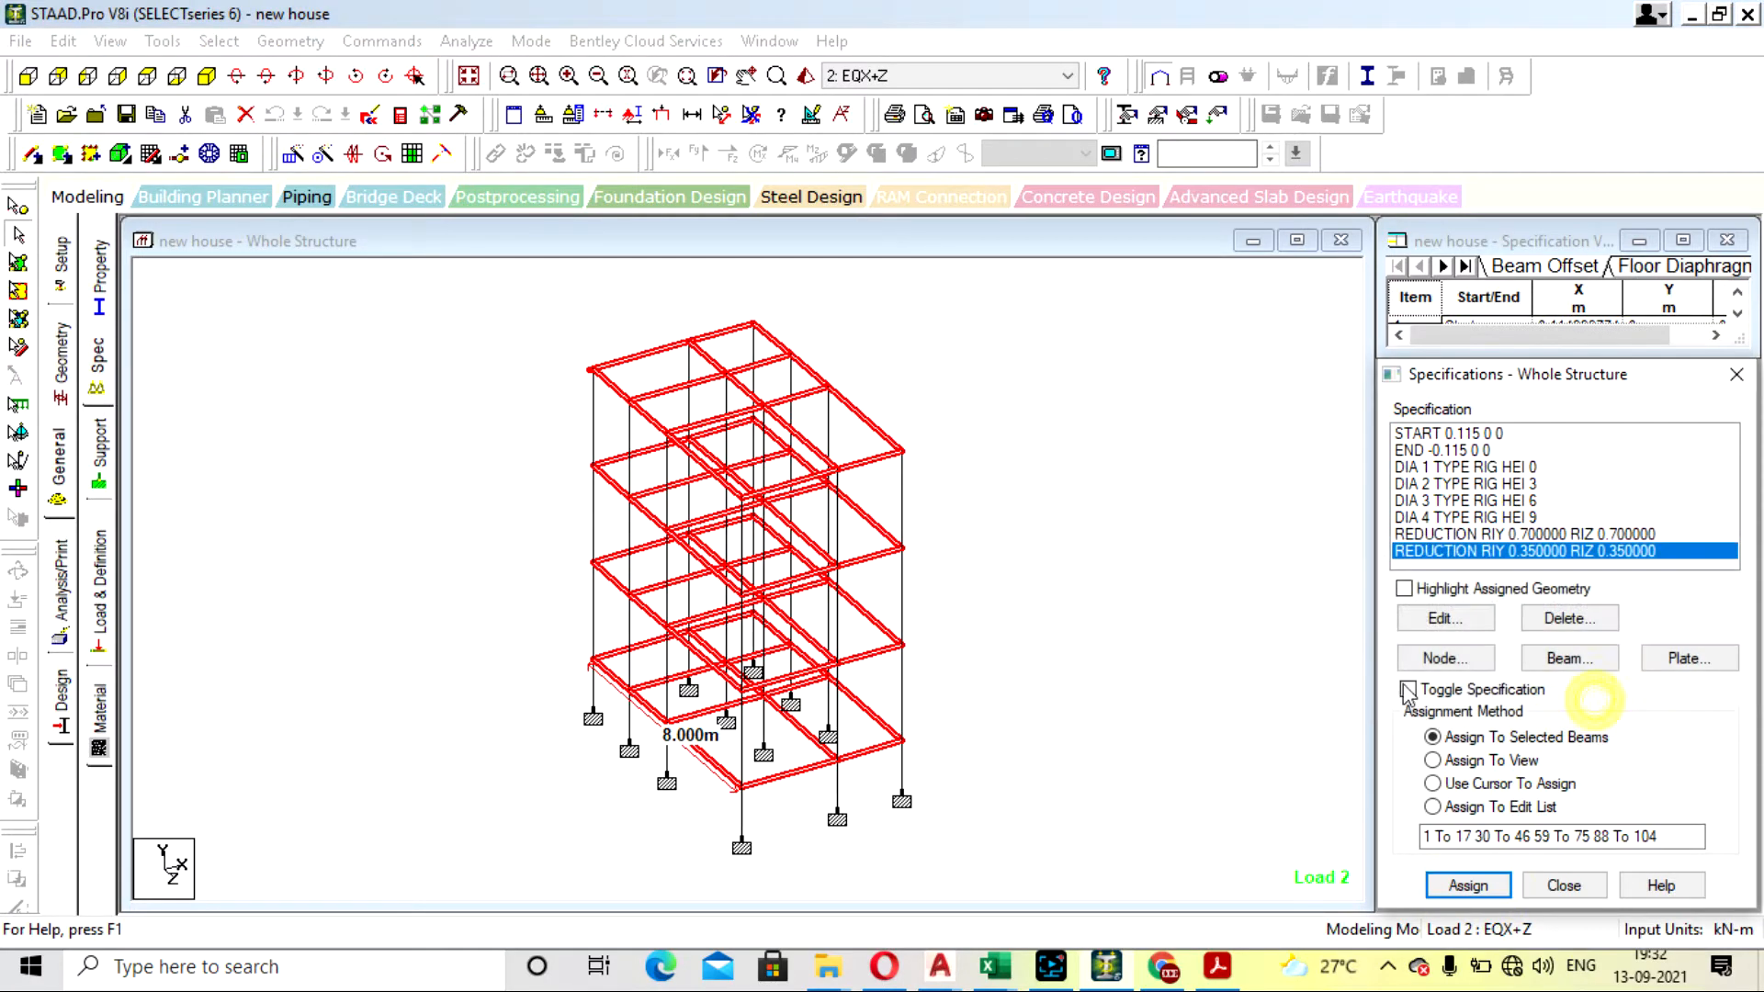
- Review the seismic parameters of the existing IS 1893 - 2002 seismic definition and close them without changes
left_click(98, 565)
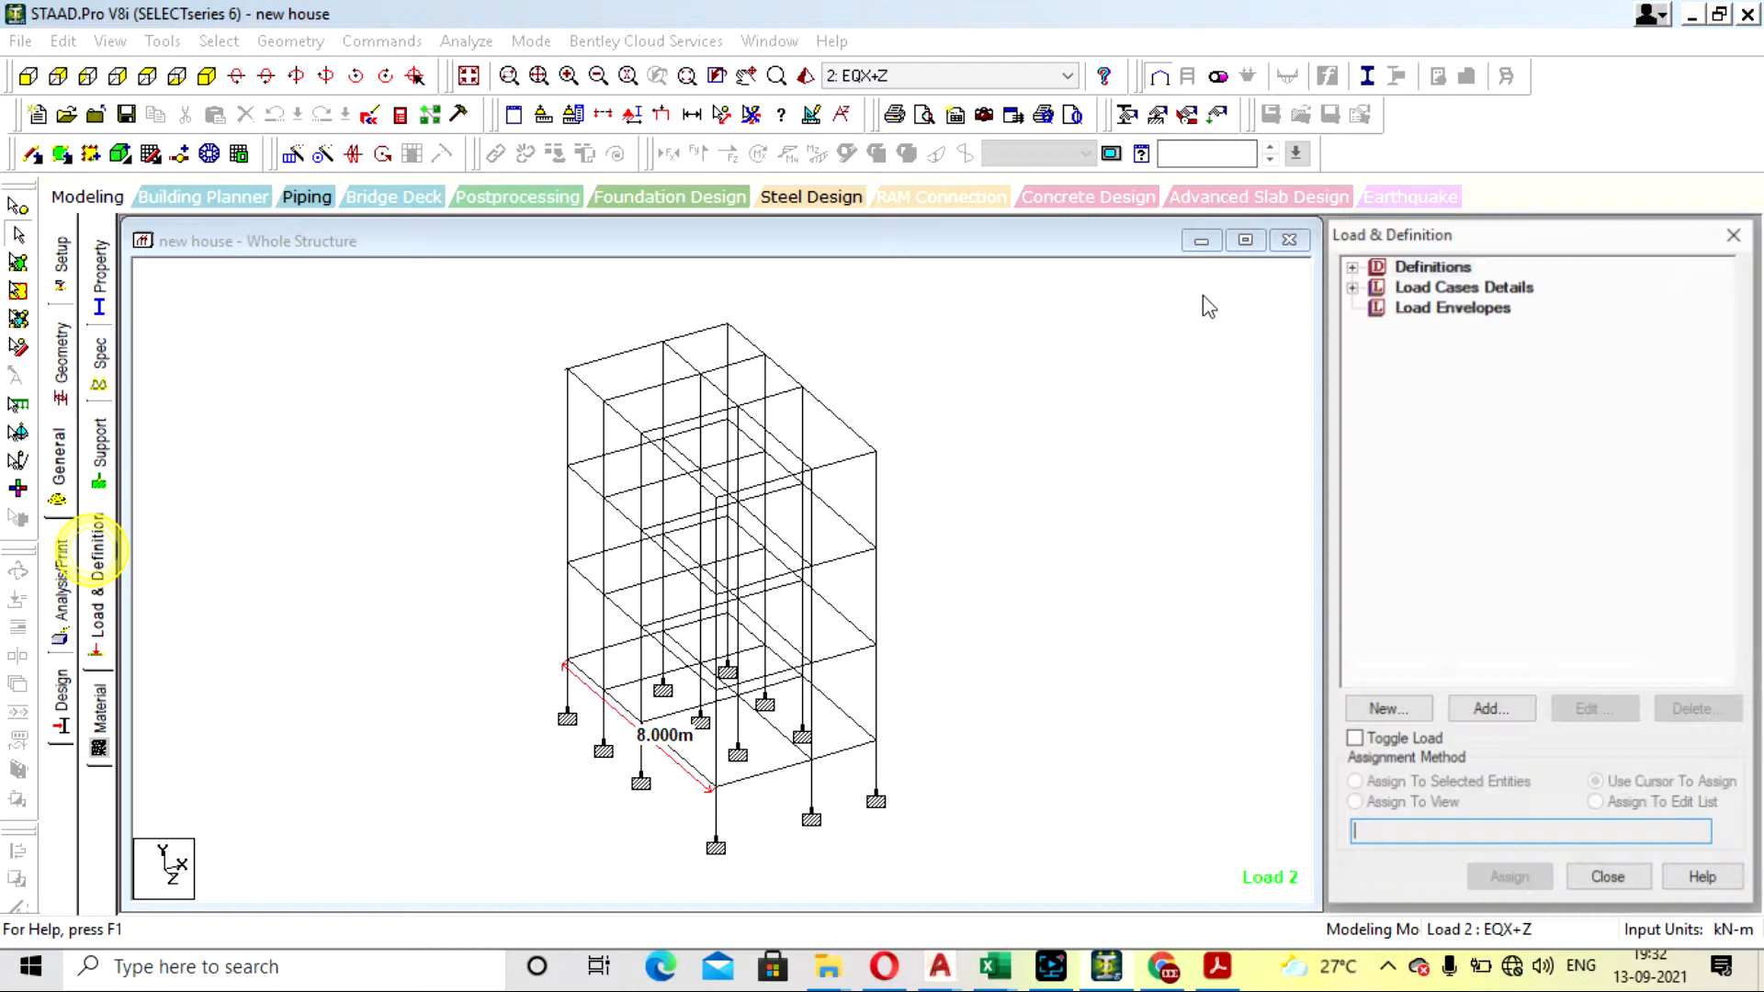
left_click(1349, 265)
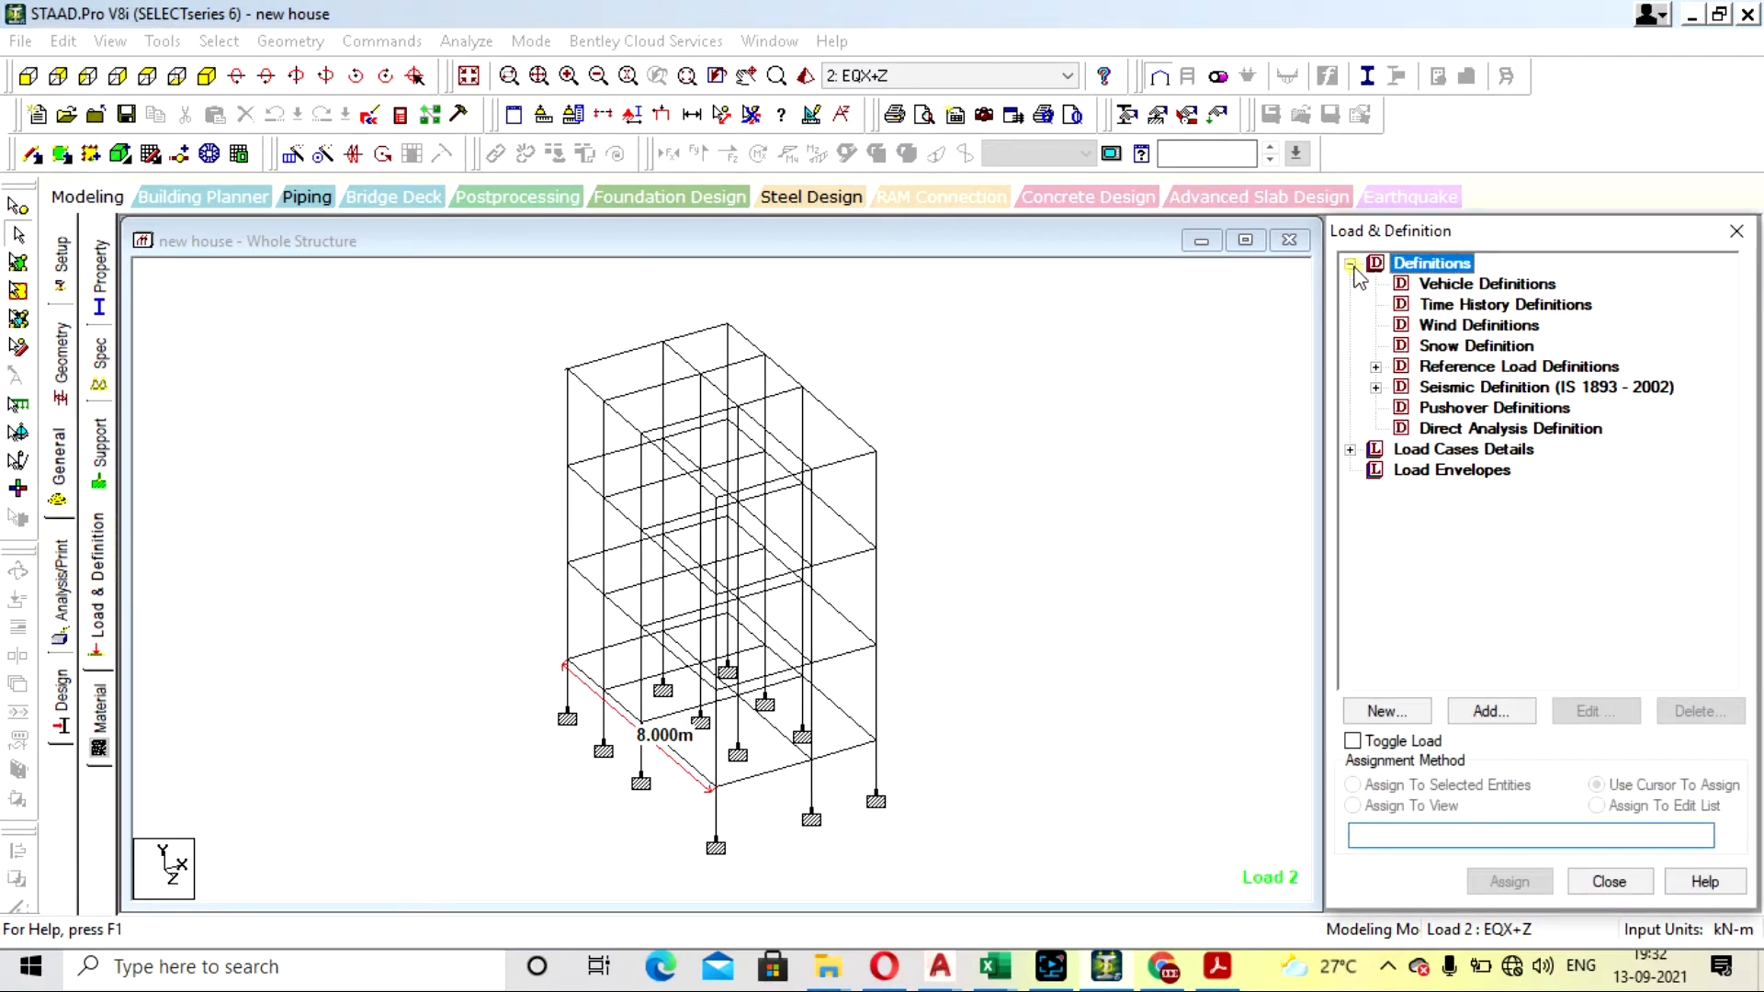
left_click(1375, 386)
double_click(1460, 407)
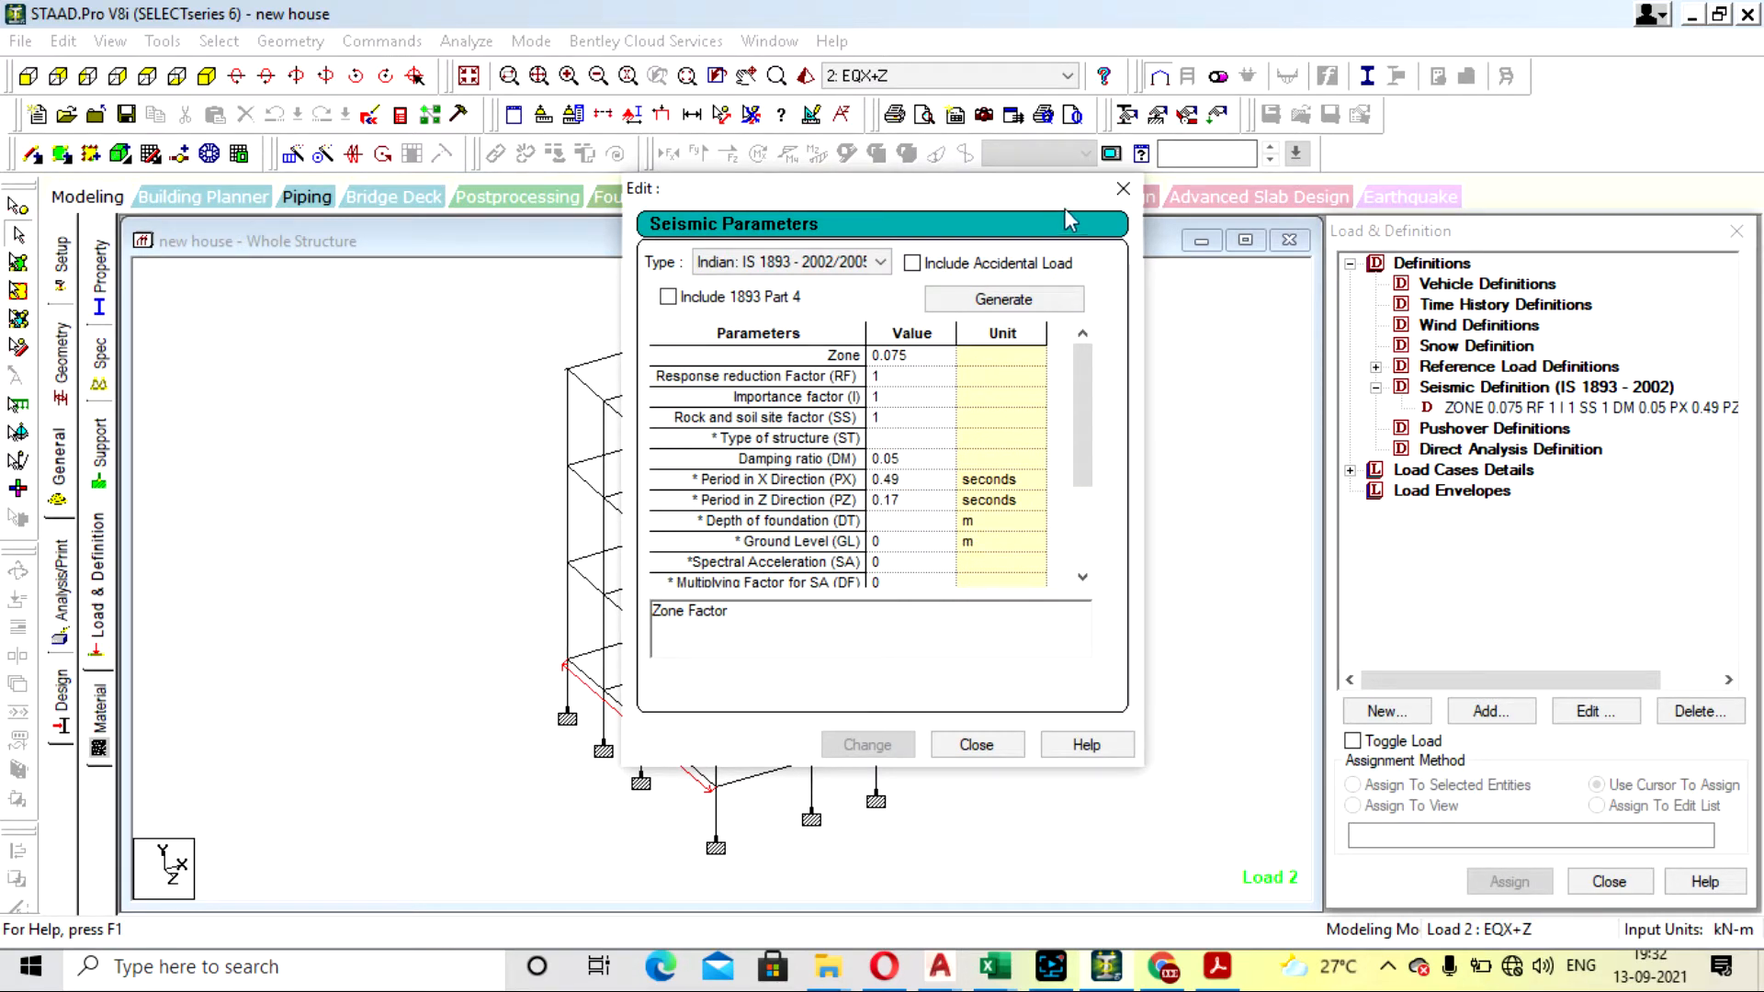
left_click(1123, 187)
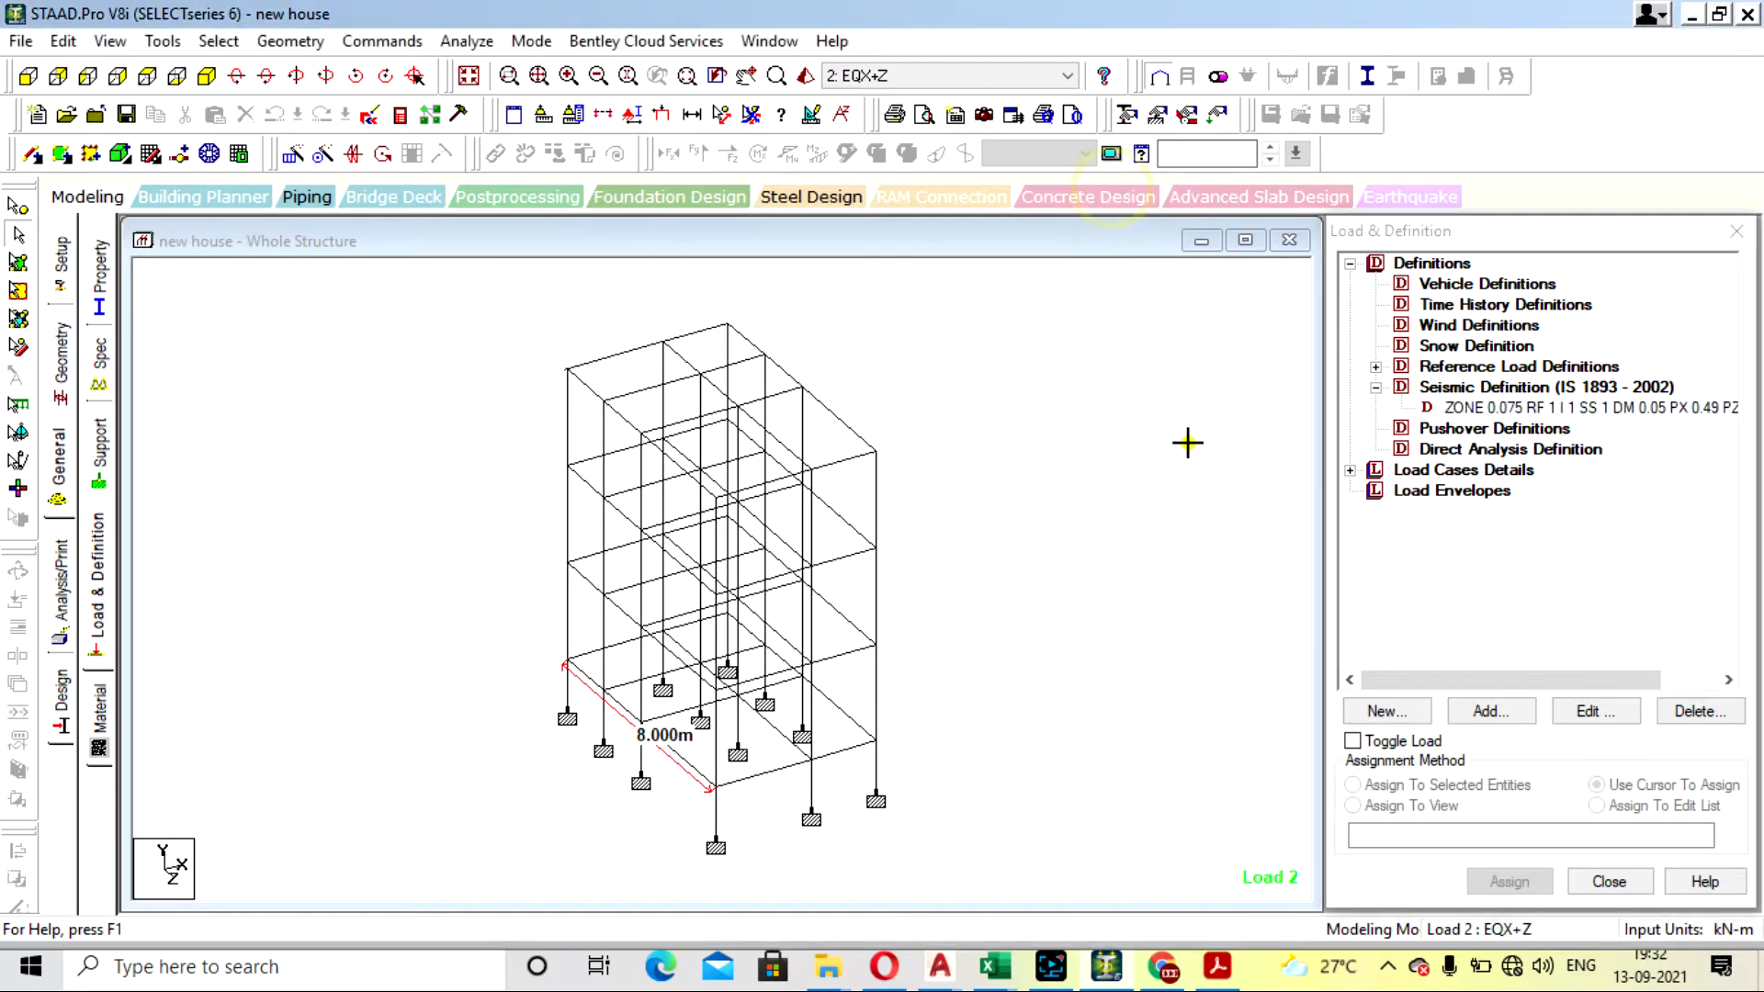
- Save the modified structure, run the analysis and view its output file
left_click(450, 43)
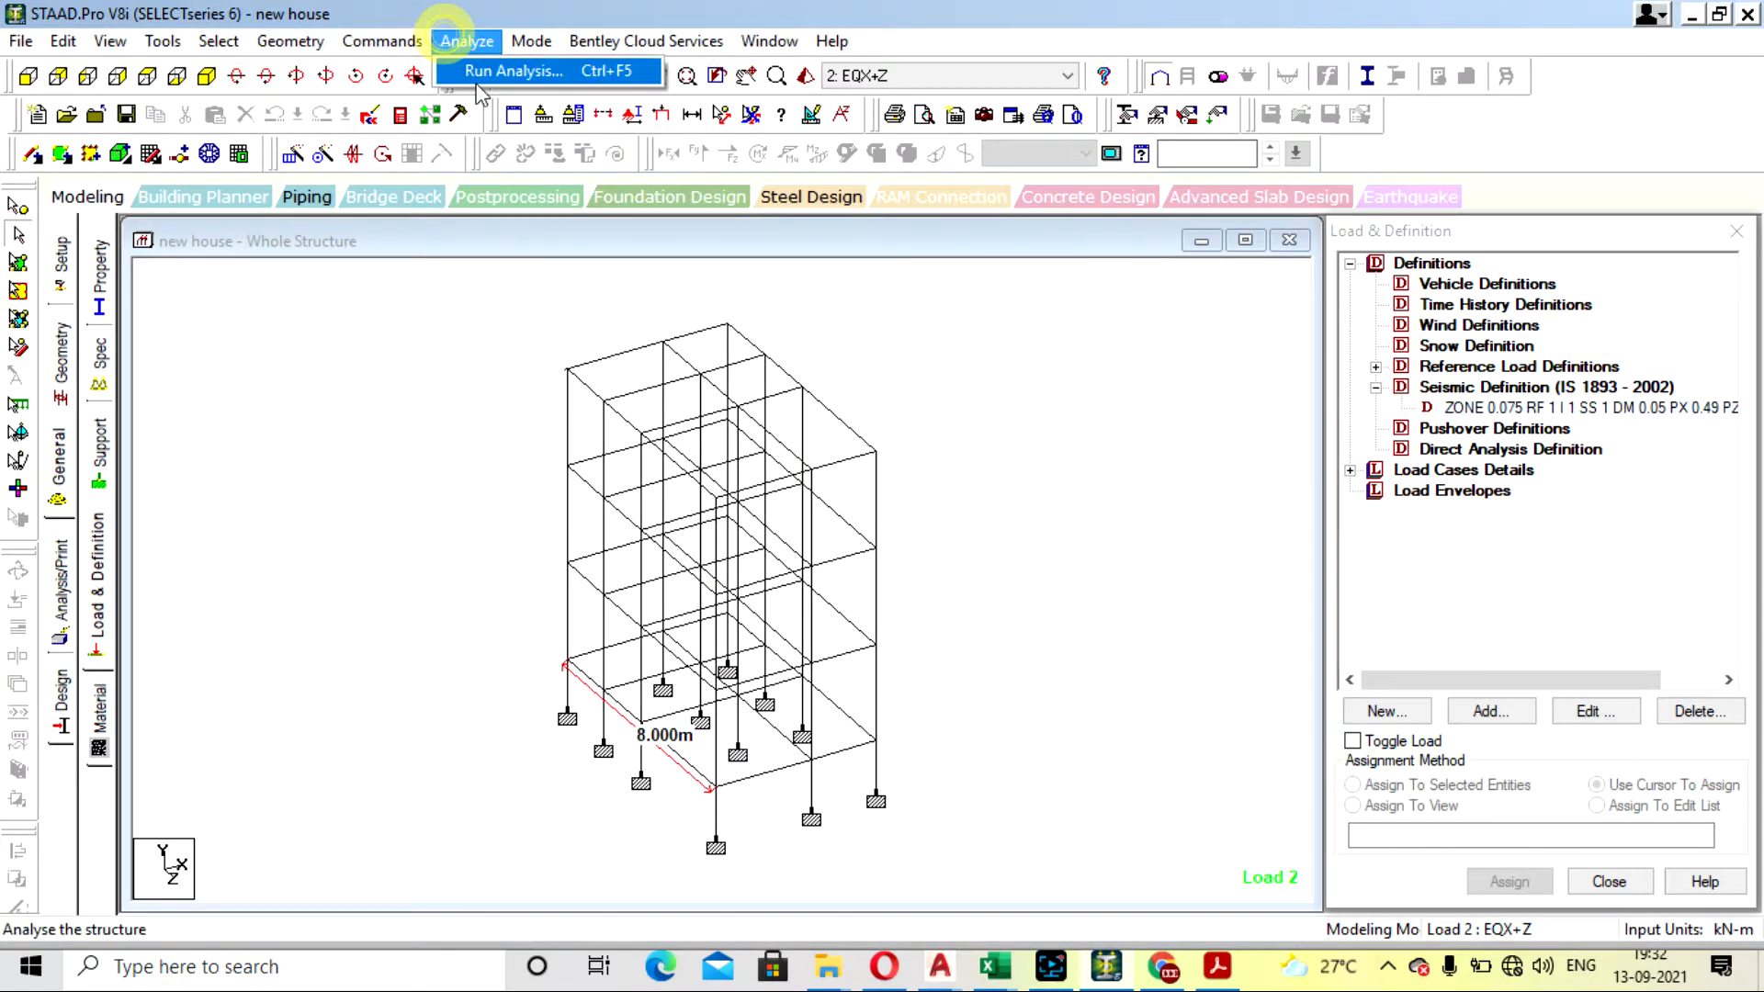
left_click(482, 70)
left_click(723, 520)
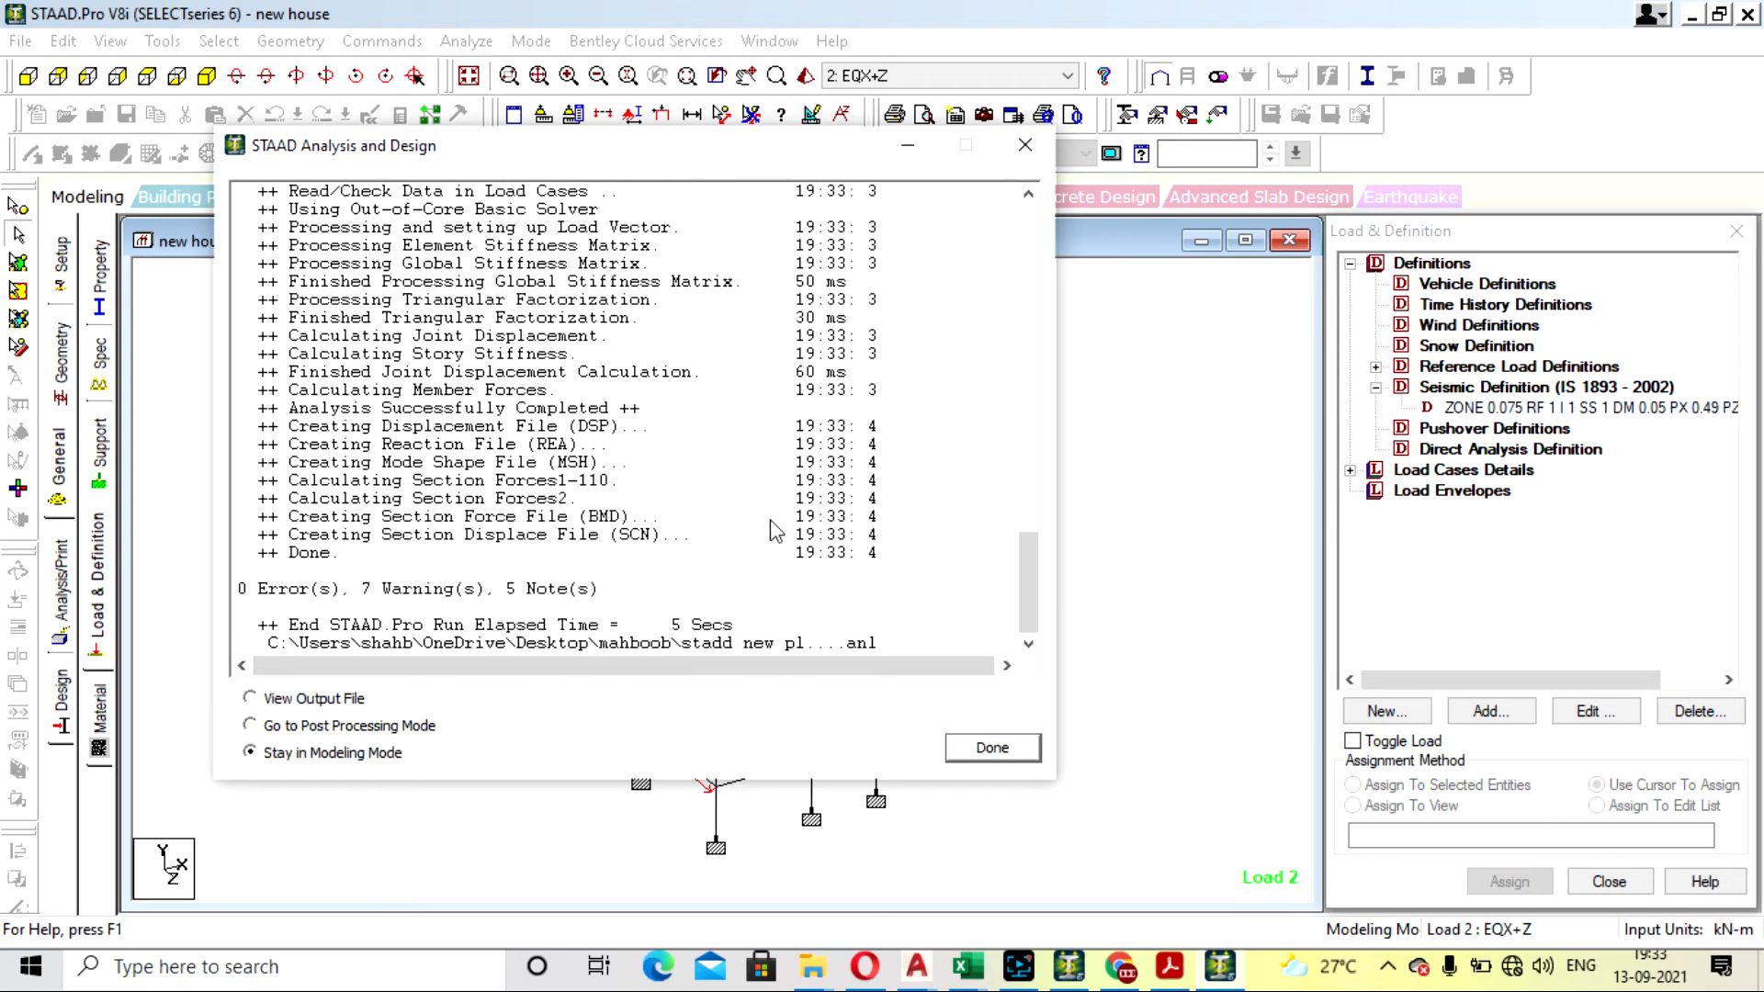
left_click(317, 700)
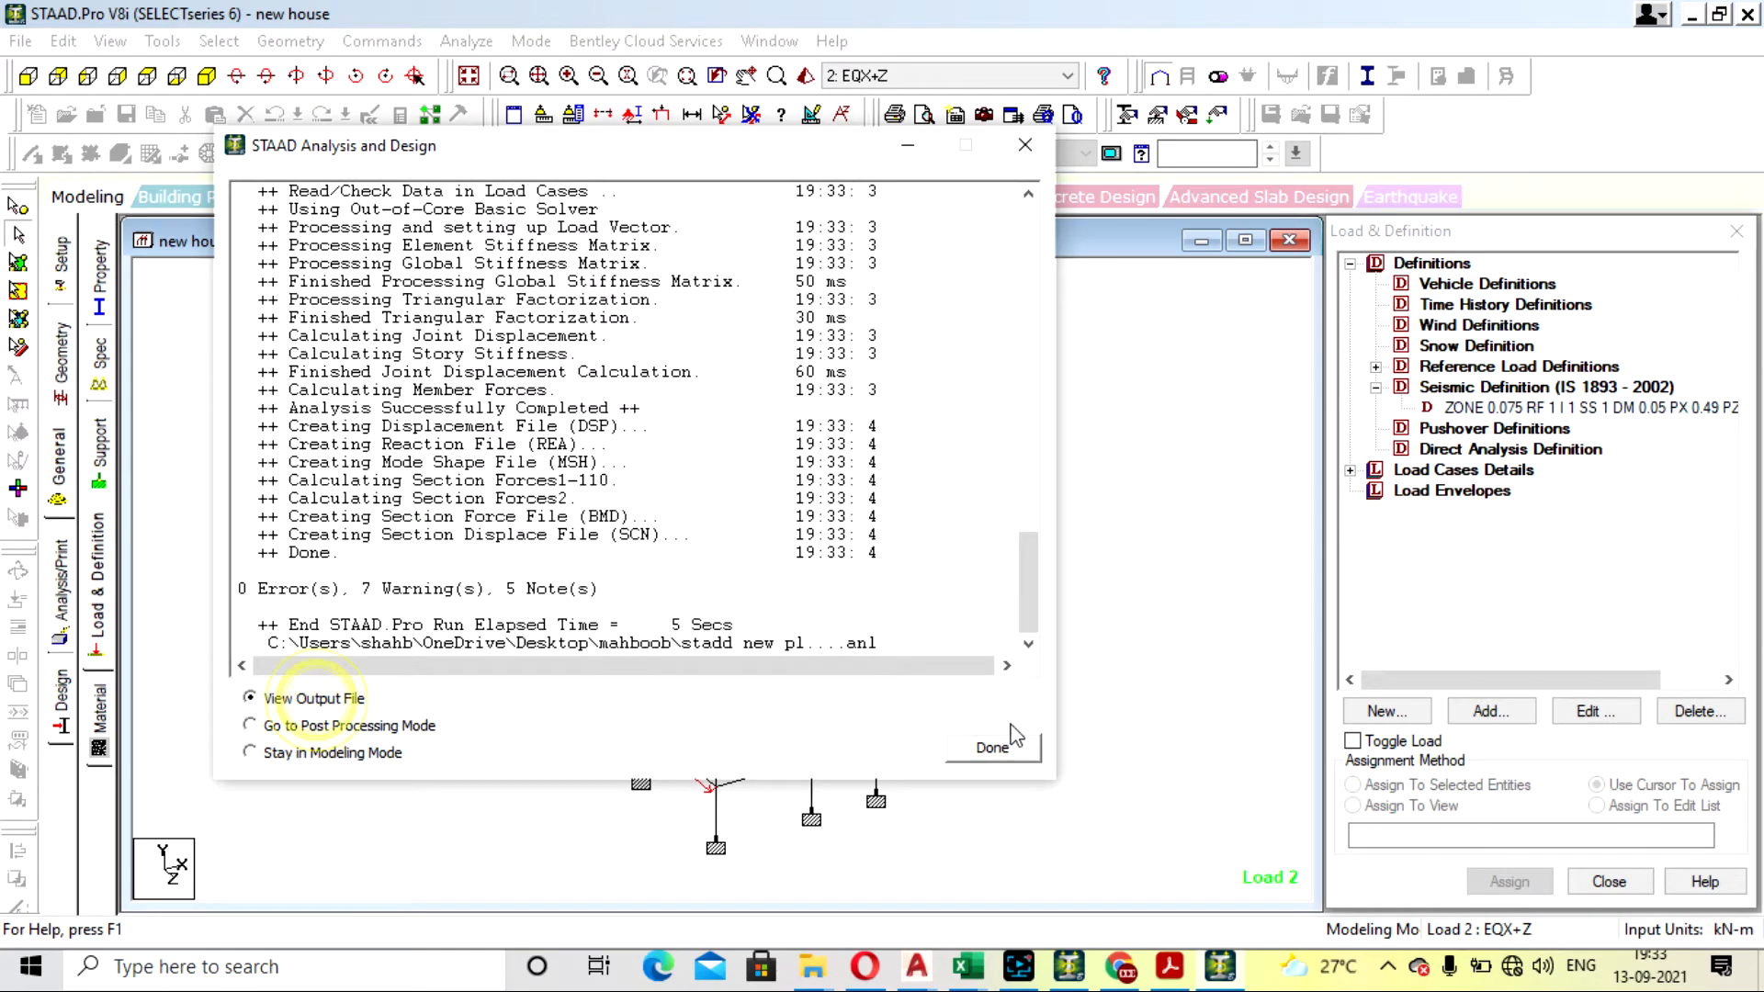
left_click(1011, 744)
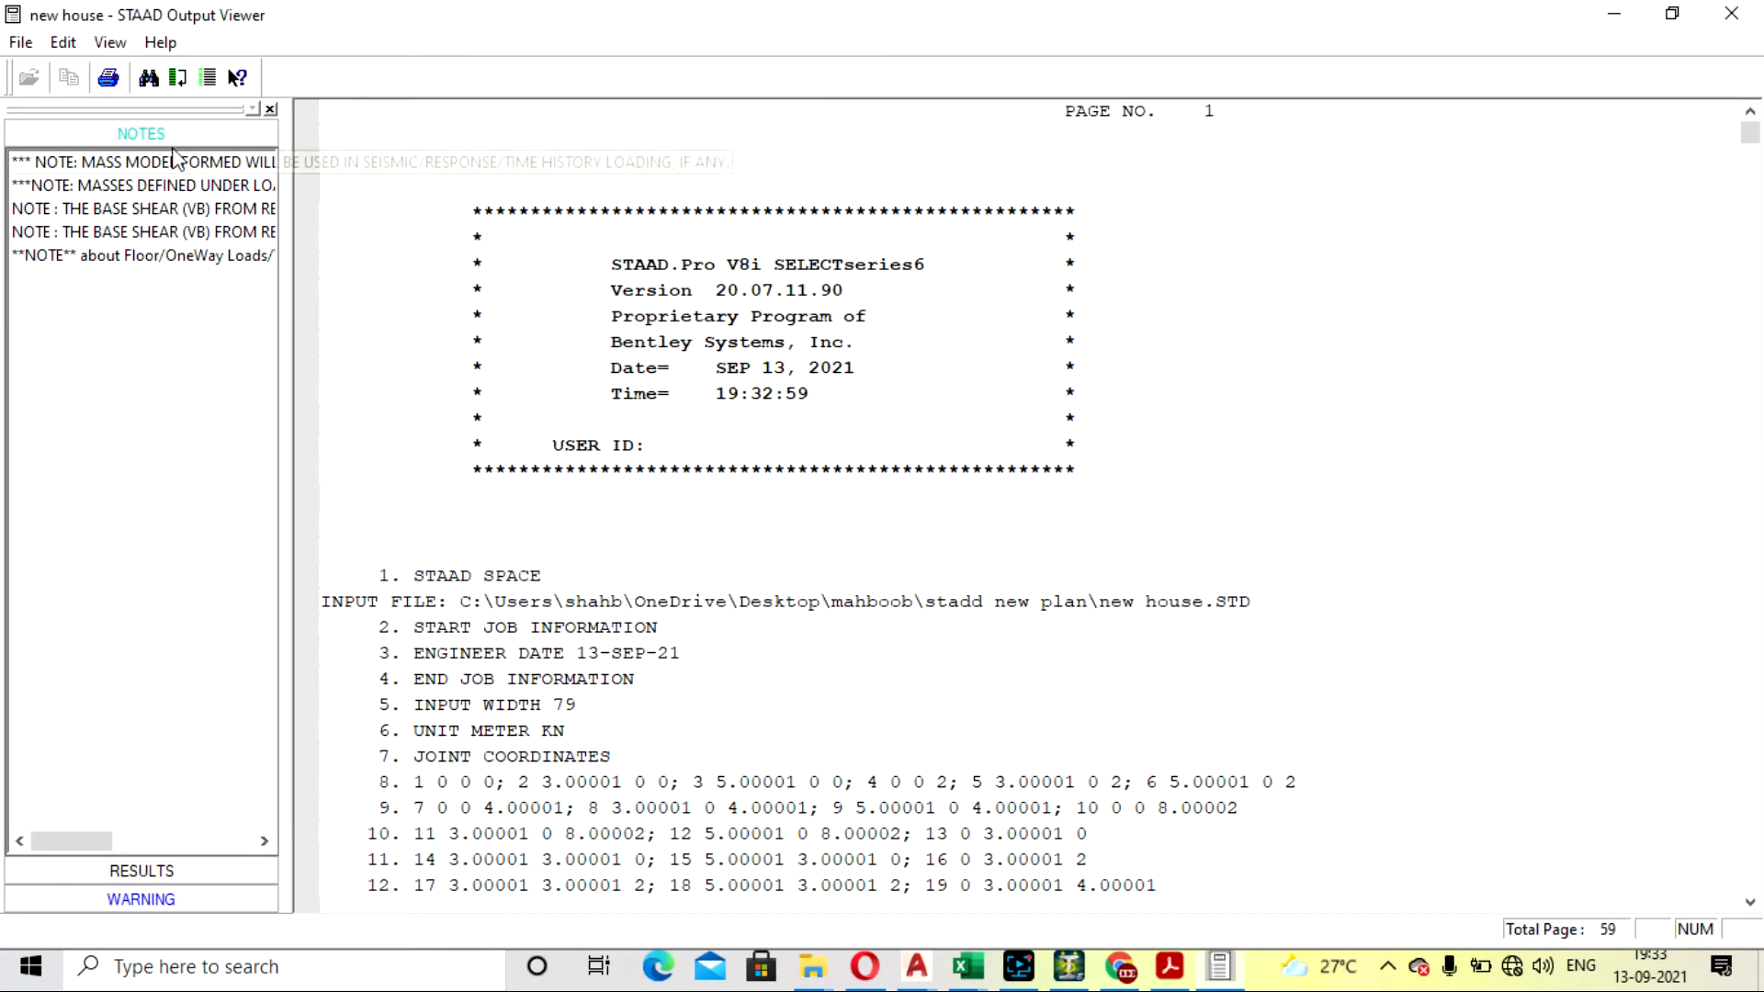
- Examine the output notes about the mass model and the masses defined for dynamic analysis
left_click(166, 163)
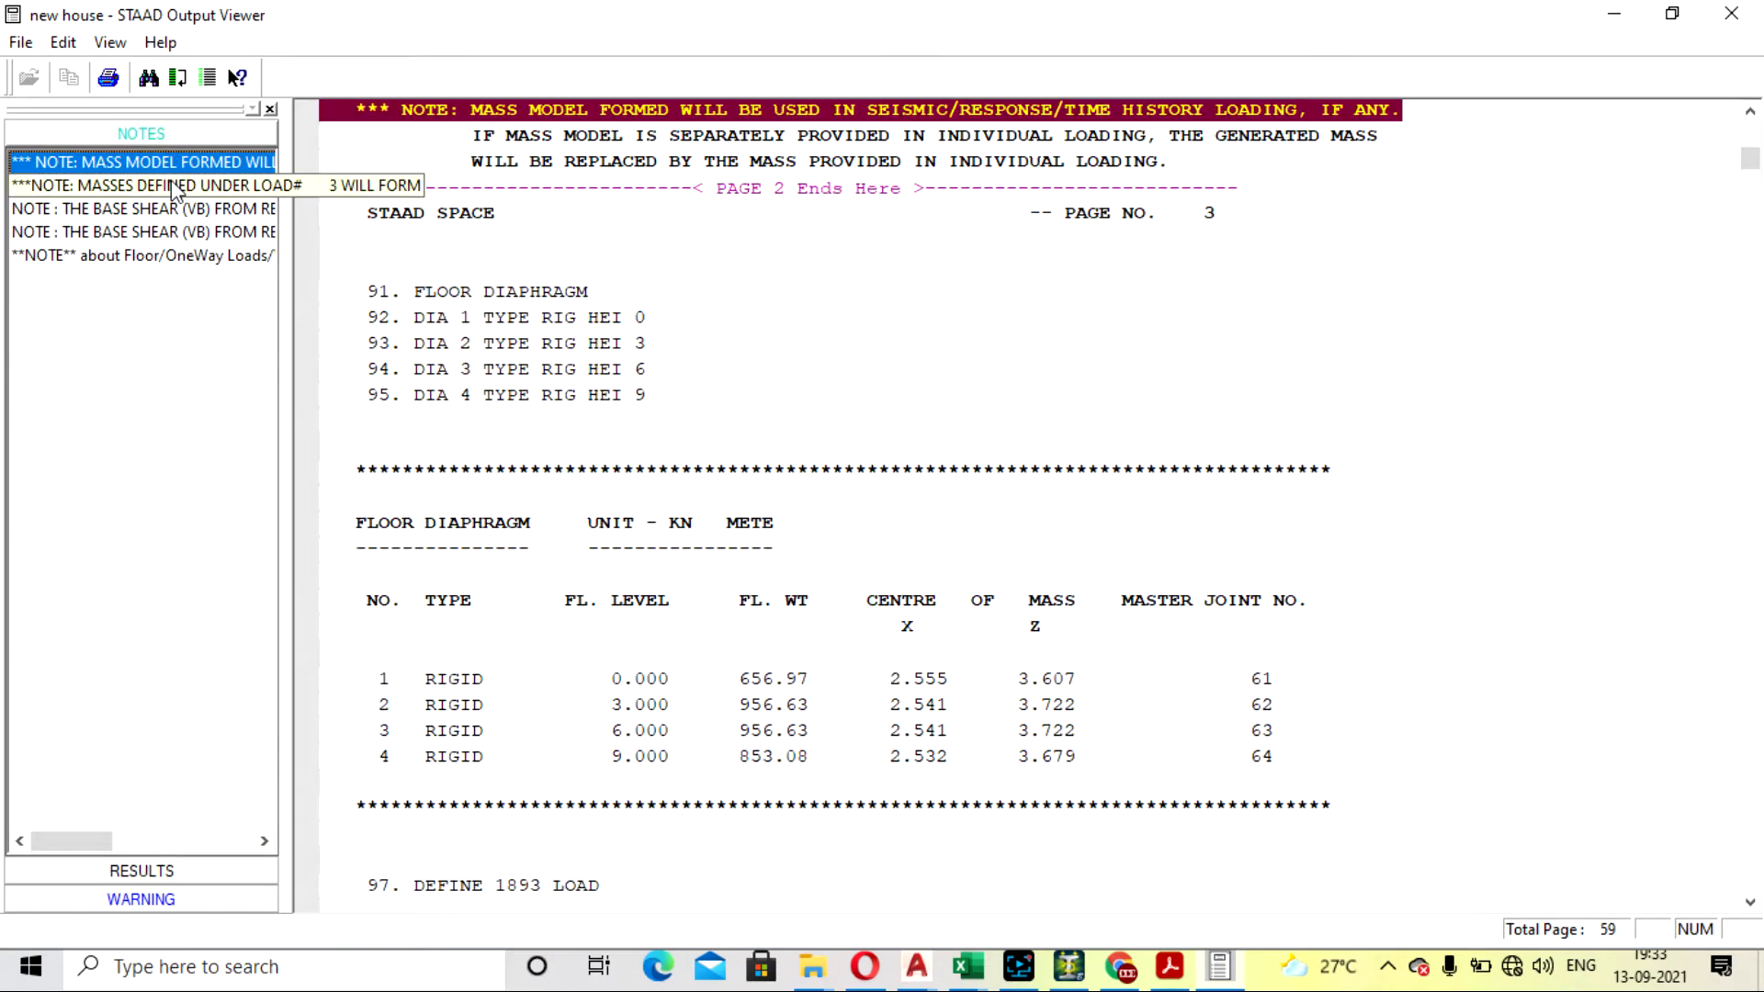
scroll(785, 260, "up", 1)
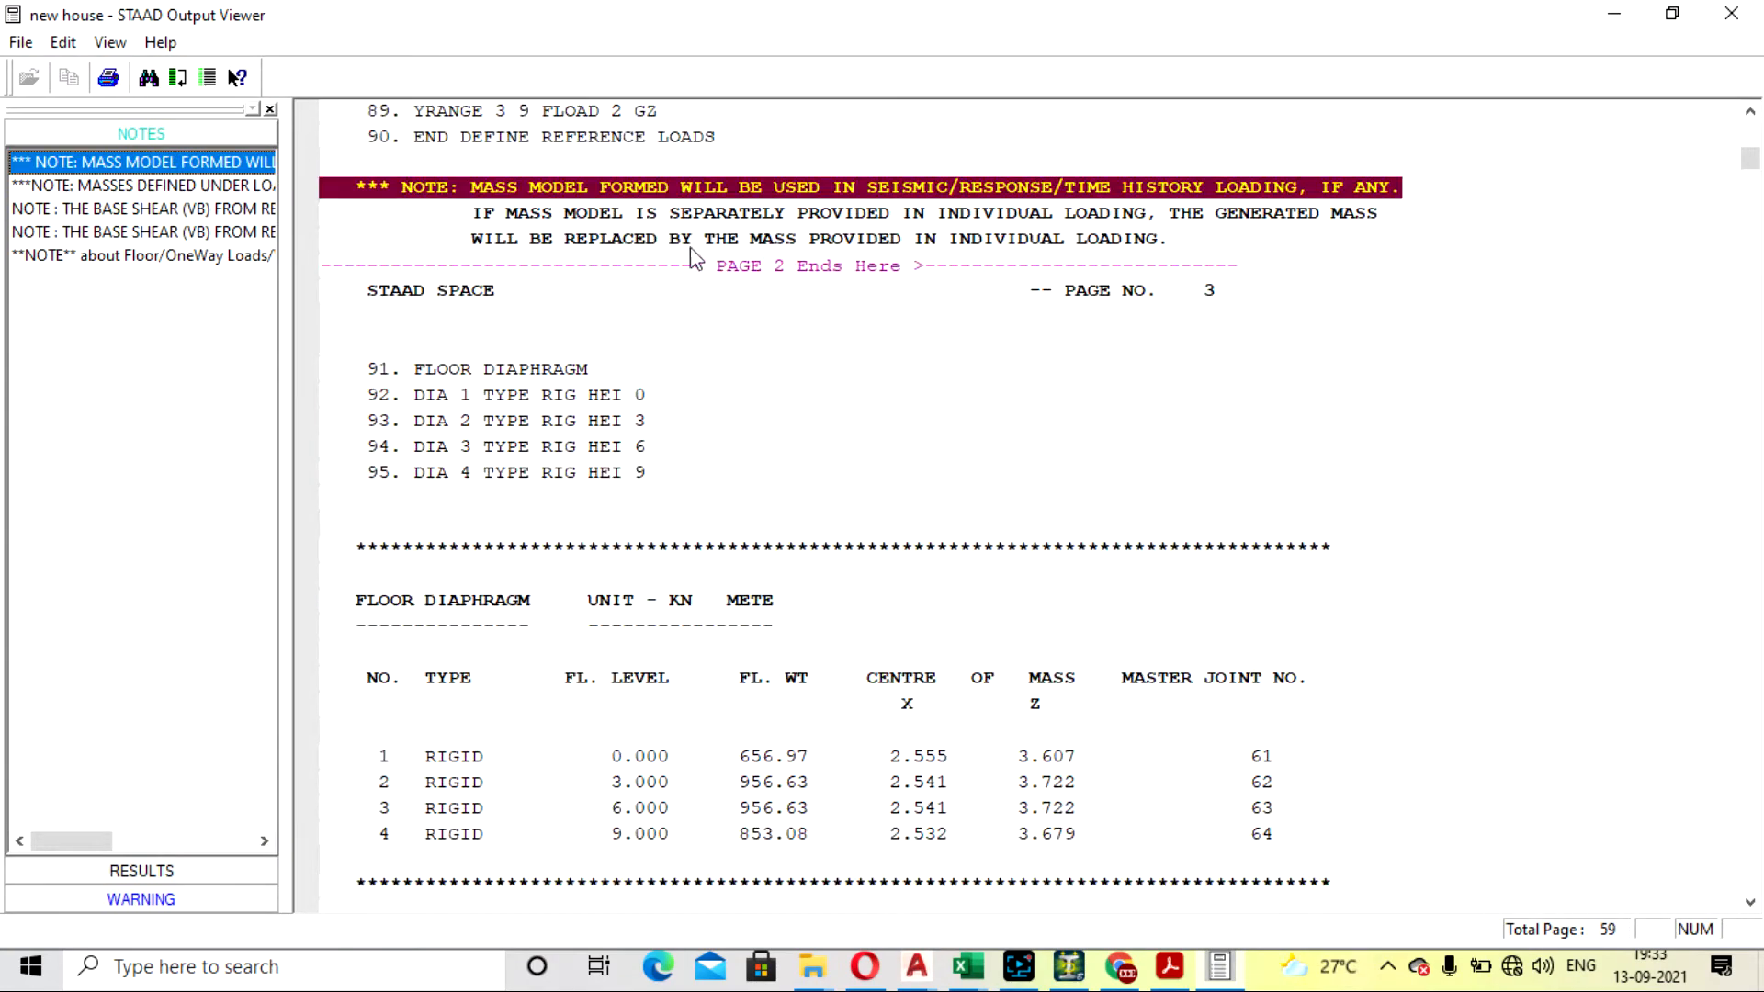
left_click(137, 184)
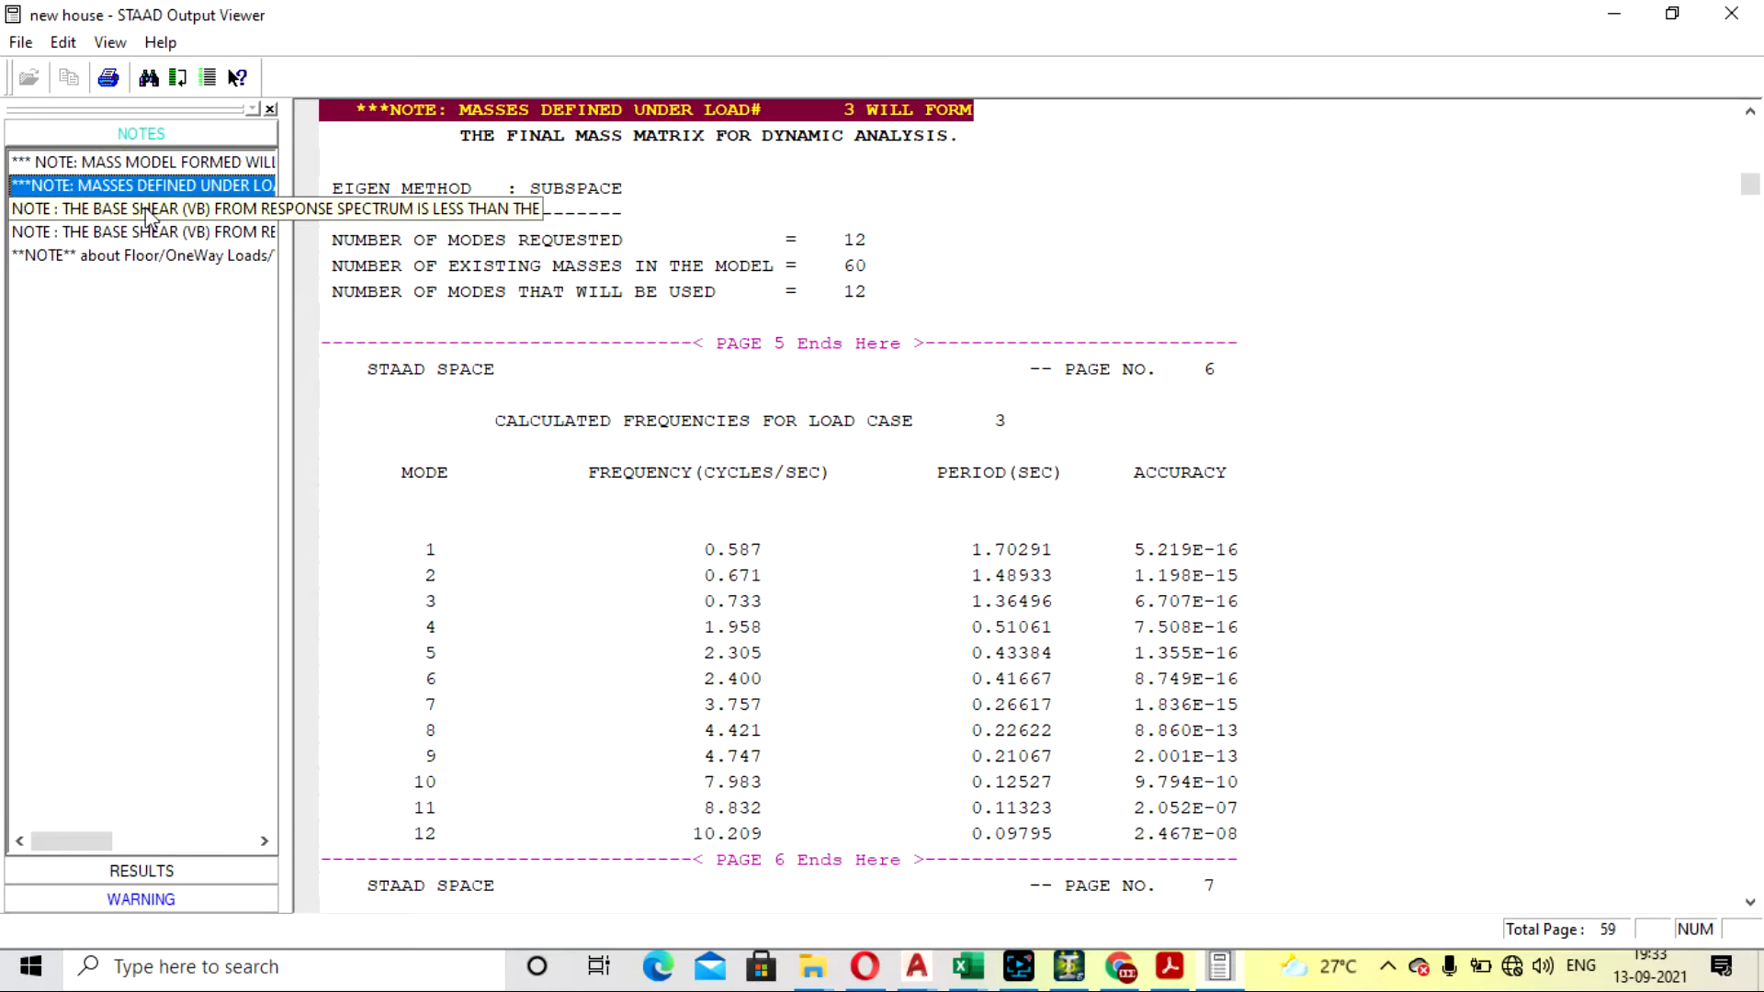
- Examine the base shear multiplying factors in the notes for both response spectrum cases, and close the output file
left_click(150, 210)
scroll(468, 256, "up", 1)
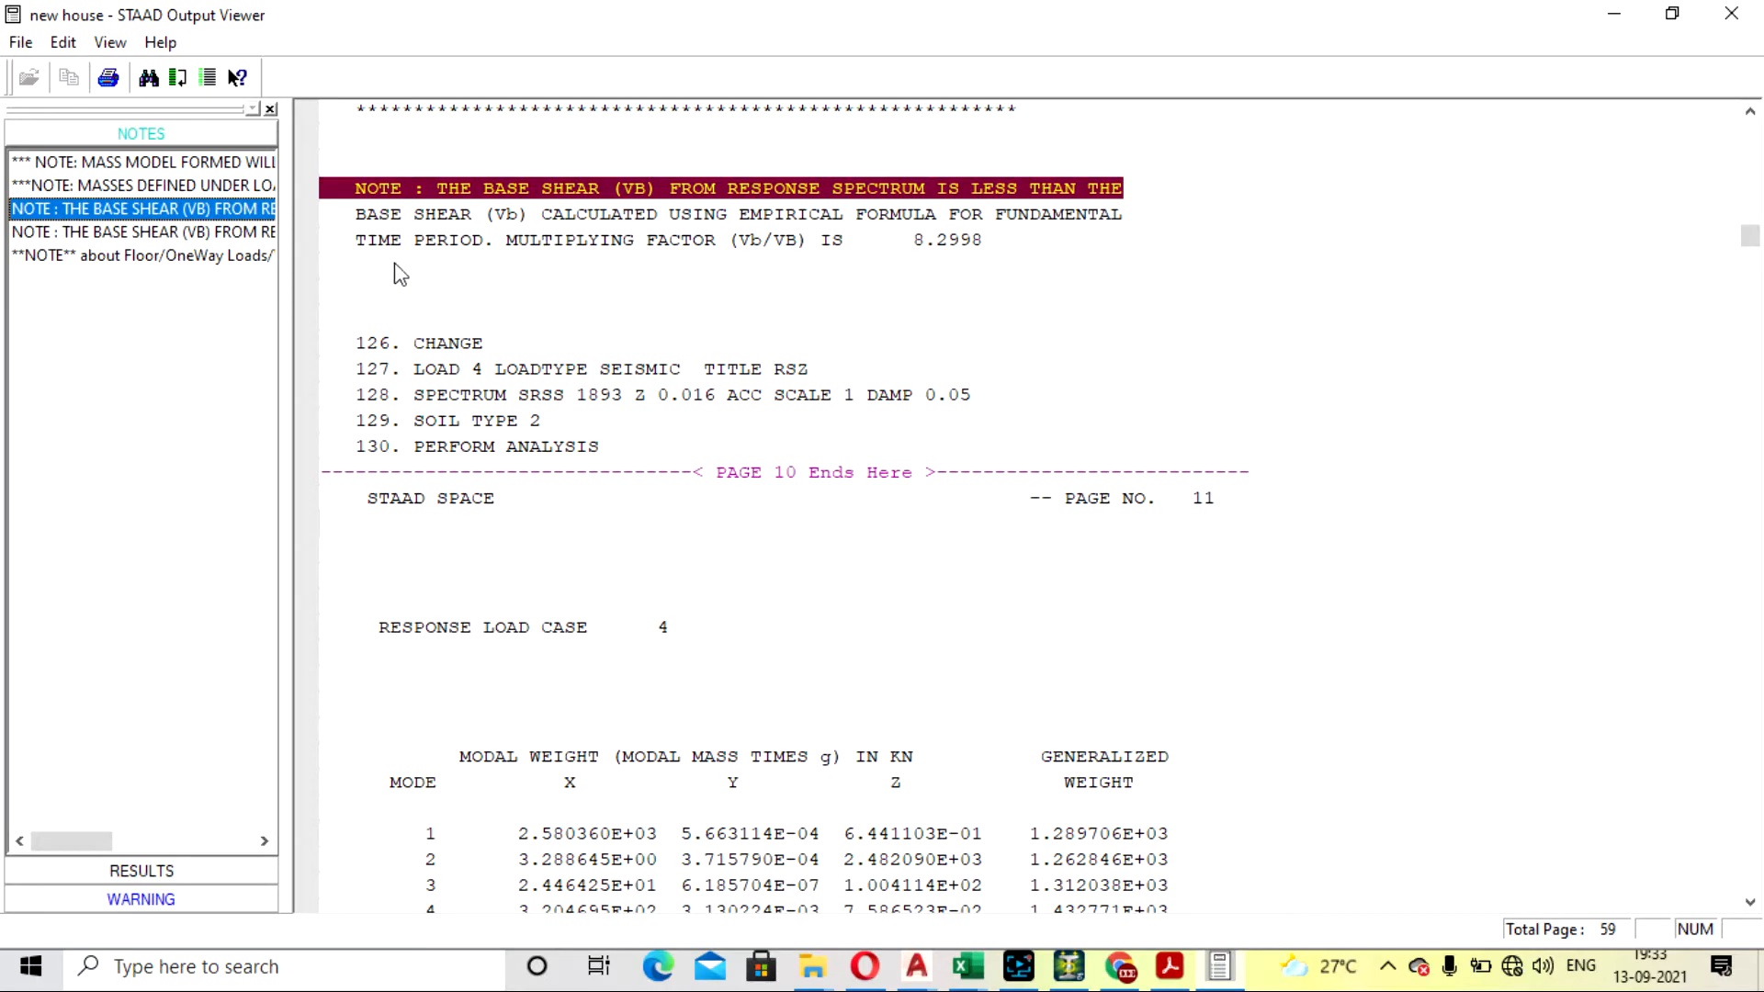
scroll(331, 262, "down", 1)
scroll(602, 282, "up", 2)
scroll(570, 349, "down", 1)
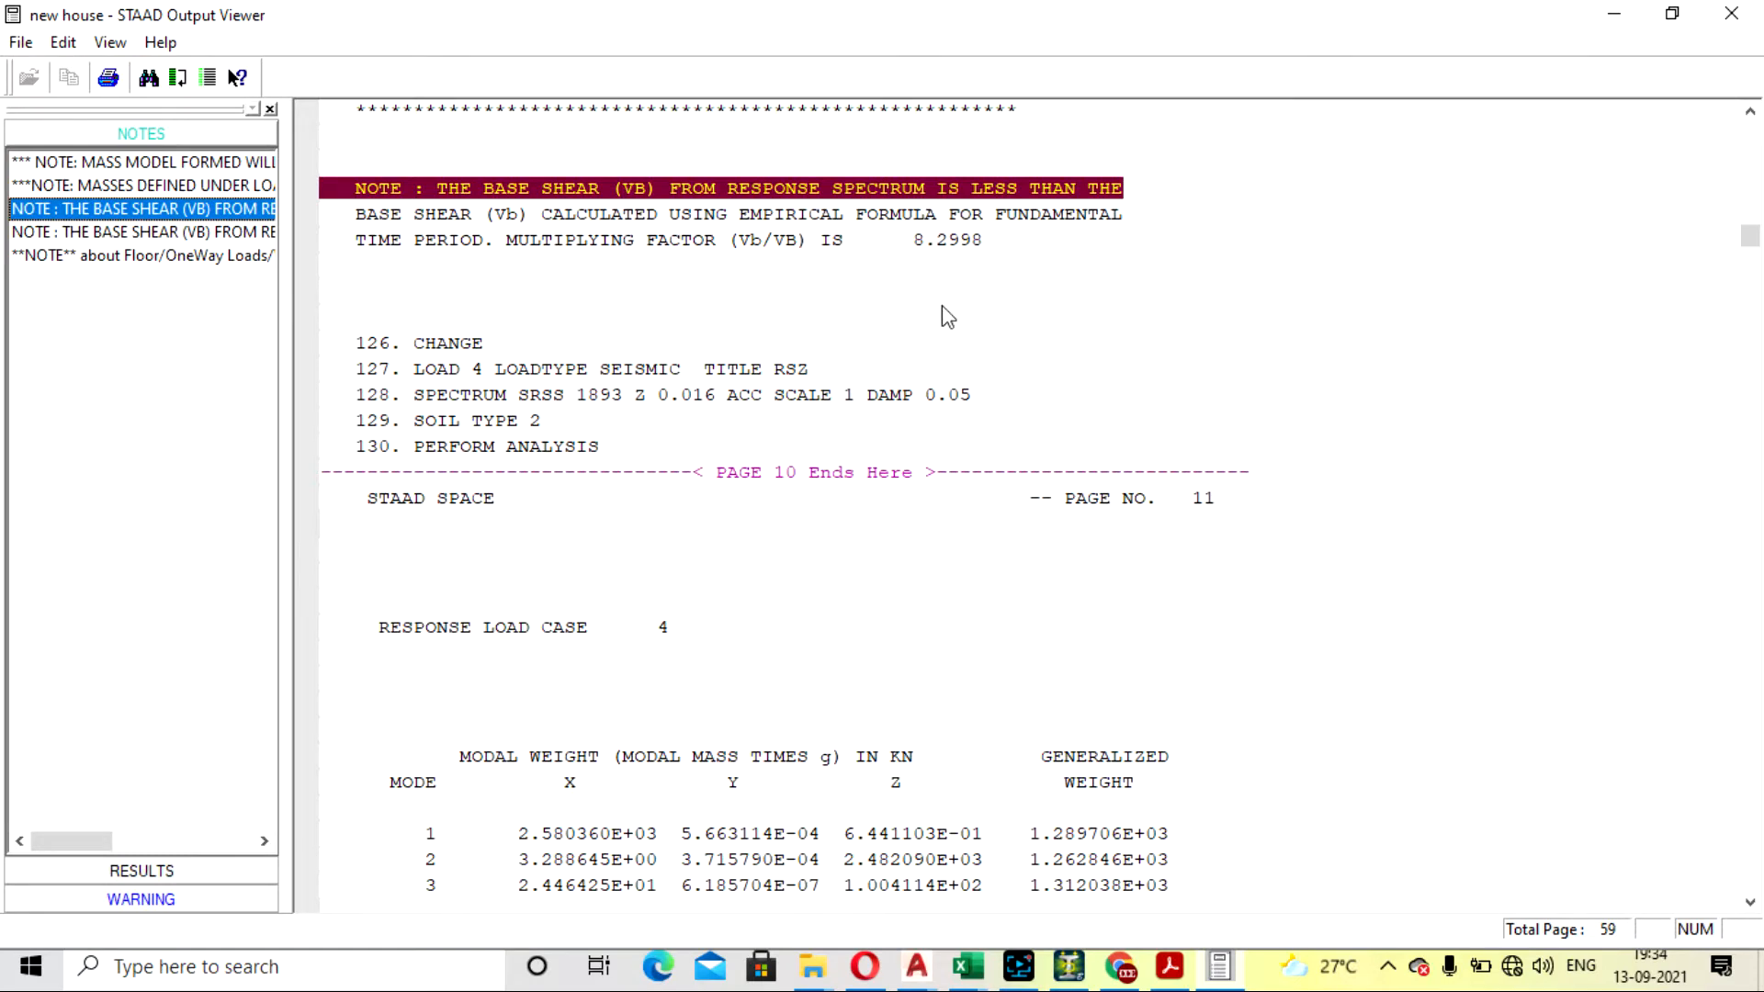
scroll(945, 315, "up", 2)
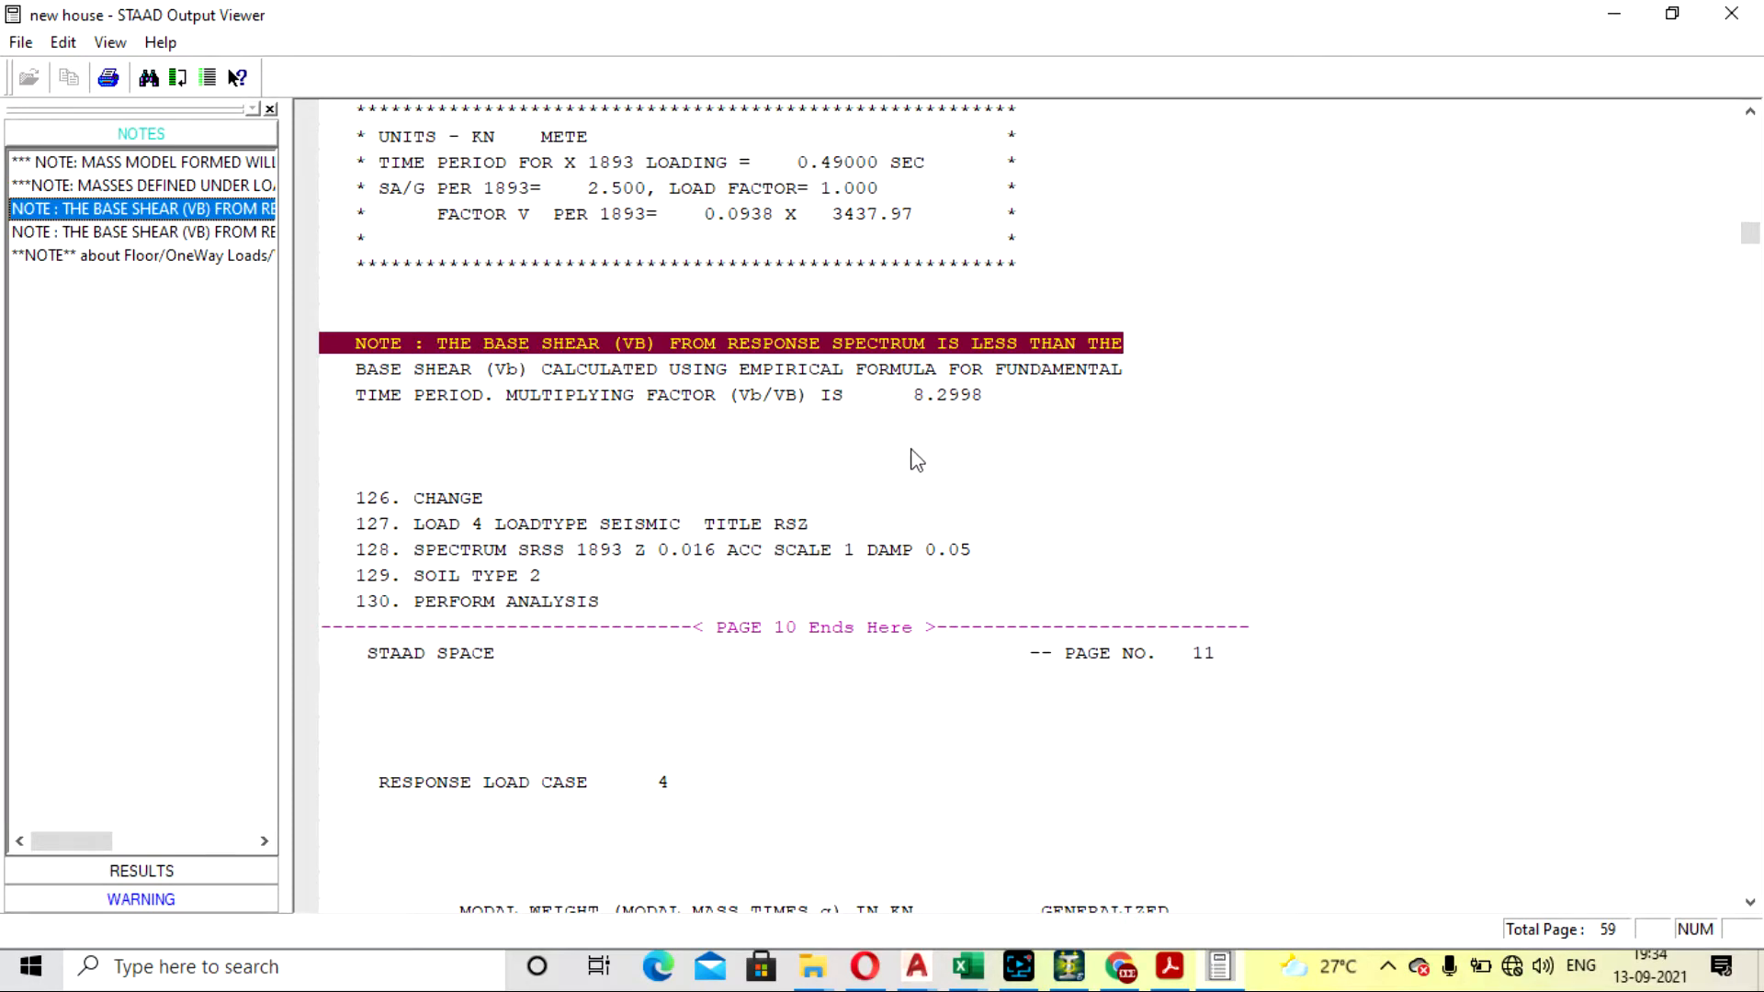
scroll(917, 450, "up", 2)
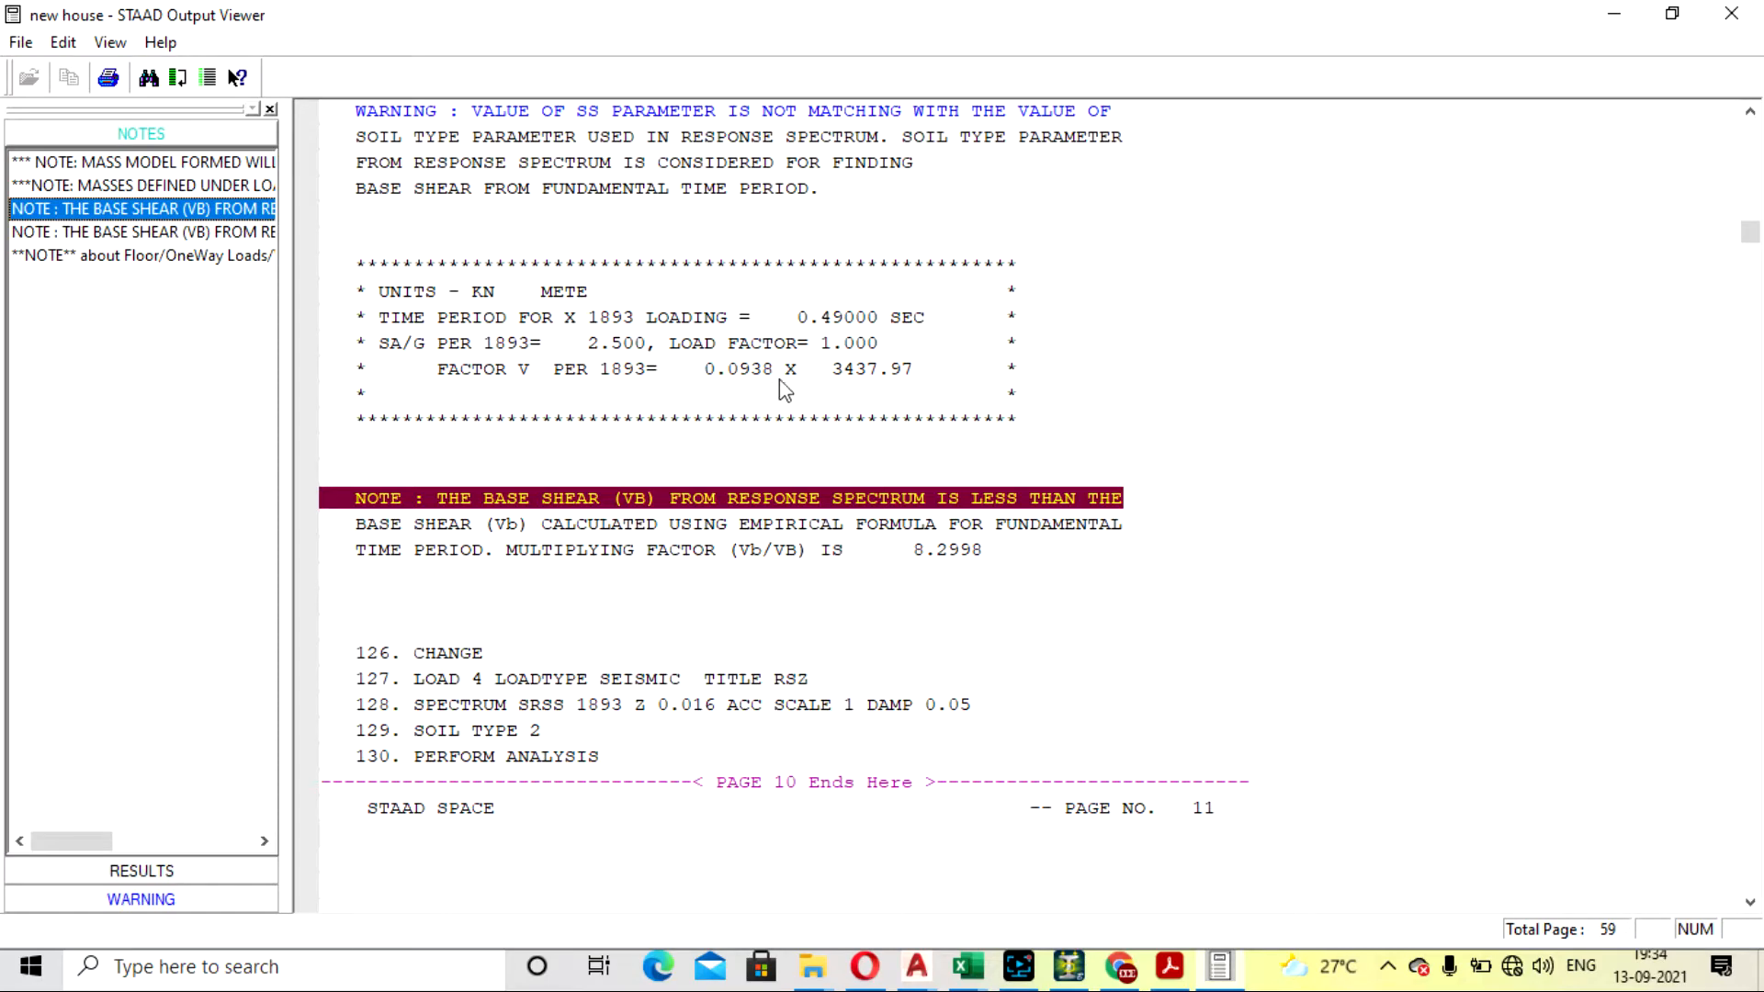
scroll(781, 389, "down", 4)
scroll(790, 385, "down", 6)
scroll(791, 359, "up", 7)
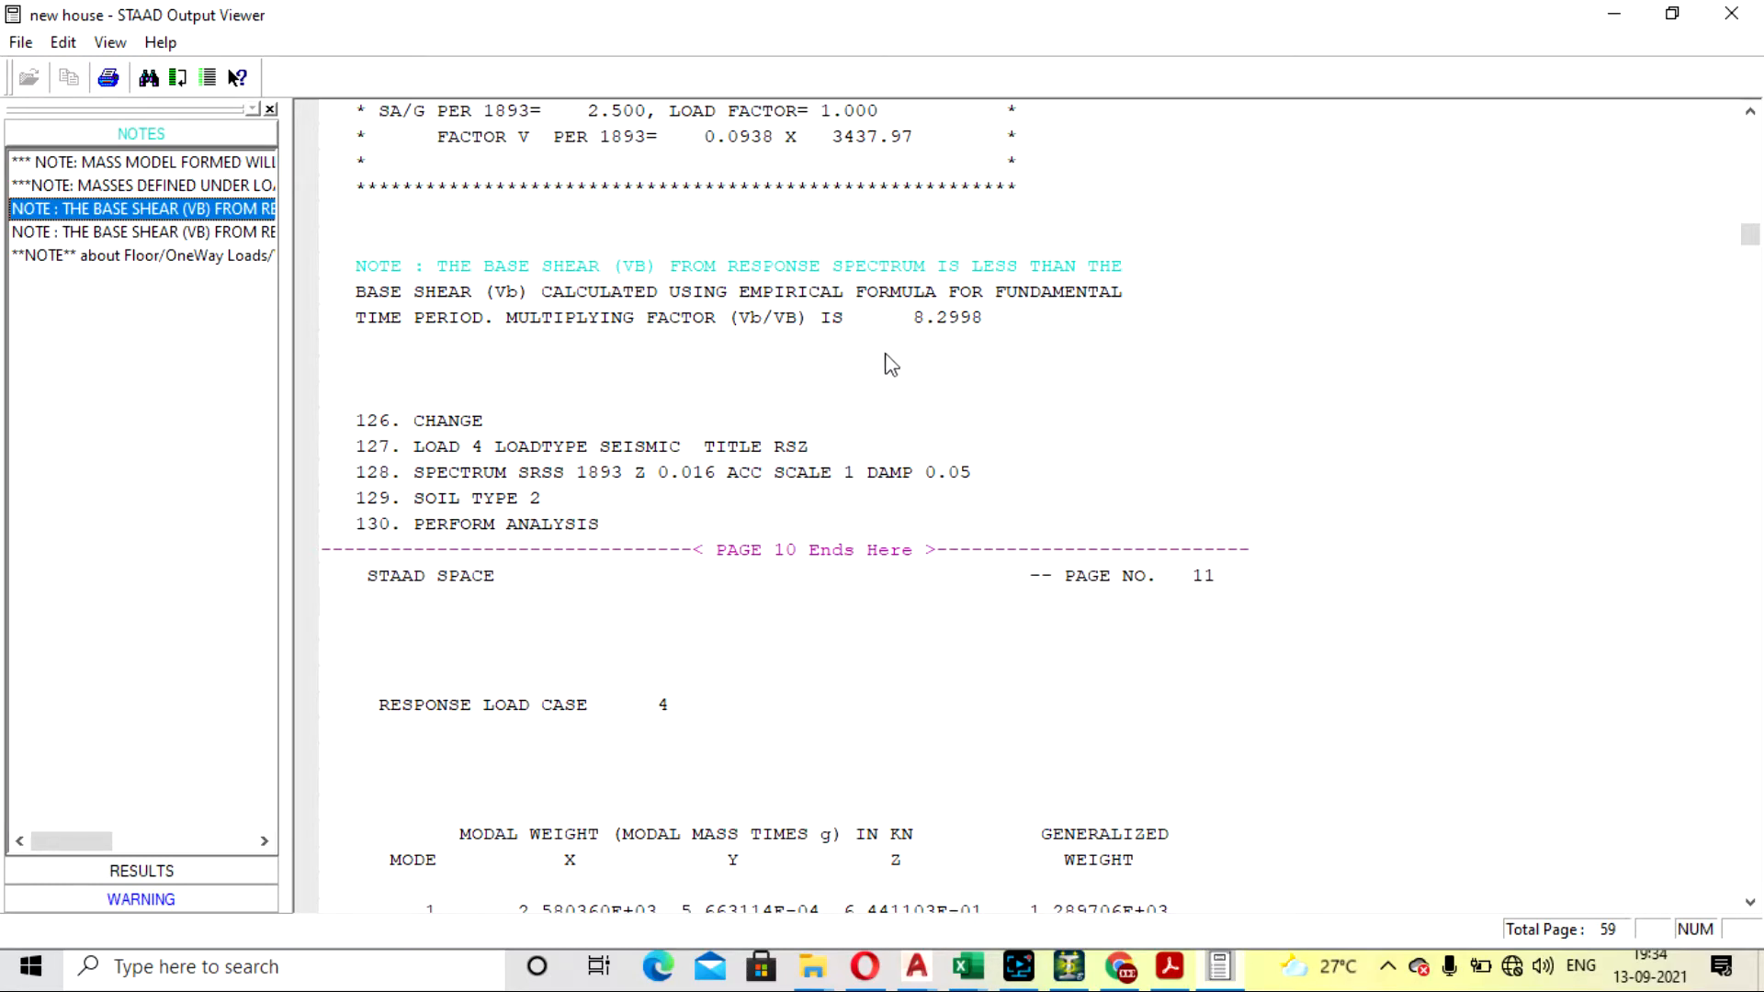
scroll(889, 364, "down", 5)
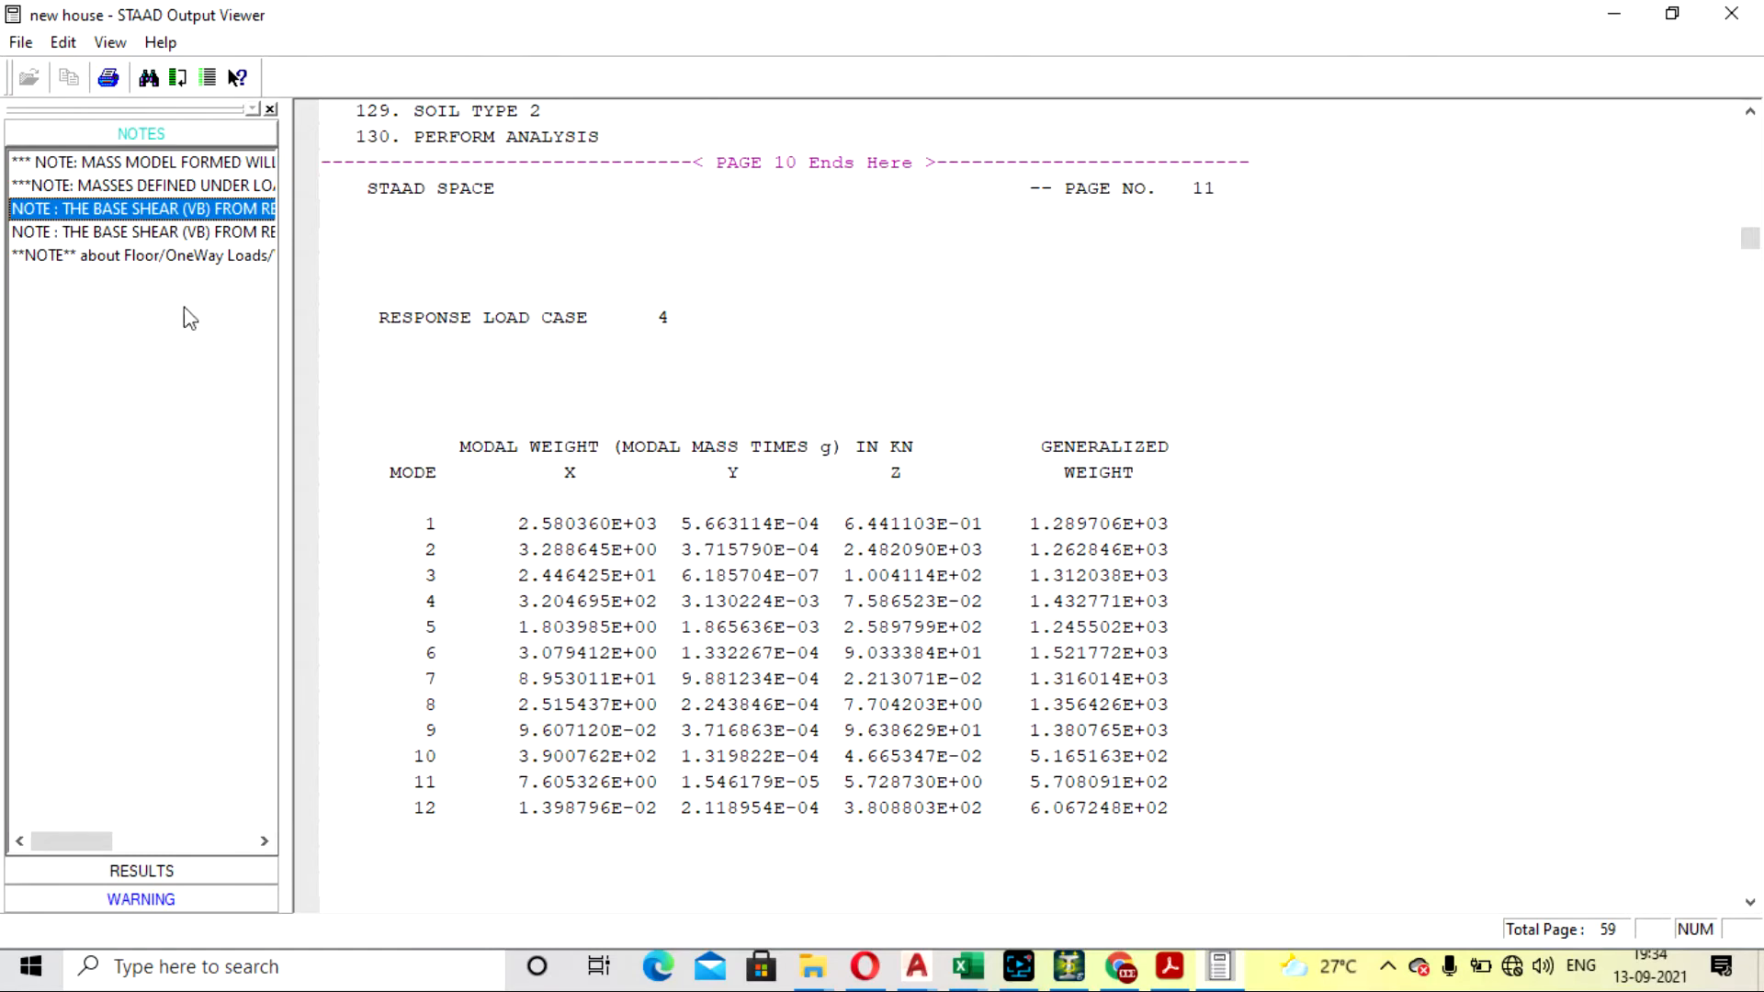
left_click(167, 241)
scroll(951, 377, "up", 2)
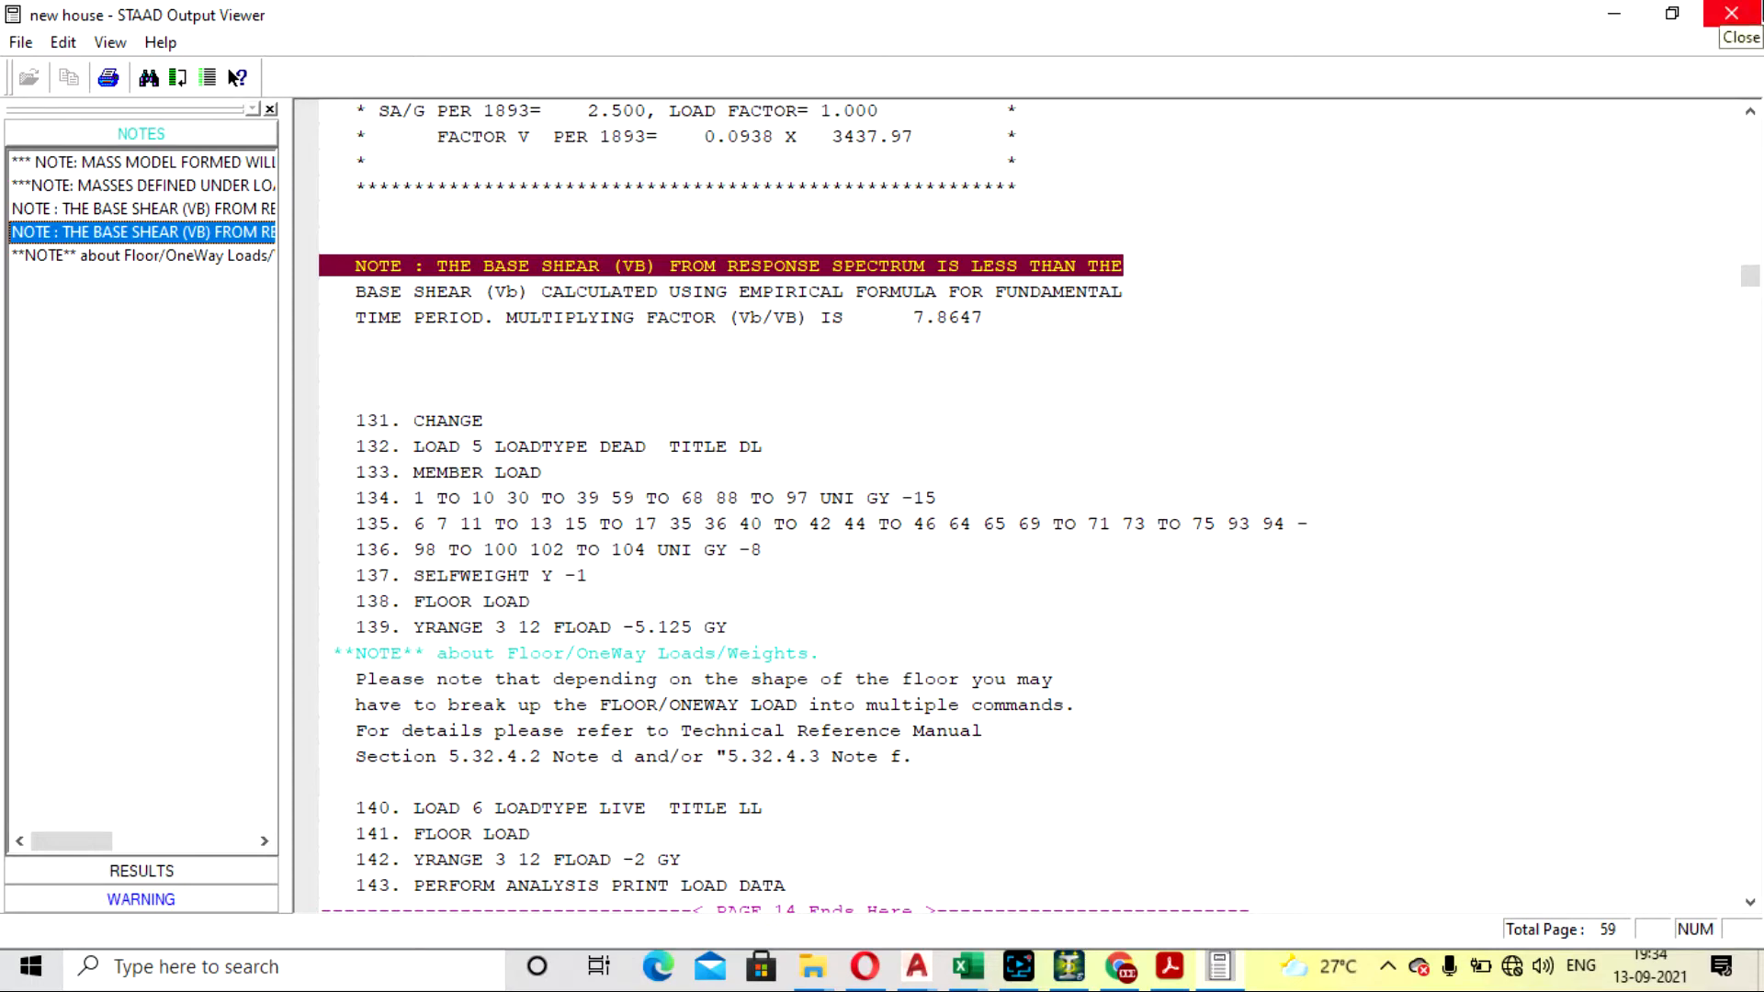
left_click(1730, 13)
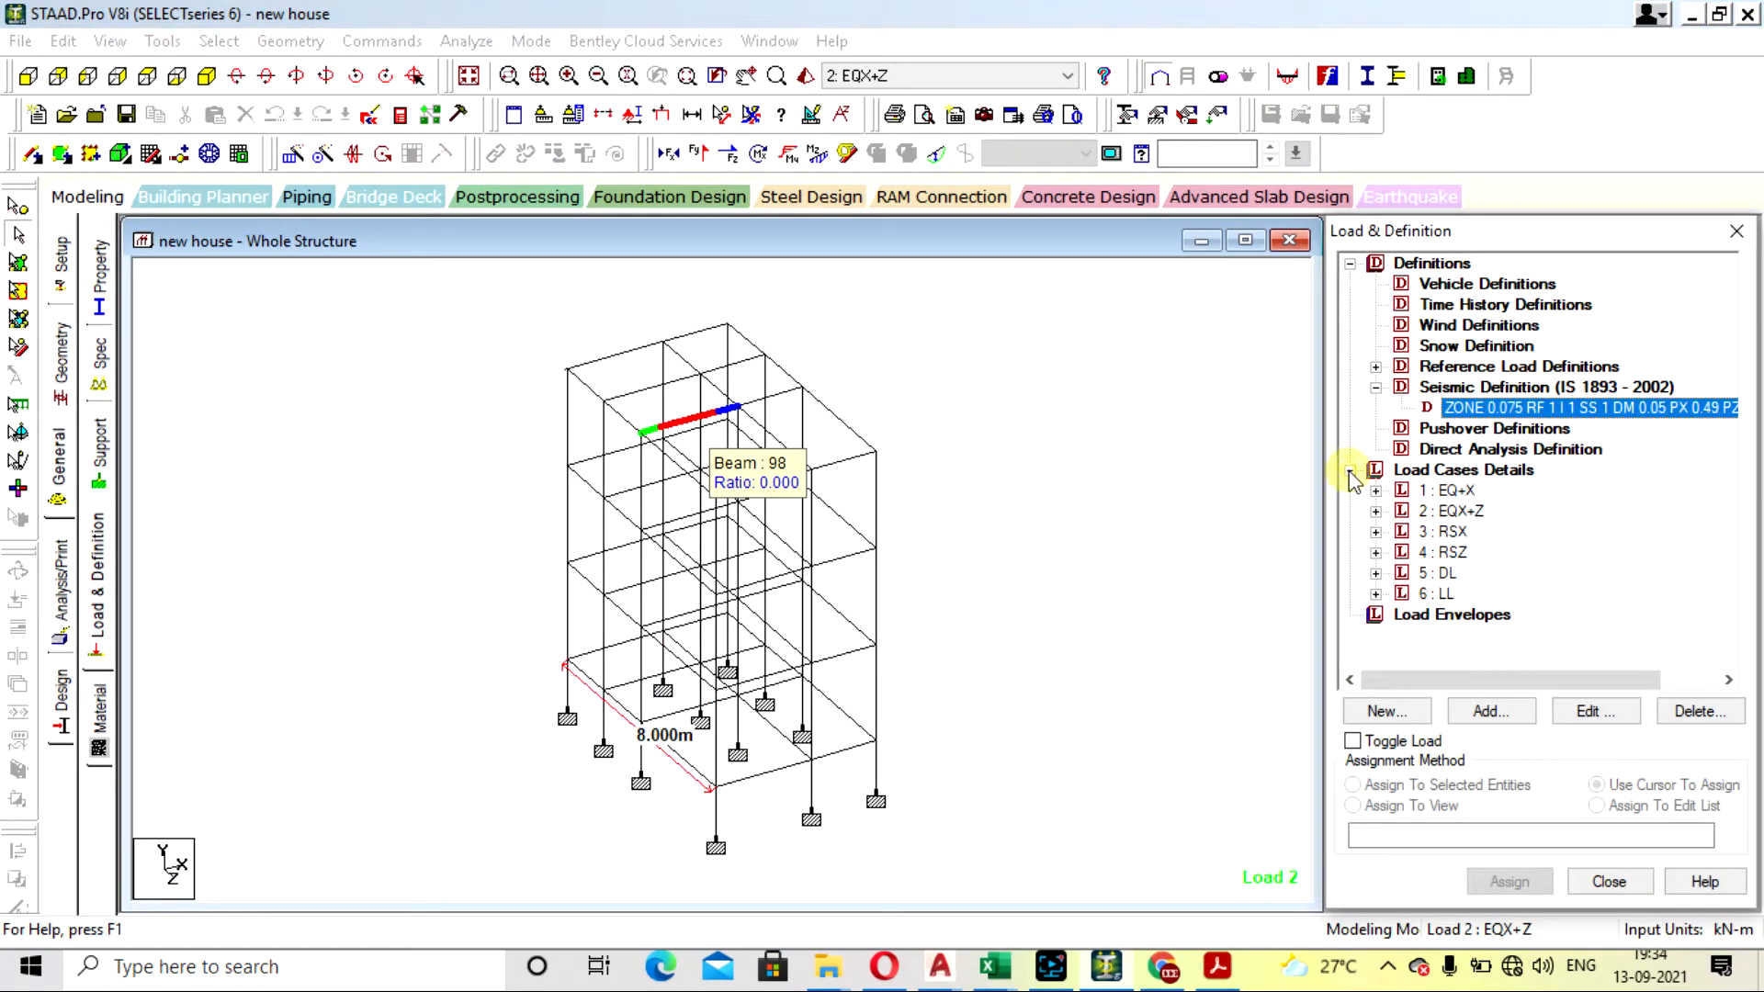
- Set the X direction factor of load case RSX's response spectrum to 0.033, accepting deletion of the result files
left_click(1375, 531)
left_click(1492, 553)
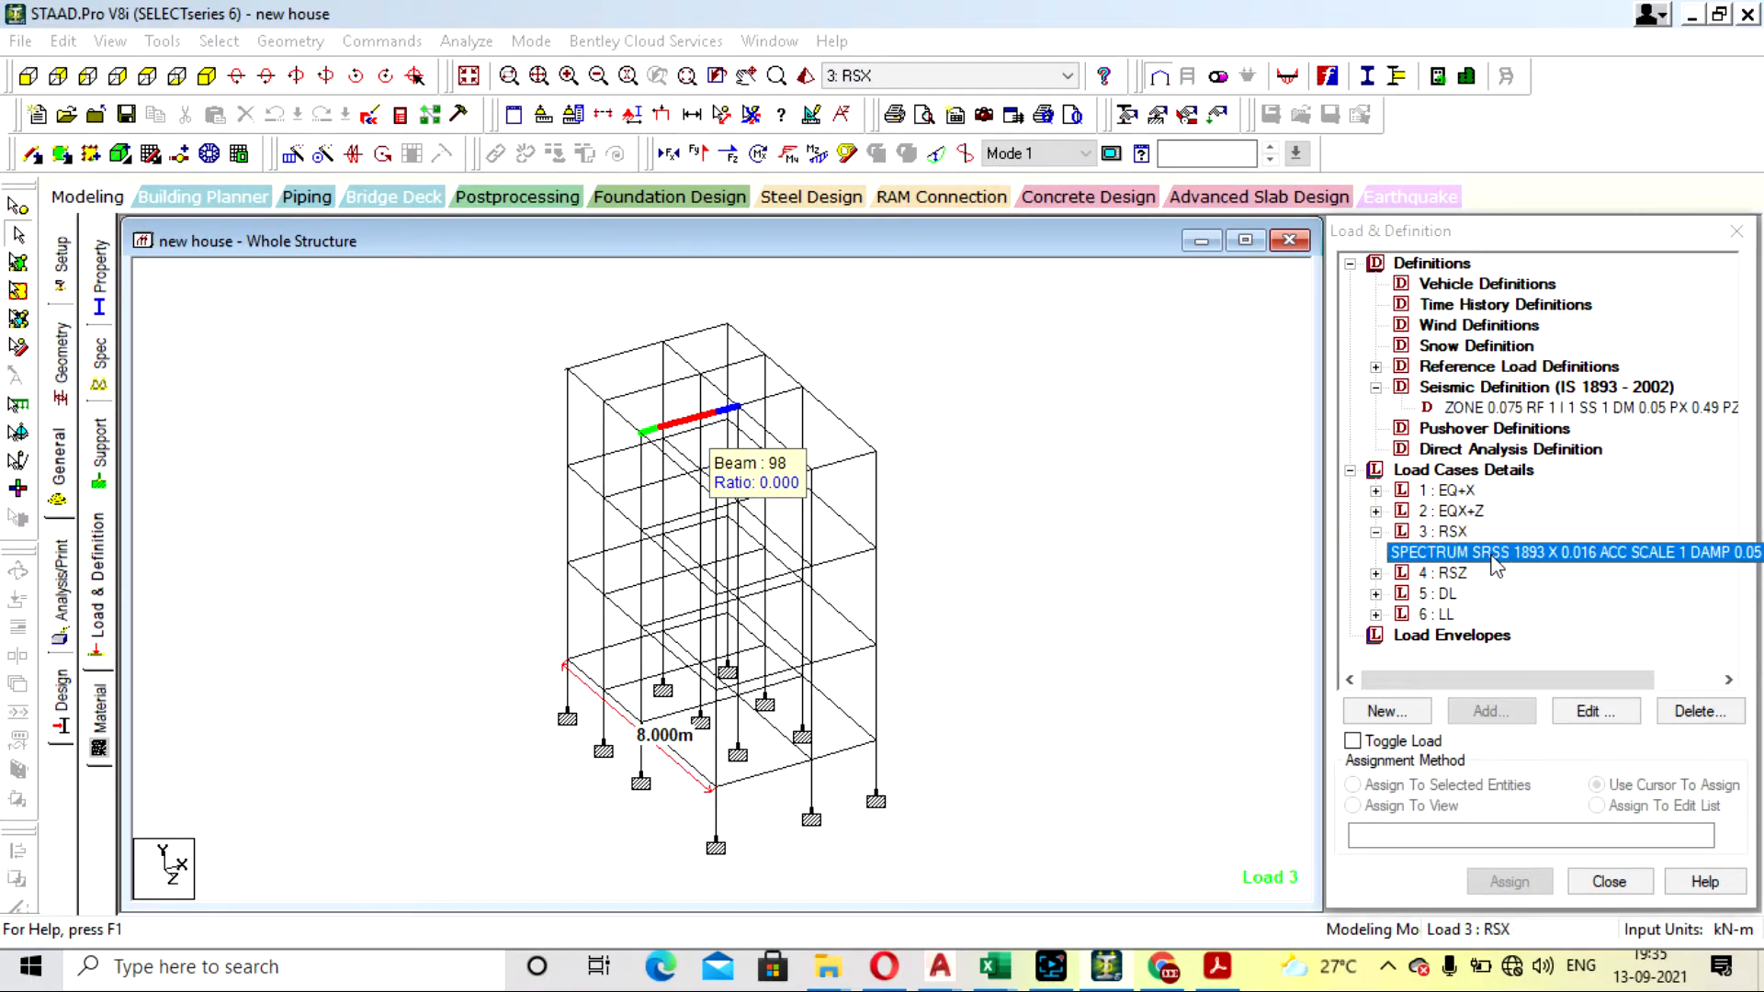
double_click(1492, 552)
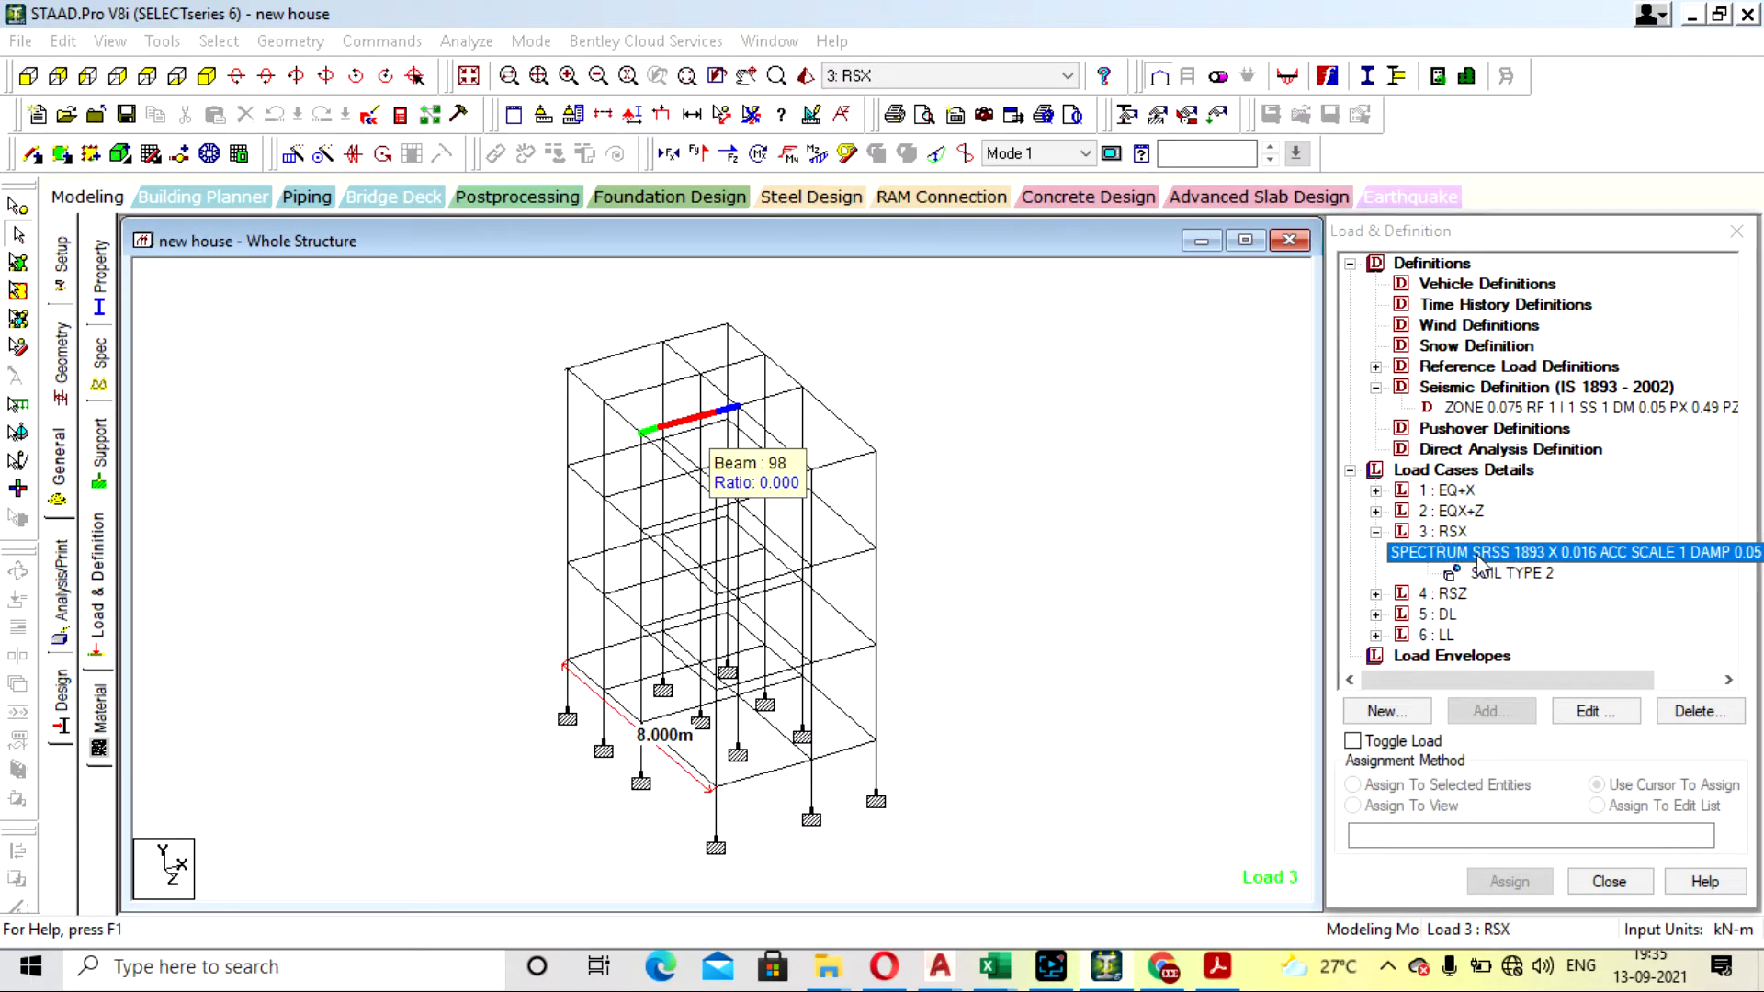
left_click(937, 271)
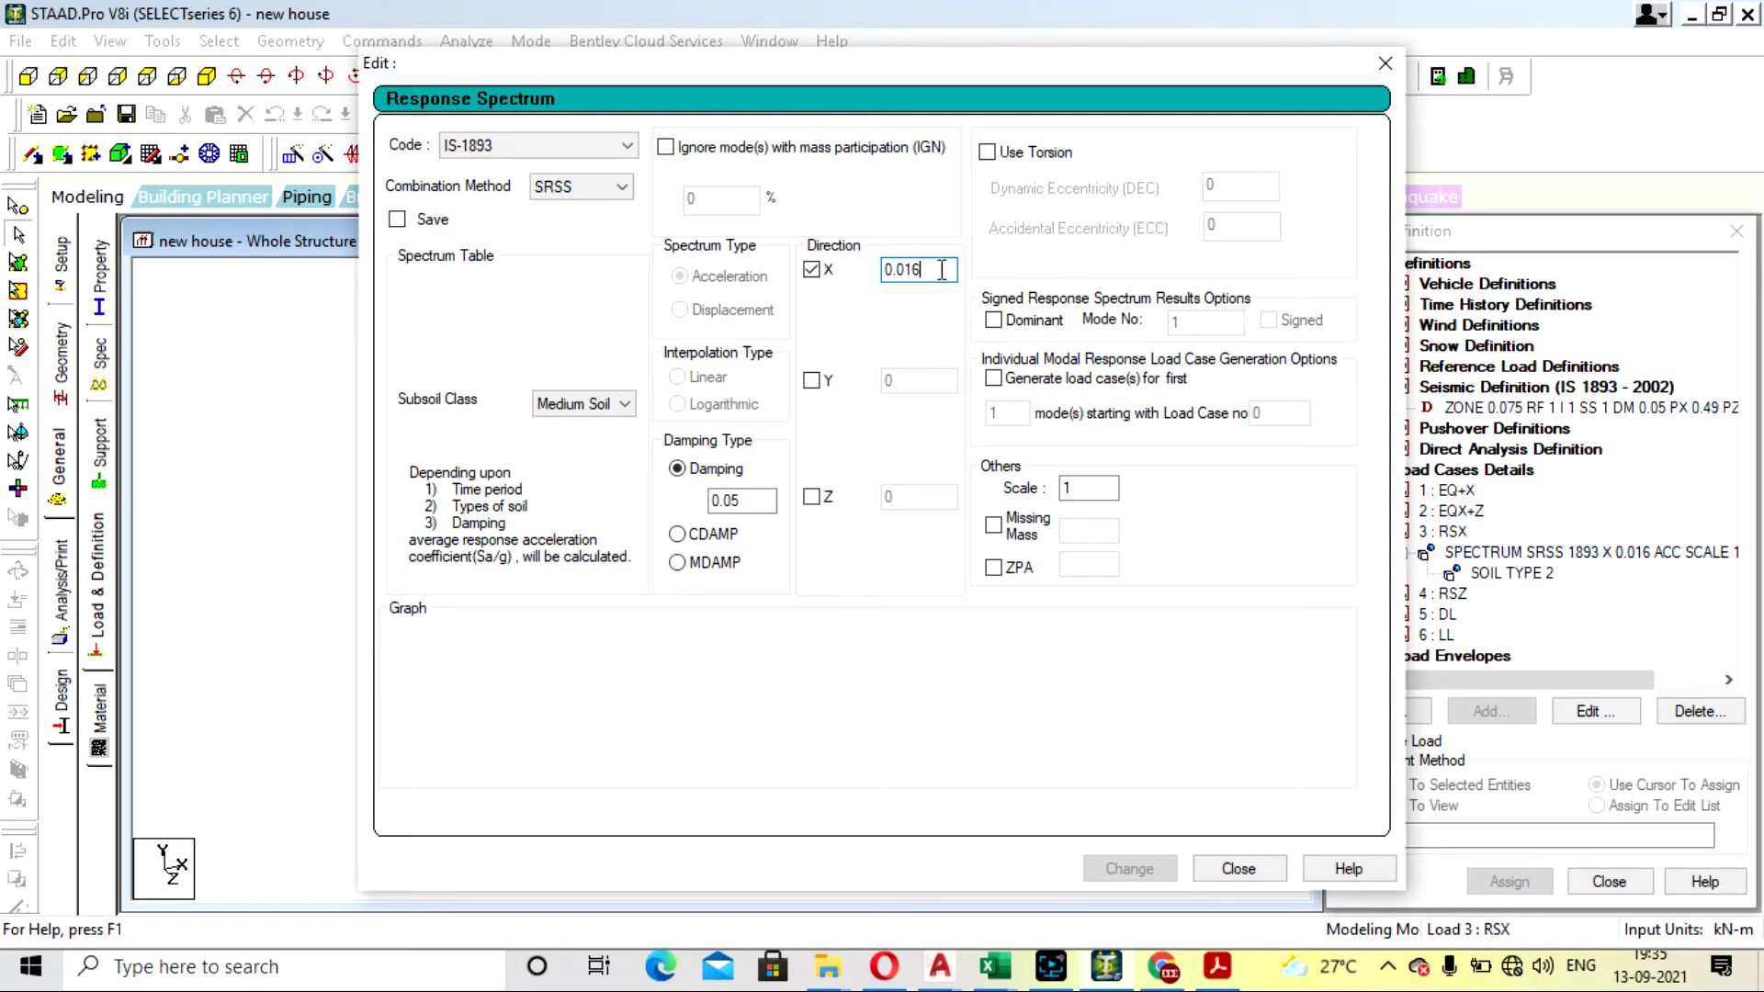
key("BackSpace")
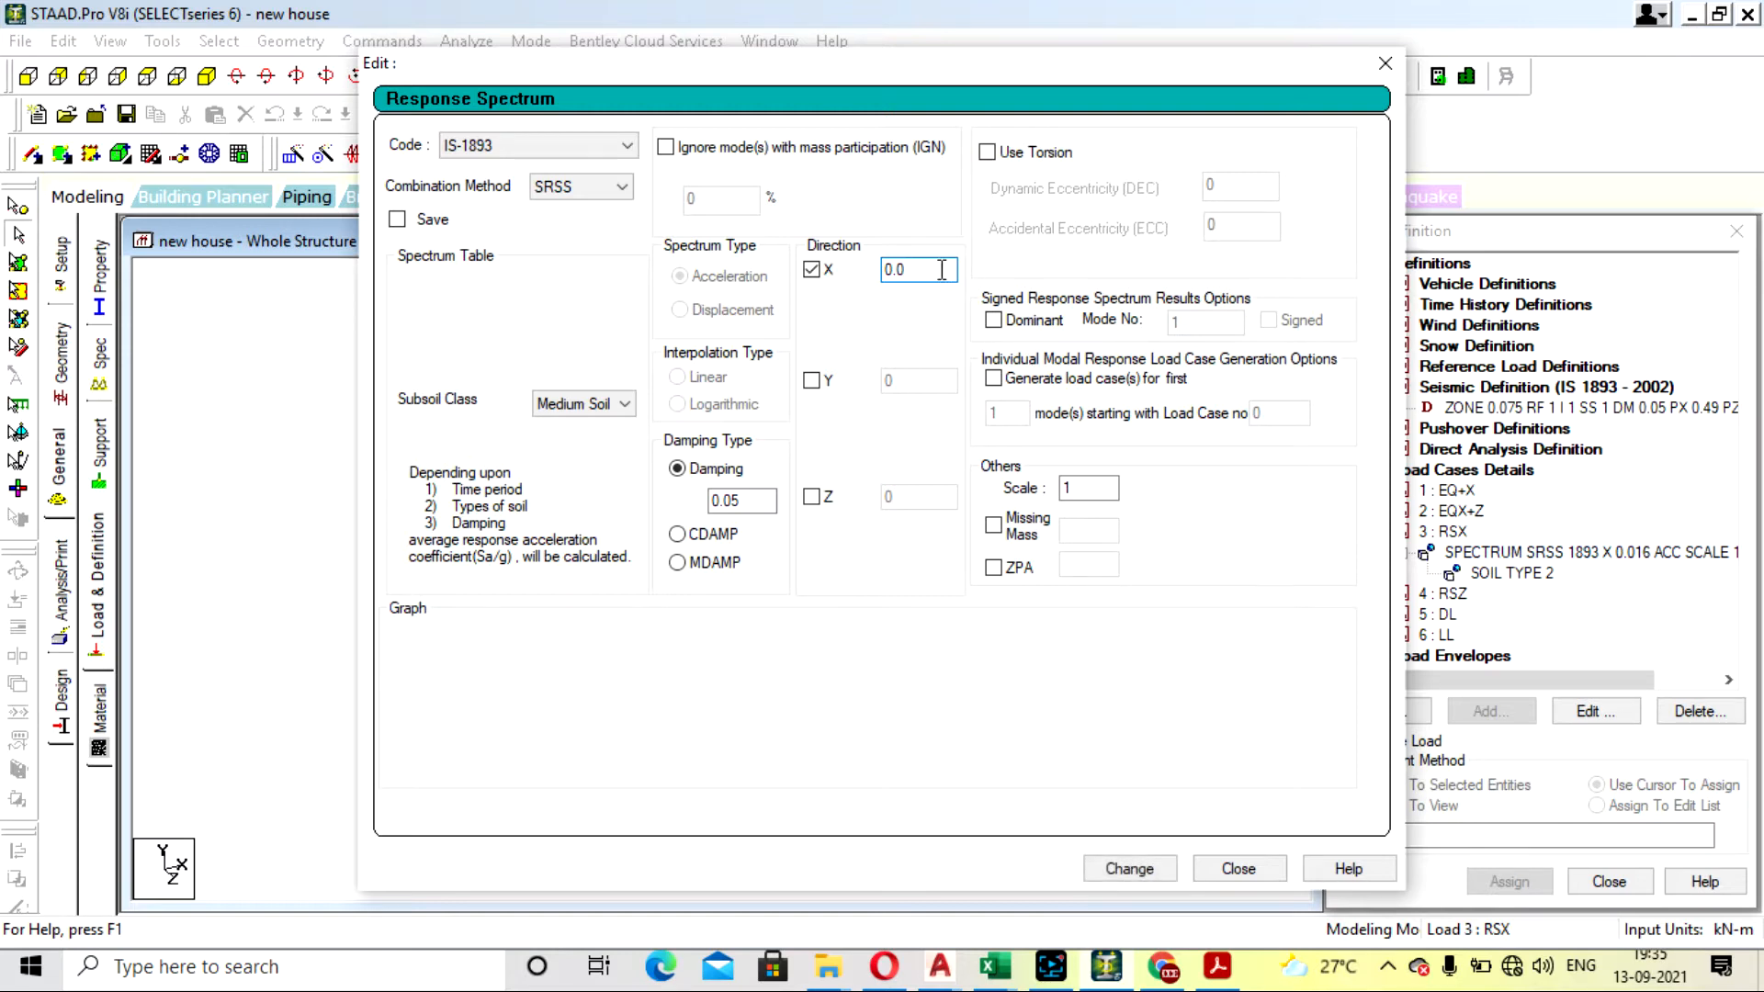
type("33")
left_click(1148, 877)
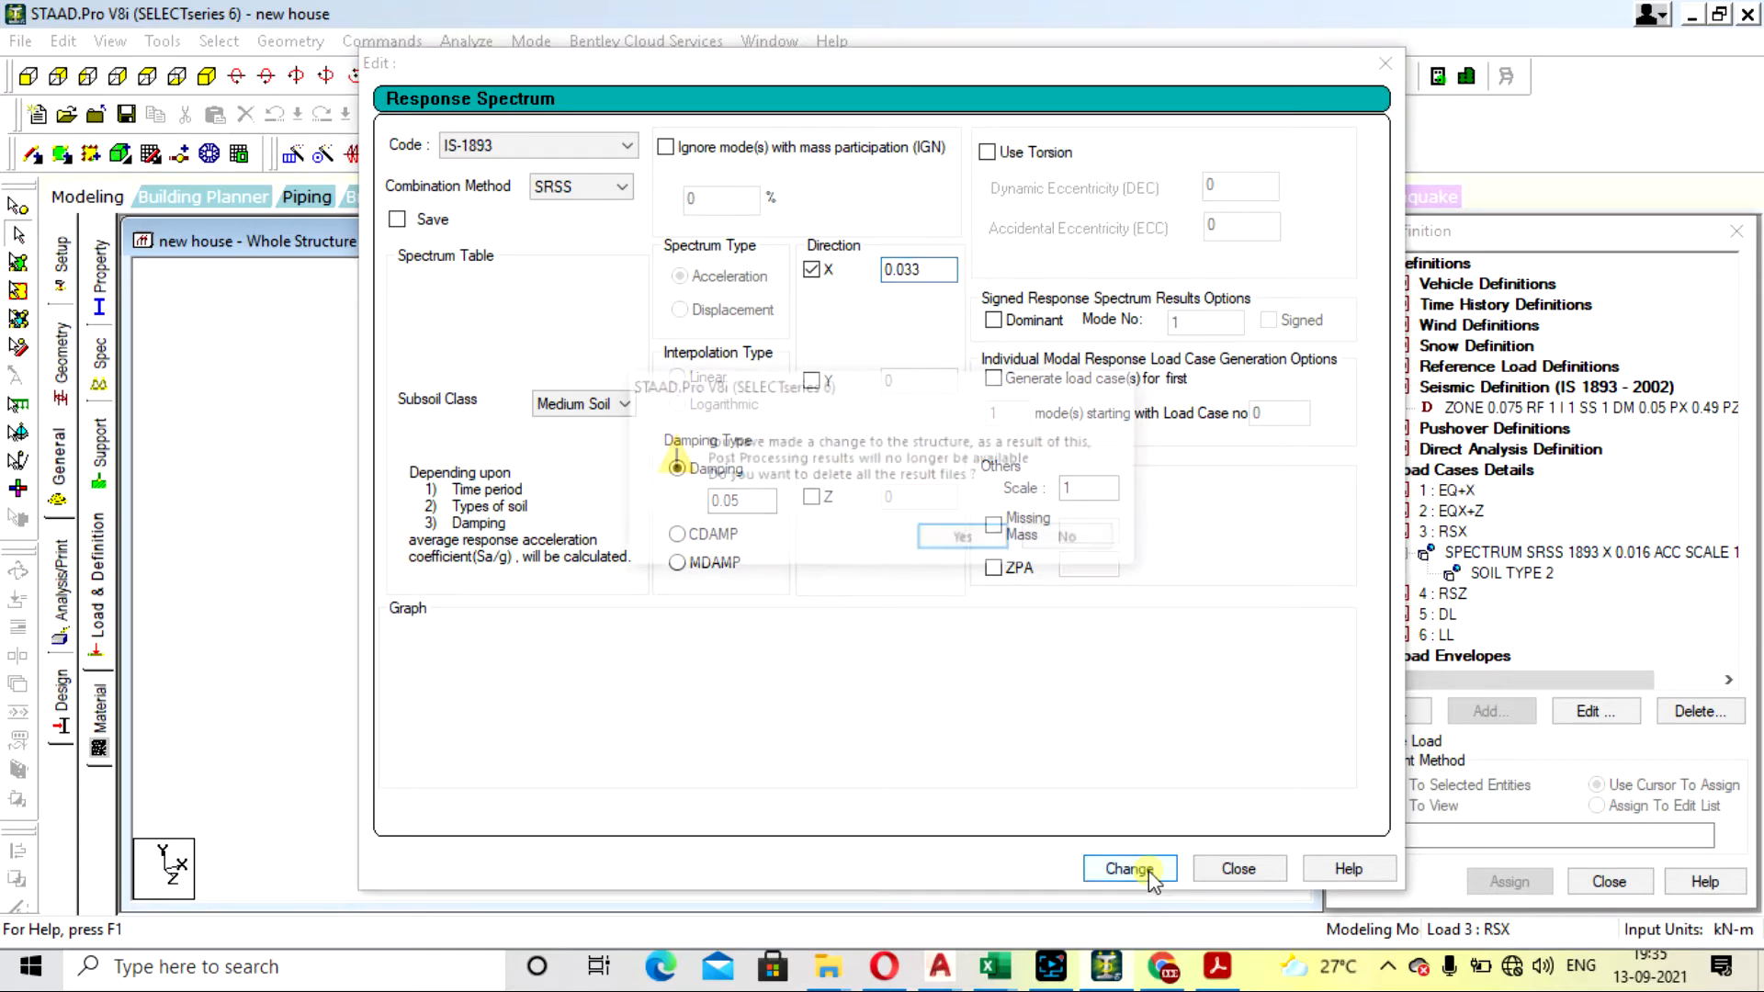
left_click(962, 537)
left_click(1239, 868)
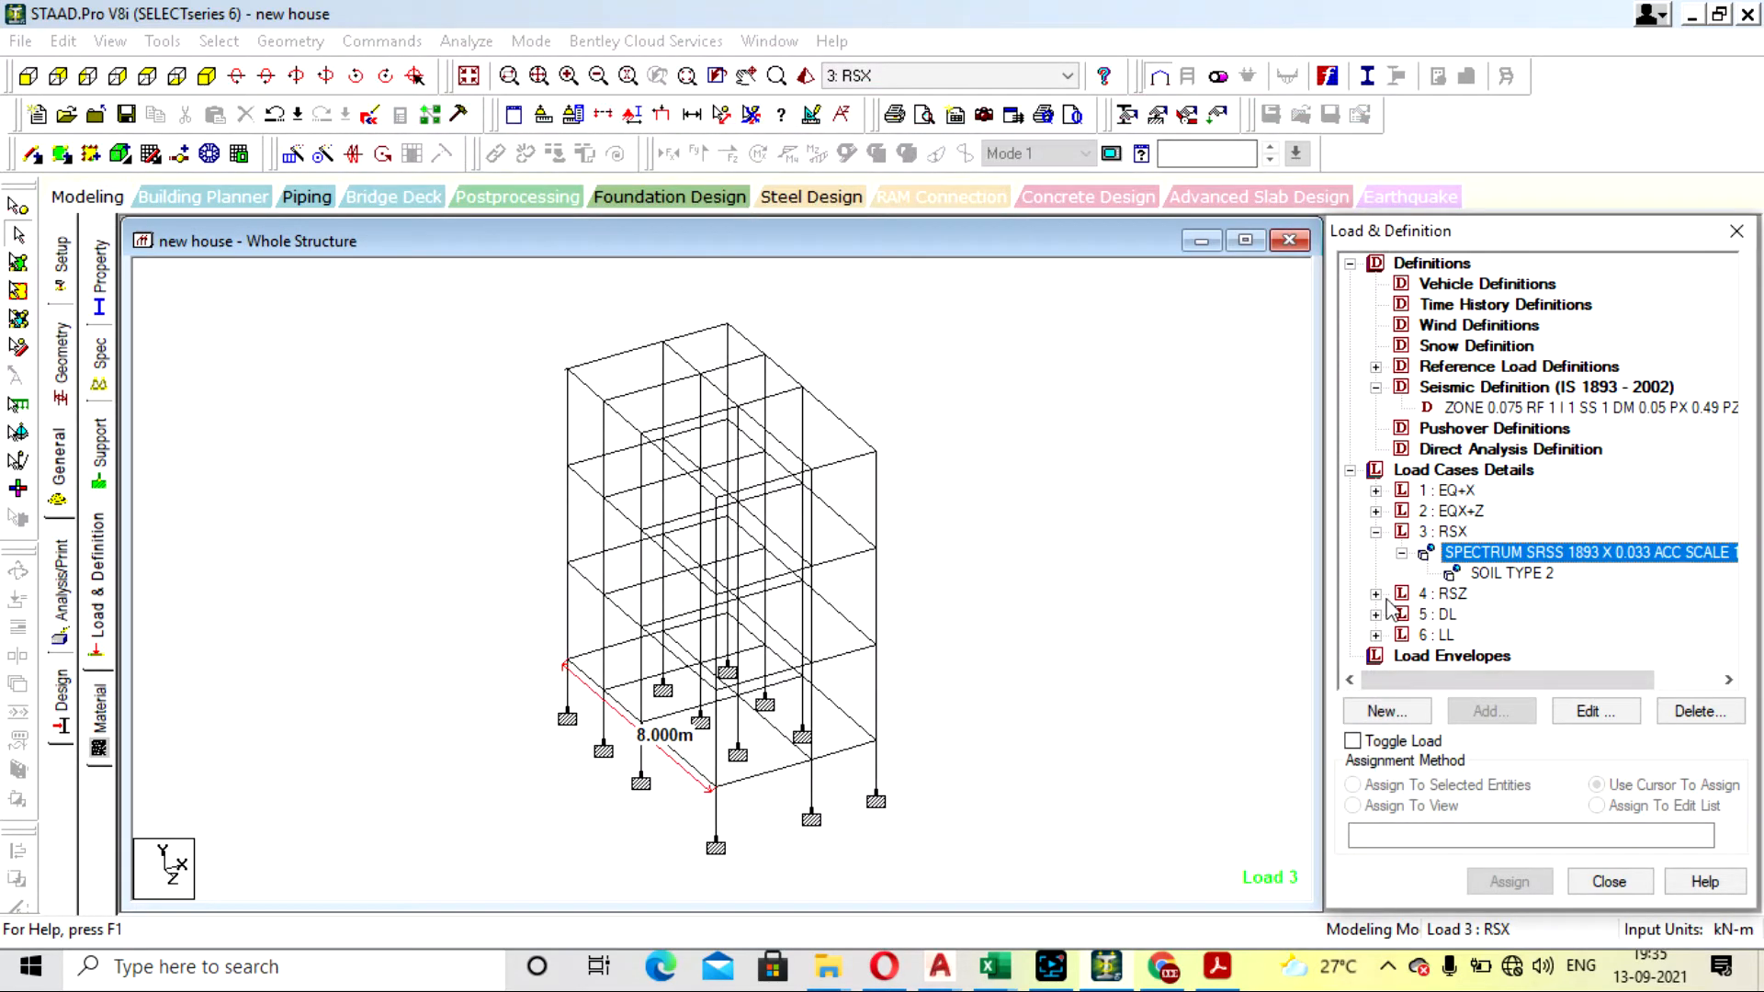
- Set the Z direction factor of load case RSZ's response spectrum to 0.1248
left_click(1375, 594)
left_click(1476, 615)
double_click(1476, 615)
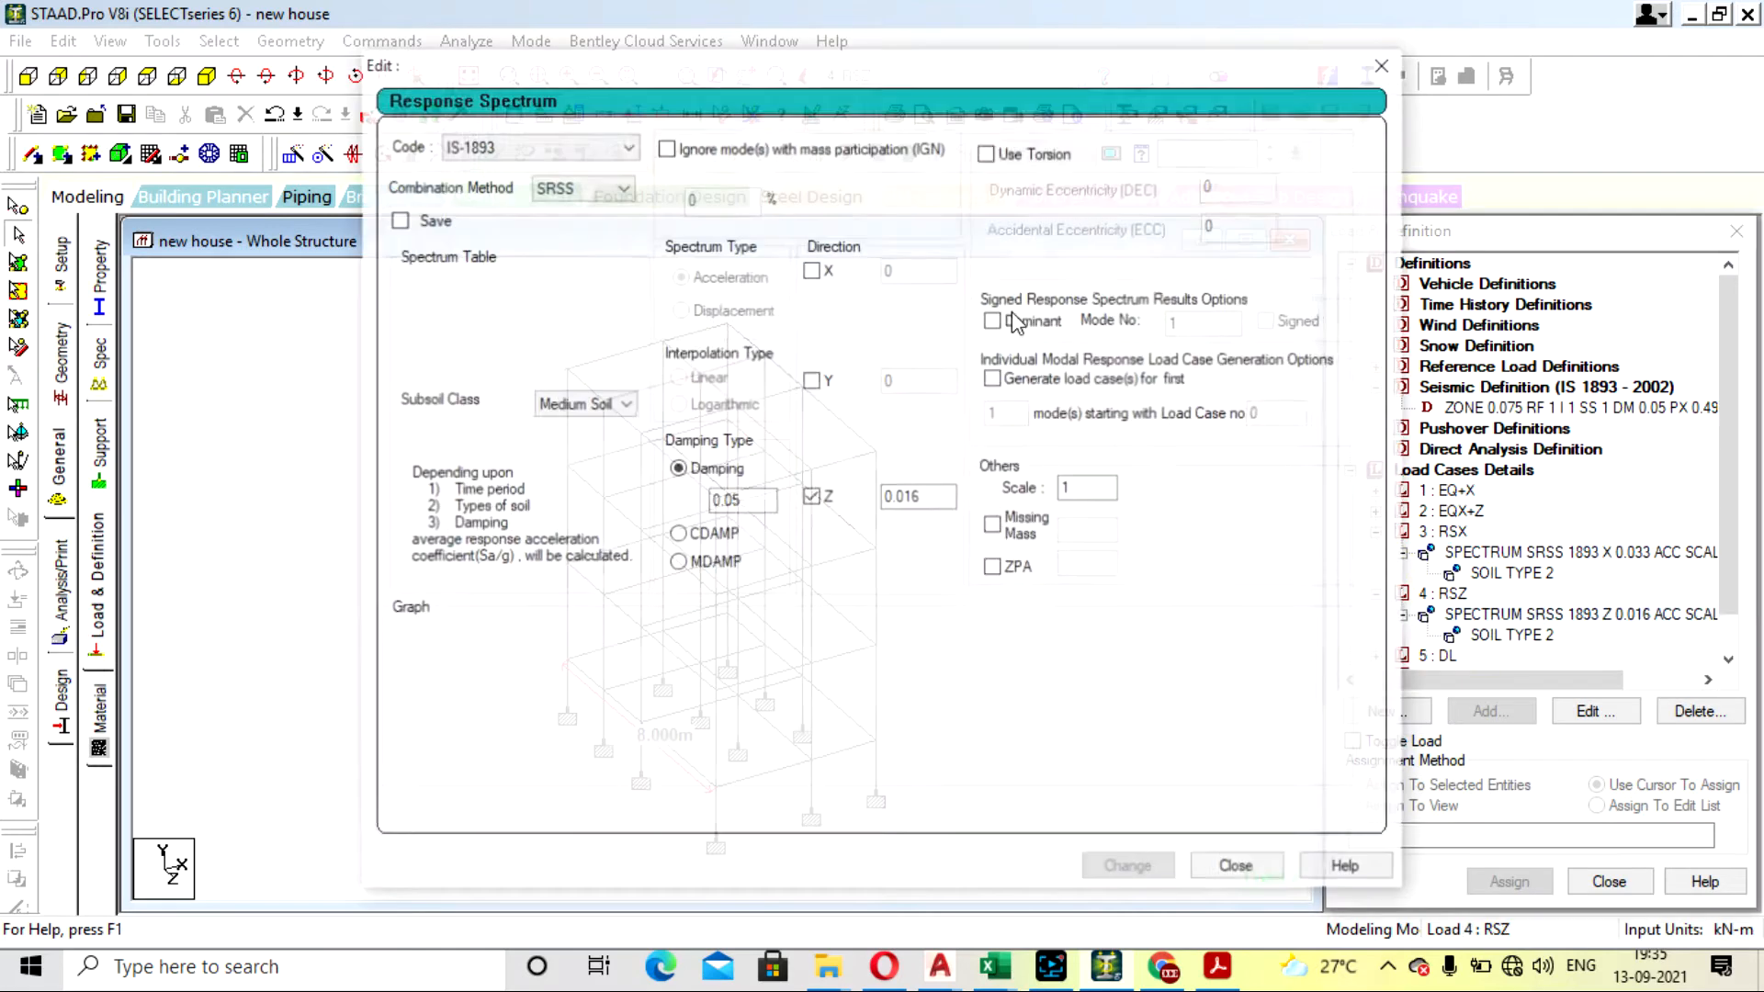
left_click(900, 497)
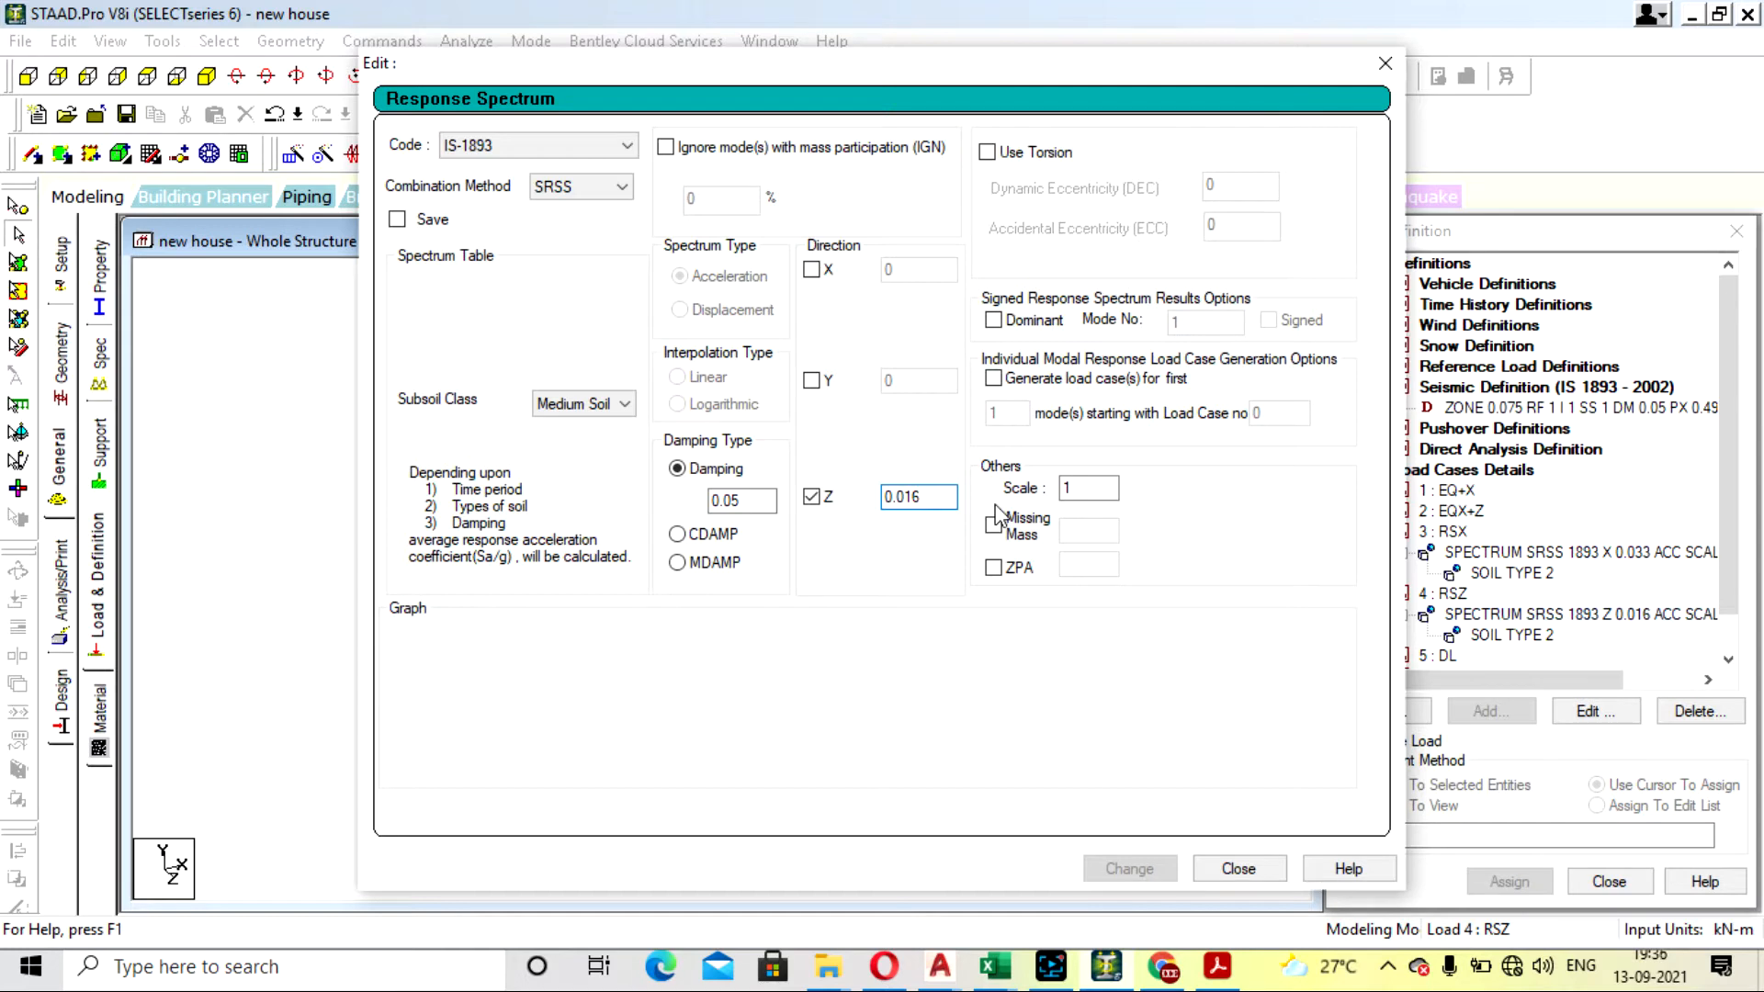
key("BackSpace")
key("BackSpace")
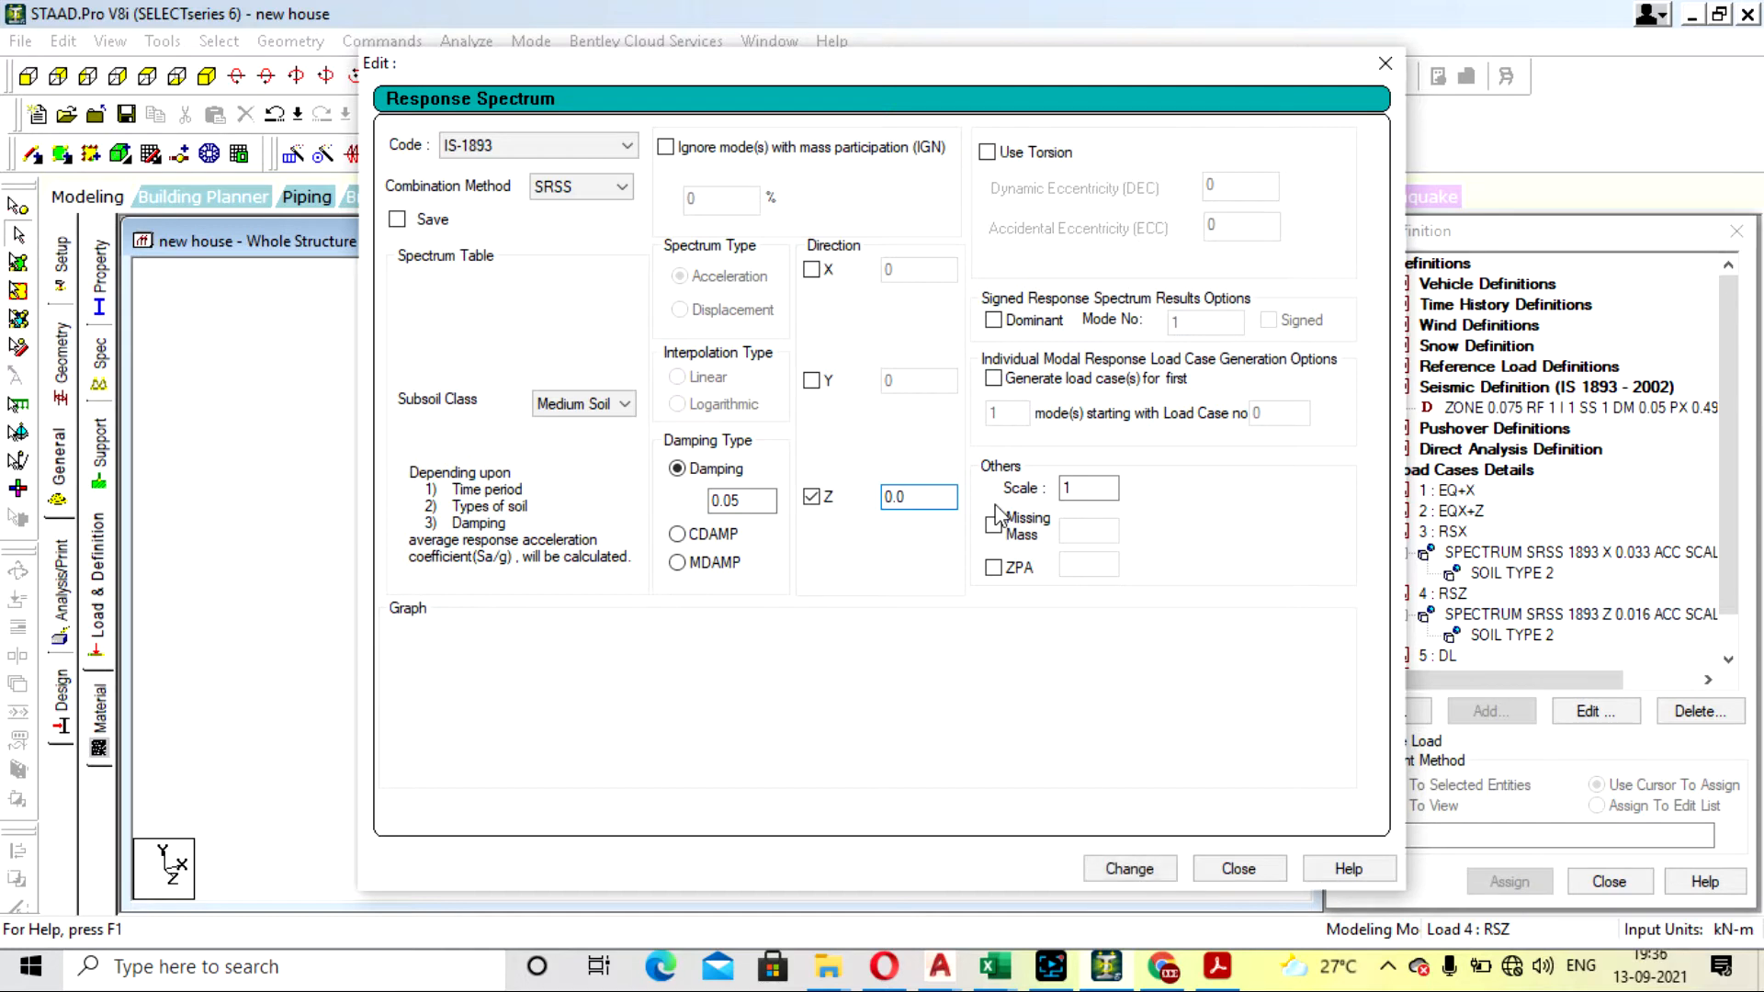
type("1248")
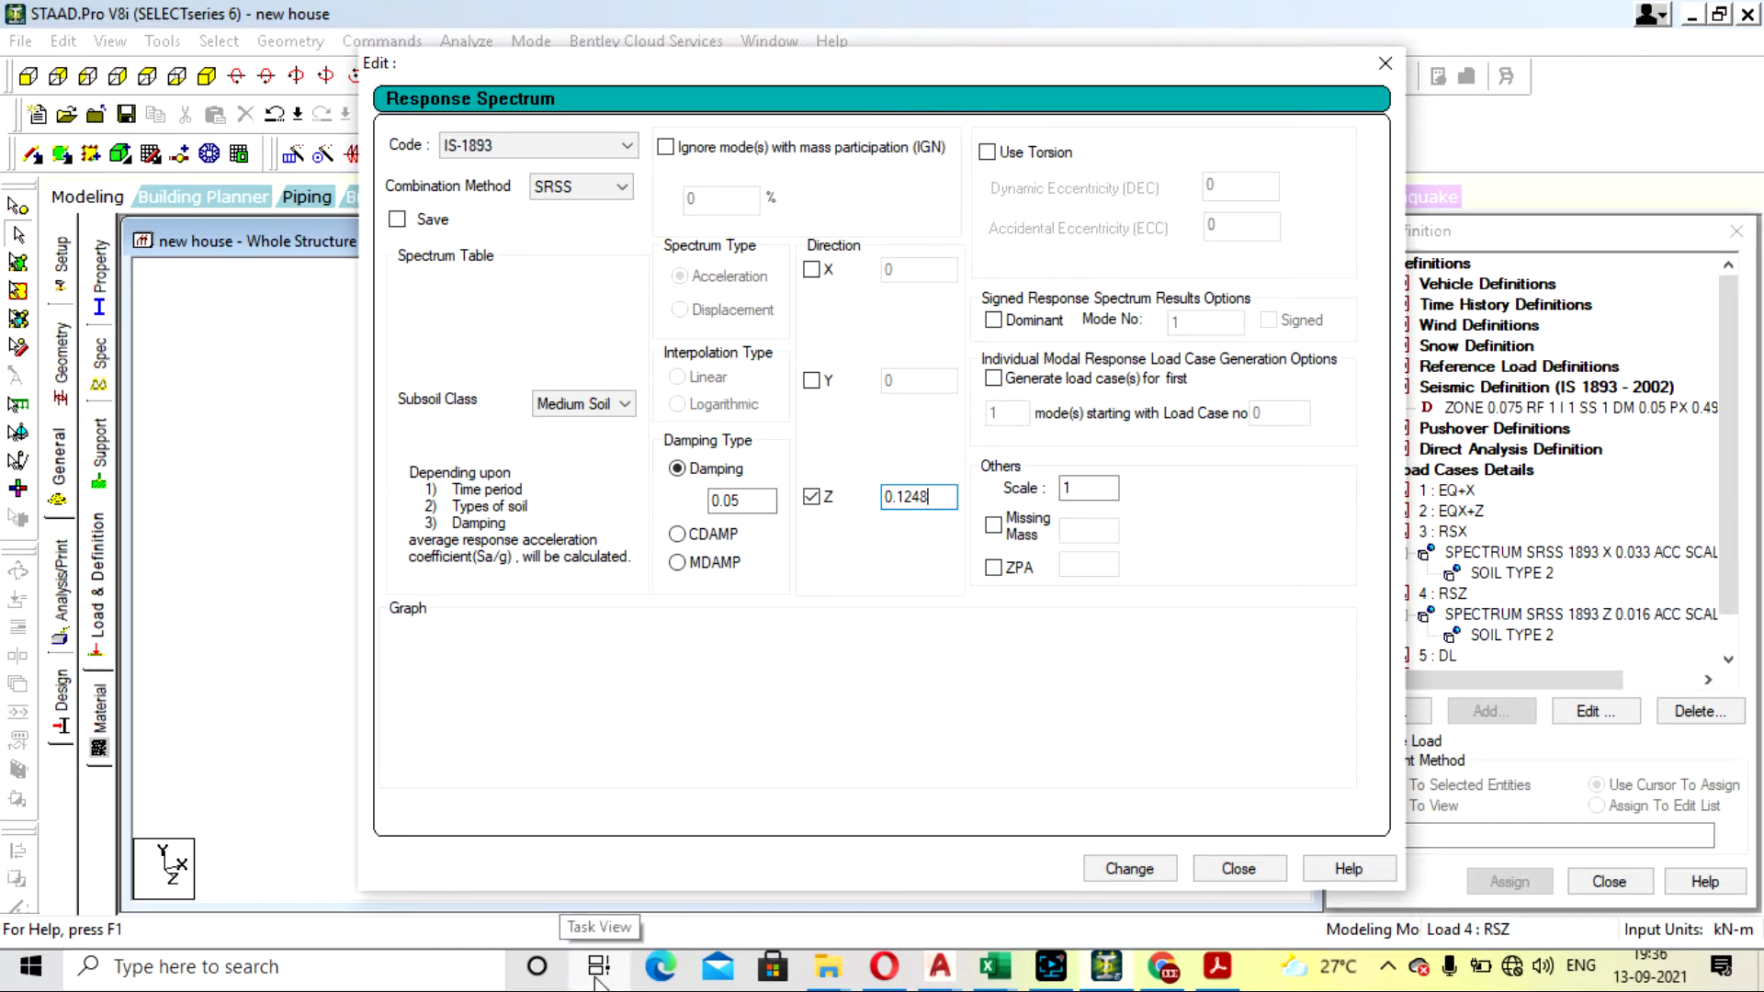
left_click(1153, 868)
left_click(1237, 869)
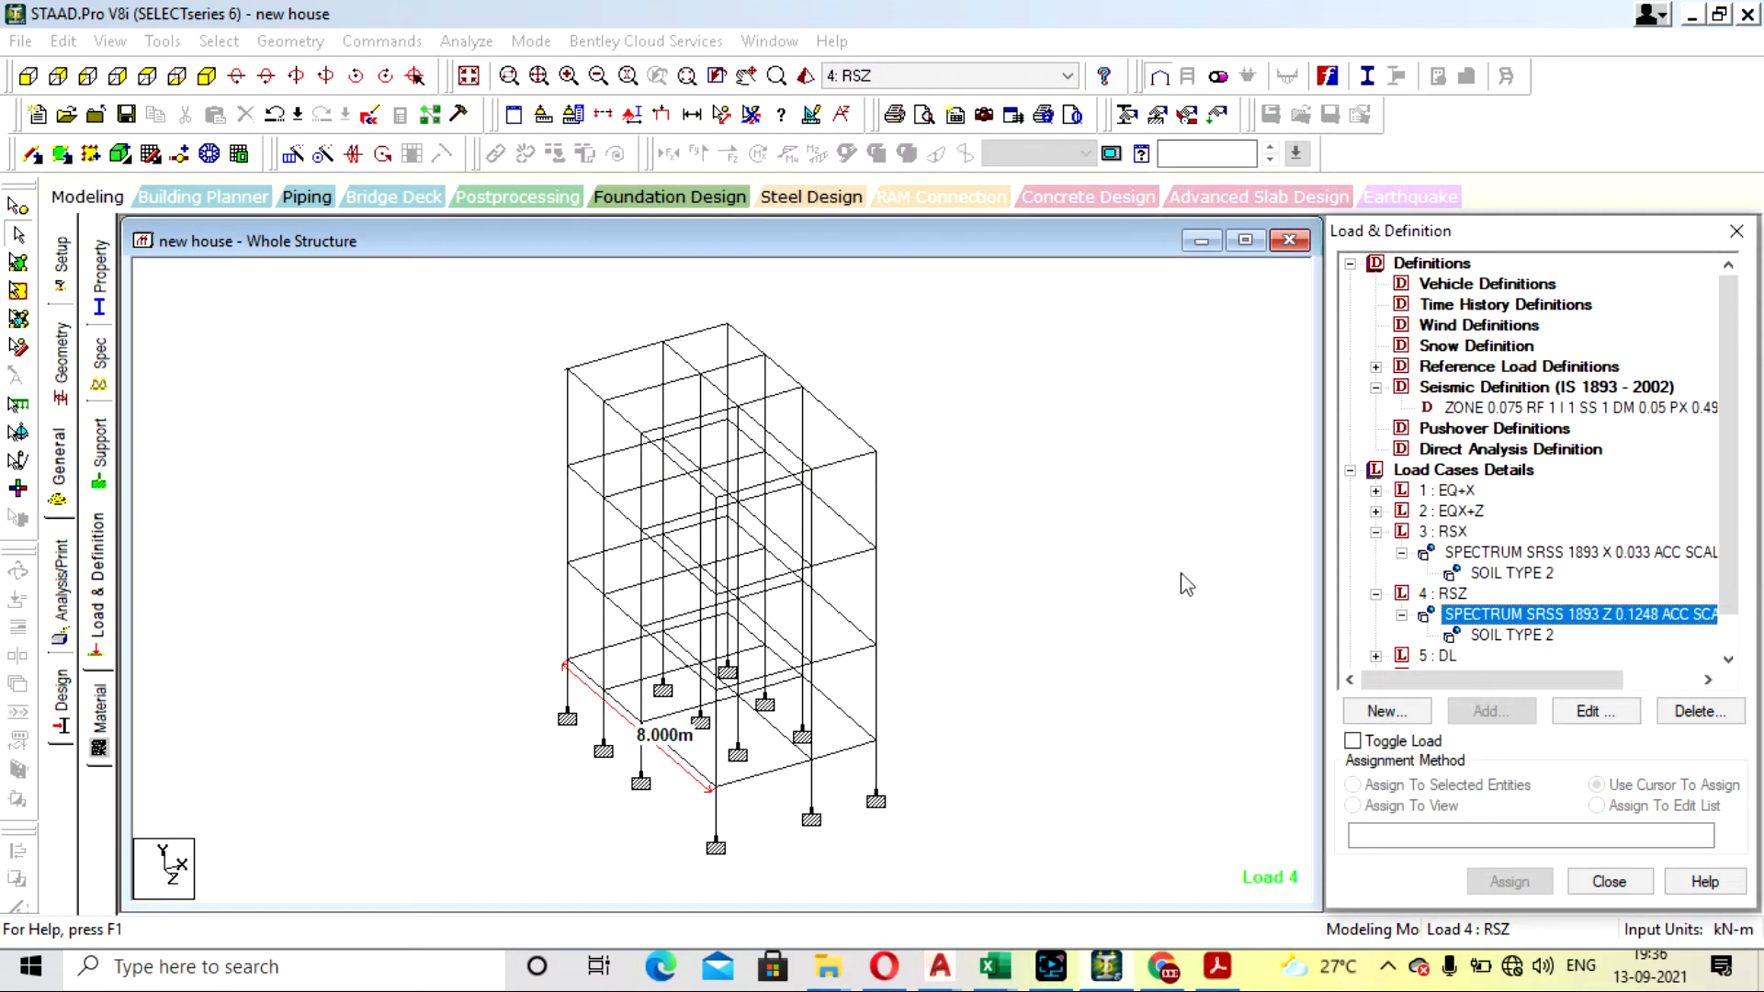
- Save the changed response spectrum factors, rerun the analysis and view the new output file
left_click(1155, 567)
left_click(467, 40)
left_click(519, 67)
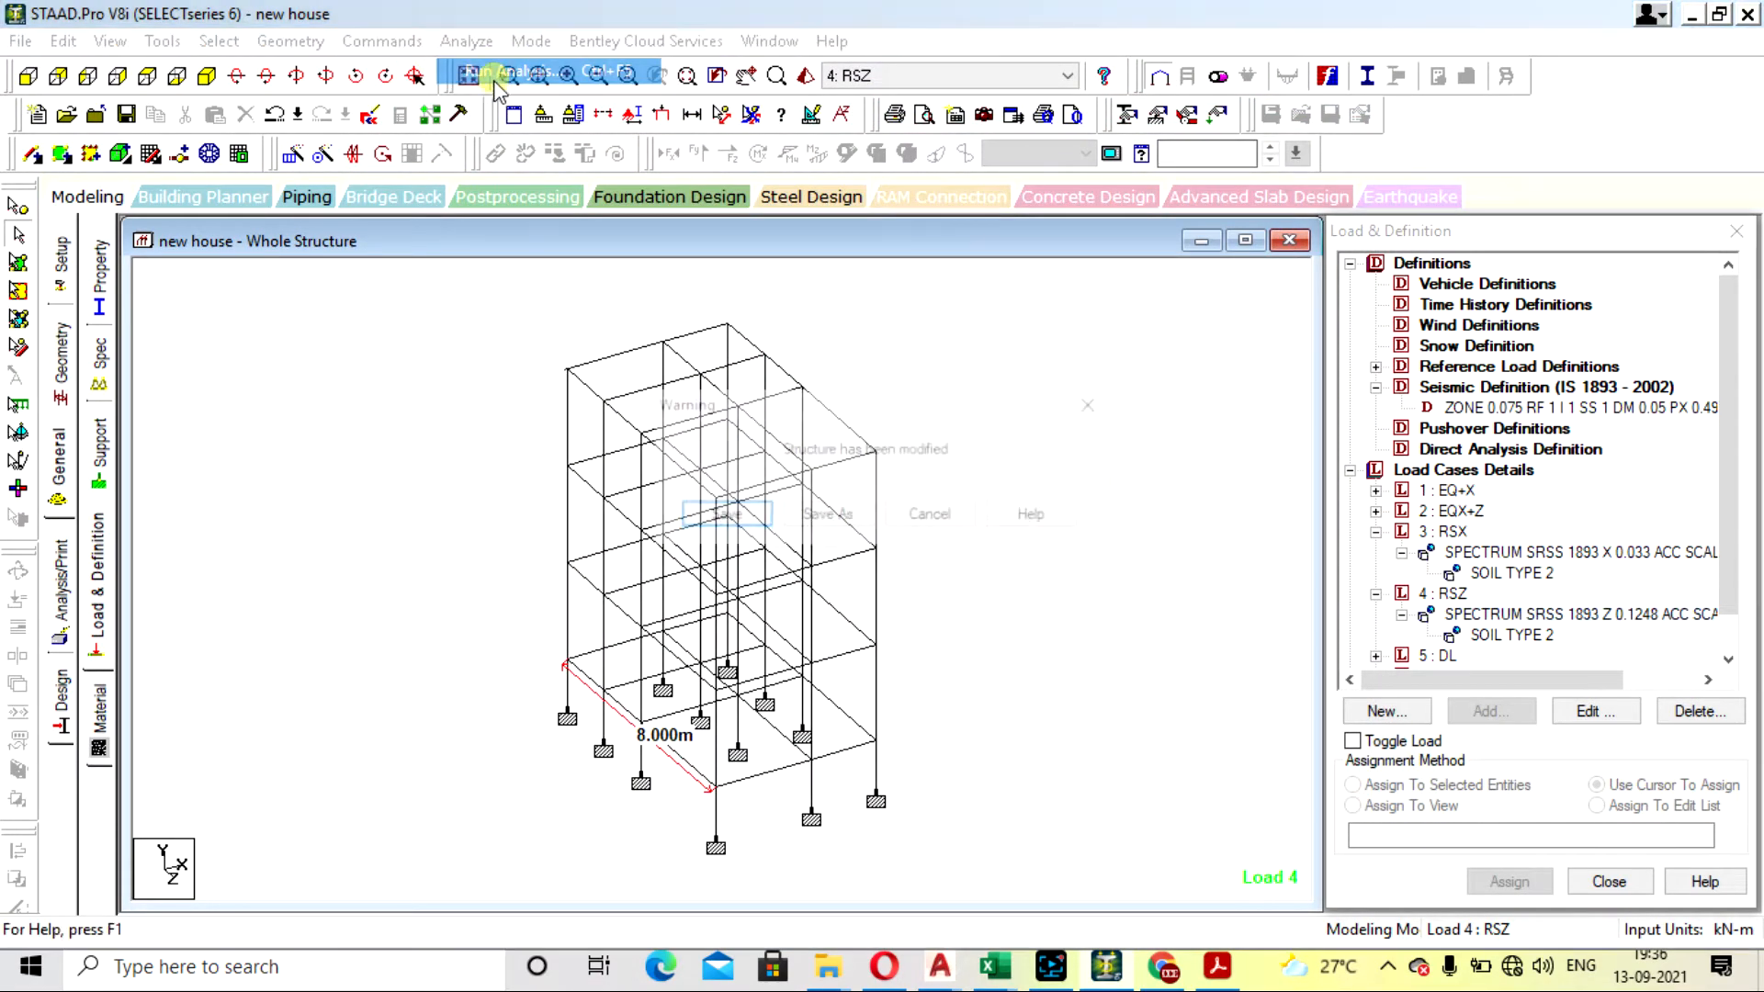
left_click(723, 516)
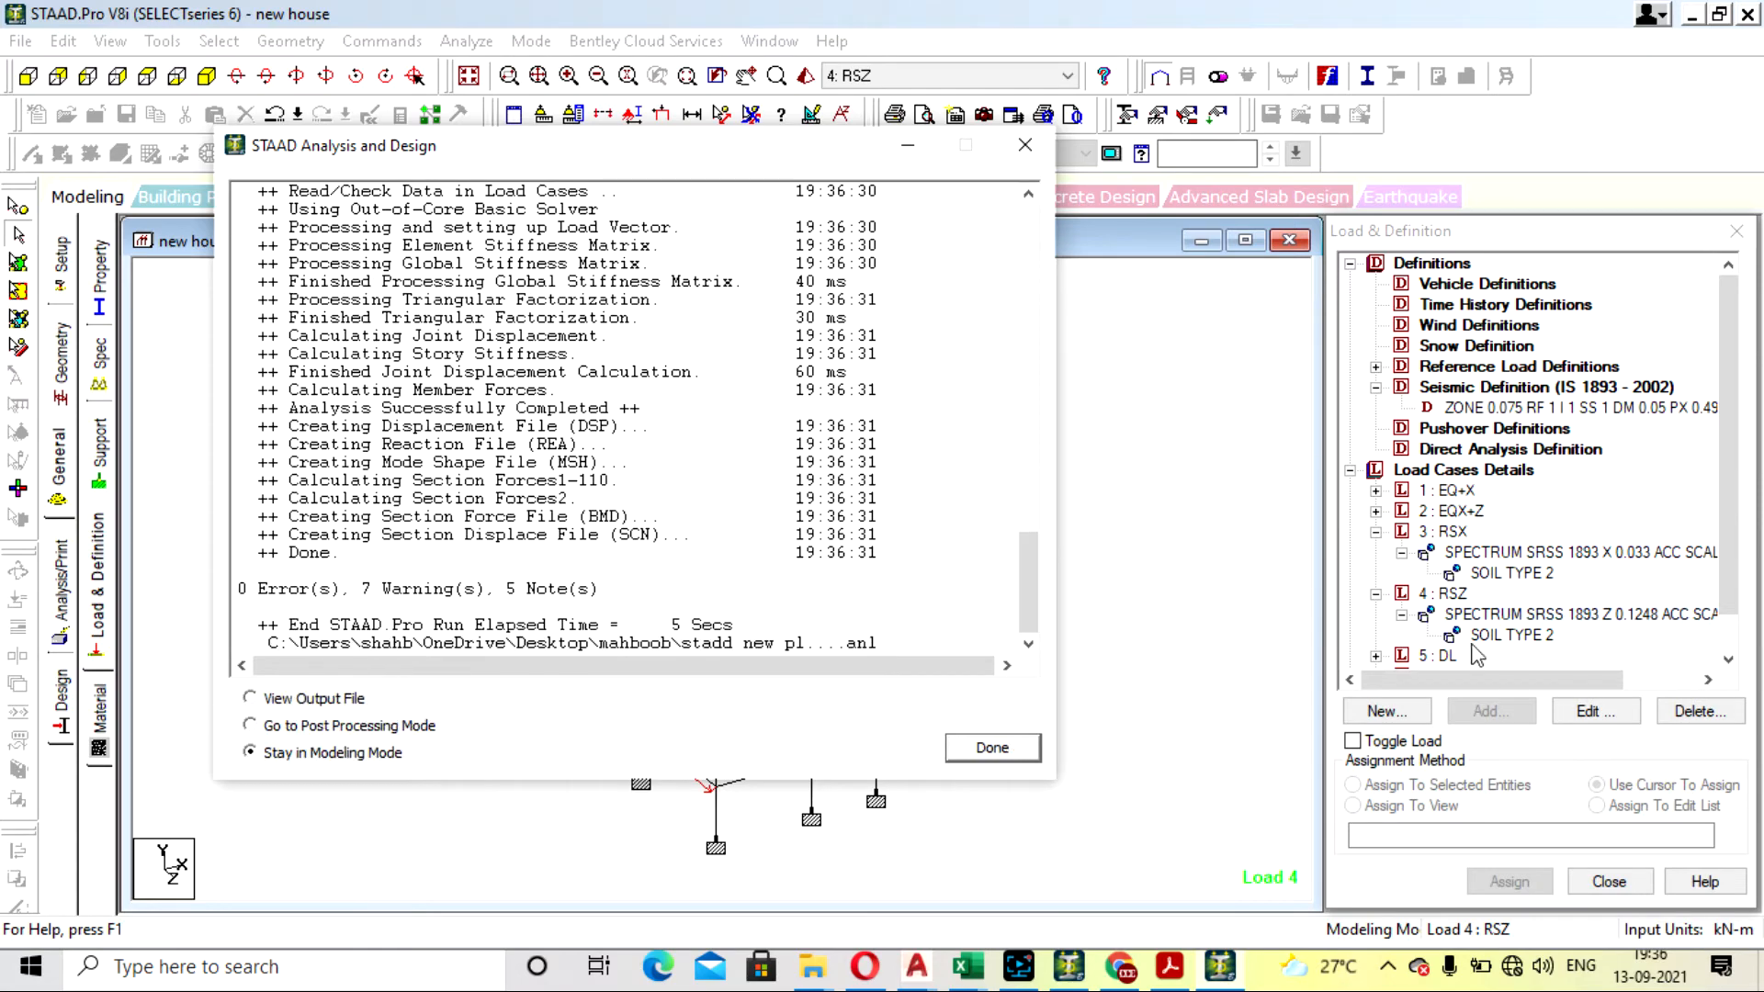
left_click(306, 698)
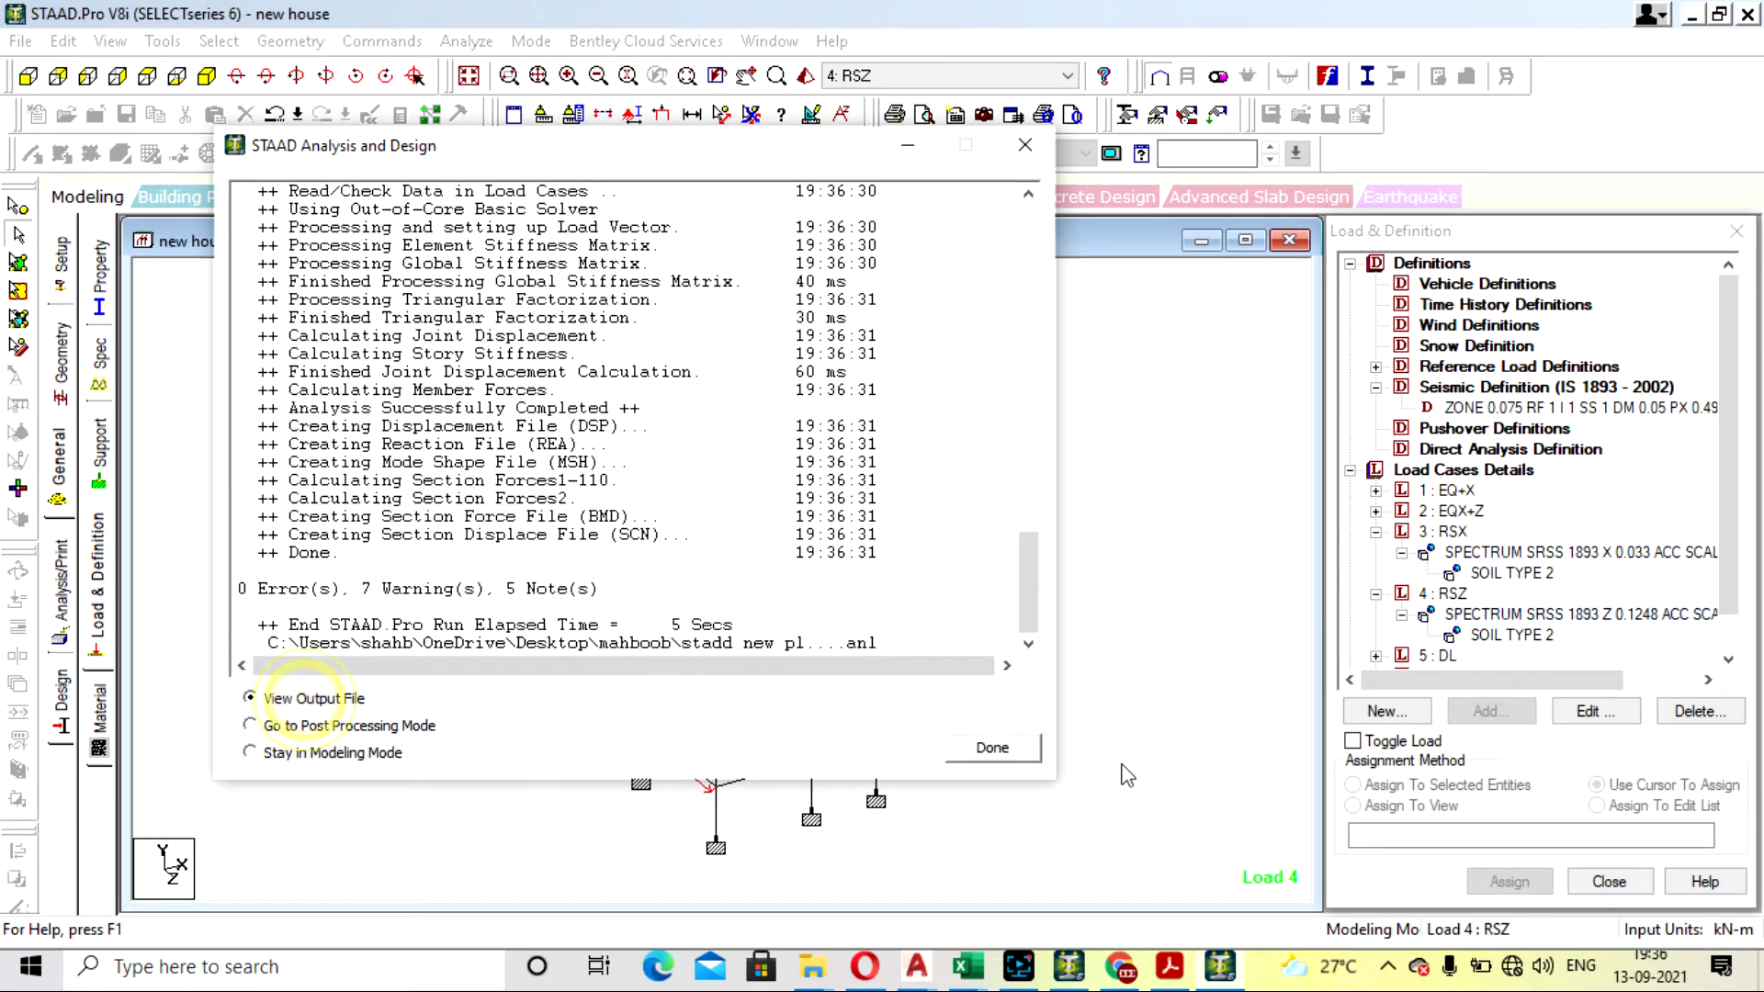
left_click(993, 749)
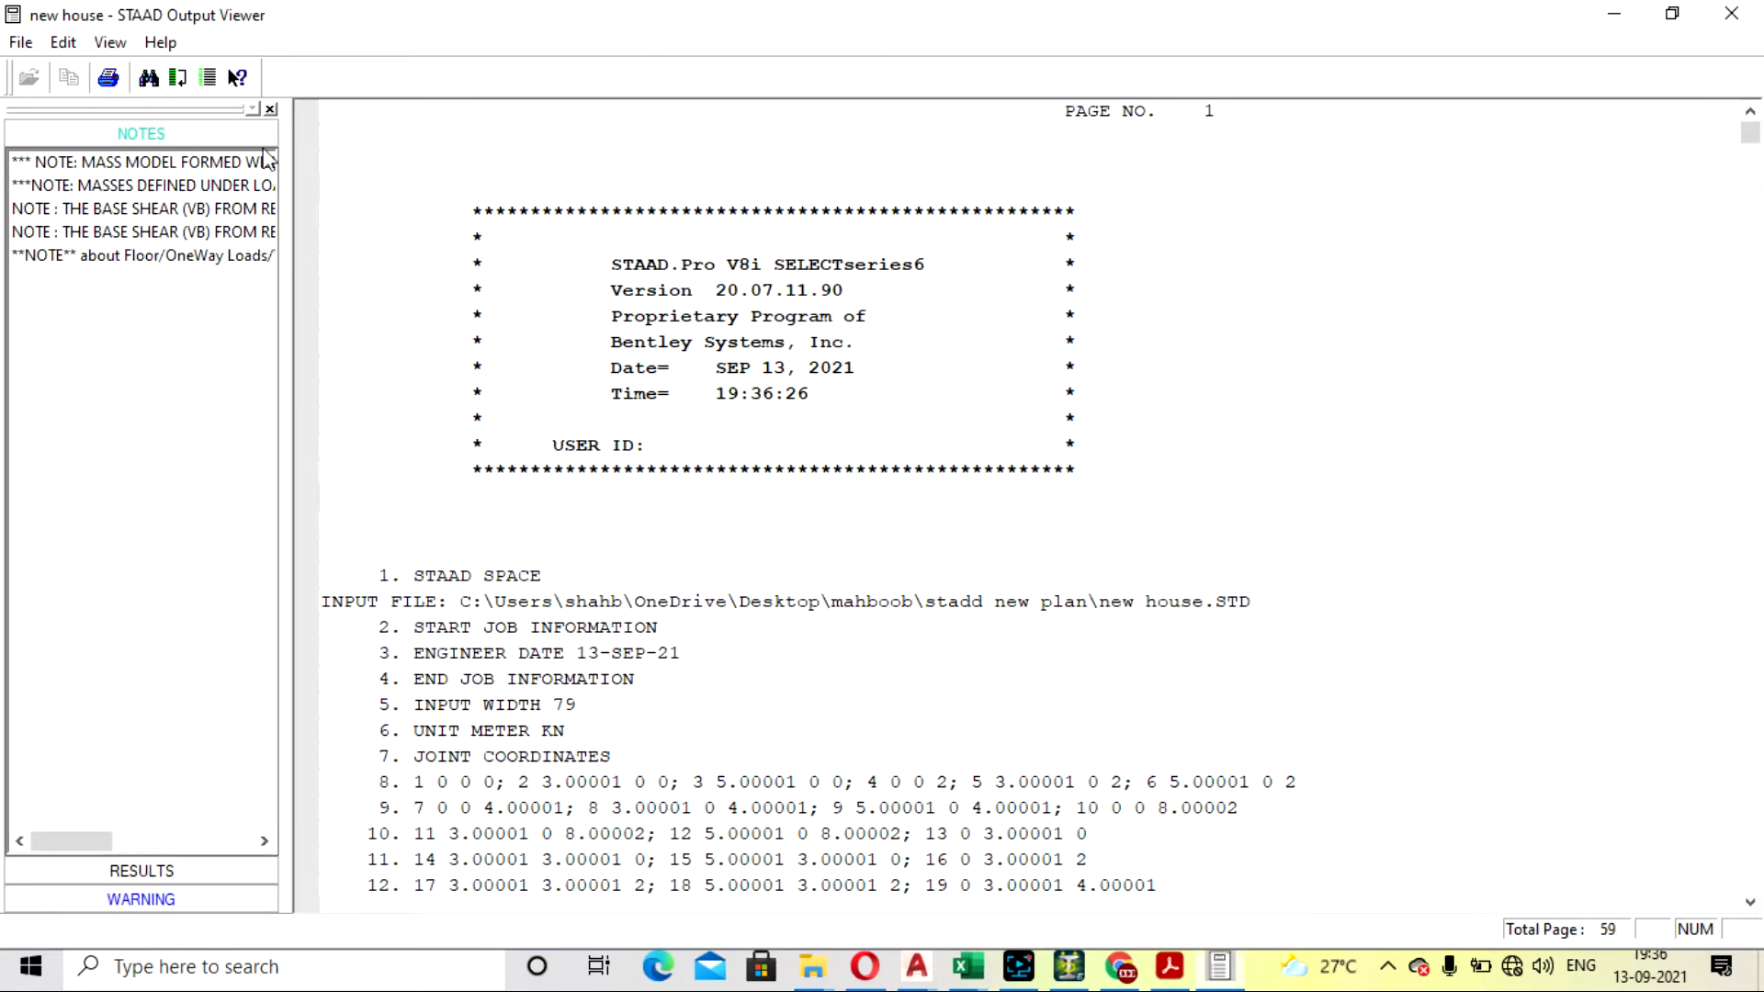
- Check the updated base shear multiplying factors in the two response spectrum notes, and close the output file
left_click(213, 207)
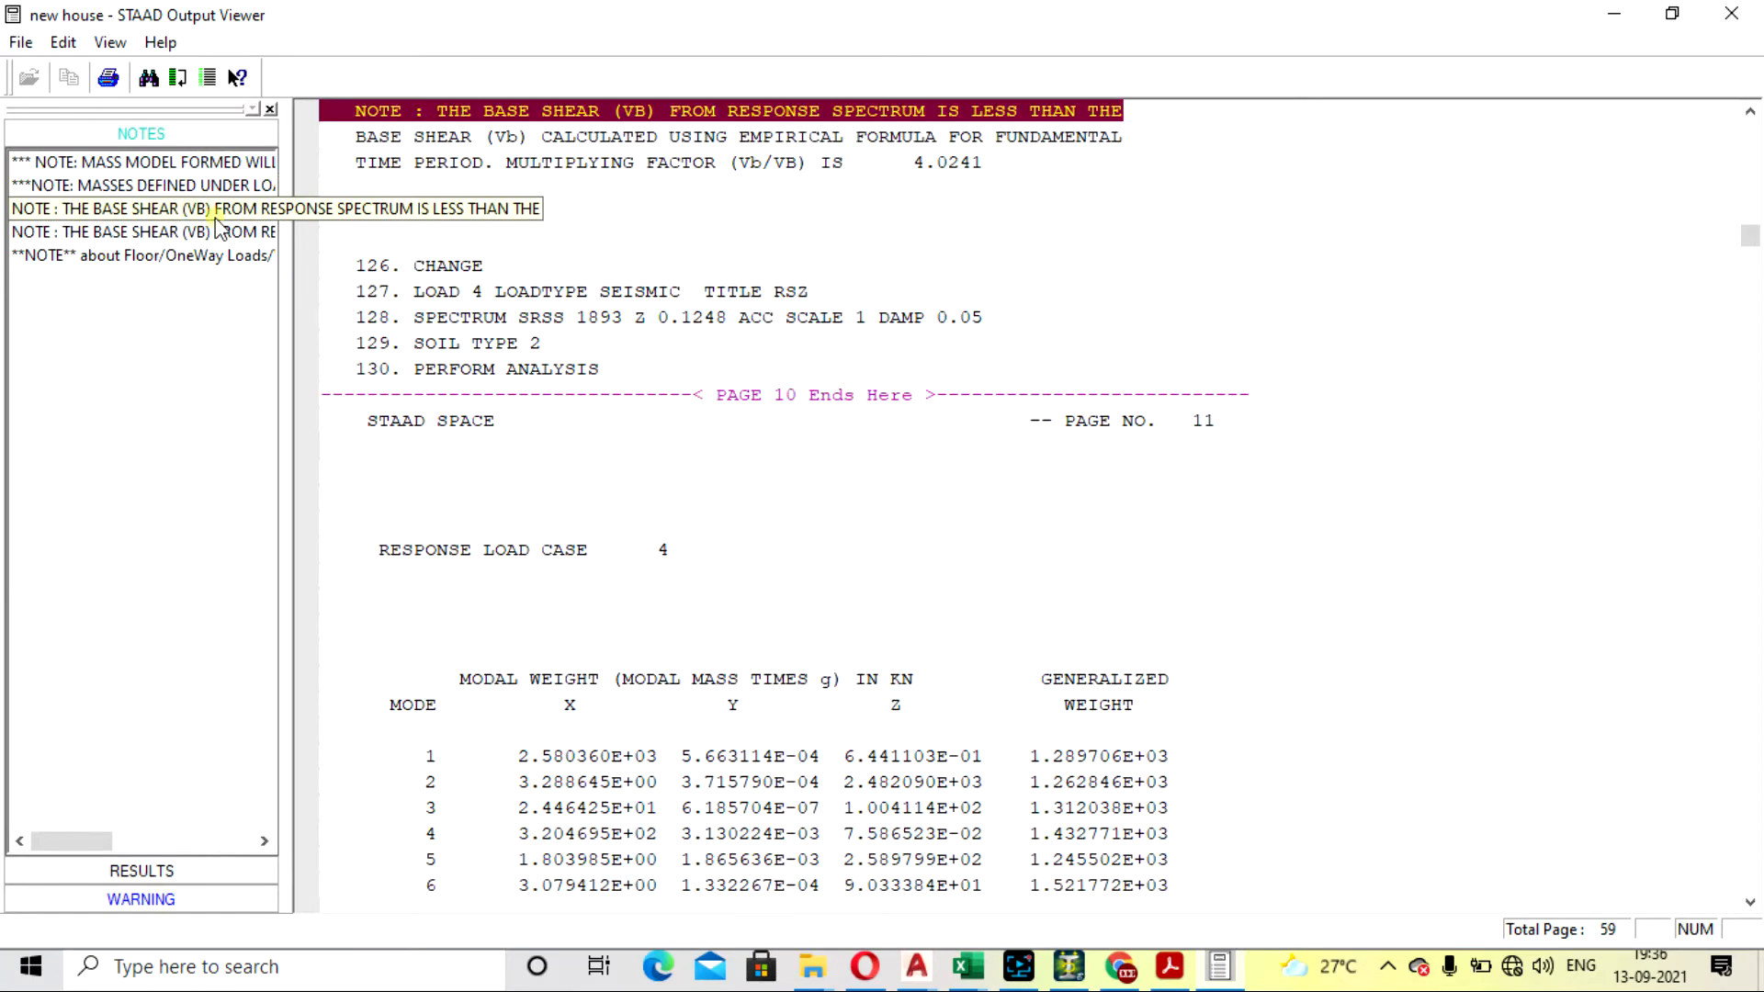
scroll(625, 331, "up", 2)
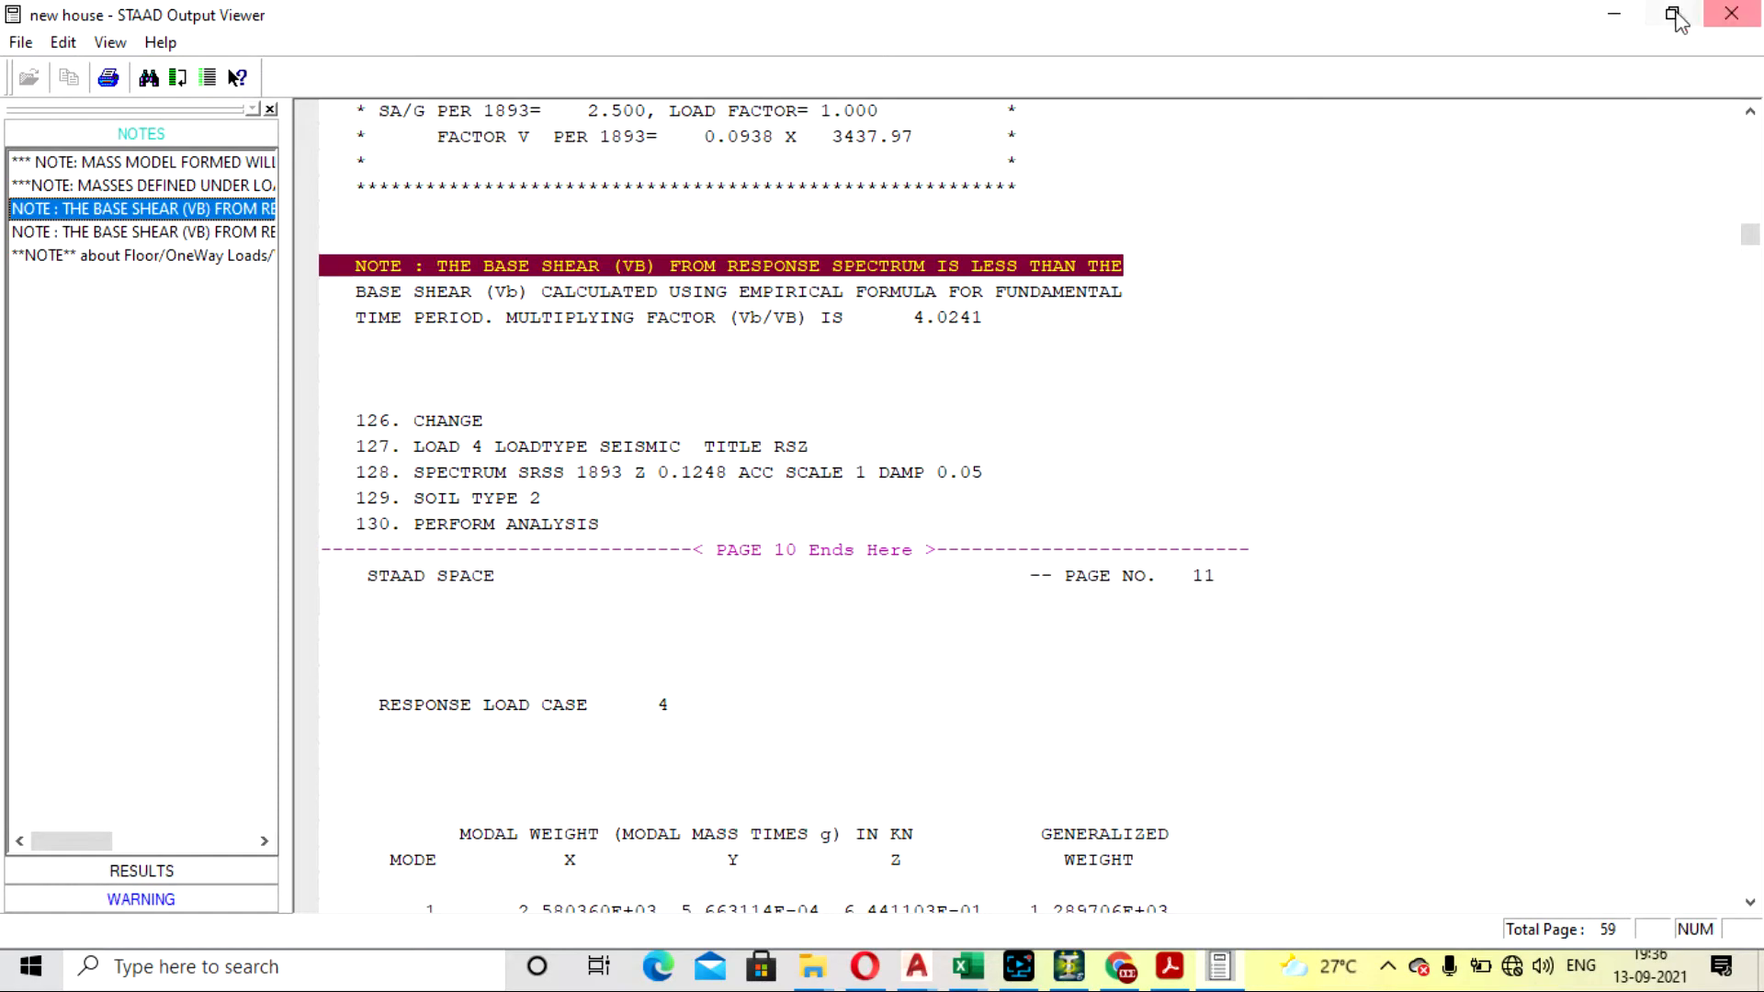
left_click(202, 232)
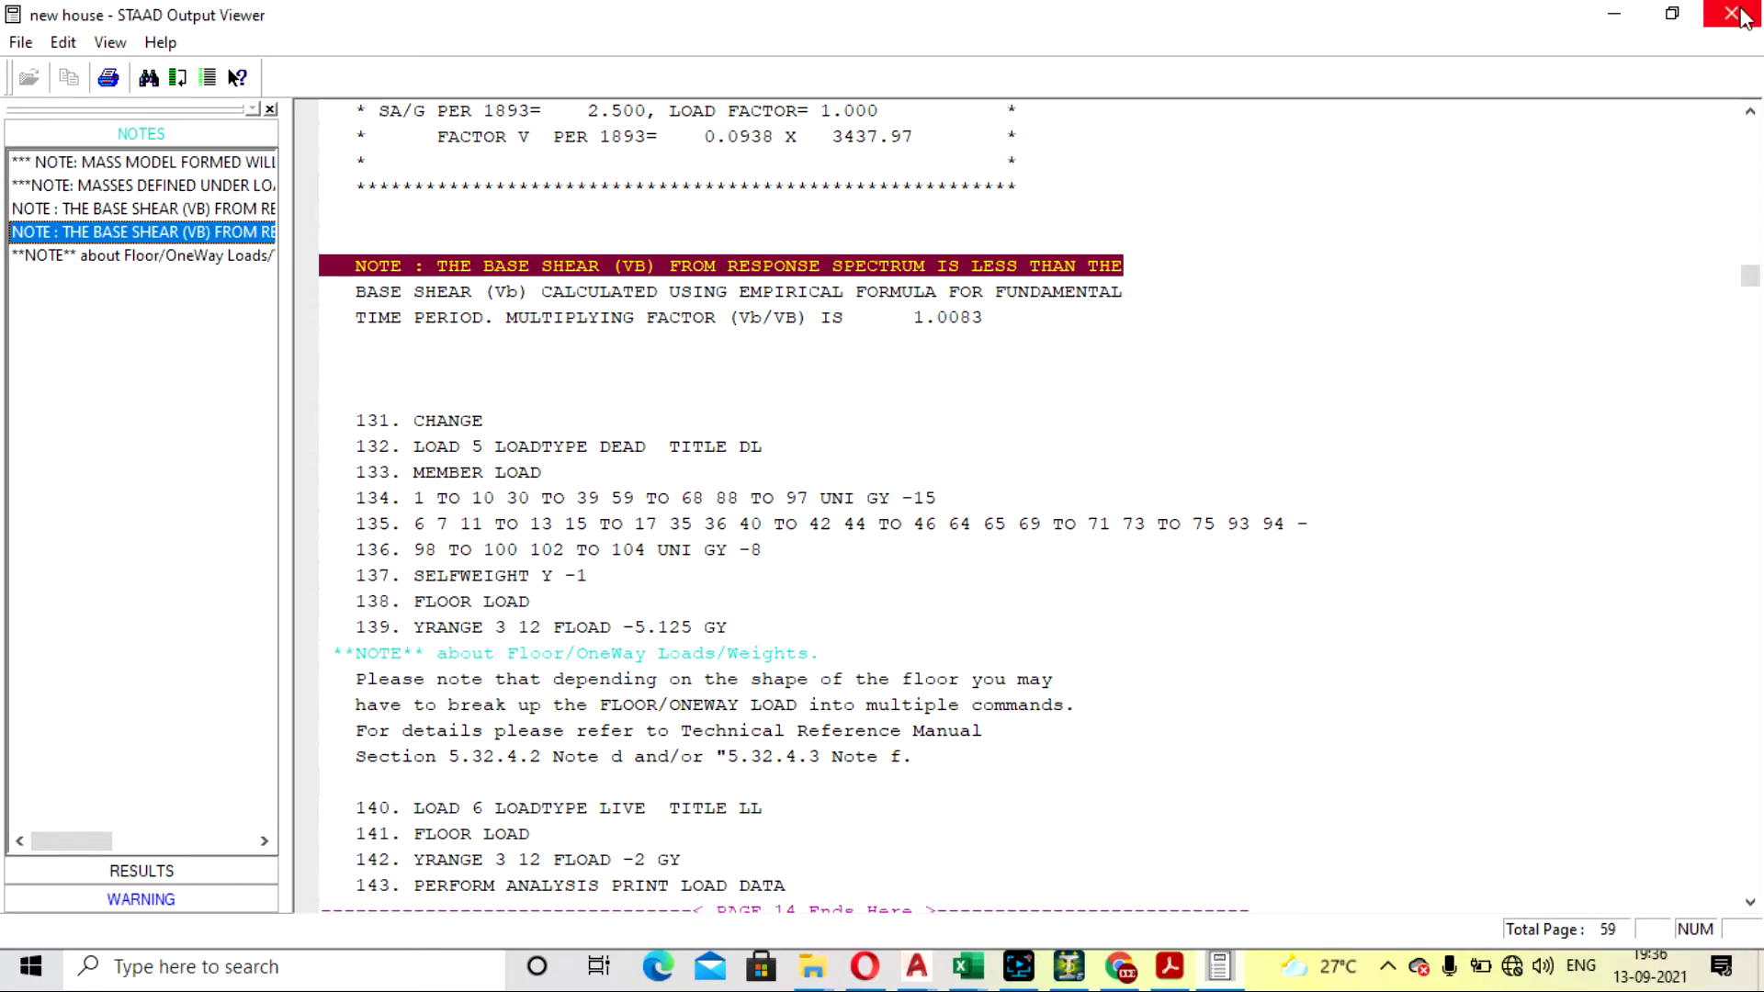
left_click(207, 212)
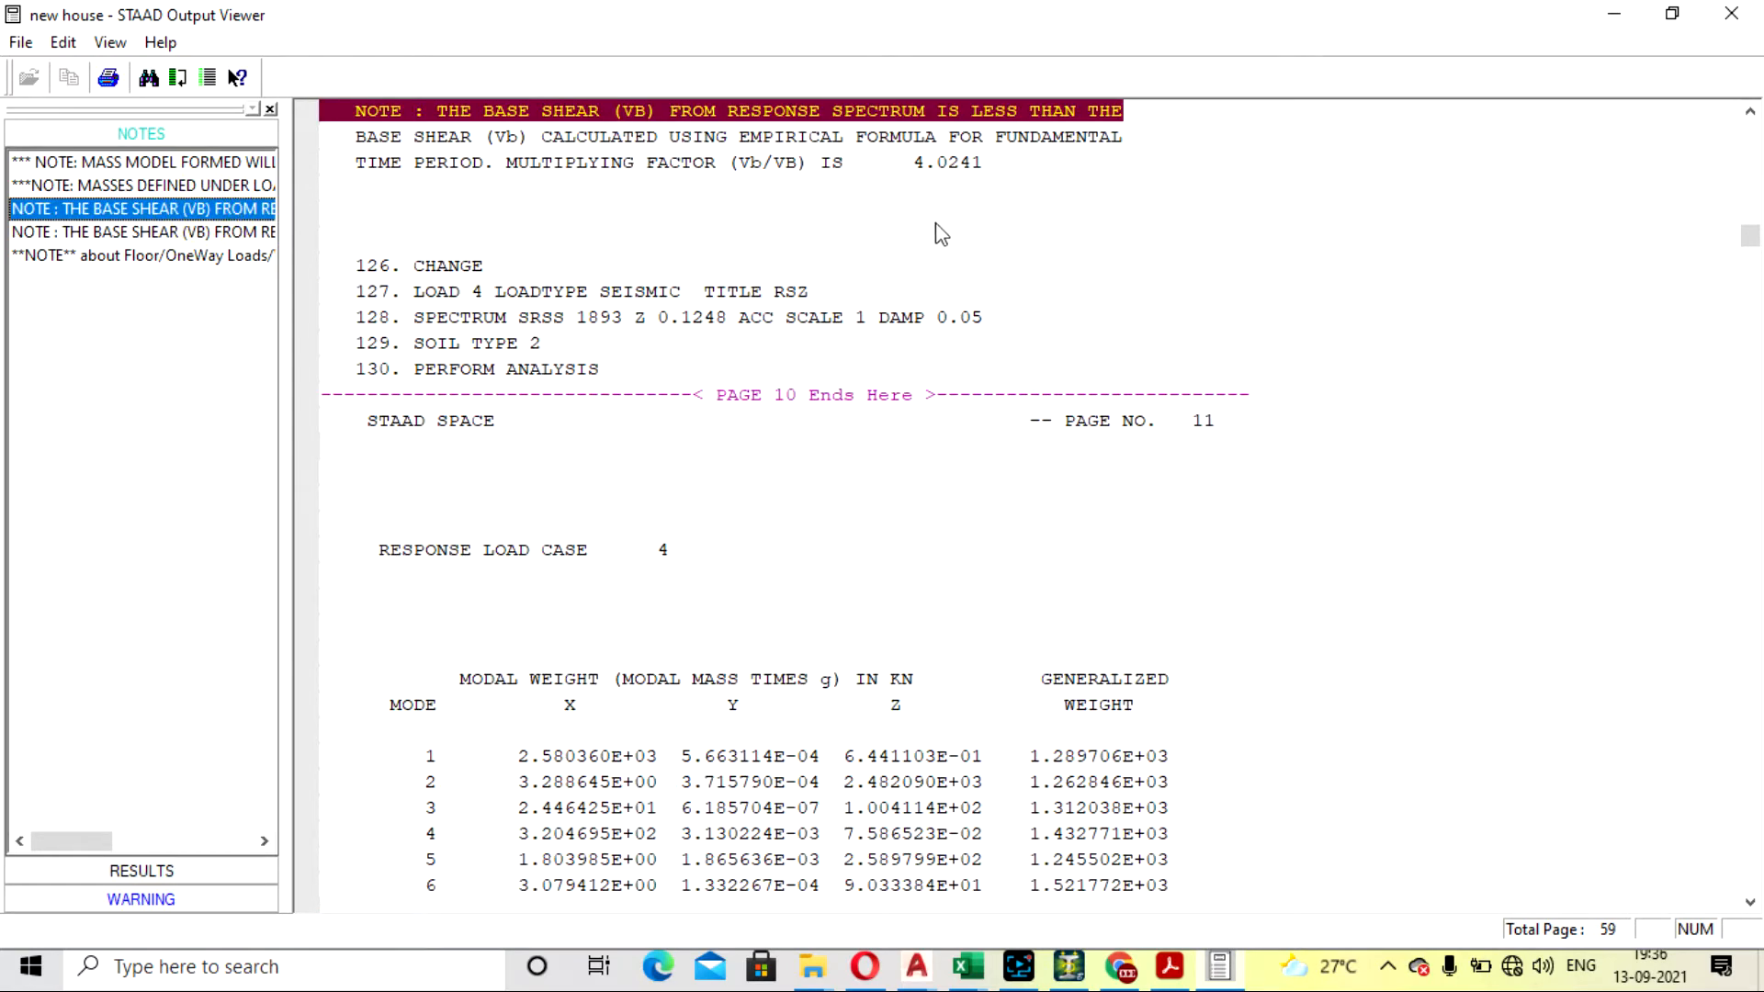
left_click(1731, 13)
- Set the X direction factor of load case RSX's response spectrum to 0.1328, accepting deletion of the result files
left_click(1559, 552)
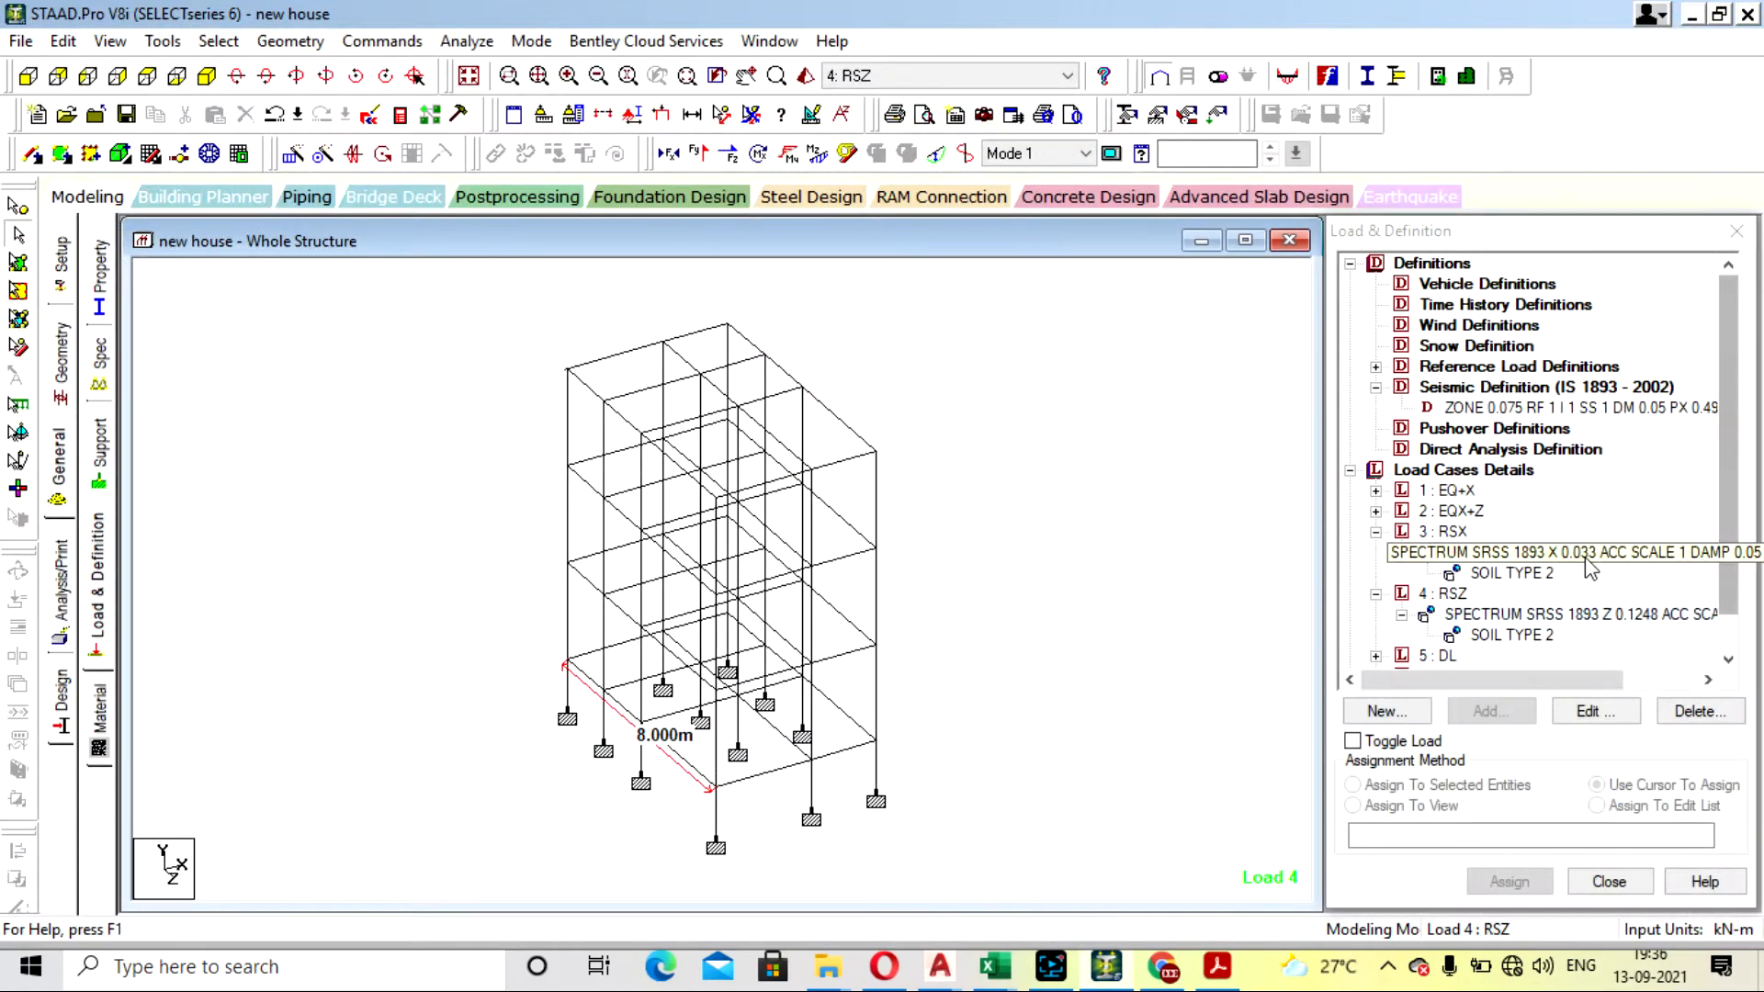
double_click(1559, 552)
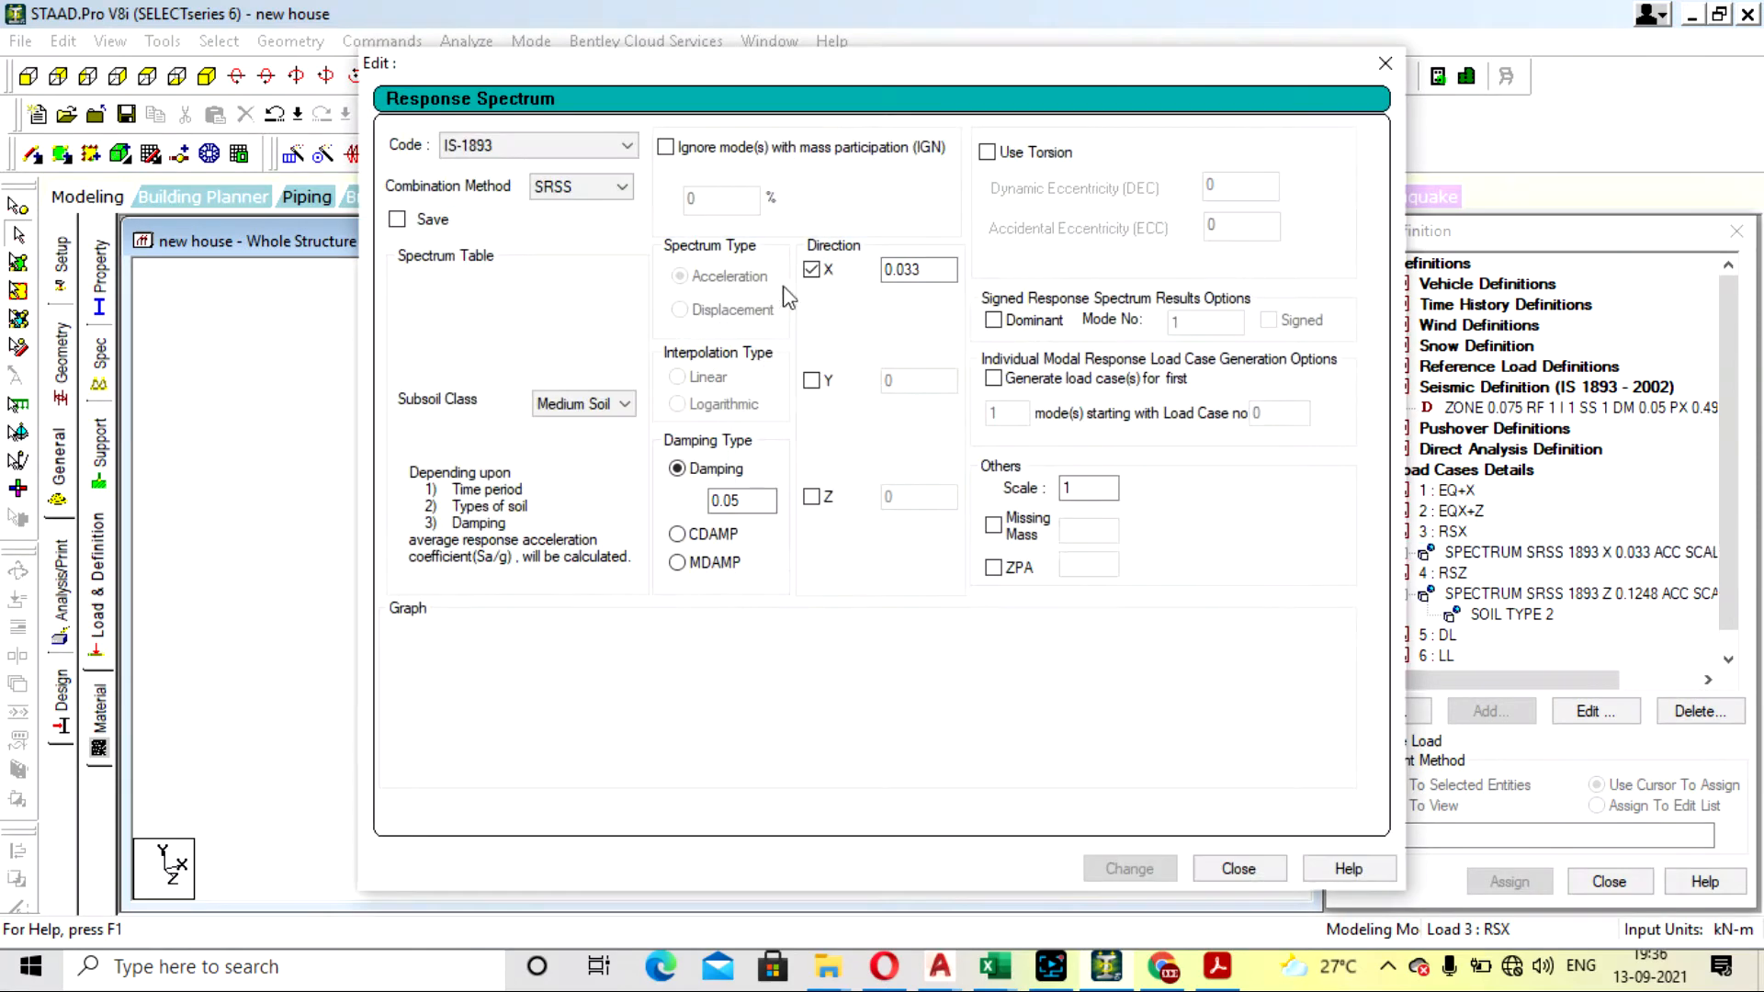
left_click(940, 272)
key("BackSpace")
key("BackSpace")
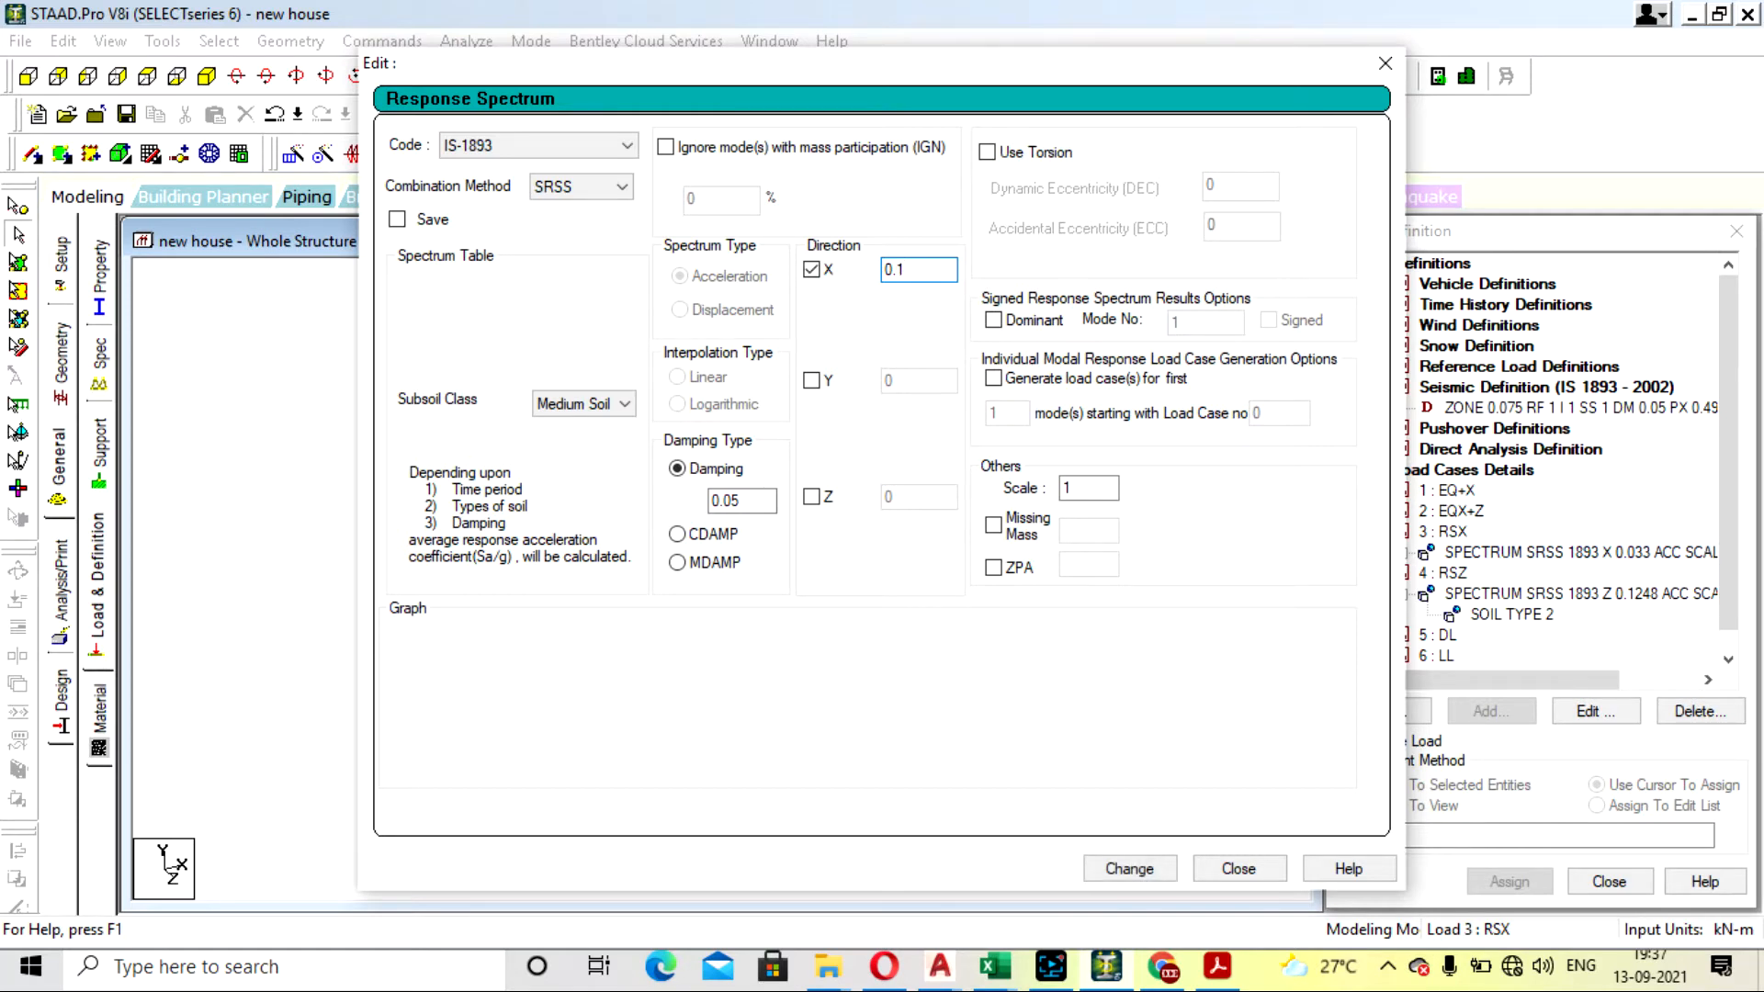
left_click(1148, 869)
left_click(961, 543)
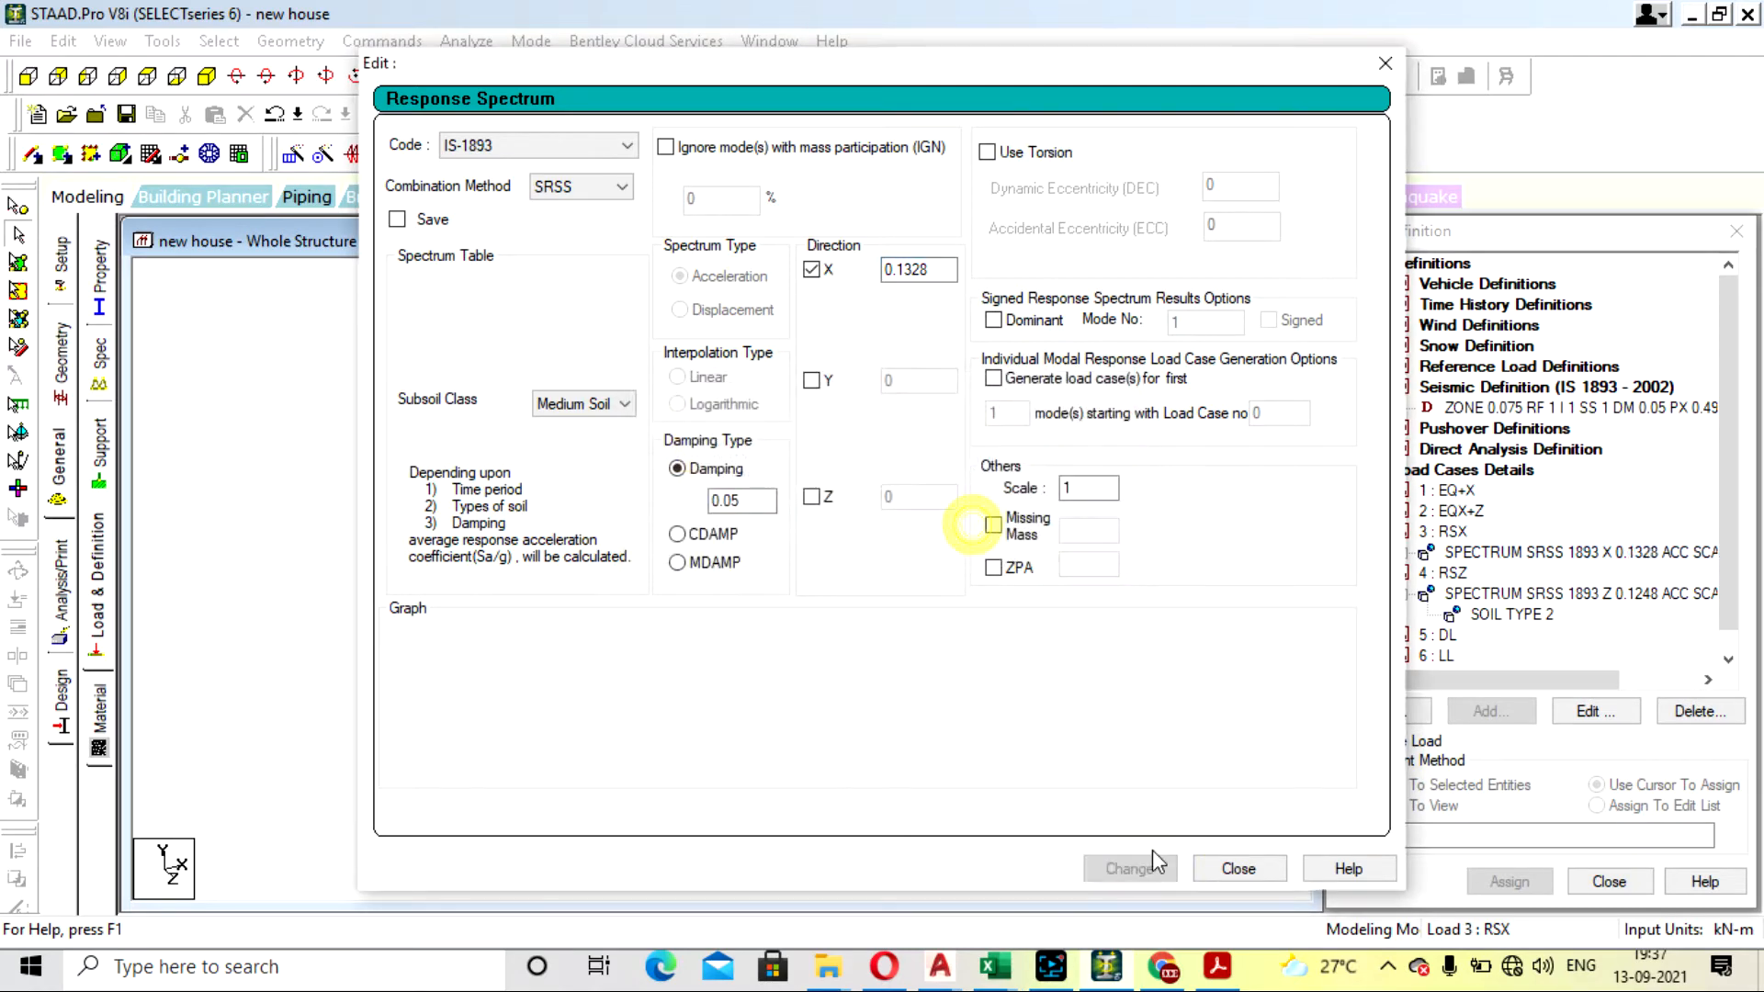
left_click(1236, 869)
- Save the modified structure, rerun the analysis and view the output file
left_click(490, 83)
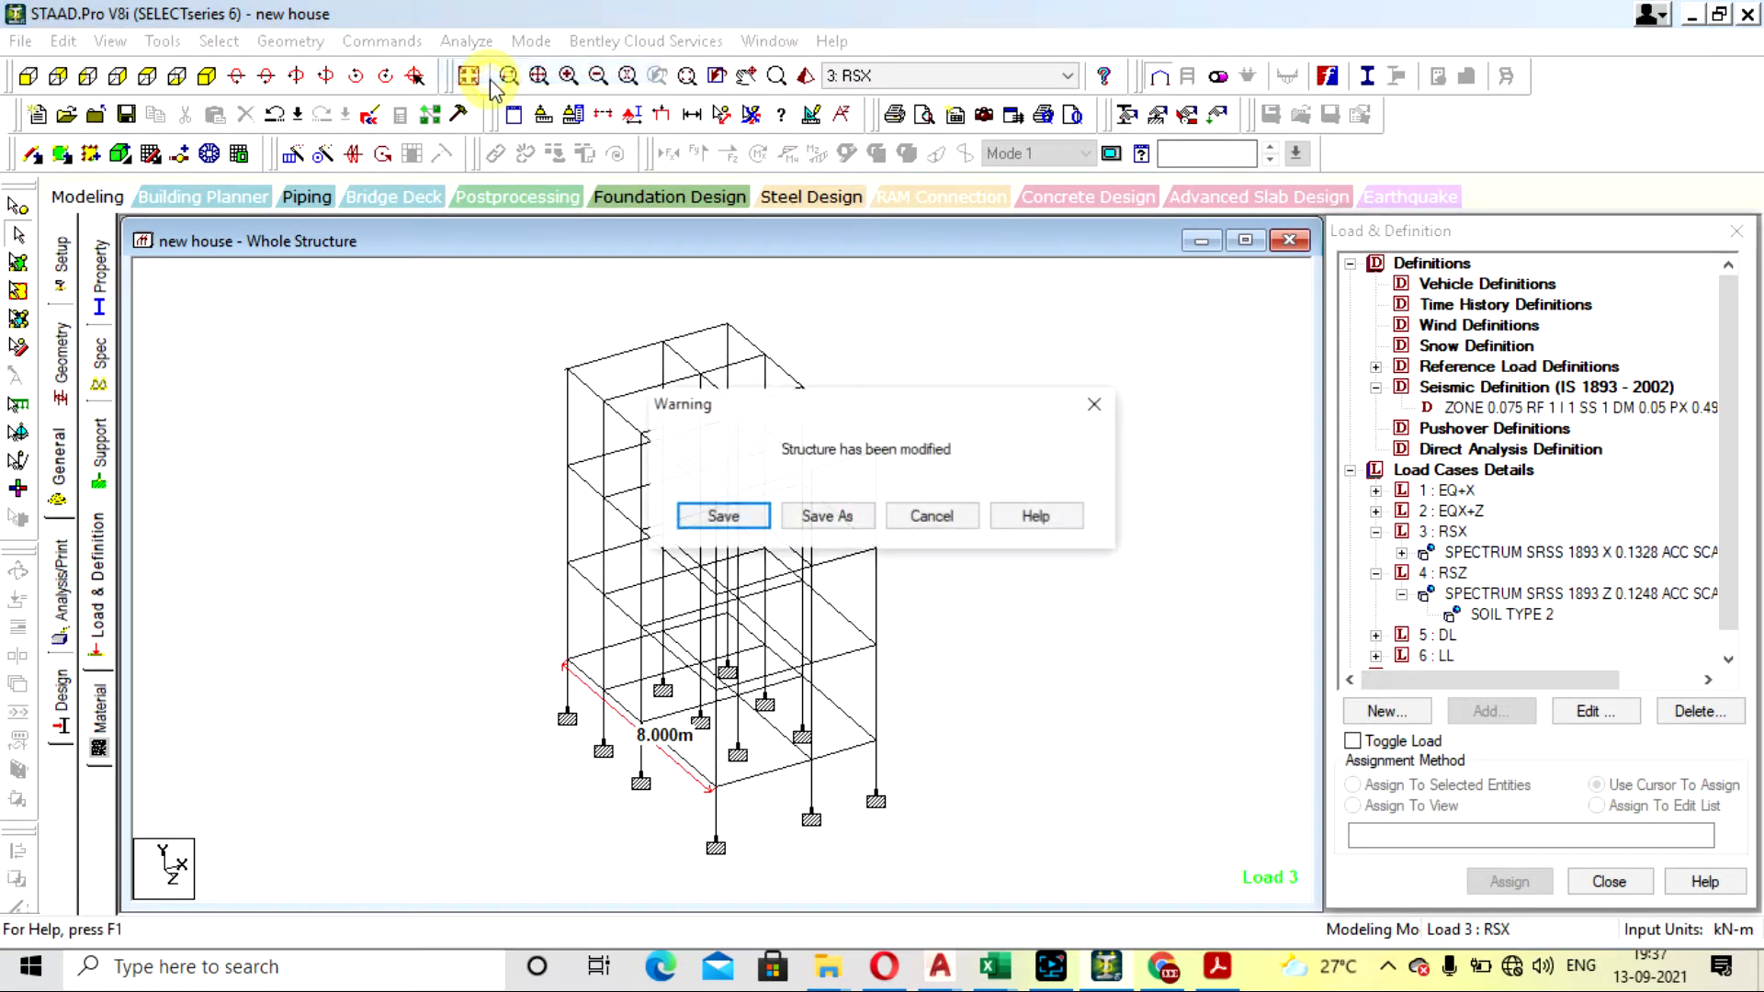
left_click(723, 515)
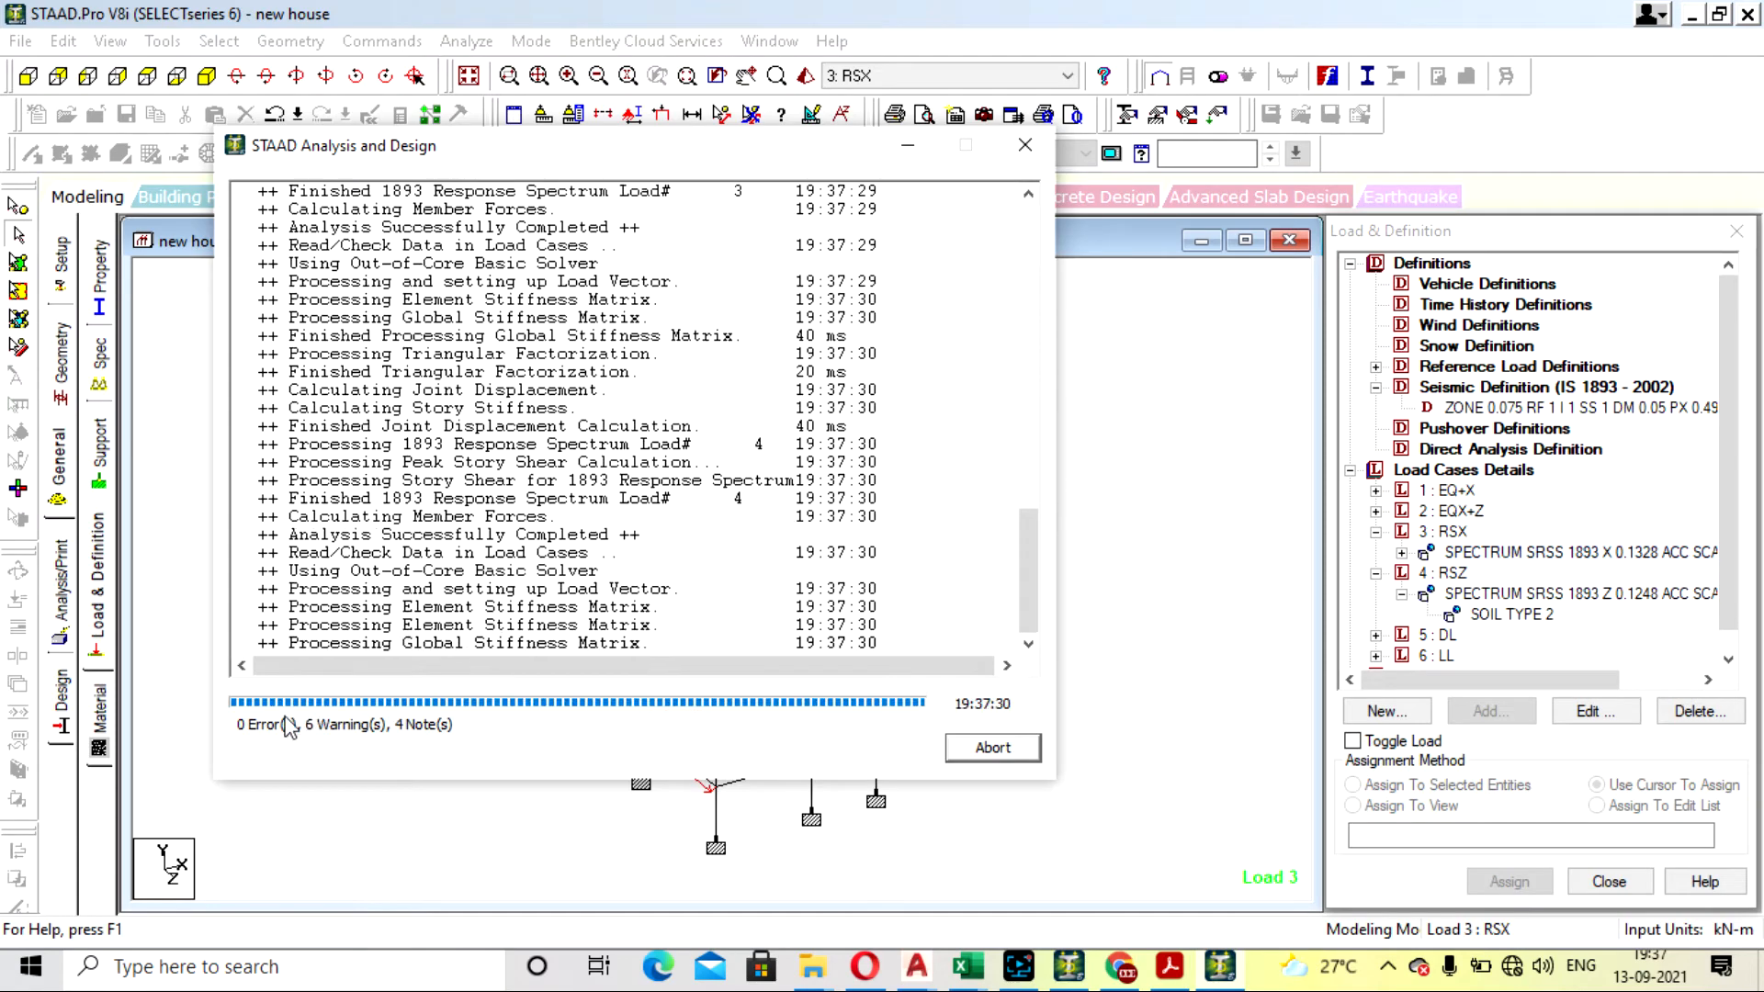
left_click(335, 695)
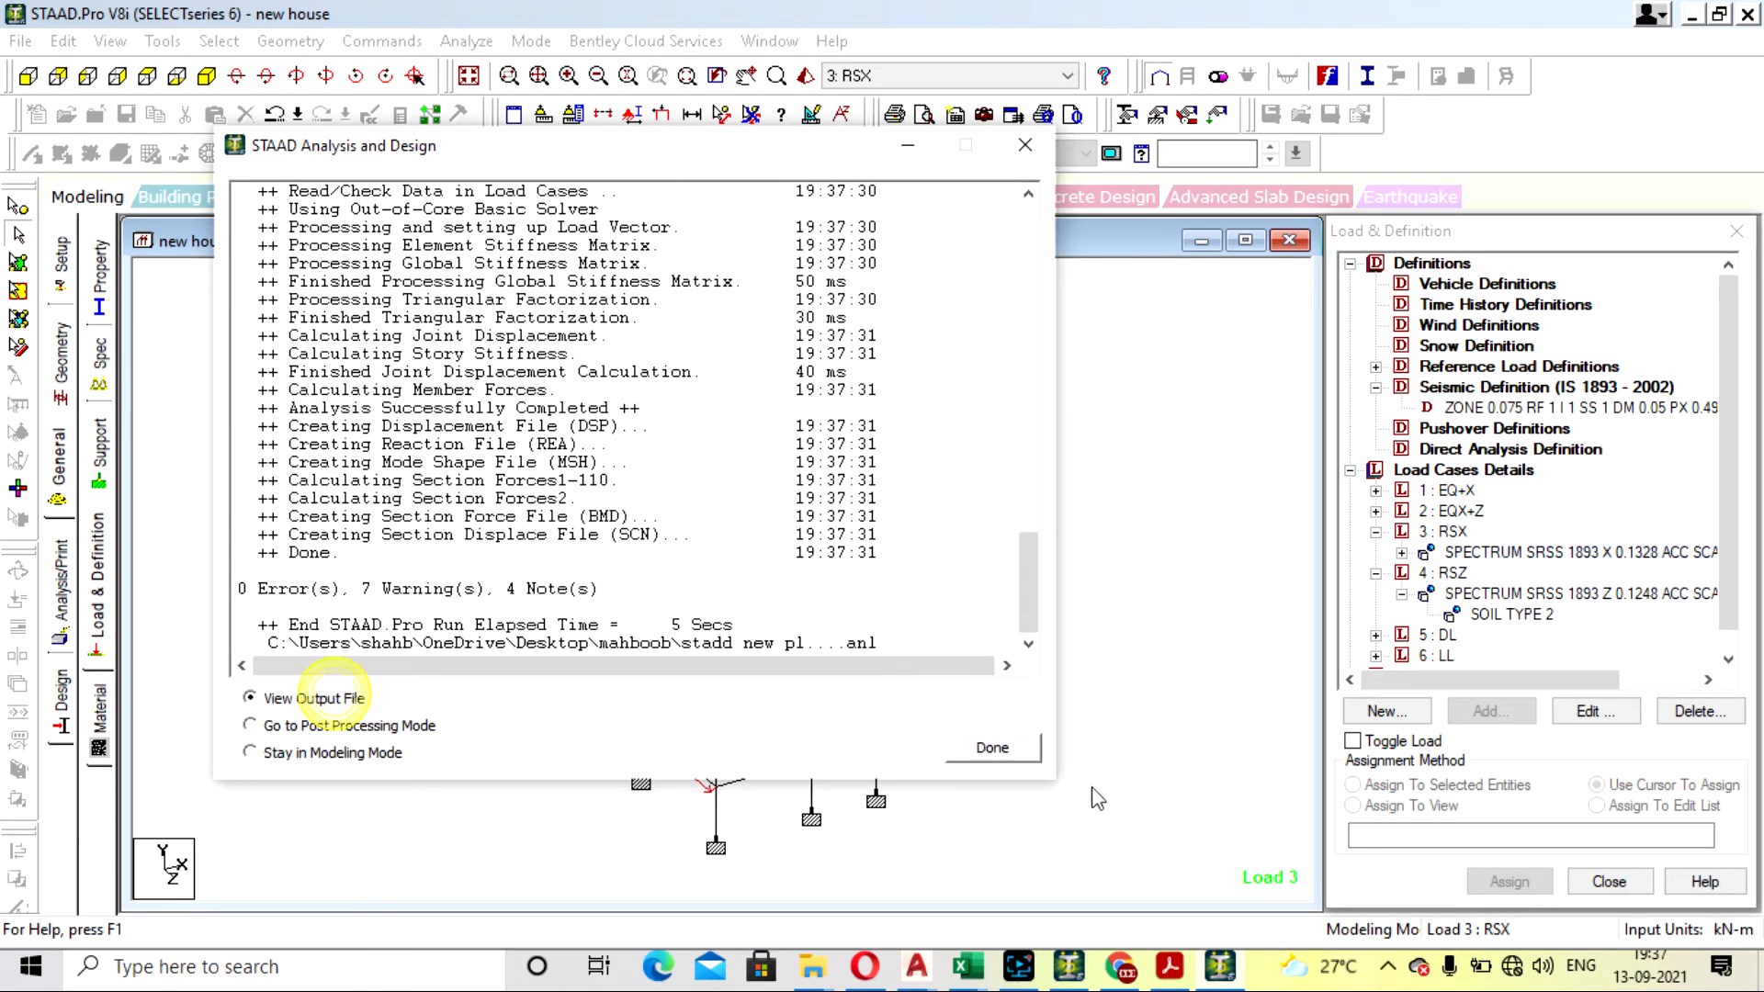
left_click(1000, 749)
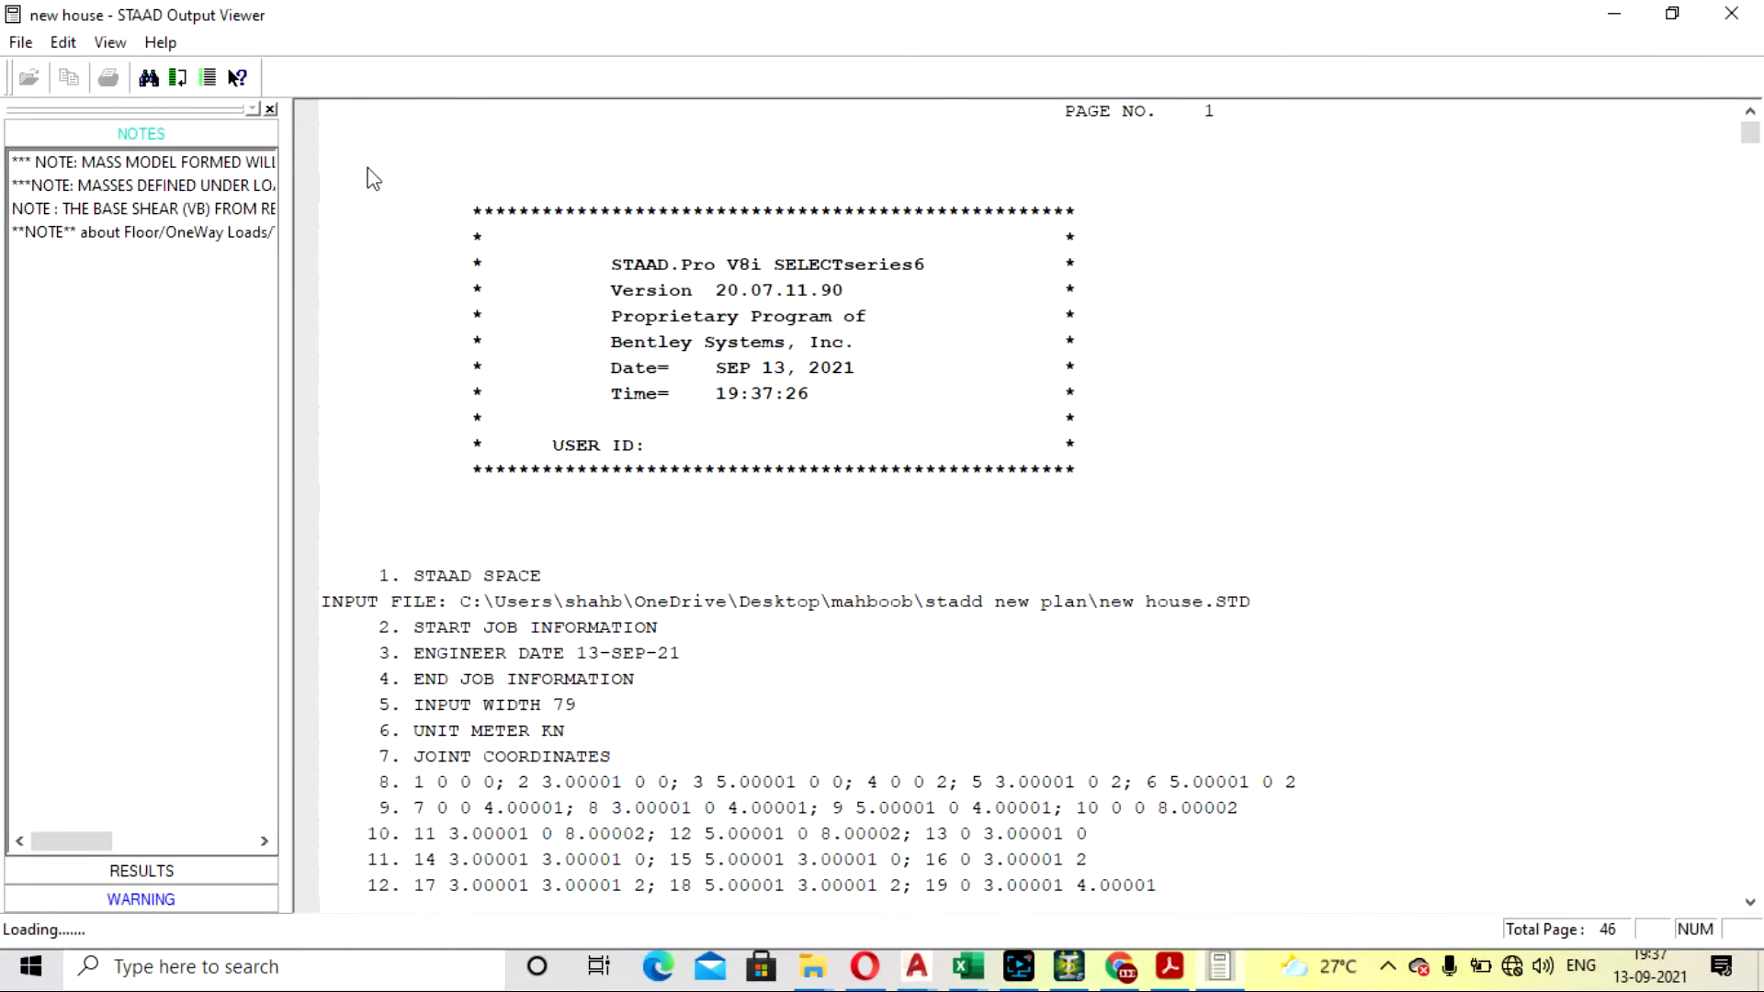
- Check the base shear note's multiplying factor and the seismic parameter warnings above it, and close the output file
left_click(221, 187)
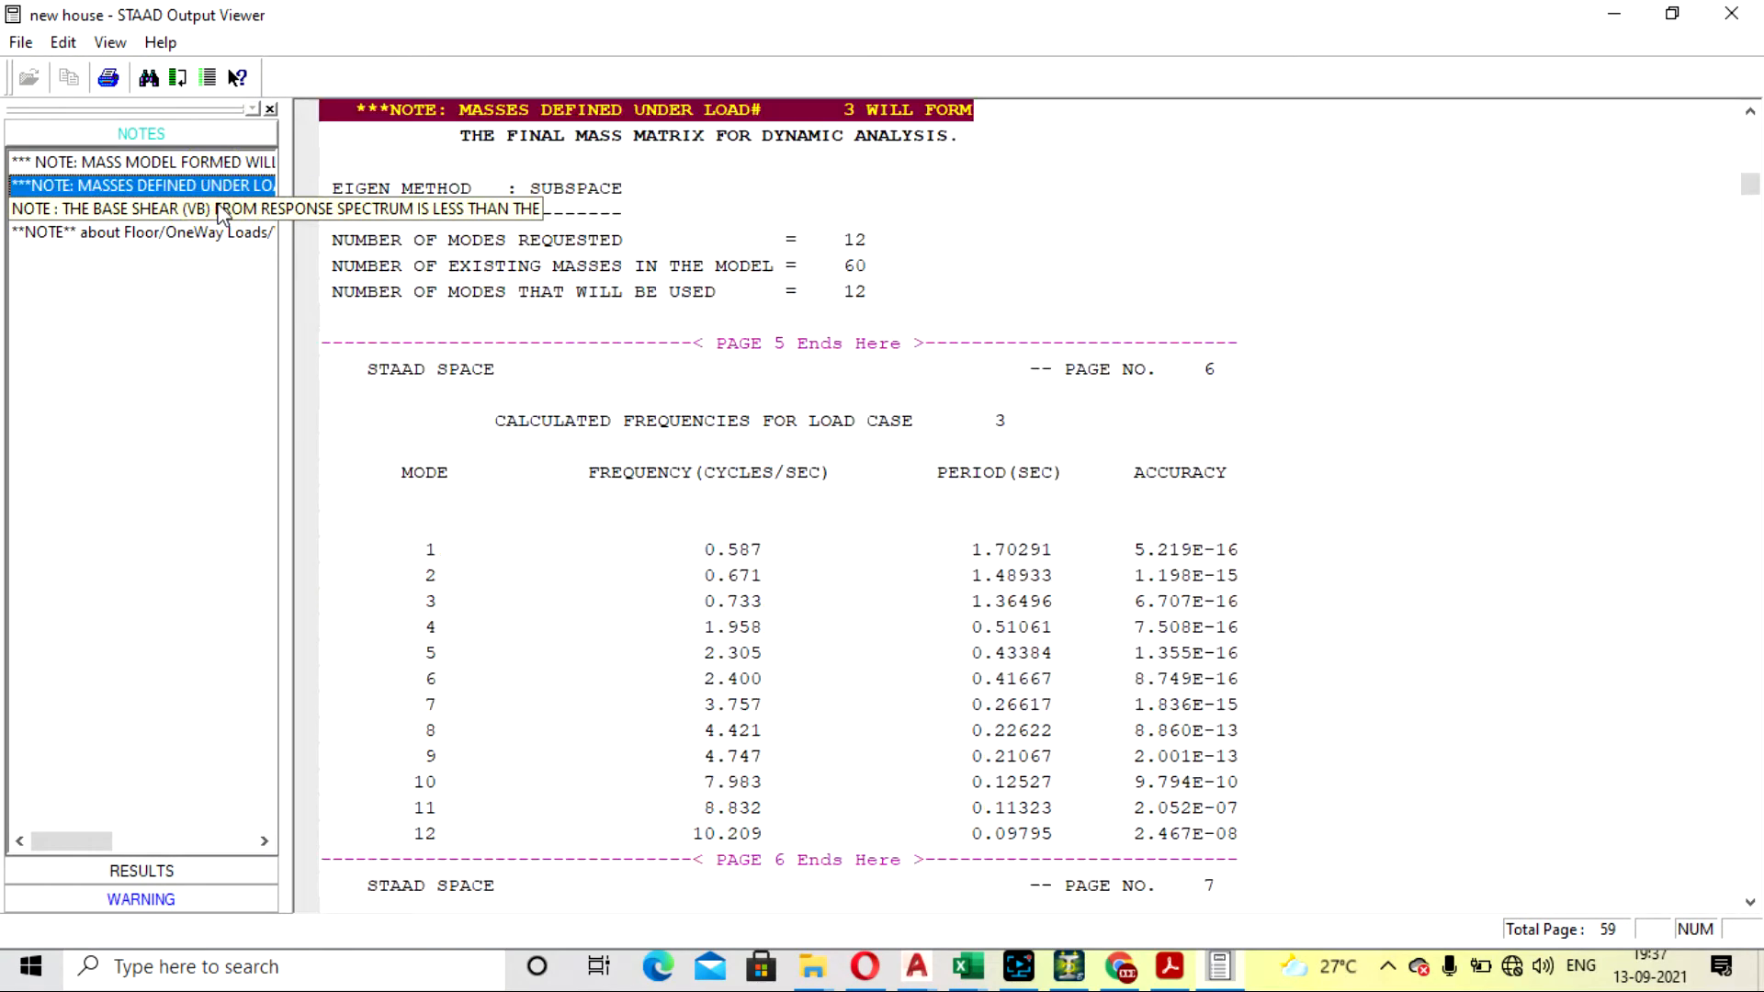
left_click(219, 209)
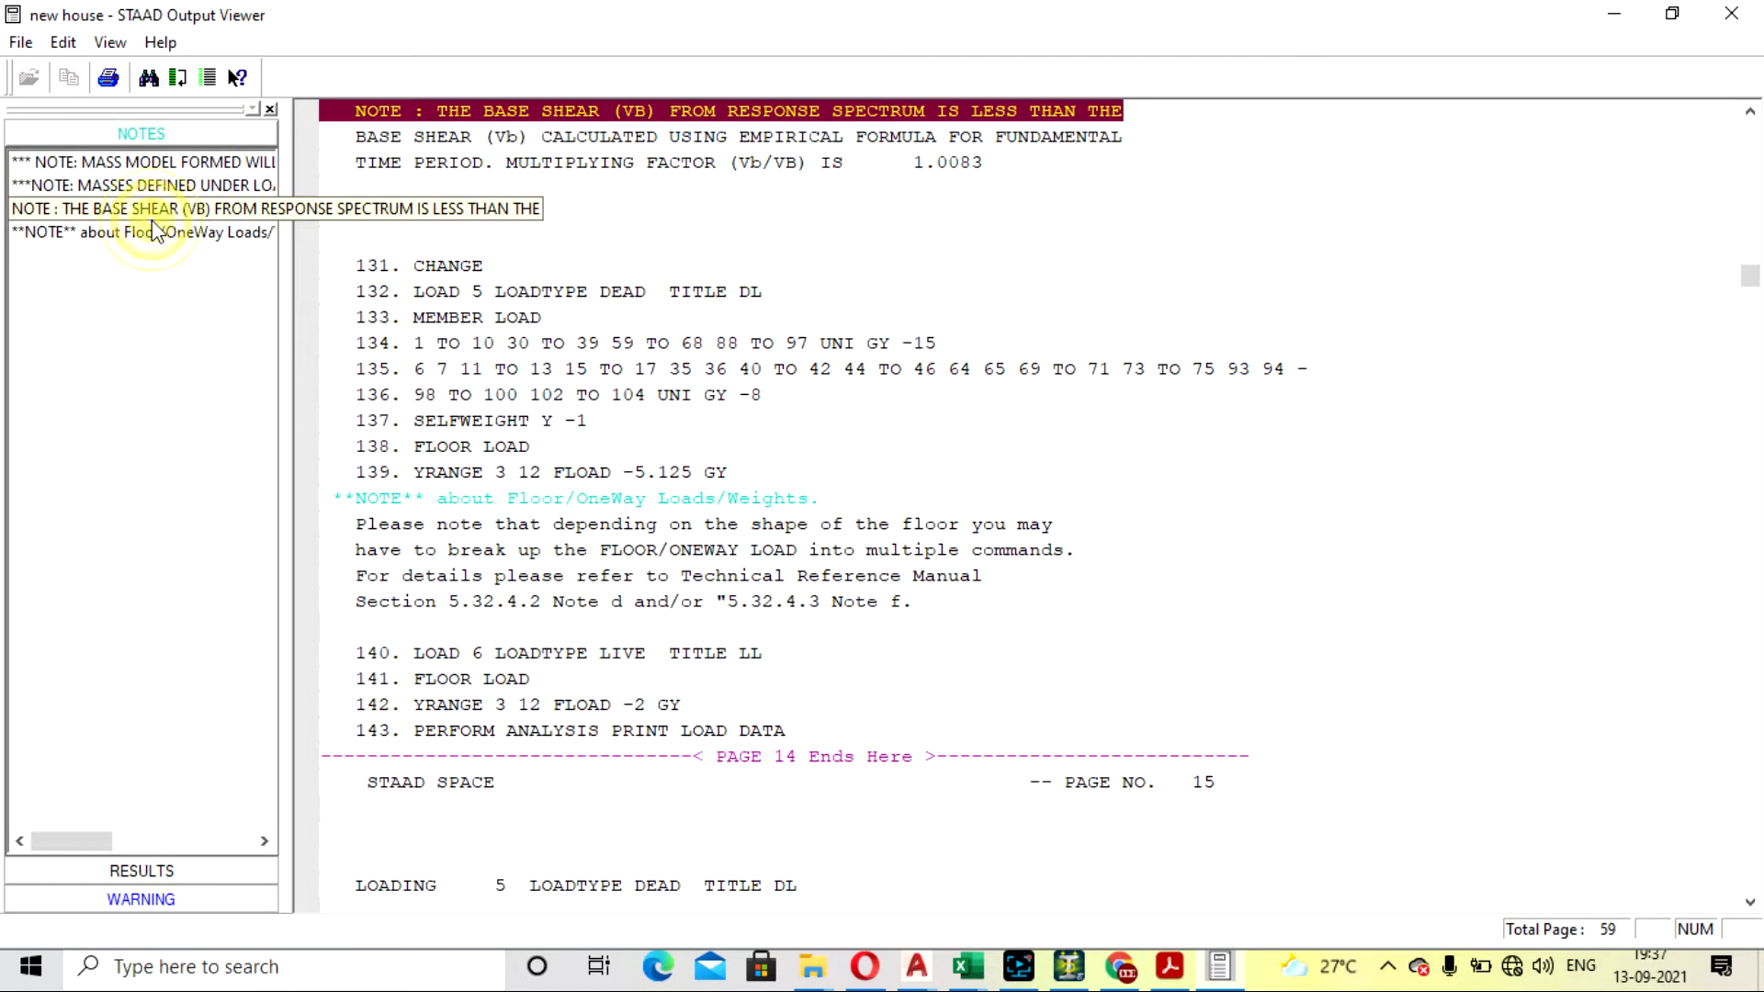
scroll(955, 275, "up", 3)
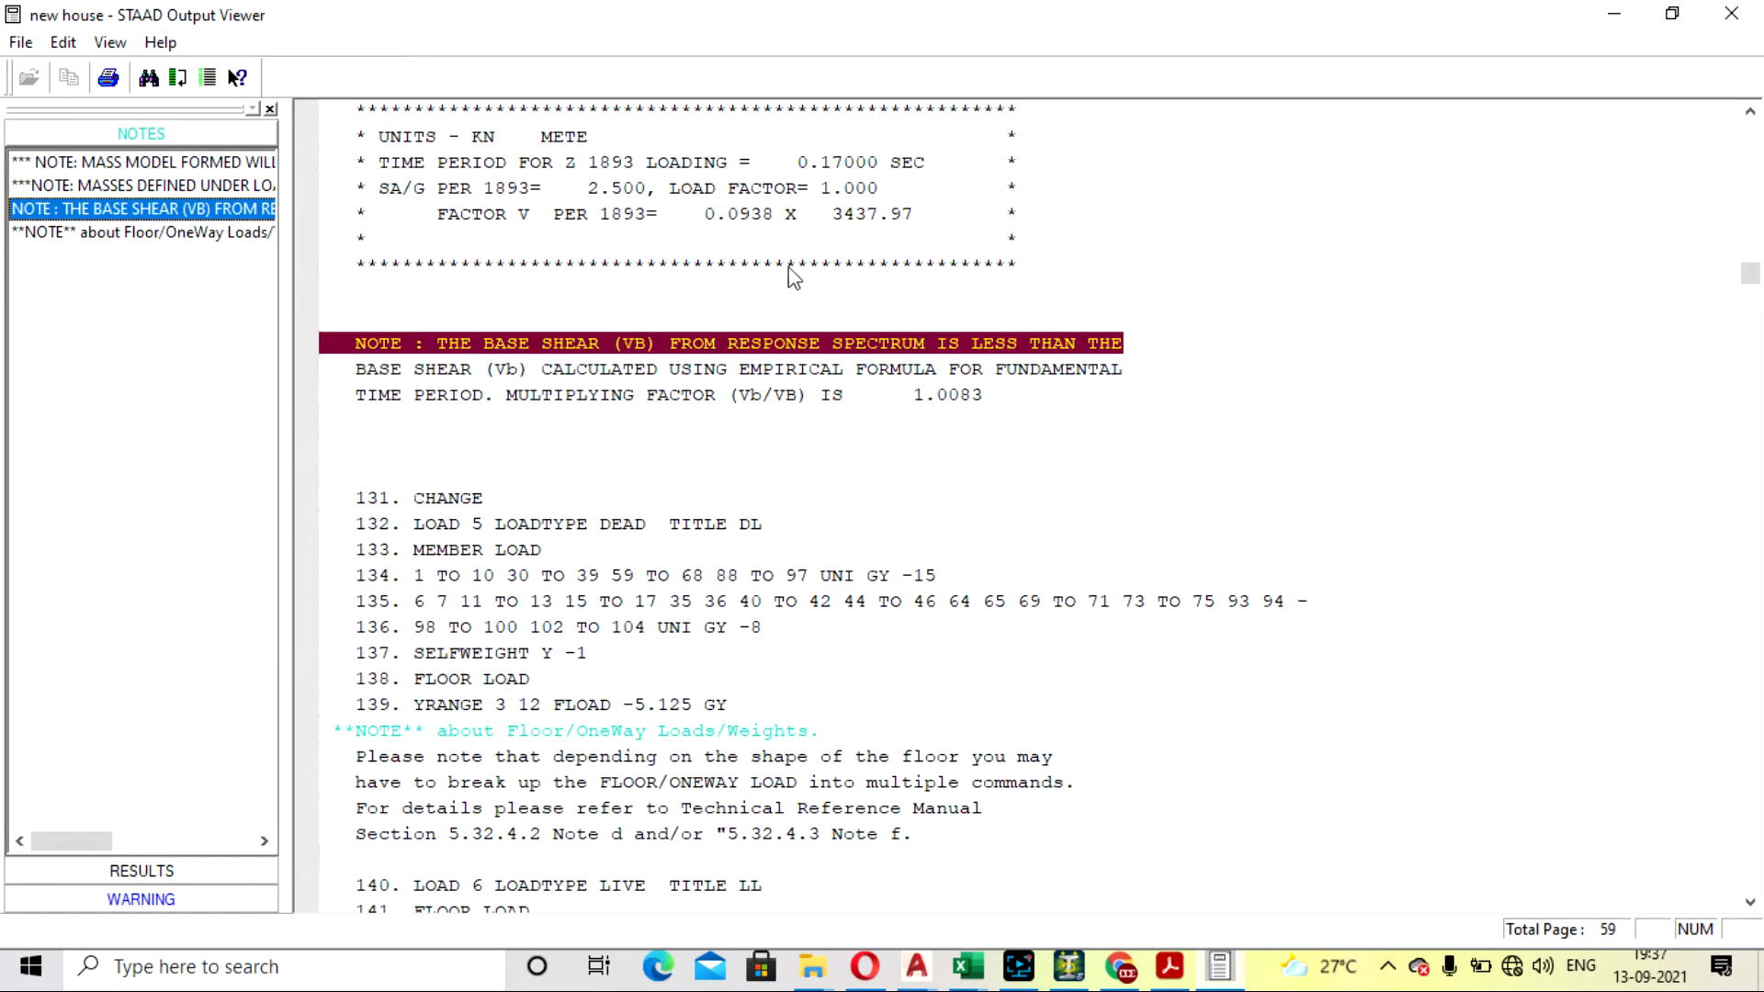
scroll(760, 255, "up", 4)
scroll(947, 413, "up", 2)
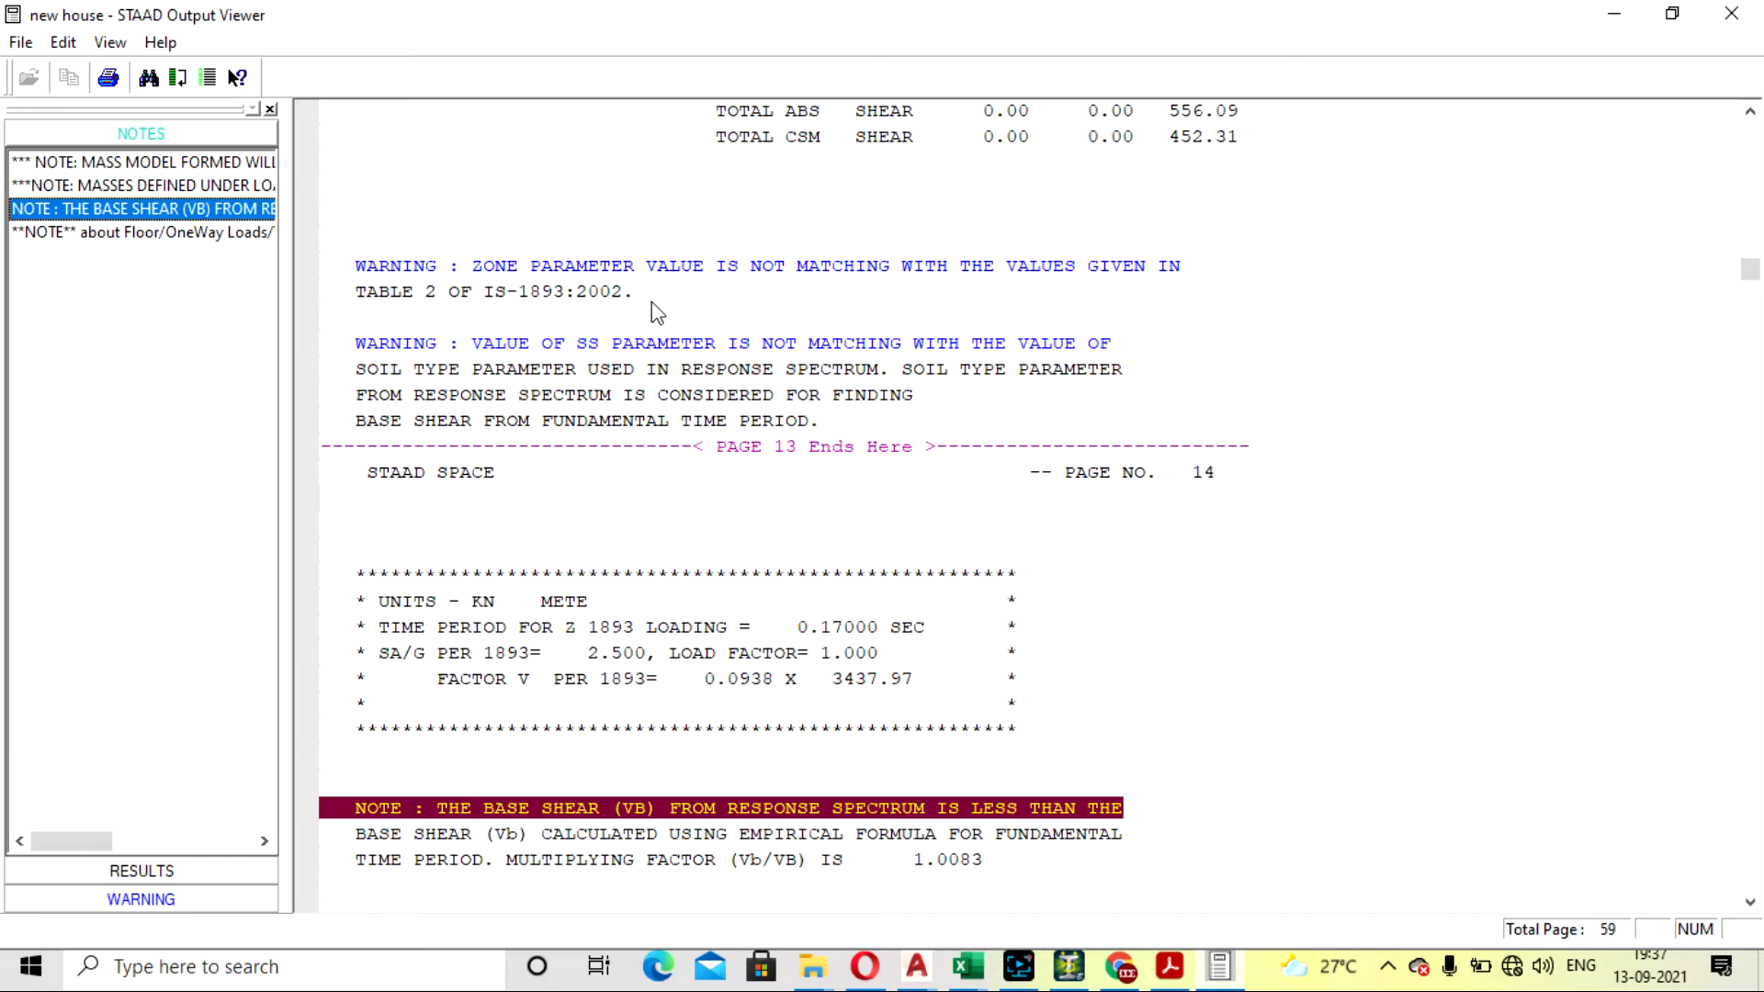
left_click(204, 185)
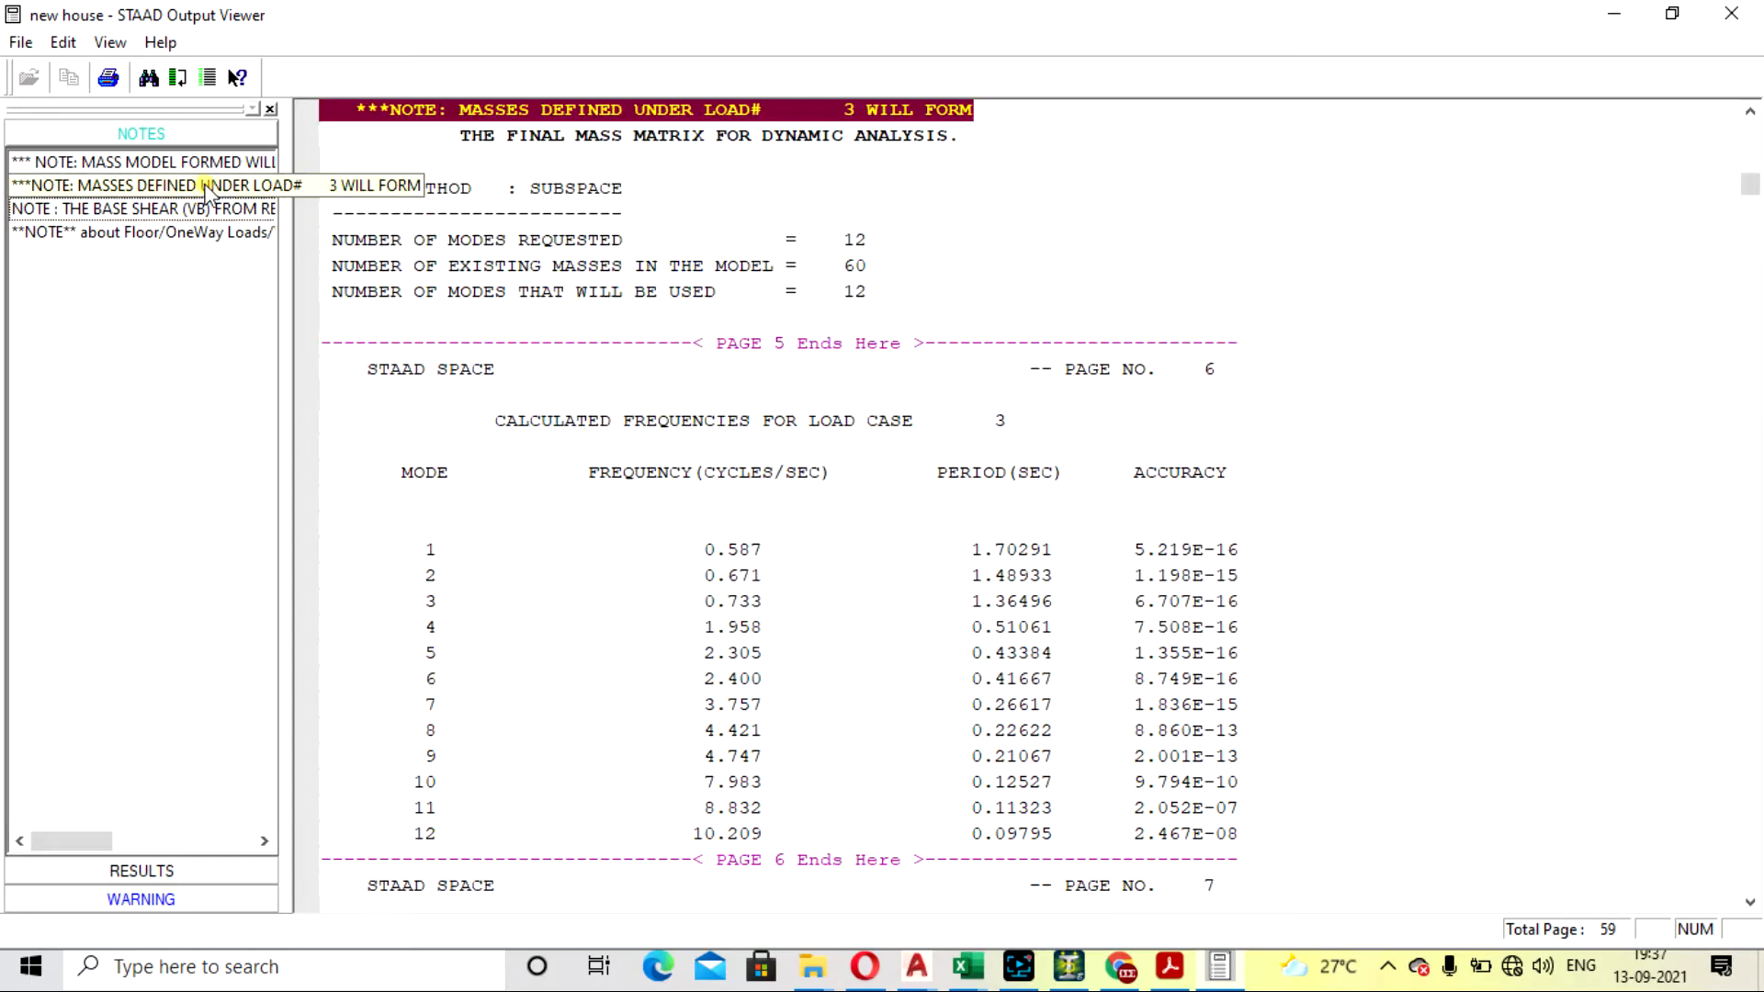
left_click(1731, 13)
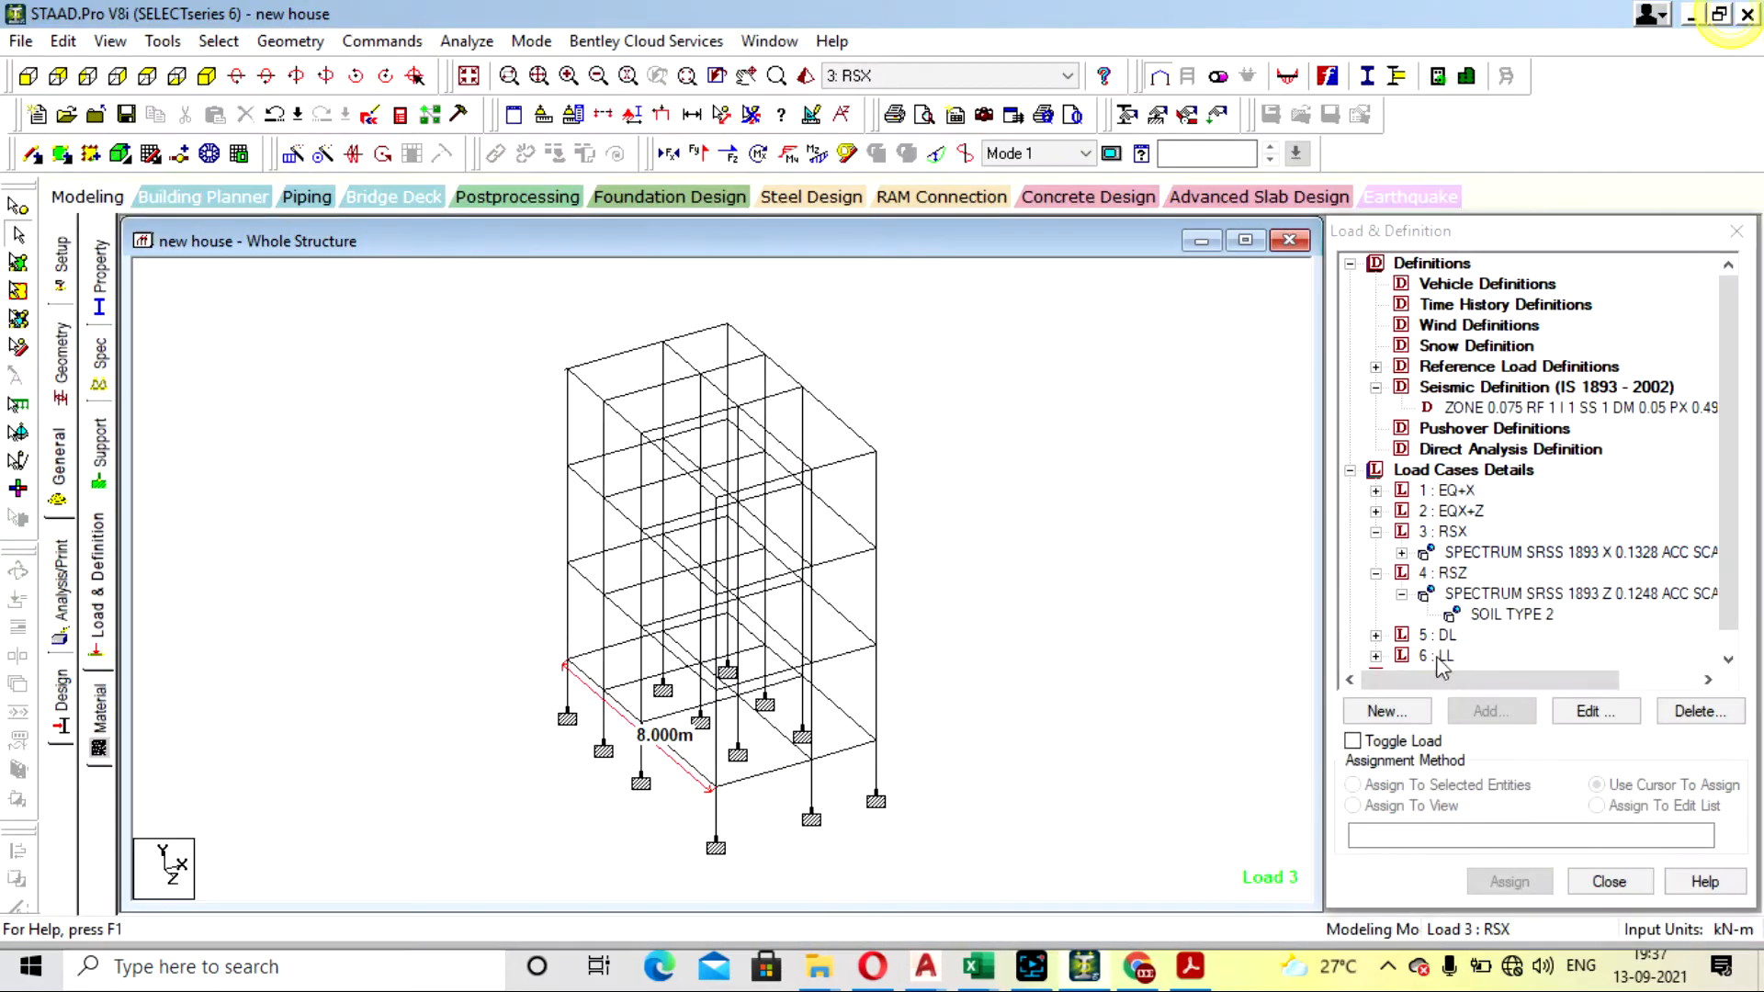
- Set the X direction factor of load case RSX's response spectrum to 0.016, accepting deletion of the result files
double_click(1488, 594)
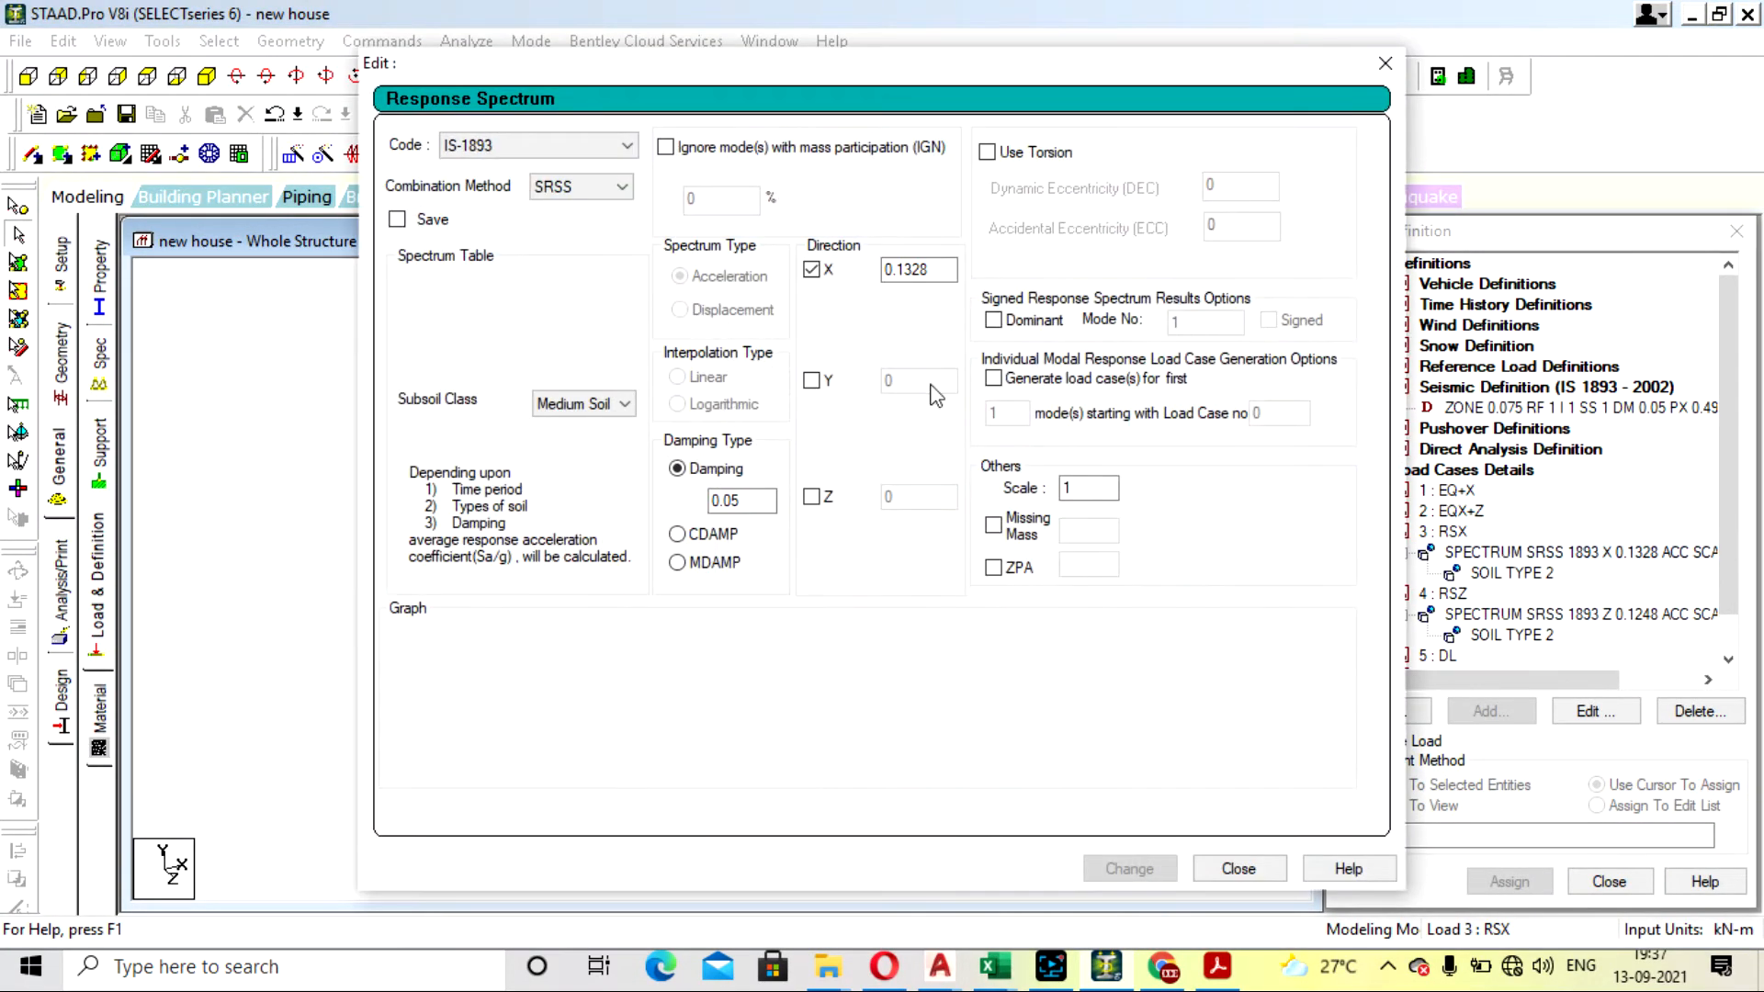
left_click(936, 270)
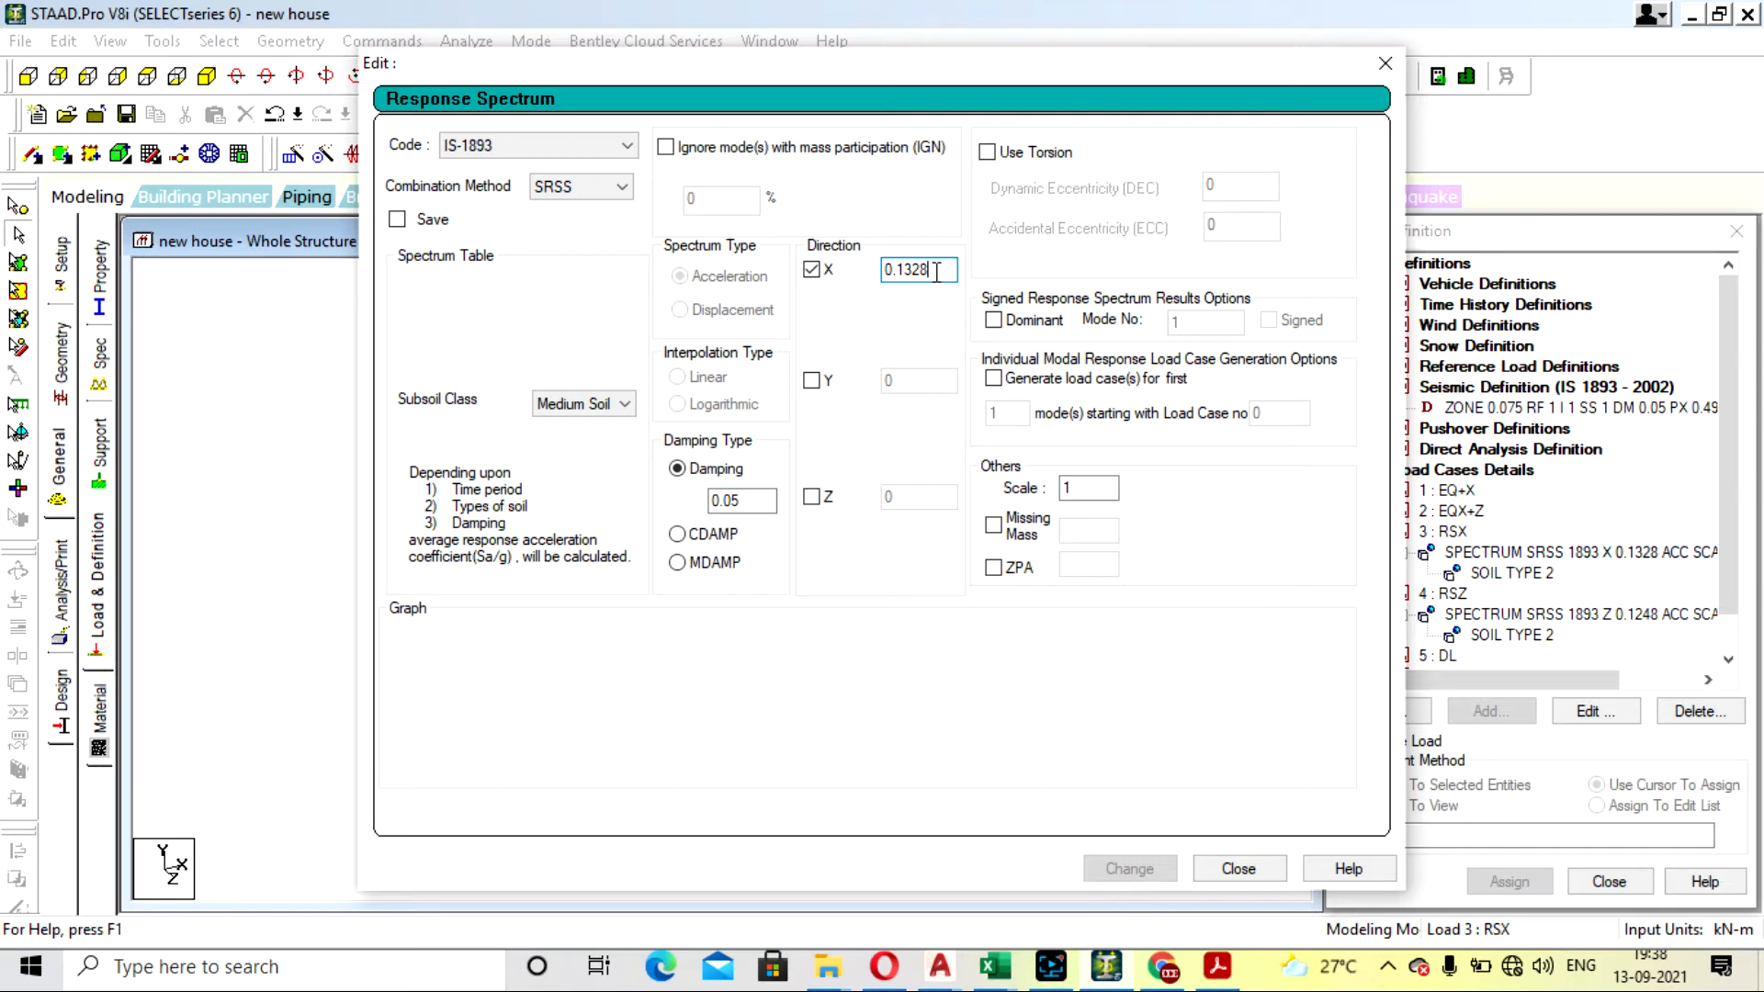
key("BackSpace")
key("BackSpace")
key("BackSpace")
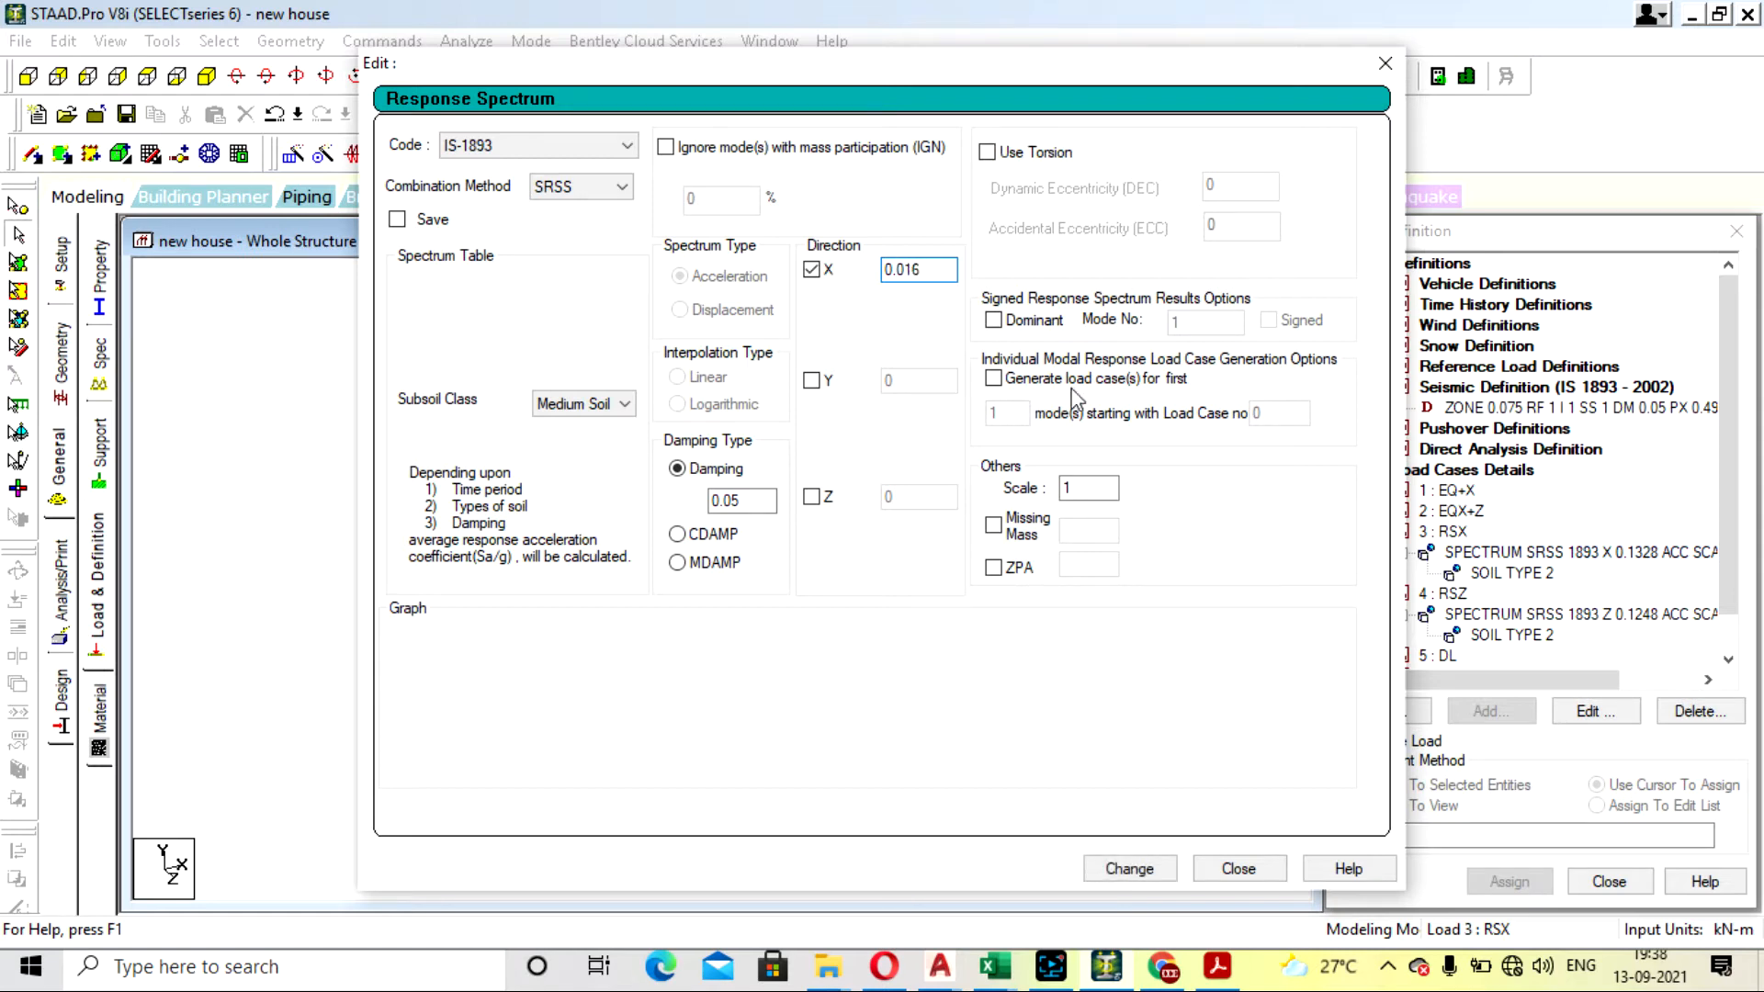
left_click(1126, 868)
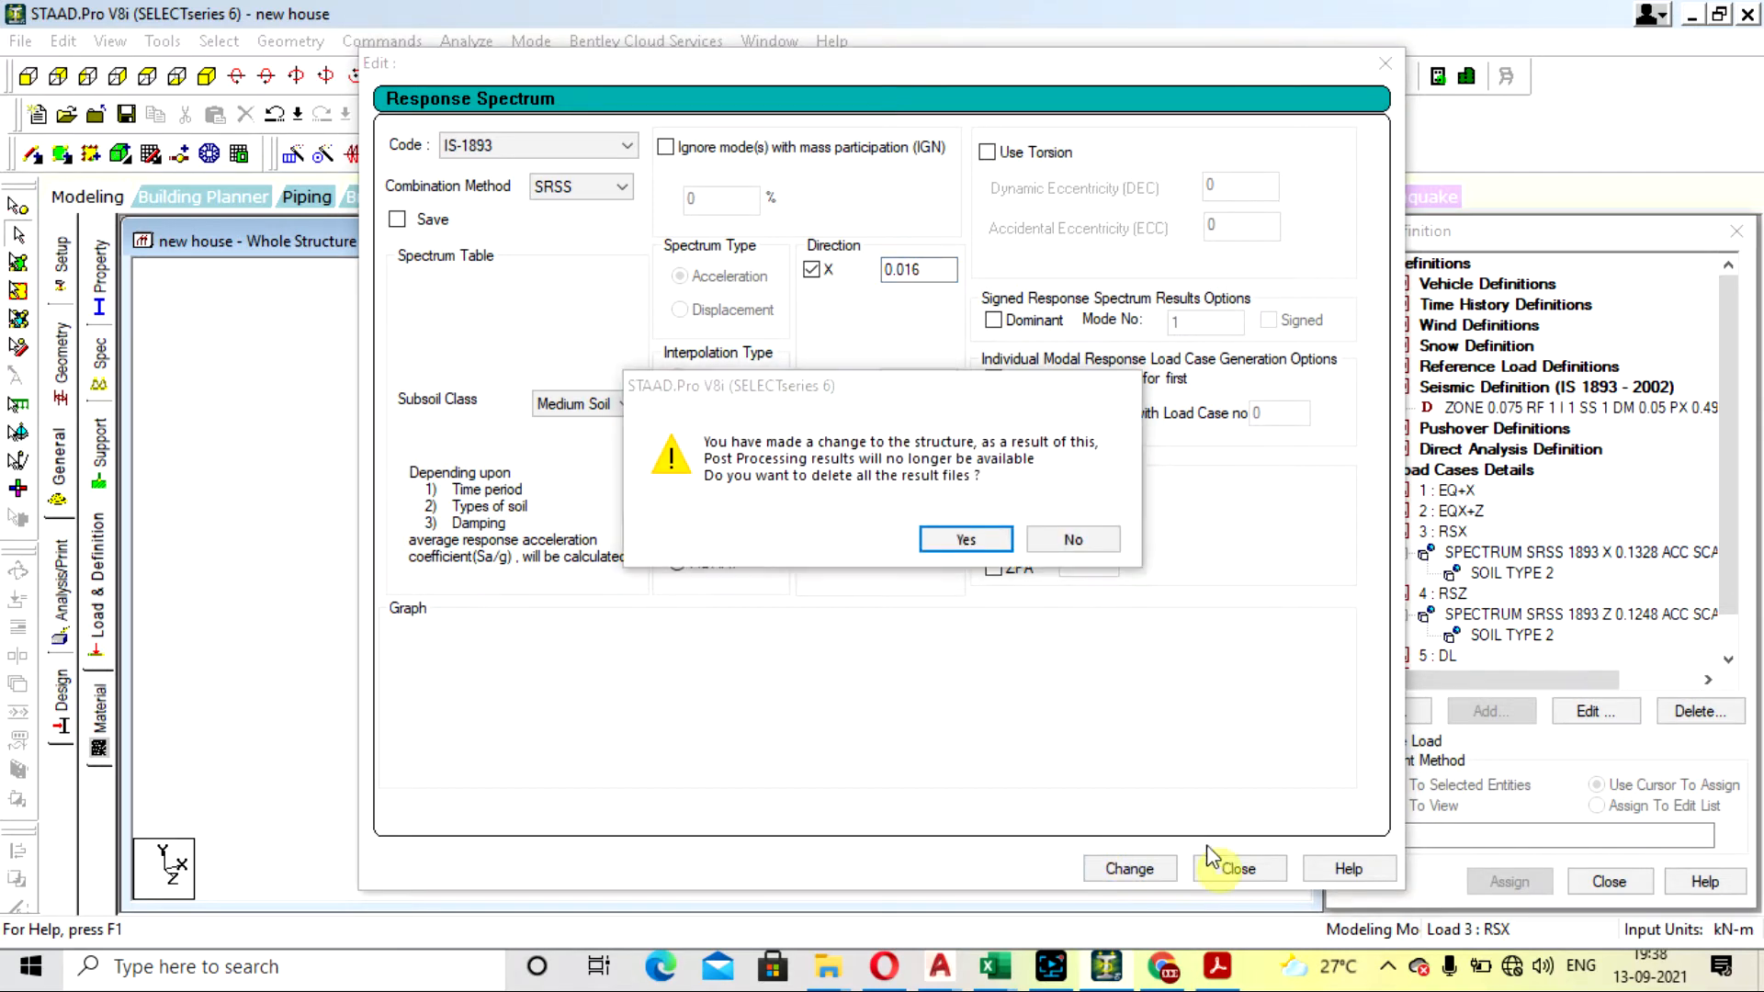
left_click(983, 545)
left_click(1240, 869)
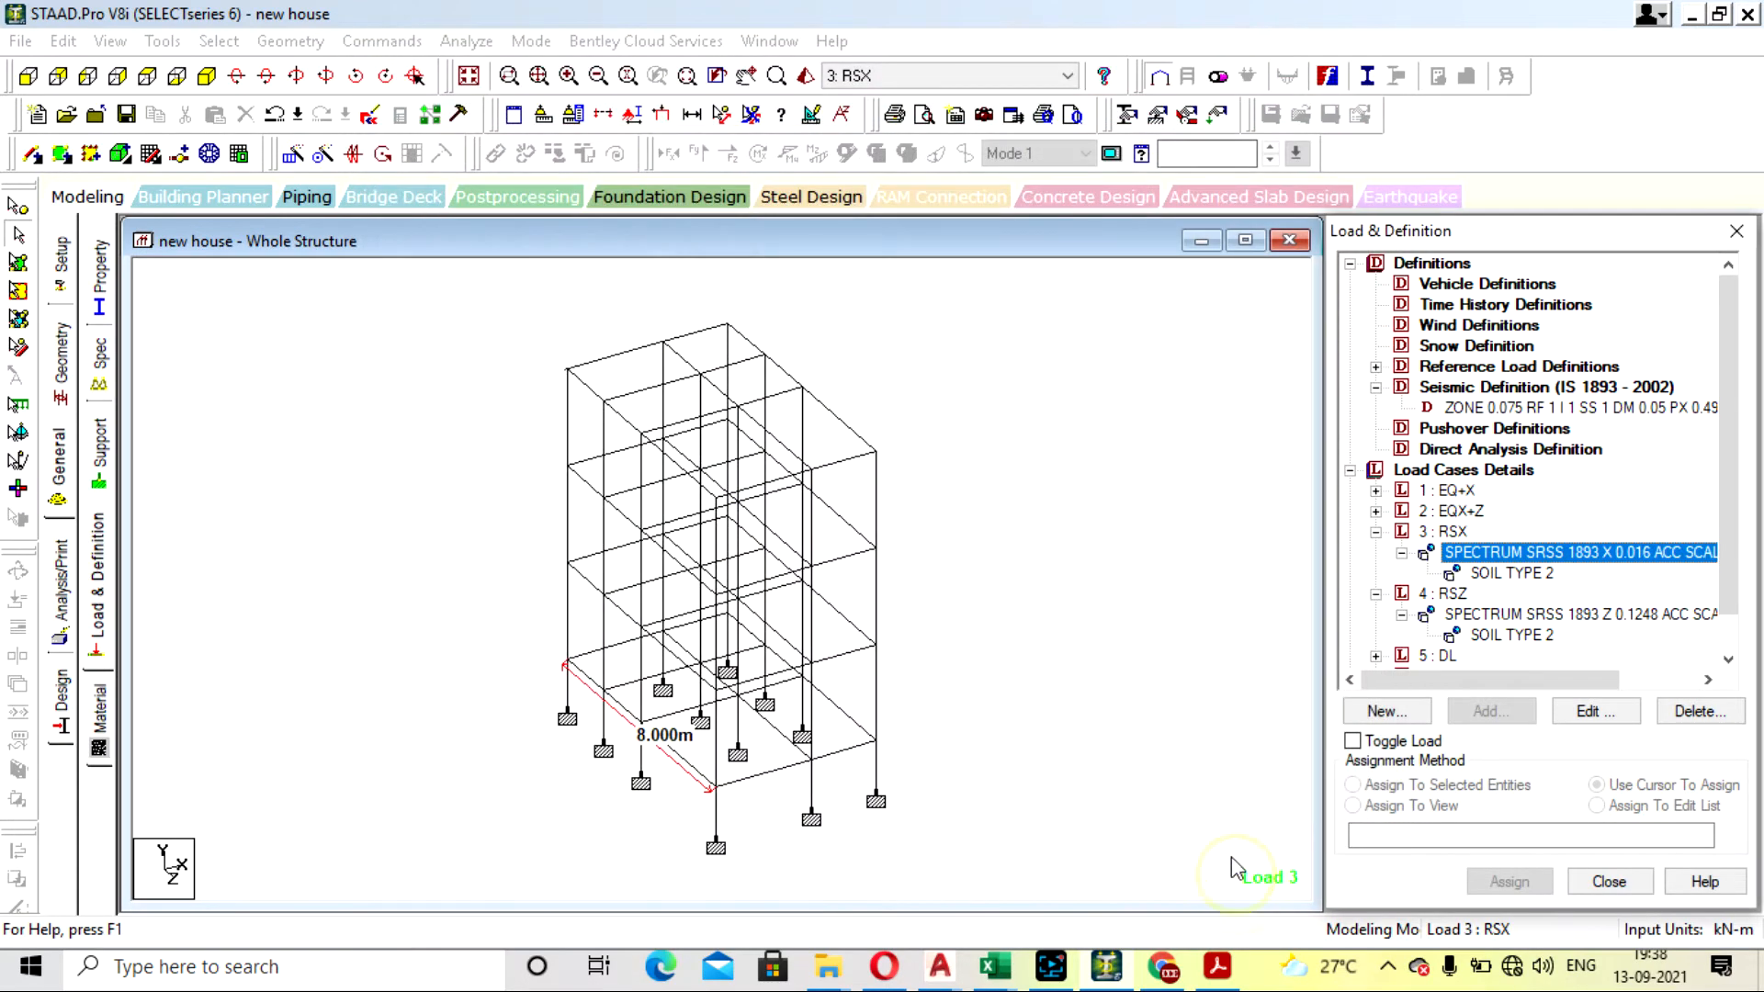
- Save and rerun the analysis, and check the first base shear note's multiplying factor in the output file
left_click(465, 41)
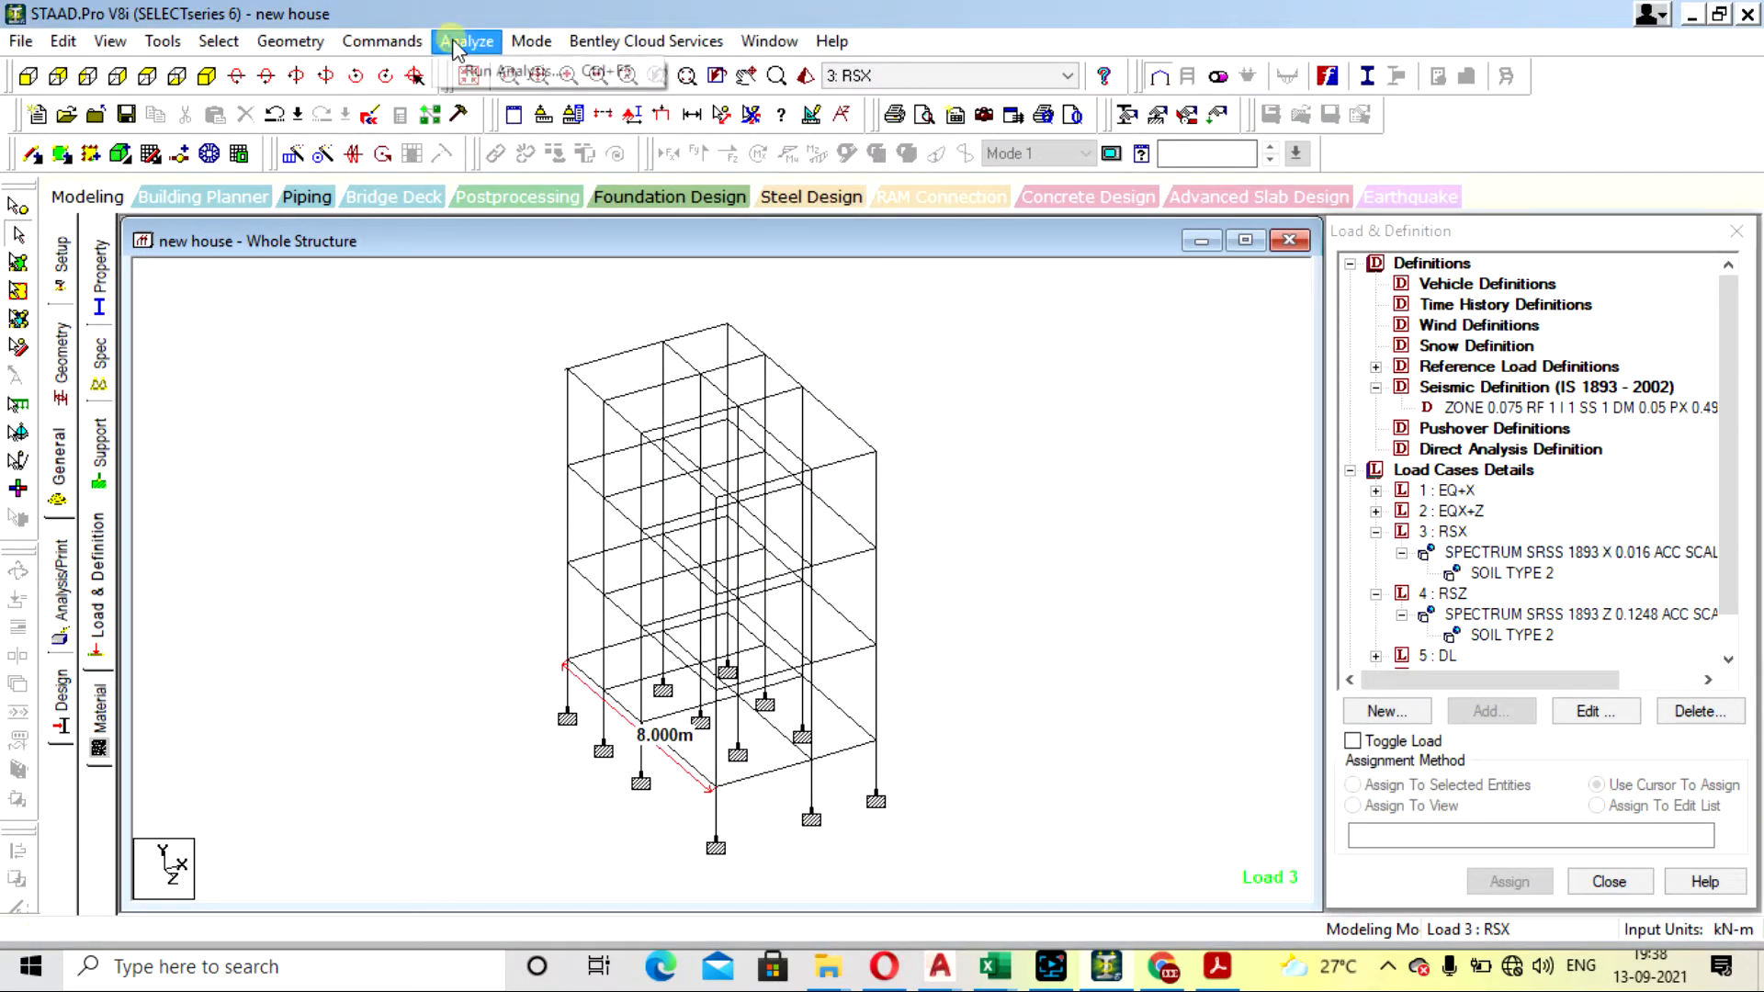
left_click(501, 72)
left_click(724, 514)
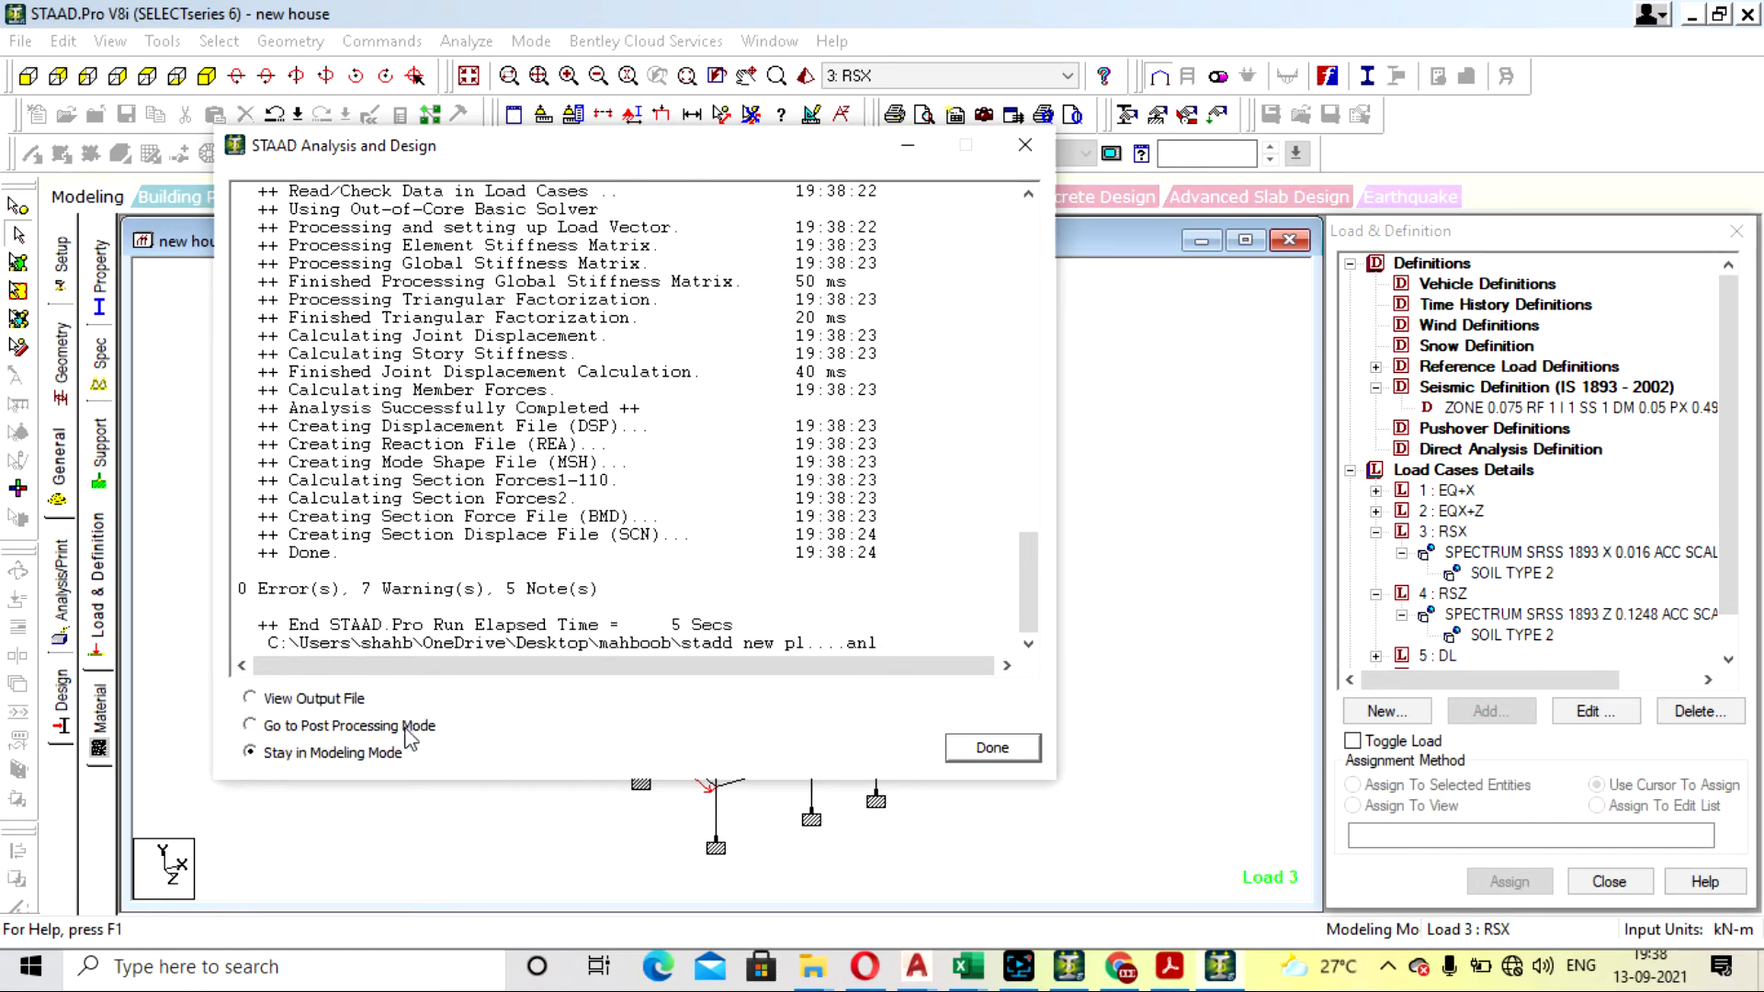
left_click(1031, 752)
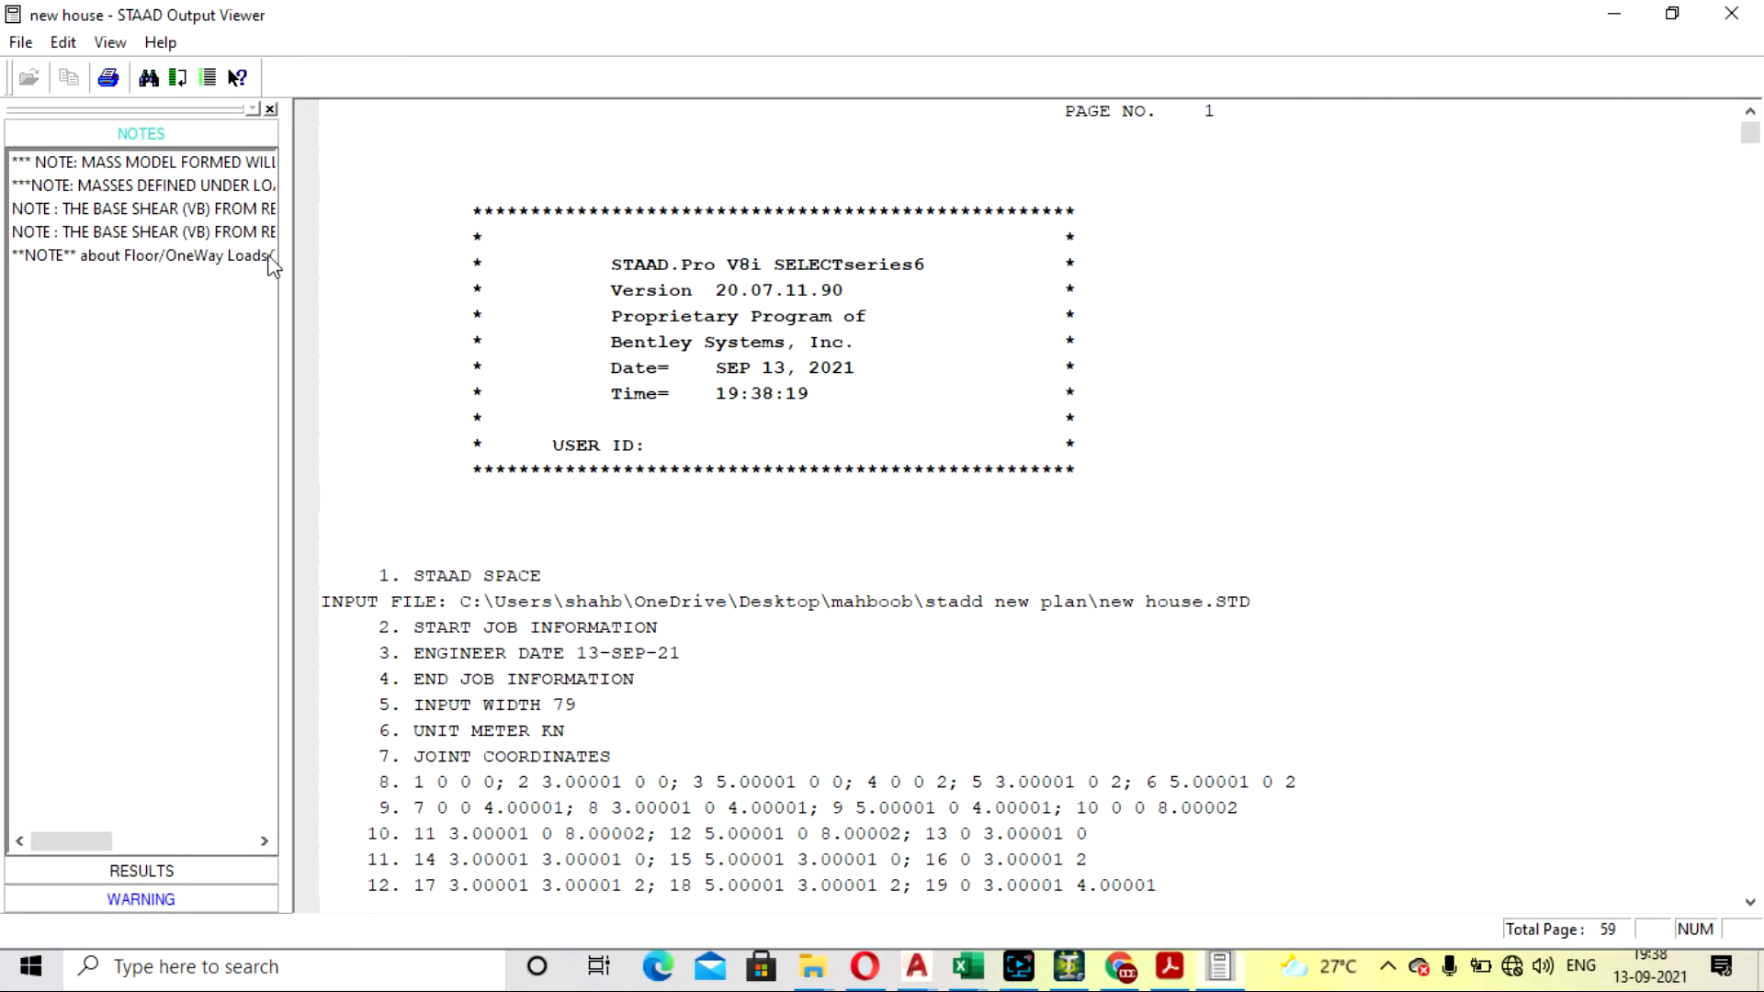
left_click(179, 210)
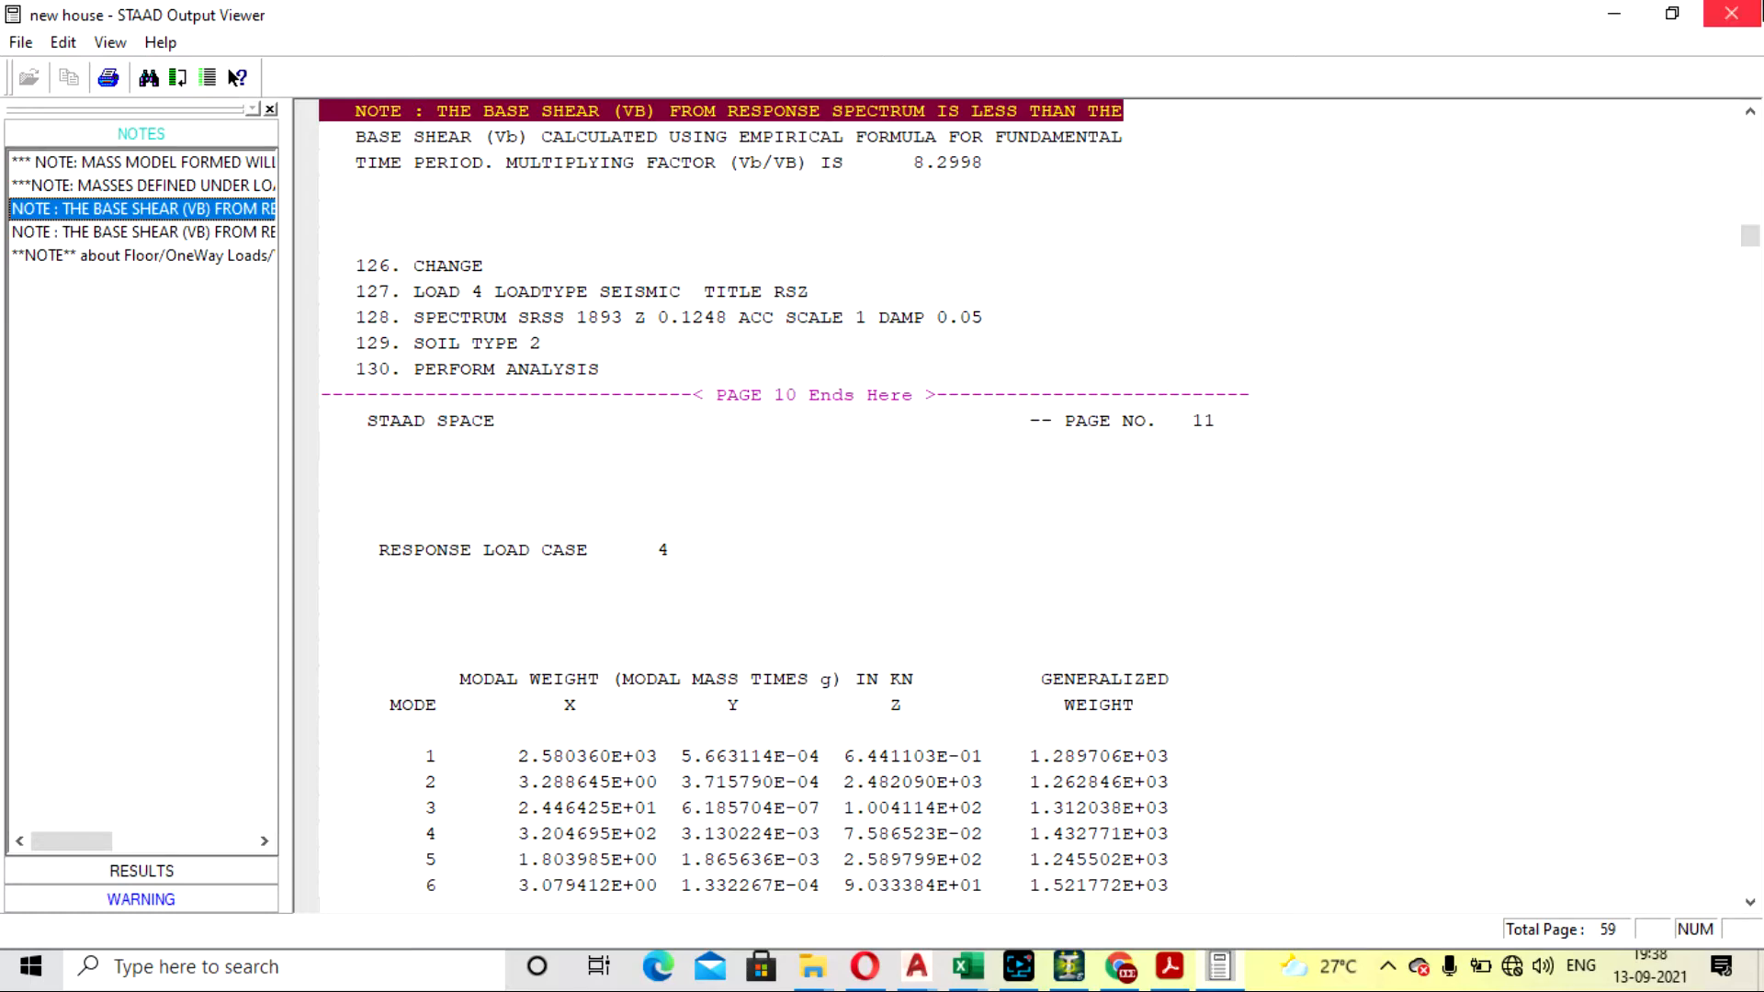
left_click(1730, 13)
- Set the X direction factor of load case RSX's response spectrum back to 0.1328, accepting deletion of the result files
double_click(1525, 552)
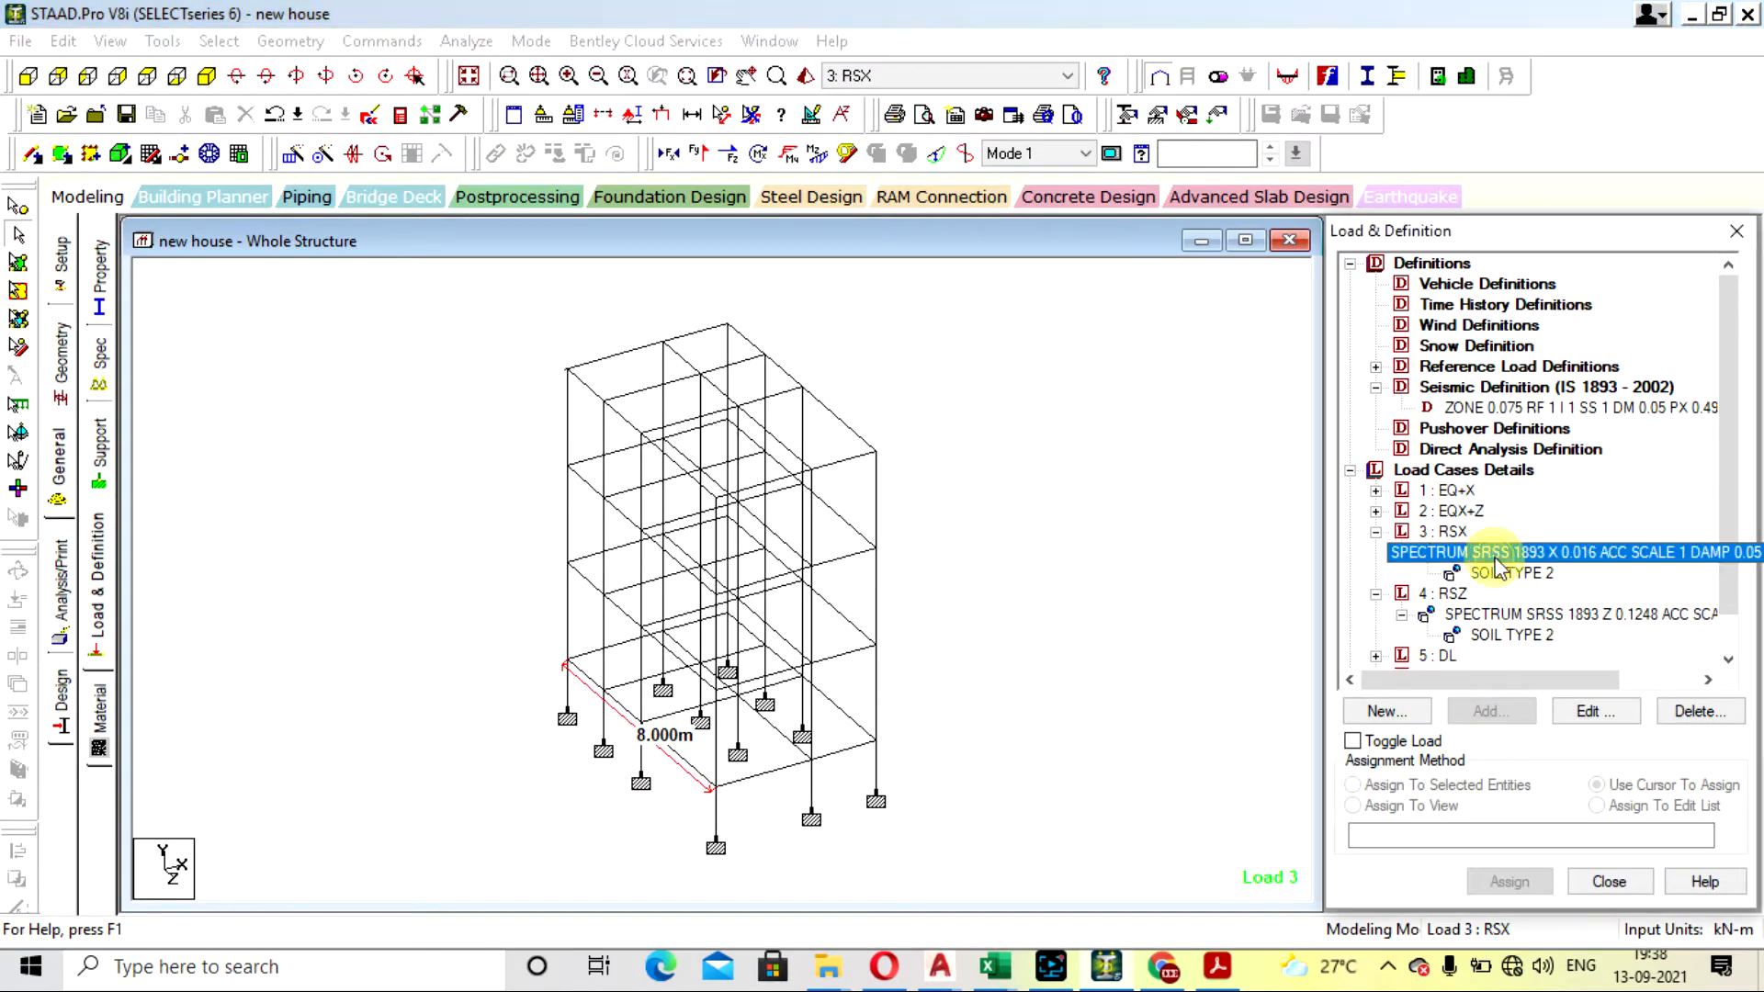
left_click(948, 271)
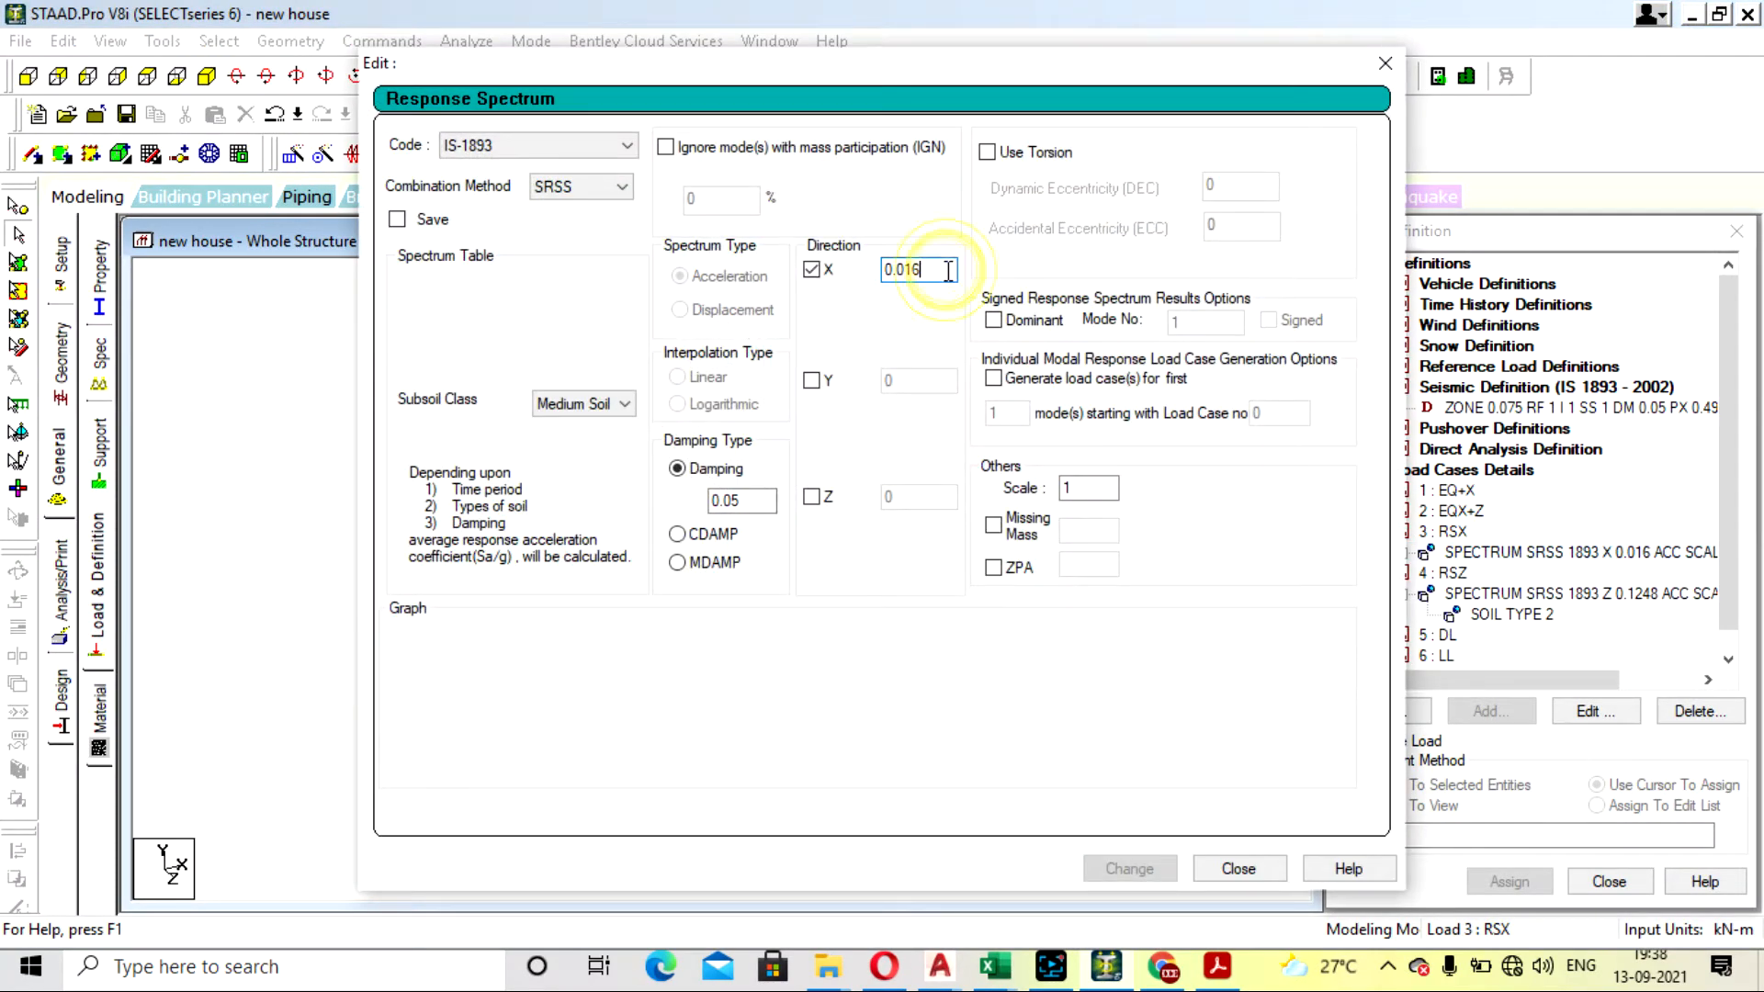
key("BackSpace")
key("BackSpace")
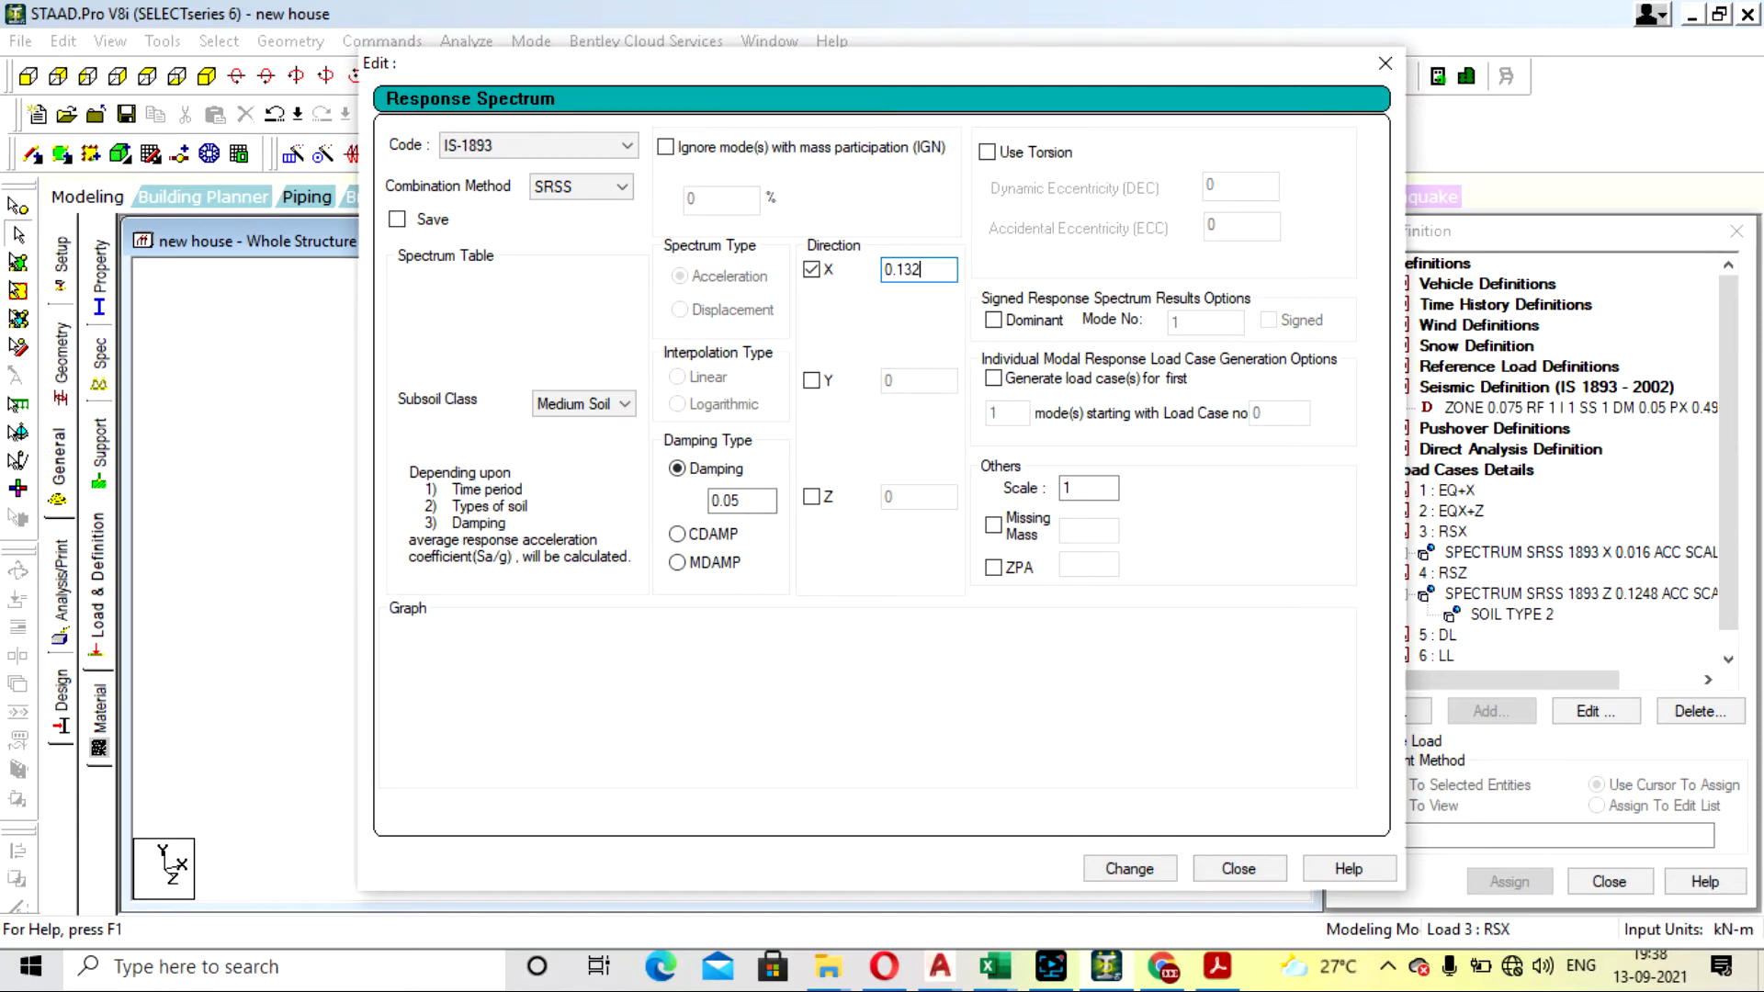
left_click(1129, 868)
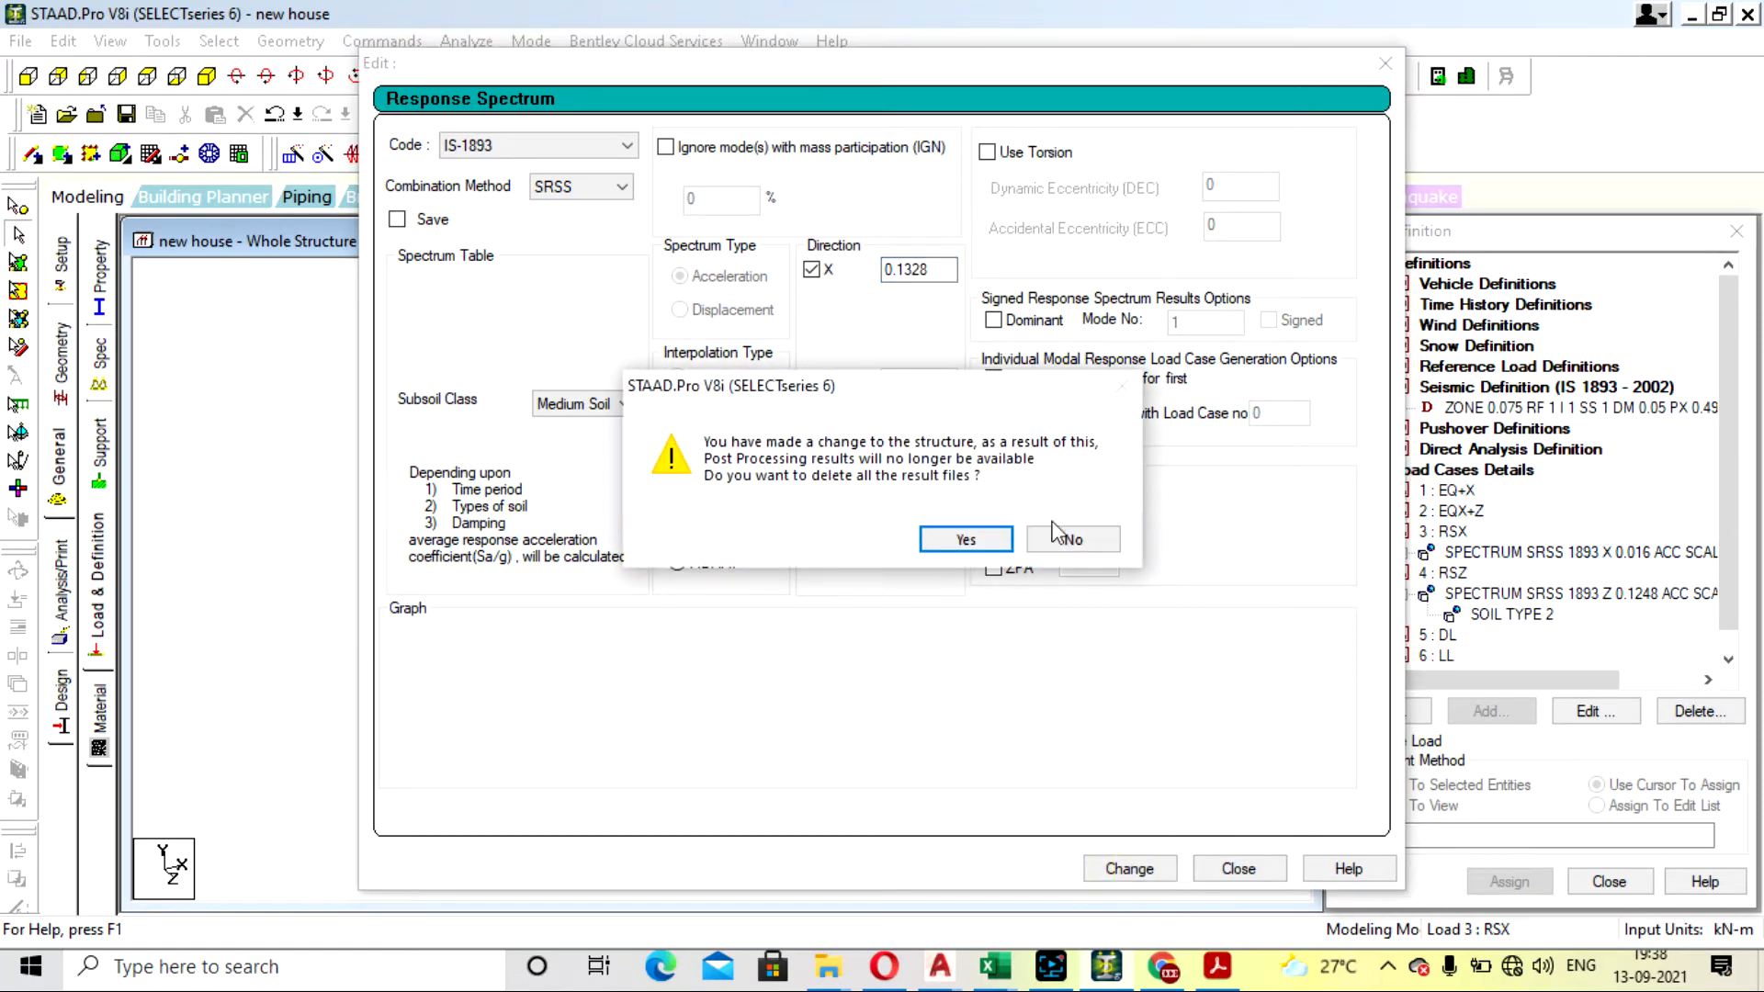
left_click(965, 538)
left_click(1238, 868)
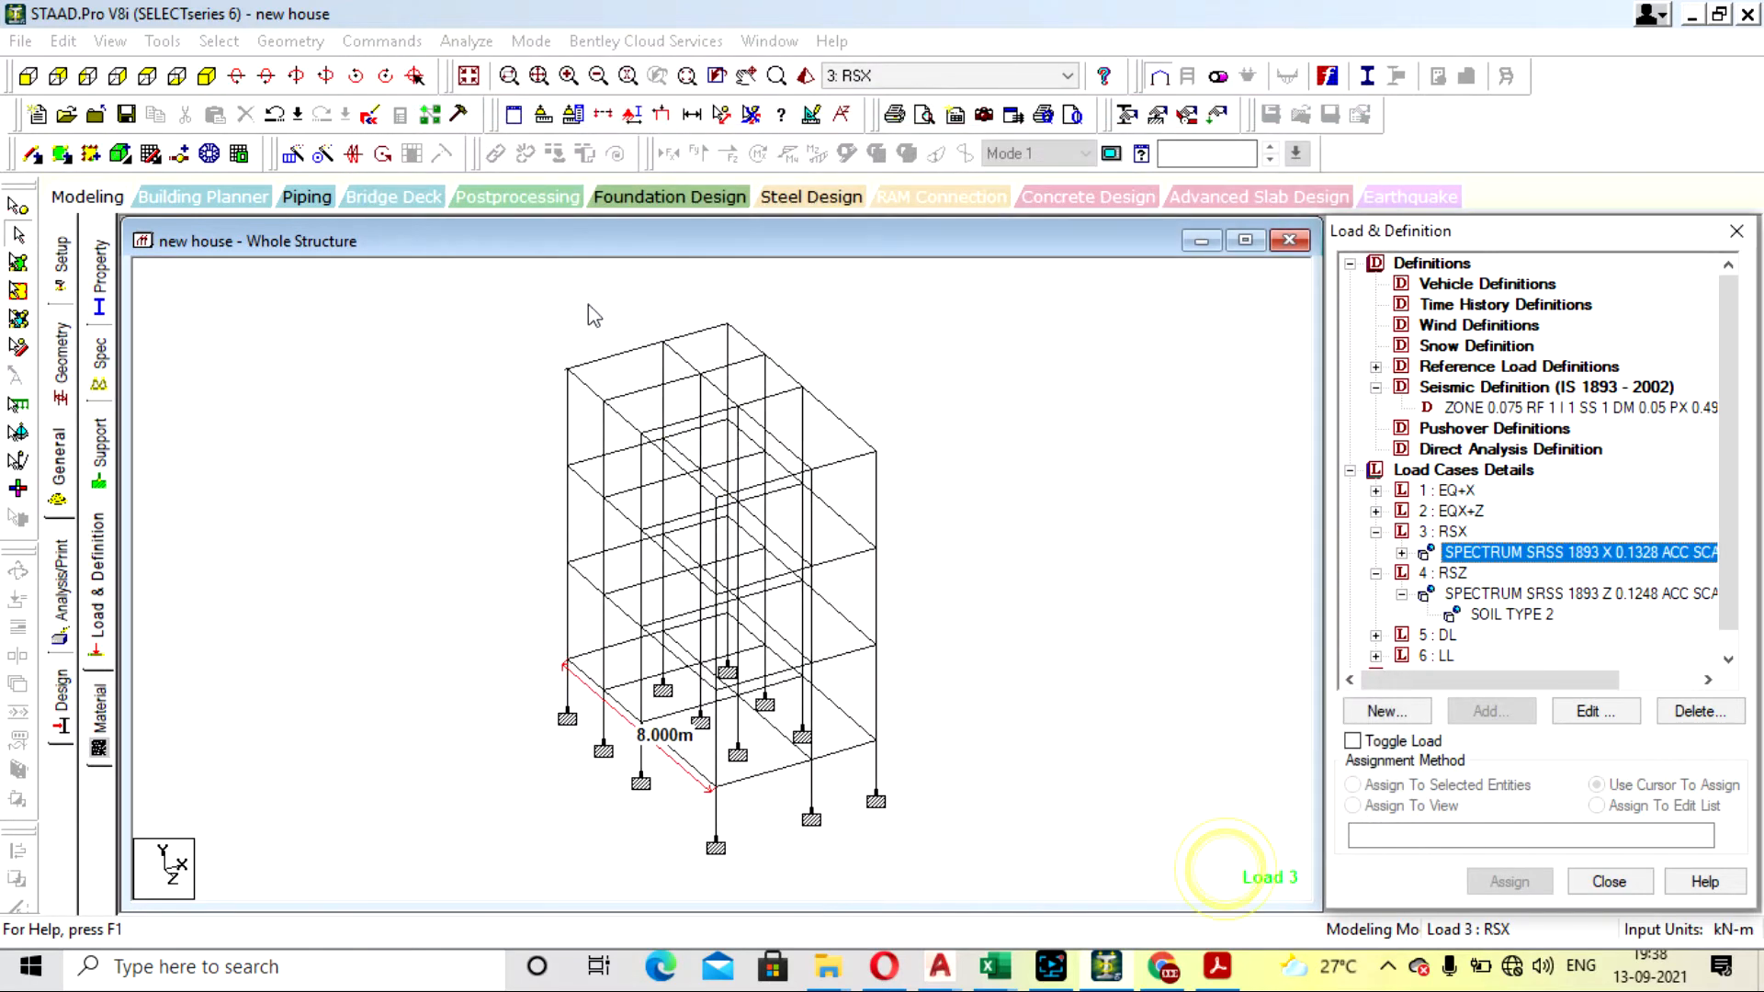
- Save the restored RSX factor, rerun the analysis and view the new output file
left_click(467, 40)
left_click(501, 67)
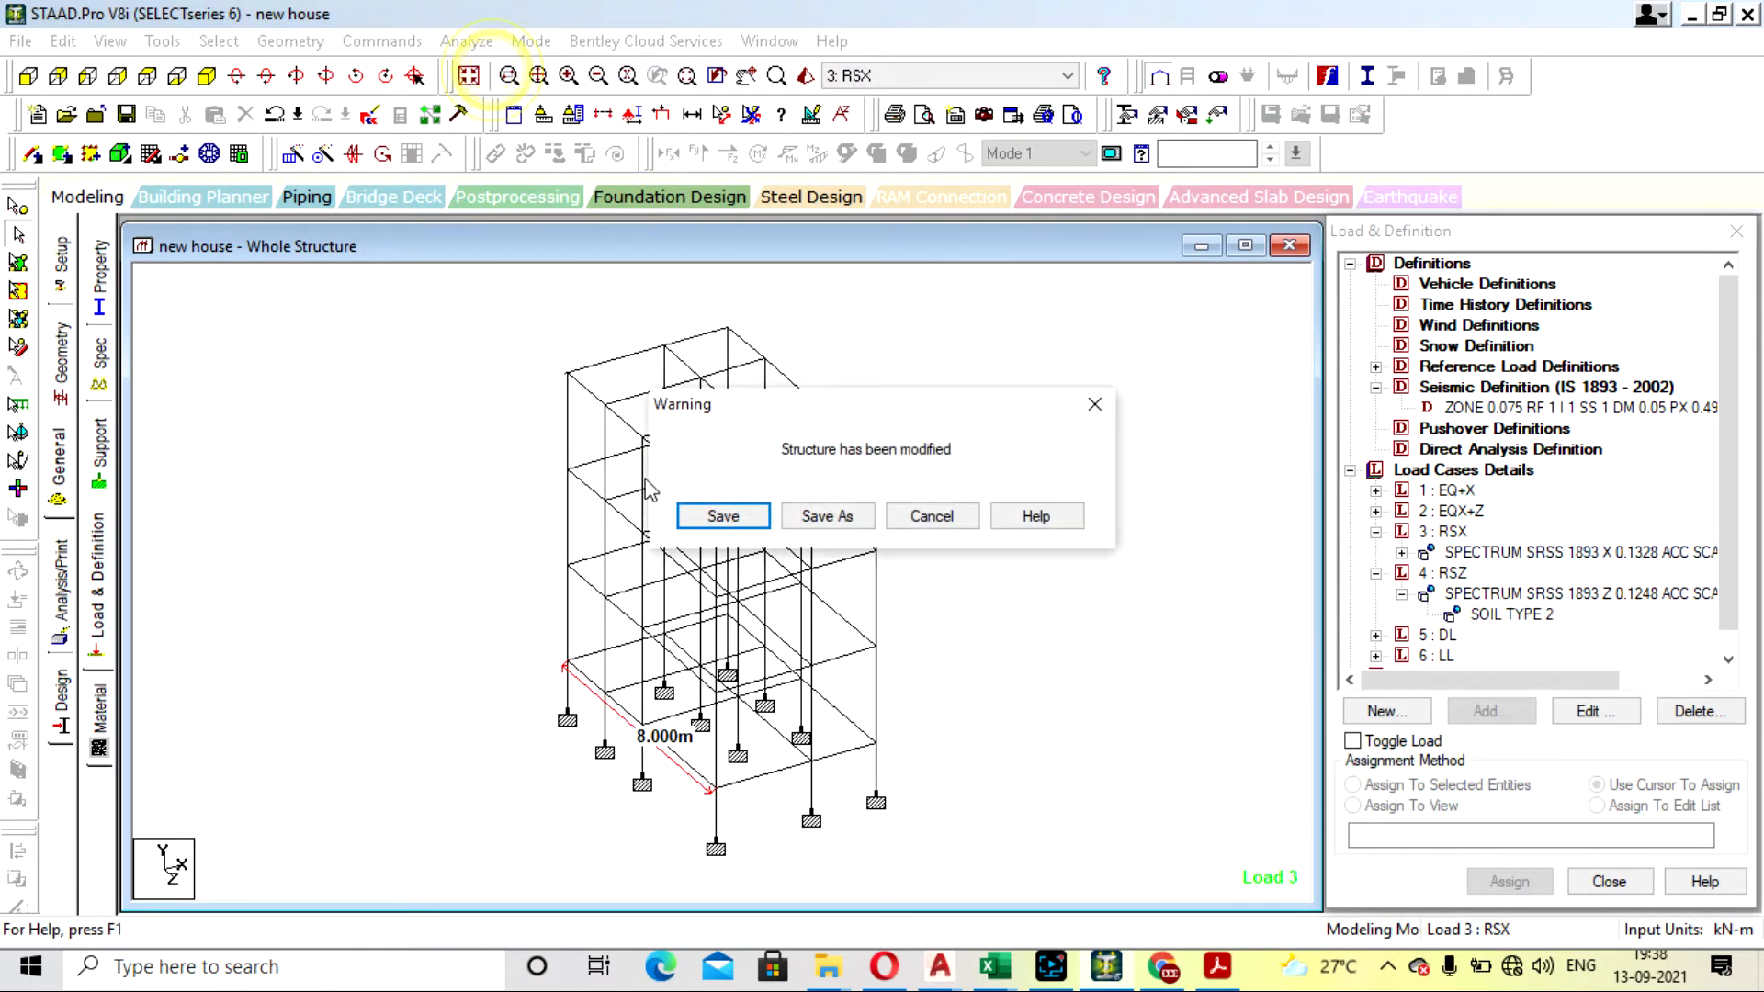
left_click(714, 516)
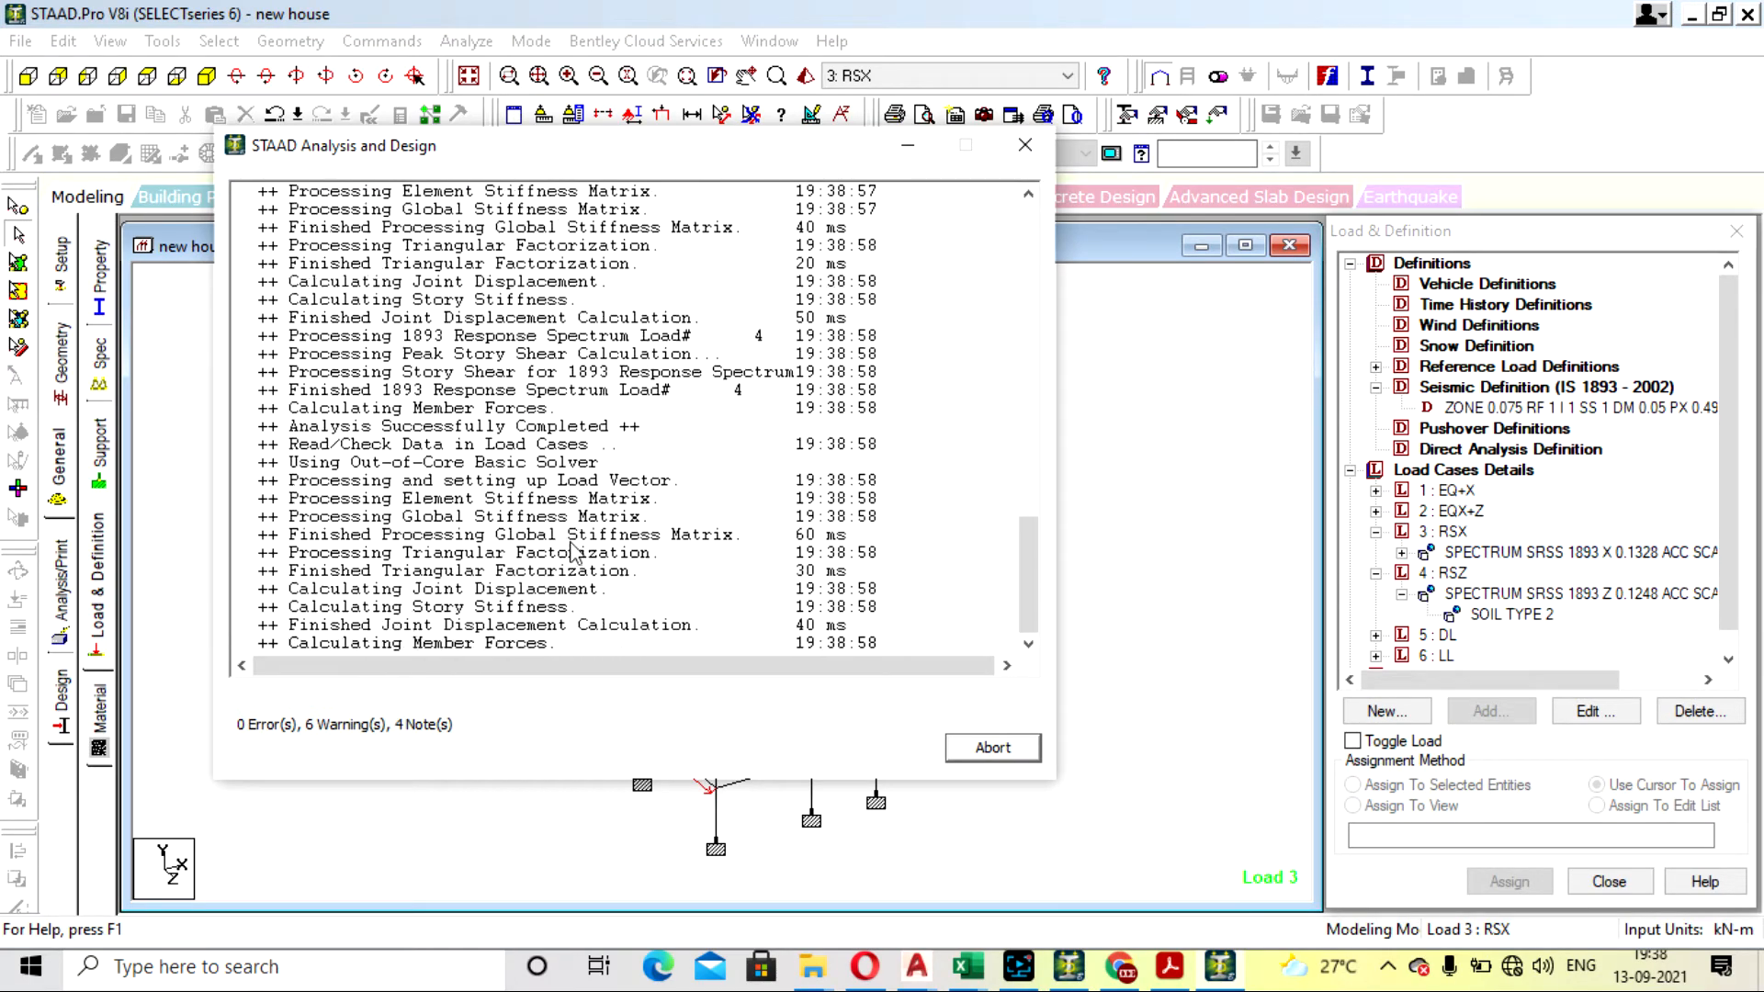
left_click(280, 698)
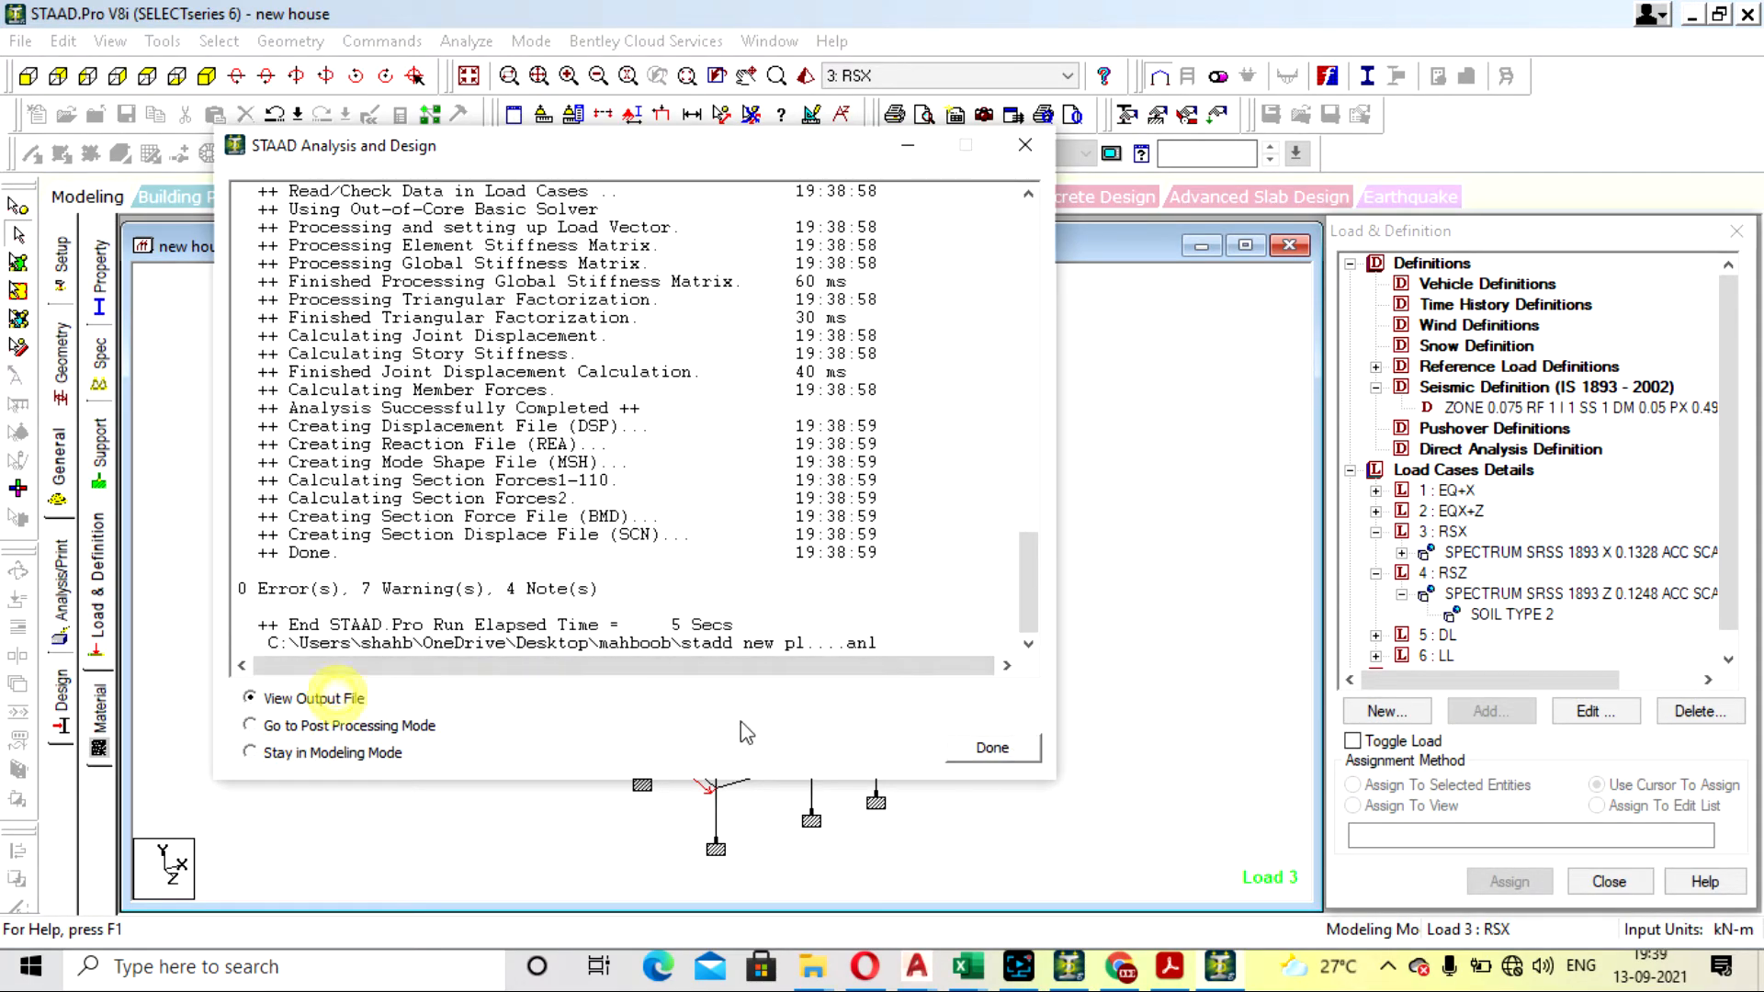
left_click(988, 749)
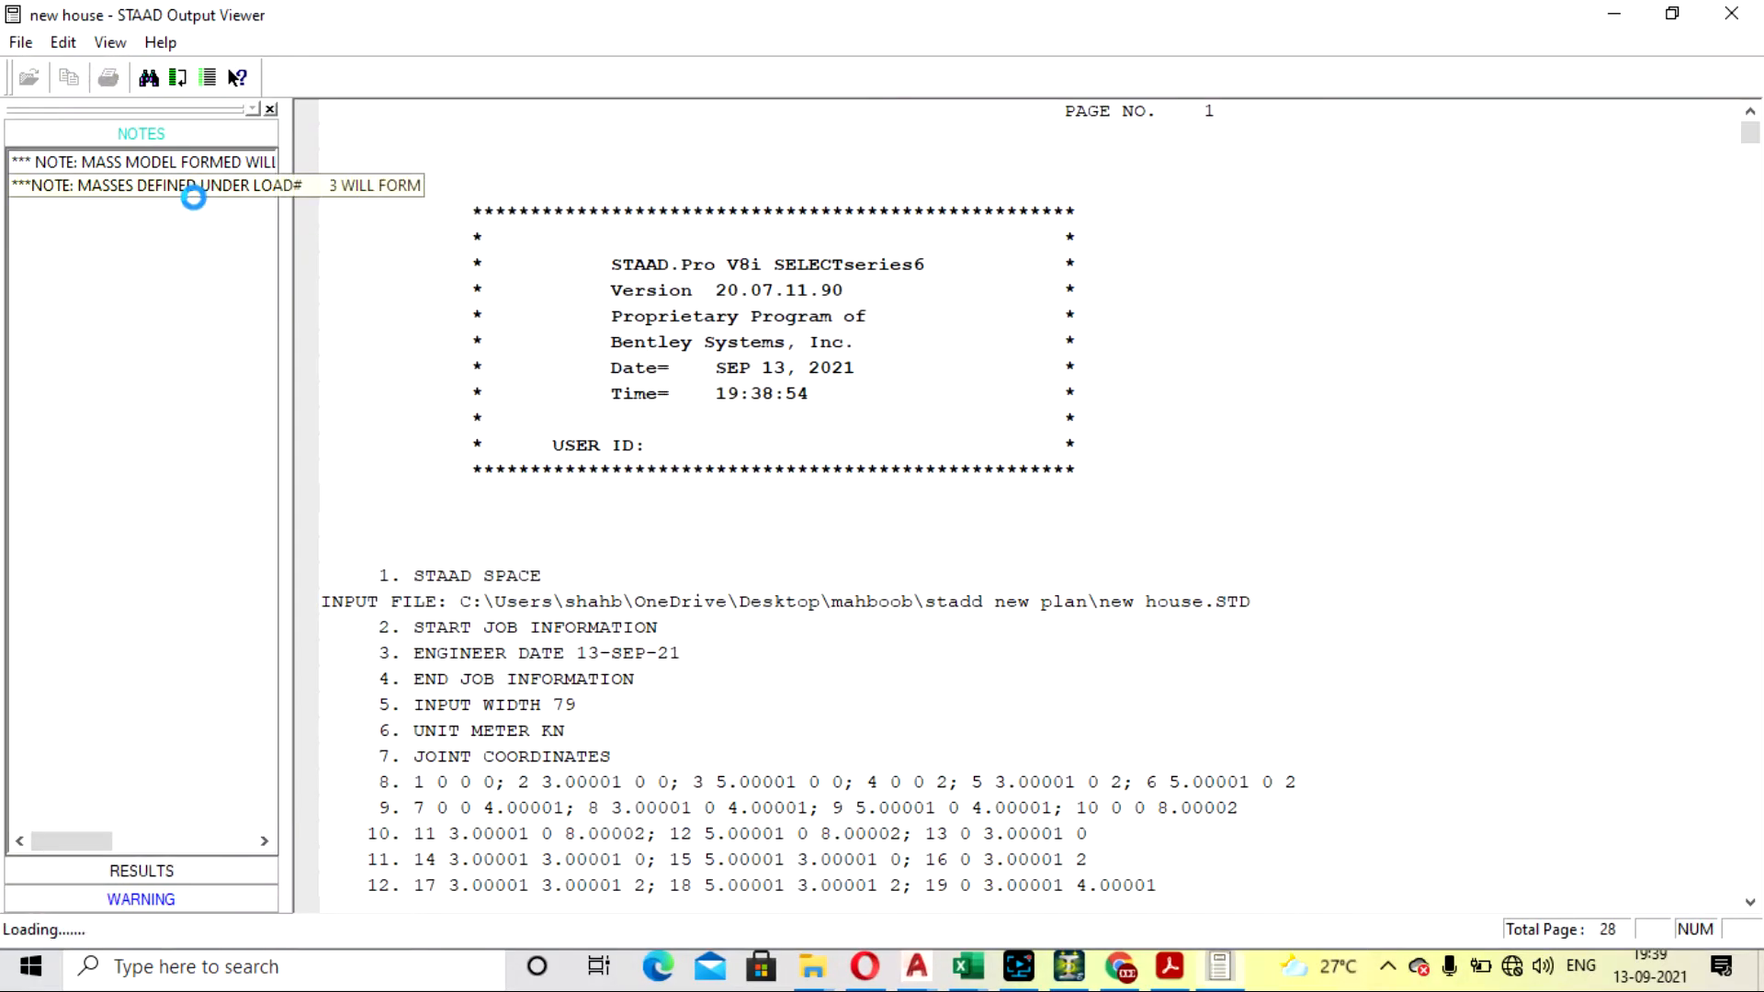
- Check the base shear note's multiplying factor together with the shear totals and warnings above it
left_click(197, 208)
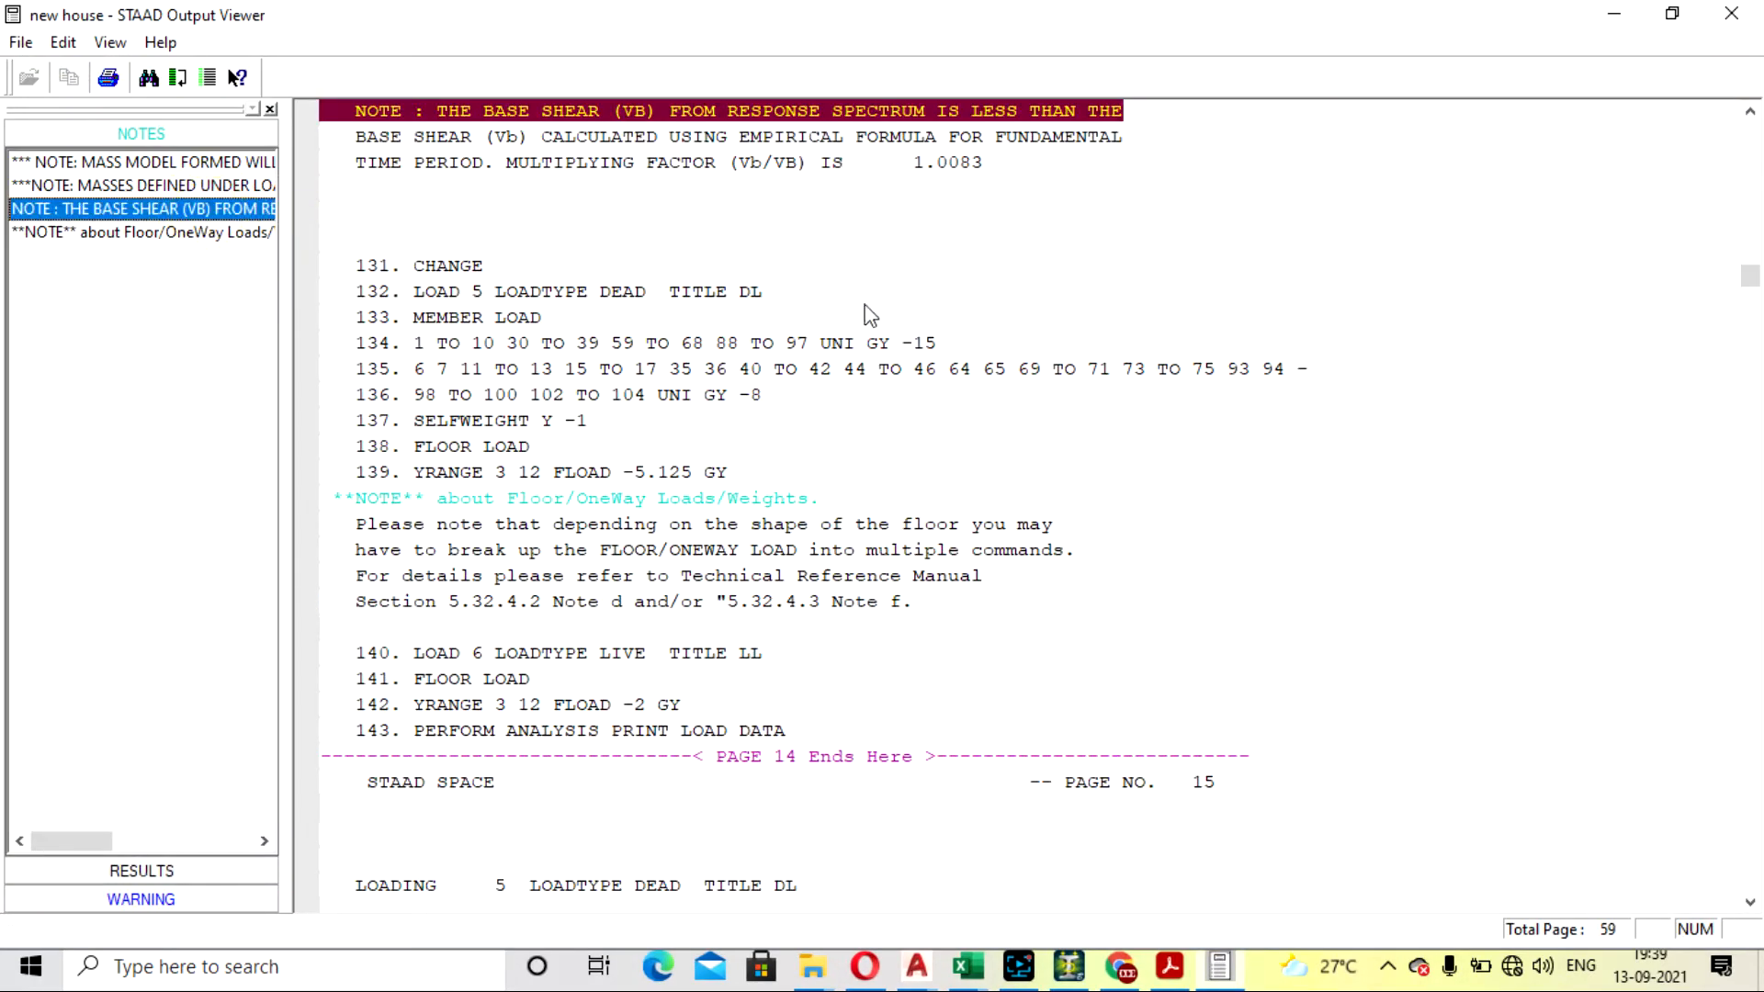
scroll(1084, 268, "up", 6)
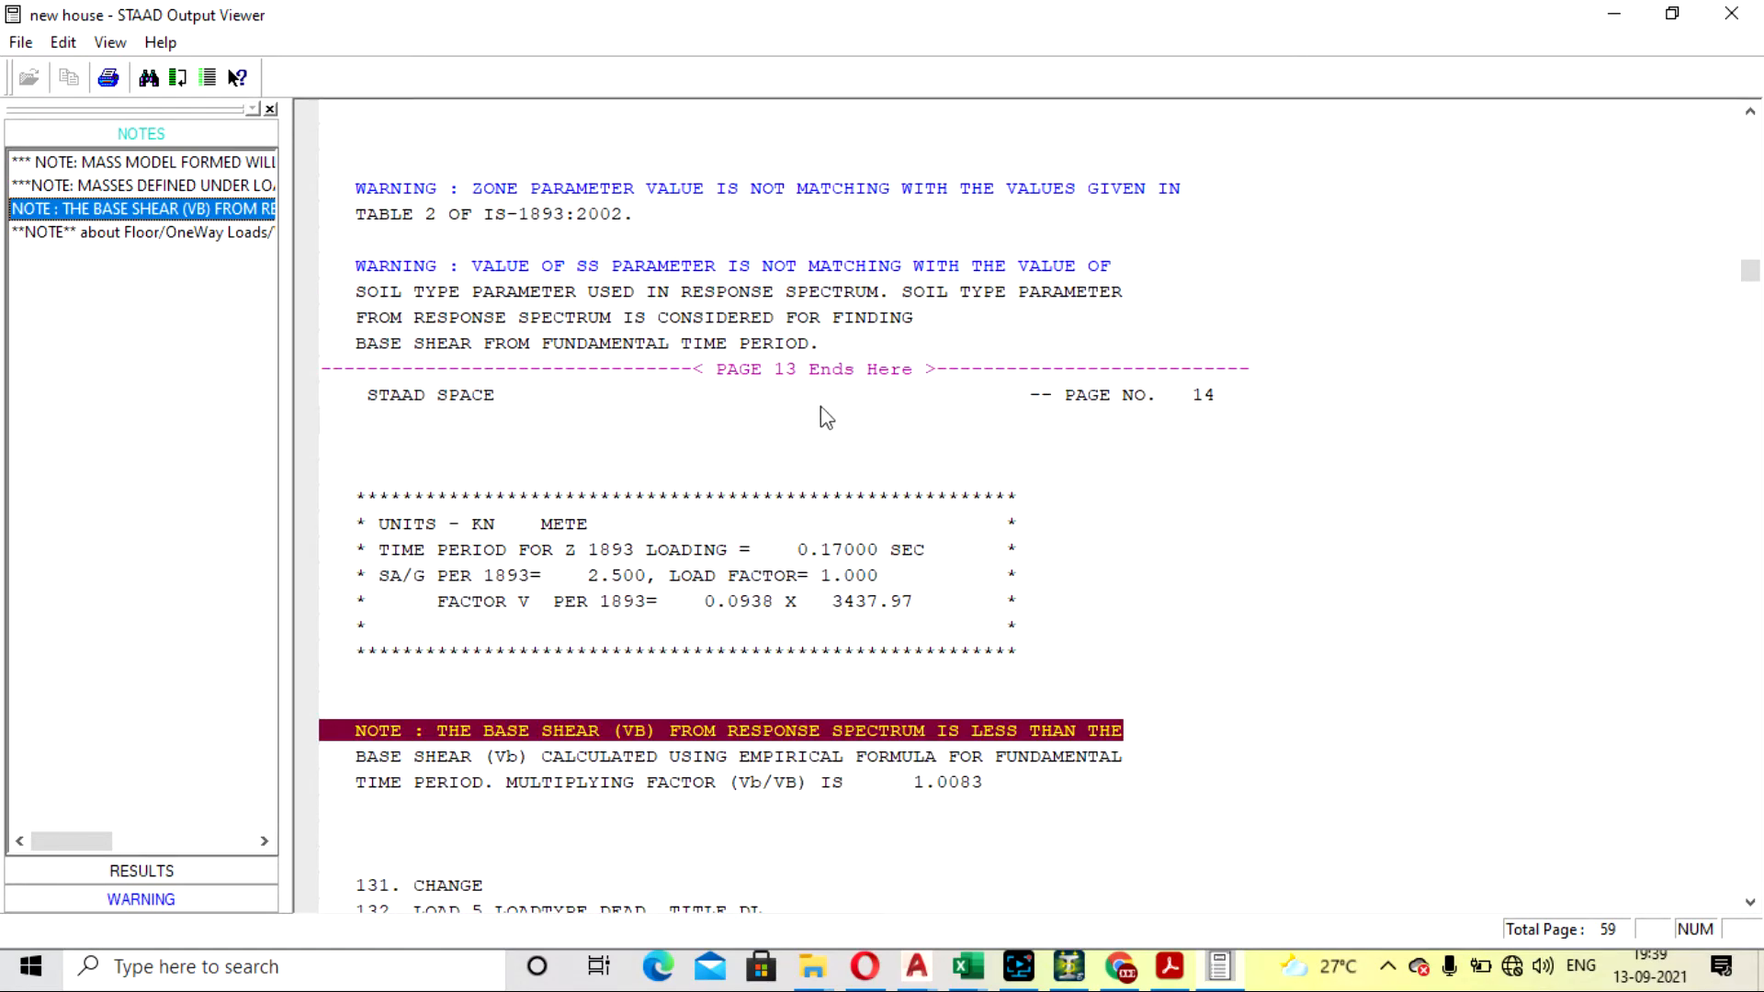
scroll(939, 423, "up", 2)
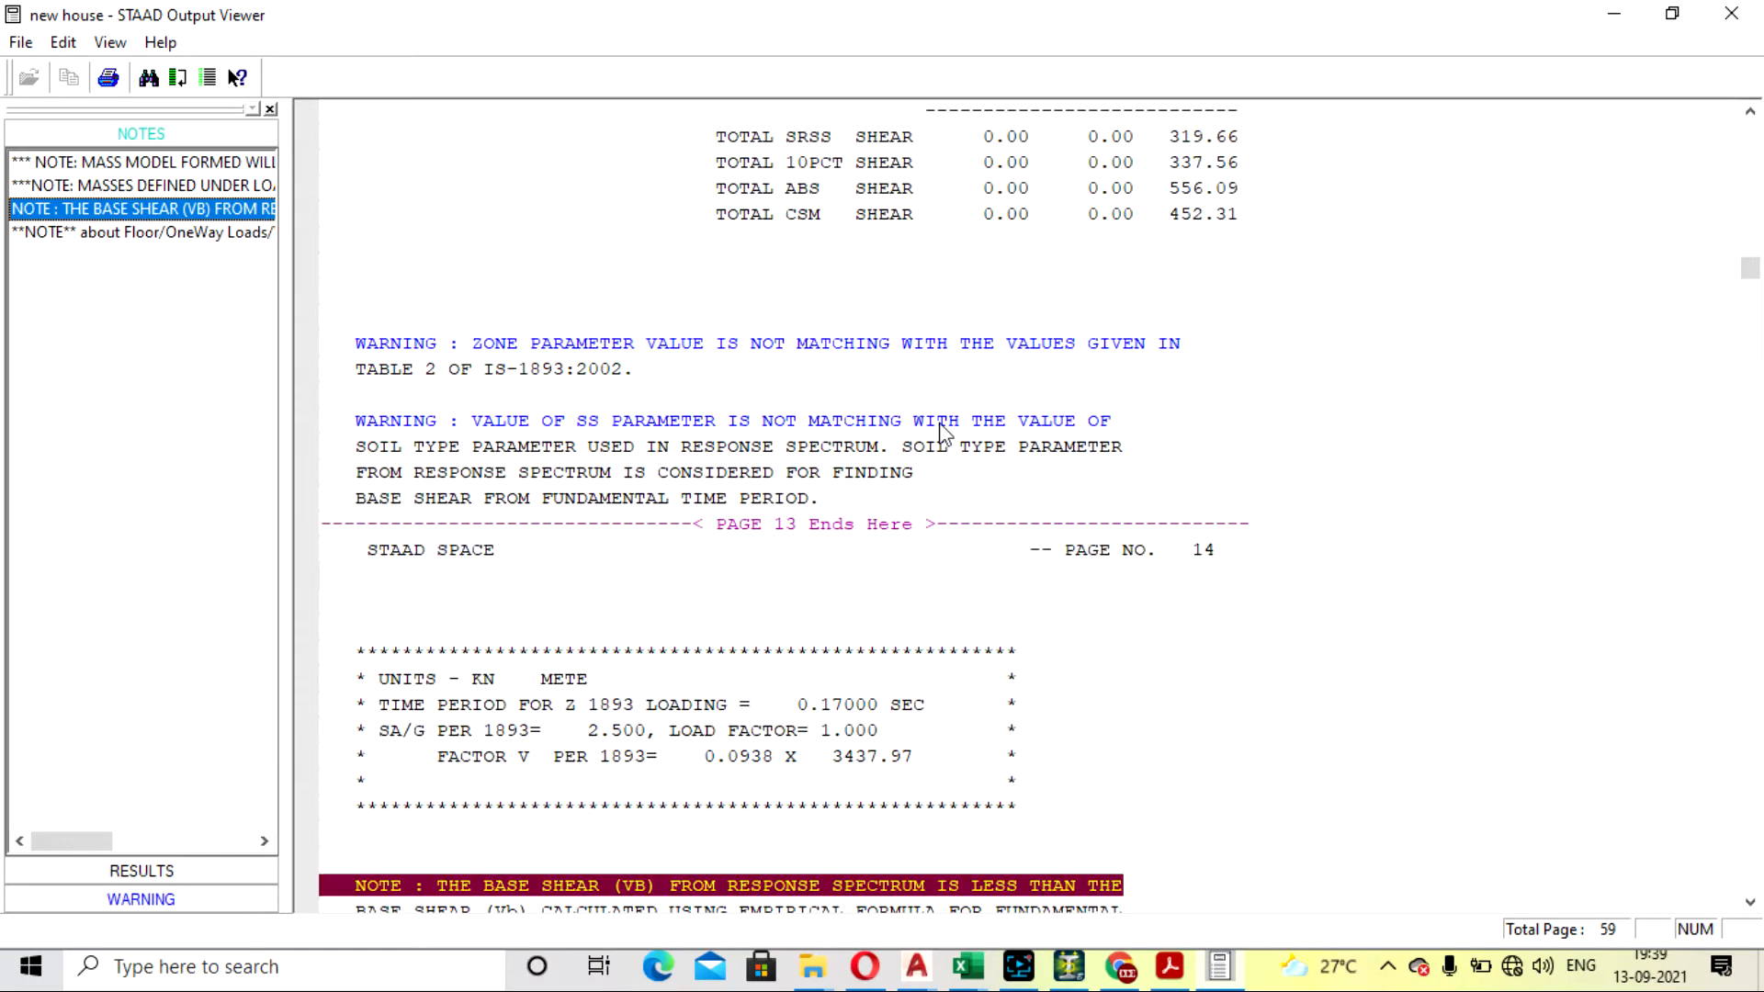
scroll(939, 404, "down", 2)
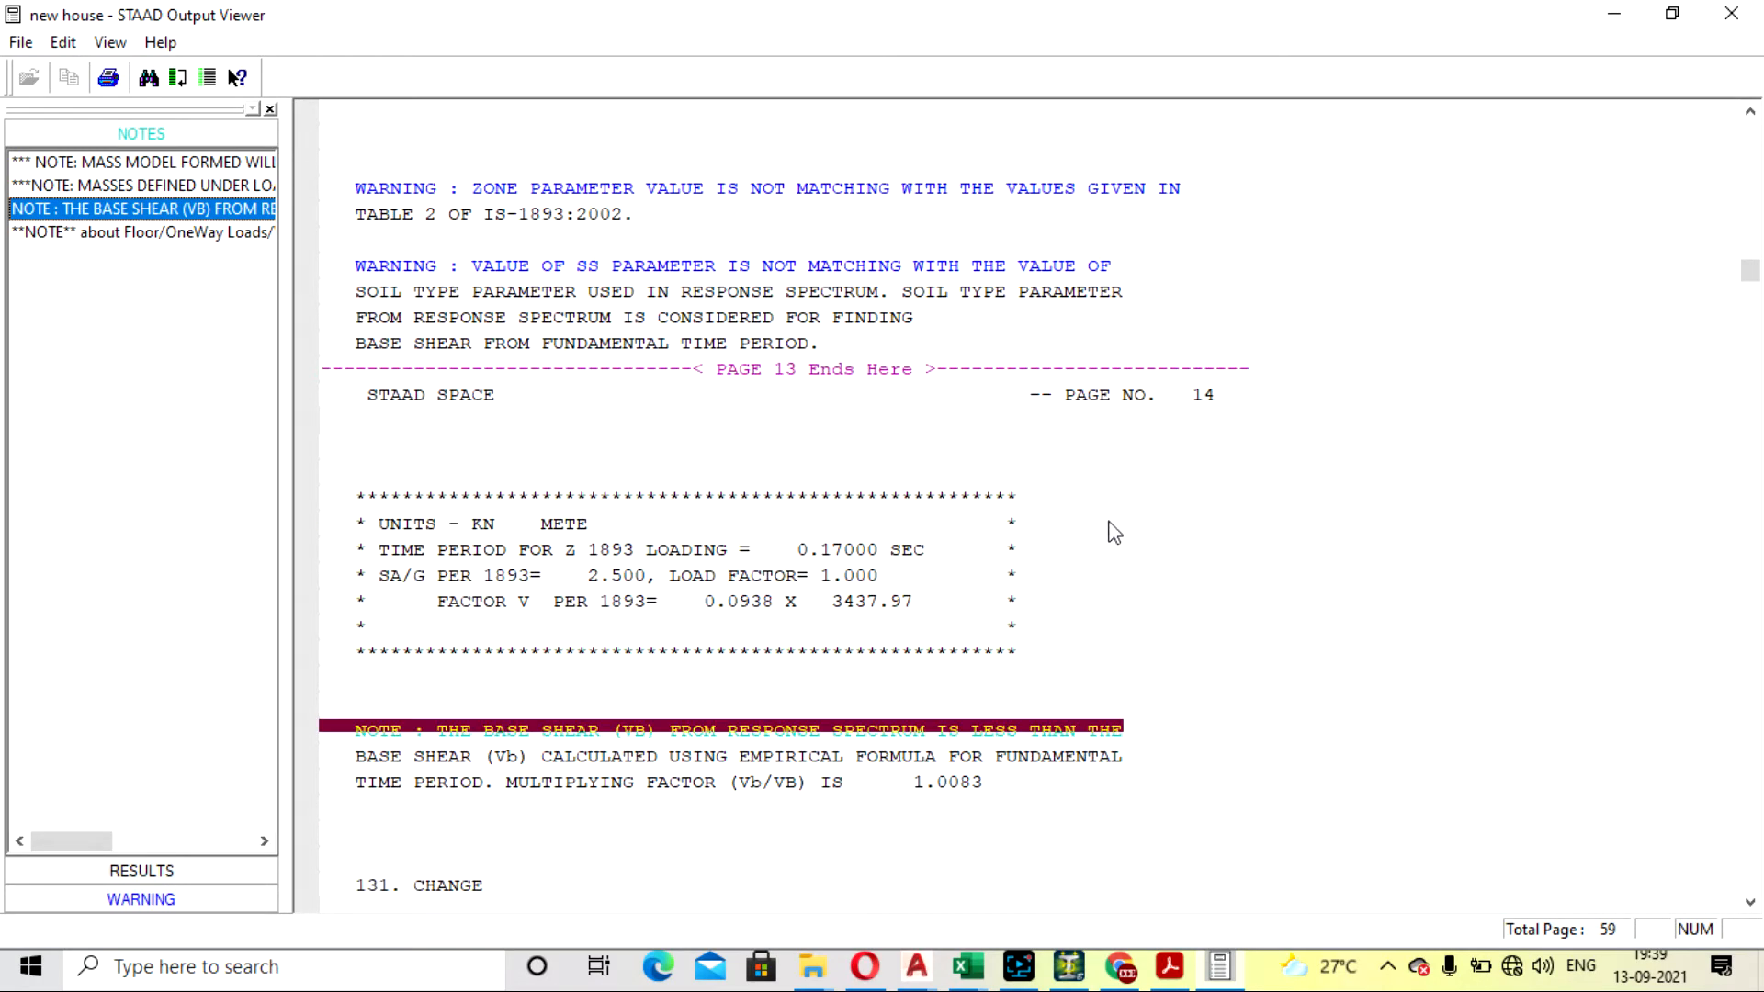
- Examine the Z direction mass participation, base shear table, modal base actions and spectral accelerations for each mode in the output file
scroll(1114, 532, "up", 3)
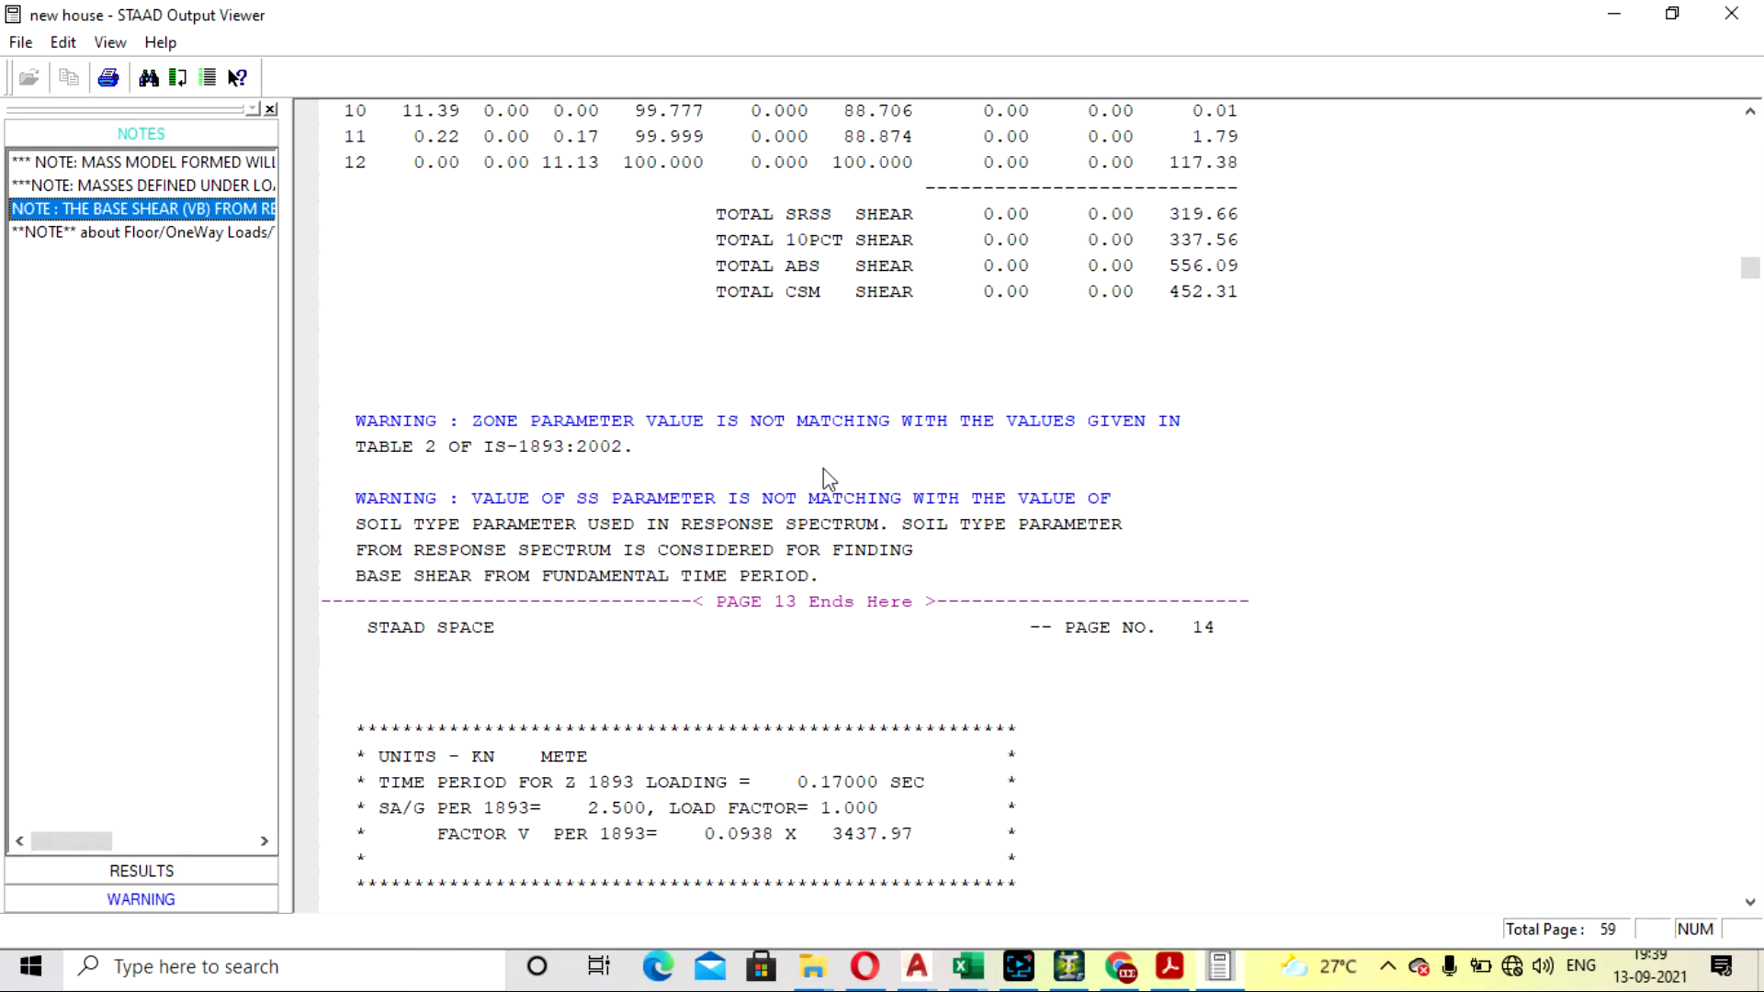
scroll(827, 473, "up", 6)
scroll(822, 464, "up", 4)
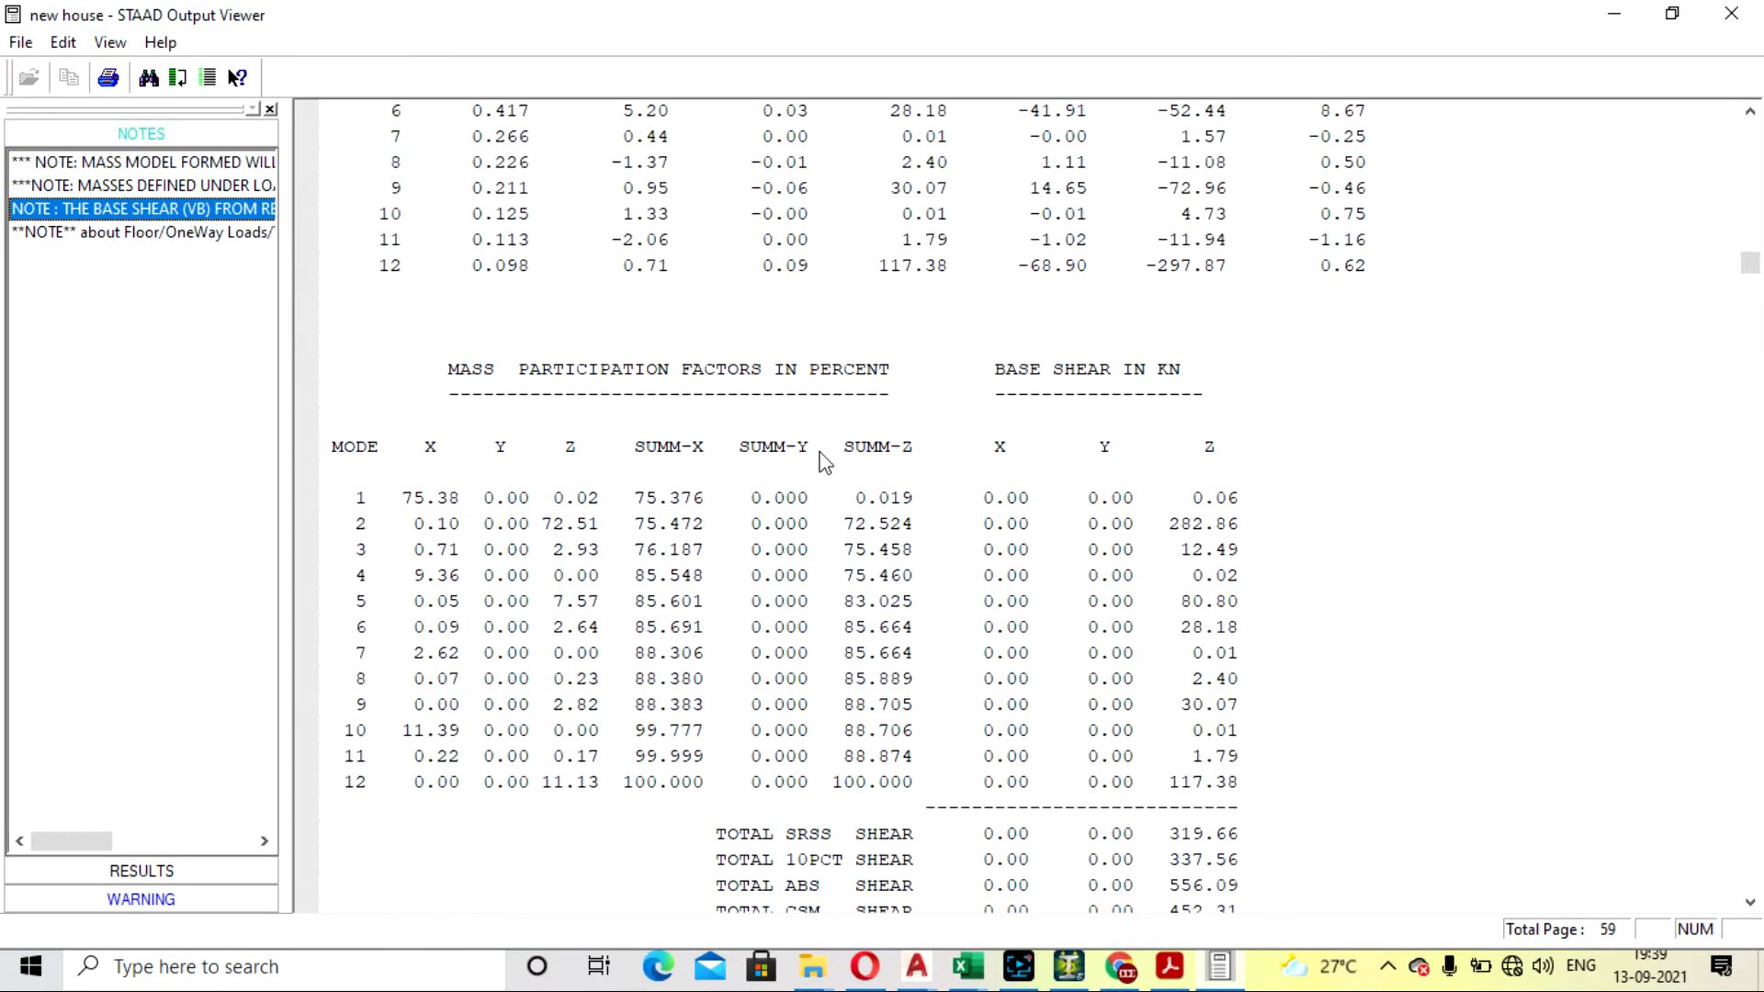
scroll(906, 394, "up", 9)
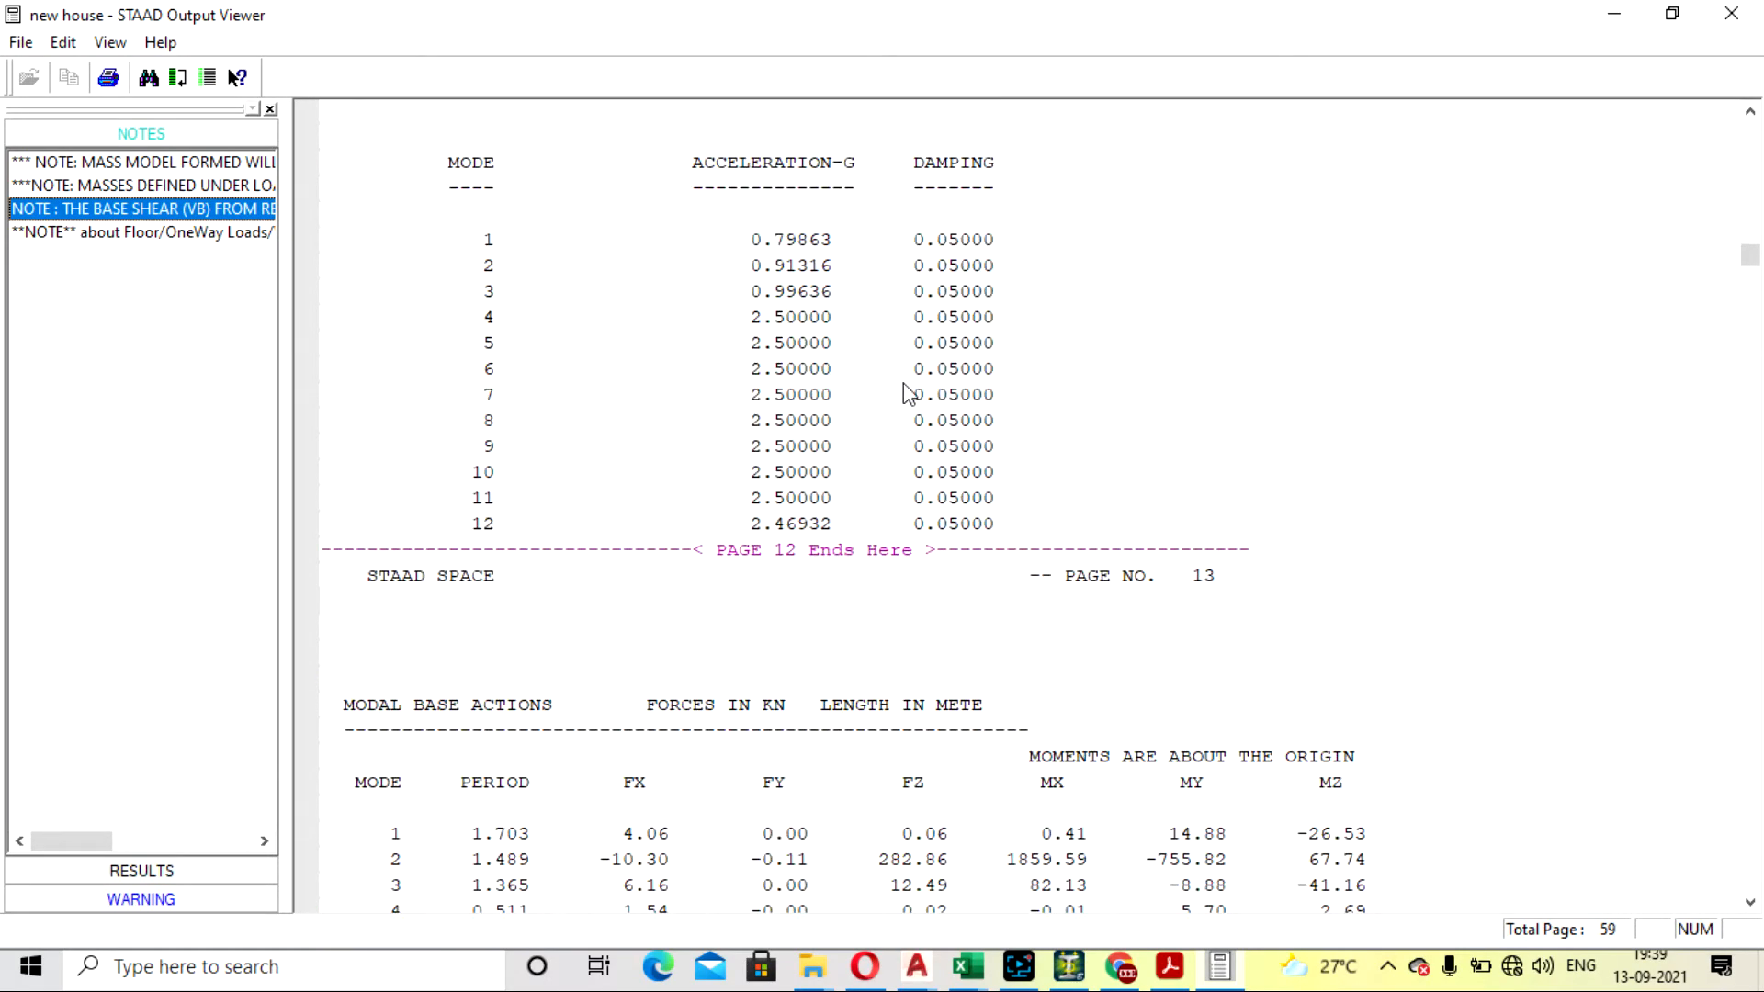
scroll(839, 327, "down", 6)
- Review the floor/one-way load note and the base shear note with its Z loading time period block, and close the output file
left_click(193, 231)
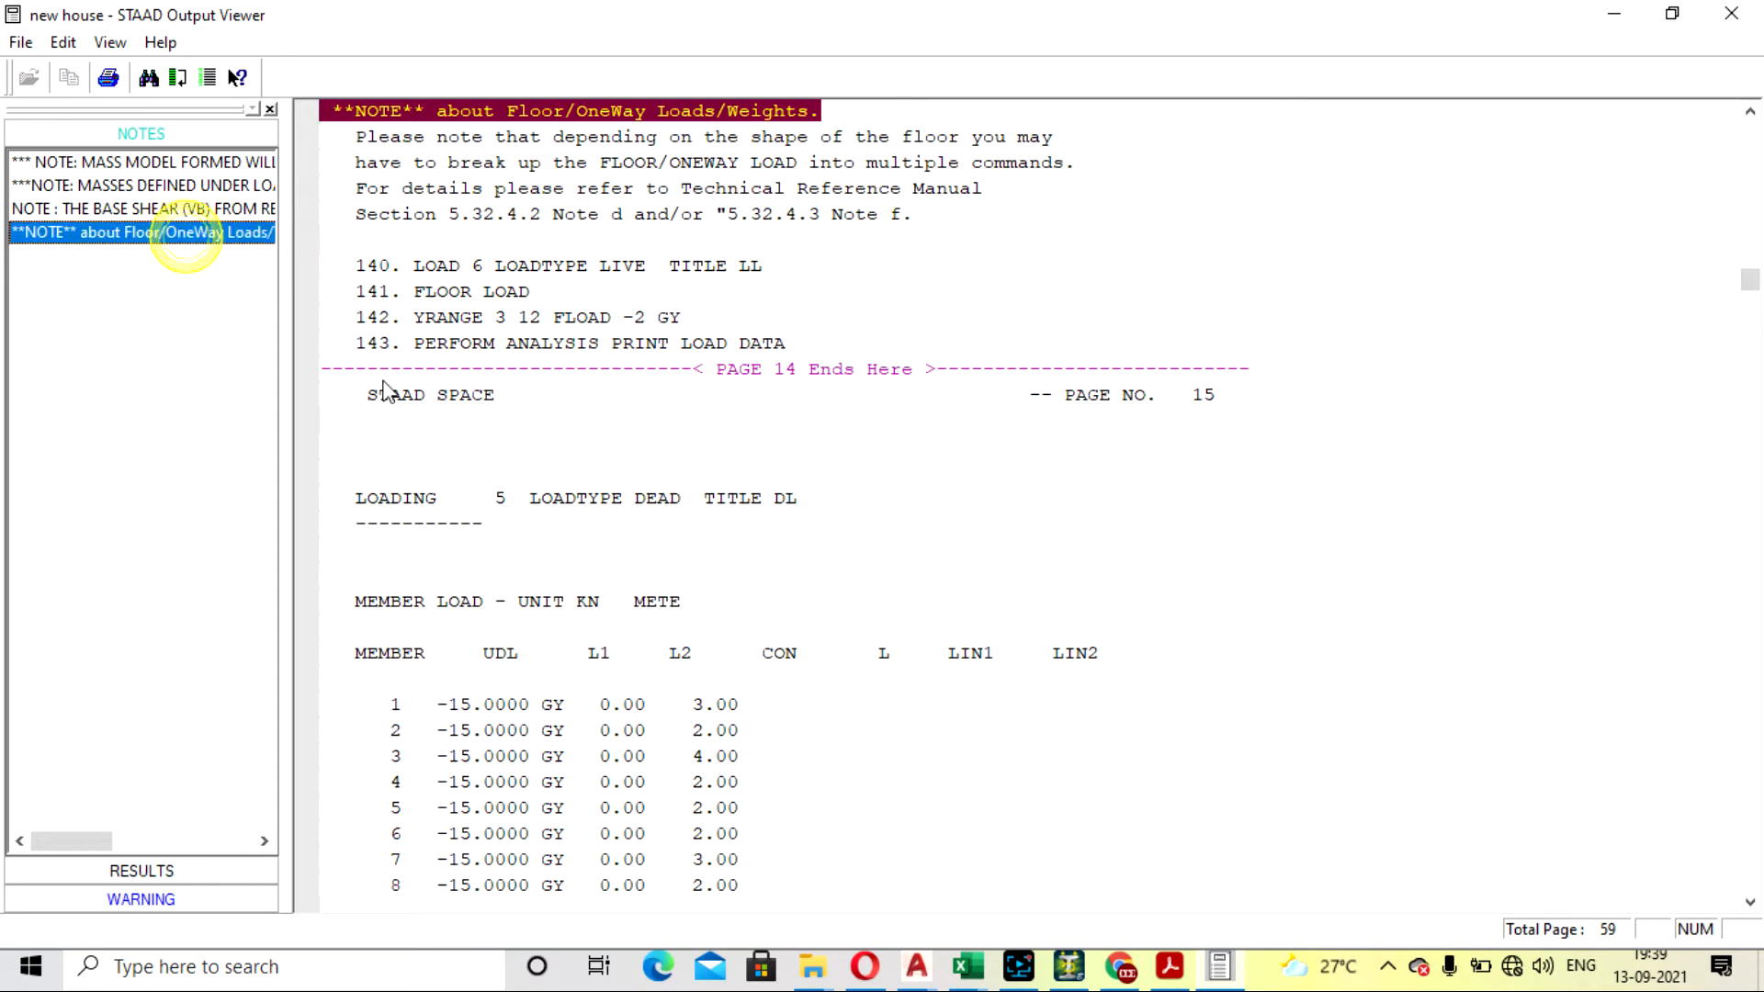
scroll(902, 437, "up", 2)
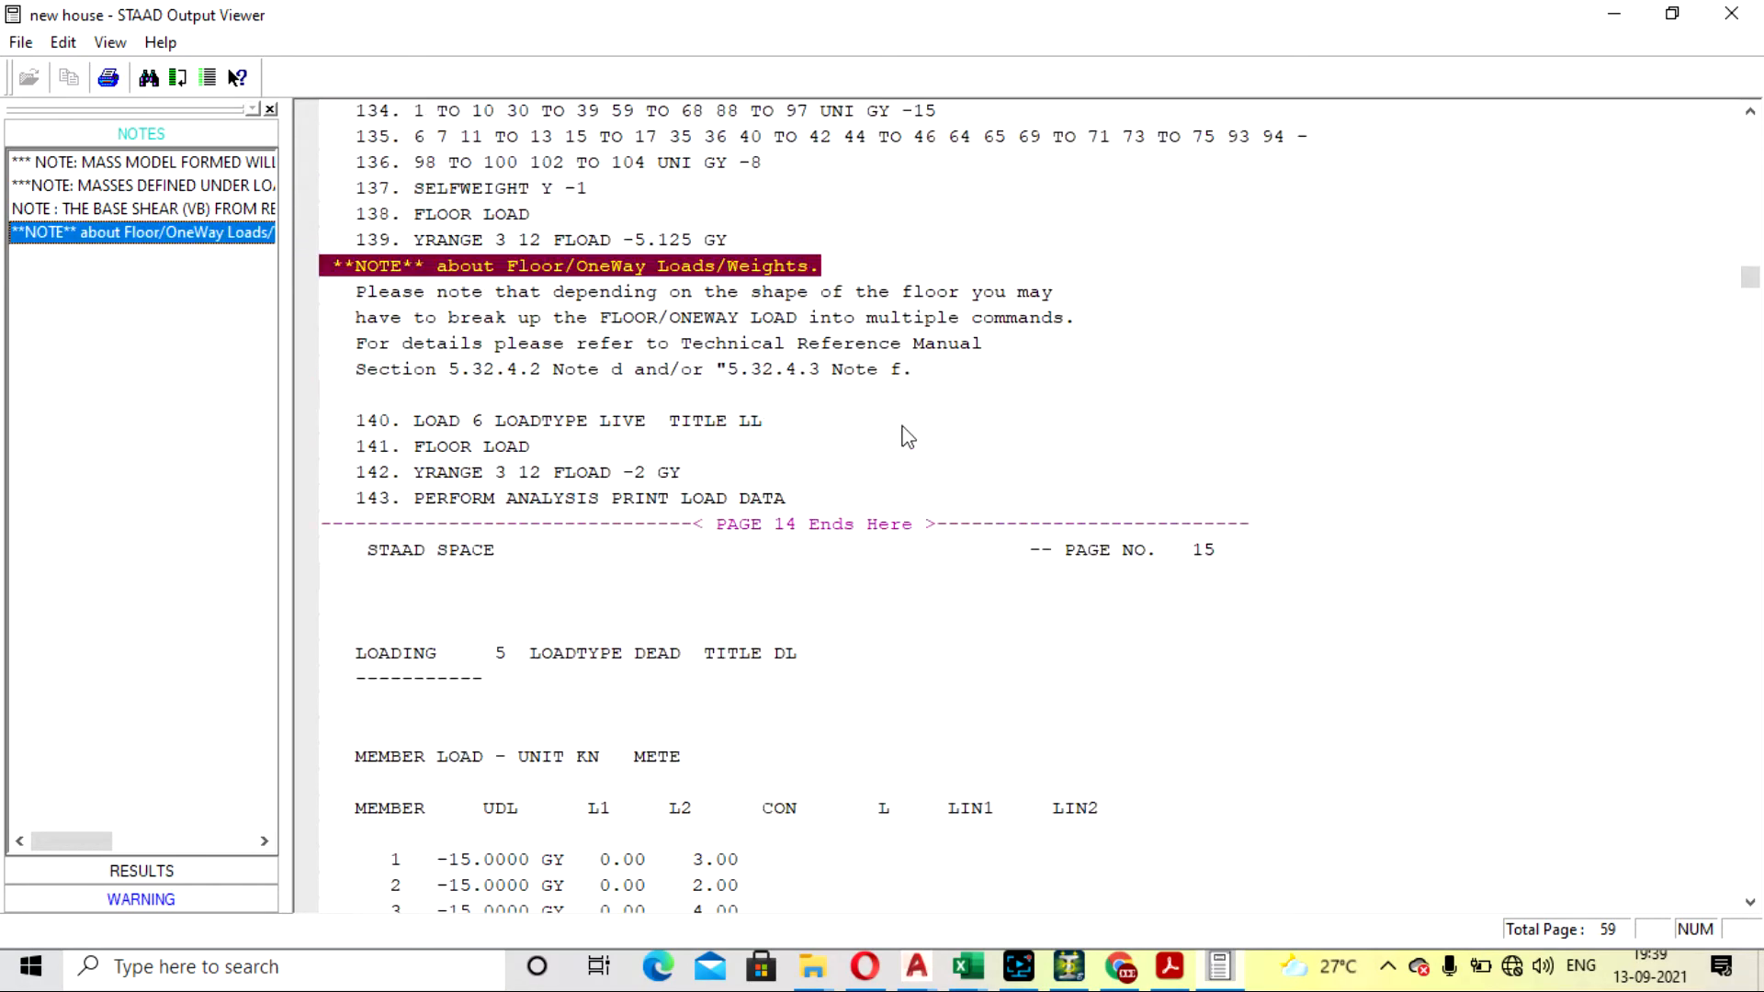
left_click(143, 209)
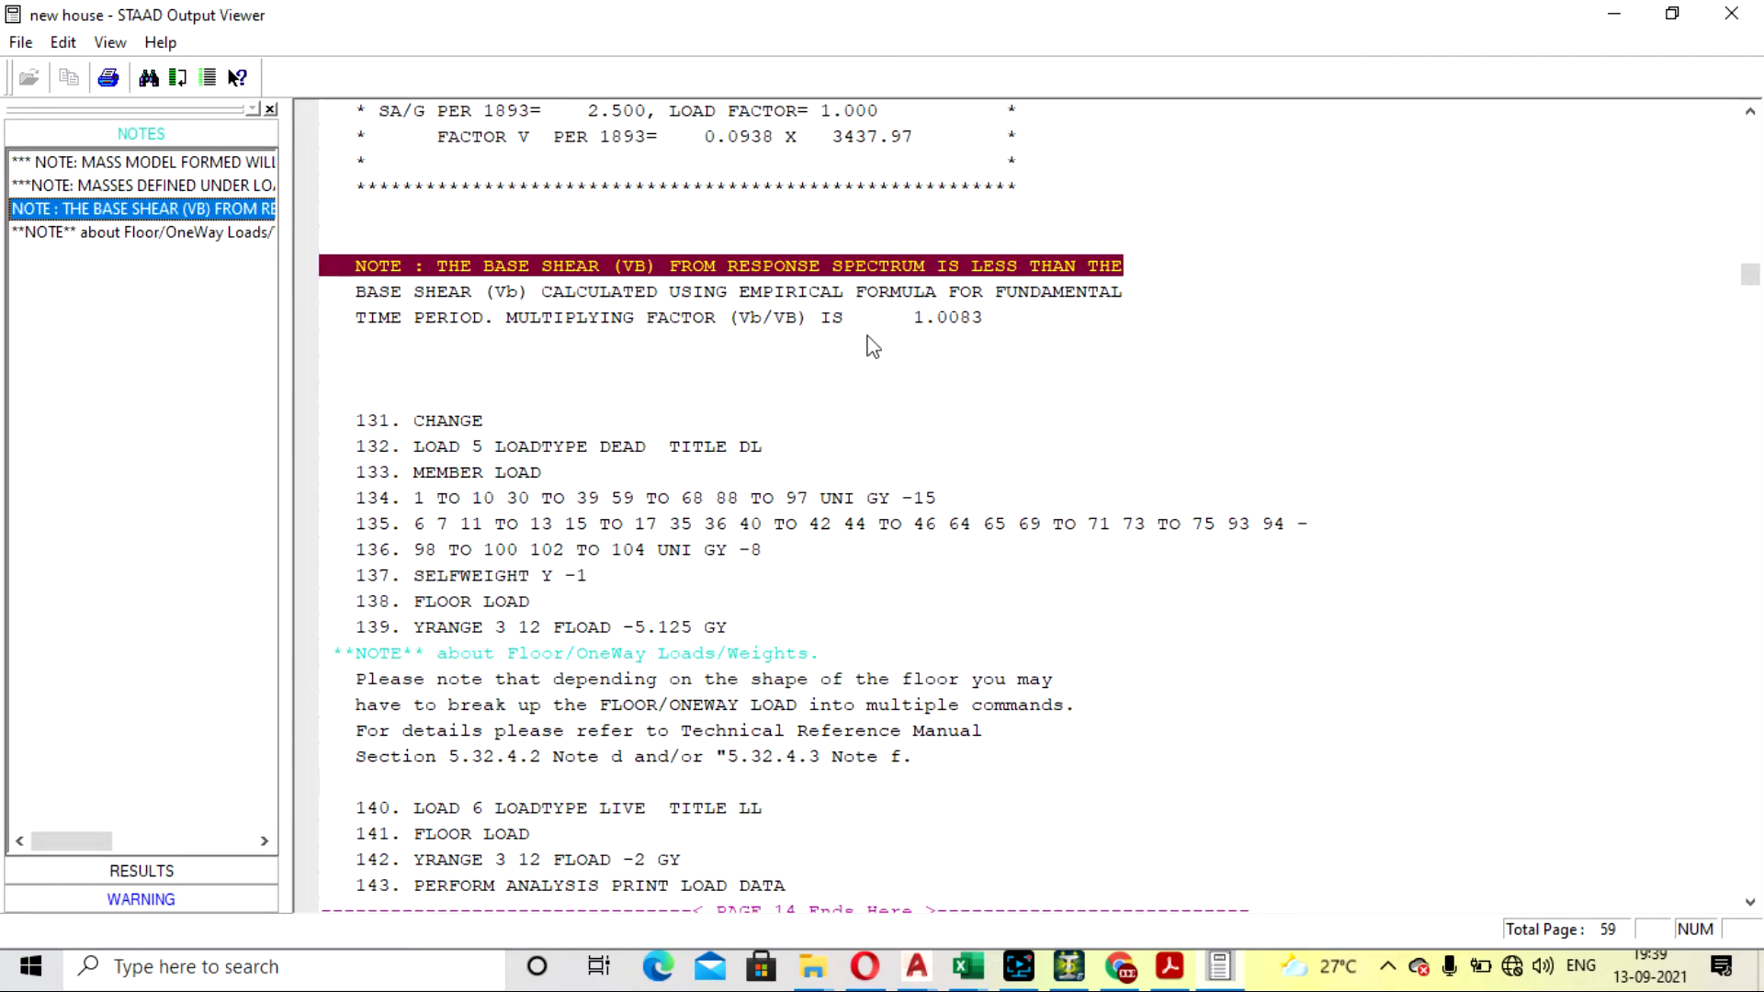
scroll(710, 359, "up", 2)
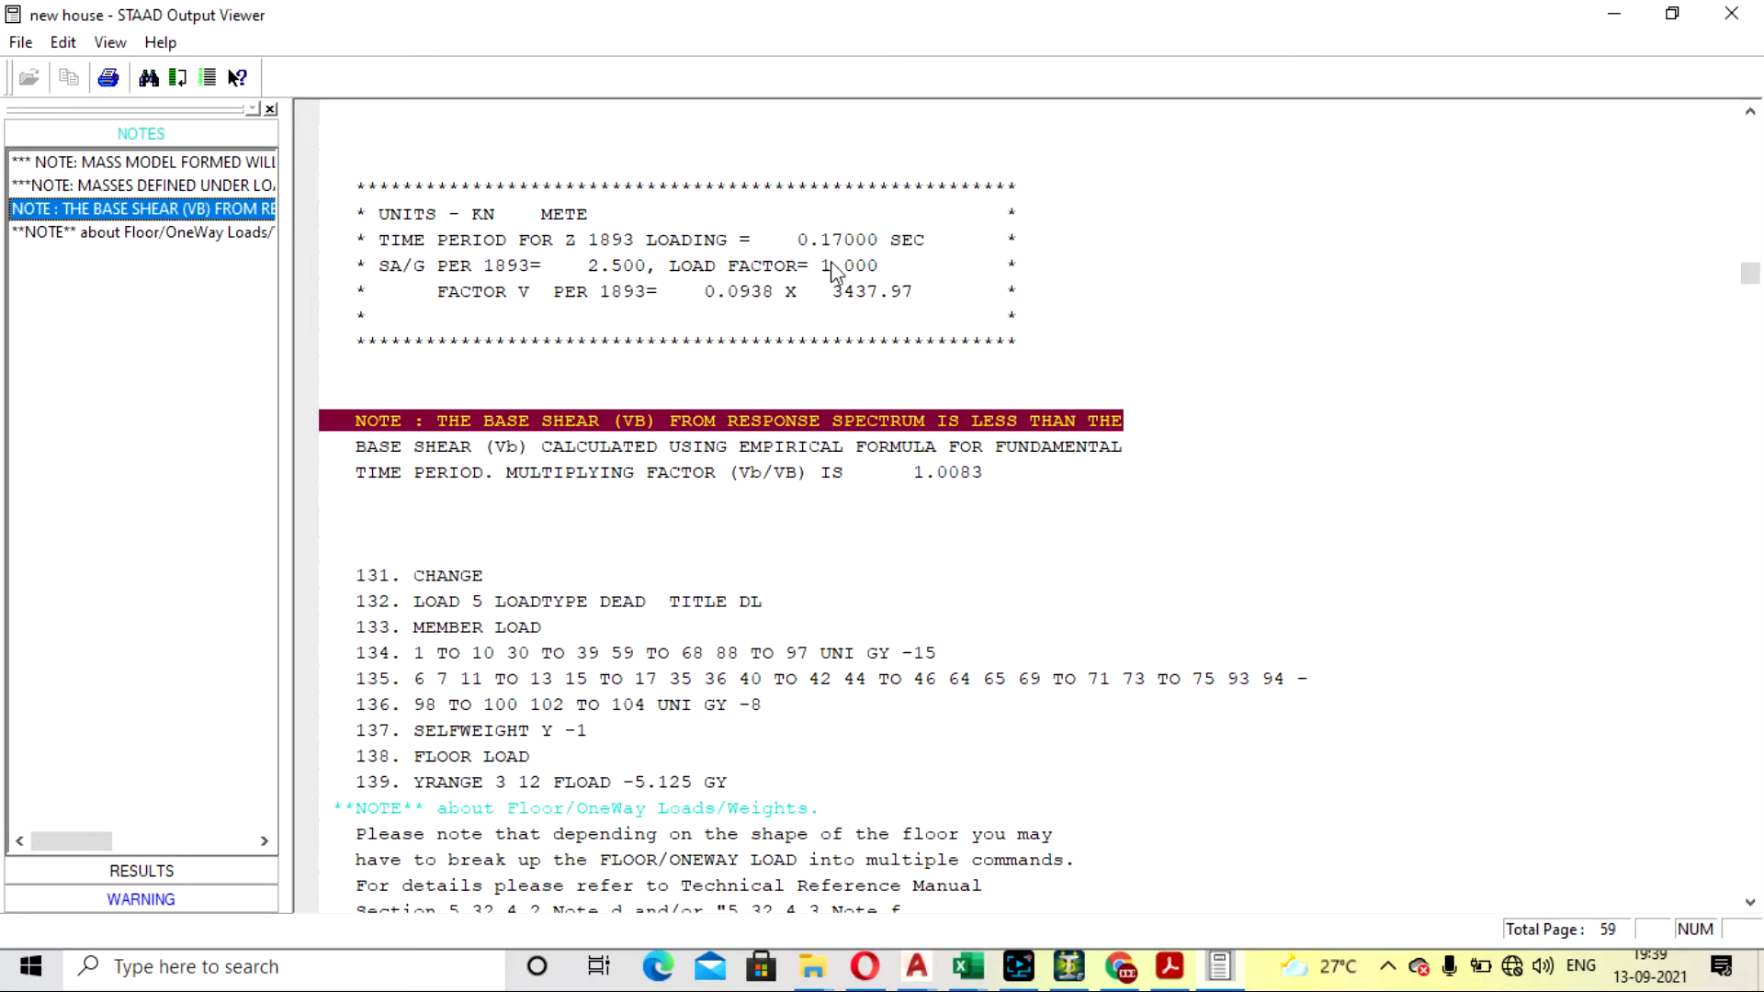
scroll(846, 316, "down", 2)
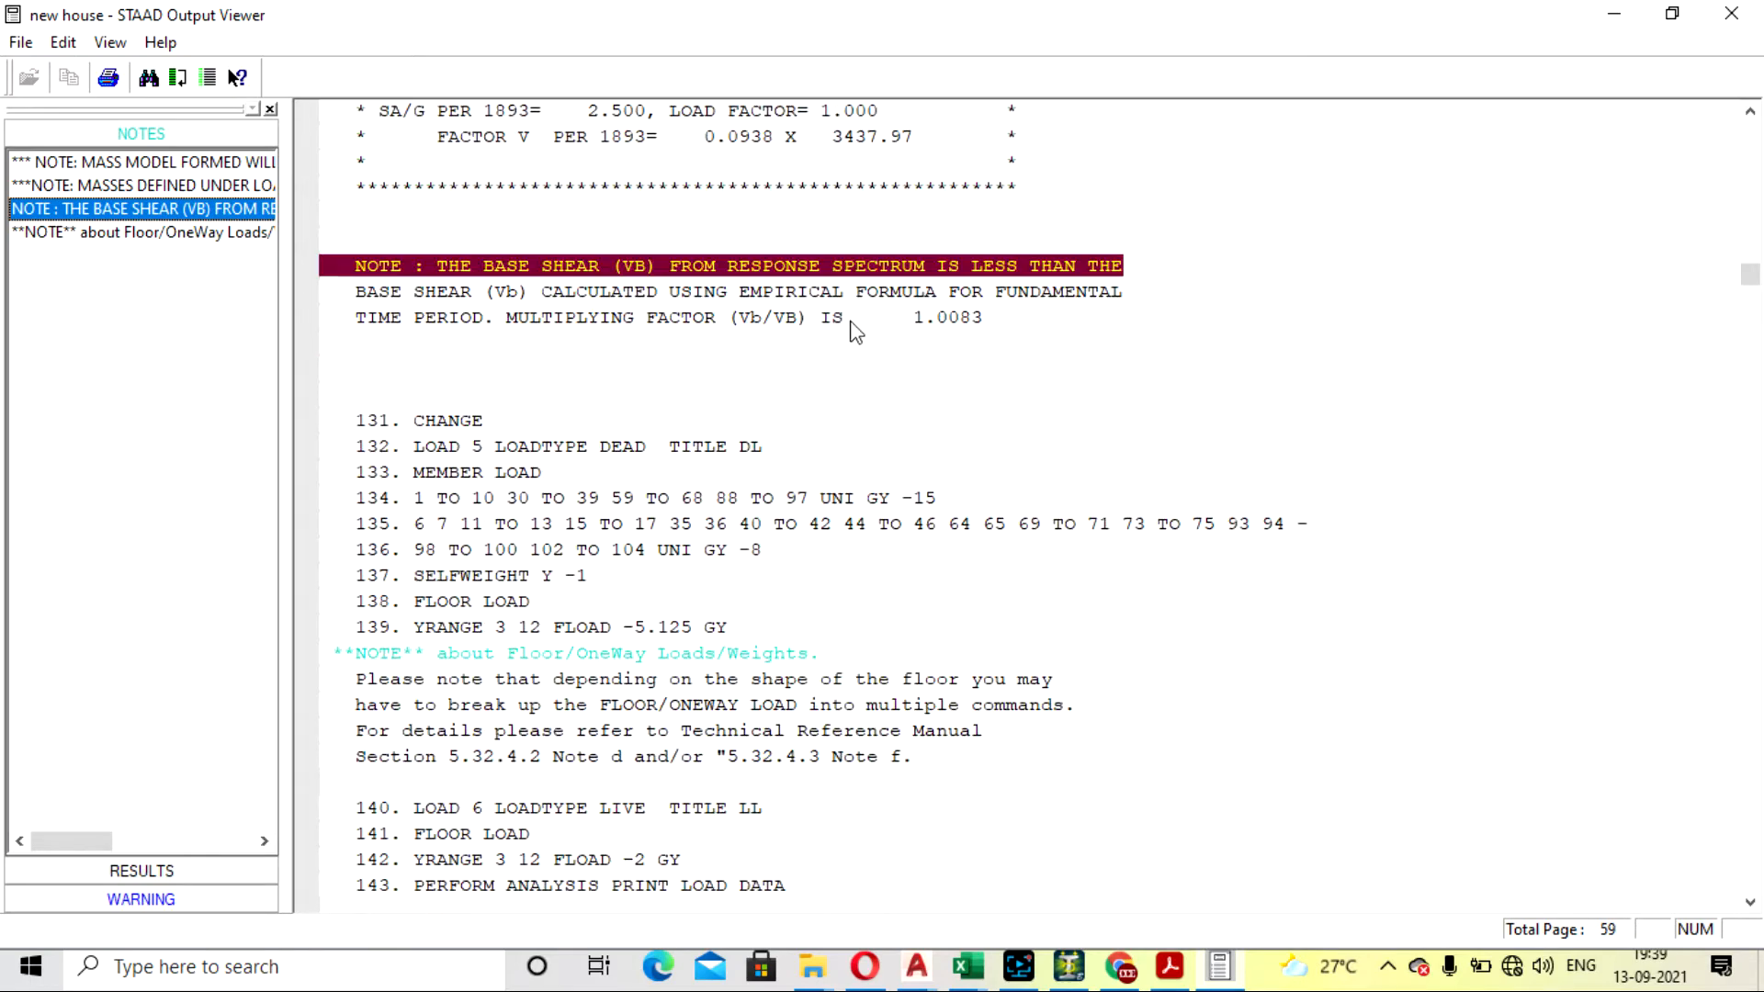
scroll(856, 327, "up", 2)
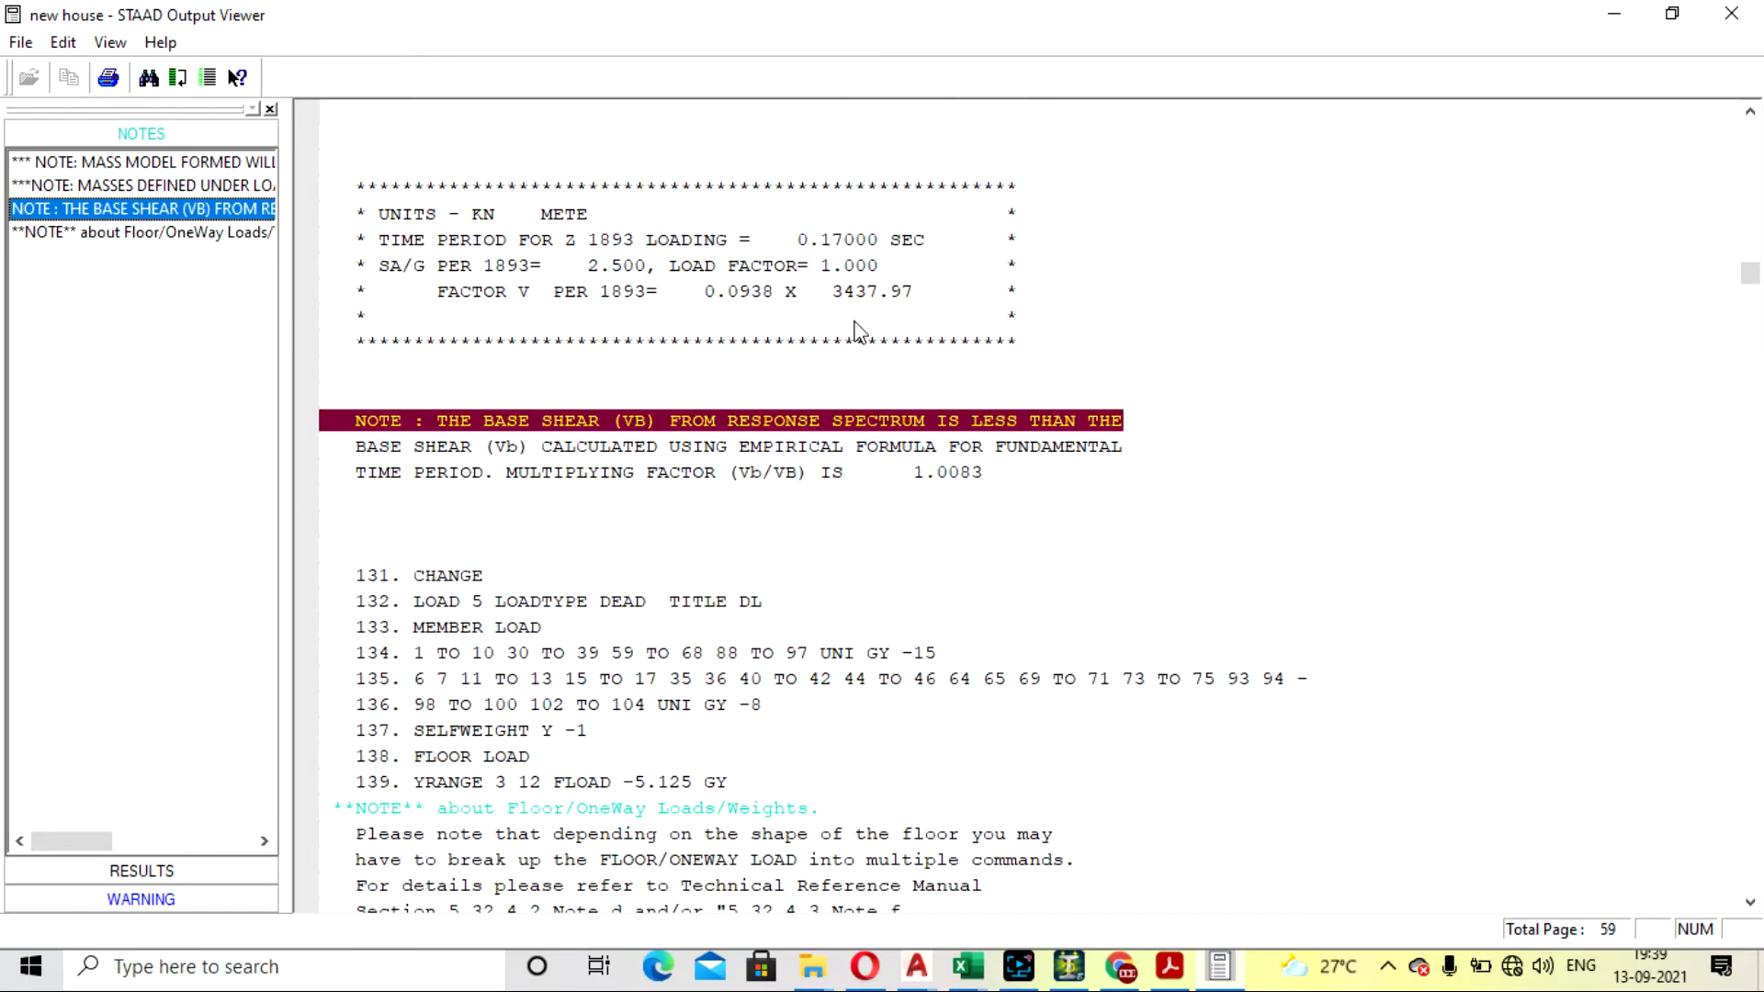
left_click(1731, 15)
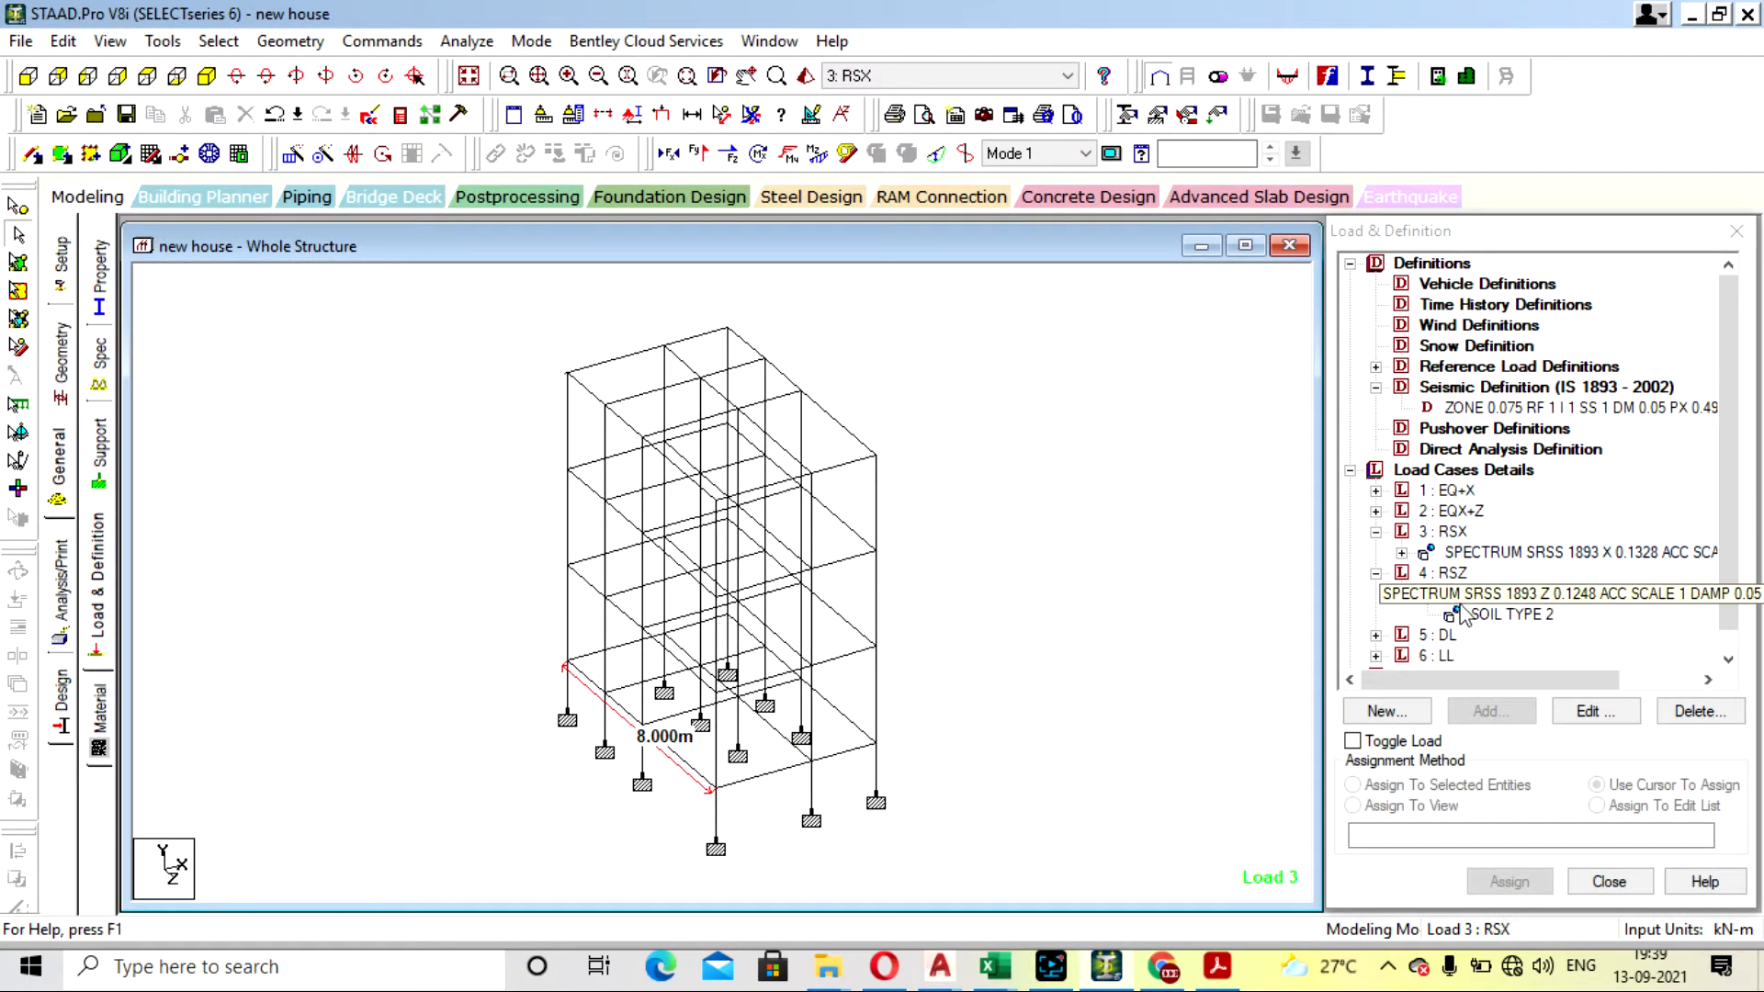
- Try an X direction factor of 0.016 in load case RSX's response spectrum, accepting deletion of the result files
double_click(1470, 552)
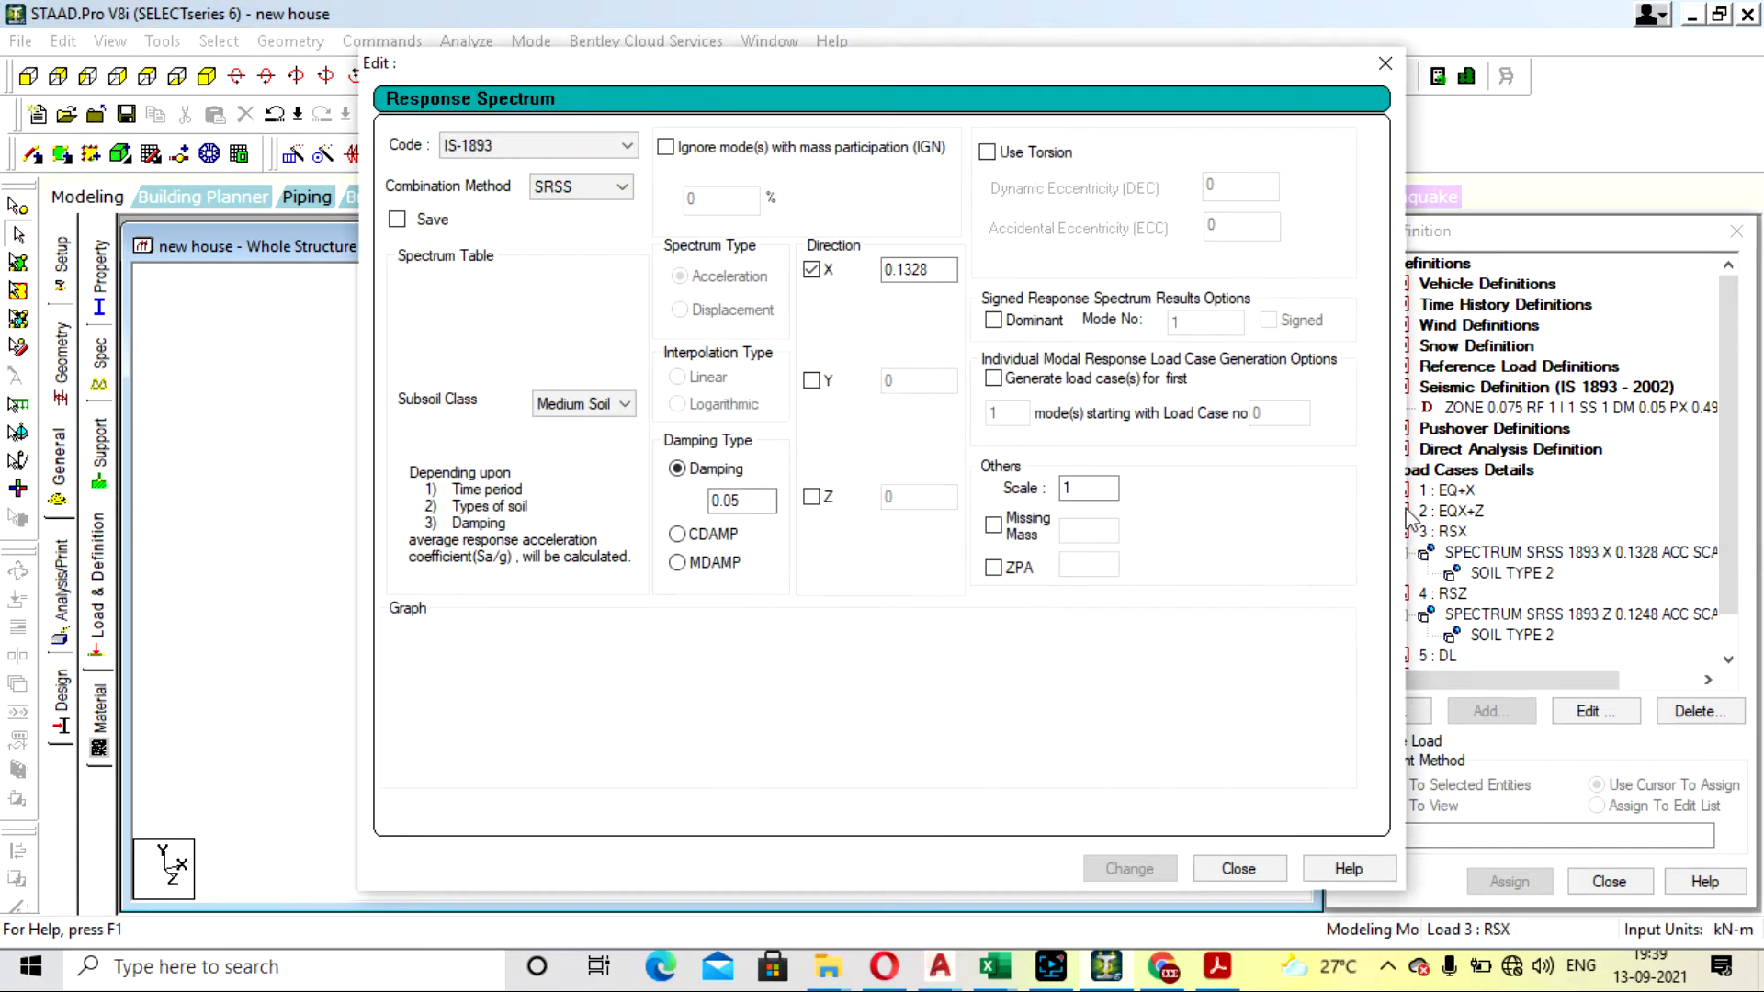
left_click(937, 269)
key("BackSpace")
key("BackSpace")
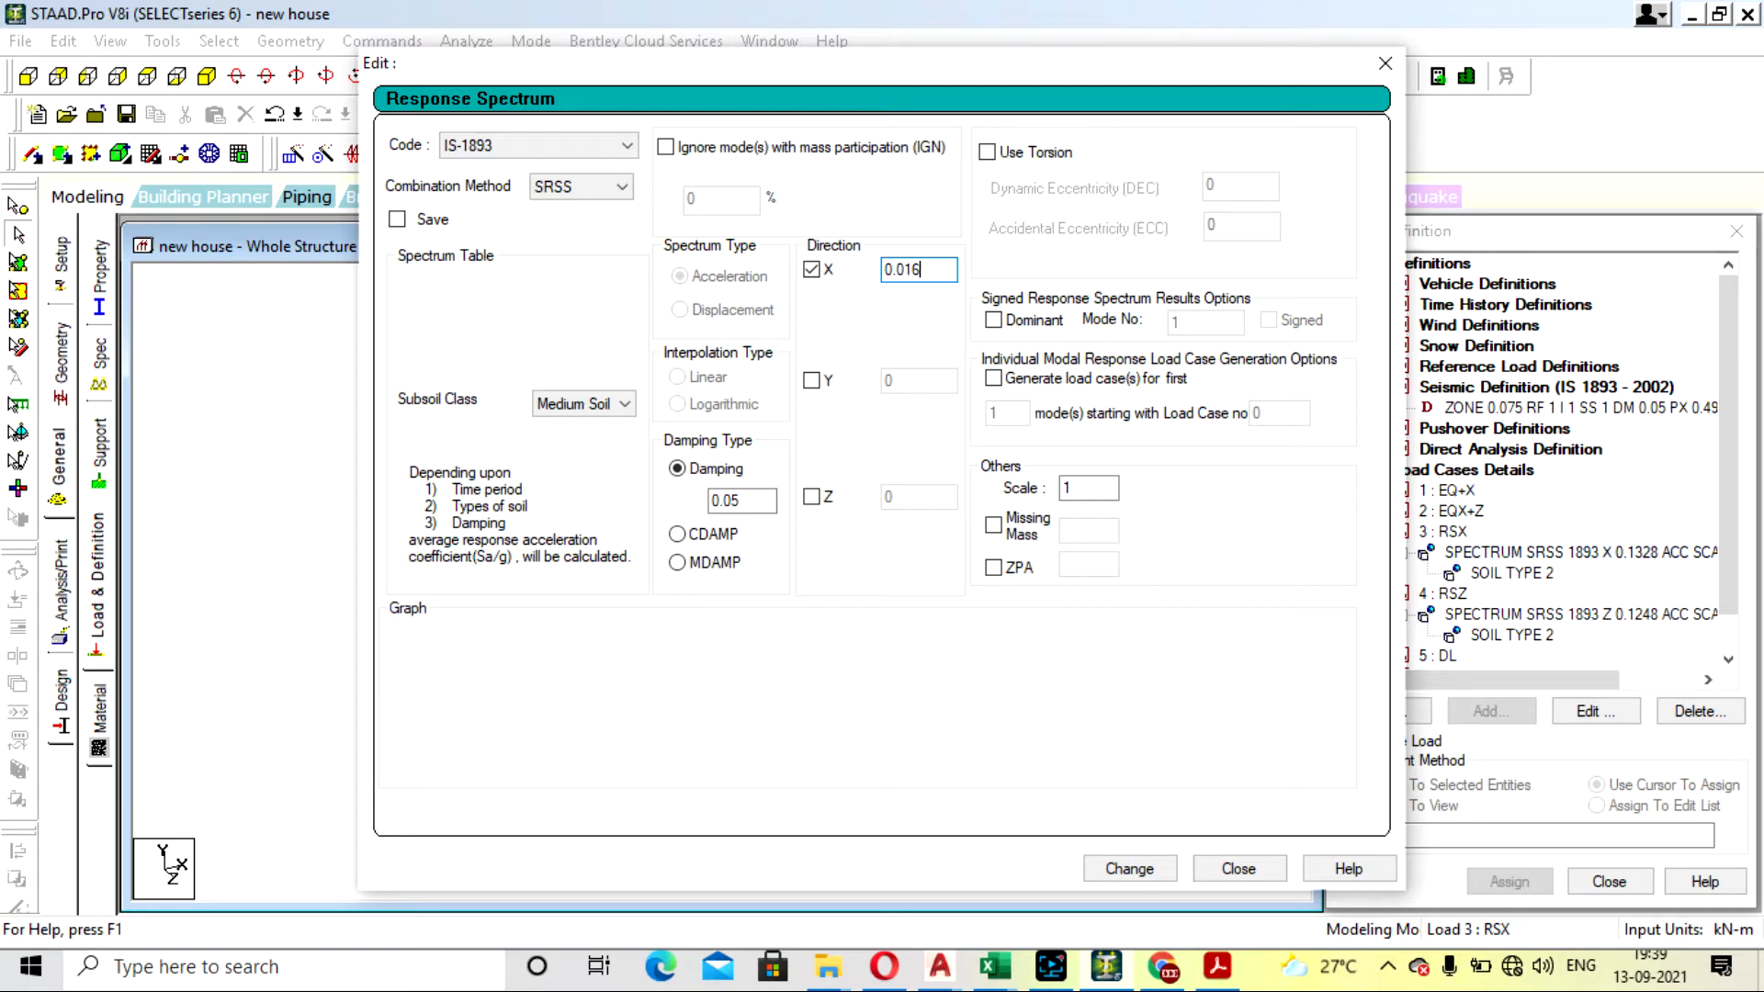
left_click(1129, 868)
left_click(1222, 868)
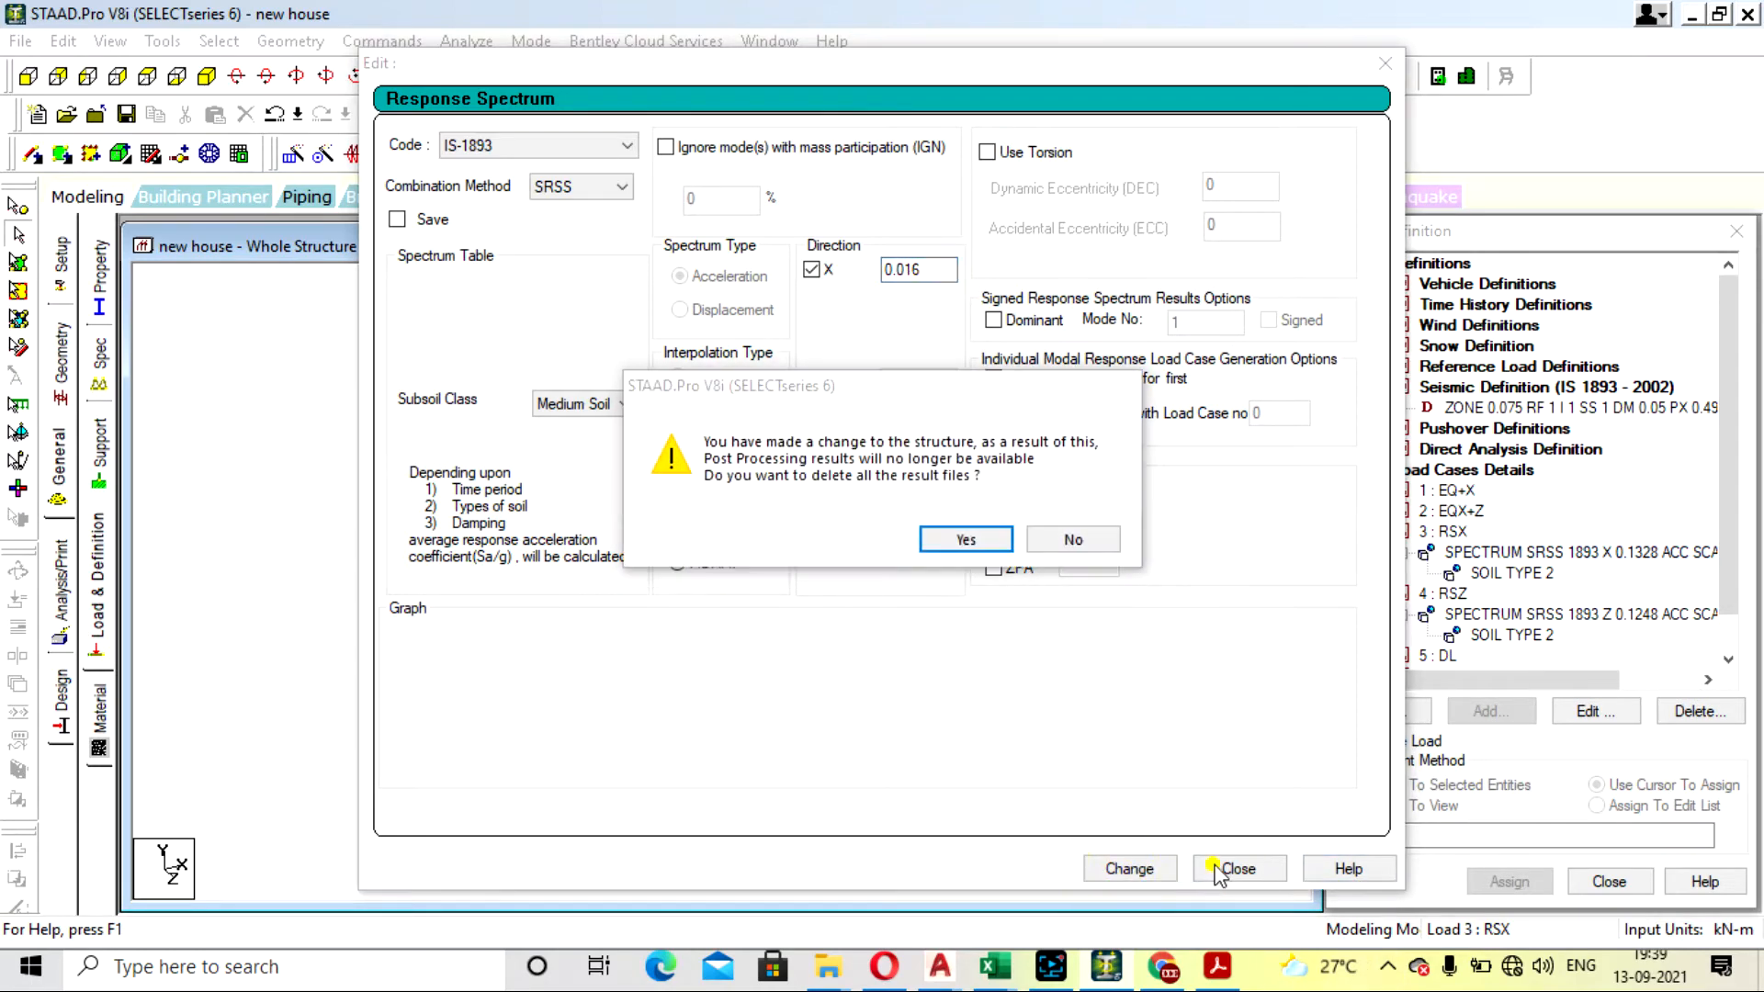
left_click(967, 539)
left_click(1237, 868)
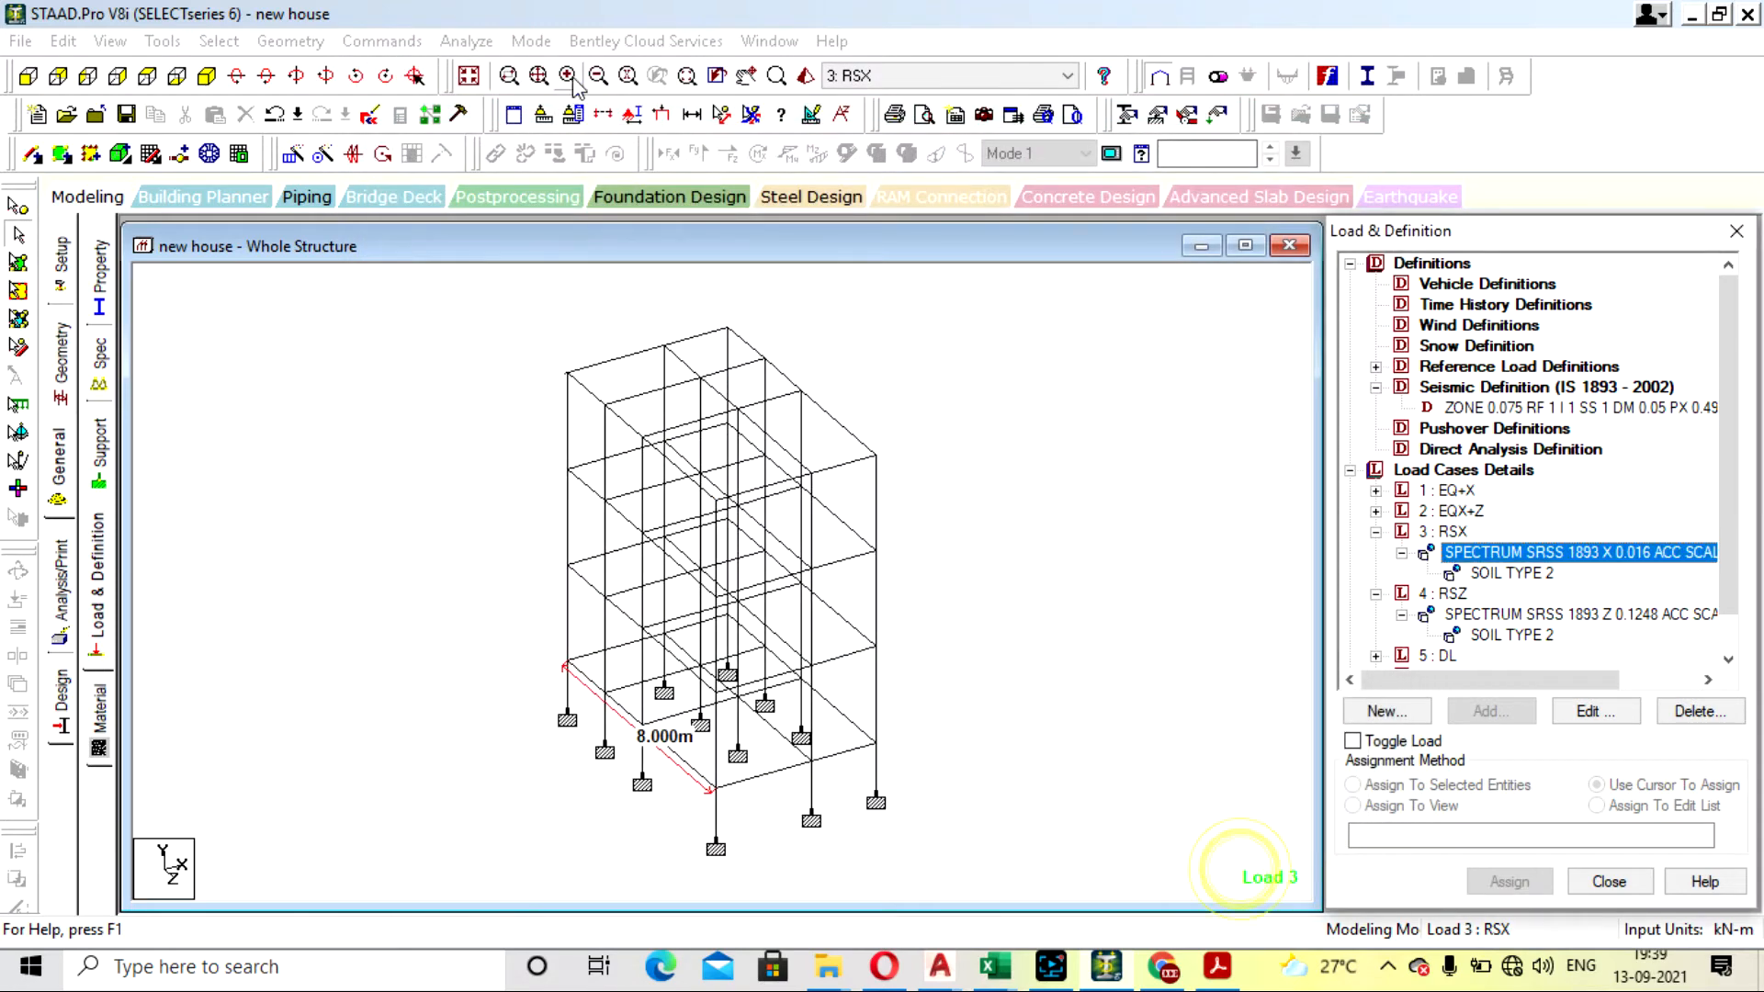
- Save the structure, run the analysis with the 0.016 RSX factor and view the output file
left_click(468, 42)
left_click(487, 63)
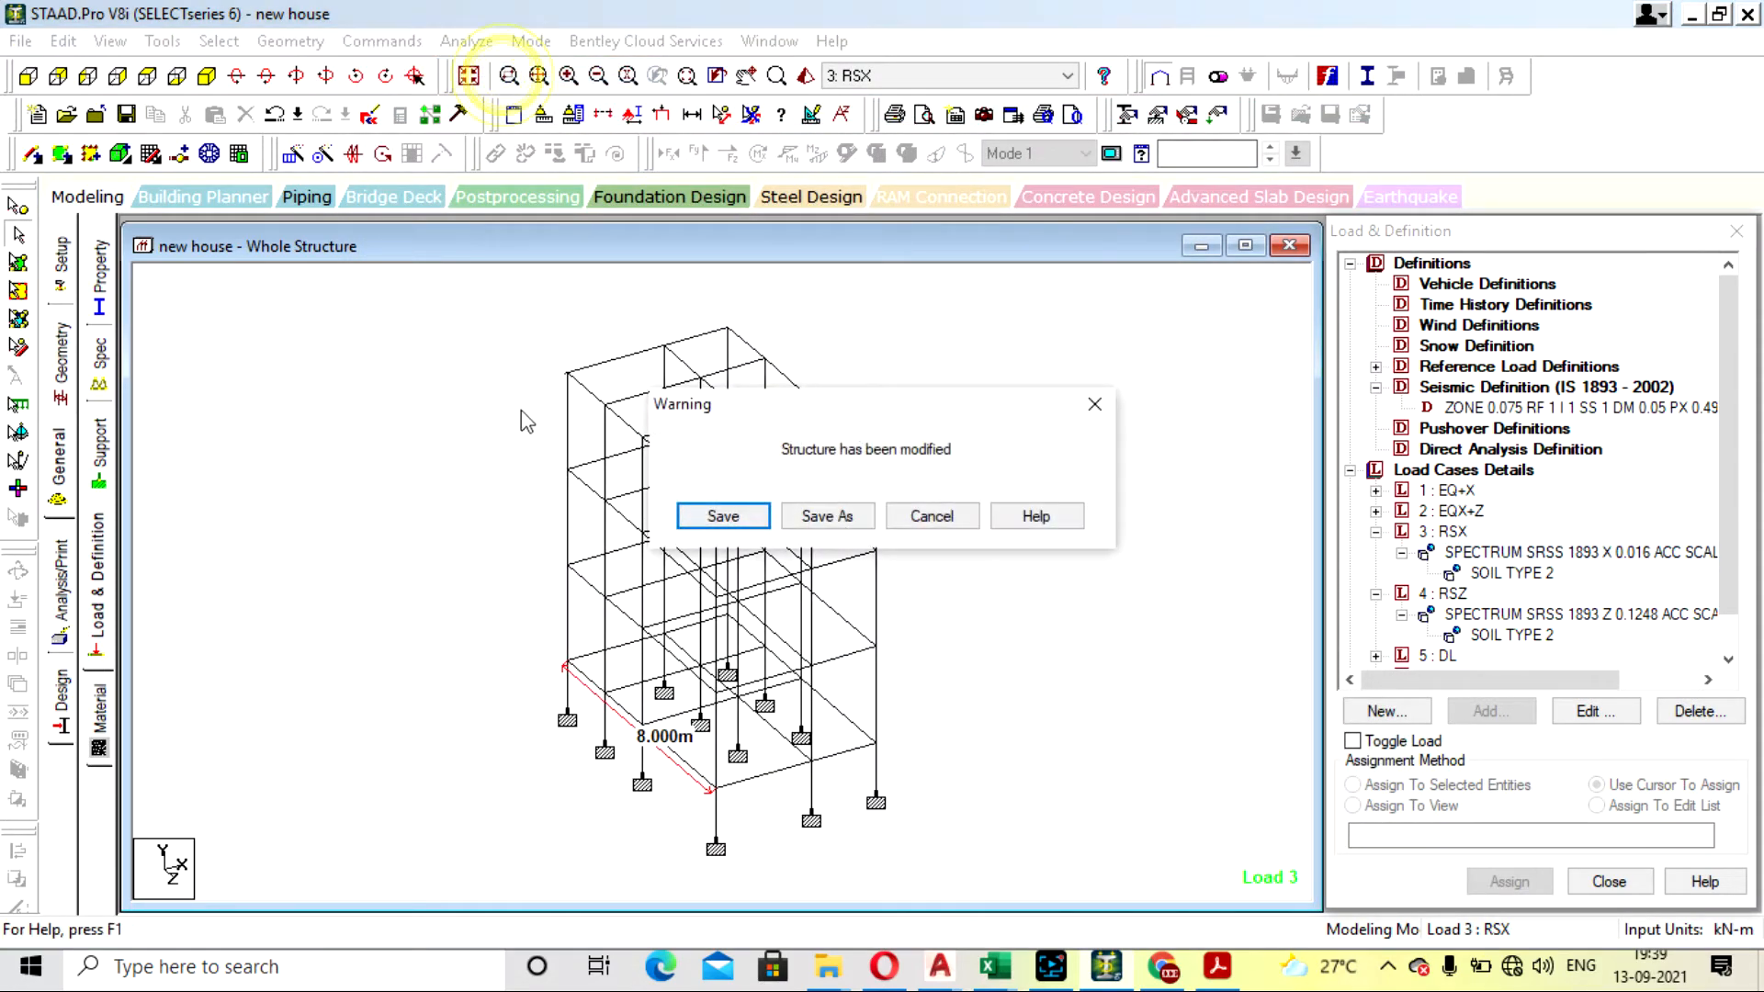
left_click(724, 516)
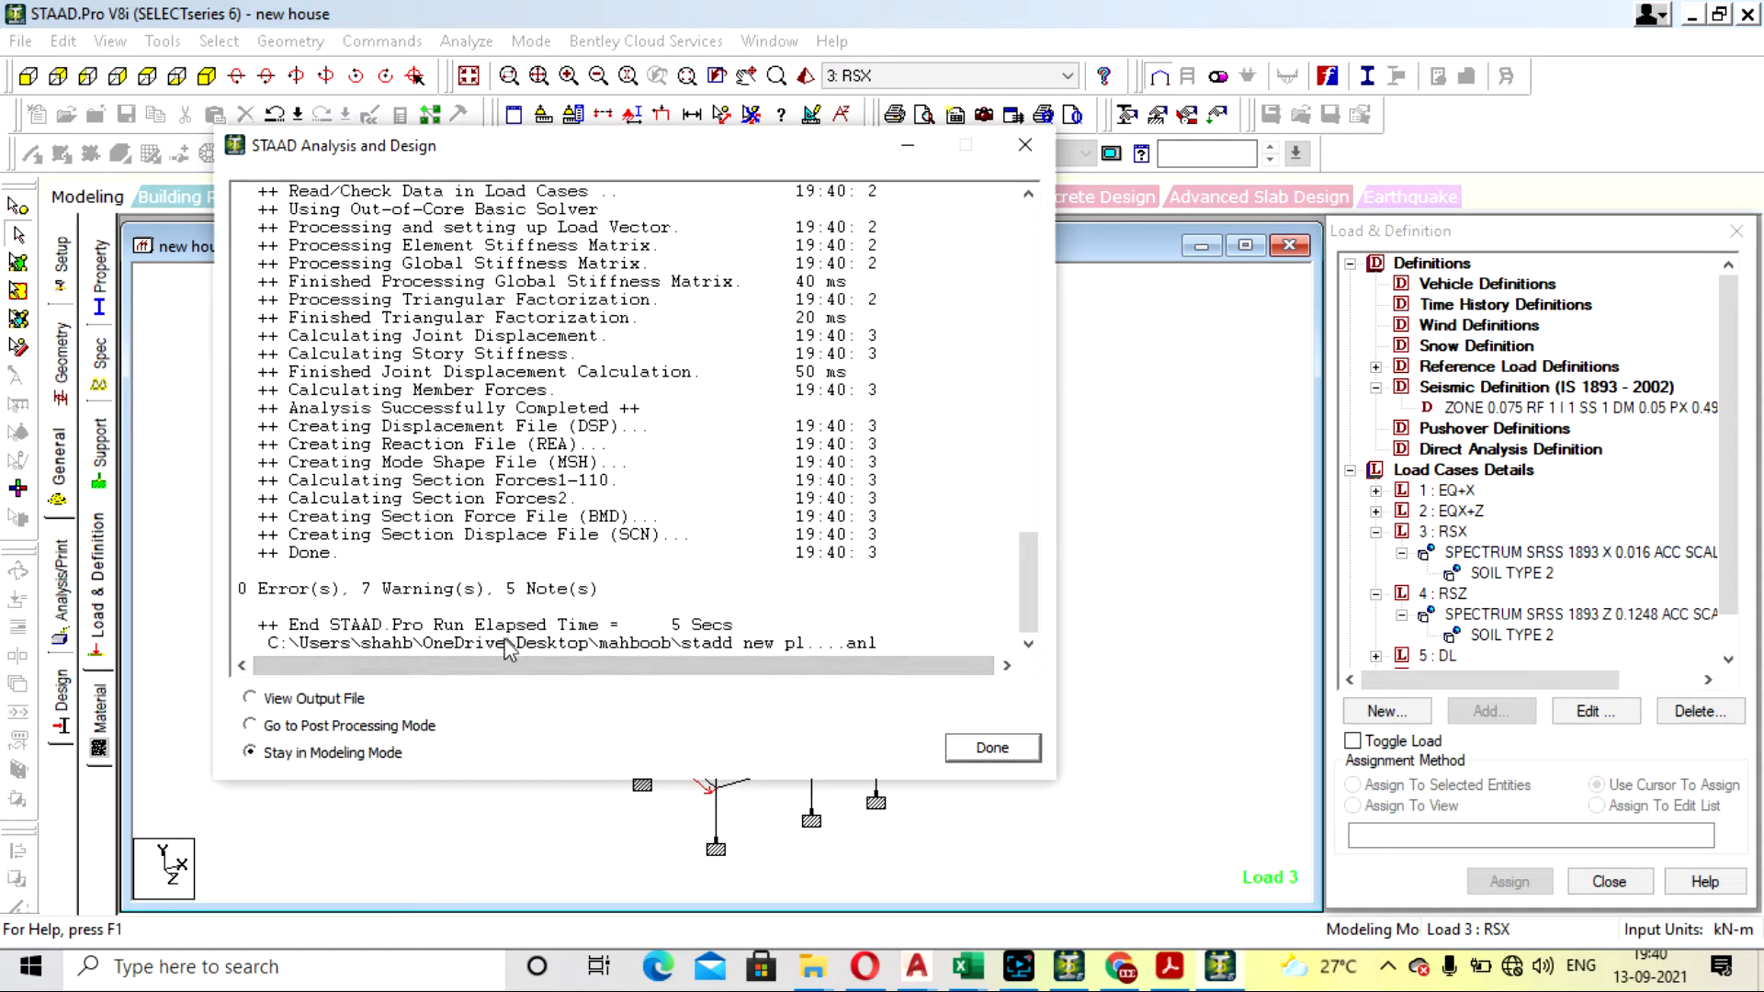
left_click(308, 699)
left_click(996, 748)
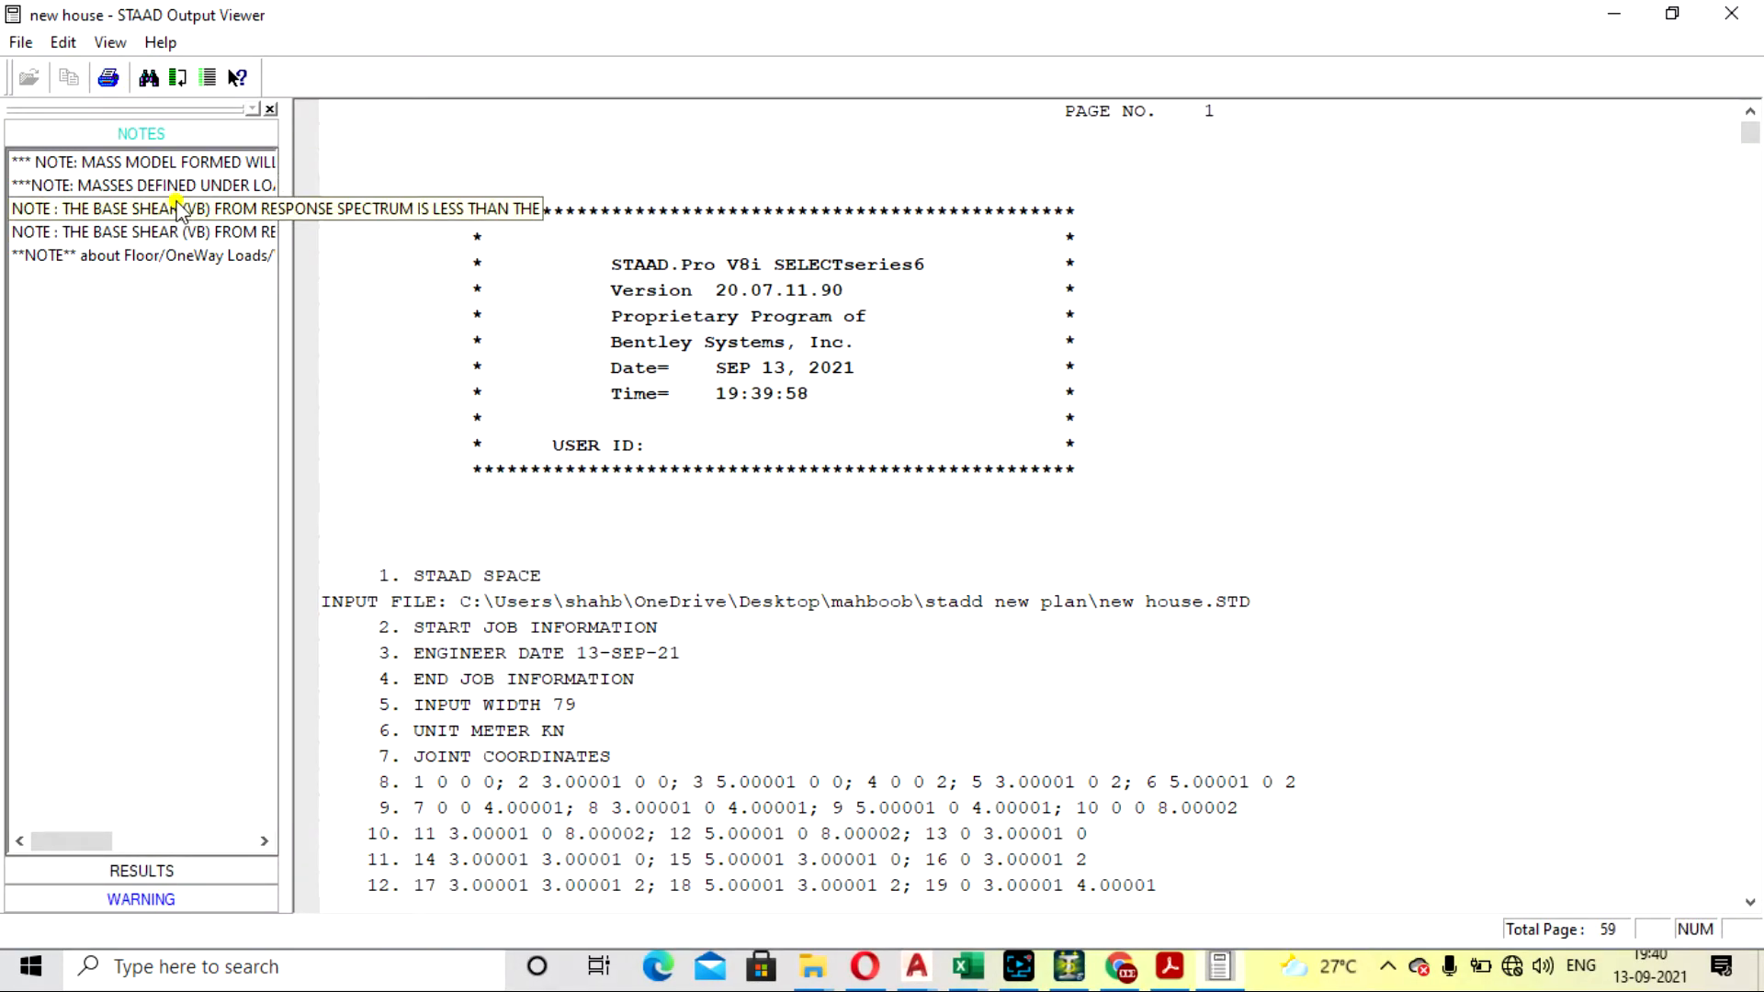
- Compare the multiplying factors in both base shear notes and inspect the X loading time period block above the first one
left_click(179, 210)
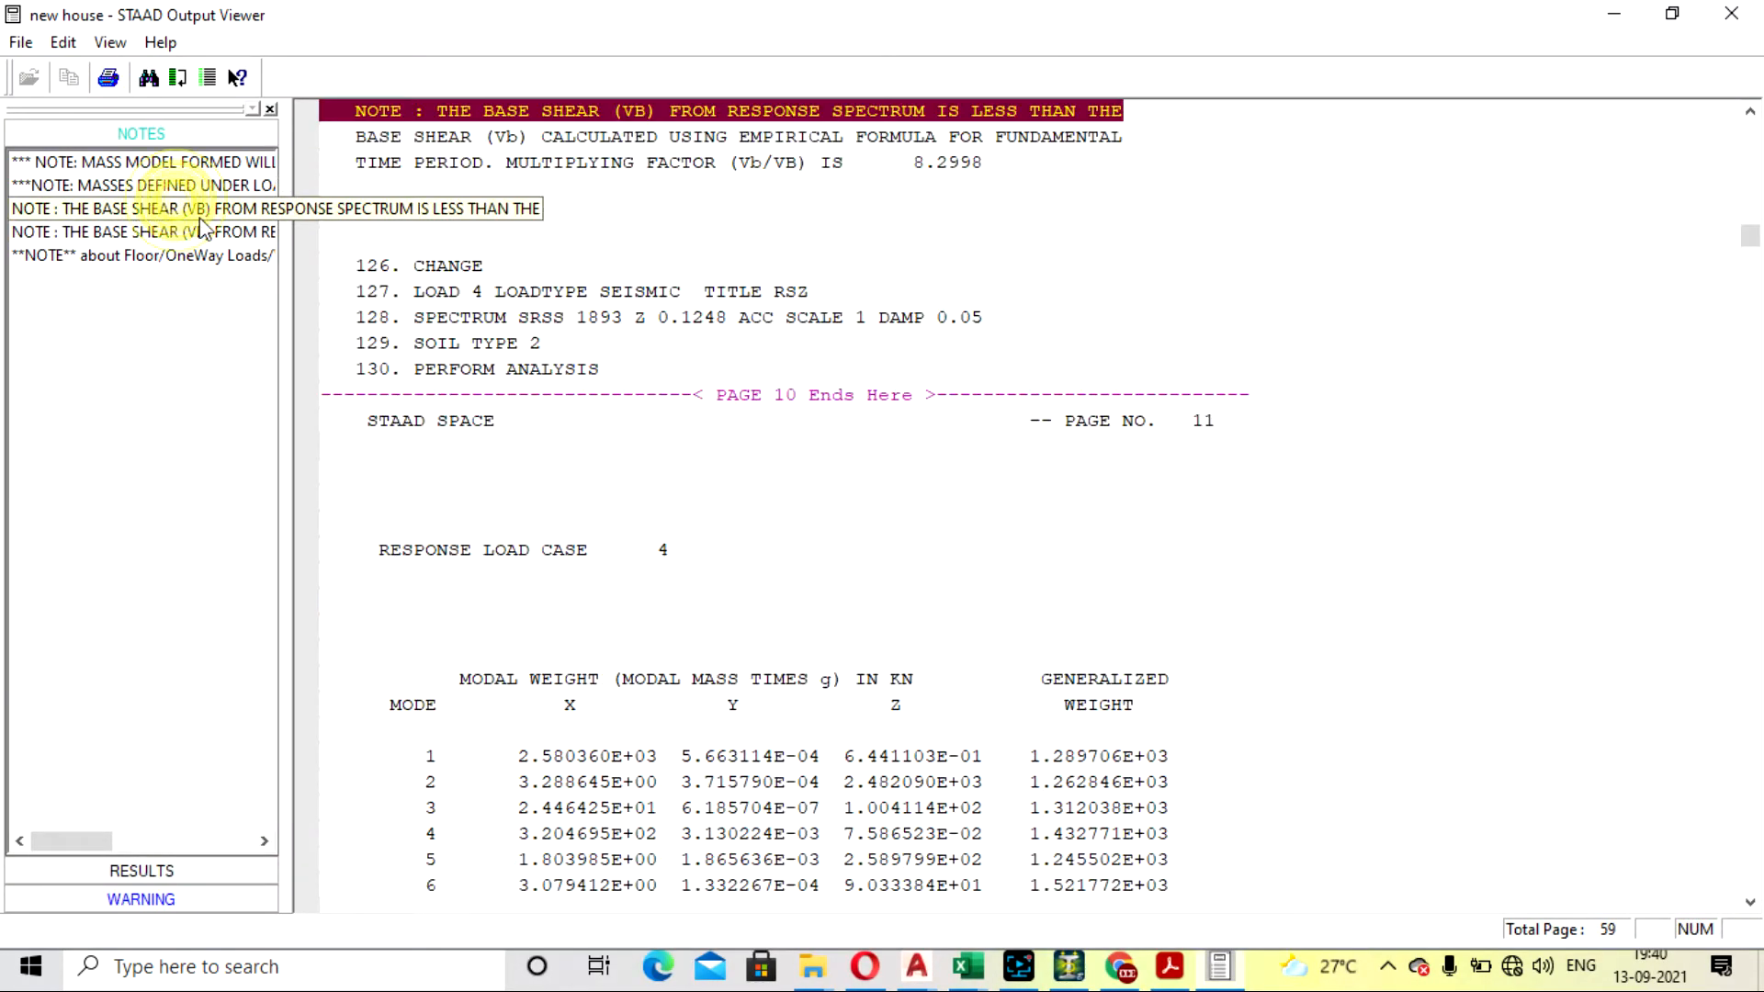
left_click(259, 235)
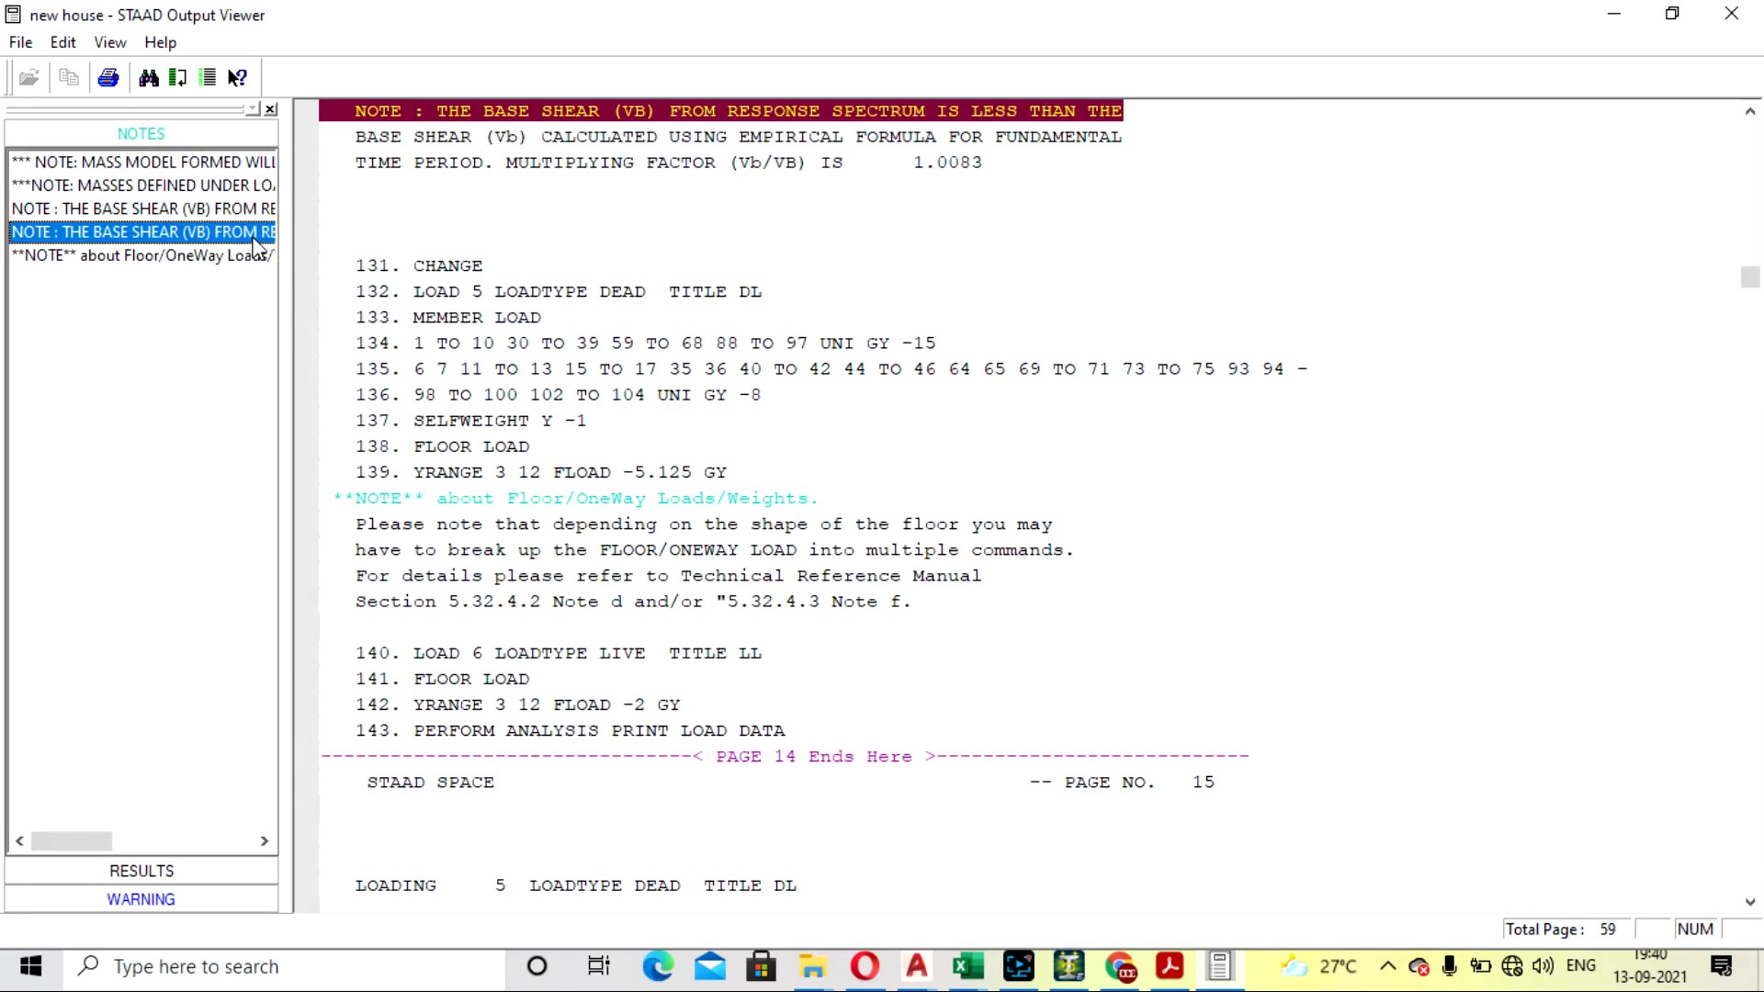
left_click(252, 217)
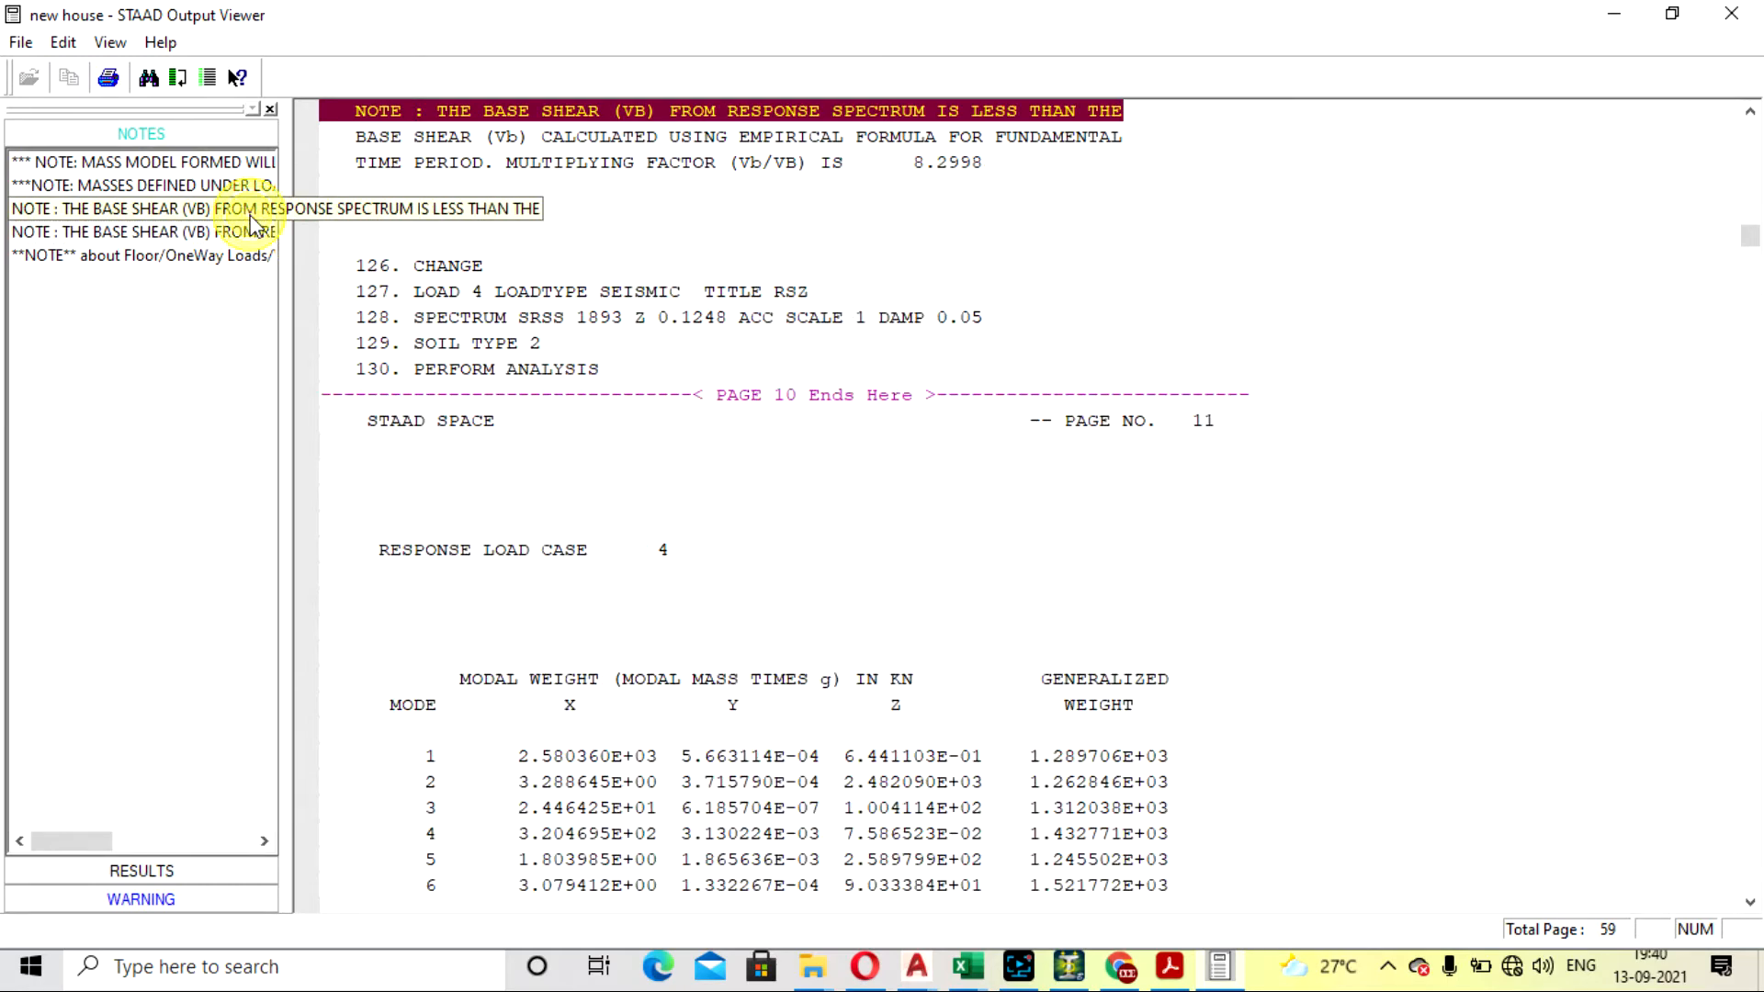
left_click(153, 206)
scroll(934, 524, "up", 2)
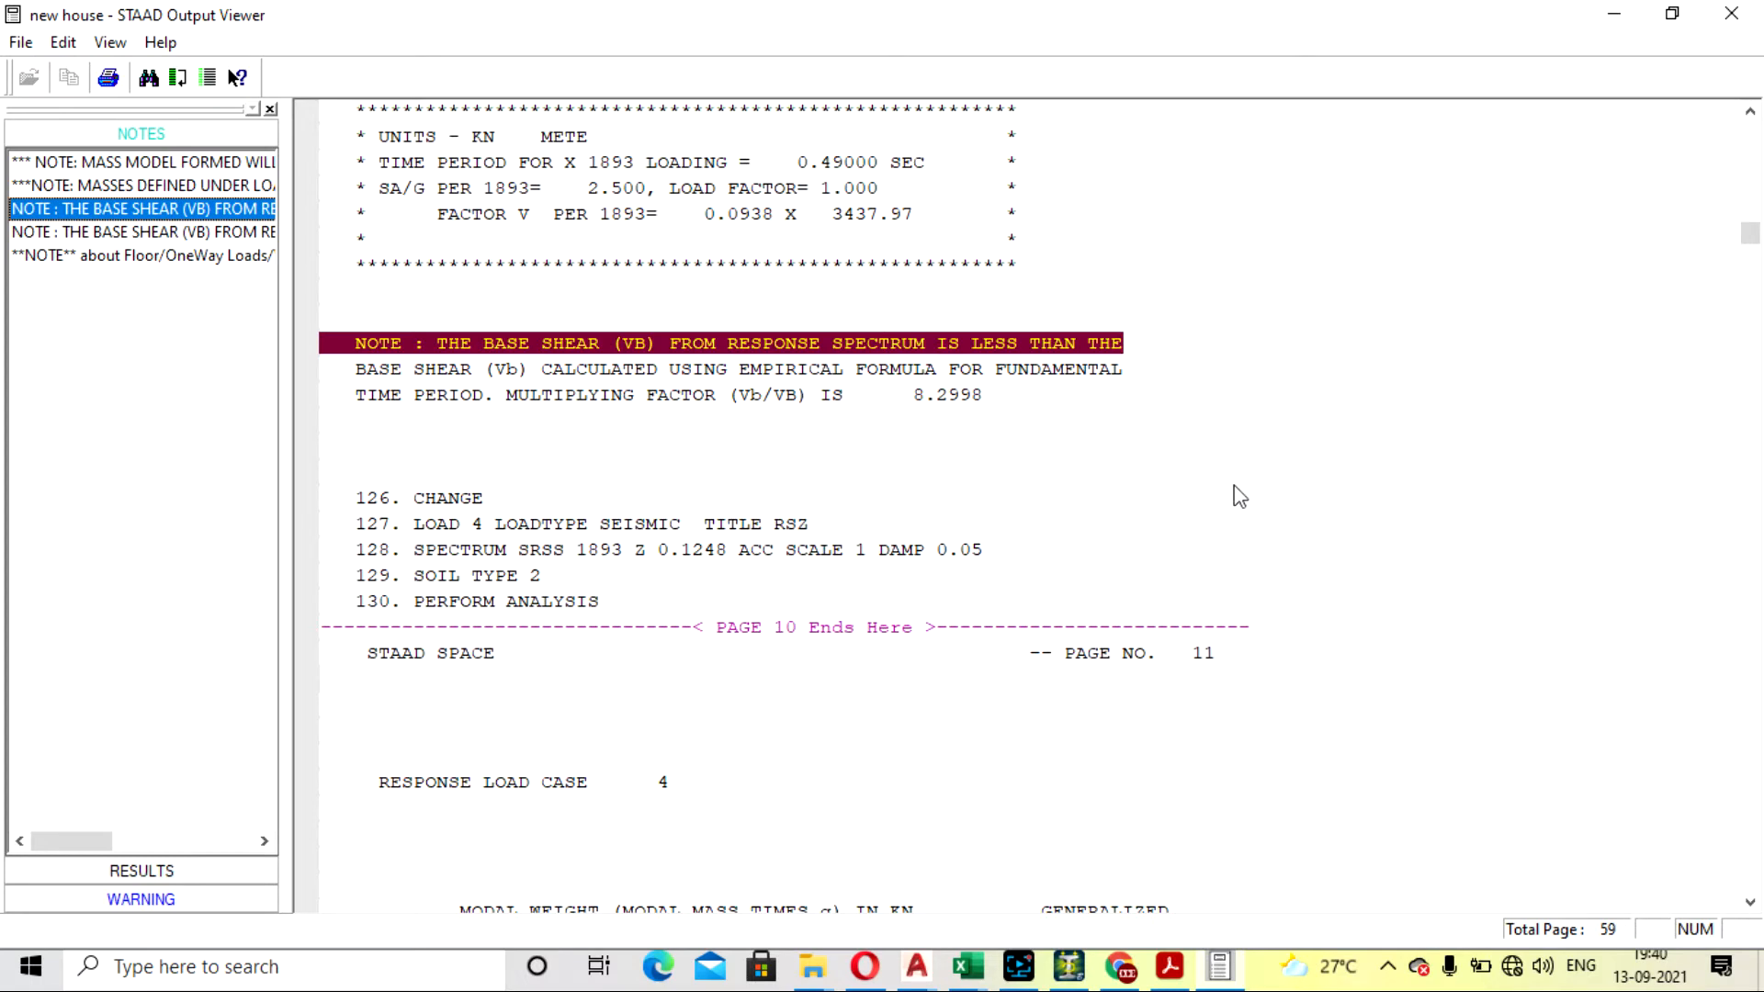
scroll(1110, 577, "up", 2)
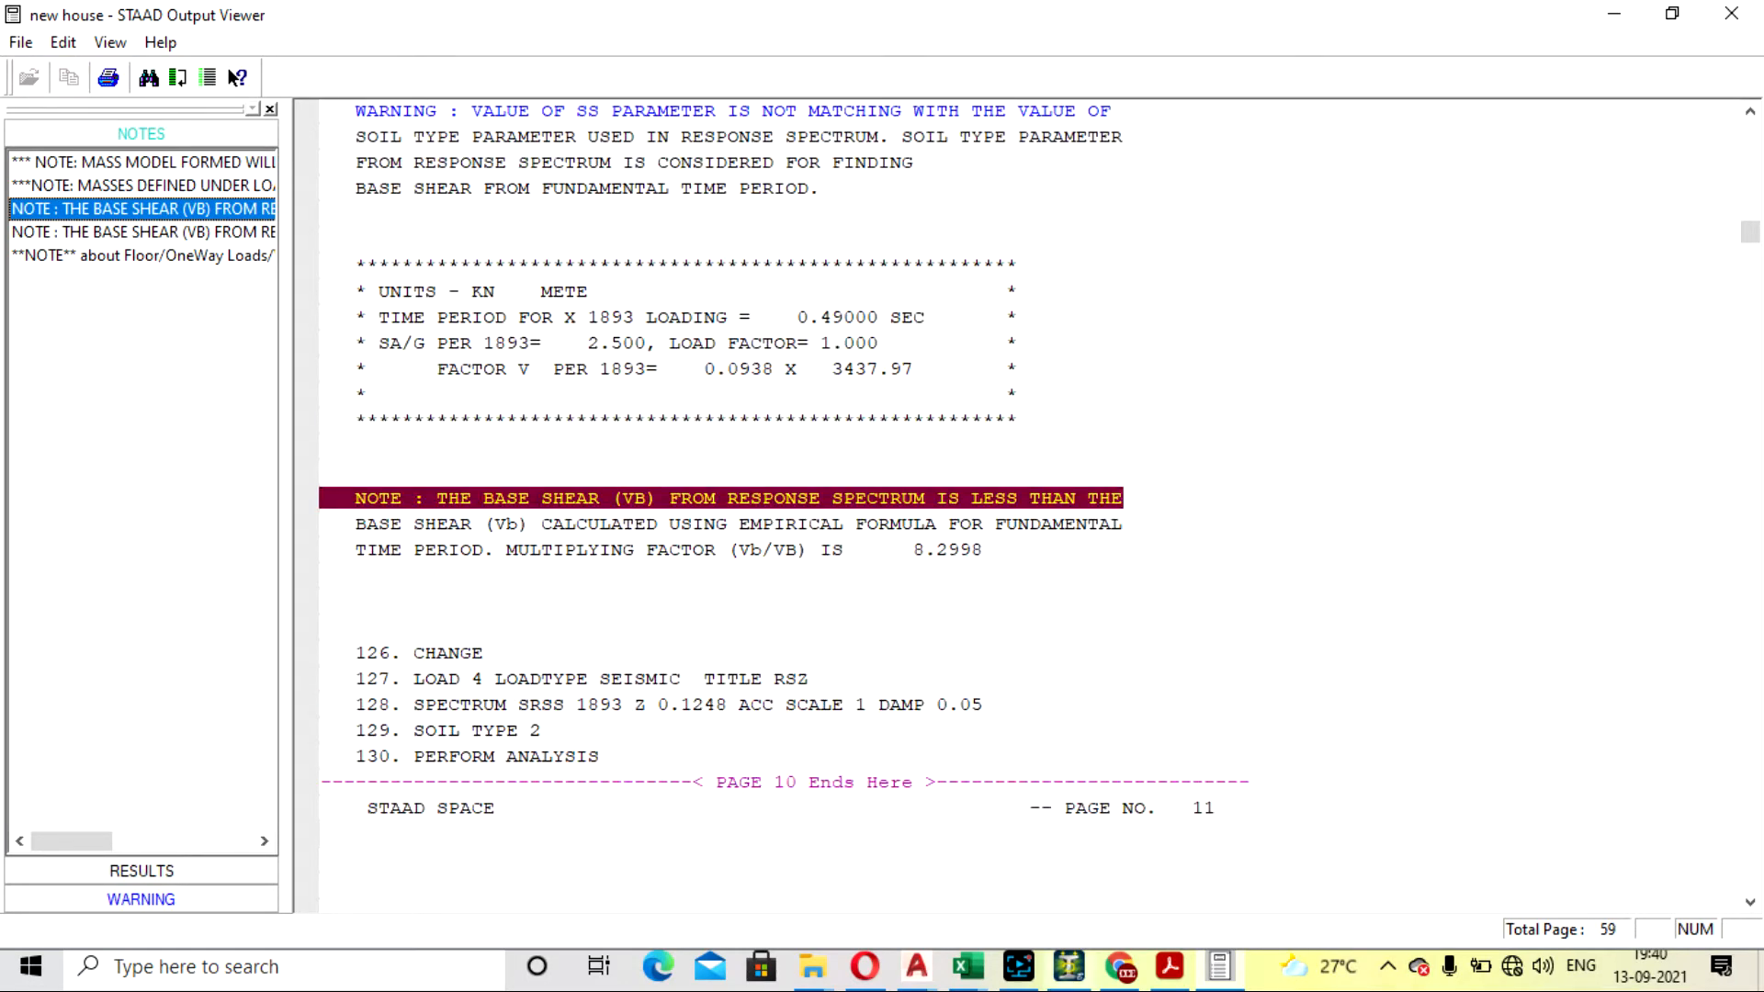
left_click(1027, 972)
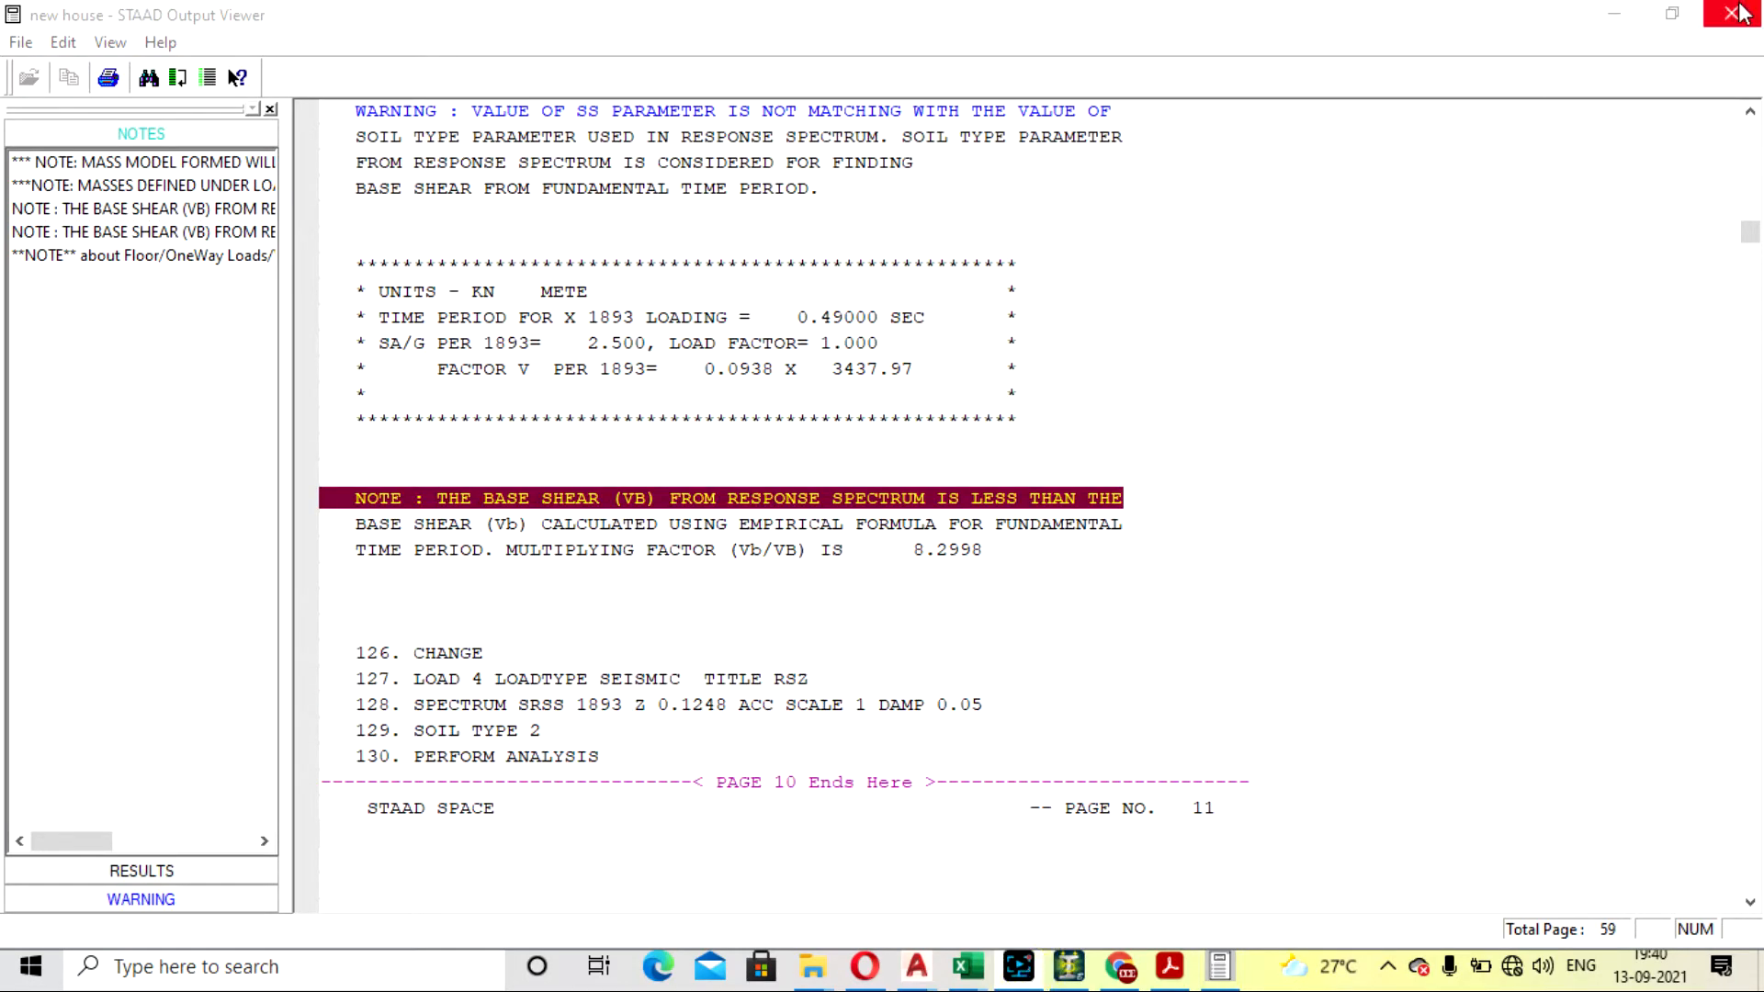
left_click(1302, 859)
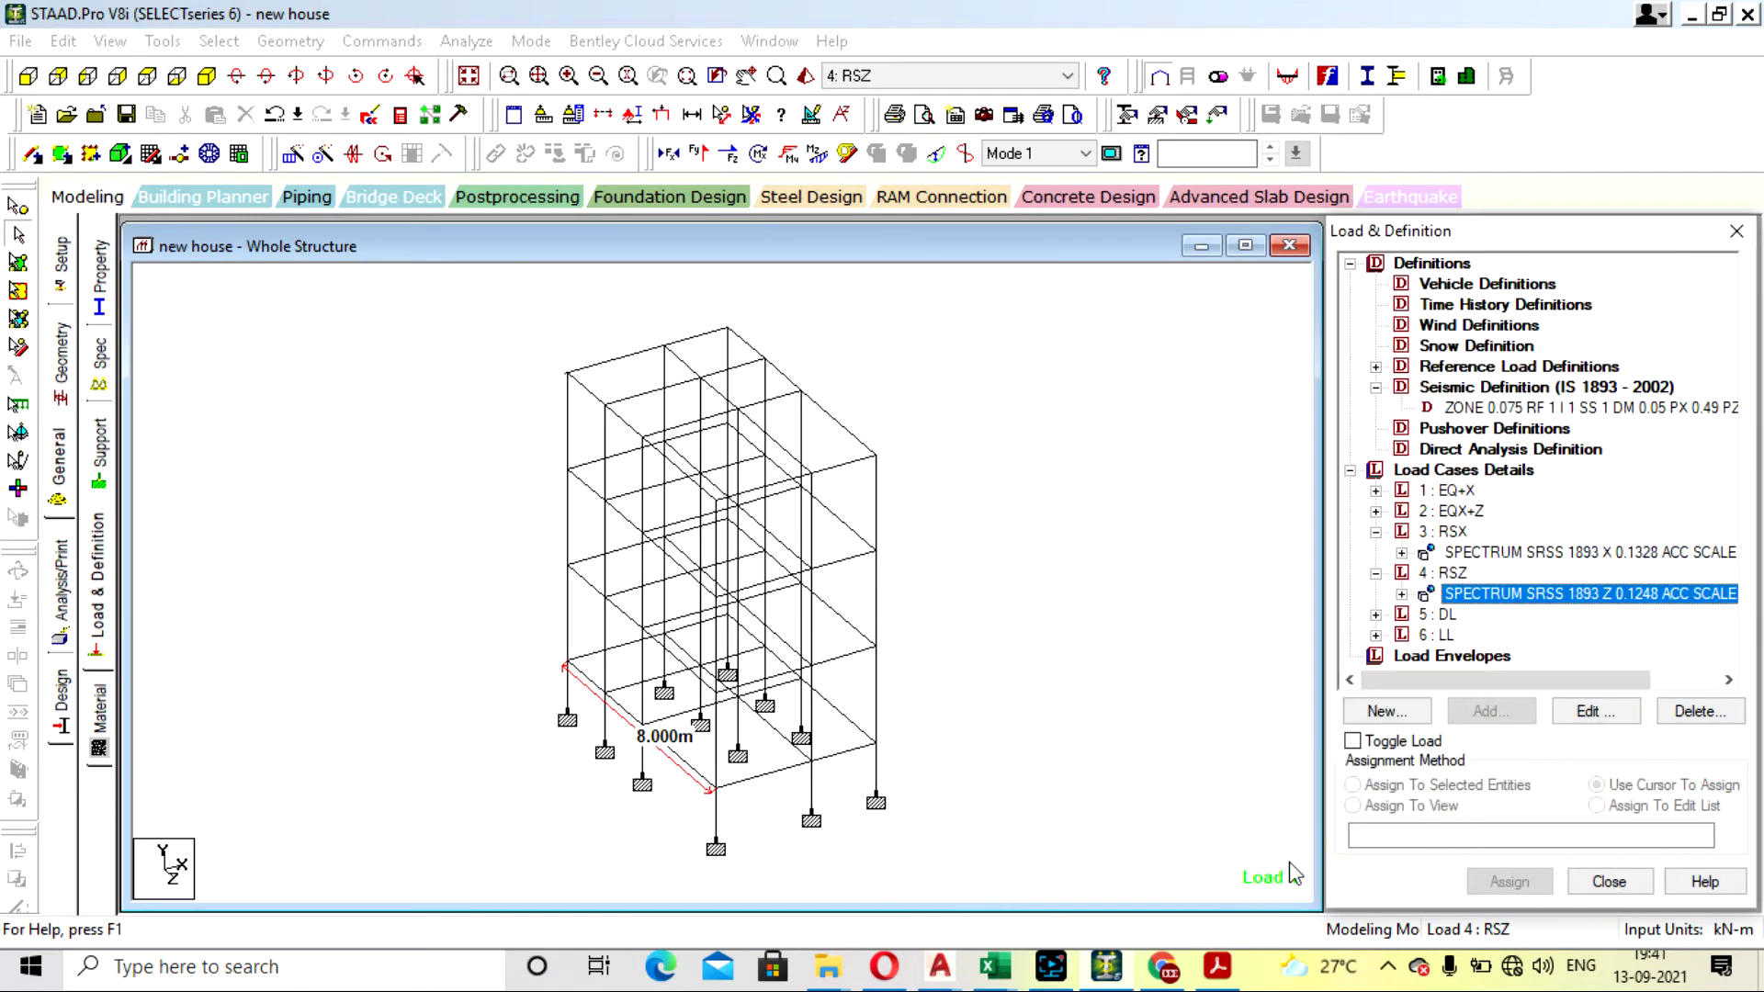
- Open the IS 1893 seismic definition's parameter generator and choose the zone factor by zone, selecting zone III
double_click(1433, 407)
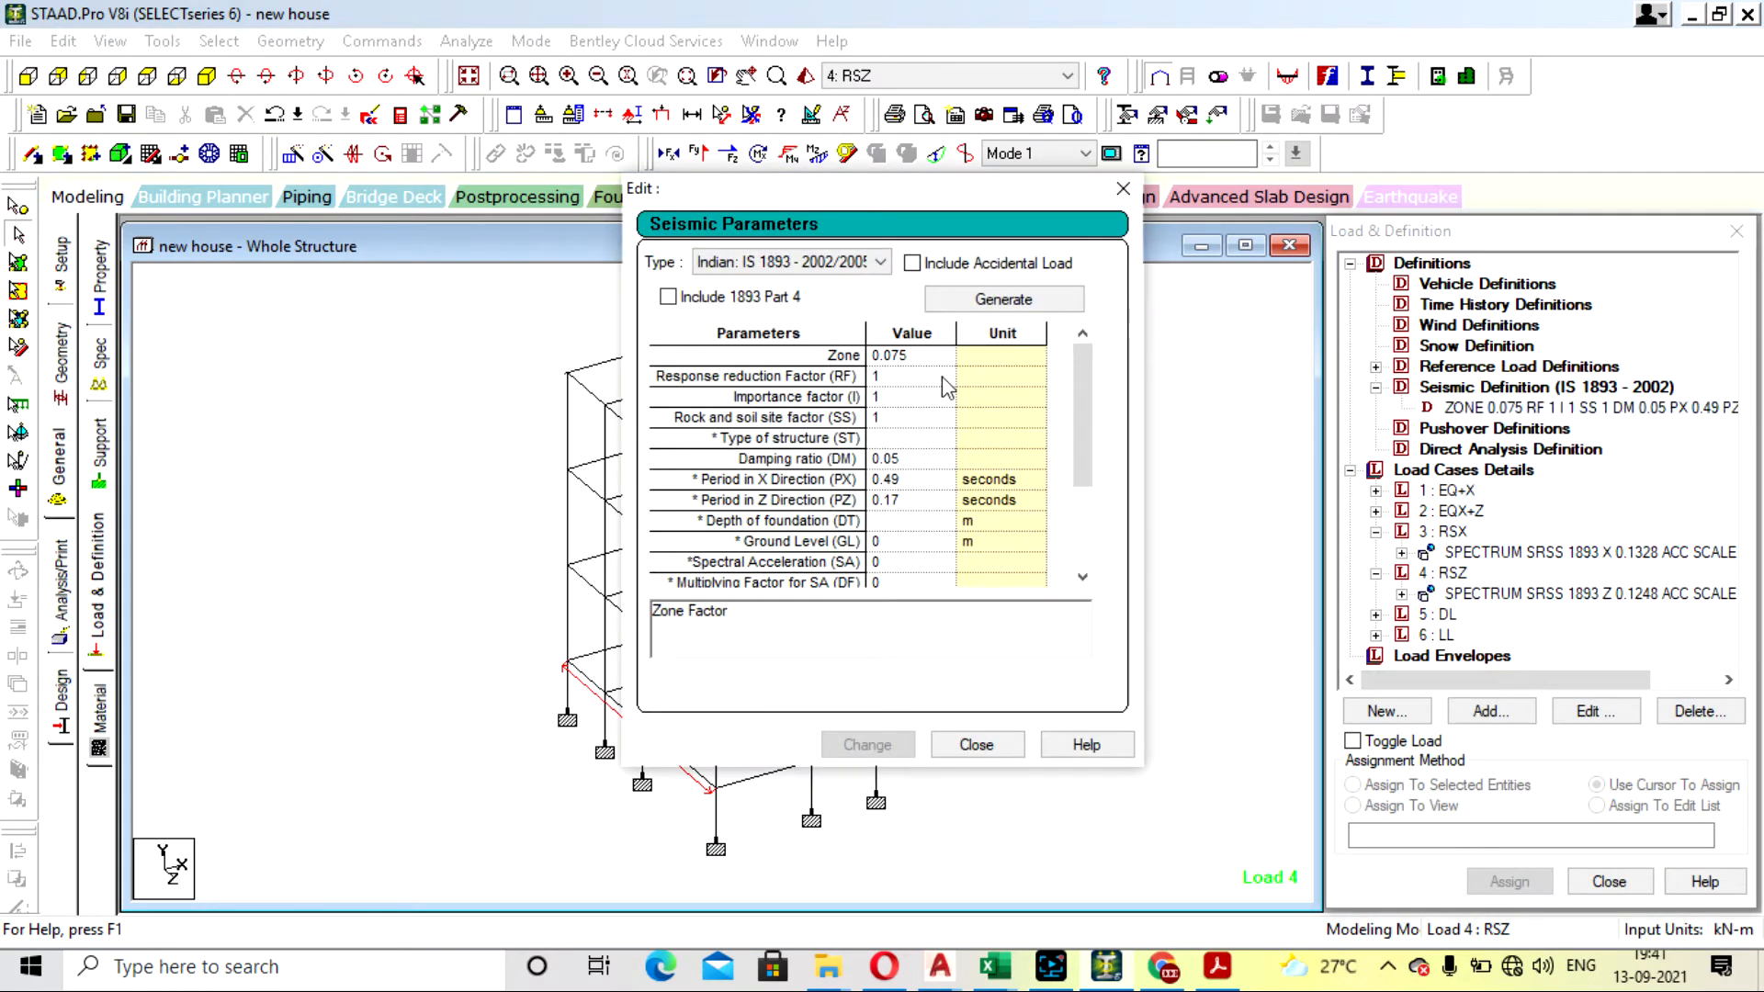
left_click(1001, 300)
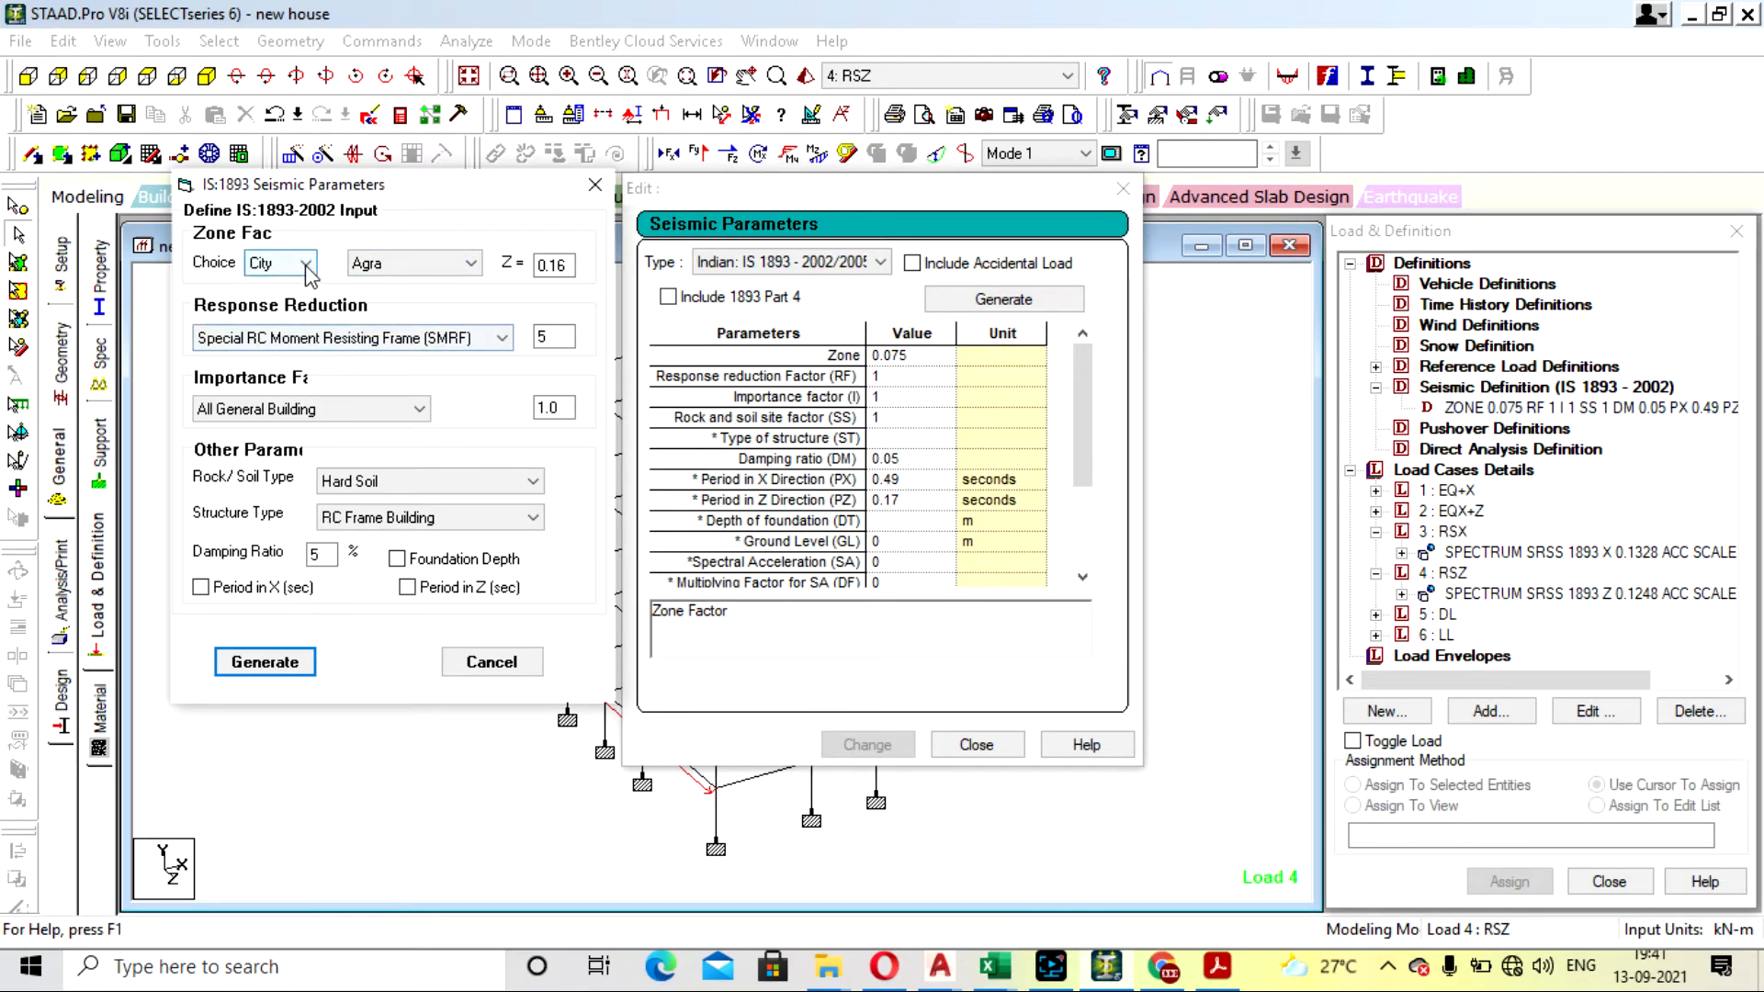
left_click(429, 266)
left_click(429, 276)
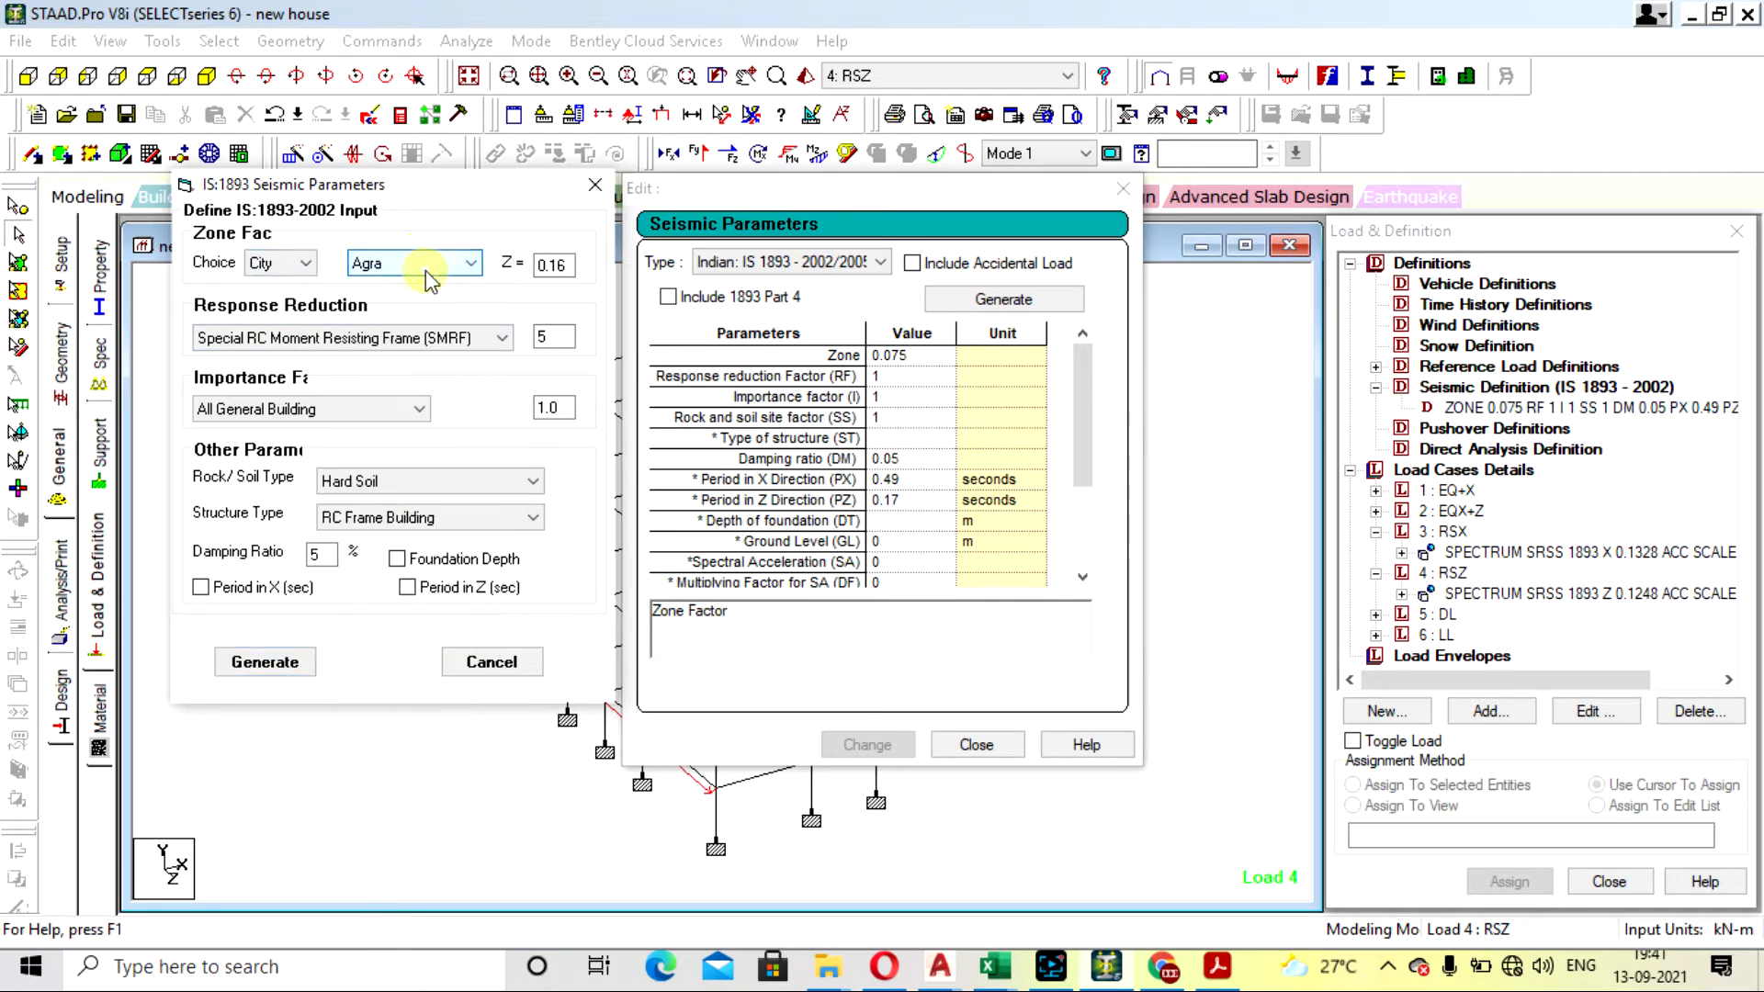
left_click(308, 265)
left_click(308, 264)
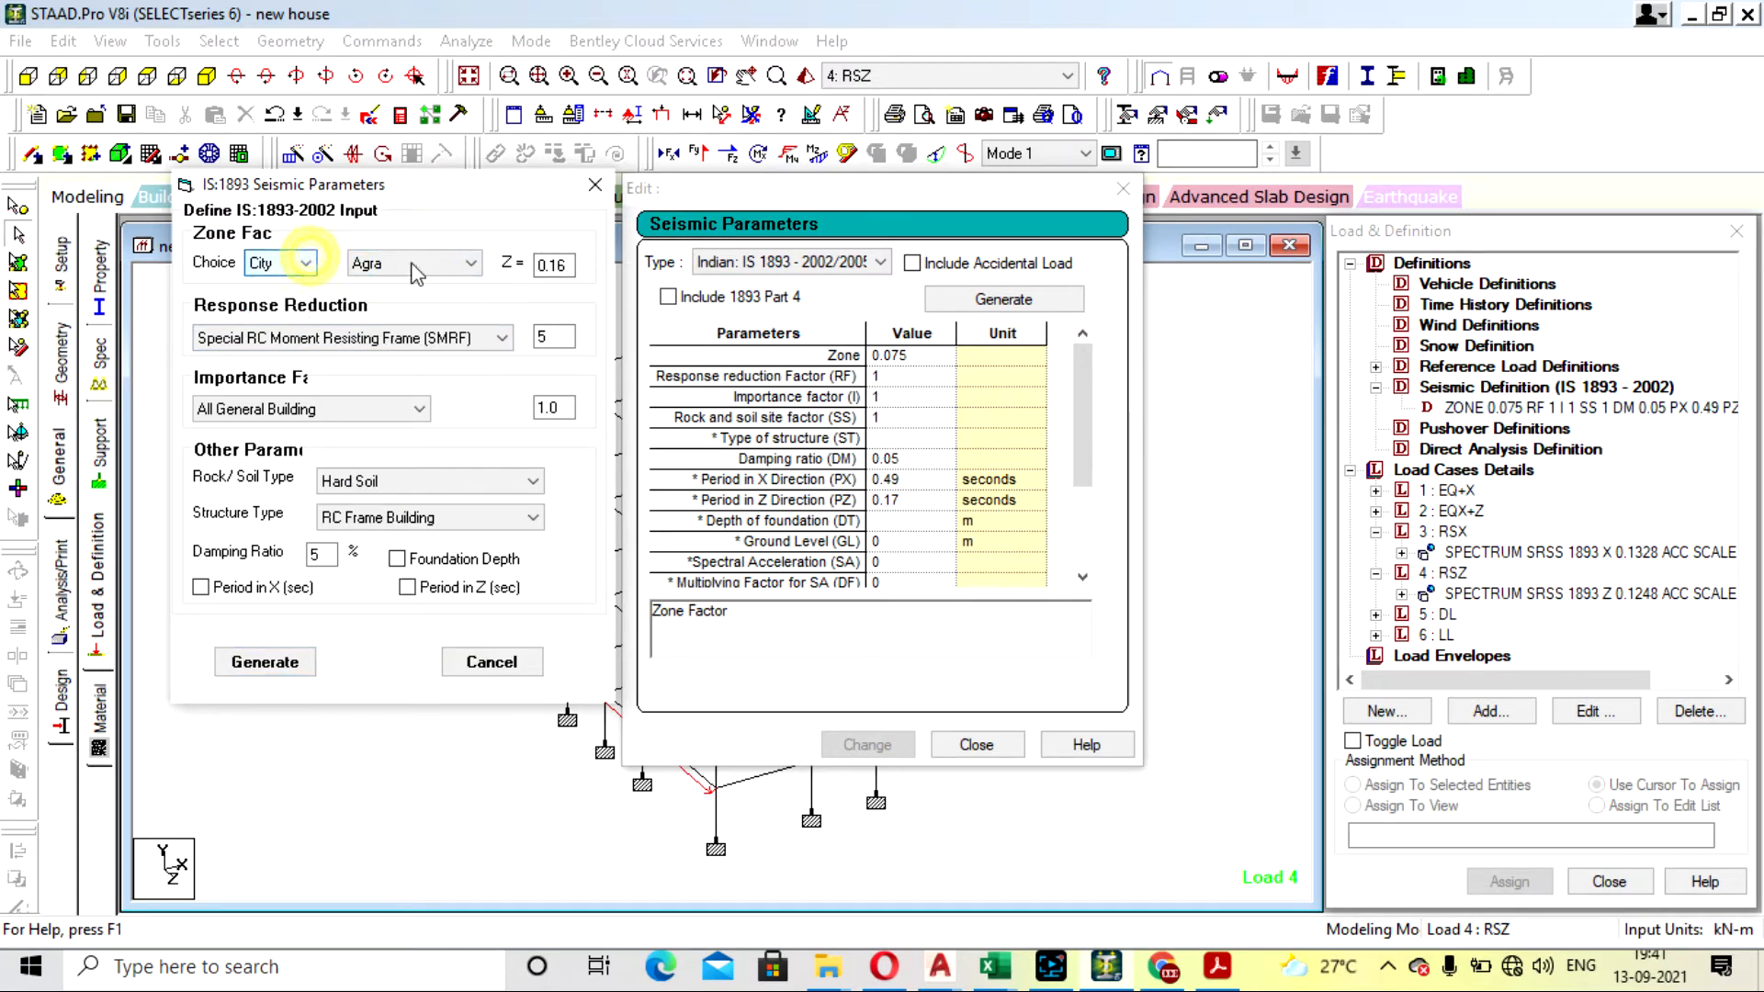
left_click(418, 264)
left_click(418, 264)
left_click(308, 265)
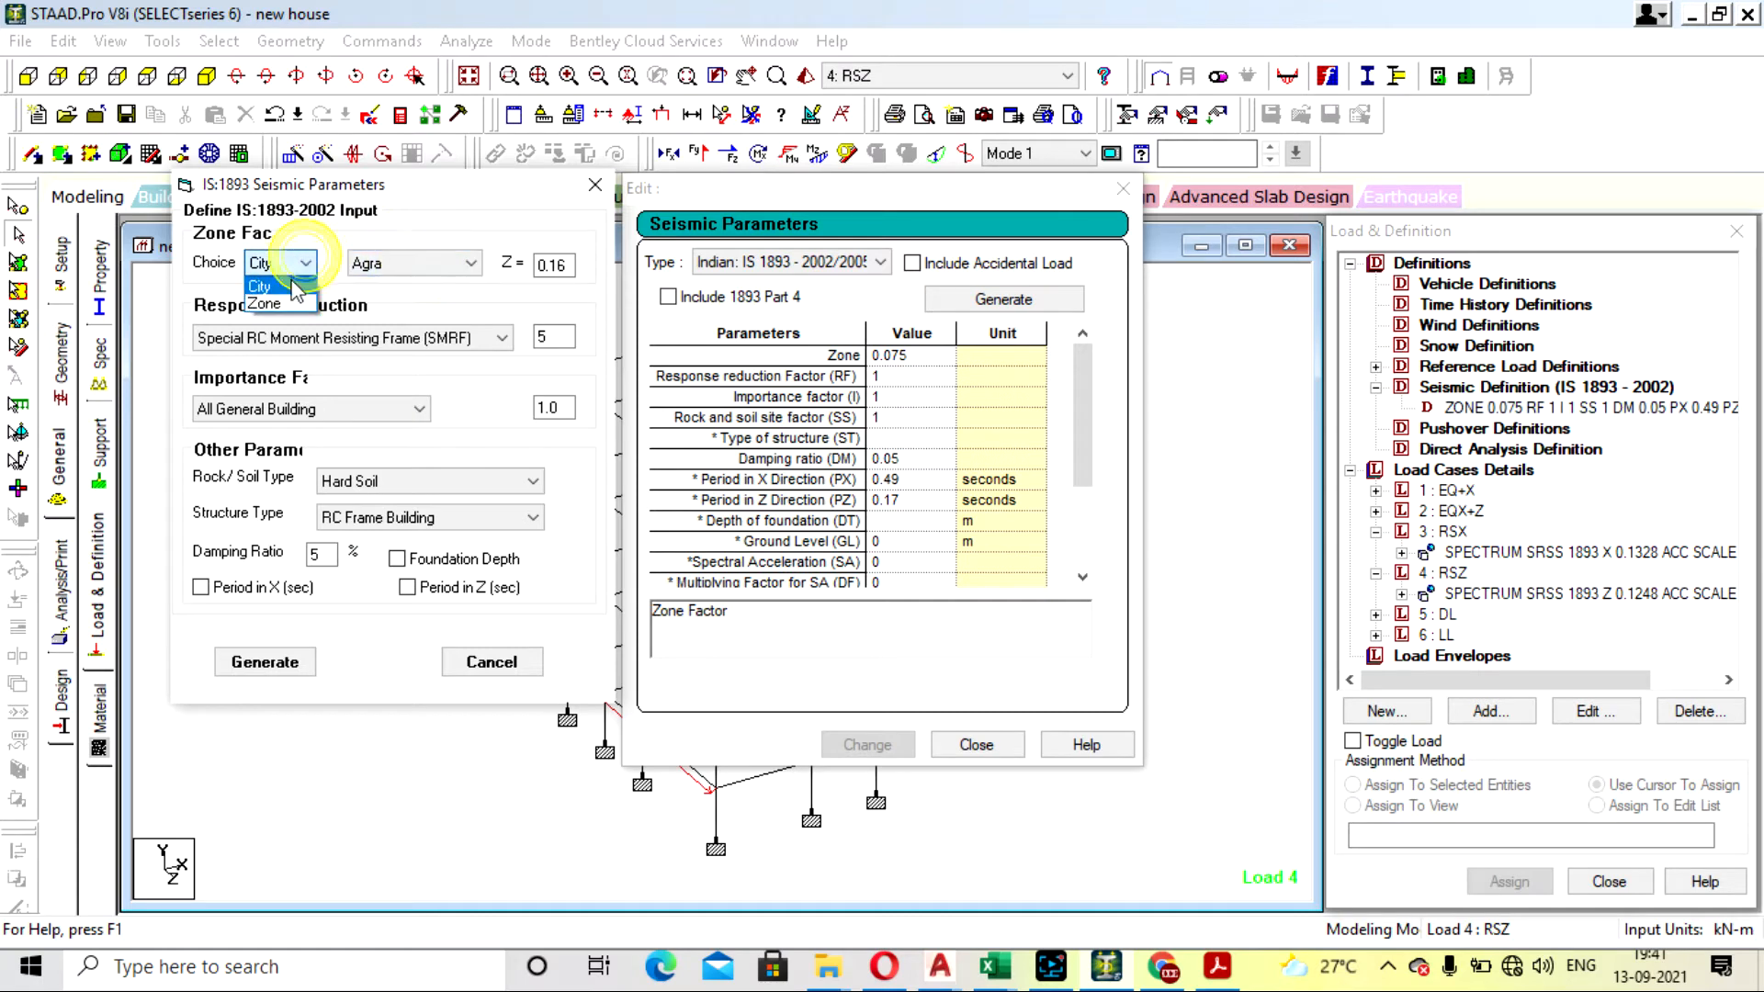
left_click(275, 296)
left_click(401, 264)
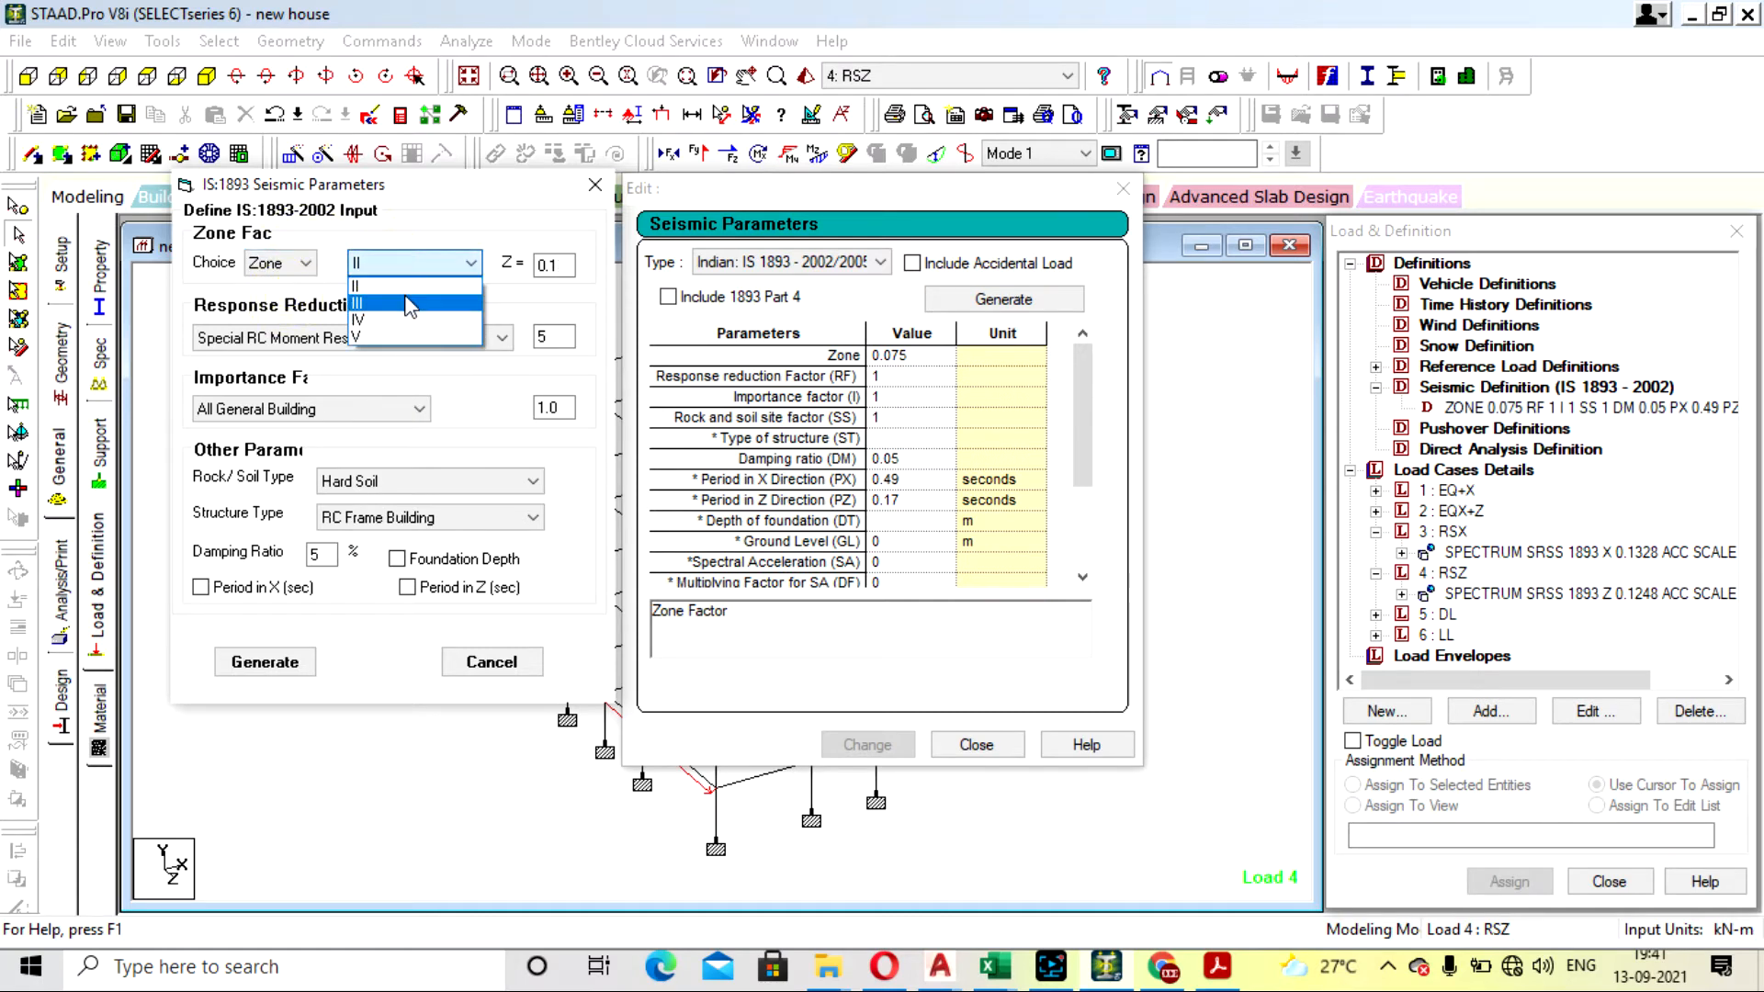
left_click(402, 303)
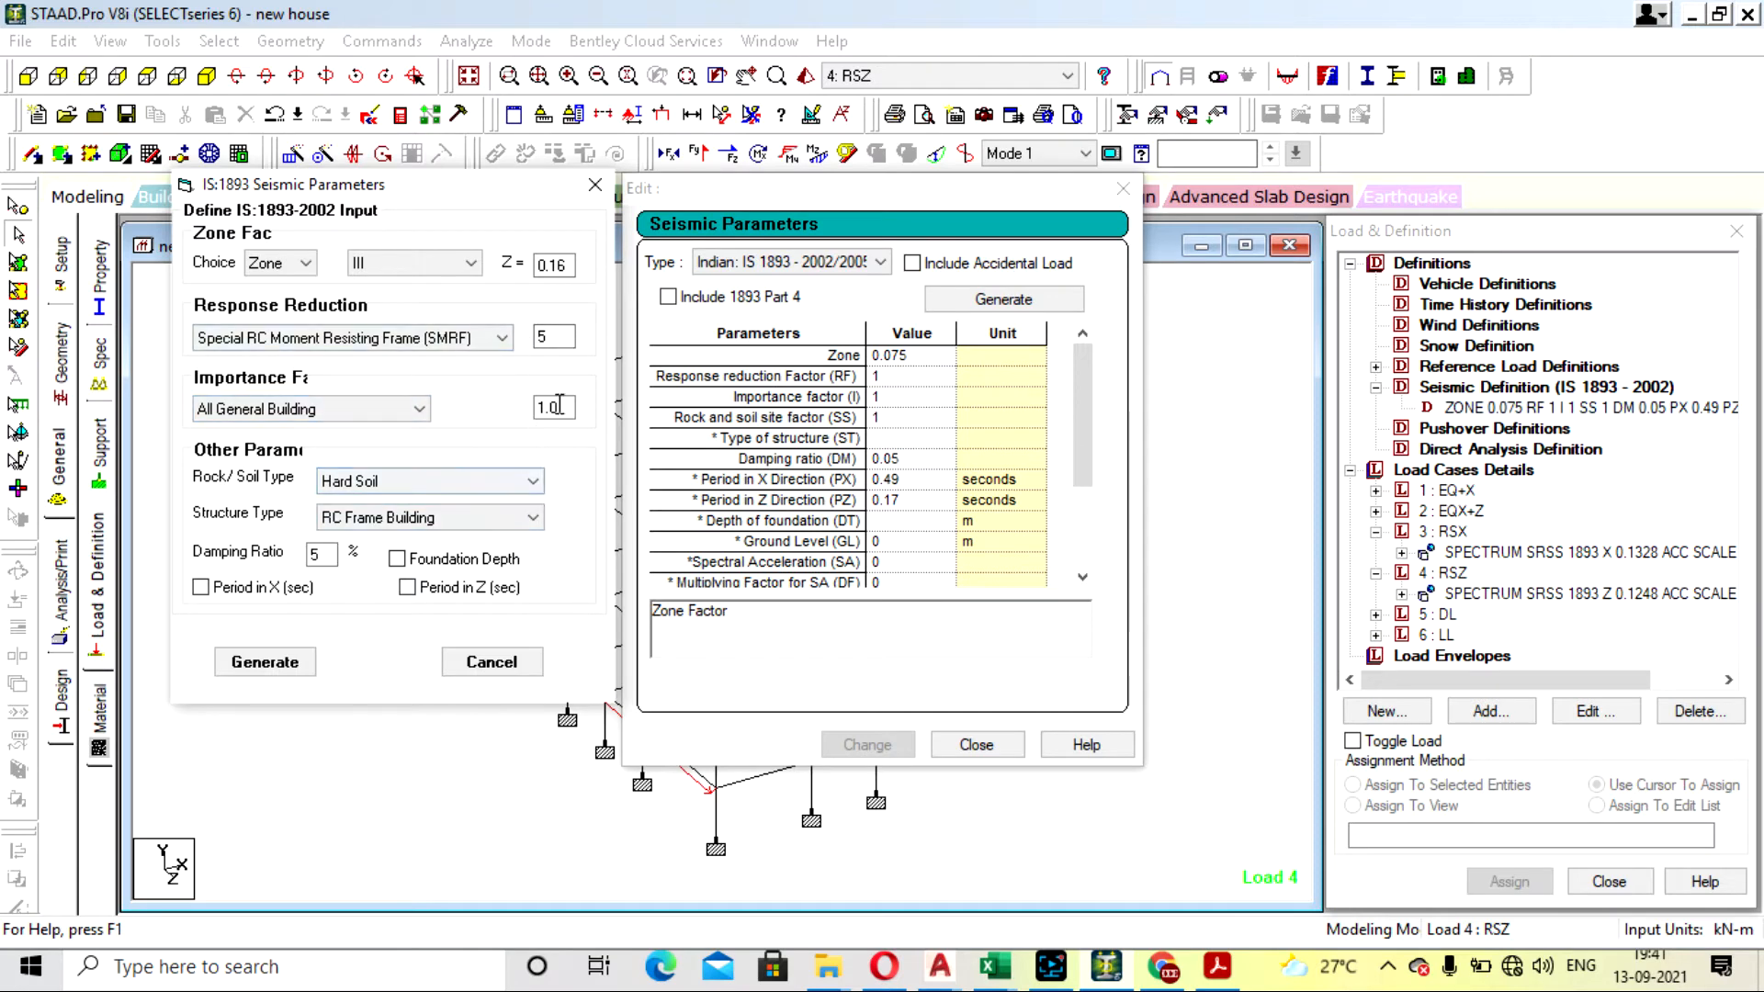
- Generate the seismic parameters for a Special RC Moment Resisting Frame (SMRF) and close the definition without applying them
left_click(480, 345)
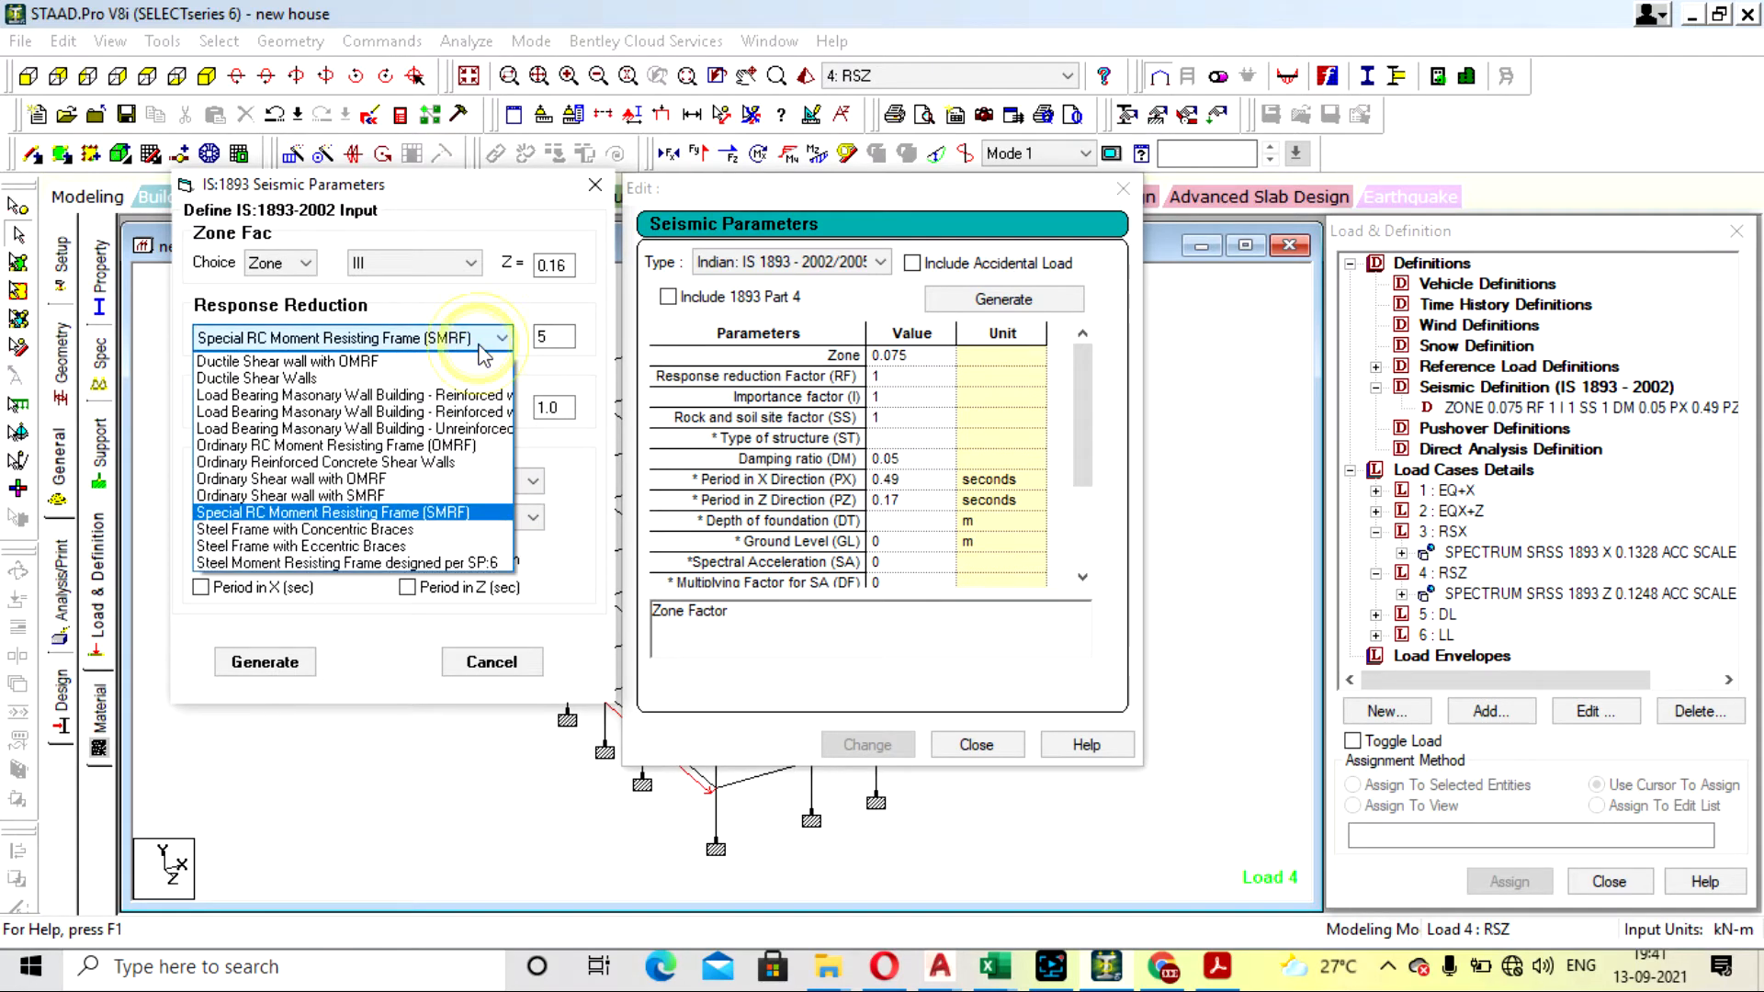
left_click(444, 512)
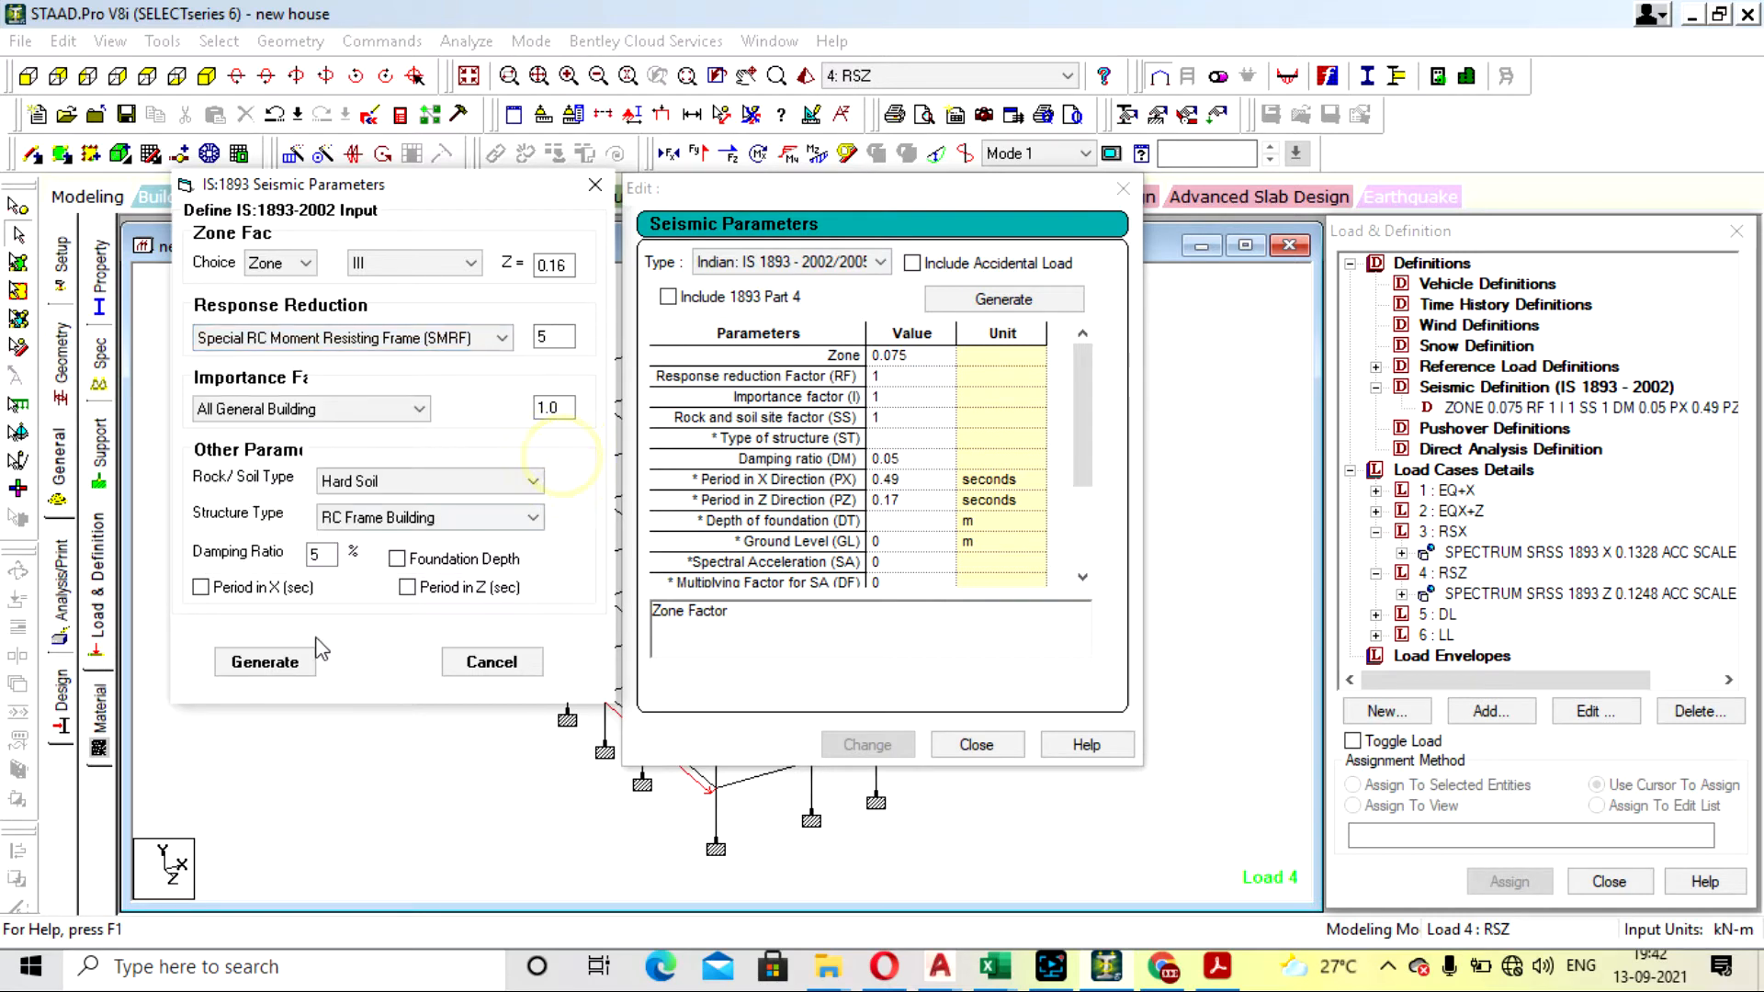
left_click(265, 663)
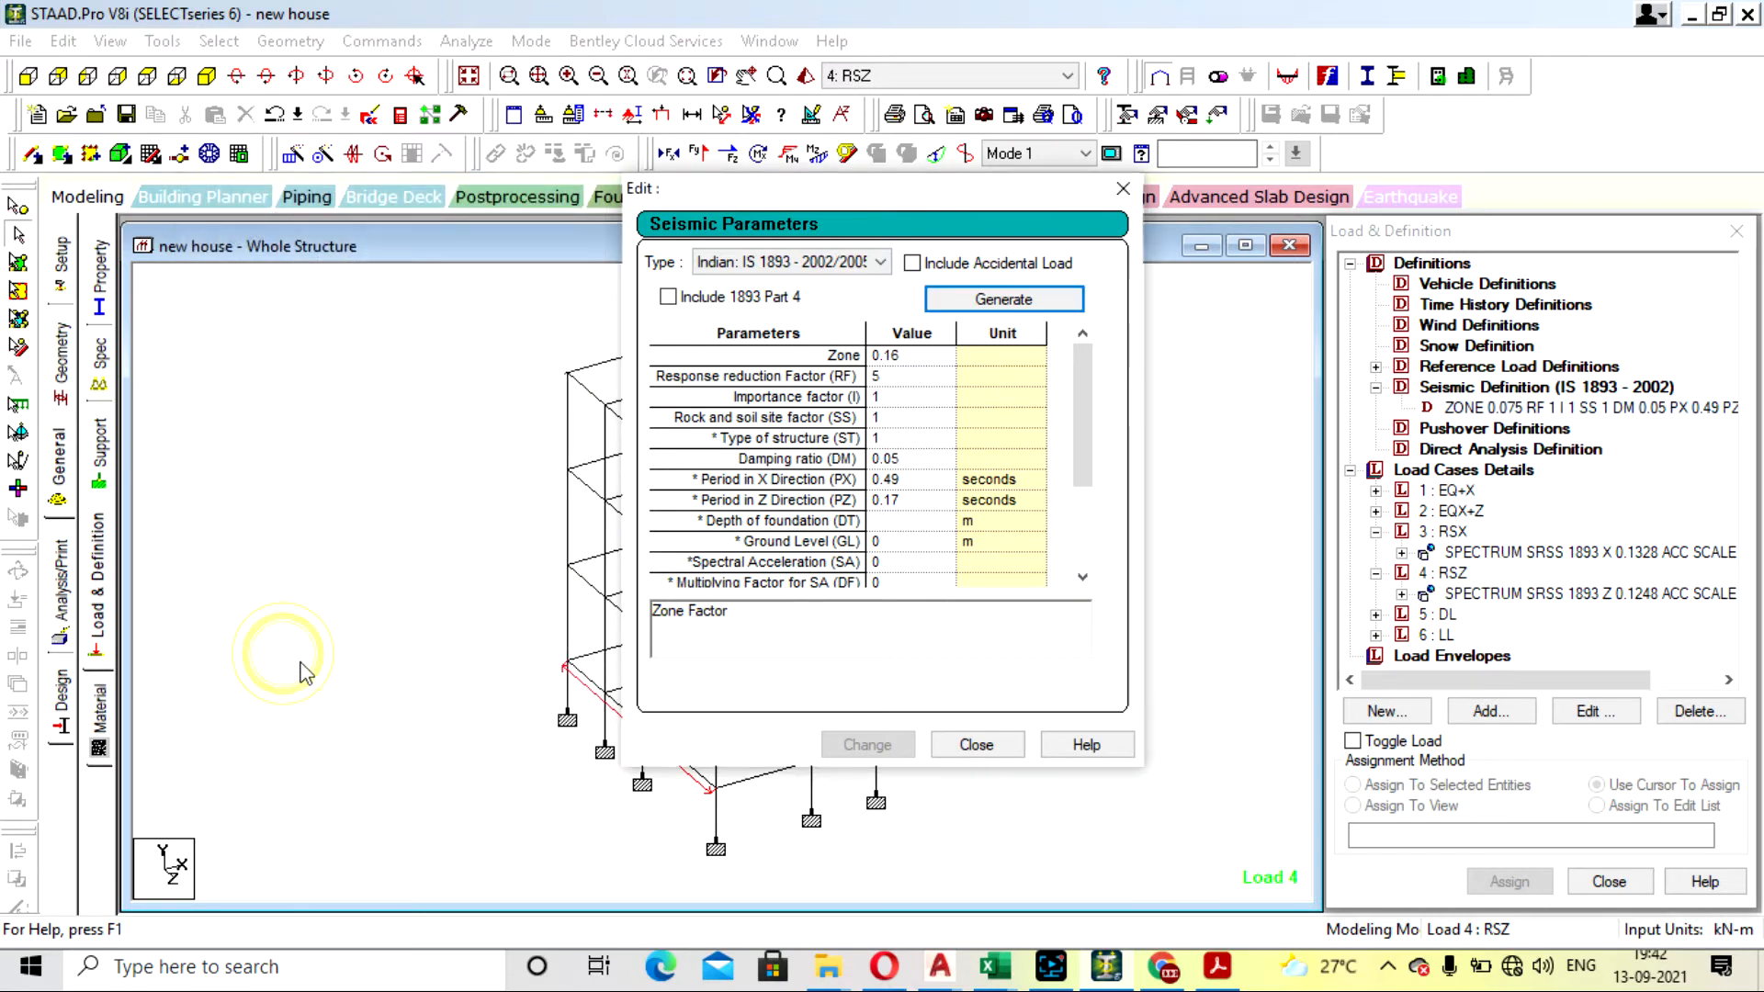
left_click(977, 746)
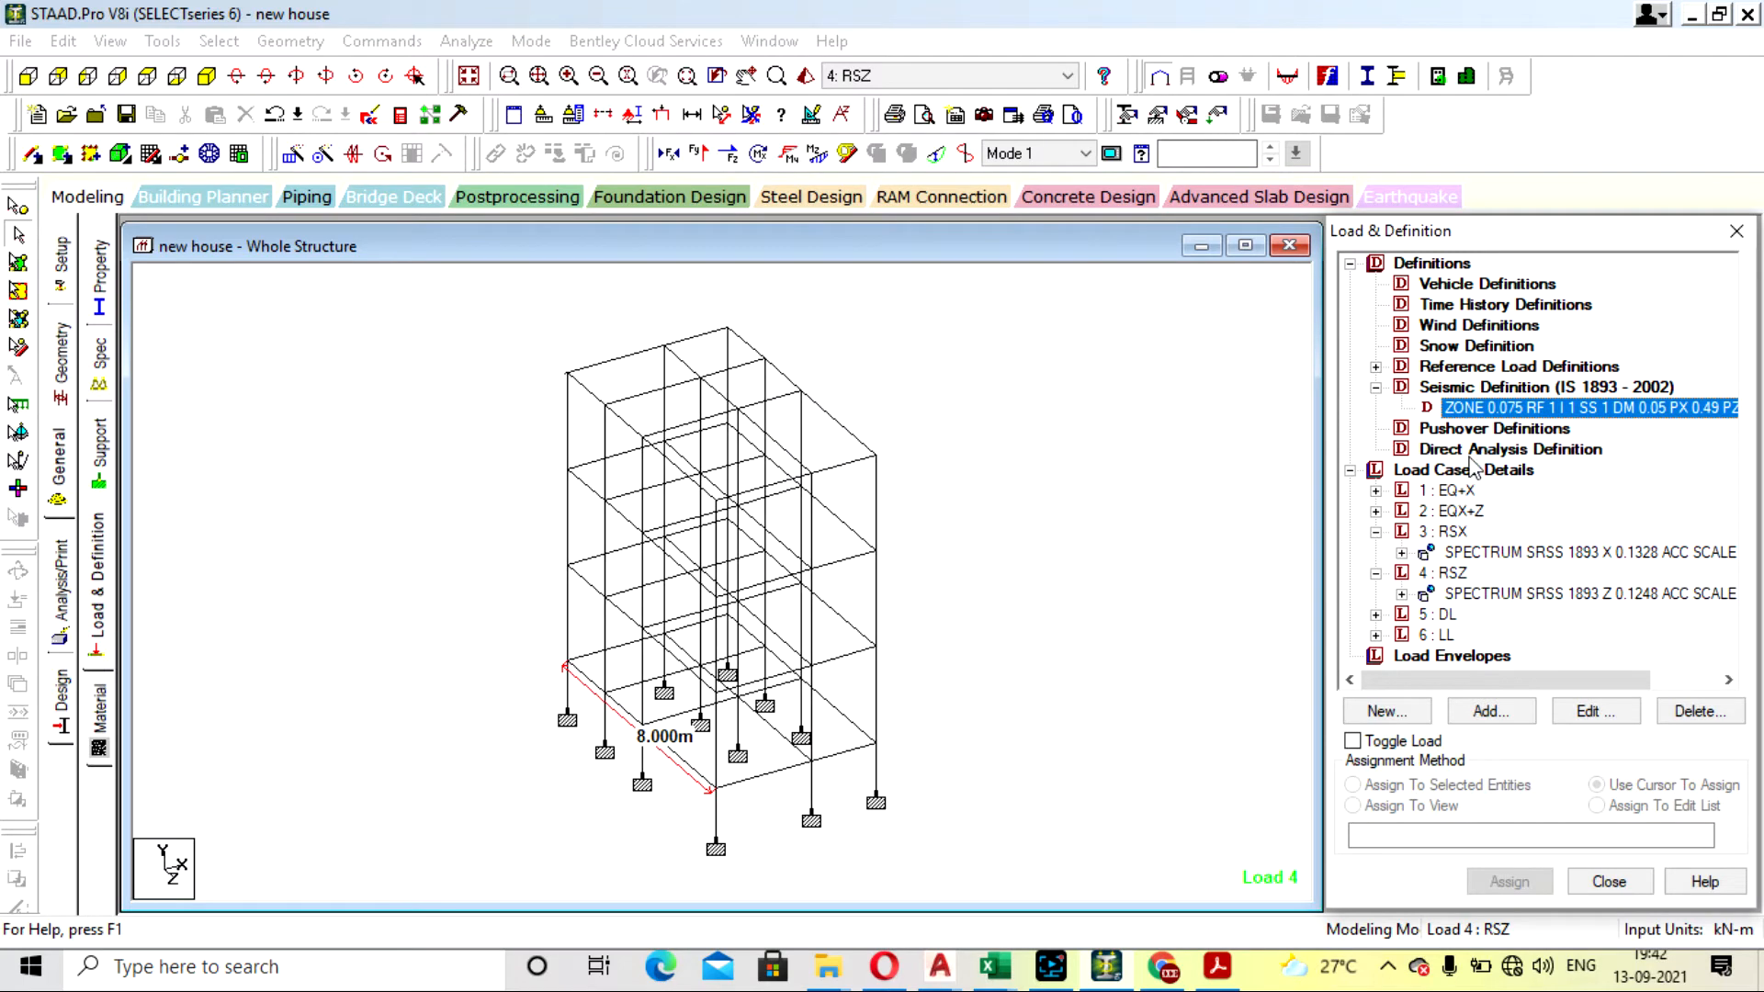
- Run the analysis of the structure and view its output file
left_click(466, 40)
left_click(501, 62)
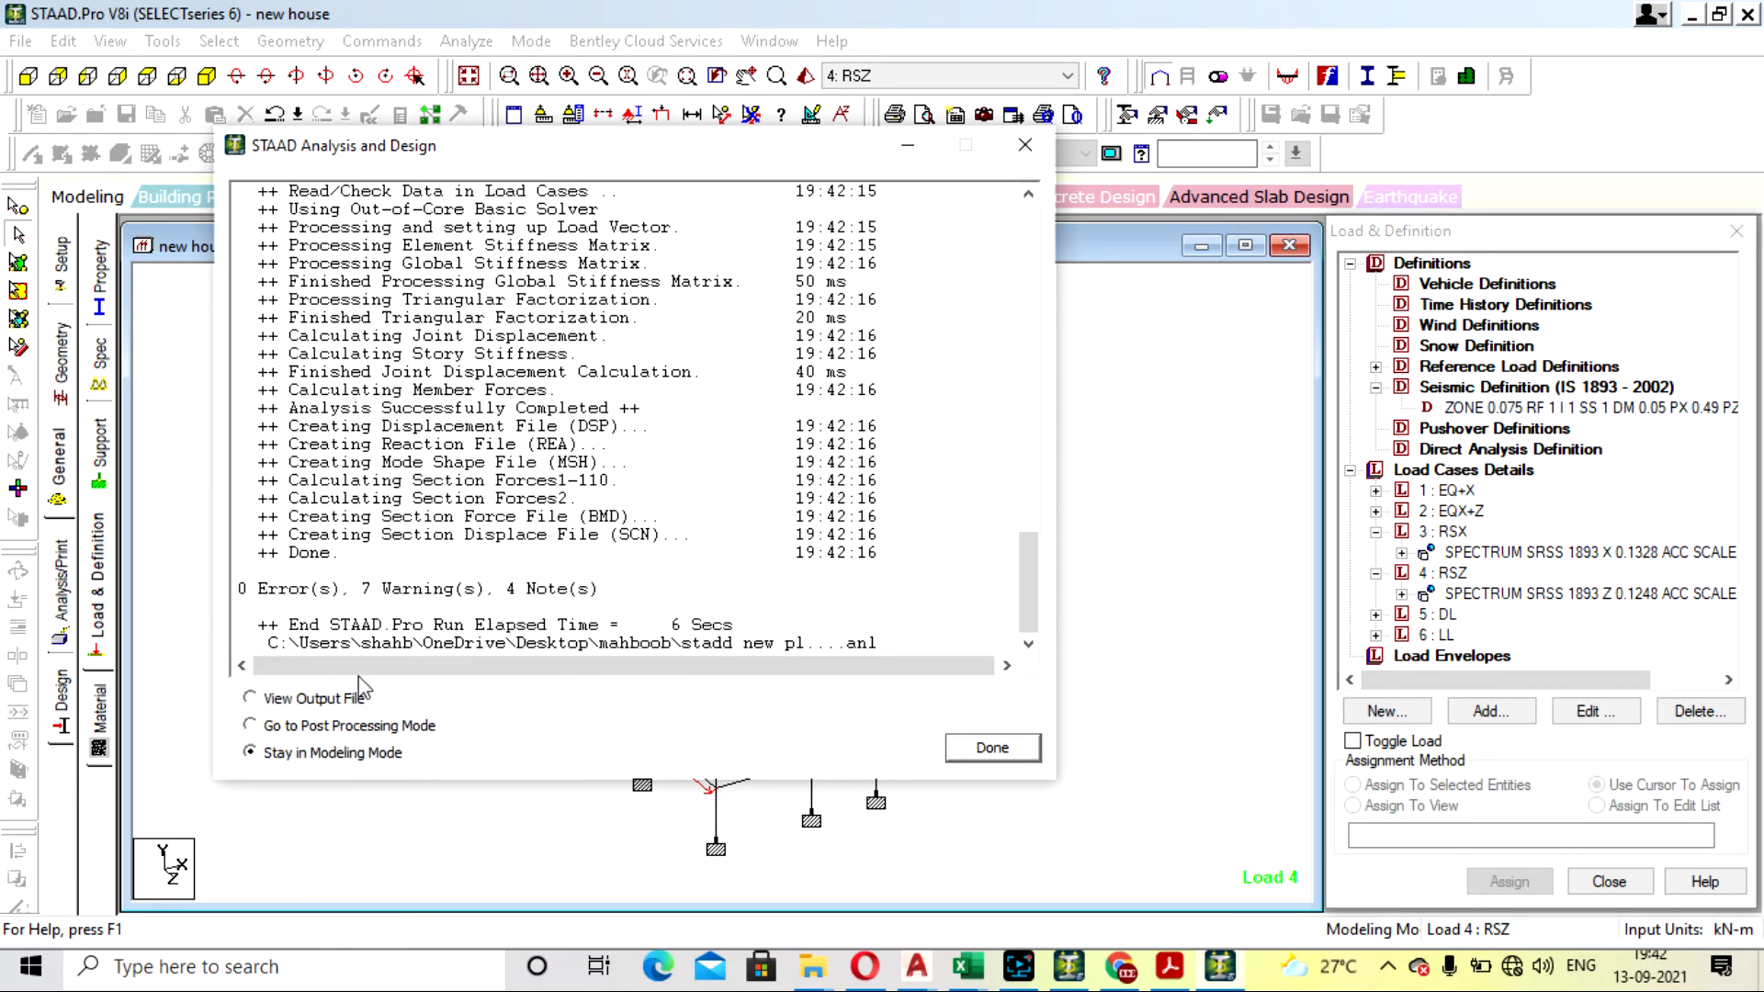
left_click(357, 699)
left_click(1027, 758)
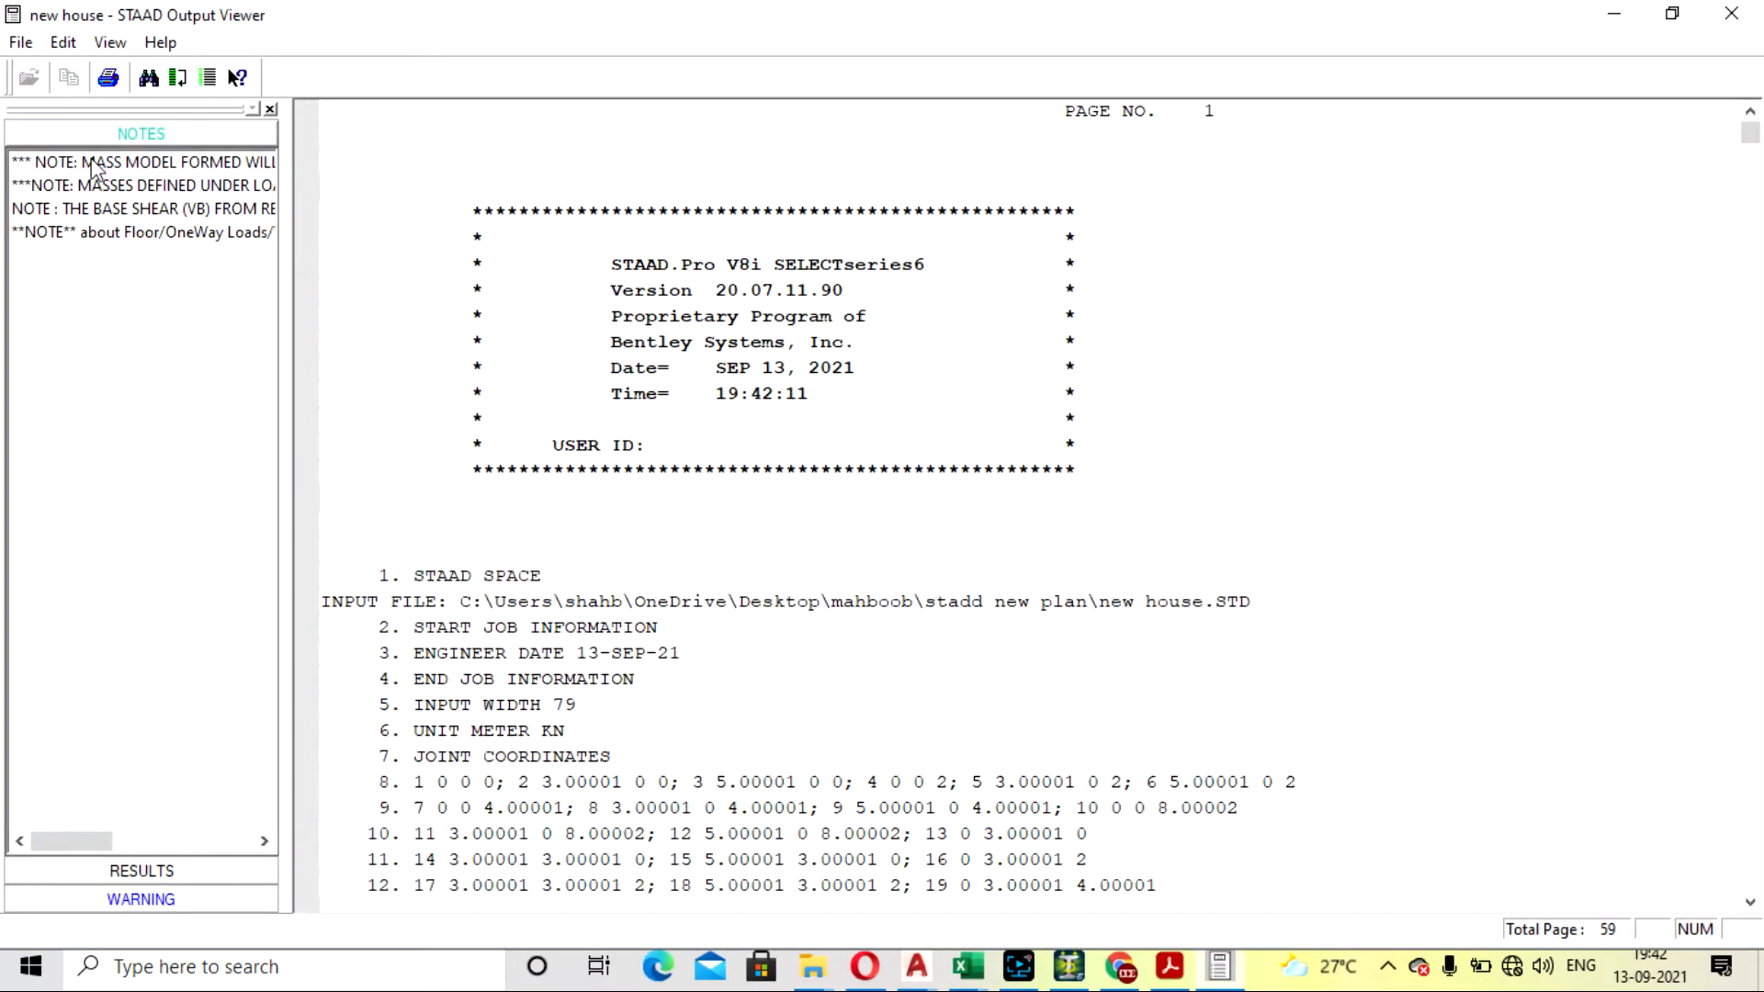
- Check the multiplying factor in the base shear note and the Z loading block above it, and close the output file
left_click(127, 163)
left_click(138, 209)
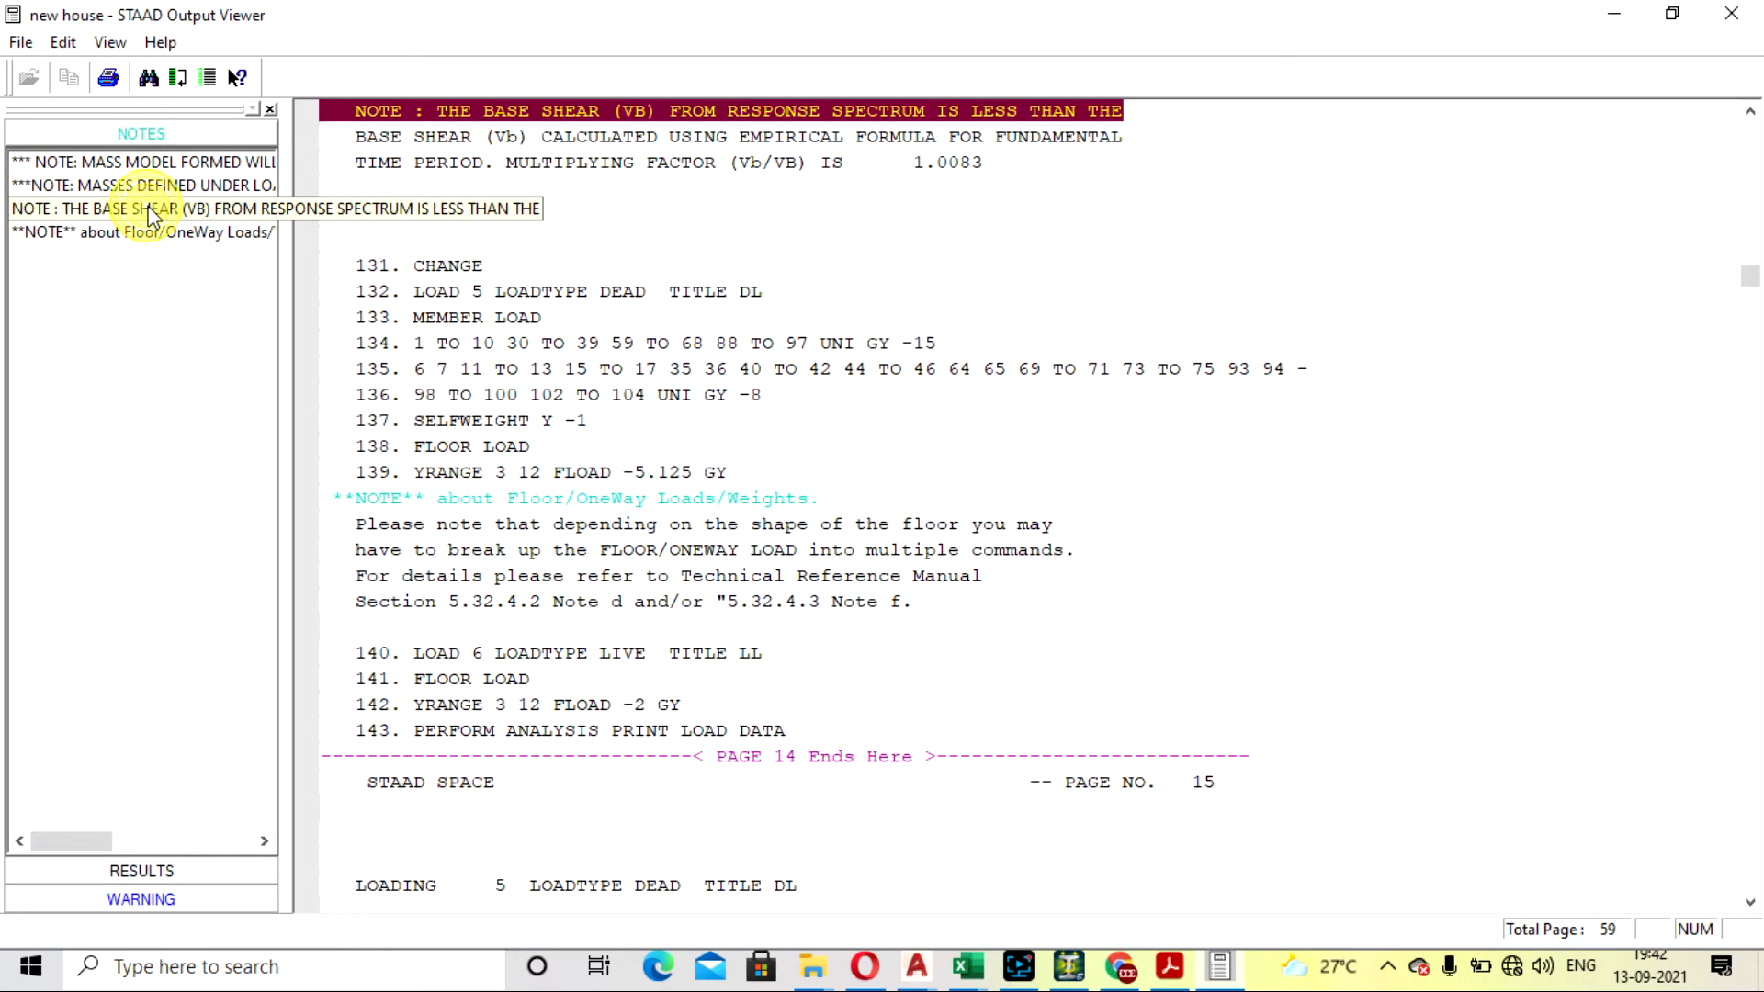
scroll(1025, 494, "up", 3)
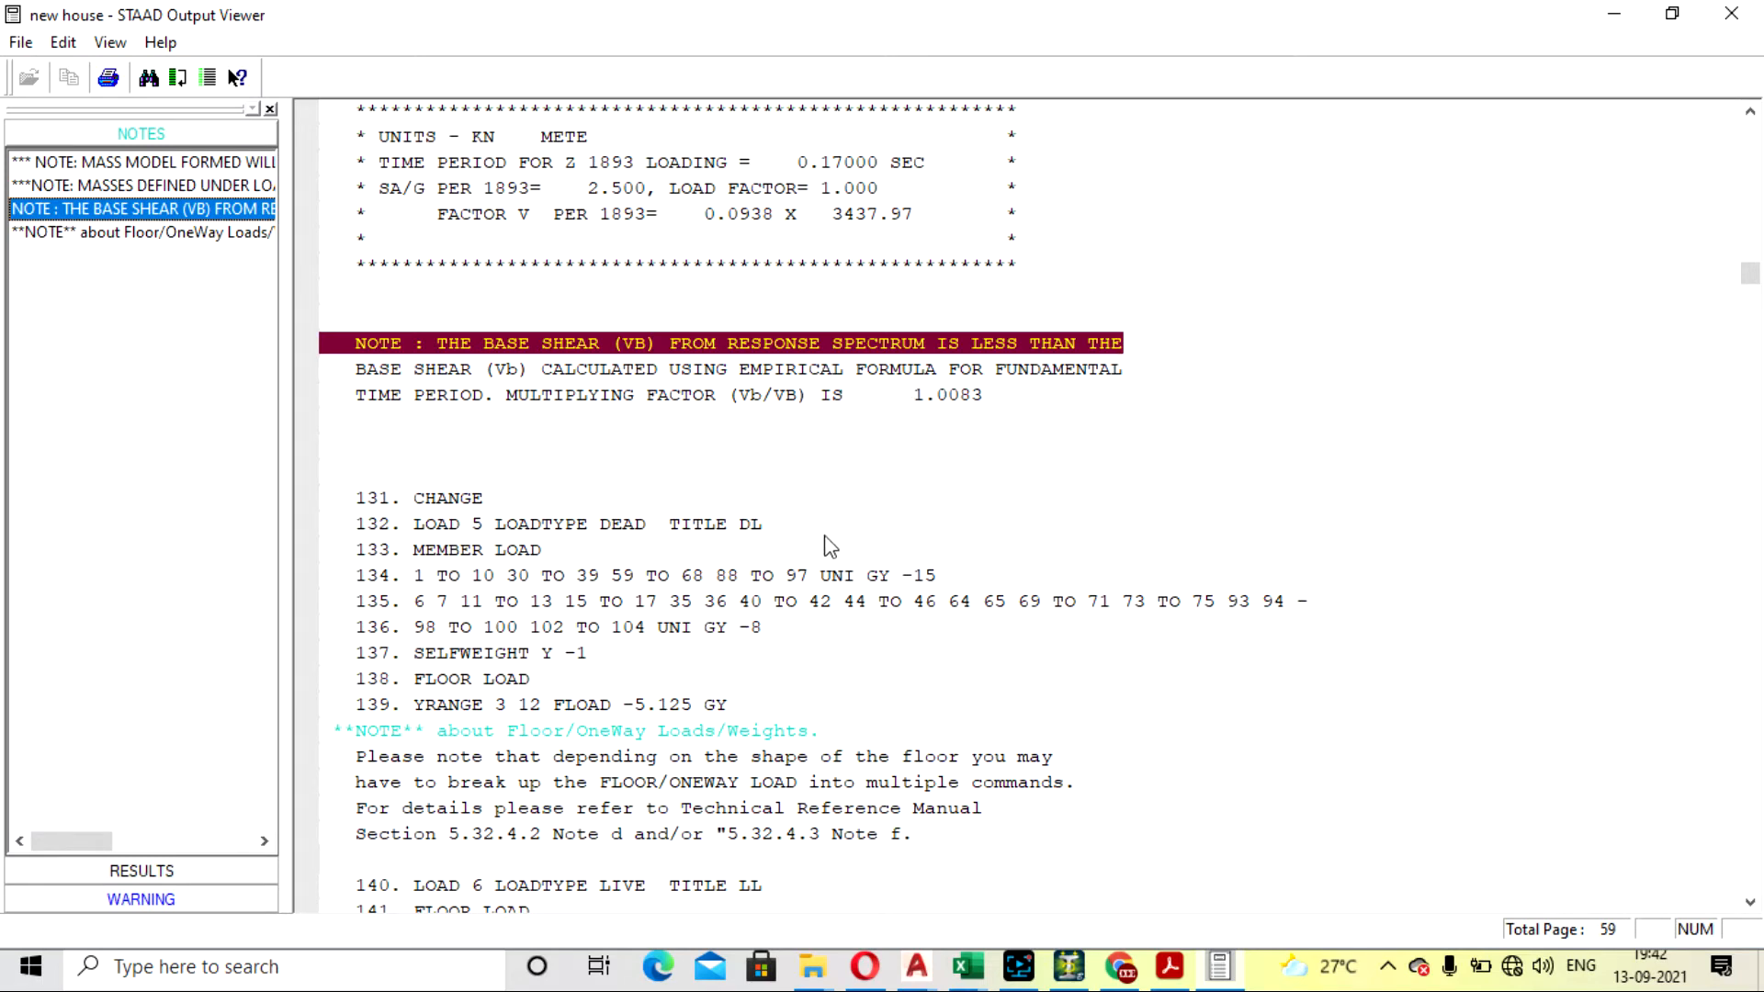
left_click(1731, 13)
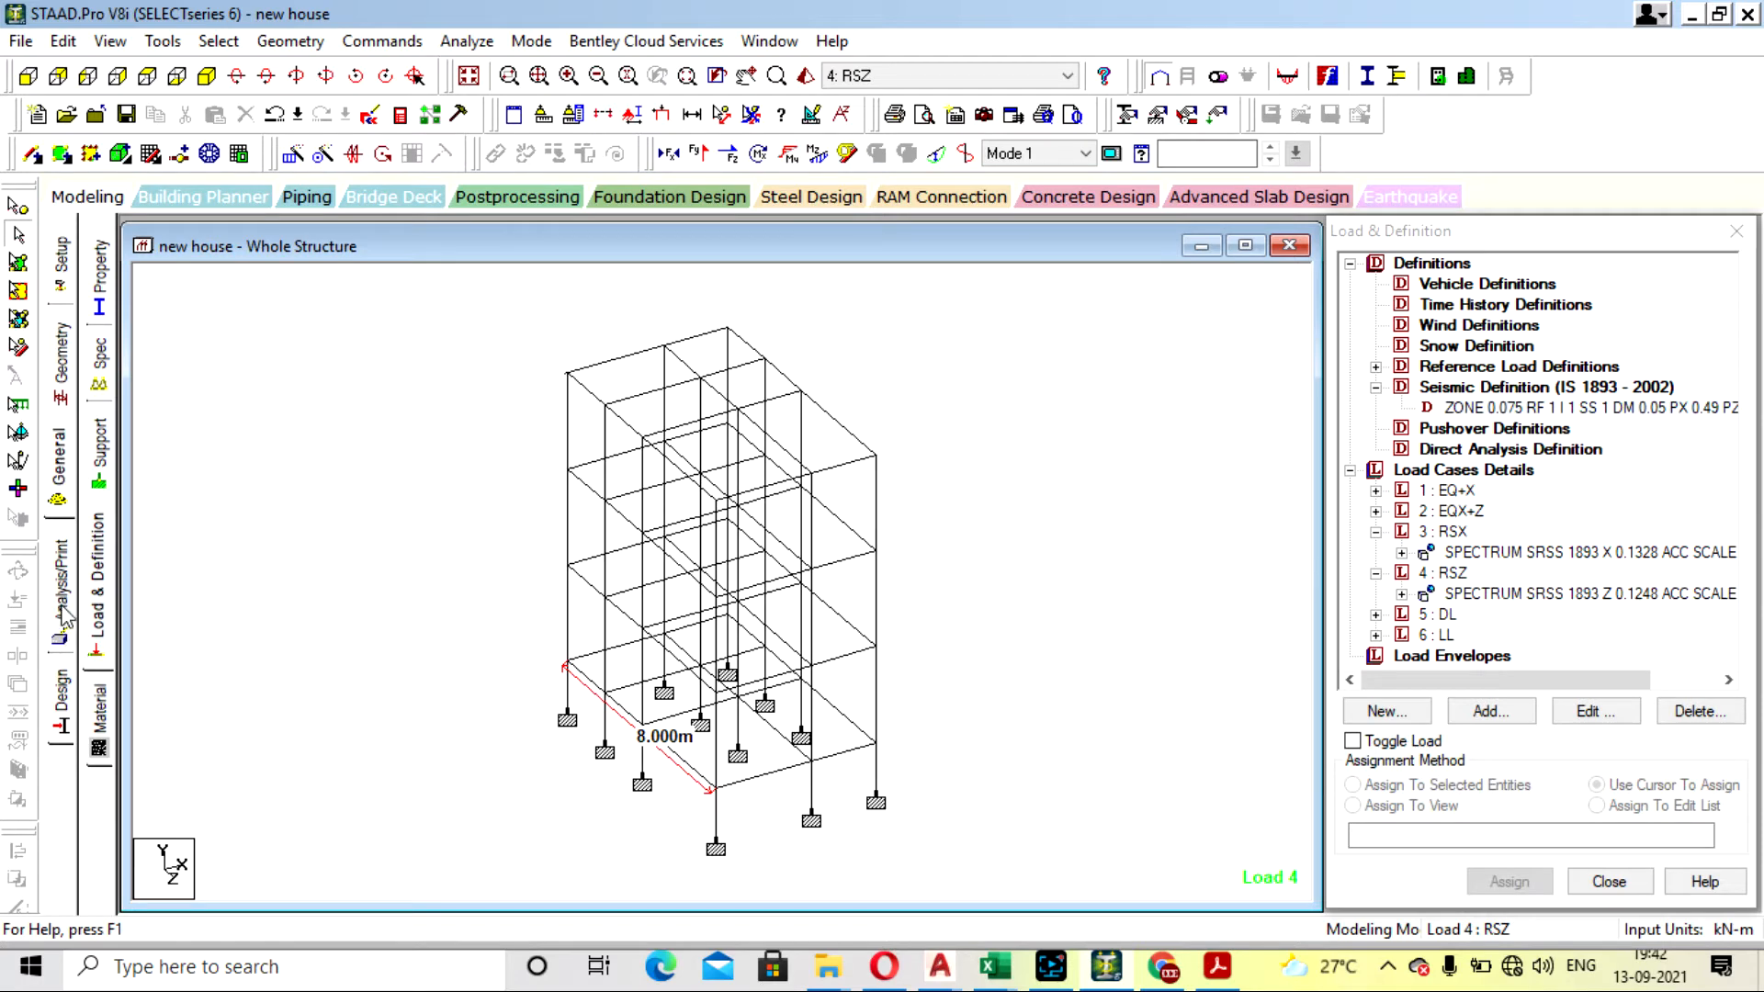
left_click(61, 711)
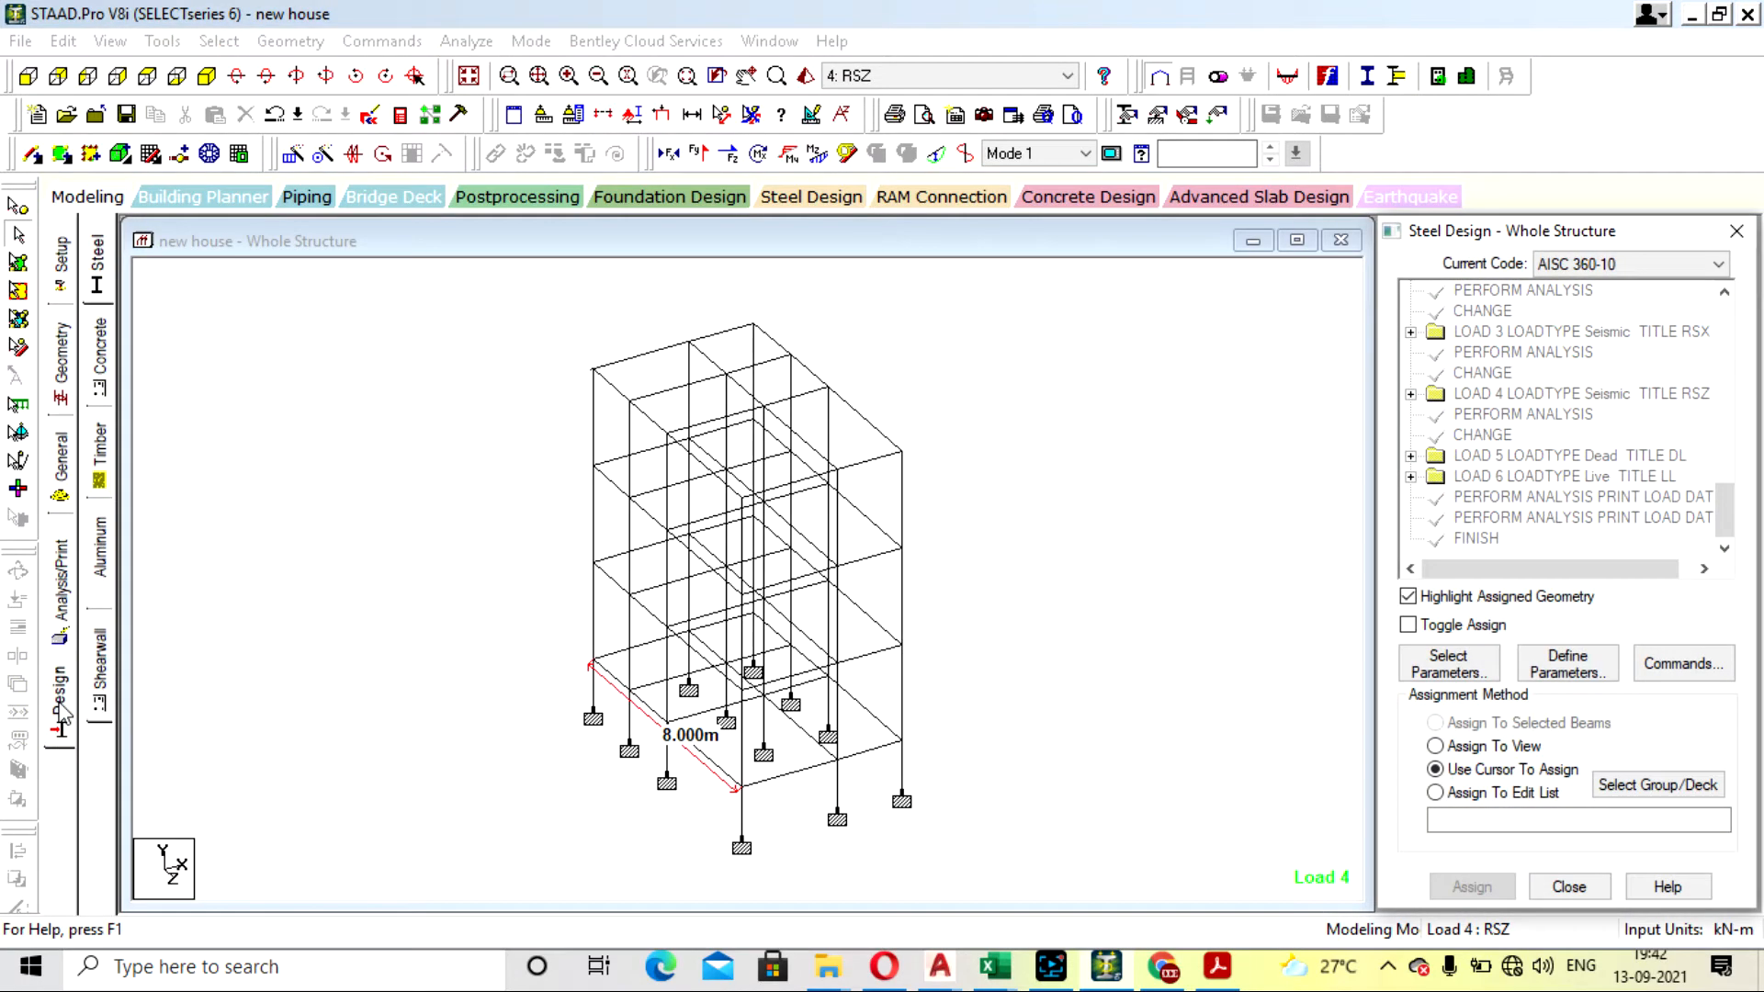
left_click(60, 459)
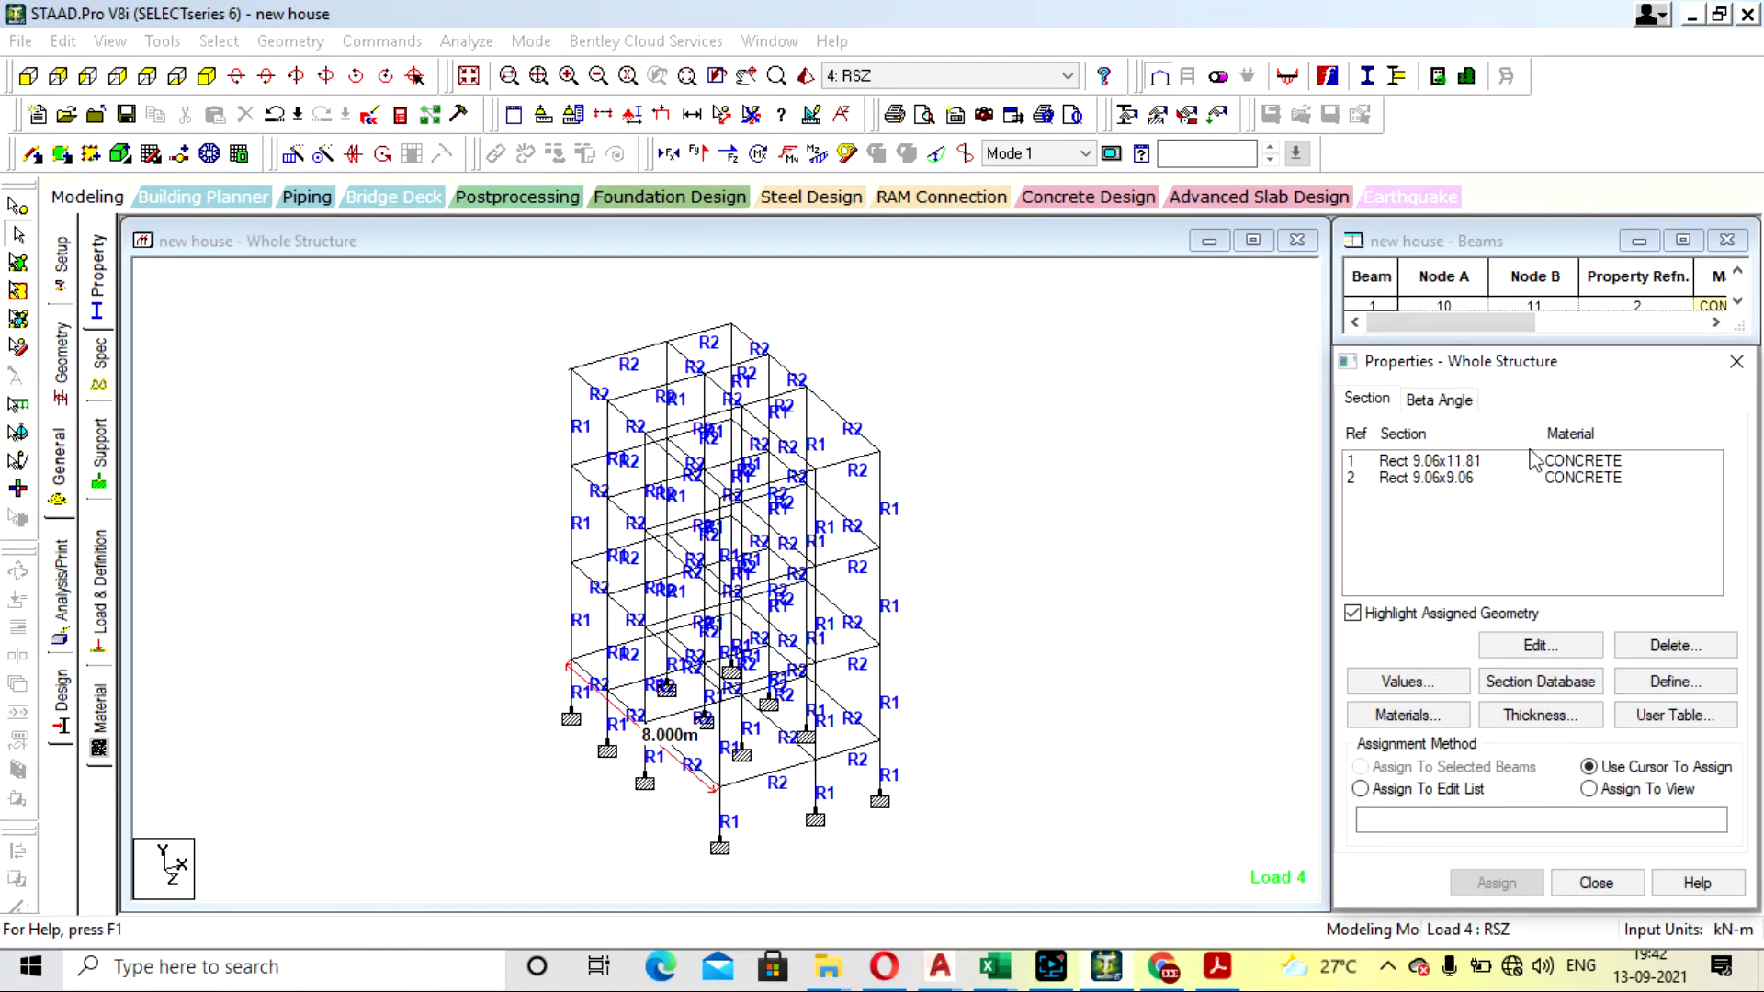
left_click(1736, 361)
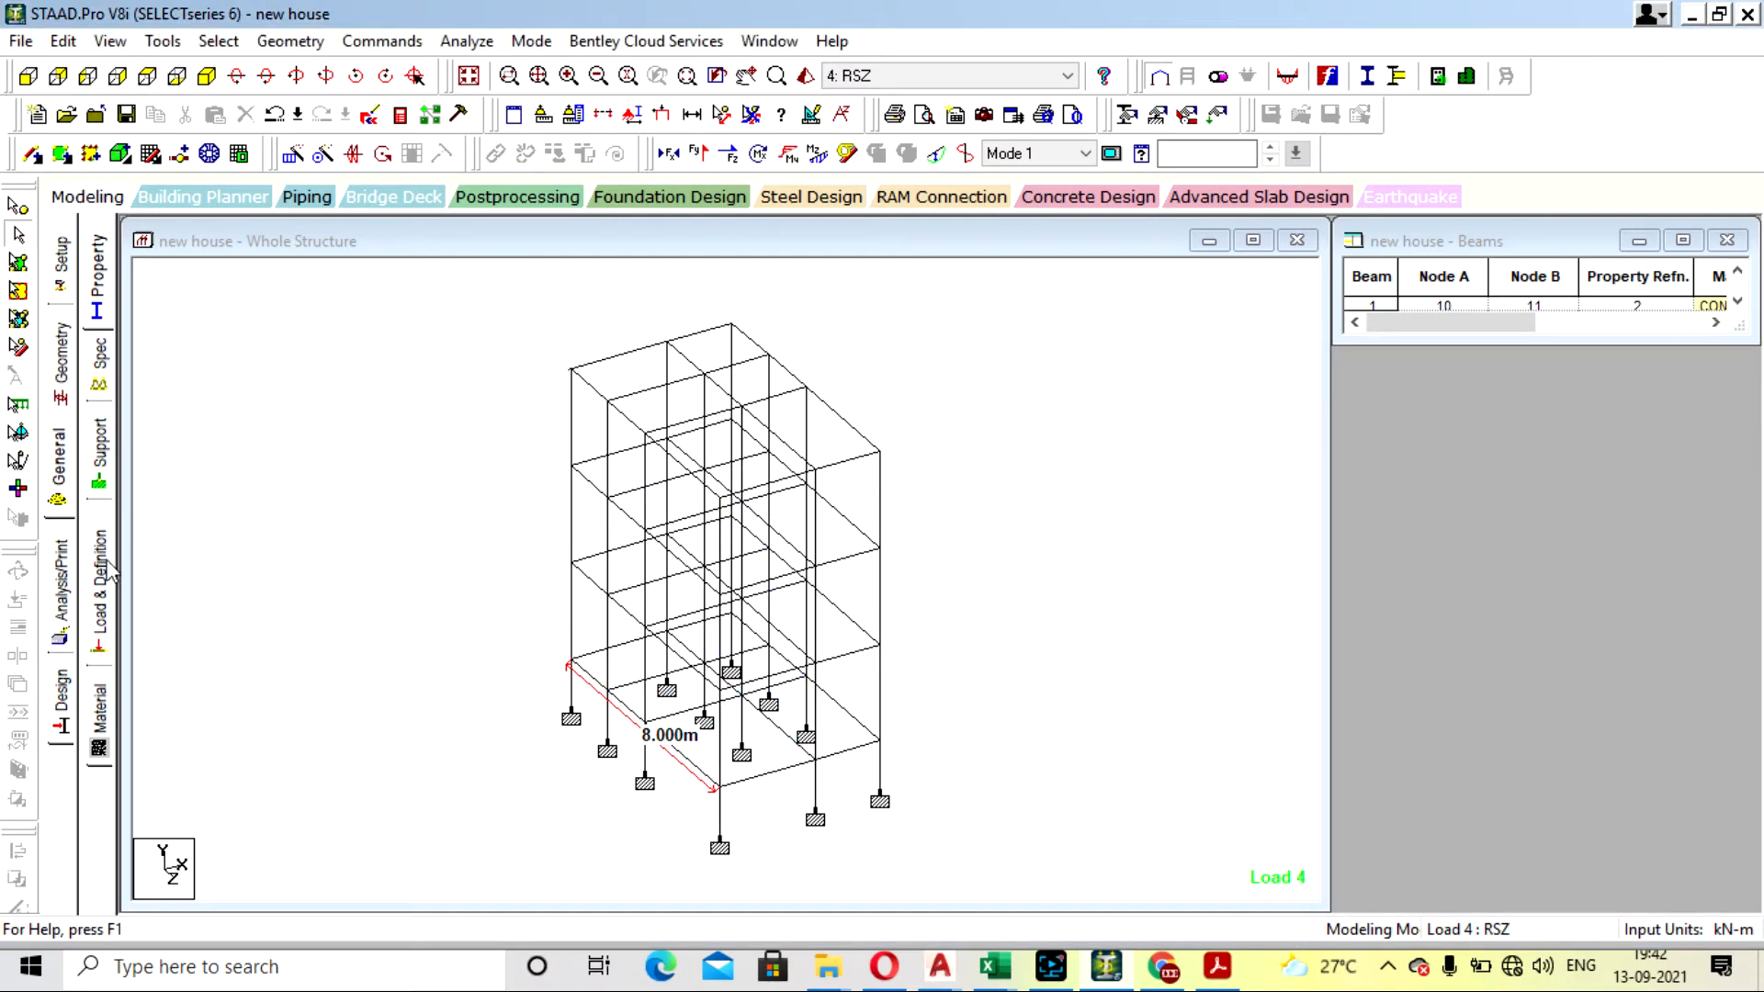
- Start adding new load cases under Load Cases Details and look at the manual combination definition settings
left_click(103, 571)
left_click(1361, 265)
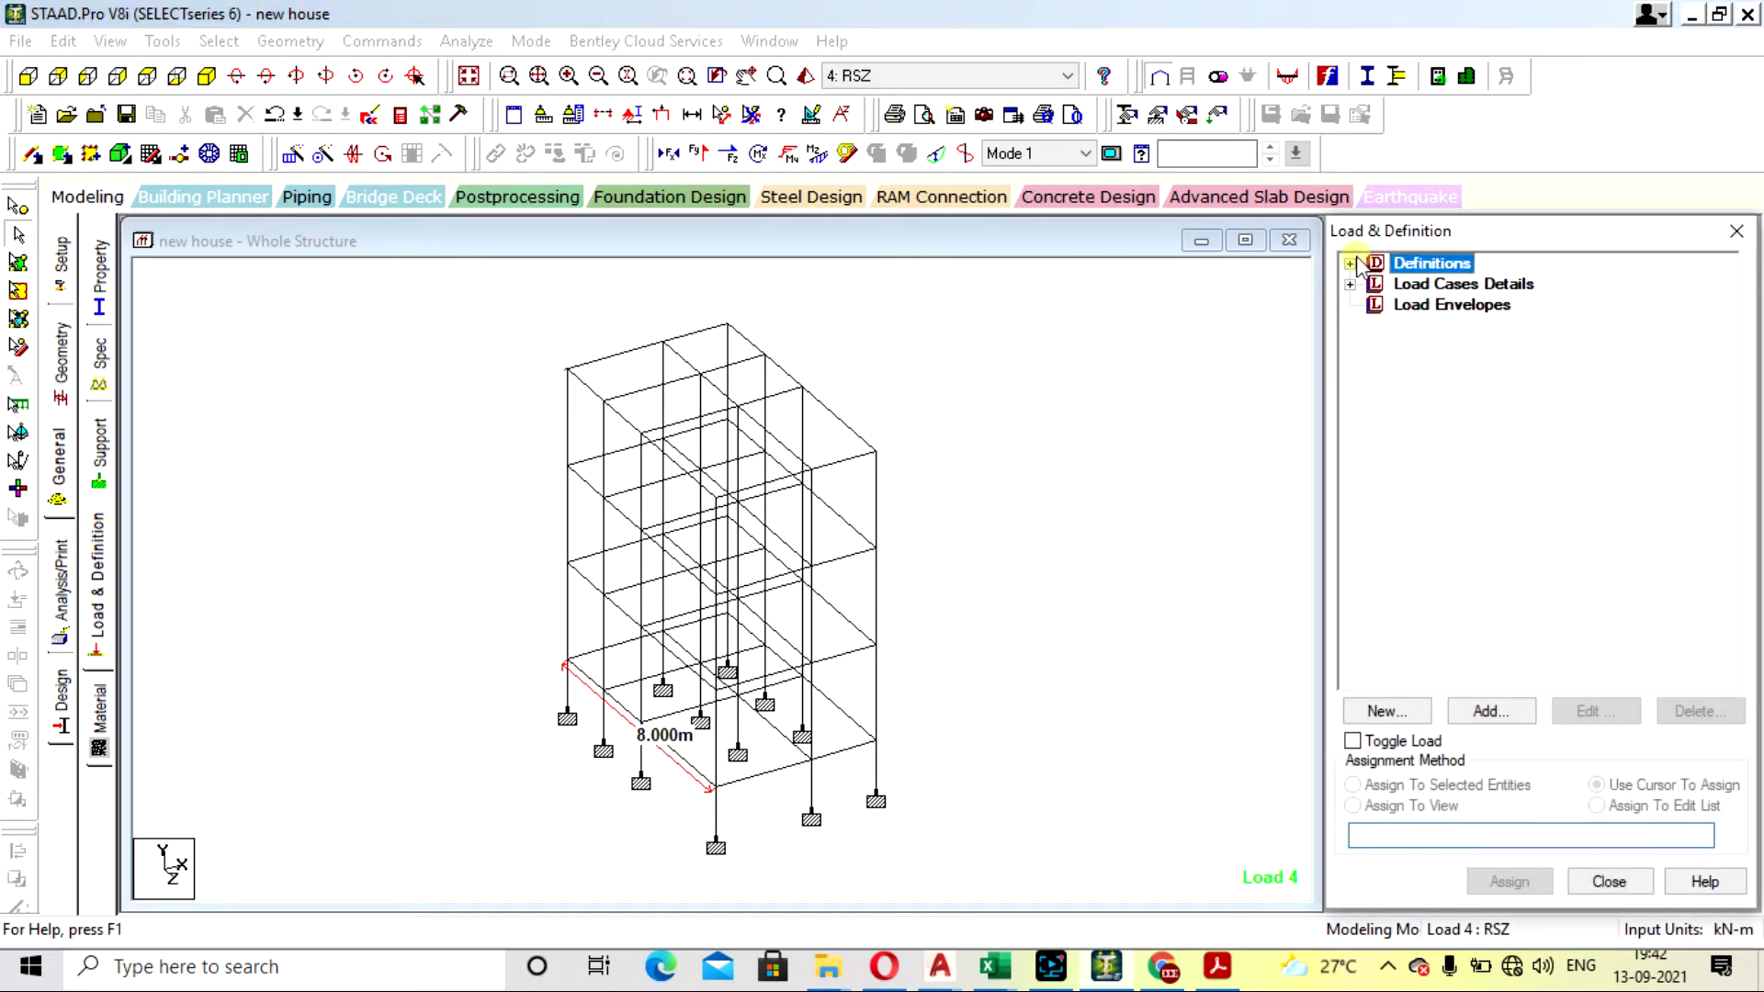
left_click(1350, 264)
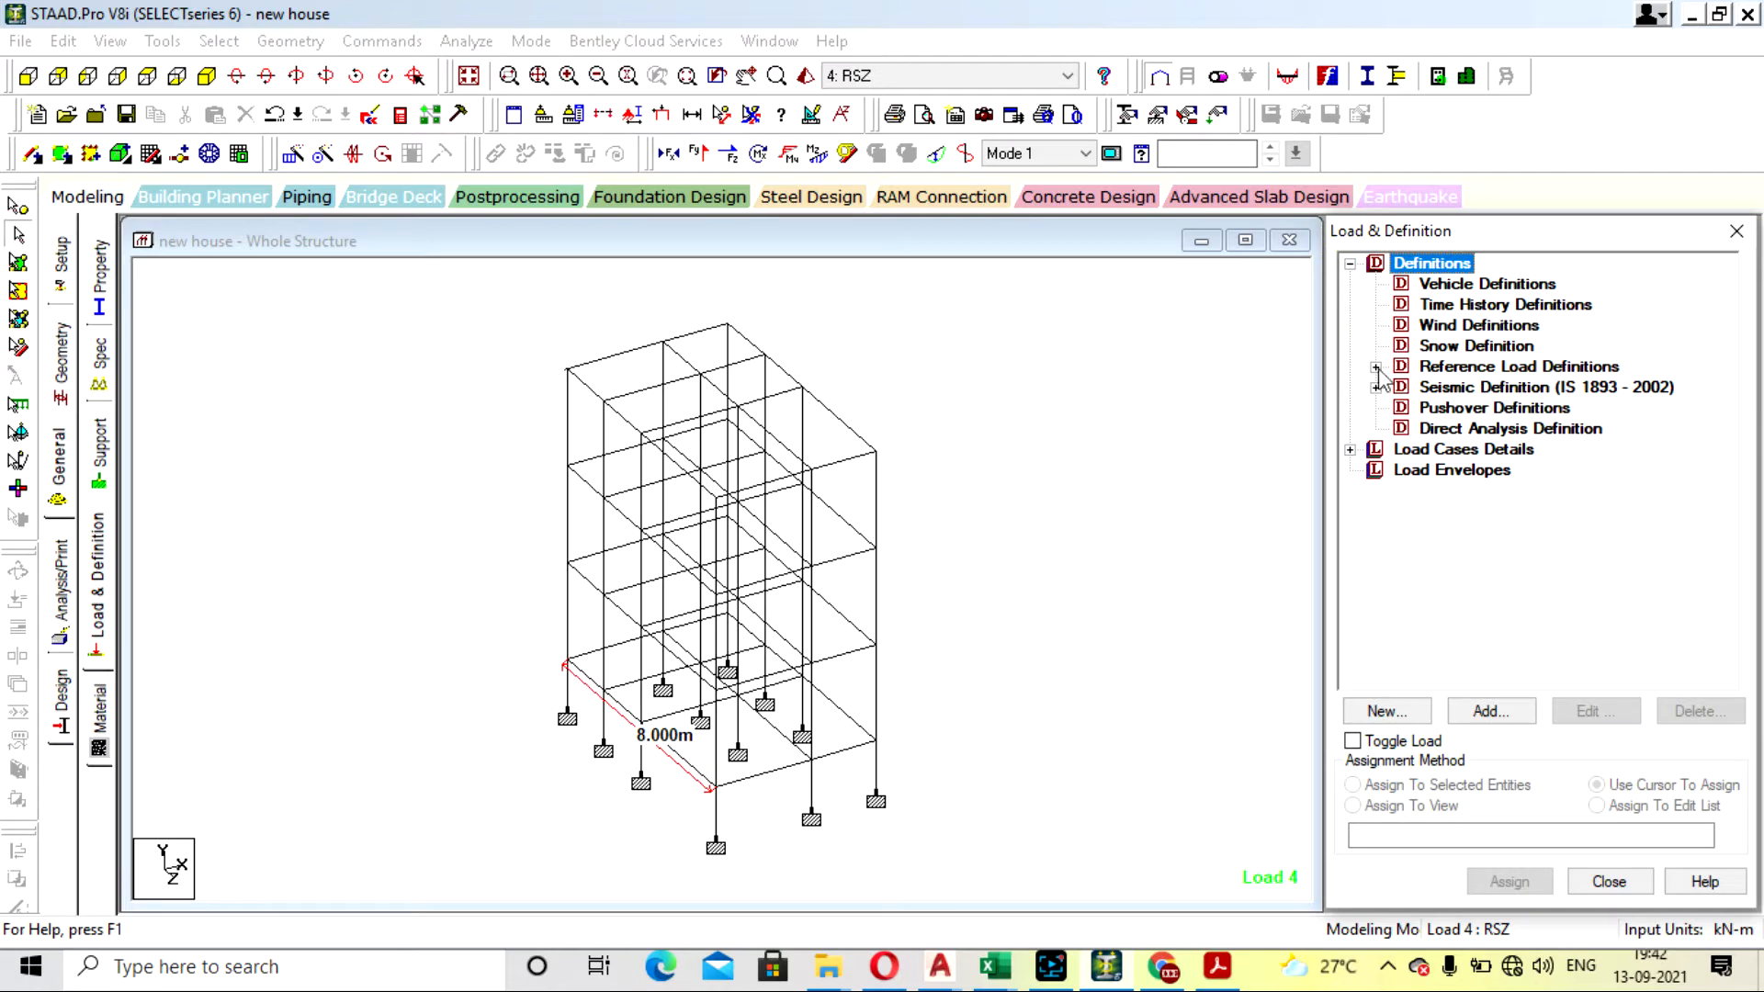
left_click(1415, 449)
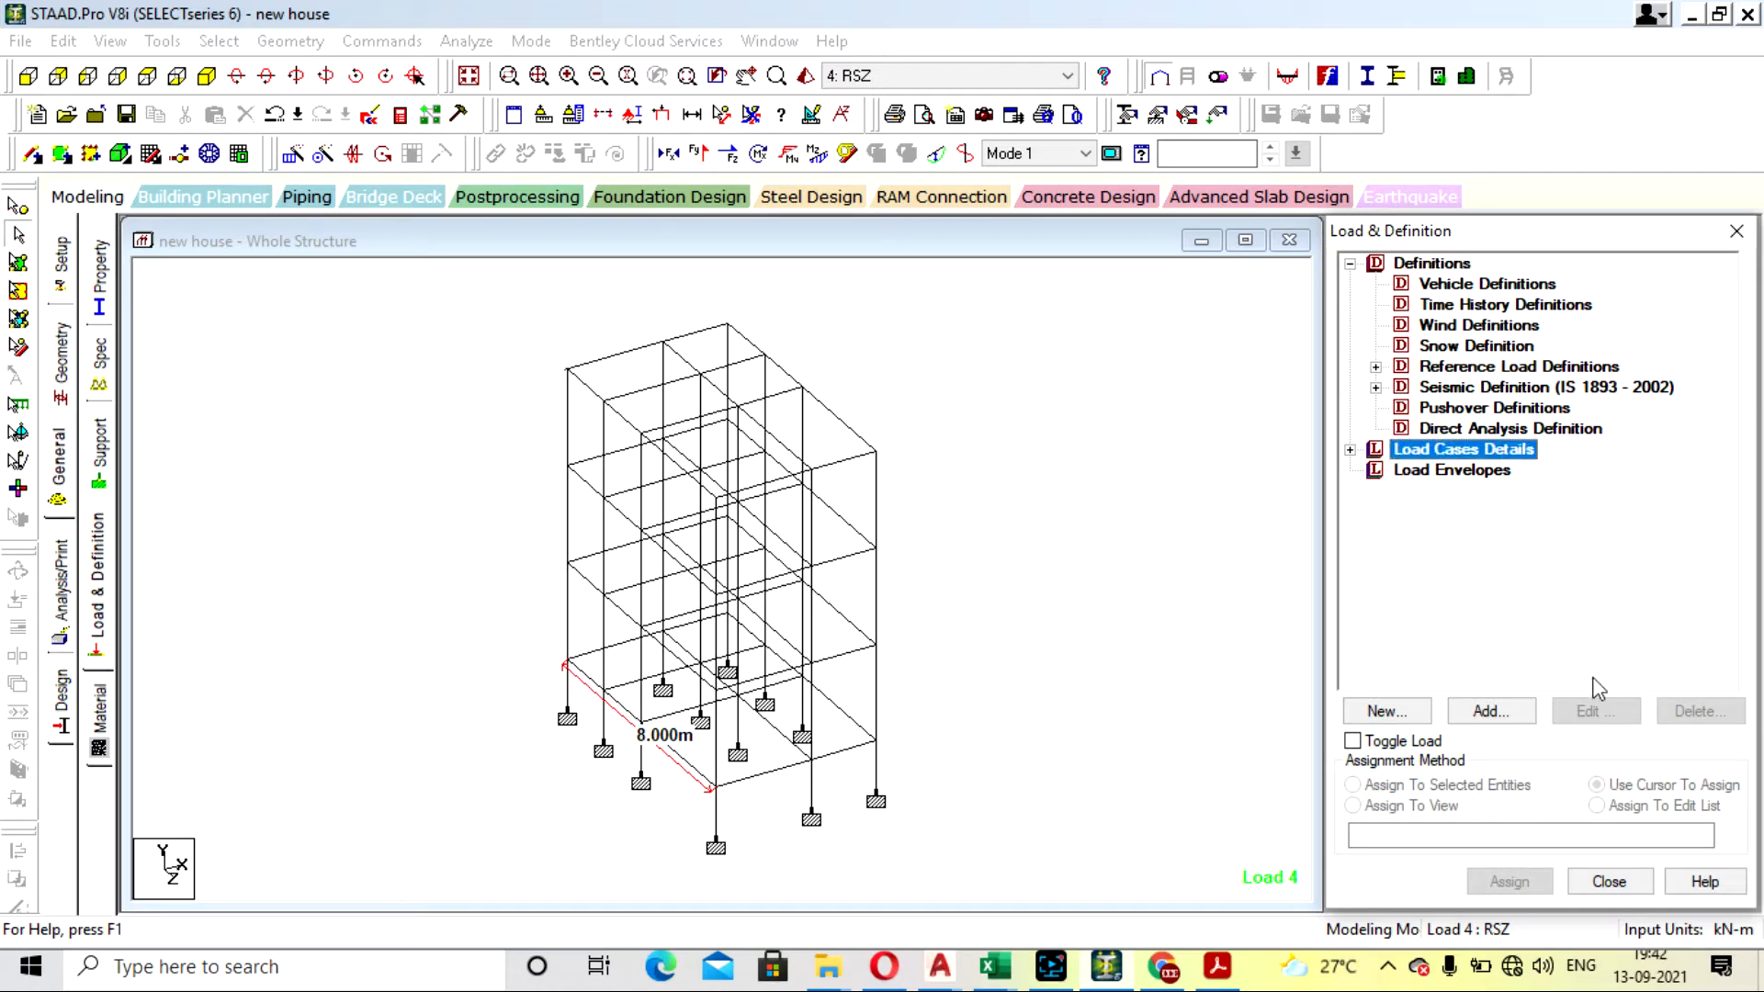
left_click(1488, 712)
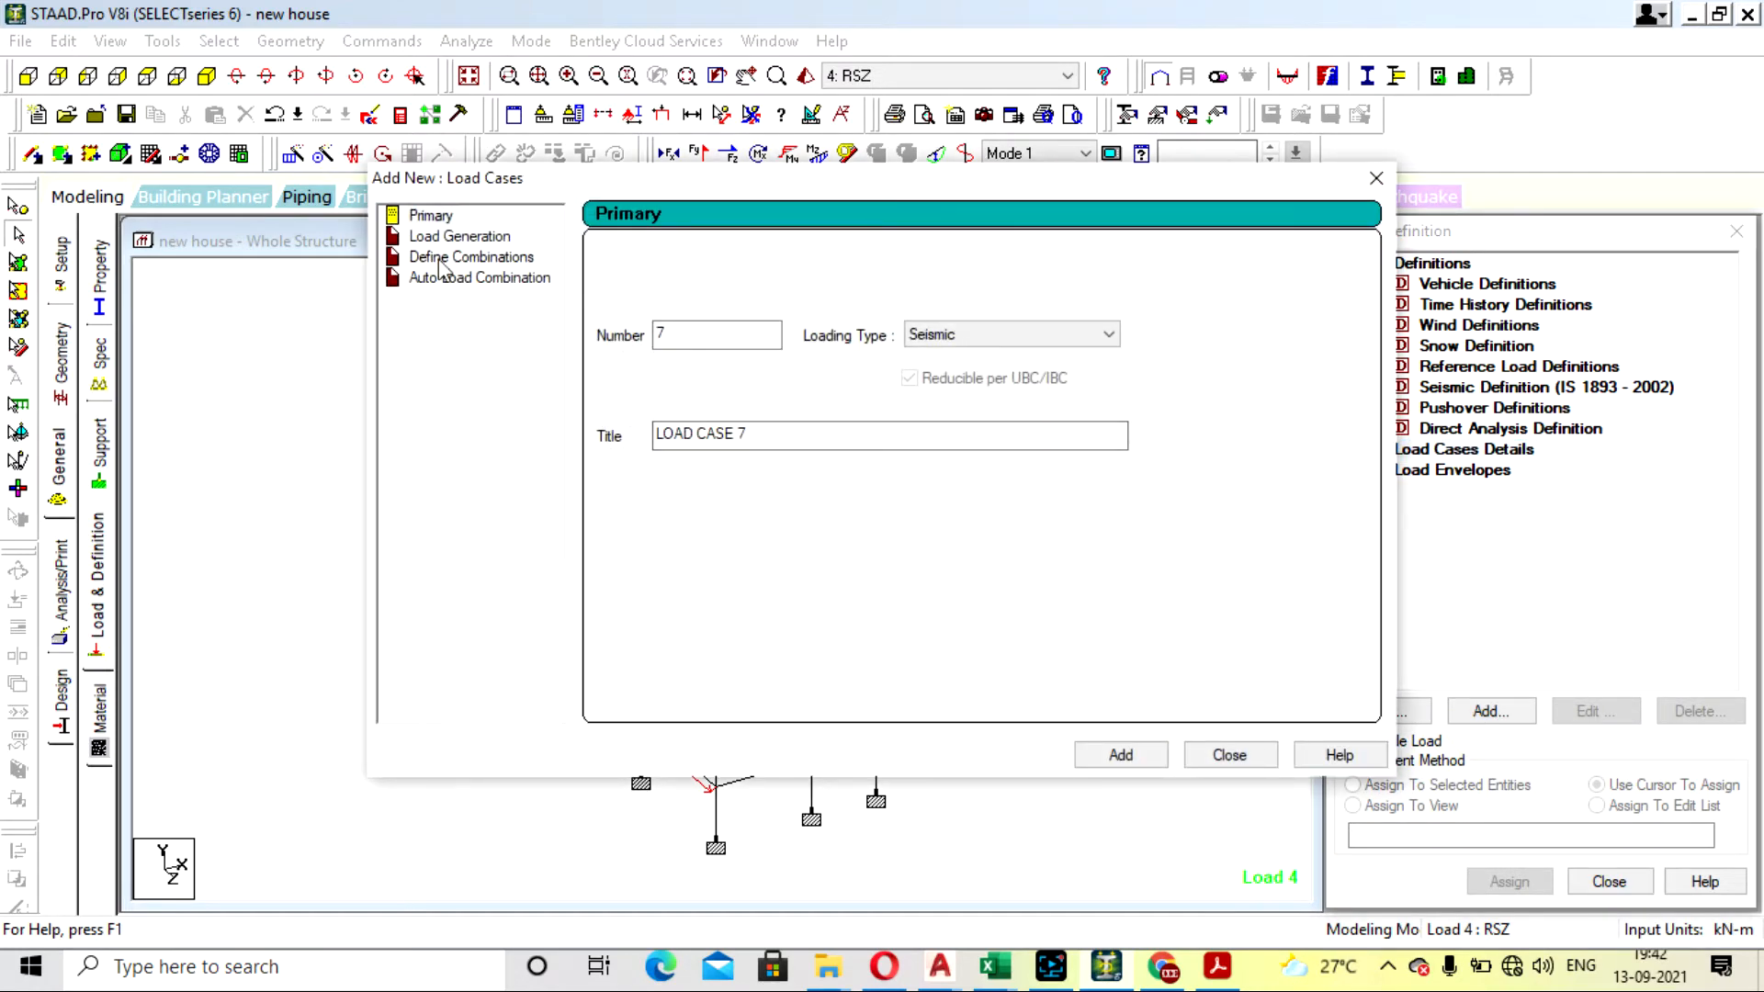
left_click(447, 258)
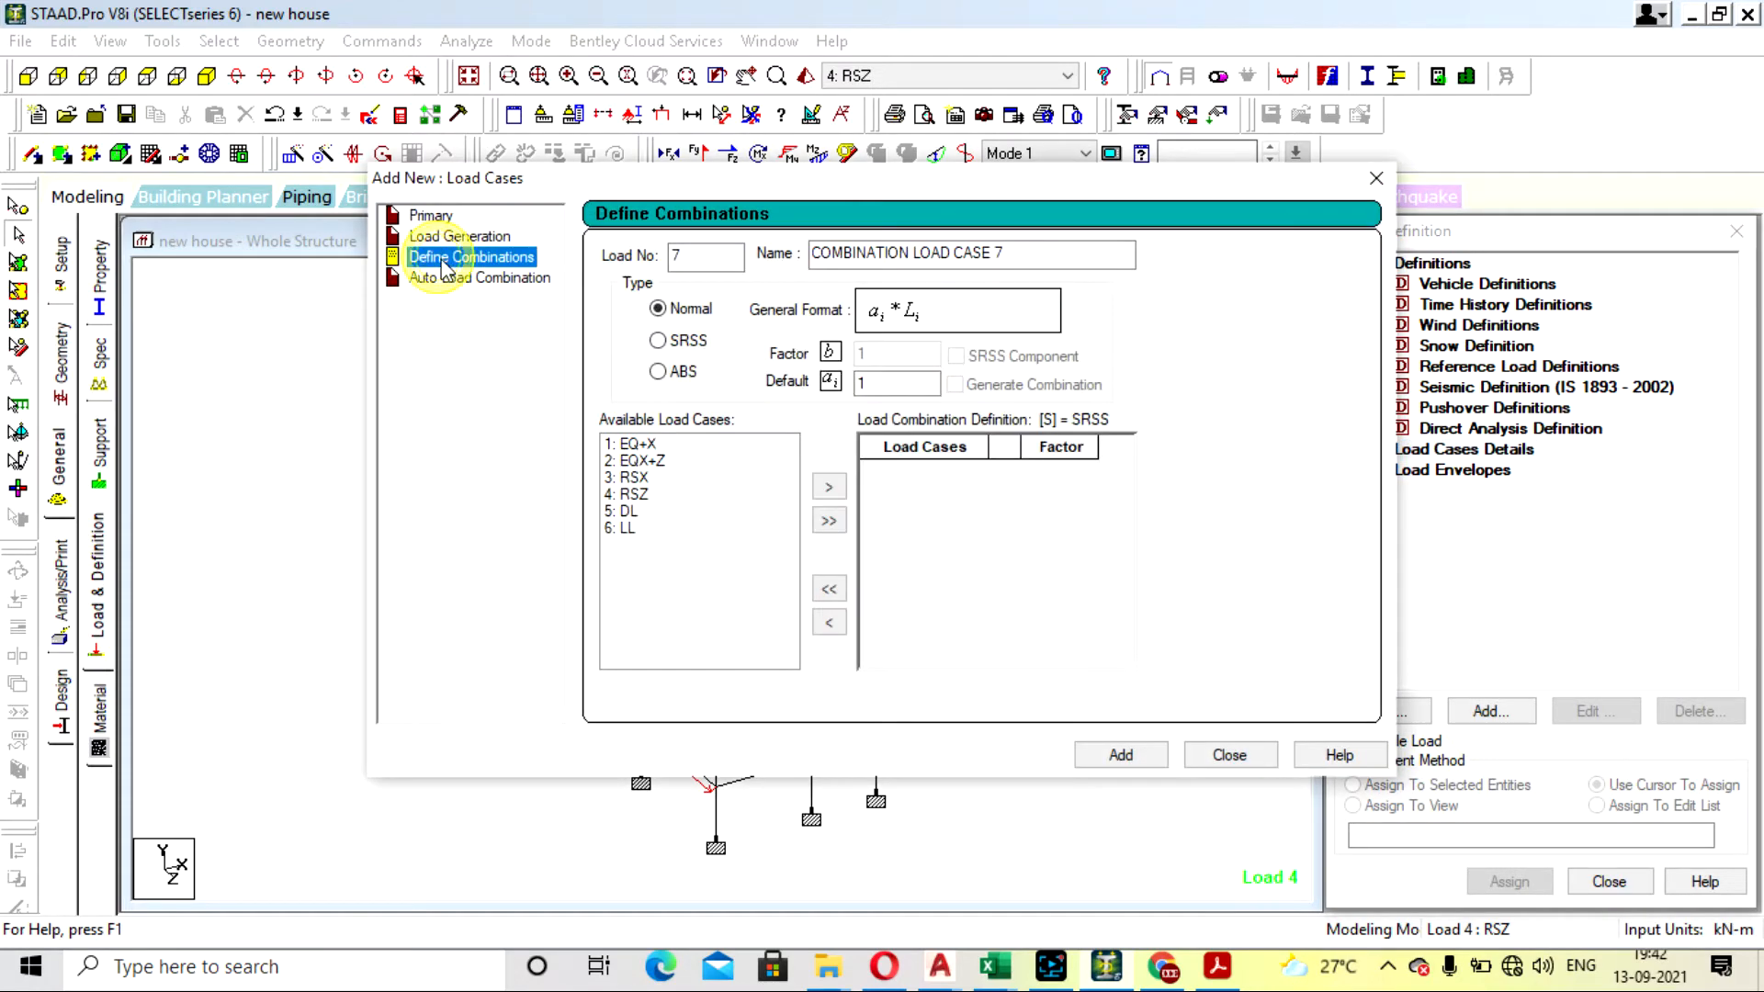
left_click(892, 382)
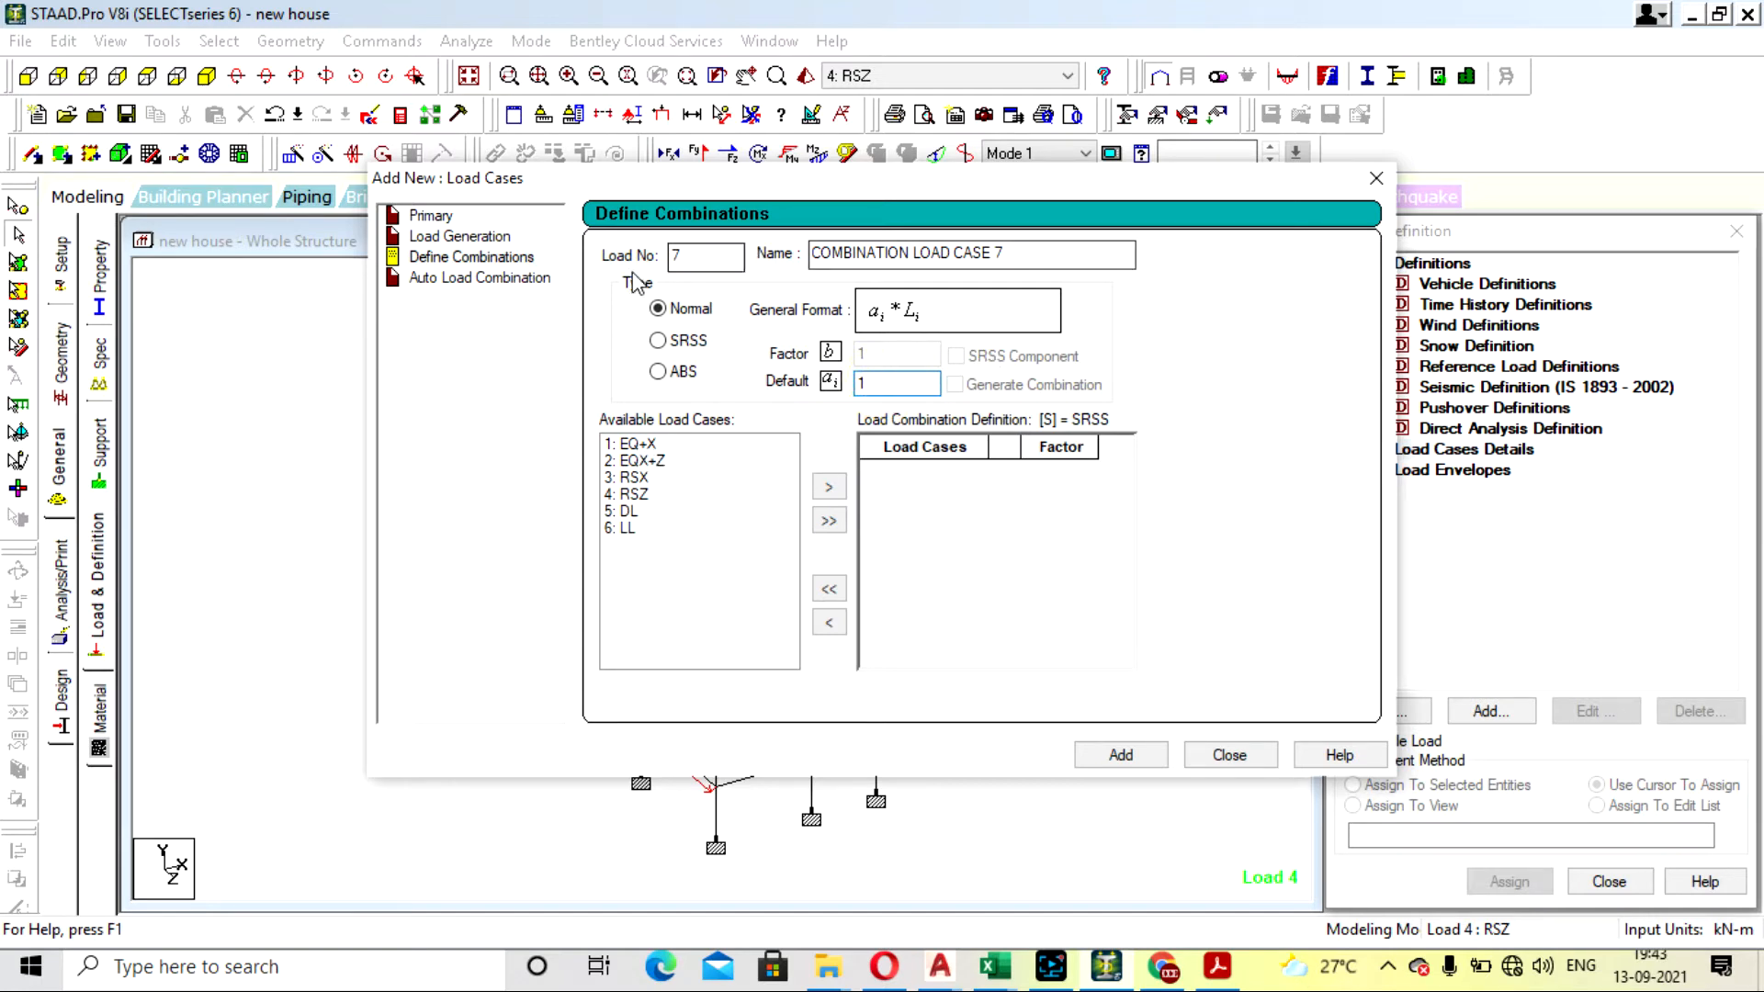
- Generate automatic load combinations with the Indian Code for the Genral_Structures category and add them all to the load cases
left_click(479, 279)
left_click(928, 265)
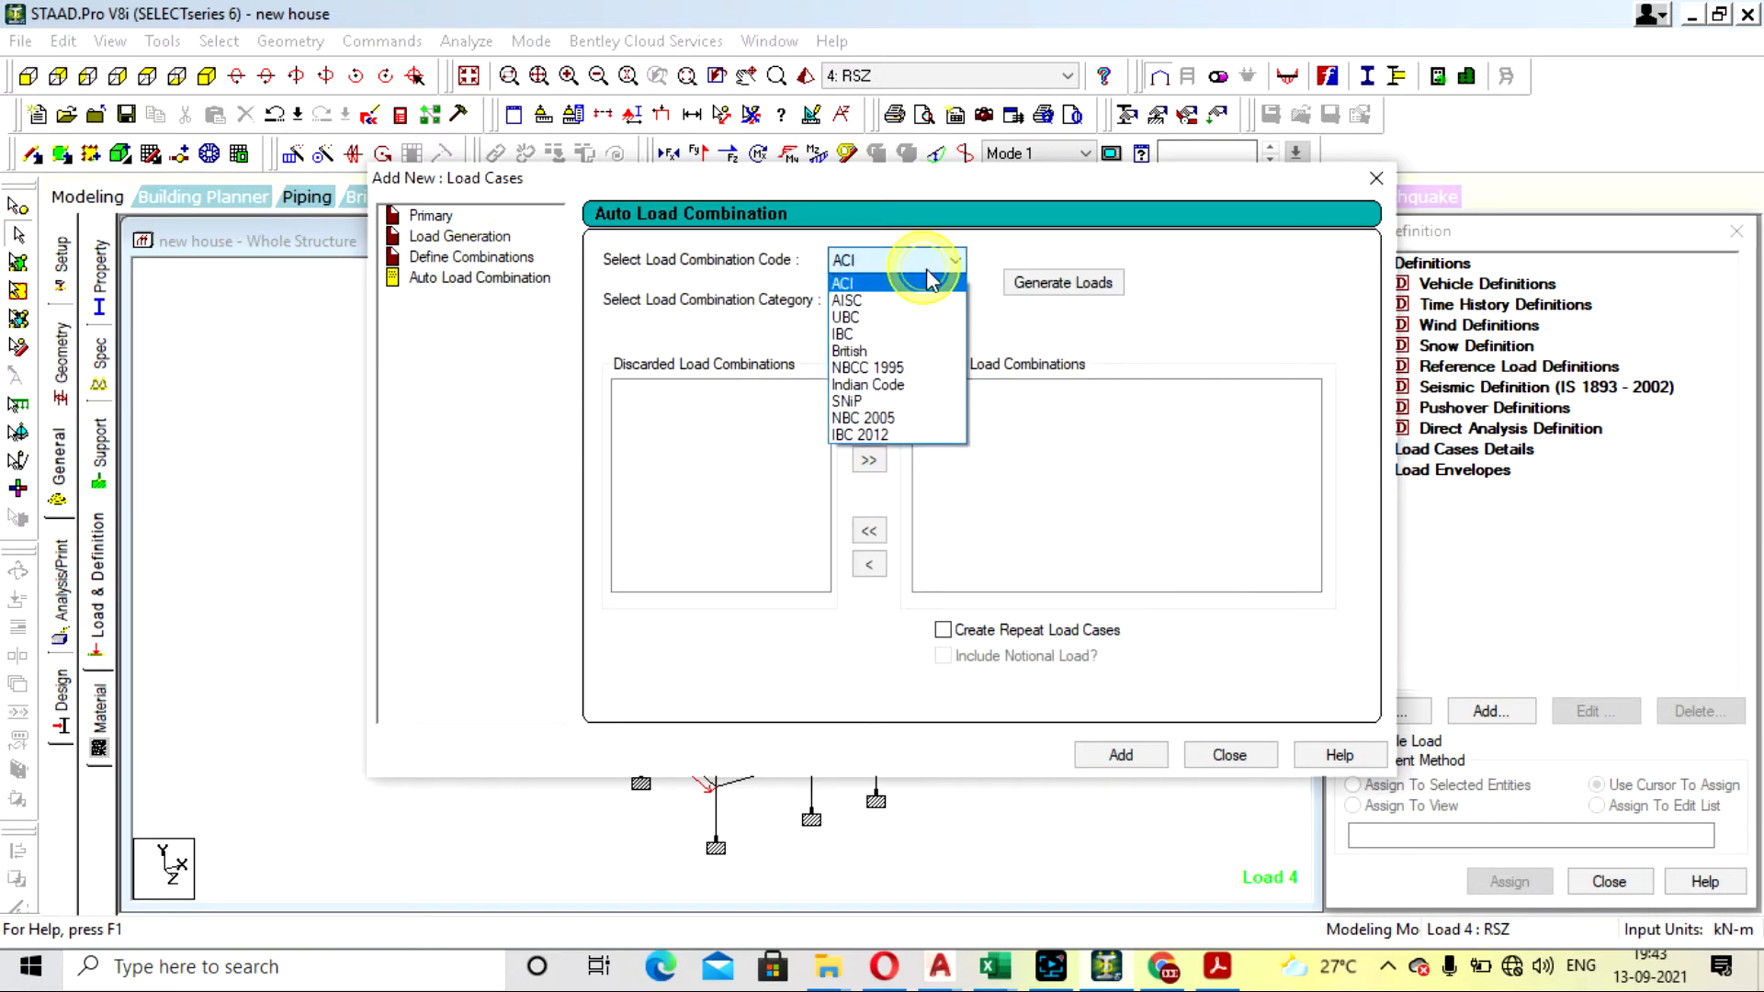
left_click(919, 384)
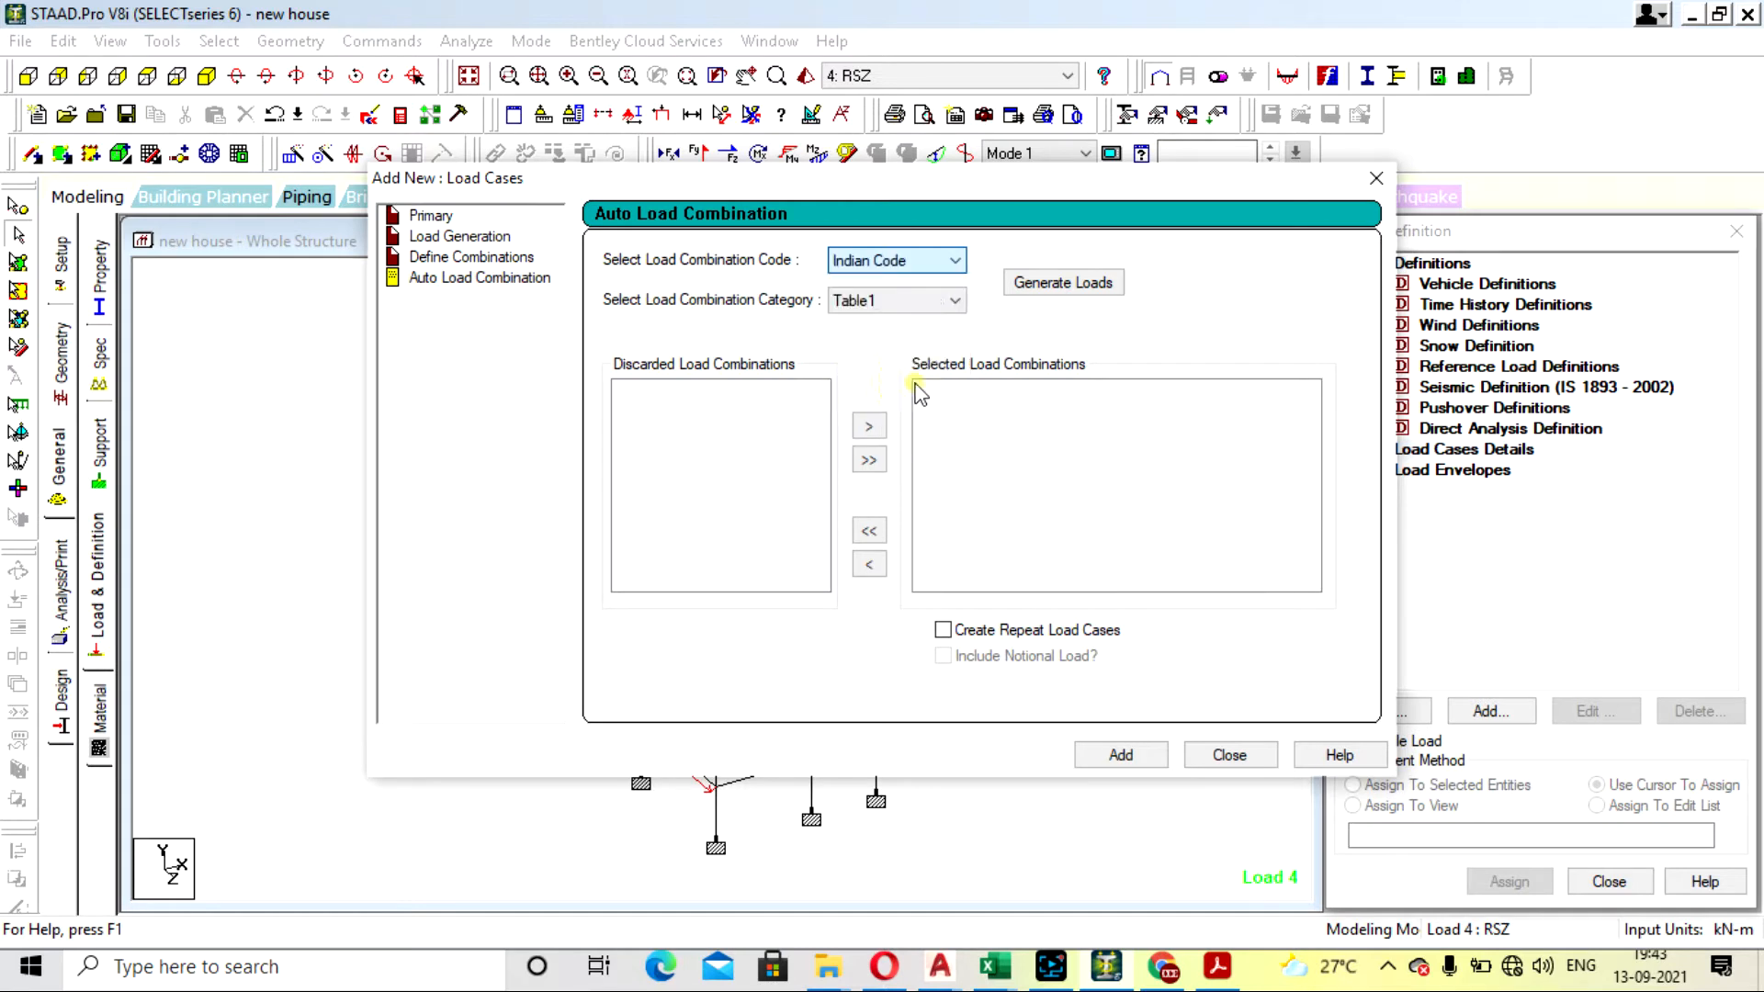
left_click(915, 308)
left_click(919, 319)
left_click(1063, 283)
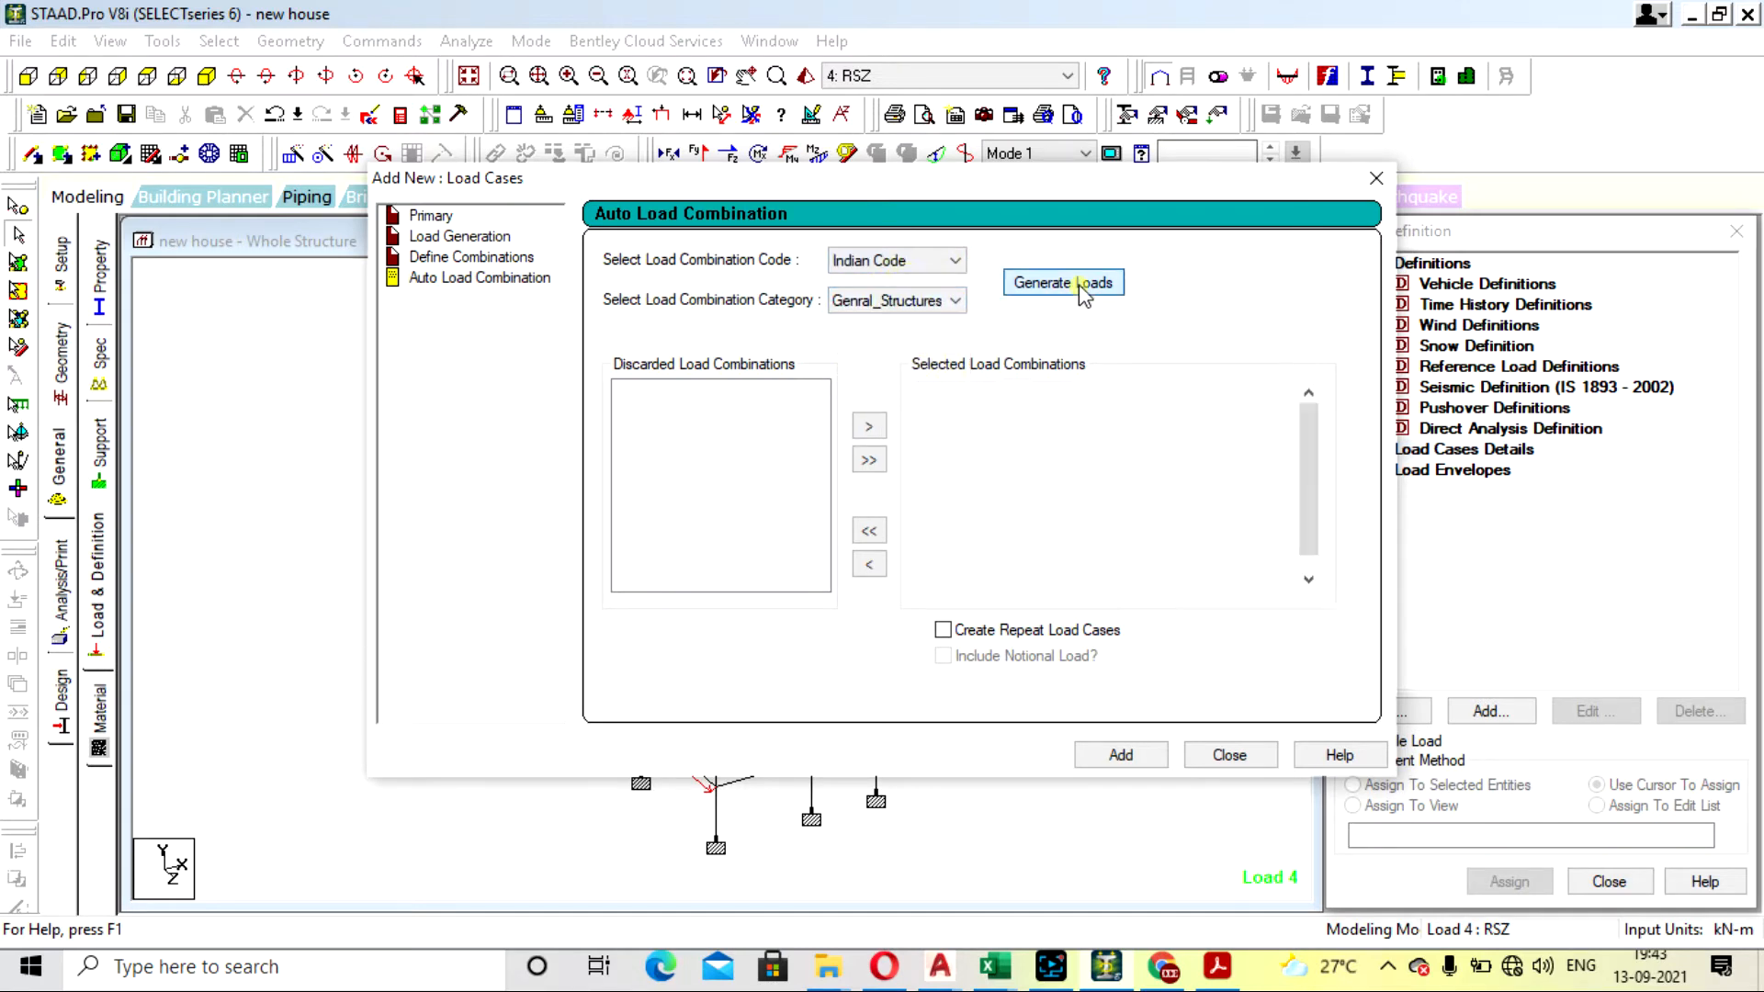
left_click(1120, 754)
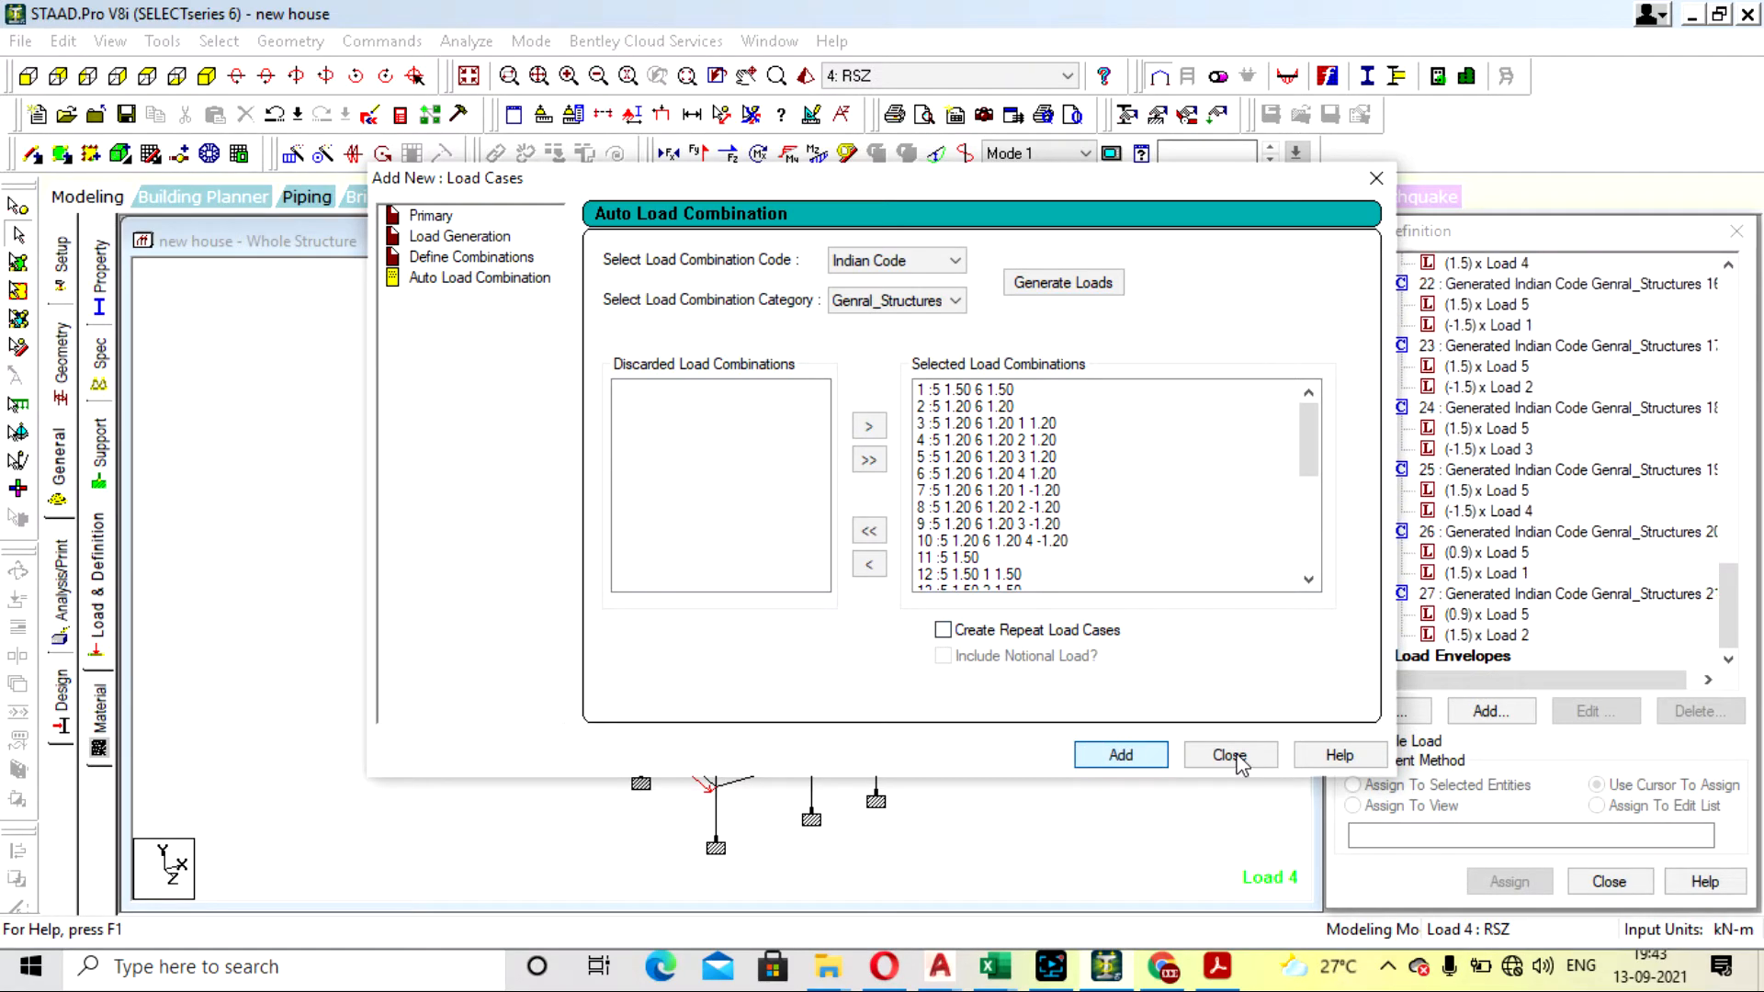
left_click(997, 535)
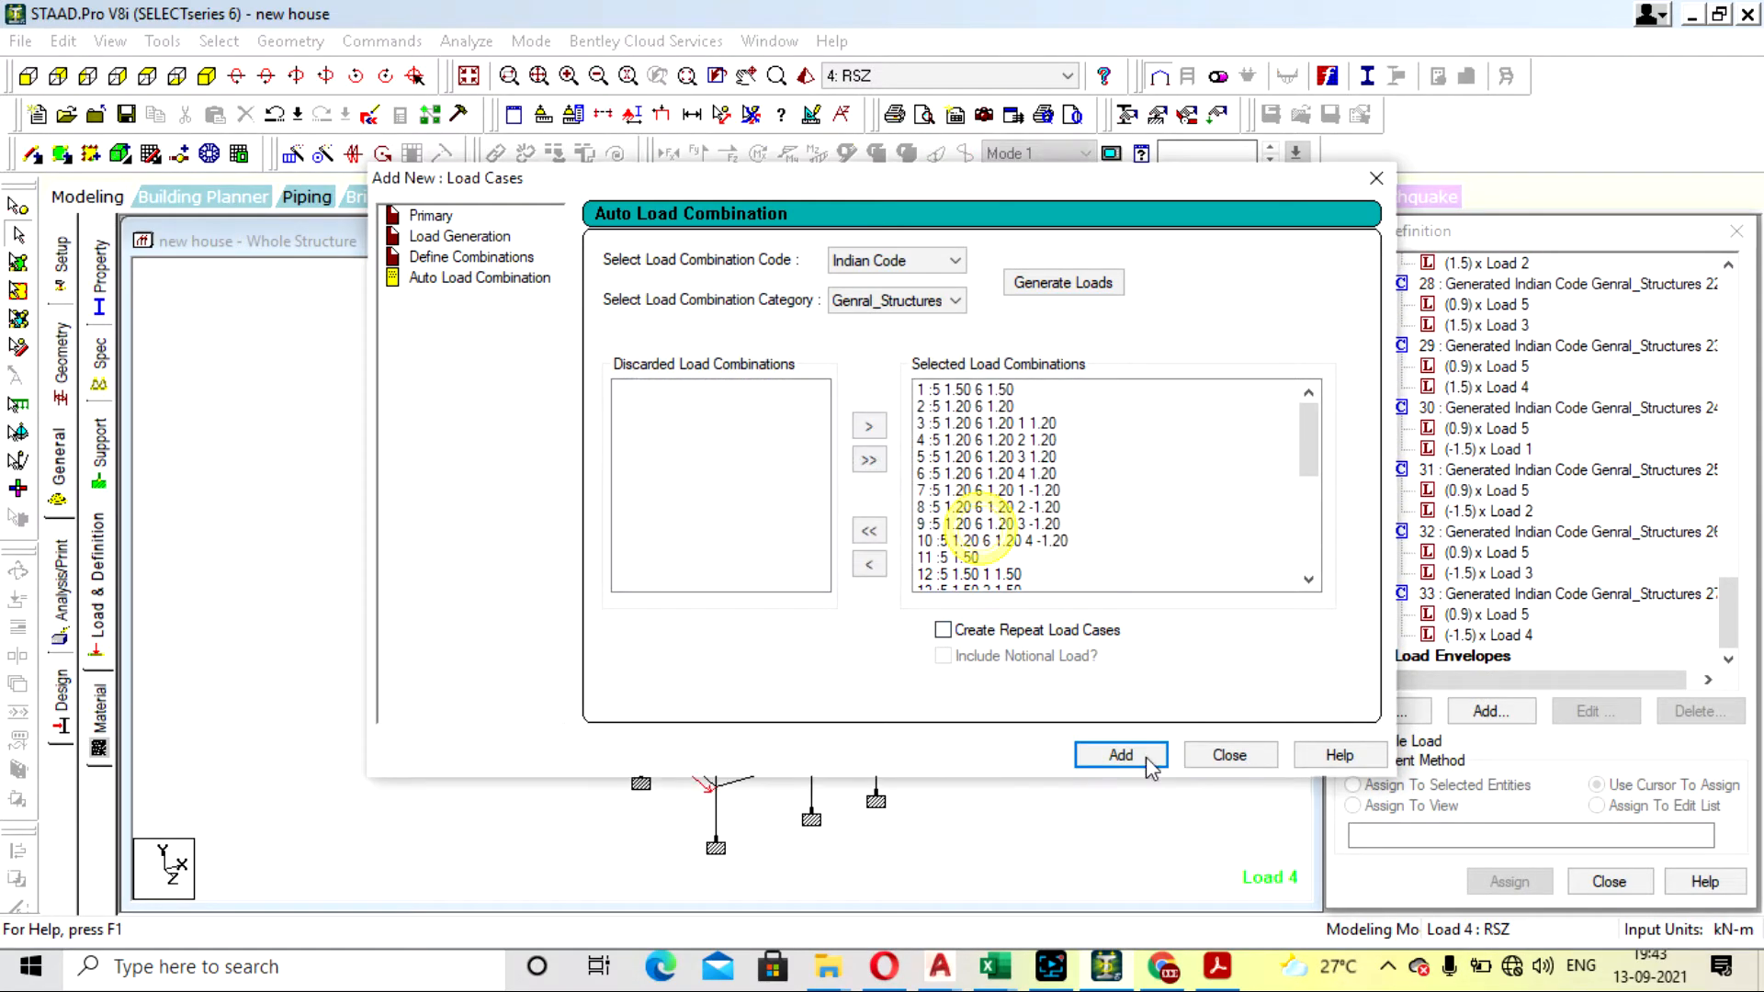
left_click(1231, 755)
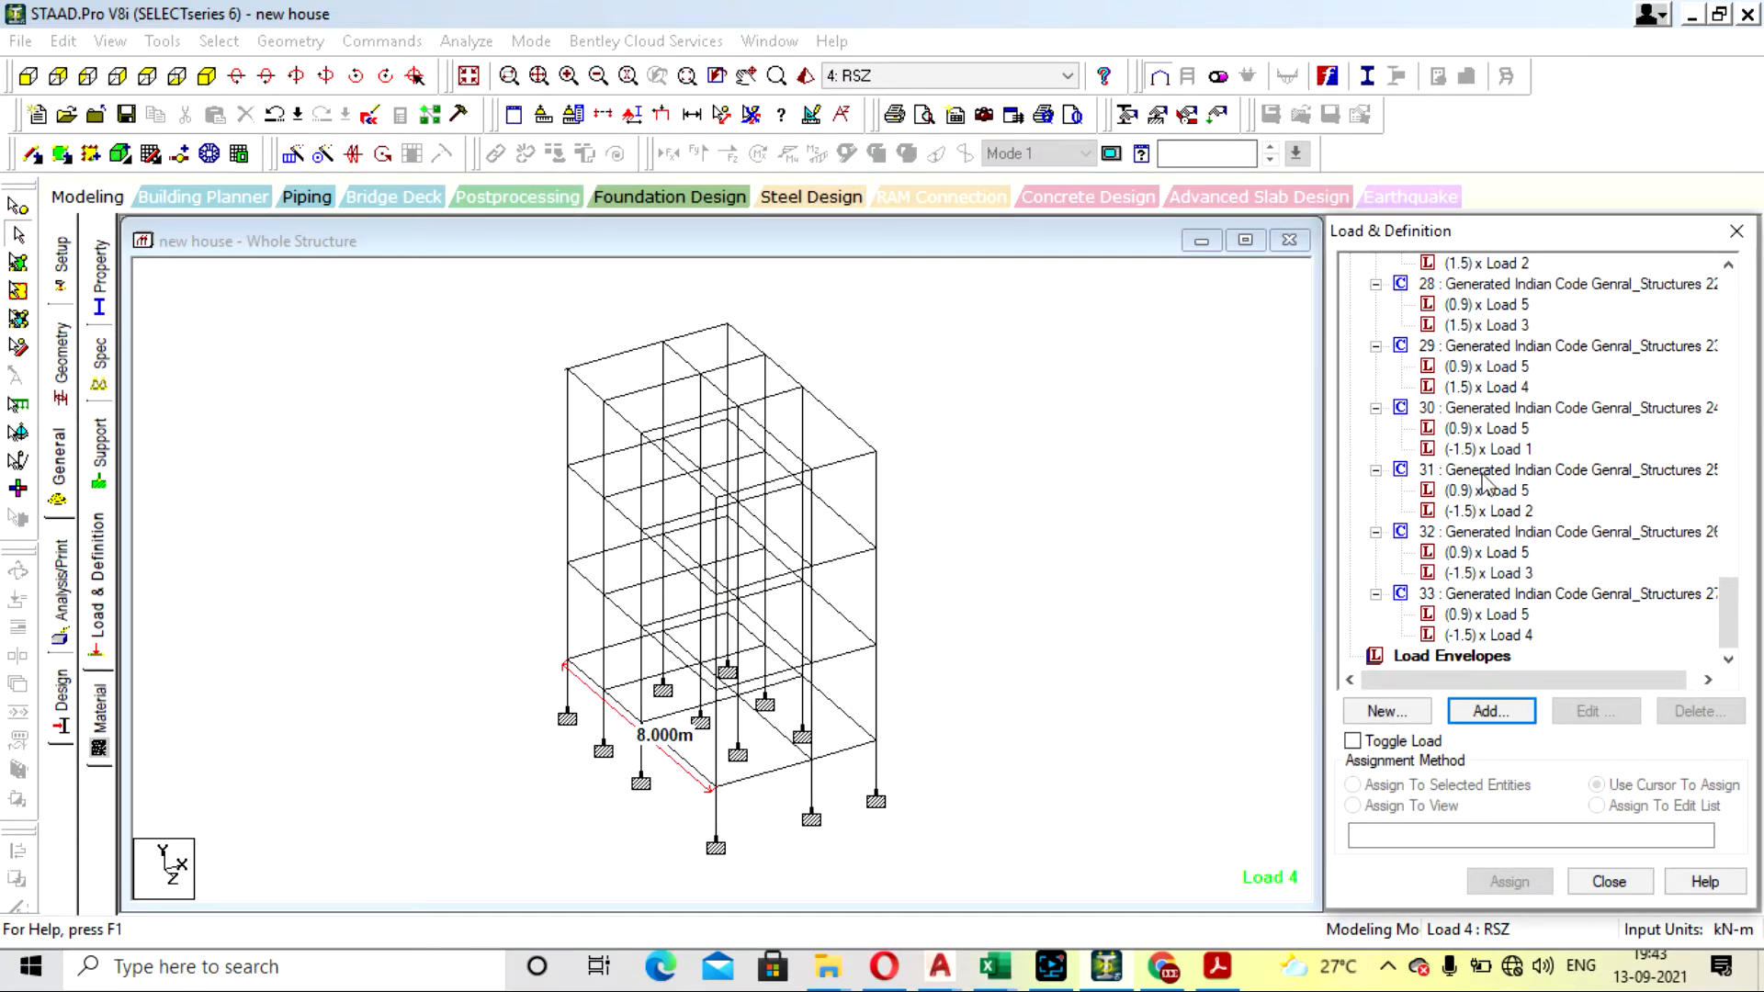
- Run the analysis with the generated load combinations and stay in modeling mode
left_click(1167, 475)
left_click(466, 42)
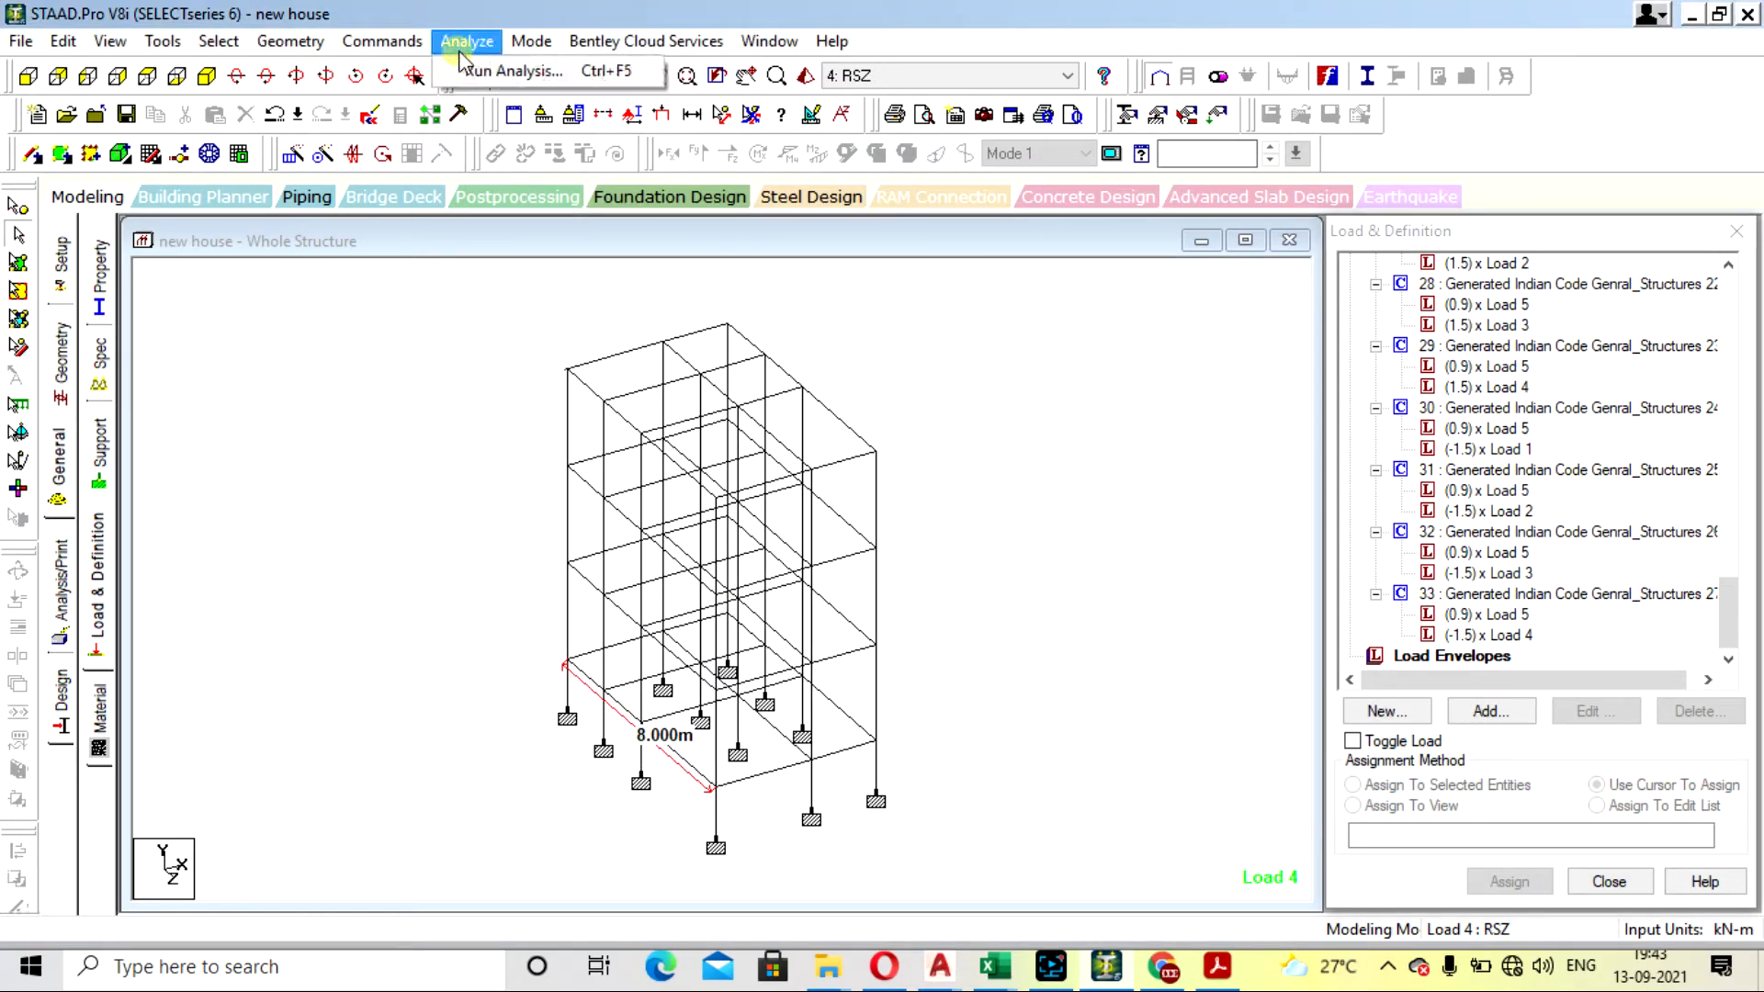
left_click(497, 74)
left_click(714, 508)
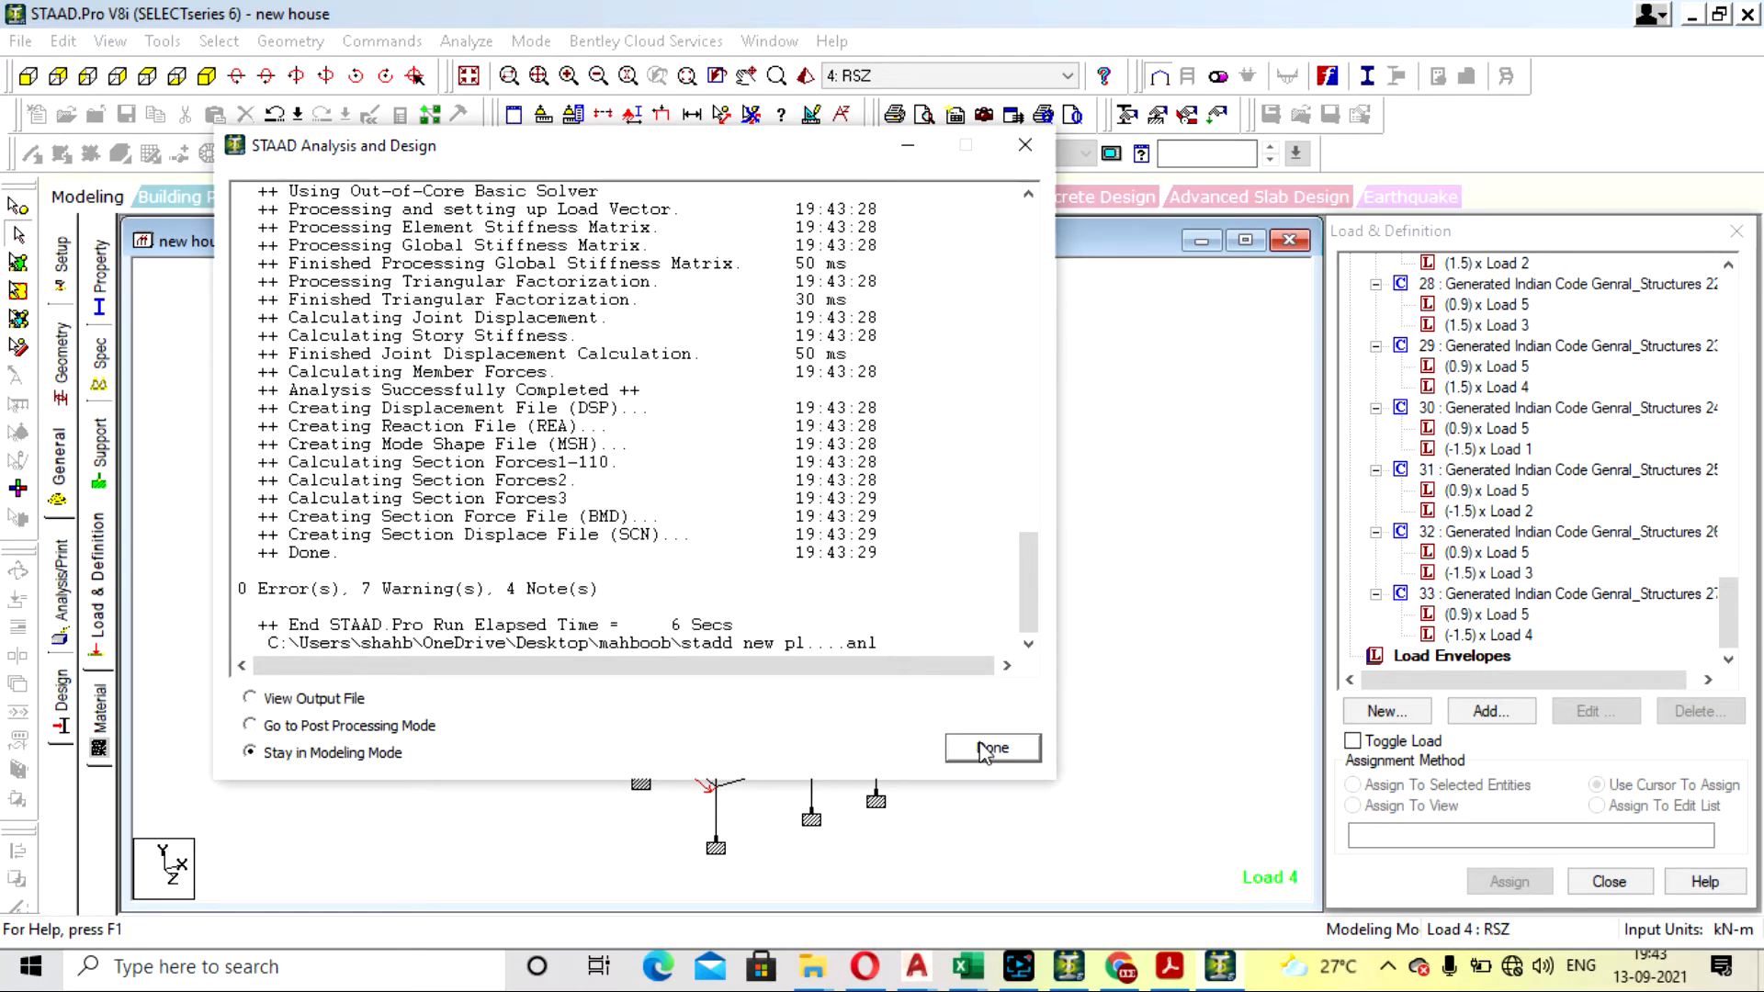
left_click(990, 750)
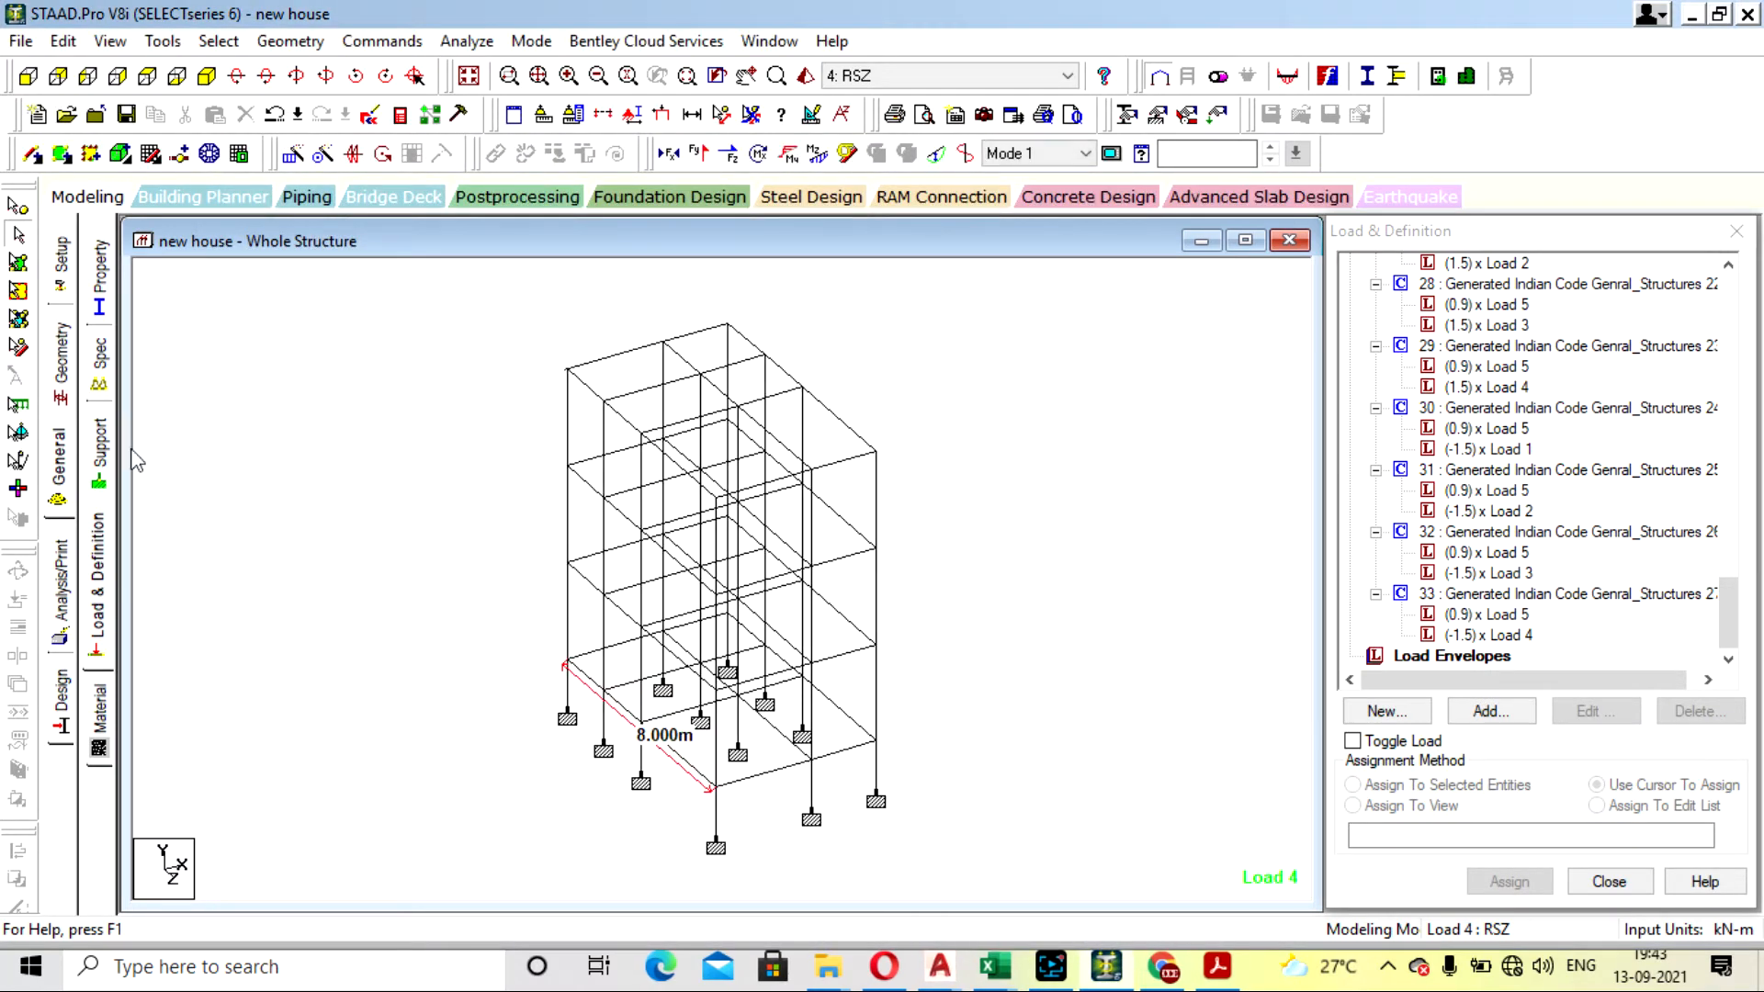
- Open the concrete design settings for the whole structure and set the current design code to IS456
left_click(62, 705)
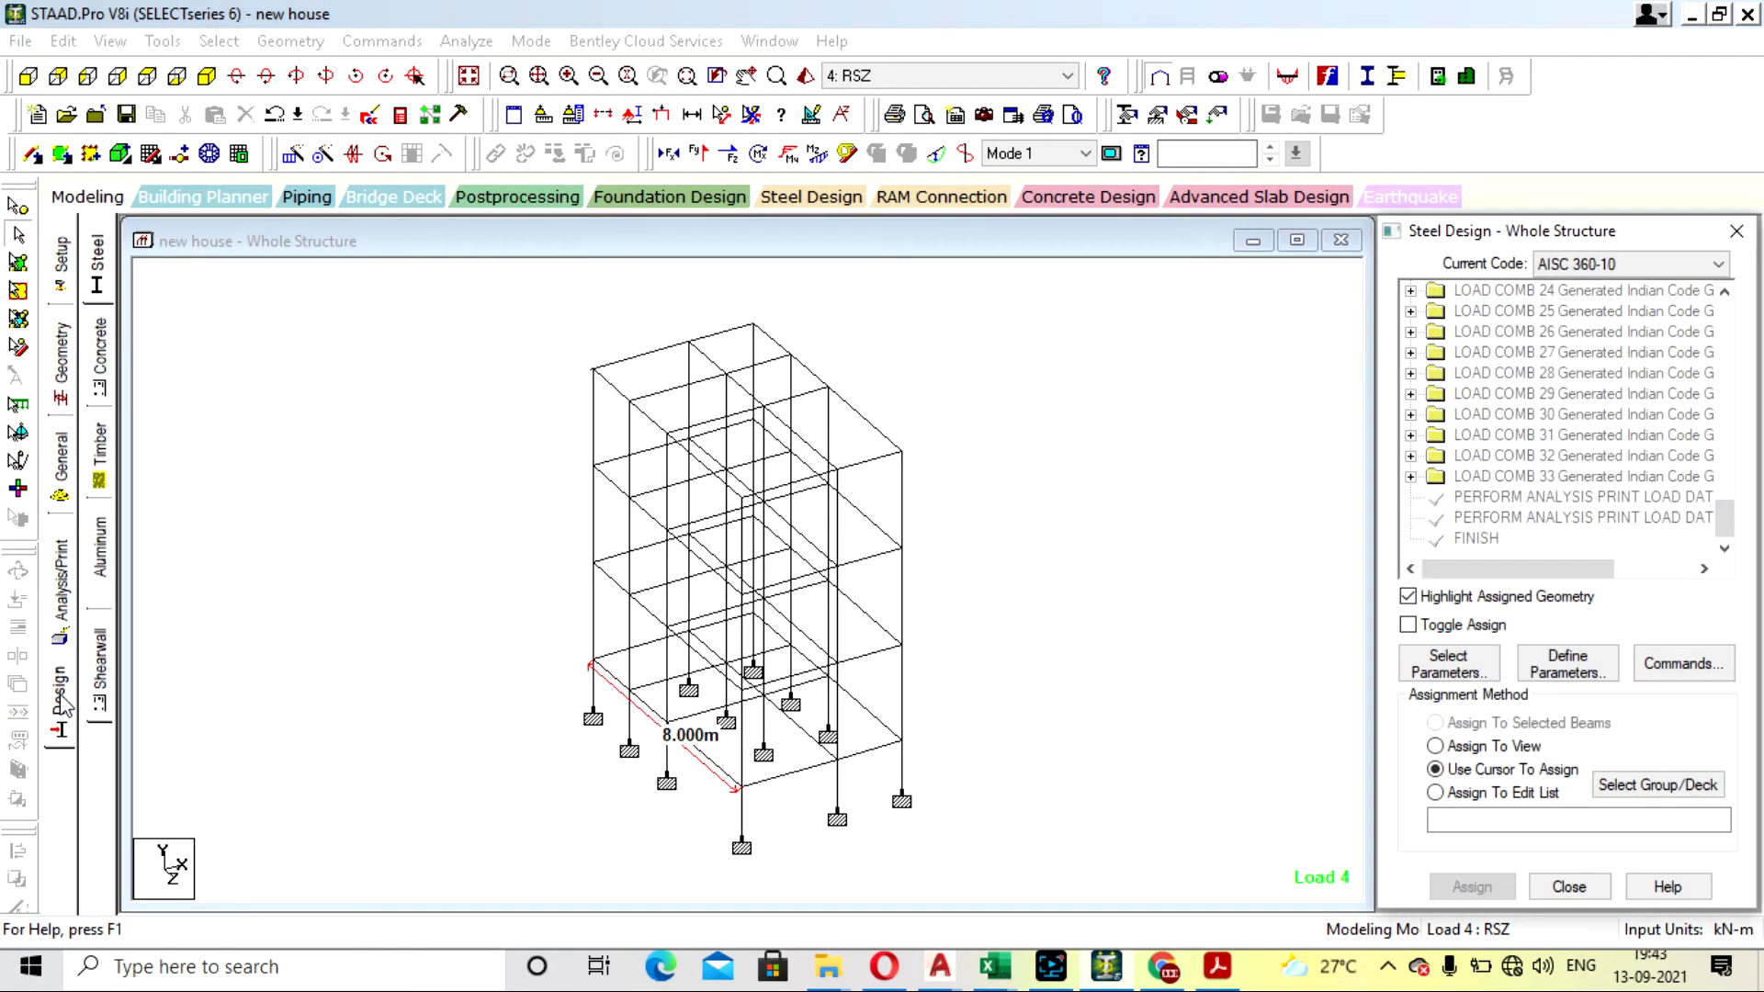
left_click(99, 362)
left_click(1601, 265)
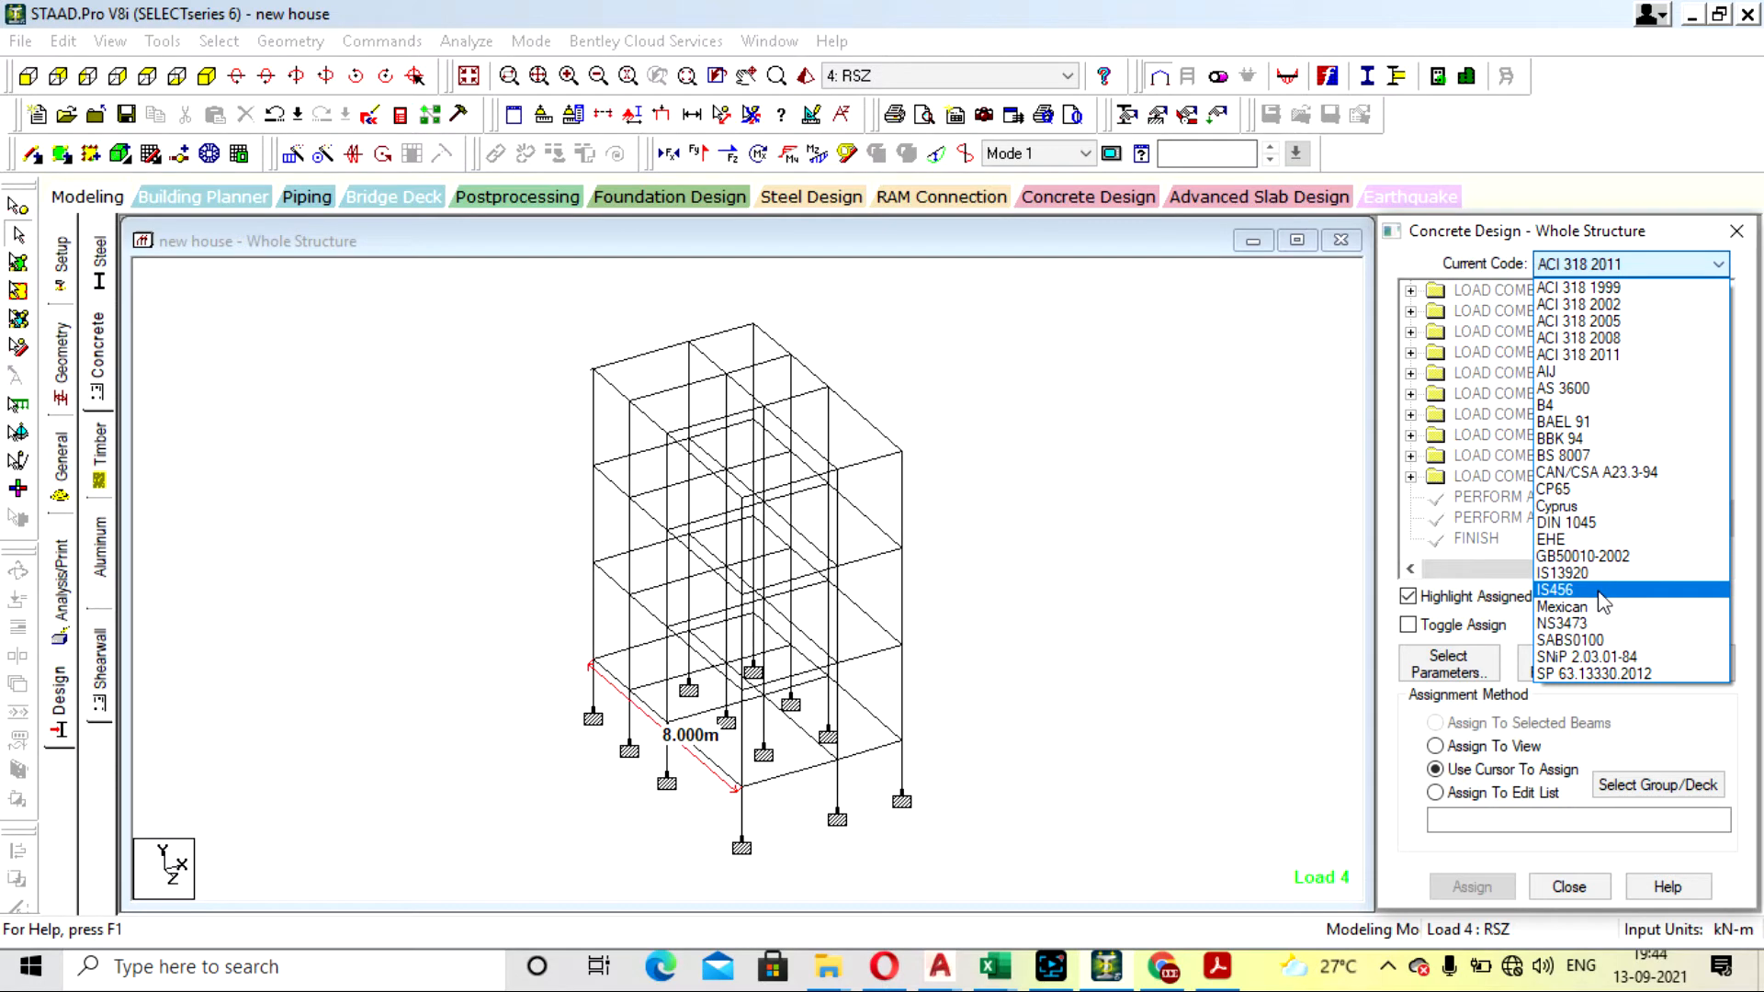
left_click(1598, 593)
left_click(1230, 456)
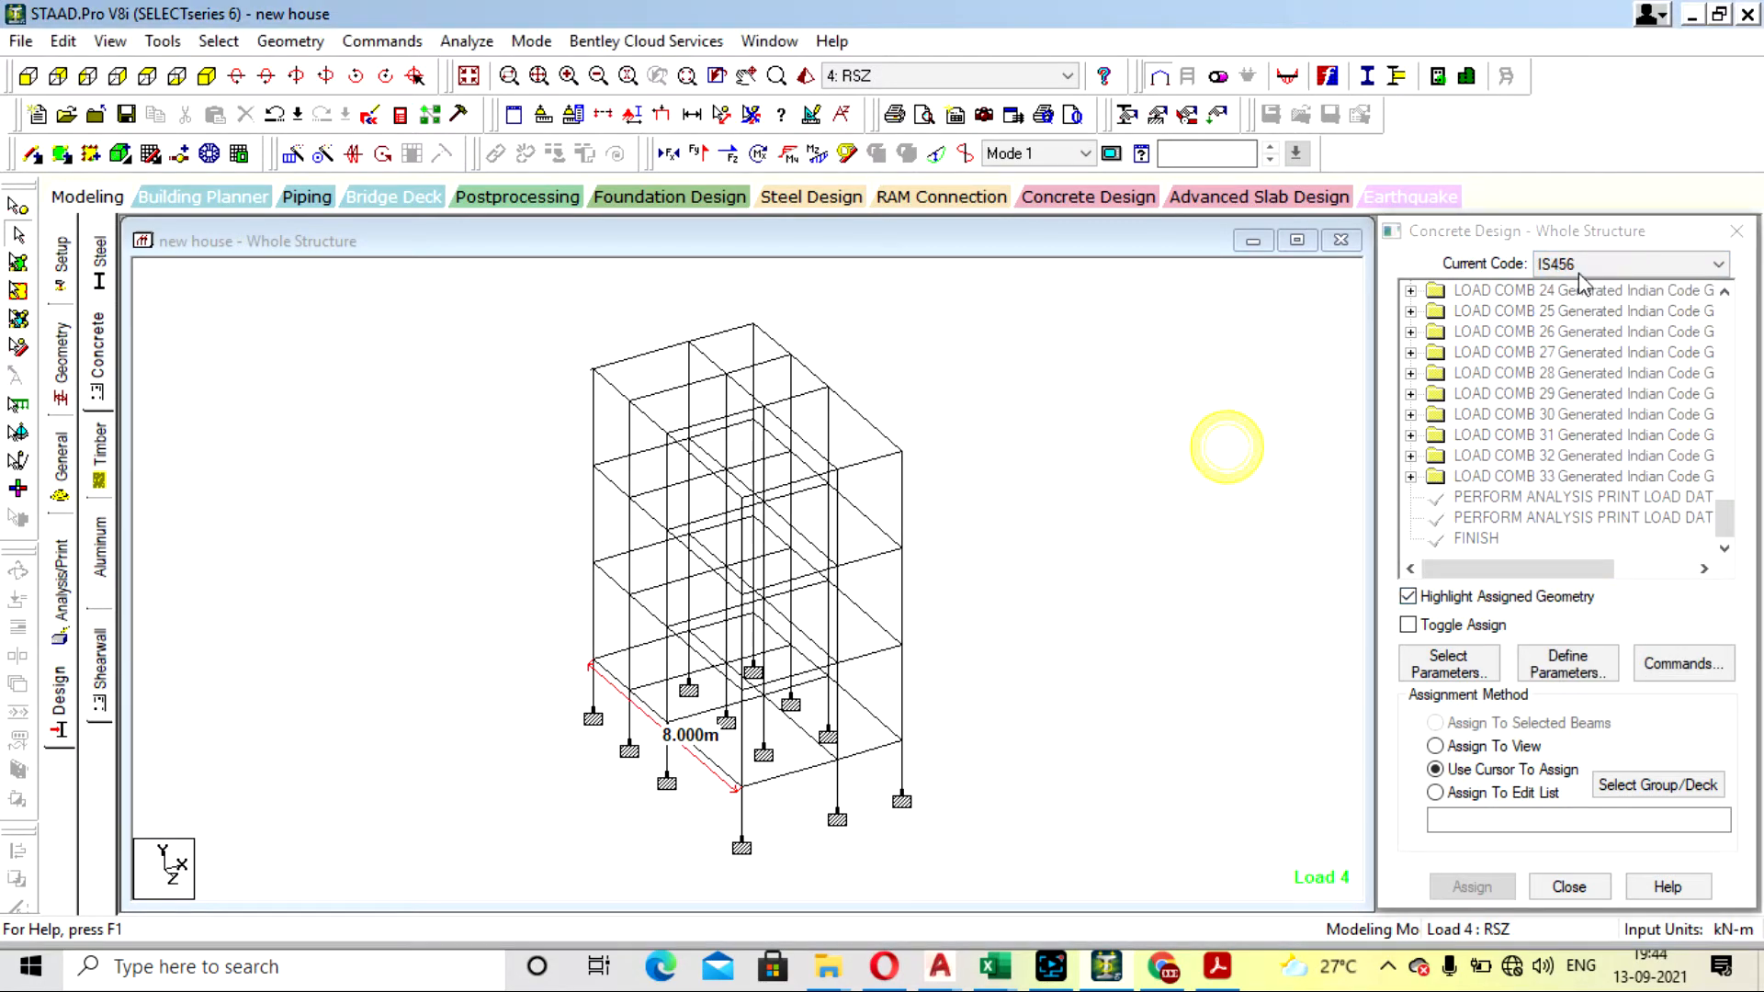
- Clear all selected IS456 design parameters and add only Fc, the compressive strength of concrete
left_click(1439, 671)
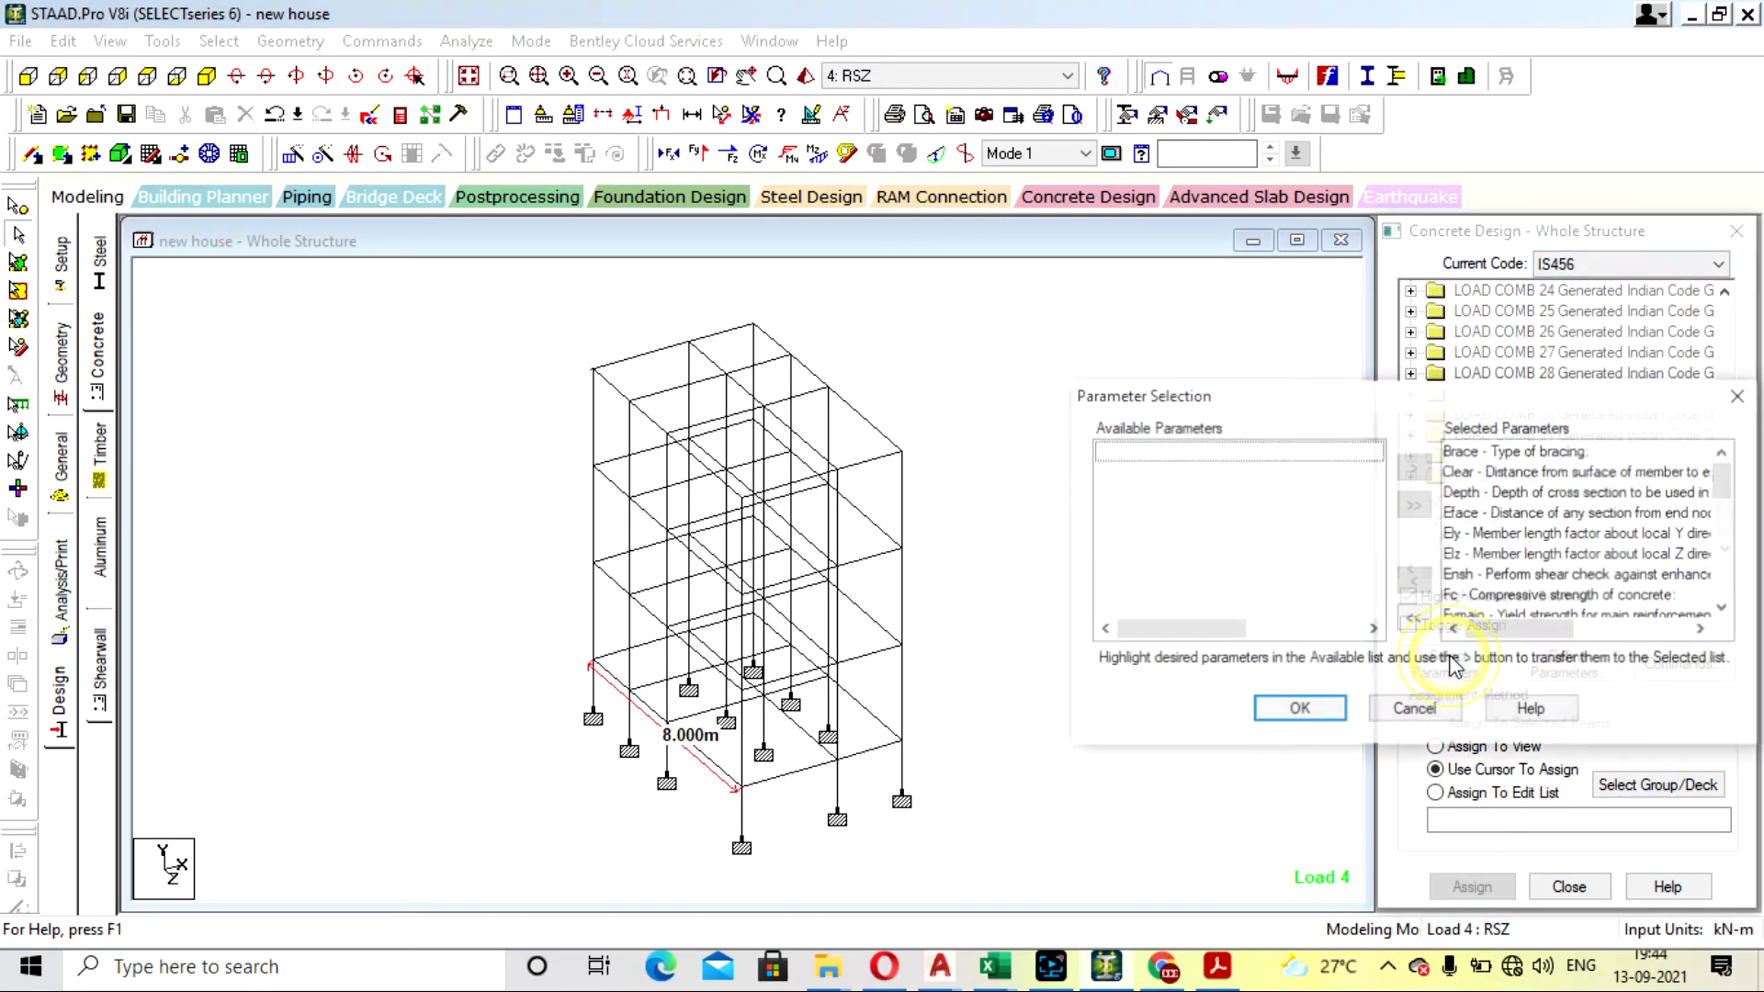
left_click(1414, 618)
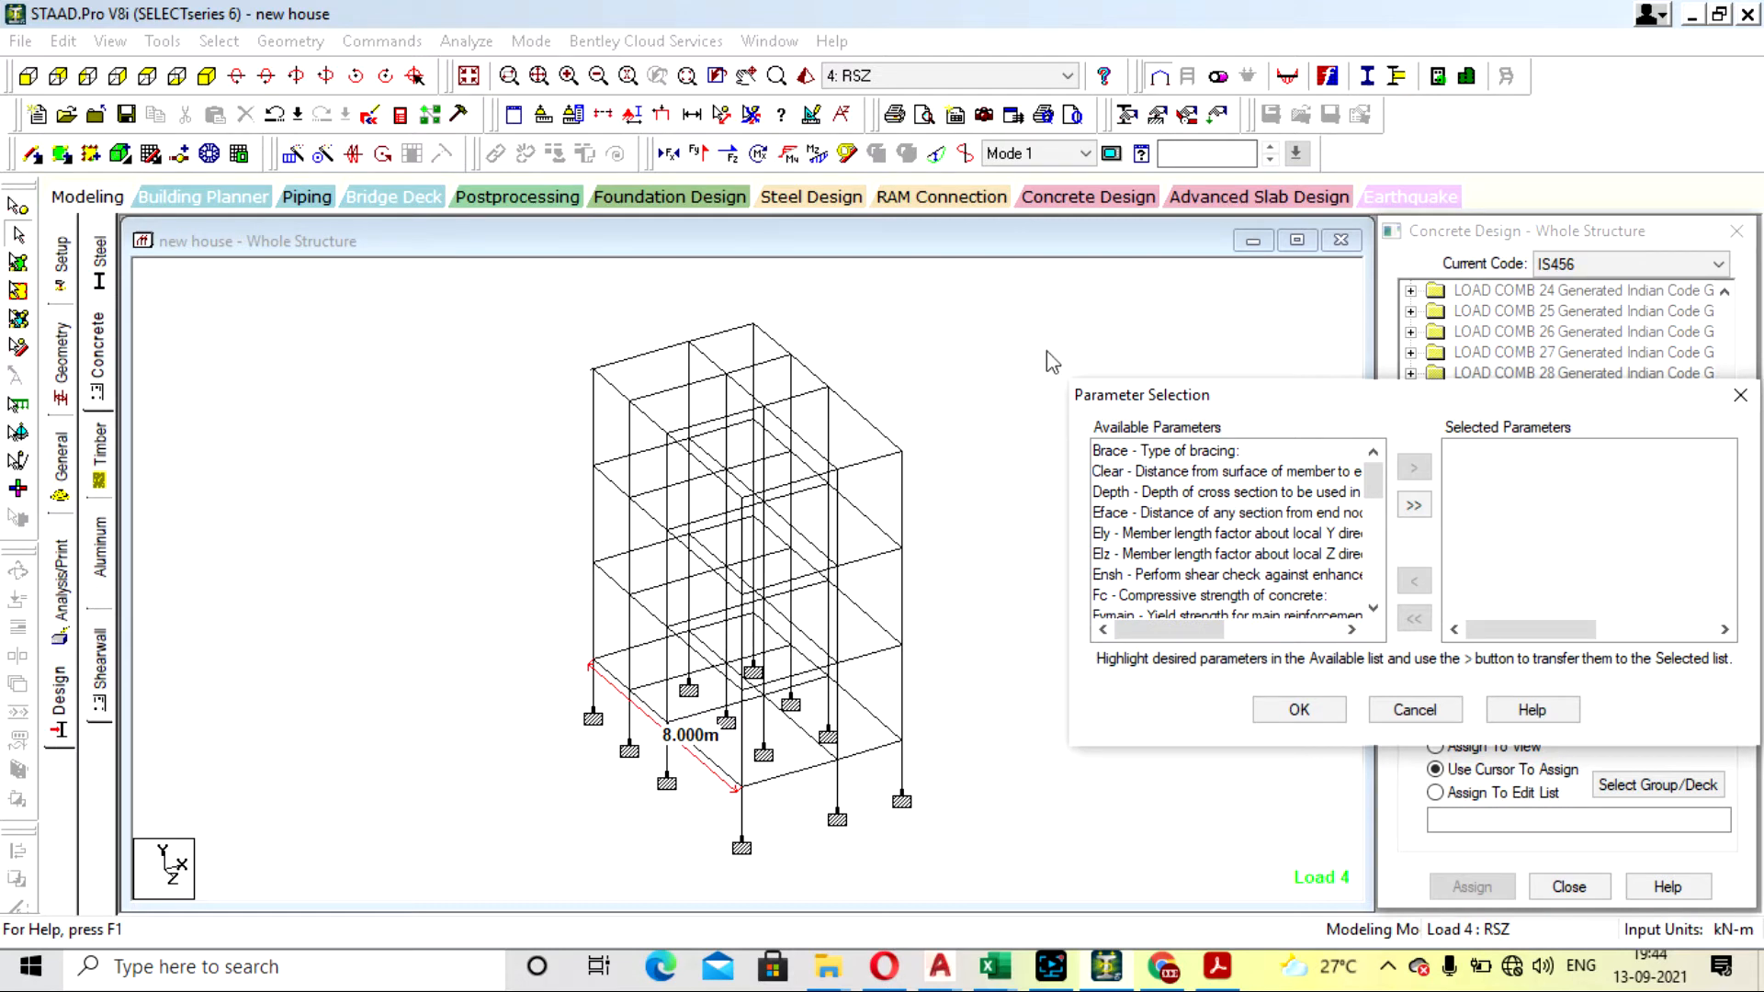
left_click(1270, 473)
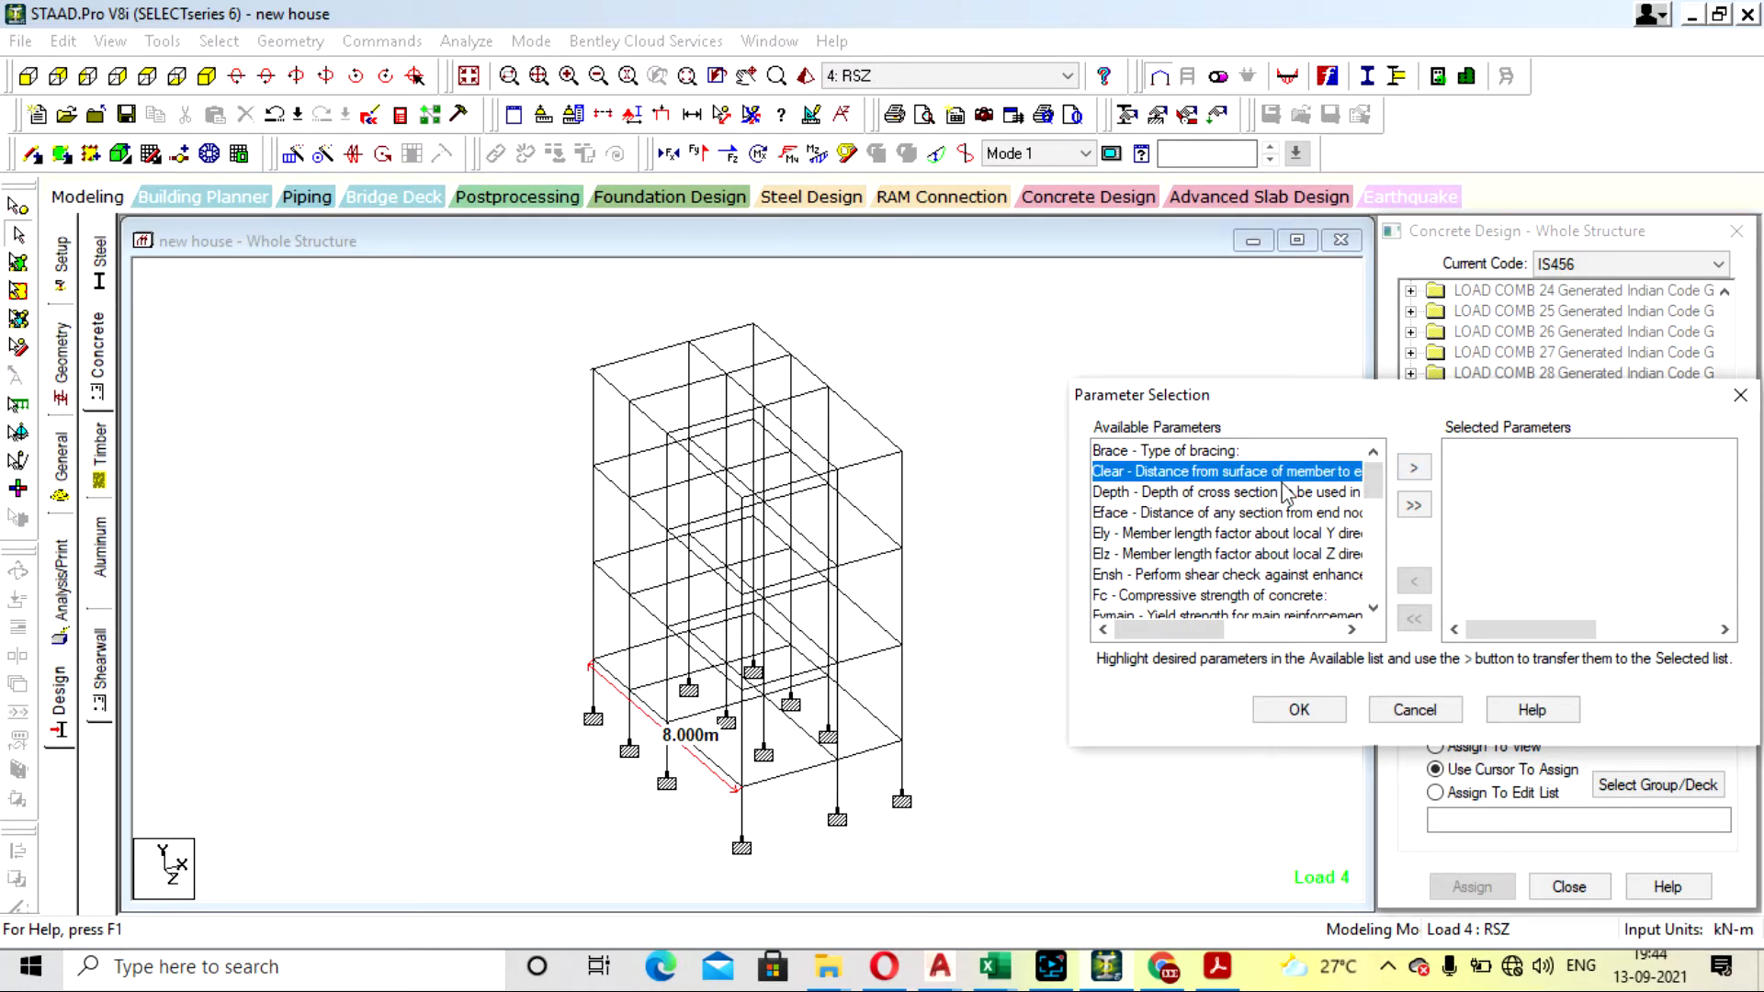
left_click(1268, 494)
left_click(1230, 596)
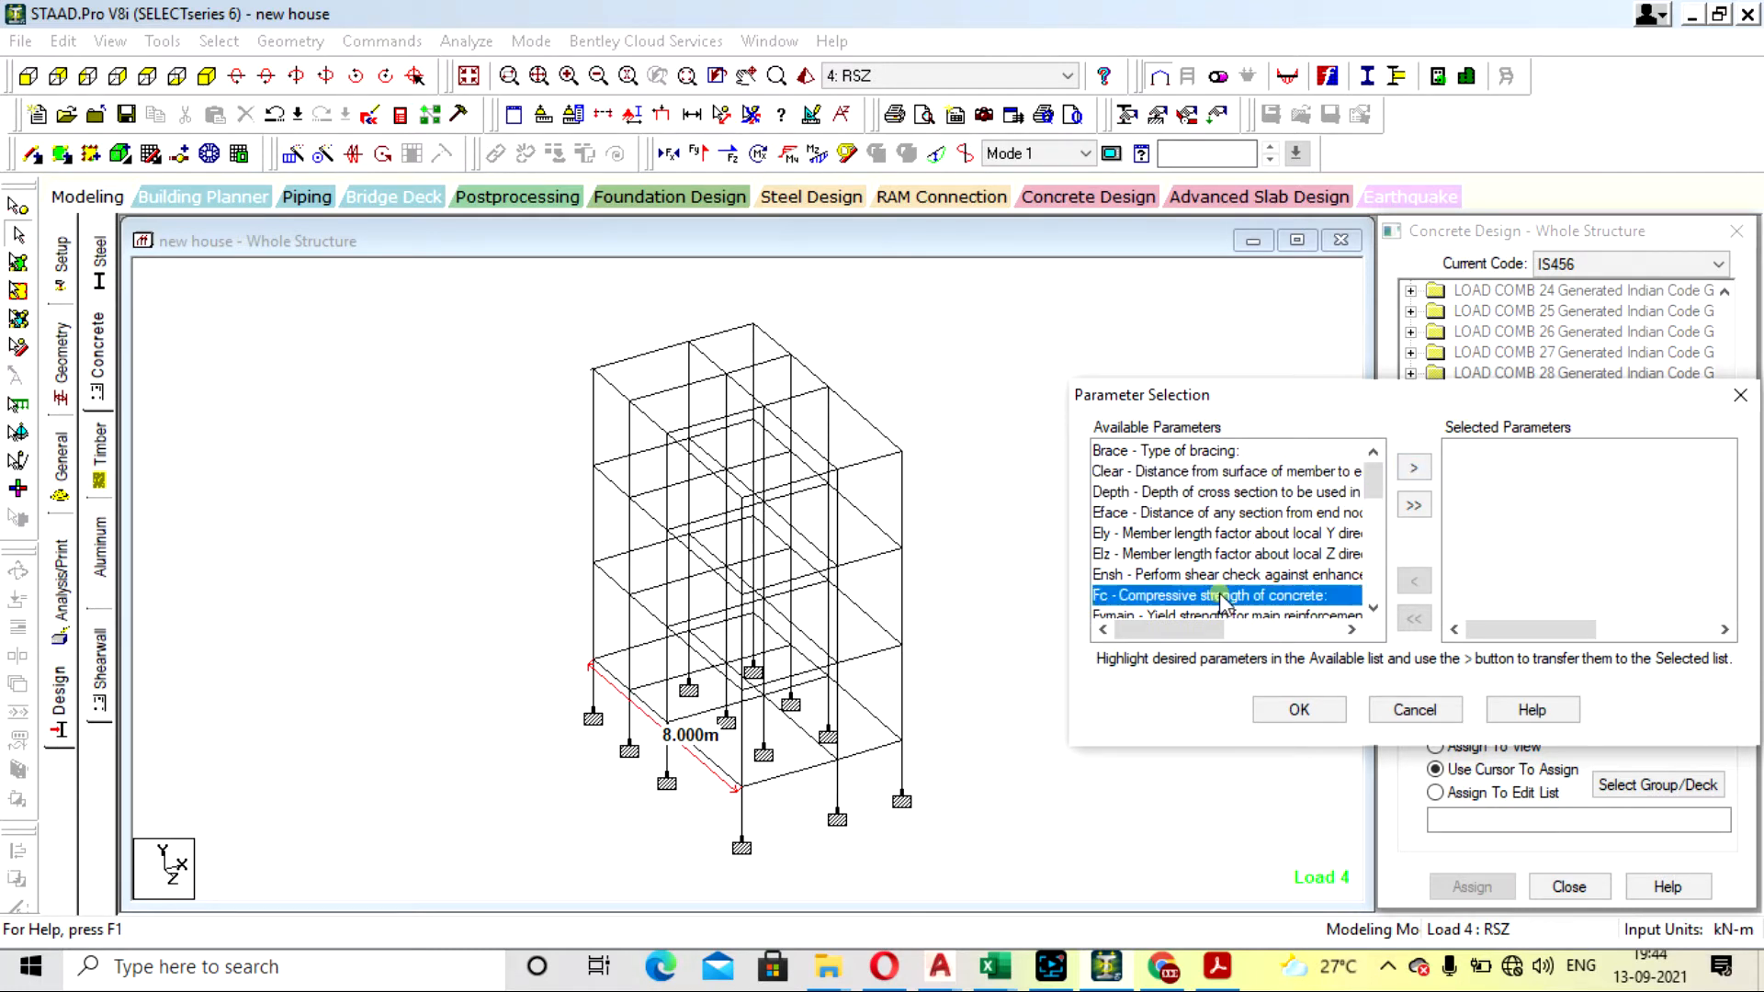
left_click(1412, 468)
- Add Fymain and Fysec, the yield strengths of main and shear reinforcement, to the selected parameters
scroll(1298, 477, "down", 1)
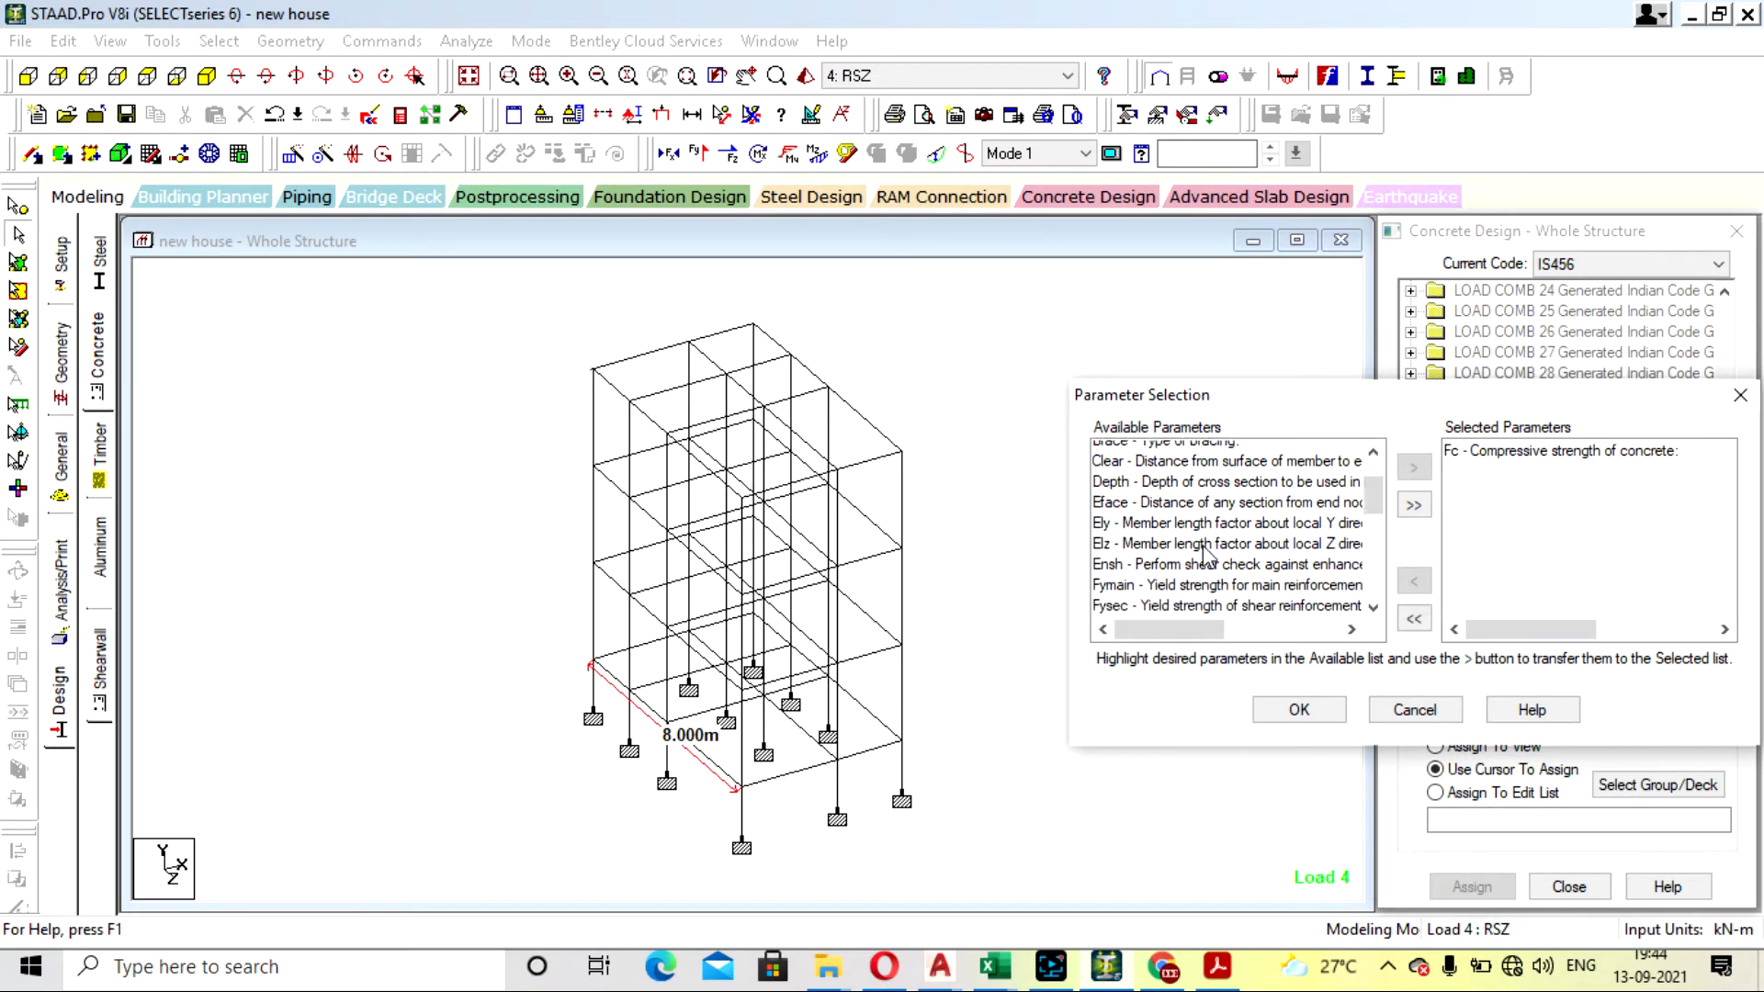
left_click(1167, 533)
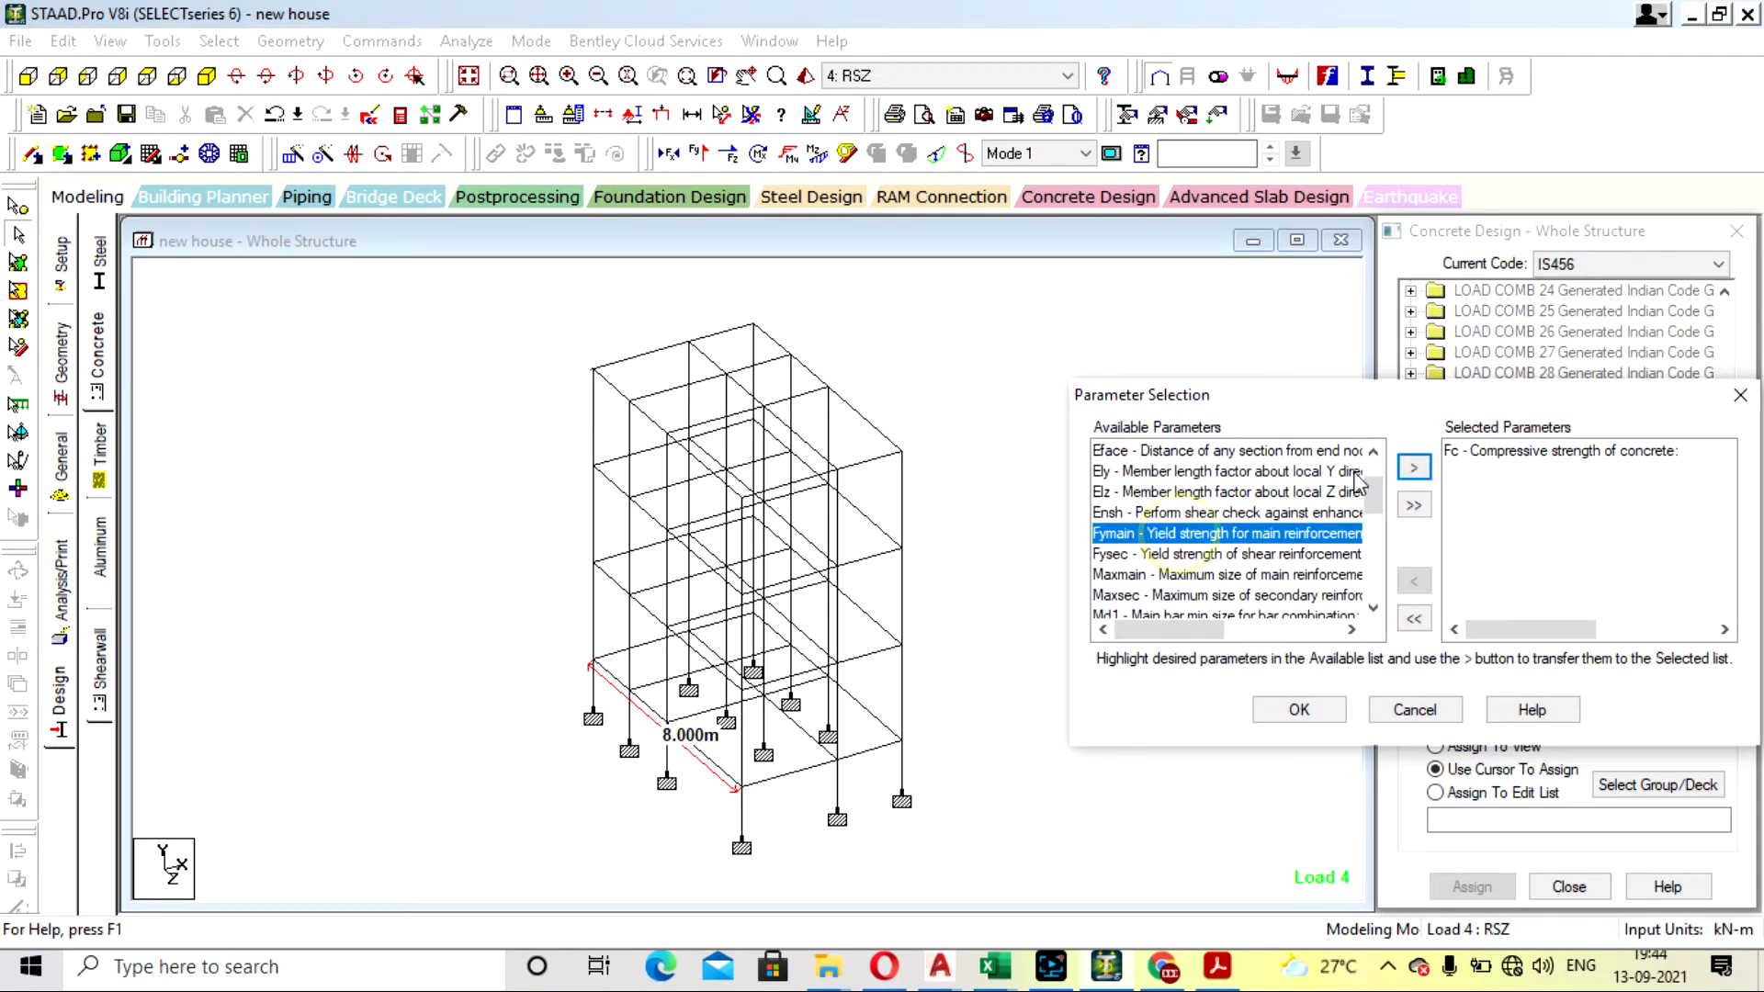
left_click(1413, 469)
left_click(1181, 534)
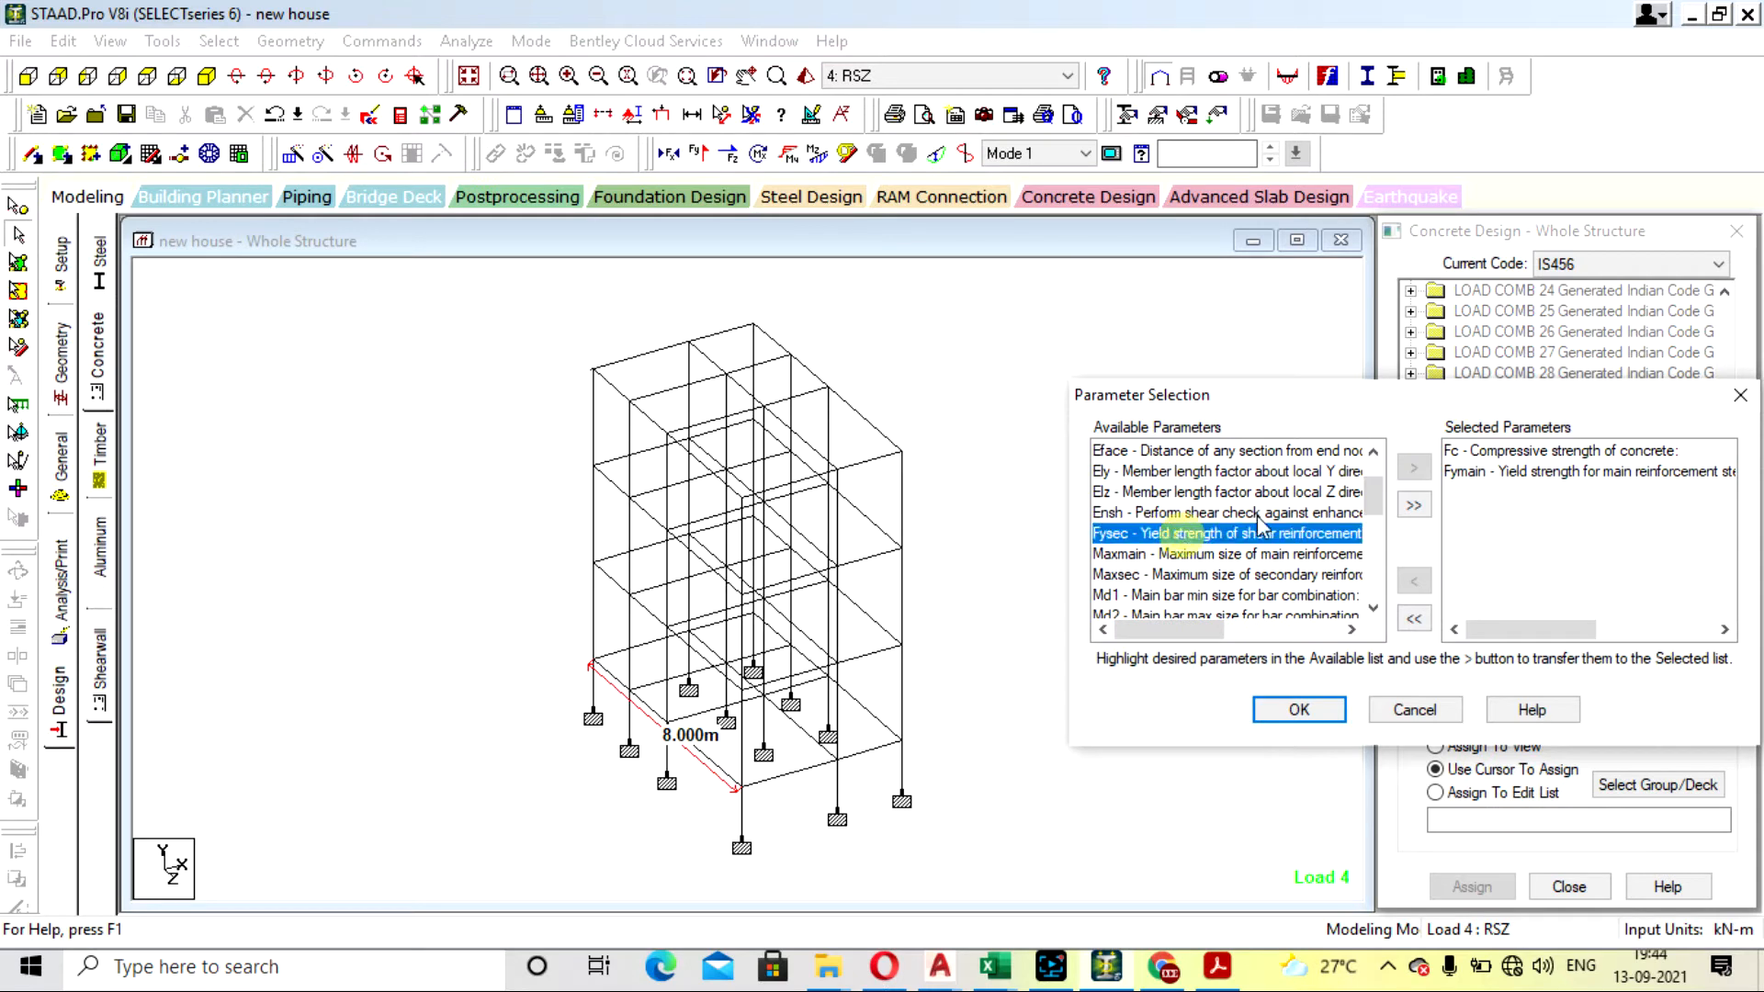
left_click(1413, 468)
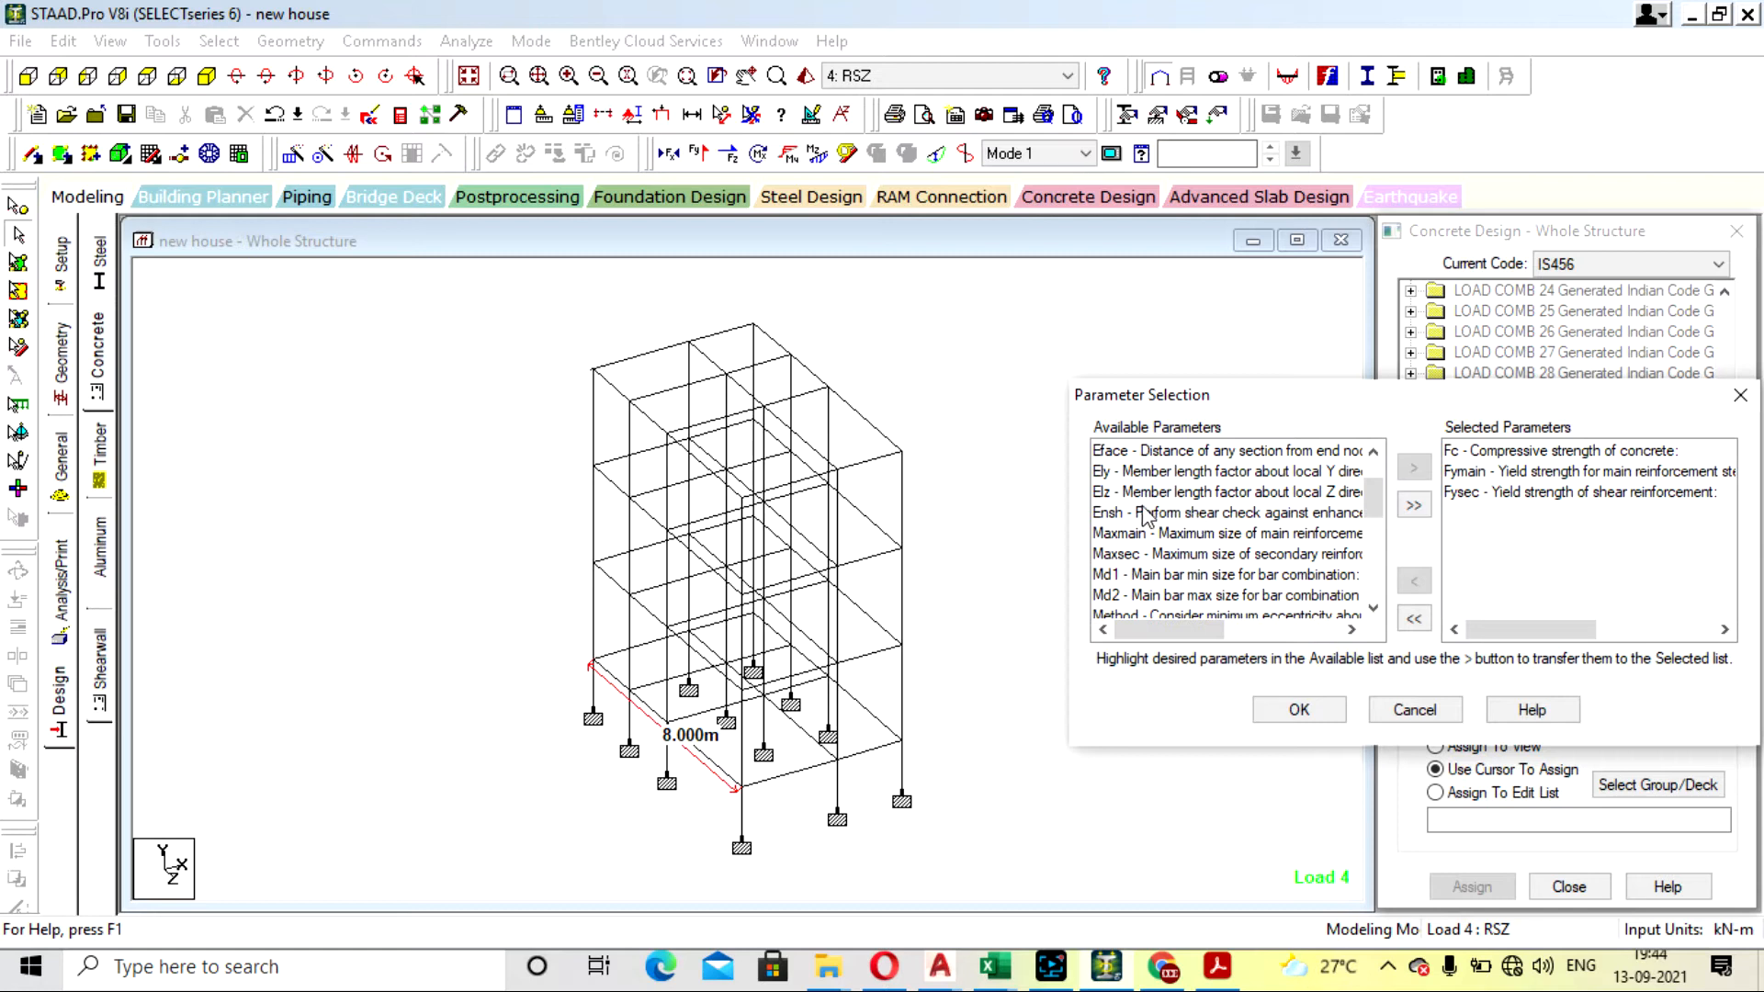
- Add Maxmain and Maxsec, the maximum sizes of main and secondary reinforcement, to the selected parameters
left_click(1218, 535)
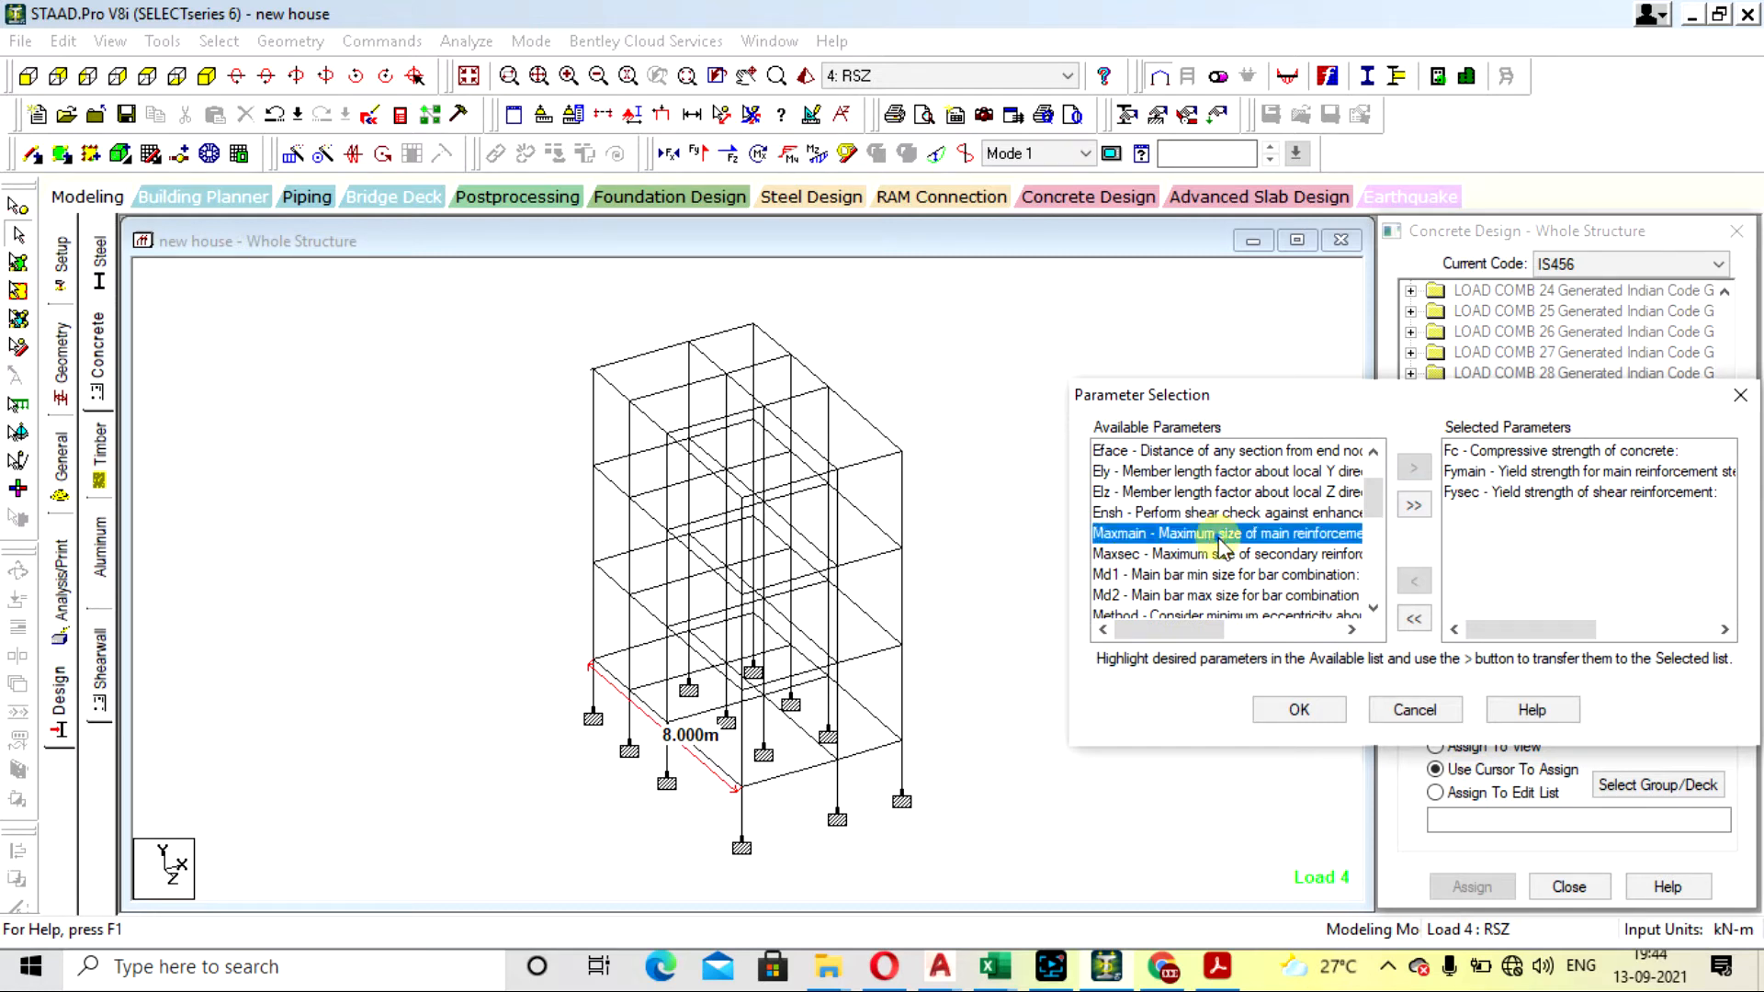
left_click(1198, 556)
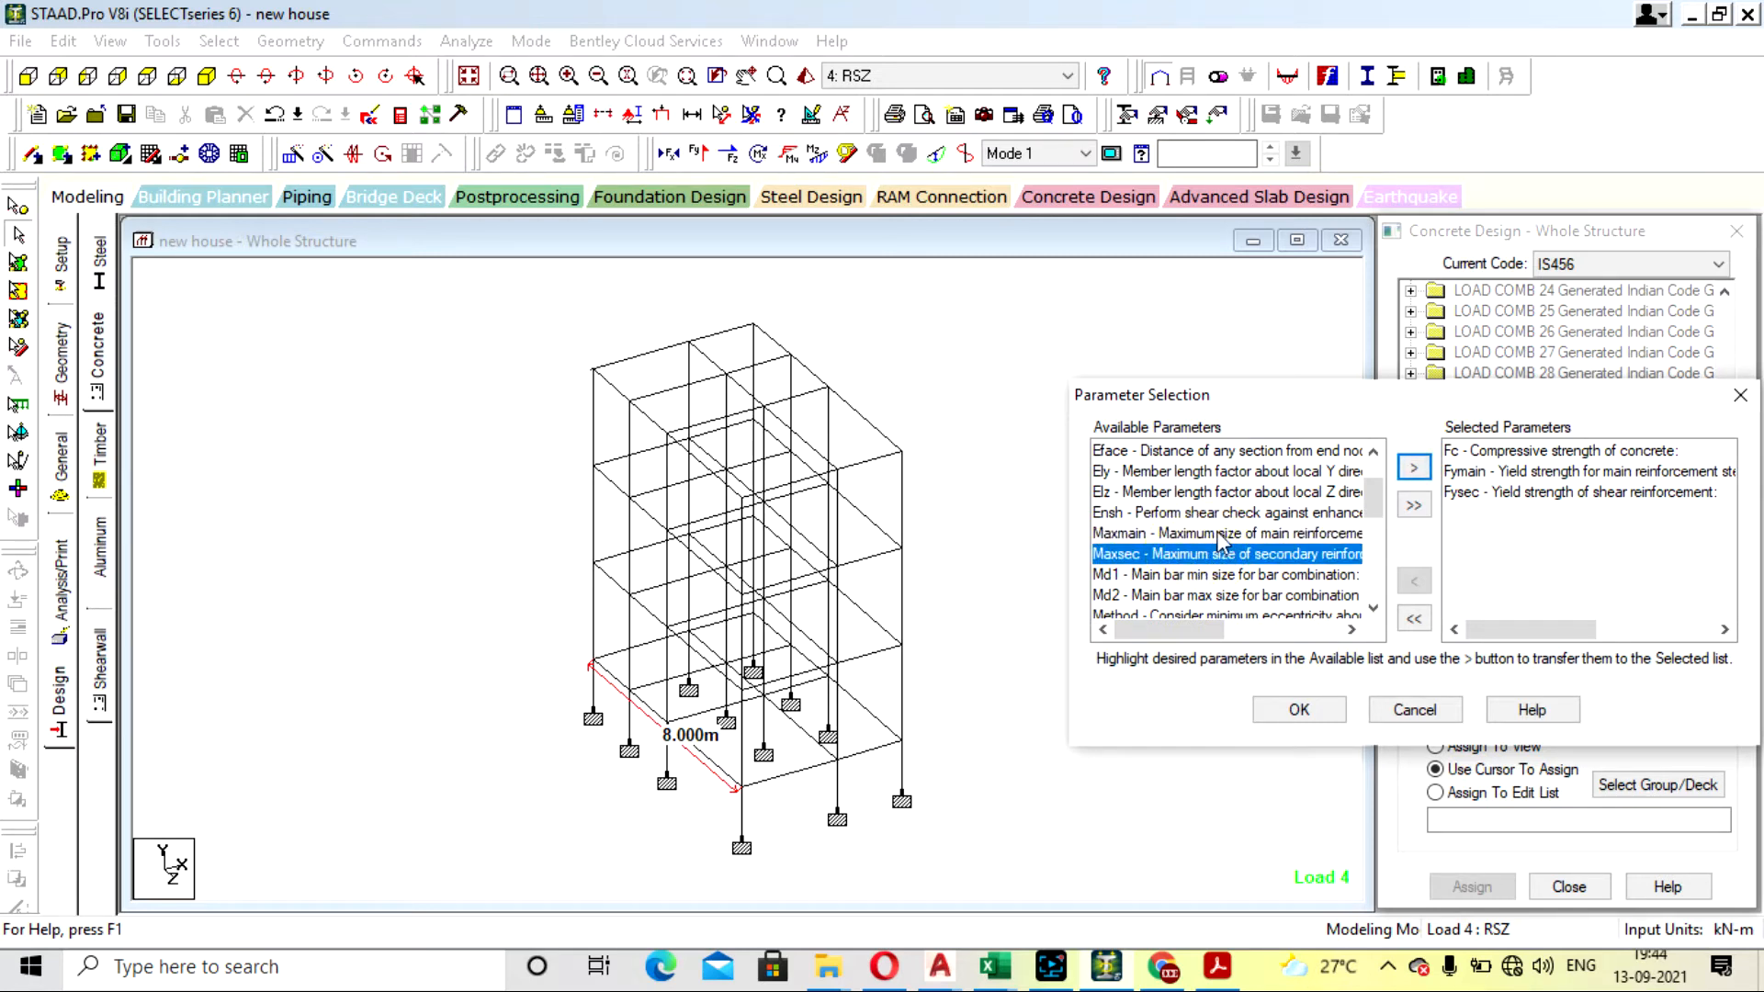
left_click(1217, 534)
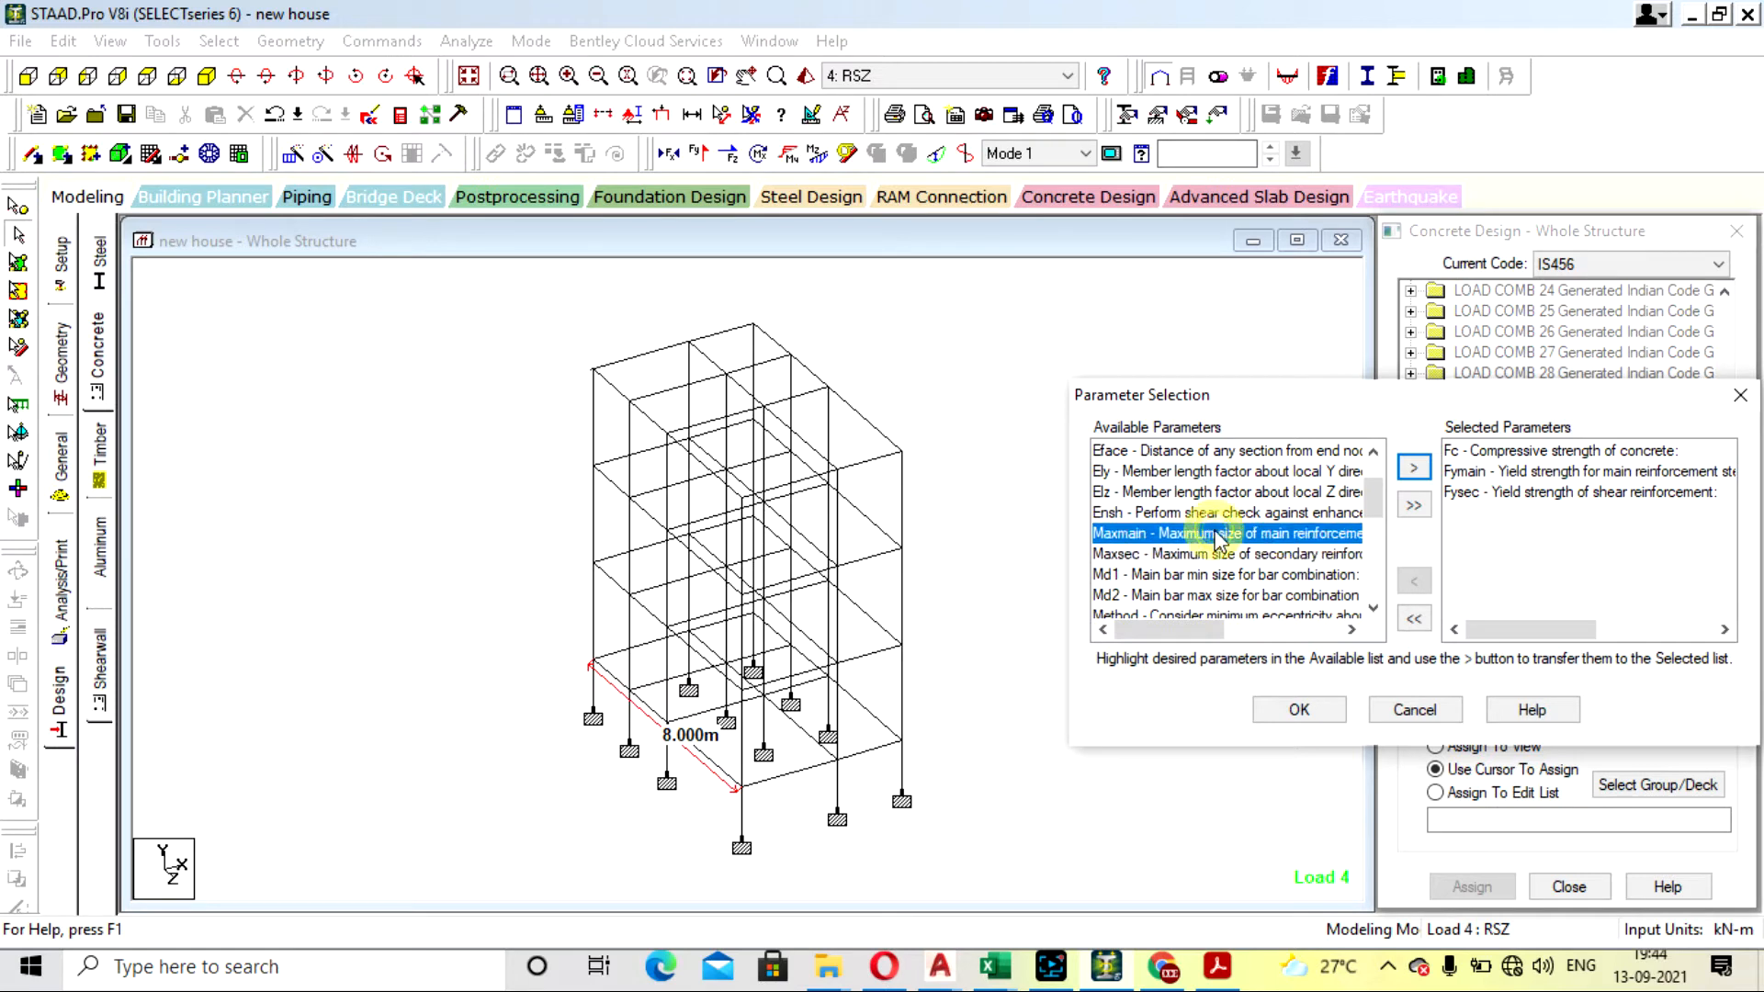
left_click(1413, 468)
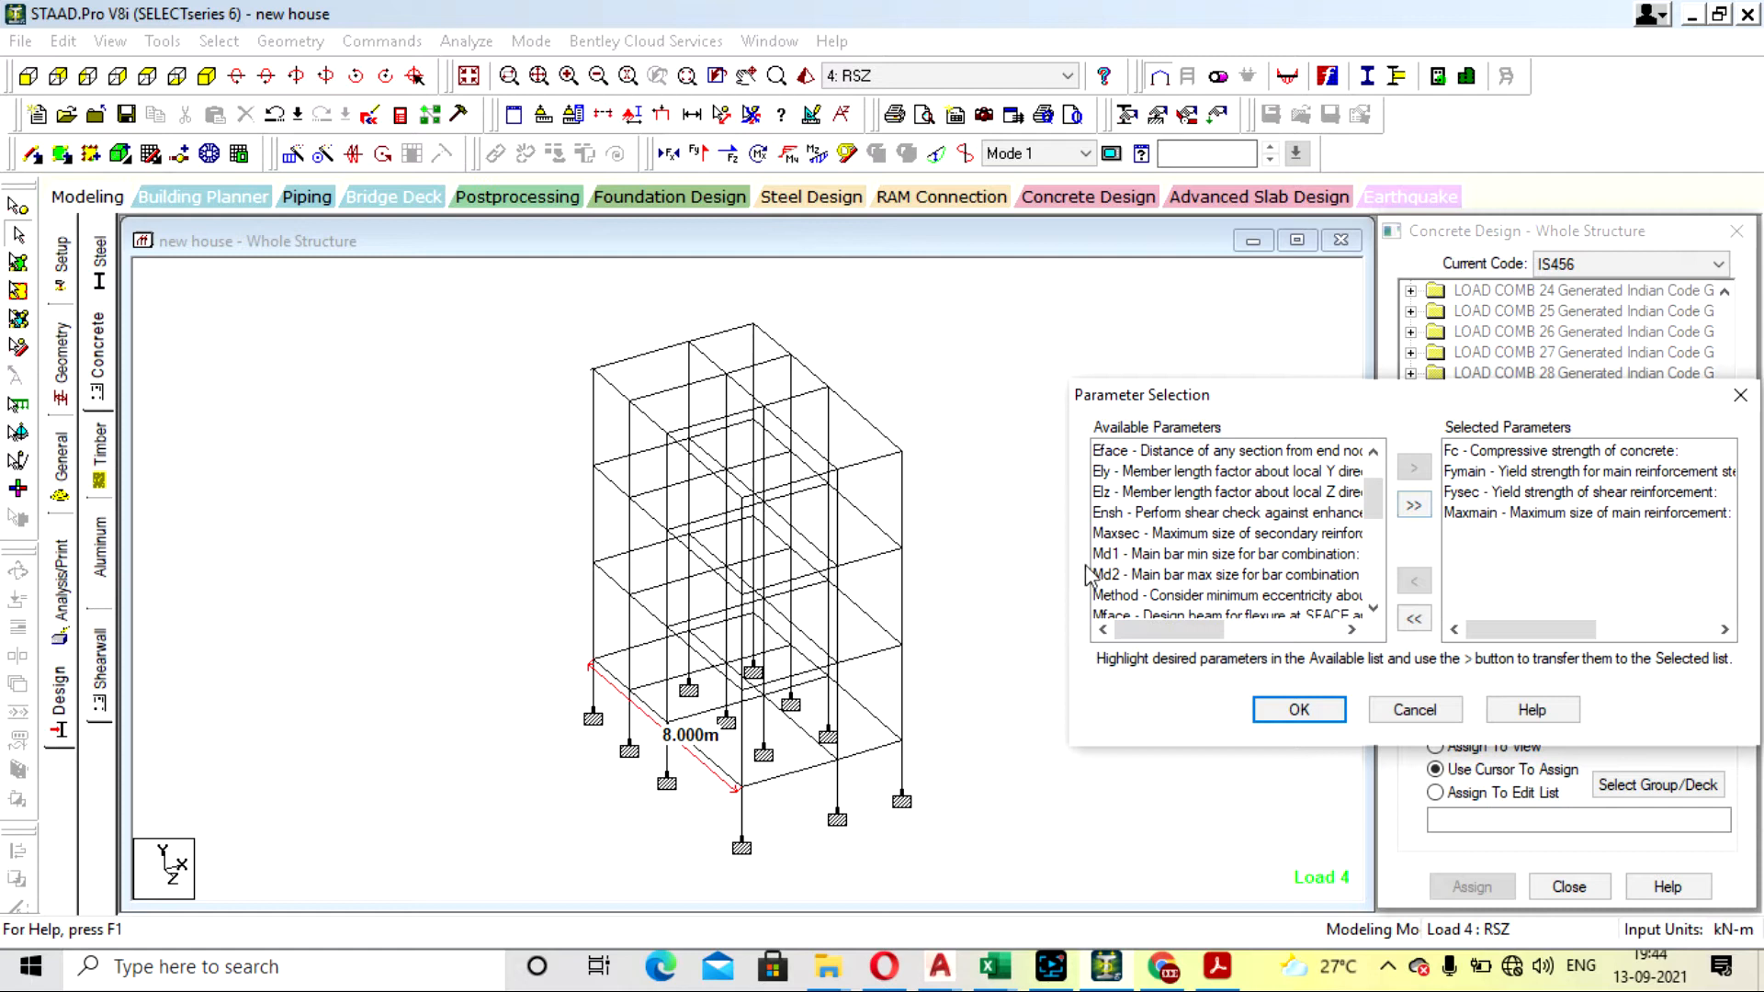
left_click(1187, 534)
left_click(1414, 468)
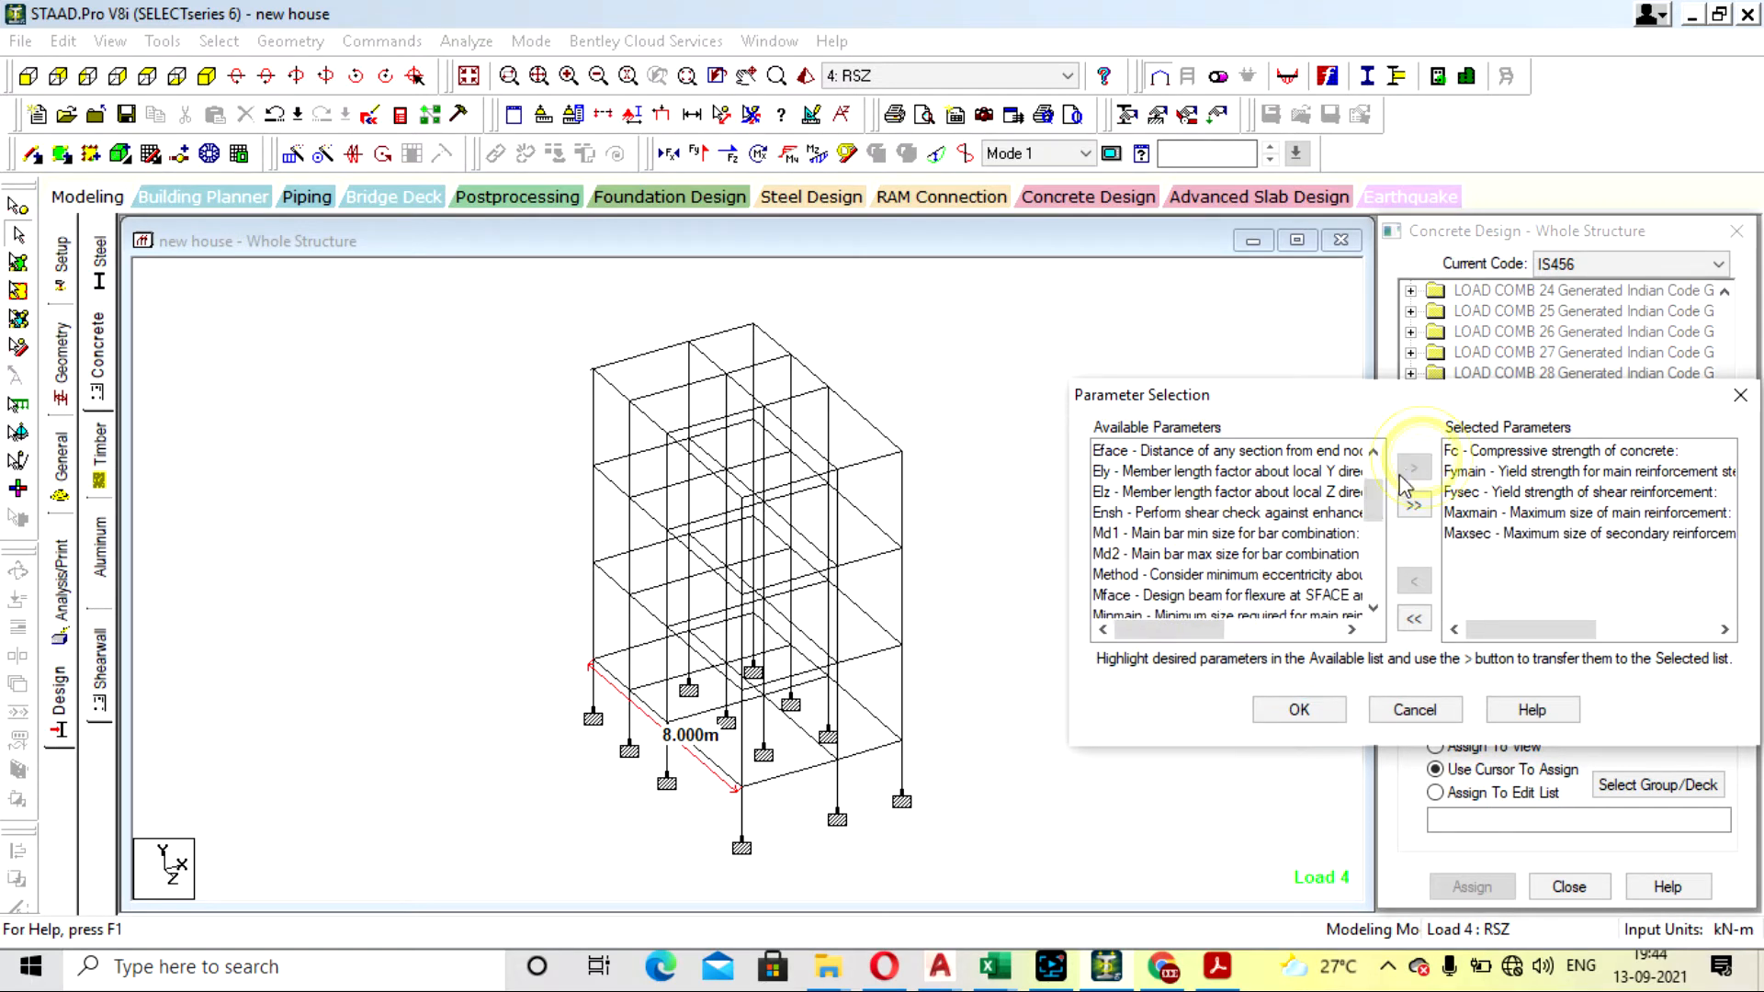
- Add Md1 and Md2, the minimum and maximum main bar sizes for bar combination, and accept the parameter selection
left_click(1218, 533)
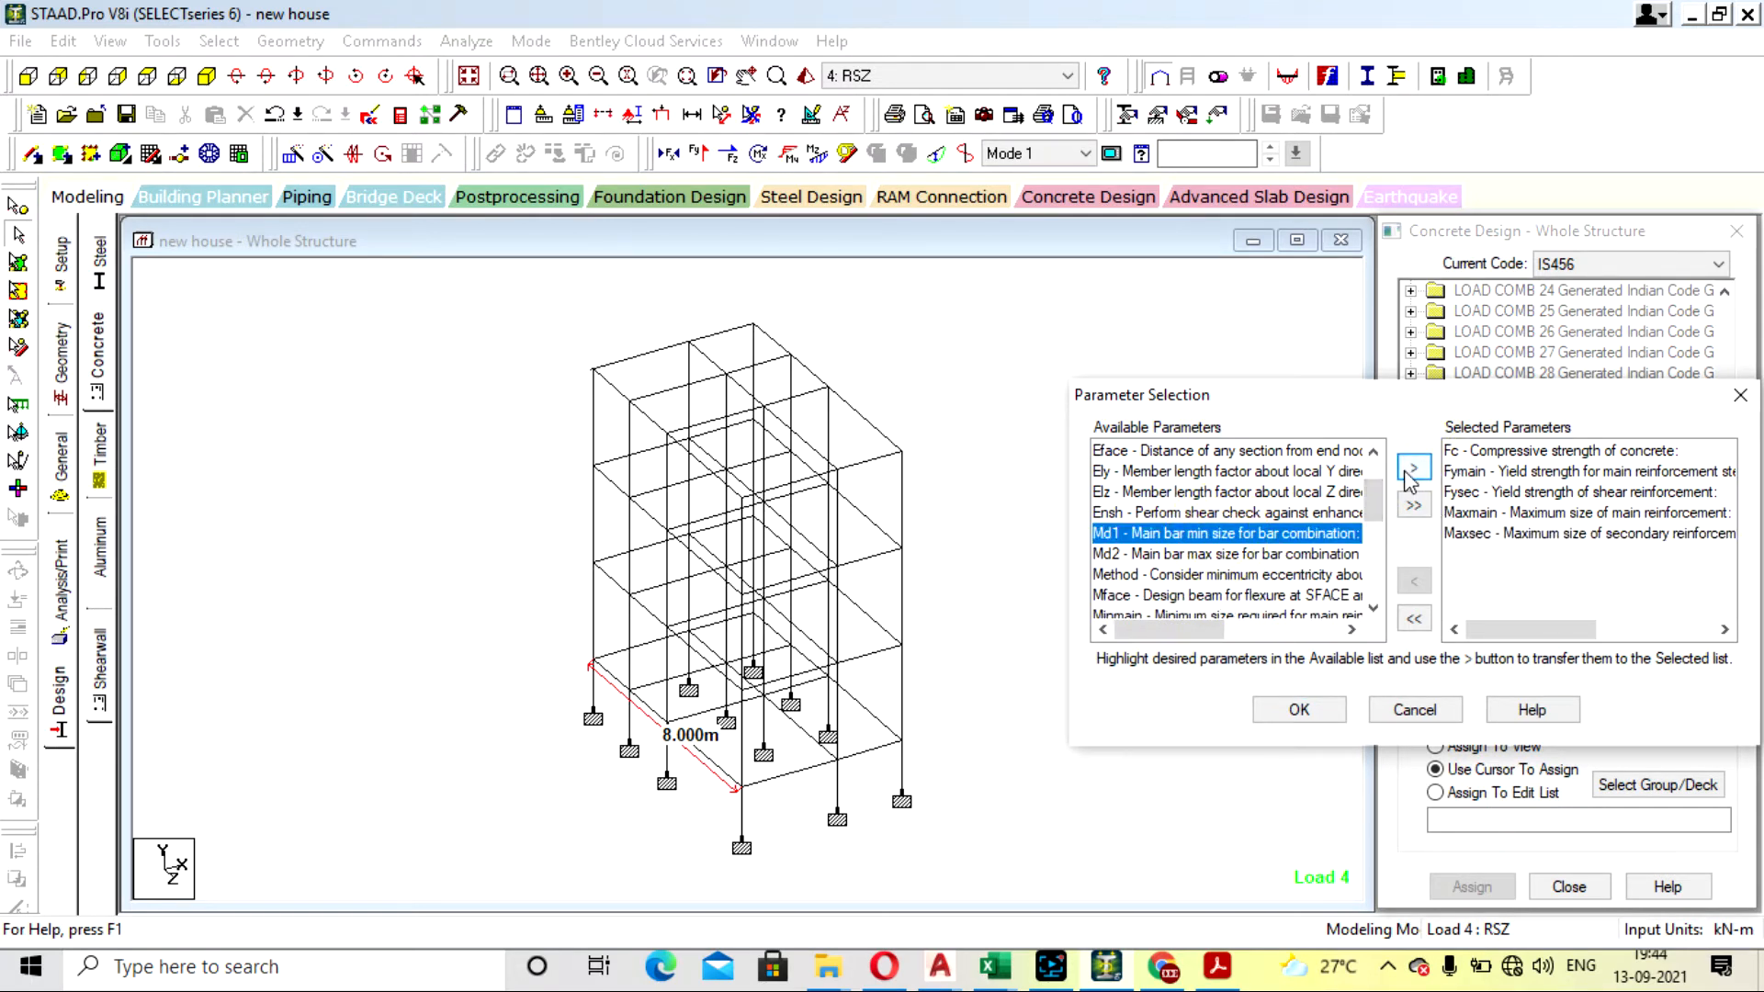
left_click(1414, 468)
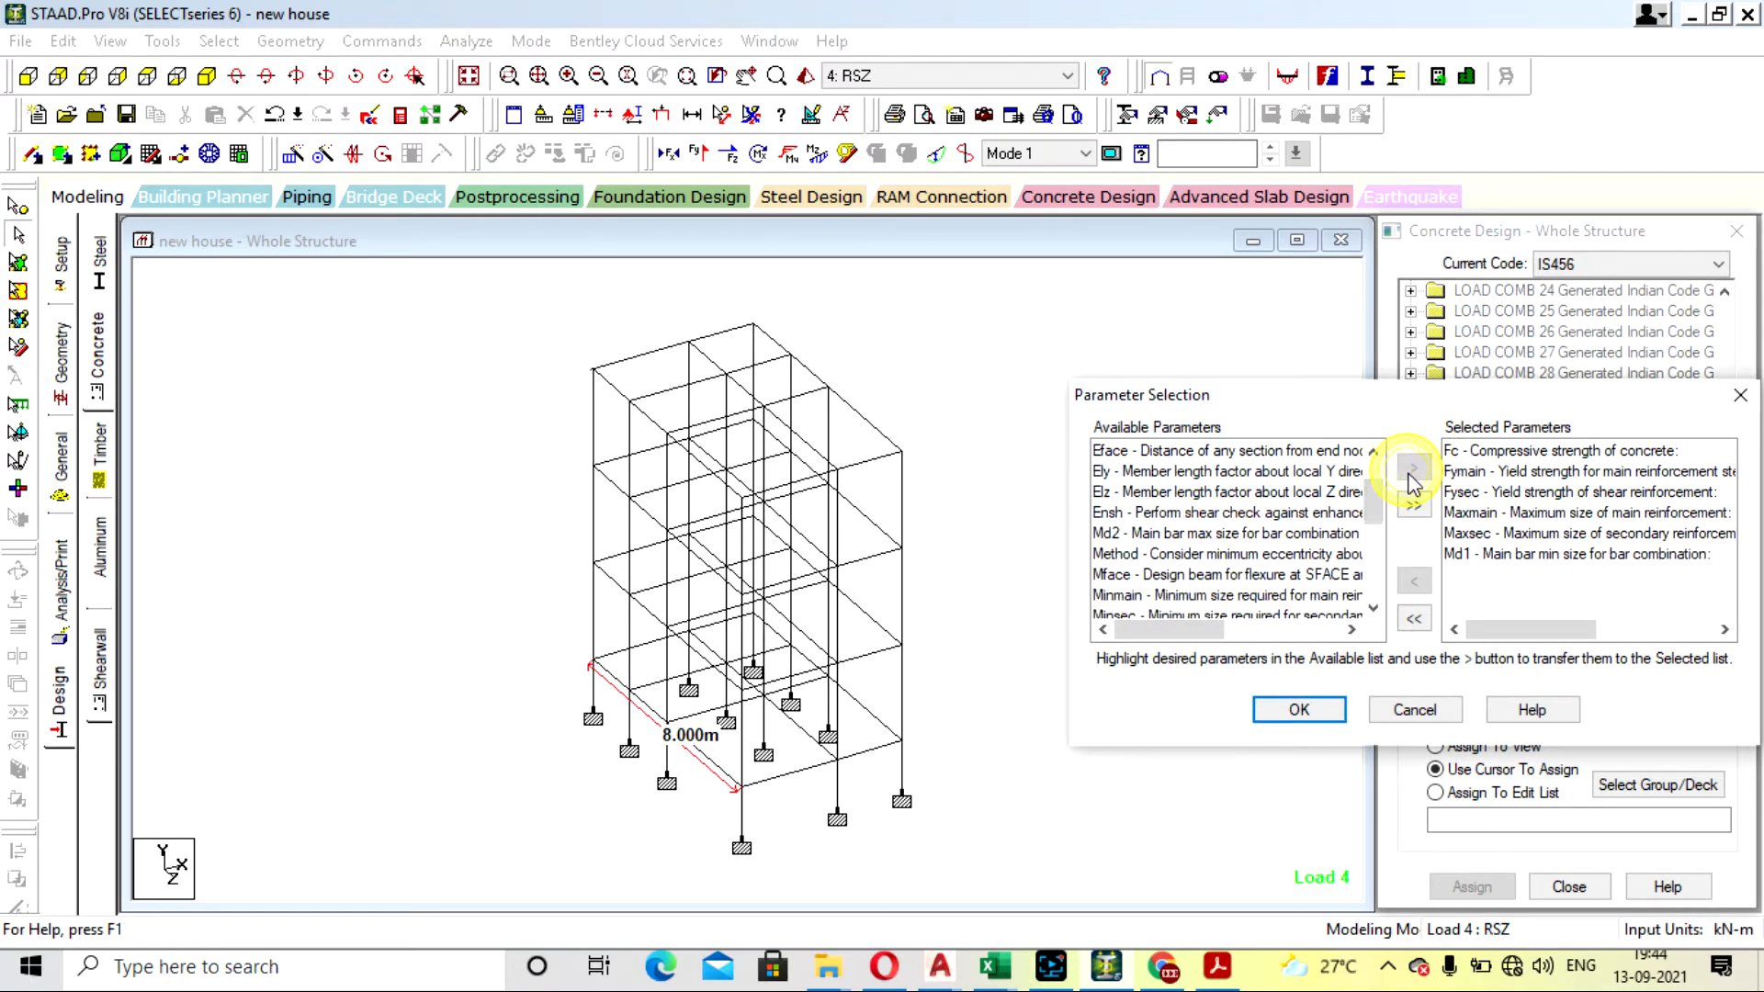
left_click(1207, 535)
left_click(1414, 468)
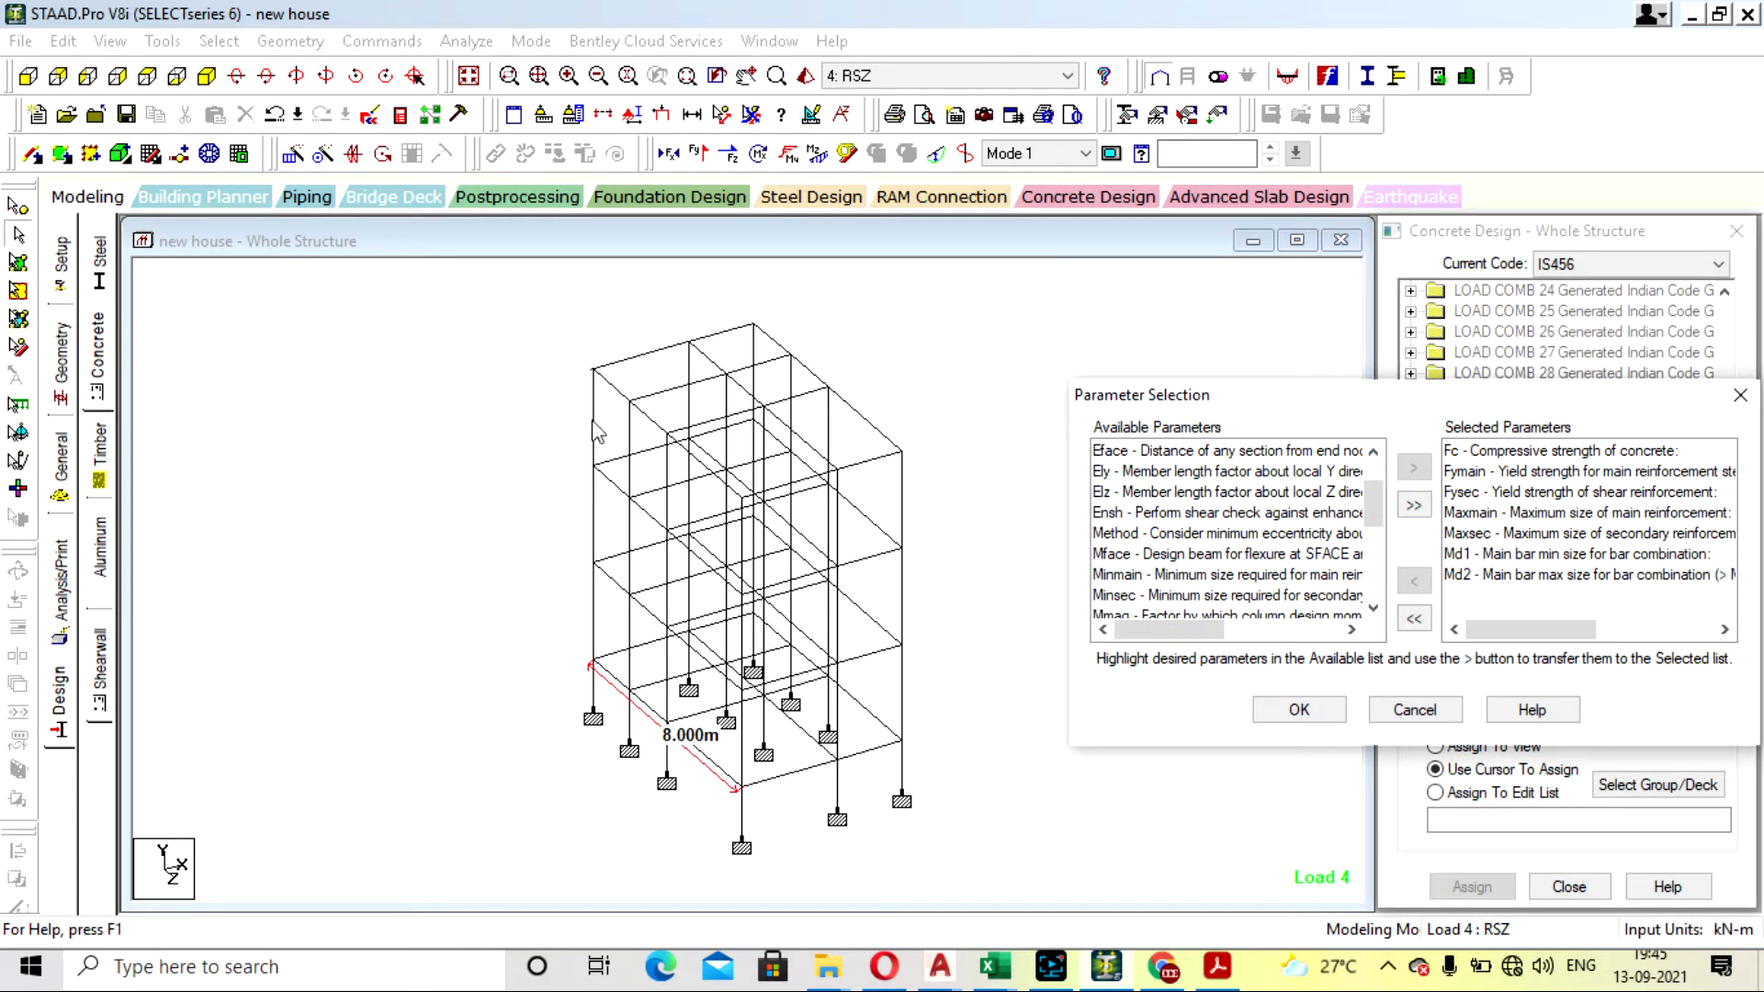
scroll(1337, 590, "down", 1)
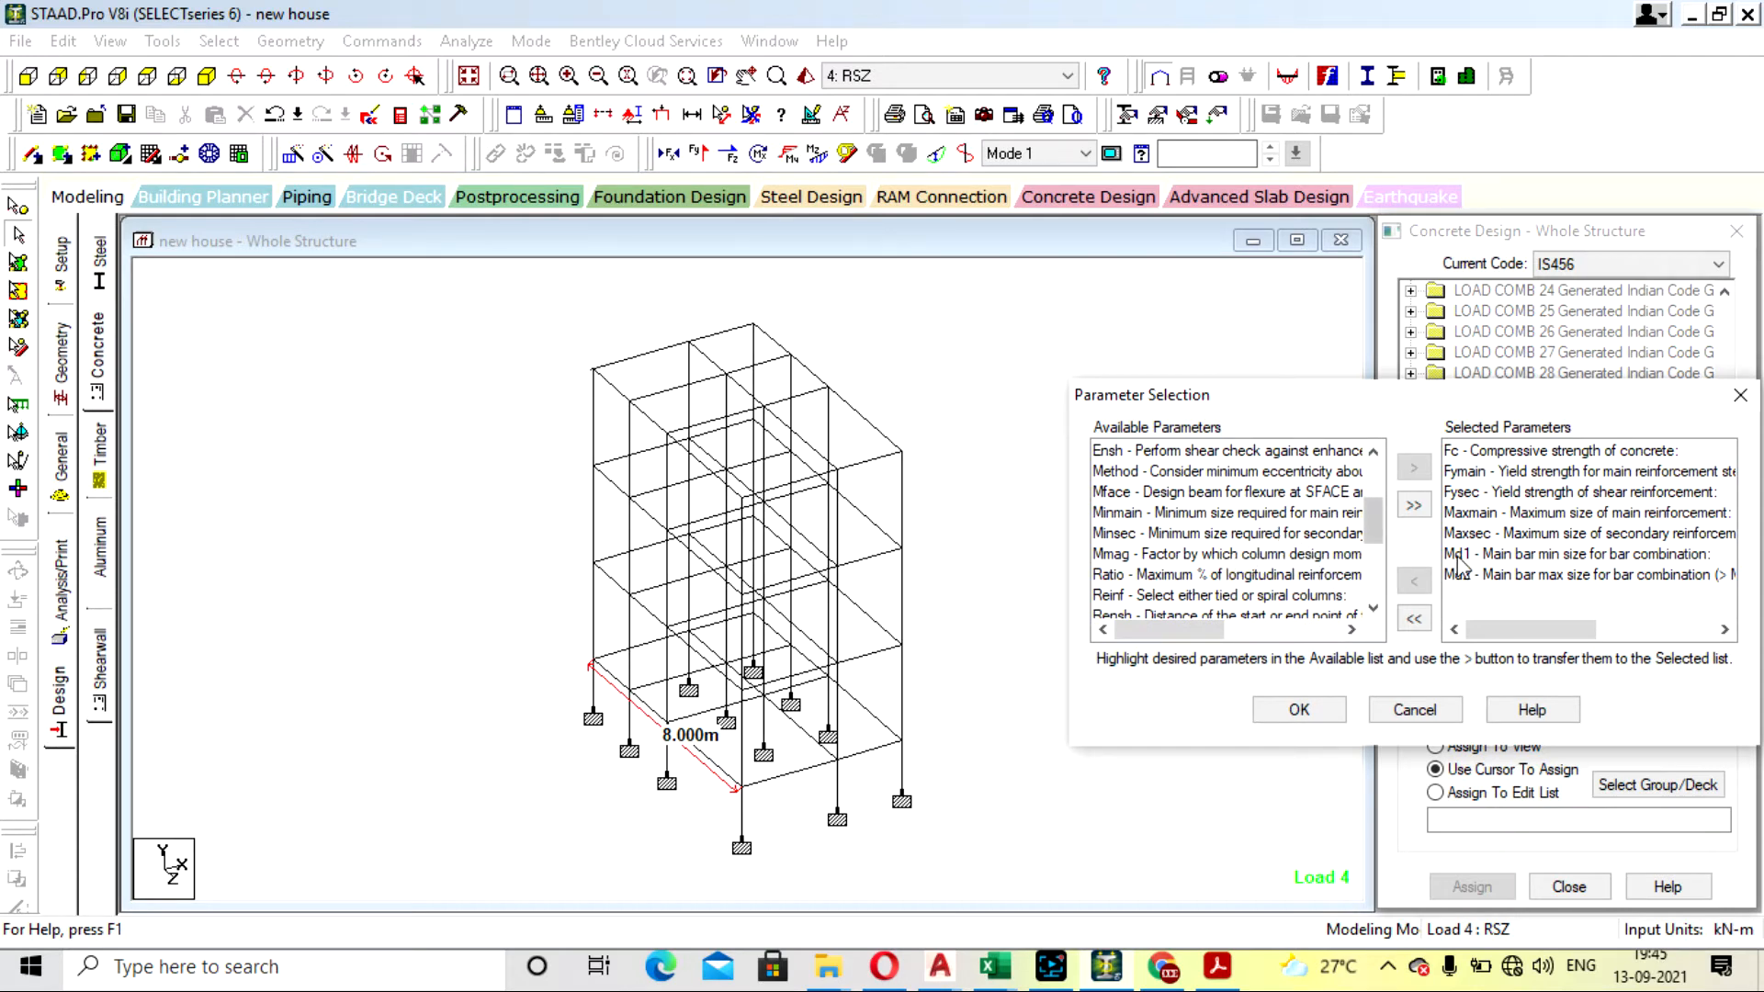
left_click(1520, 577)
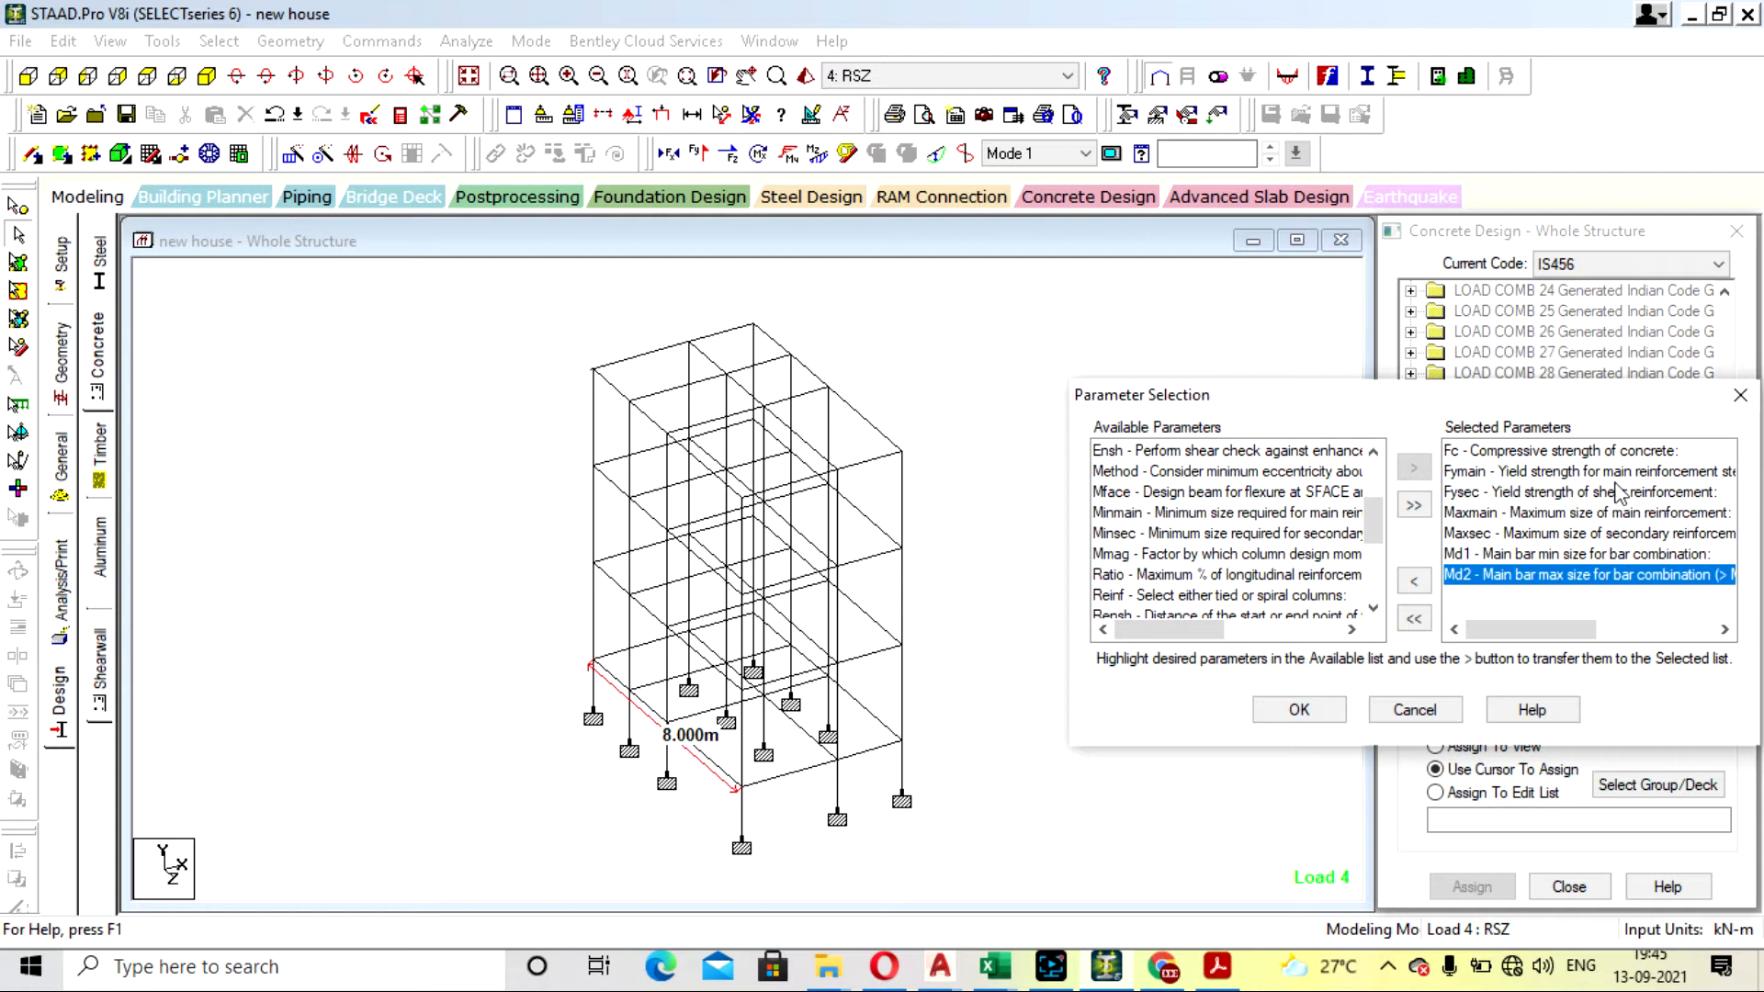
scroll(1250, 569, "down", 2)
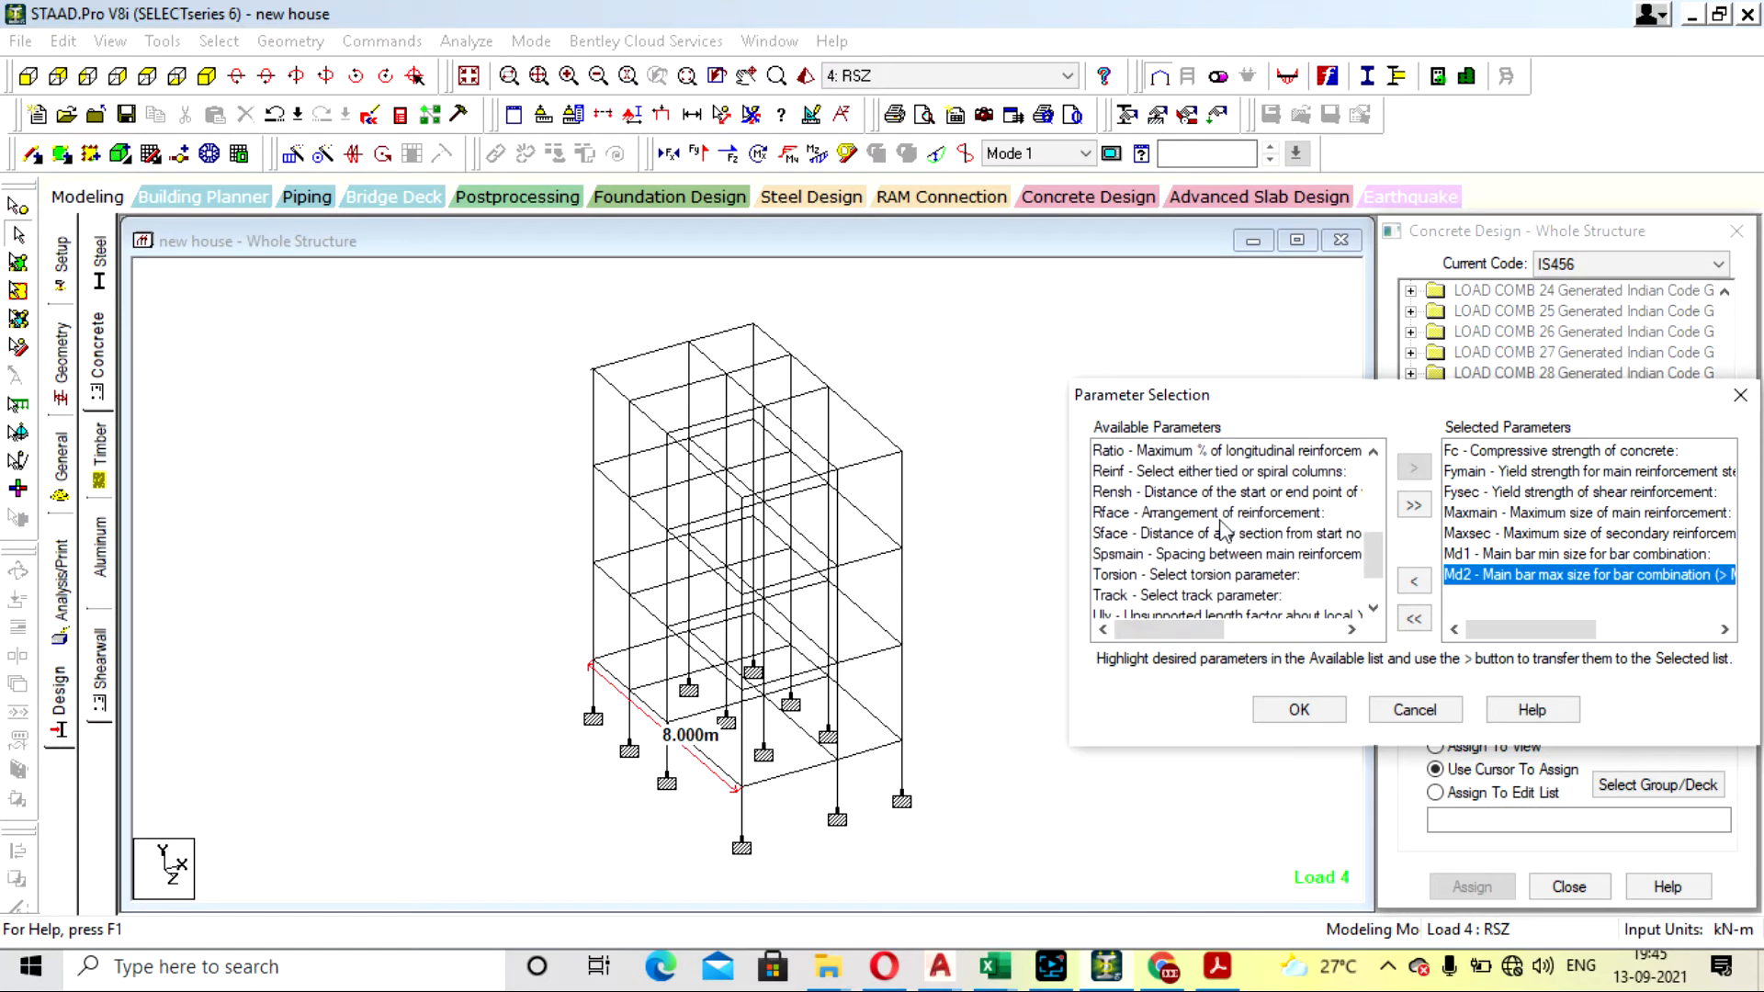
scroll(1235, 574, "up", 1)
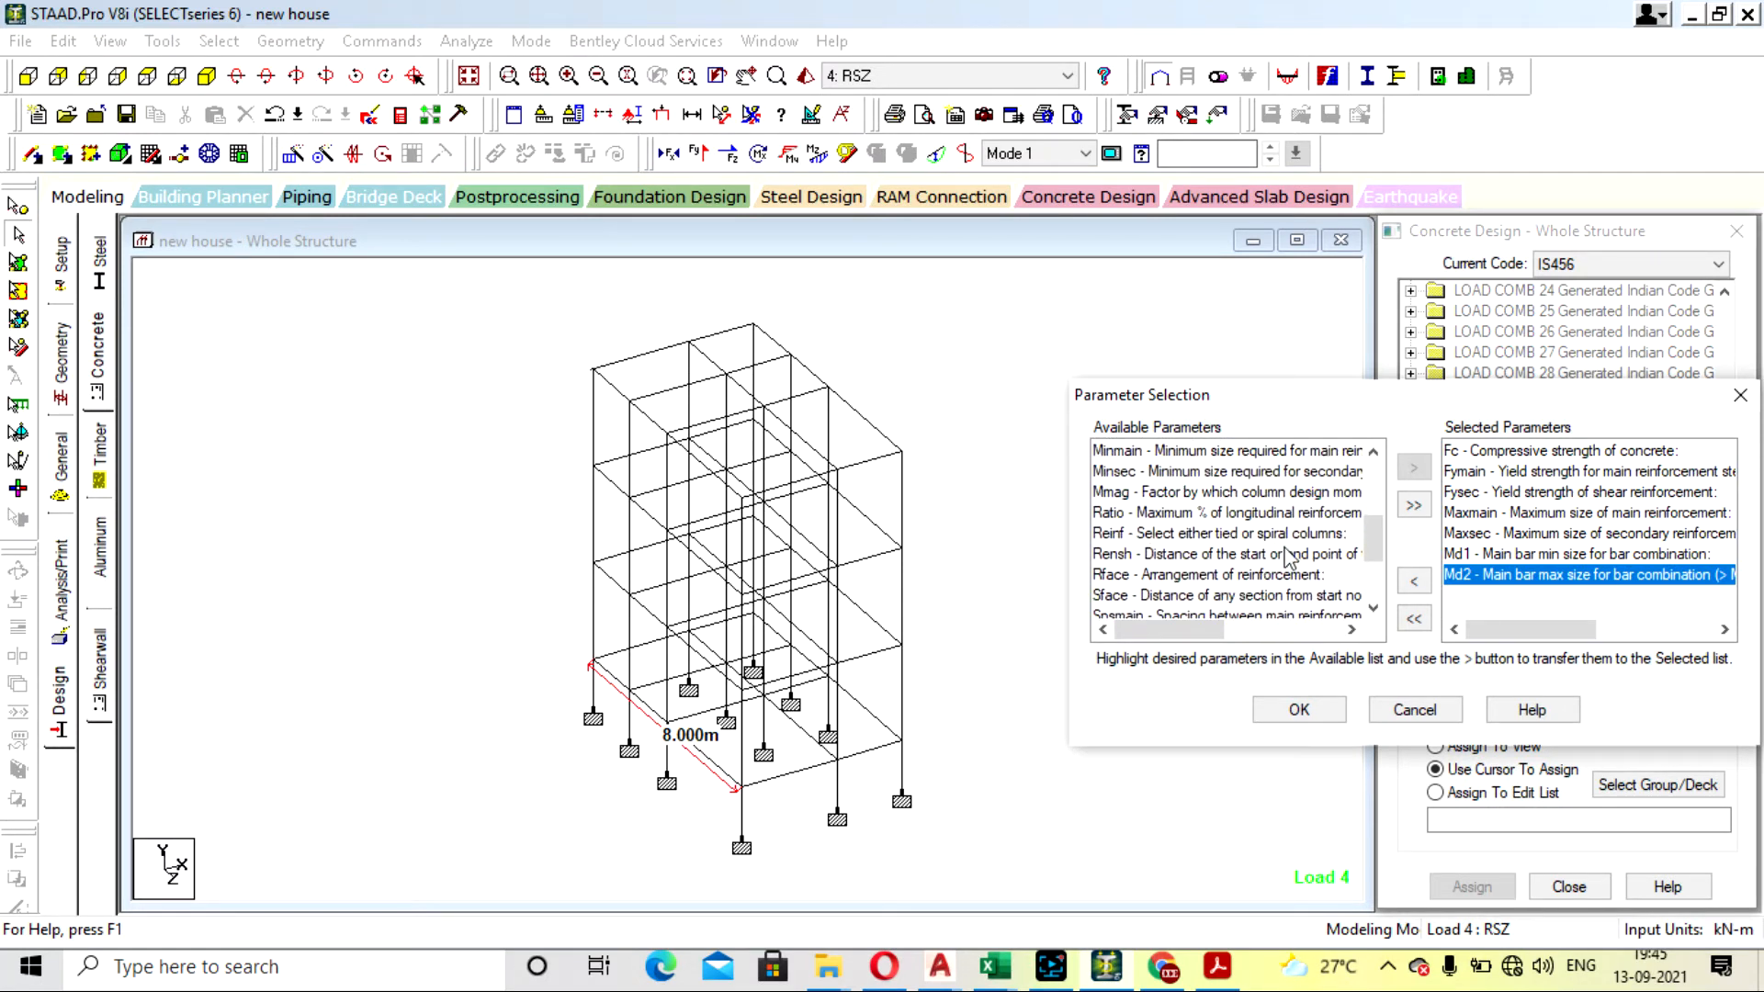
scroll(1241, 558, "down", 1)
scroll(1242, 563, "down", 1)
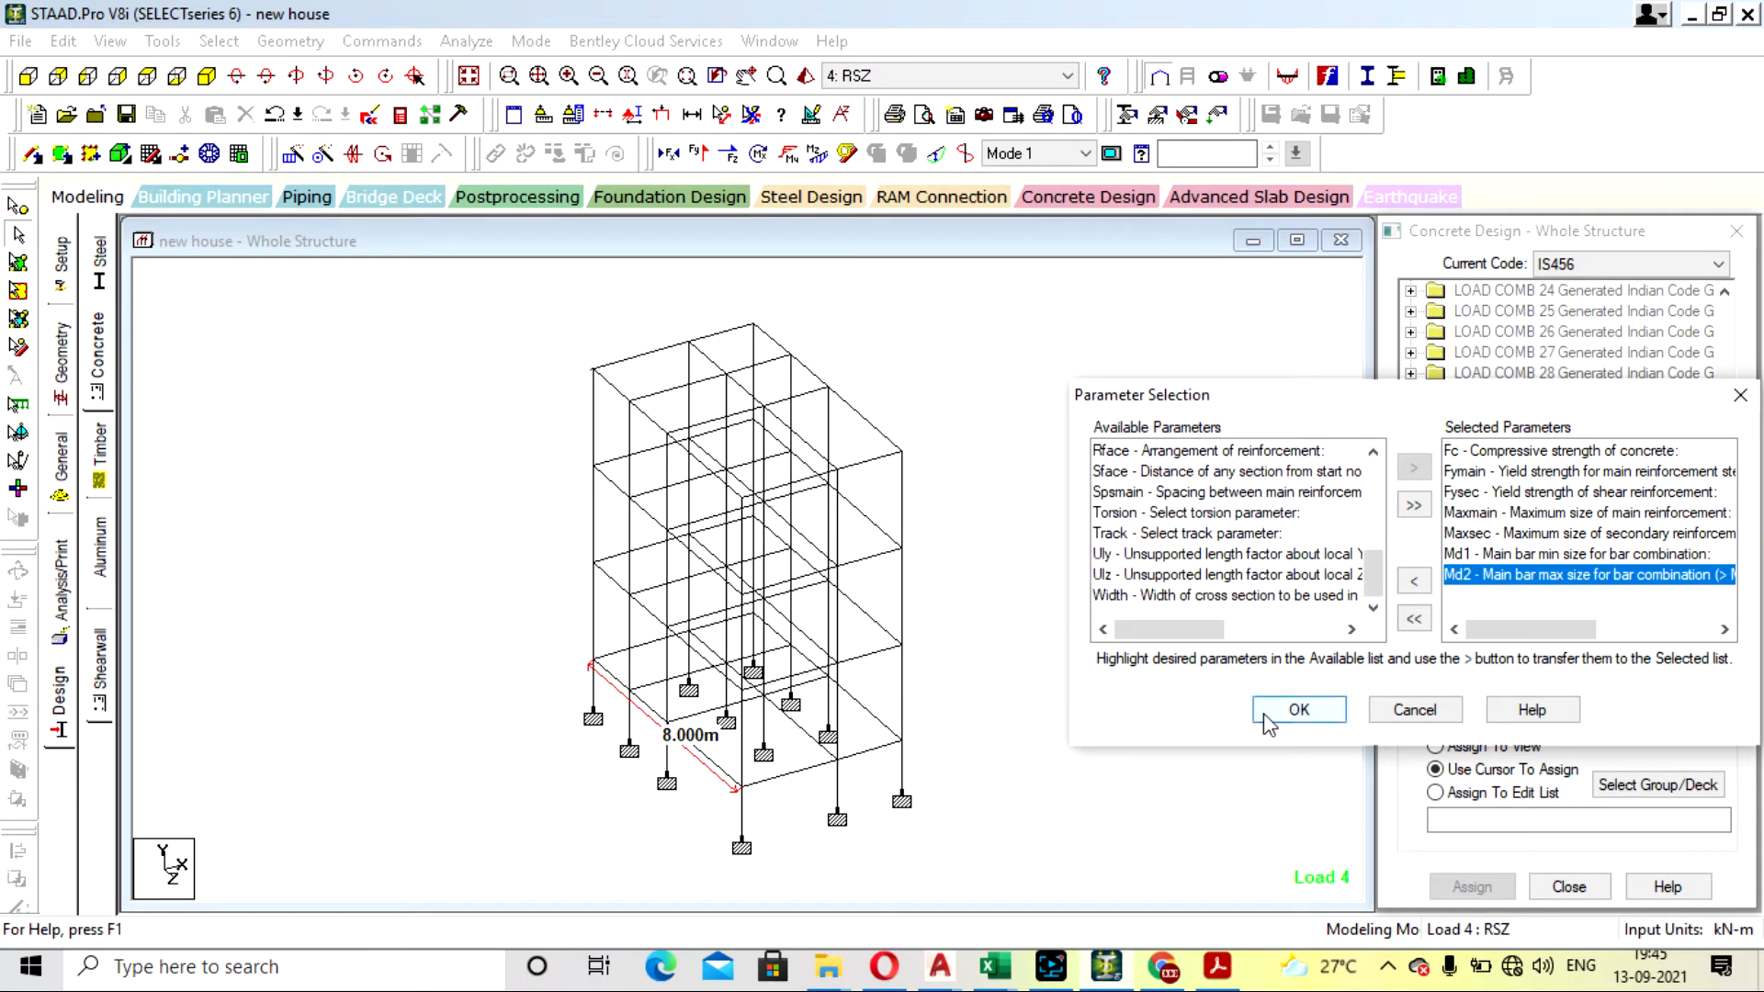
left_click(1299, 710)
- Define the FC design parameter with a concrete compressive strength of 25000 kN/m2 and add it
left_click(1549, 678)
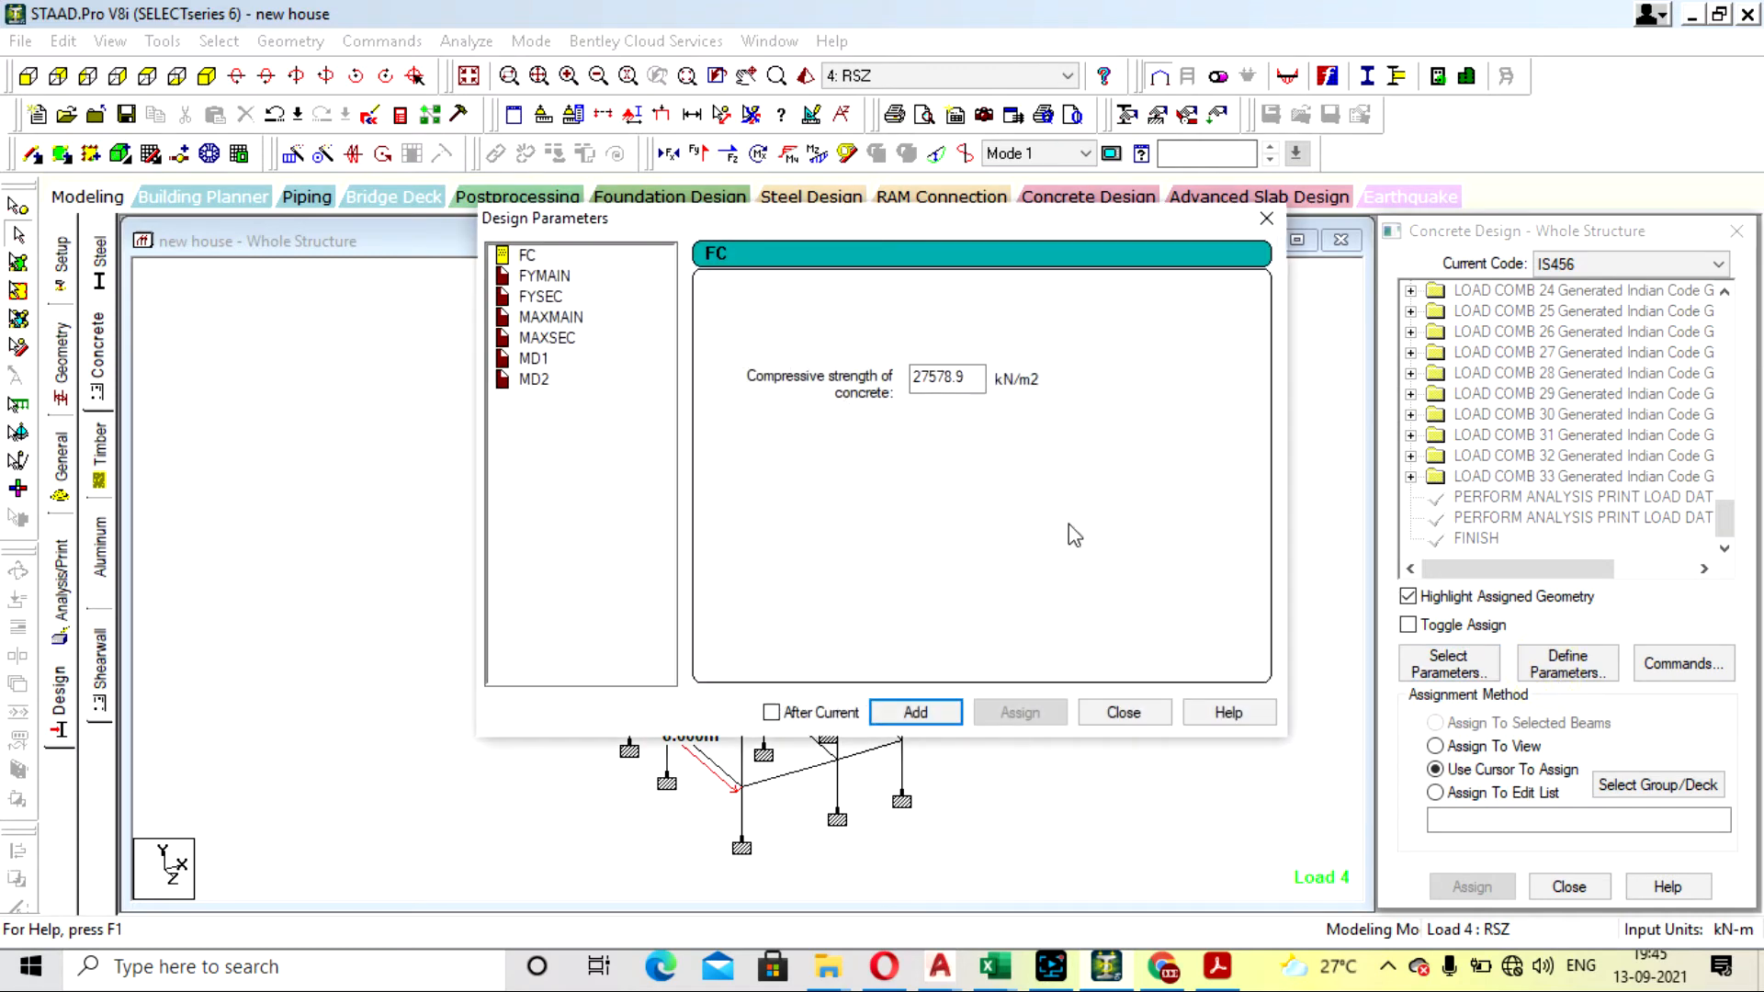
left_click_drag(979, 380, 782, 317)
type("25000")
left_click(907, 714)
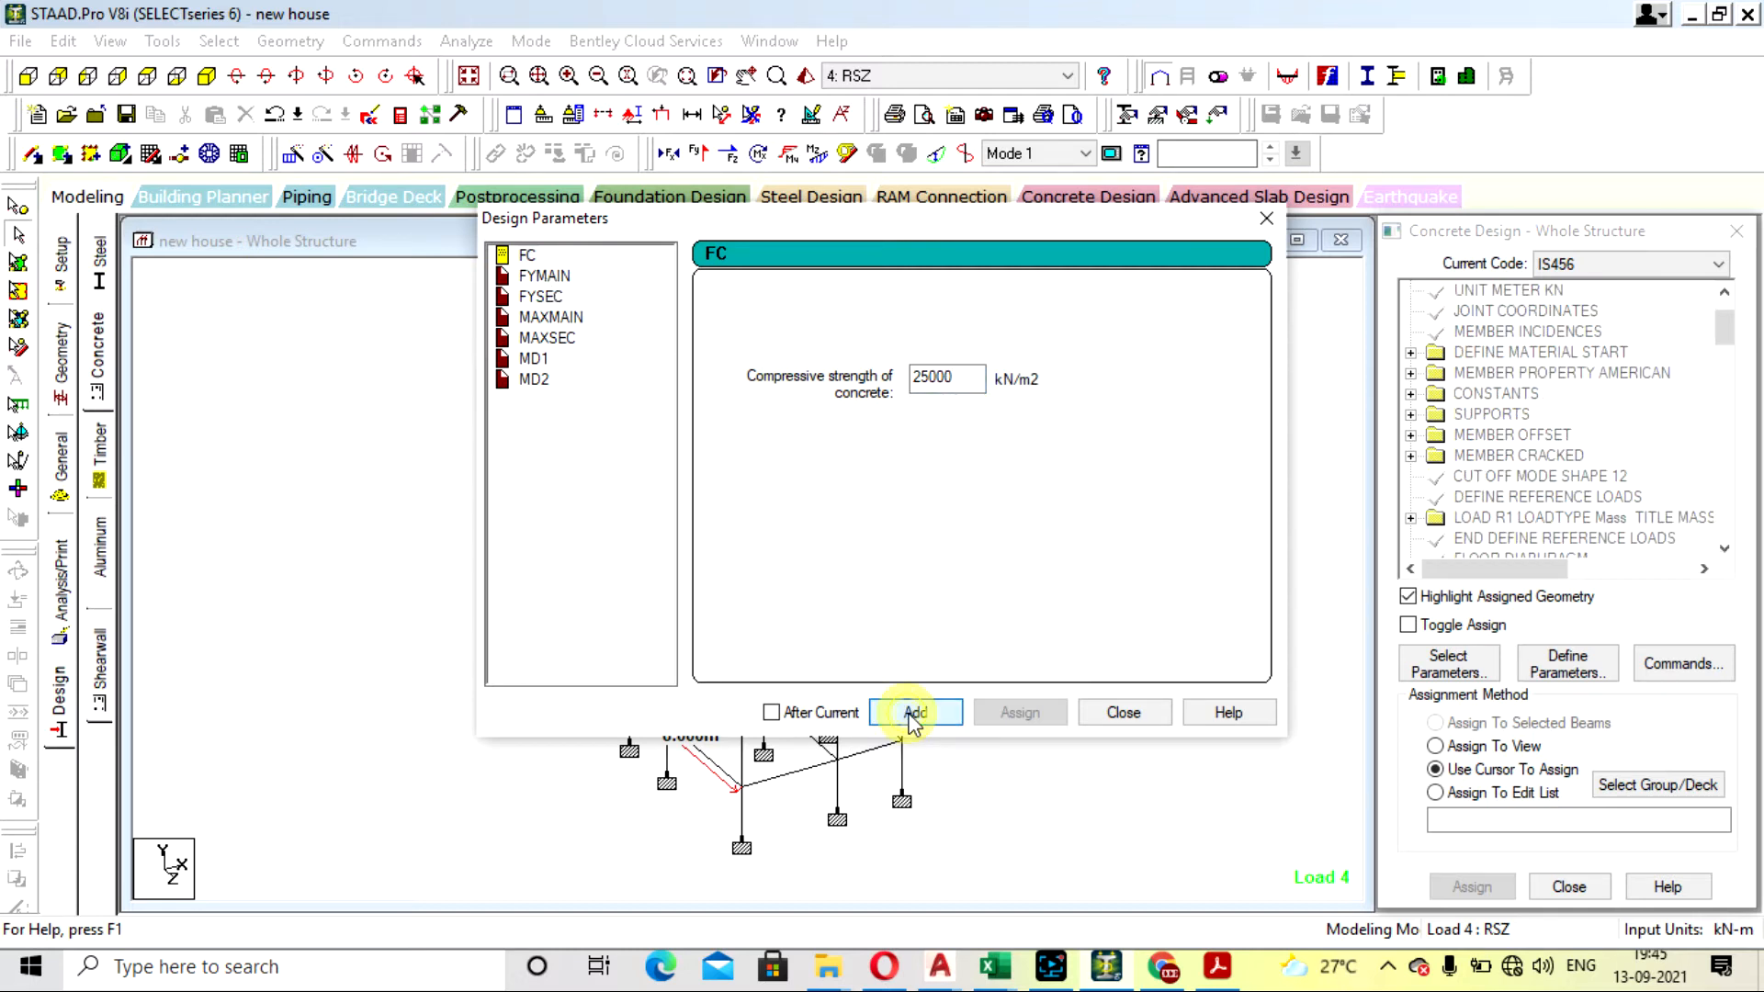
- Add the reinforcement yield strengths, with FYMAIN at 500000 kN/m2 and FYSEC at 415000 kN/m2
left_click(547, 275)
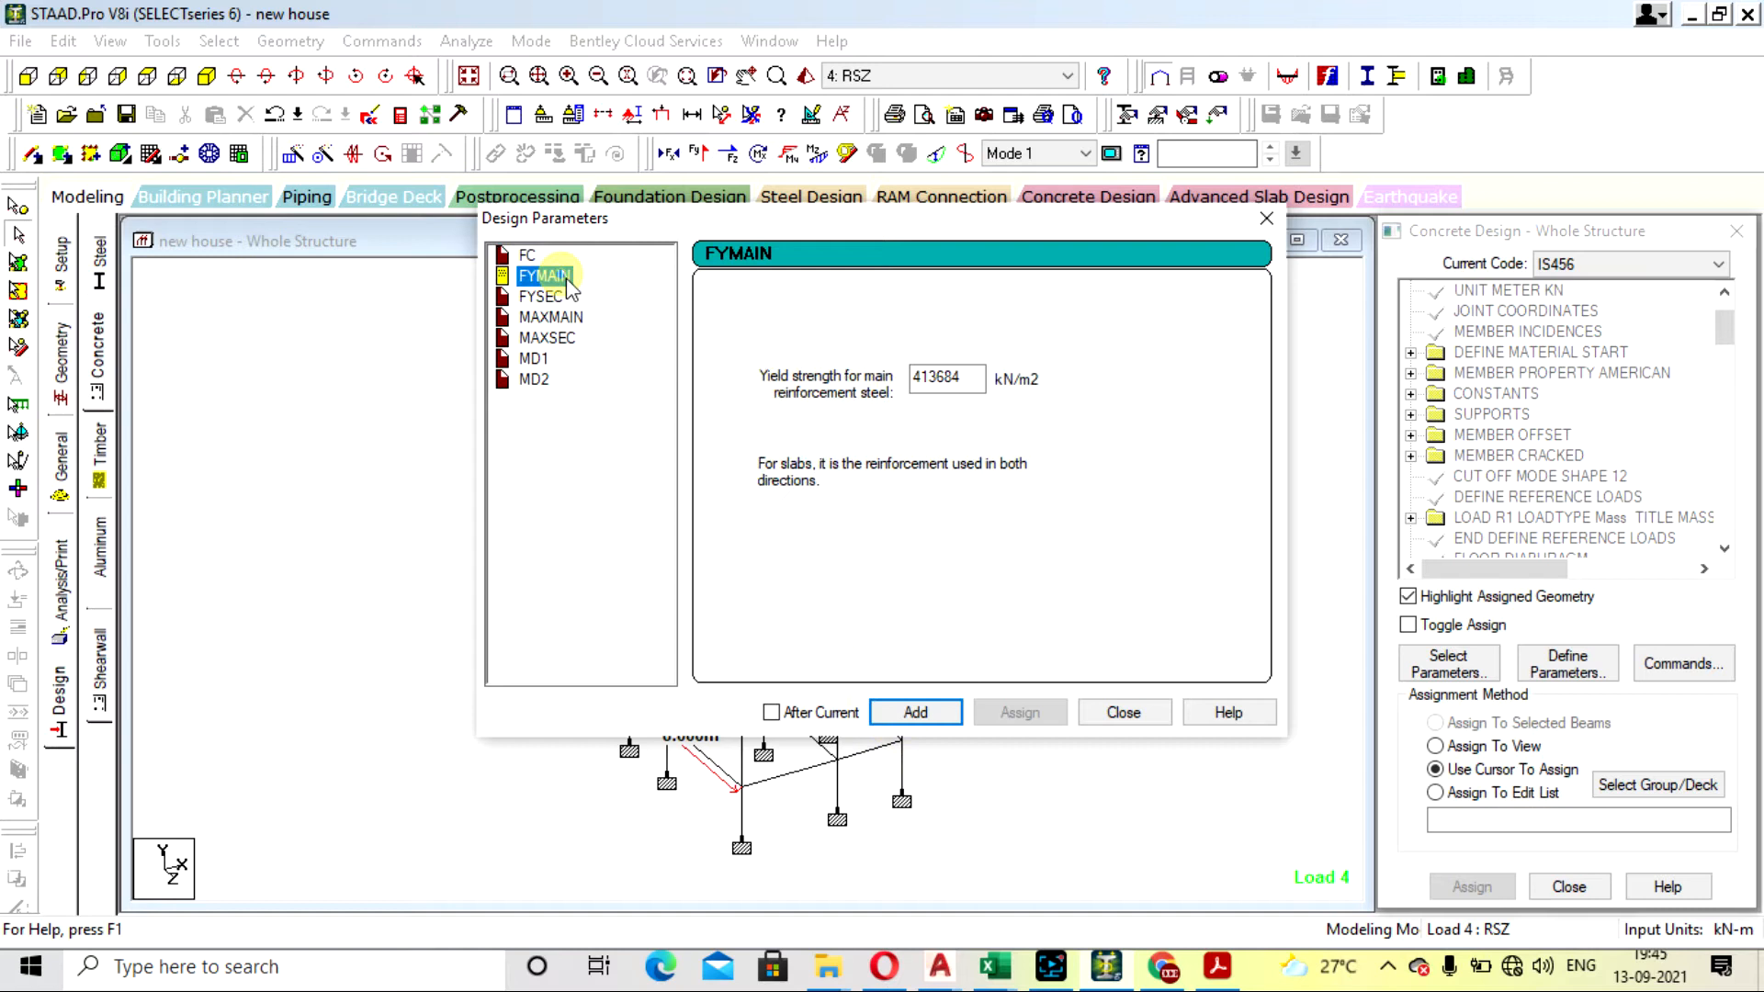
double_click(972, 377)
type("500000")
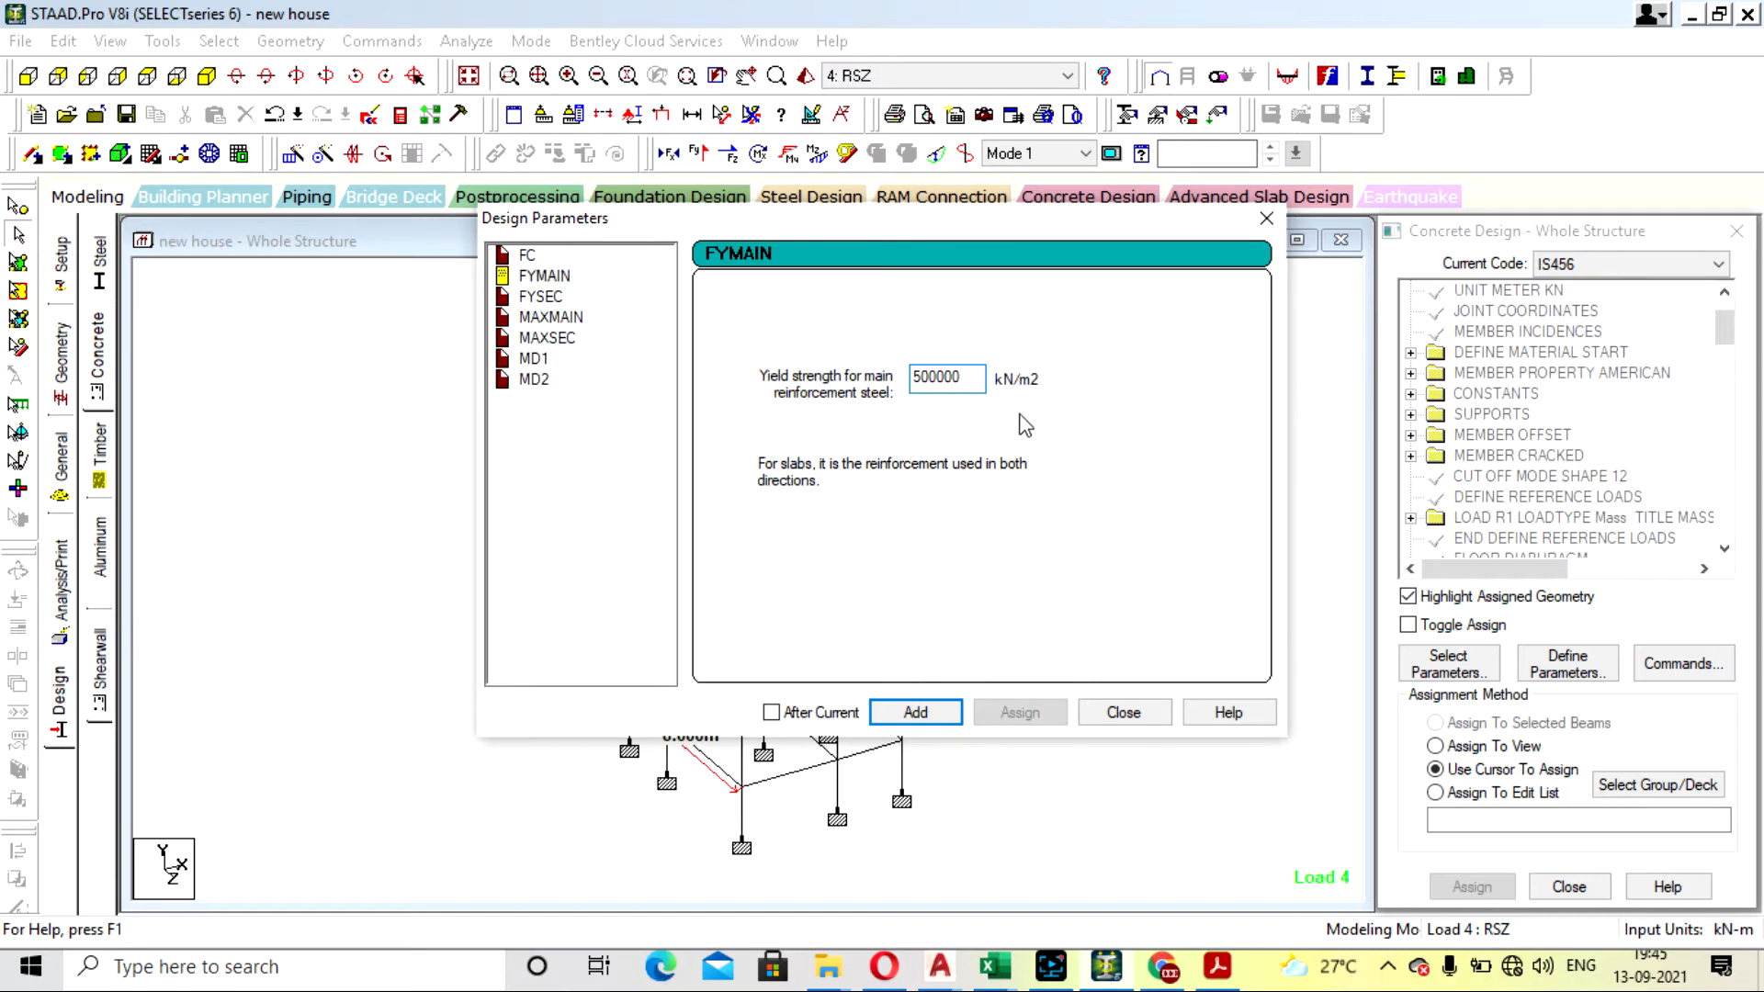
left_click(915, 712)
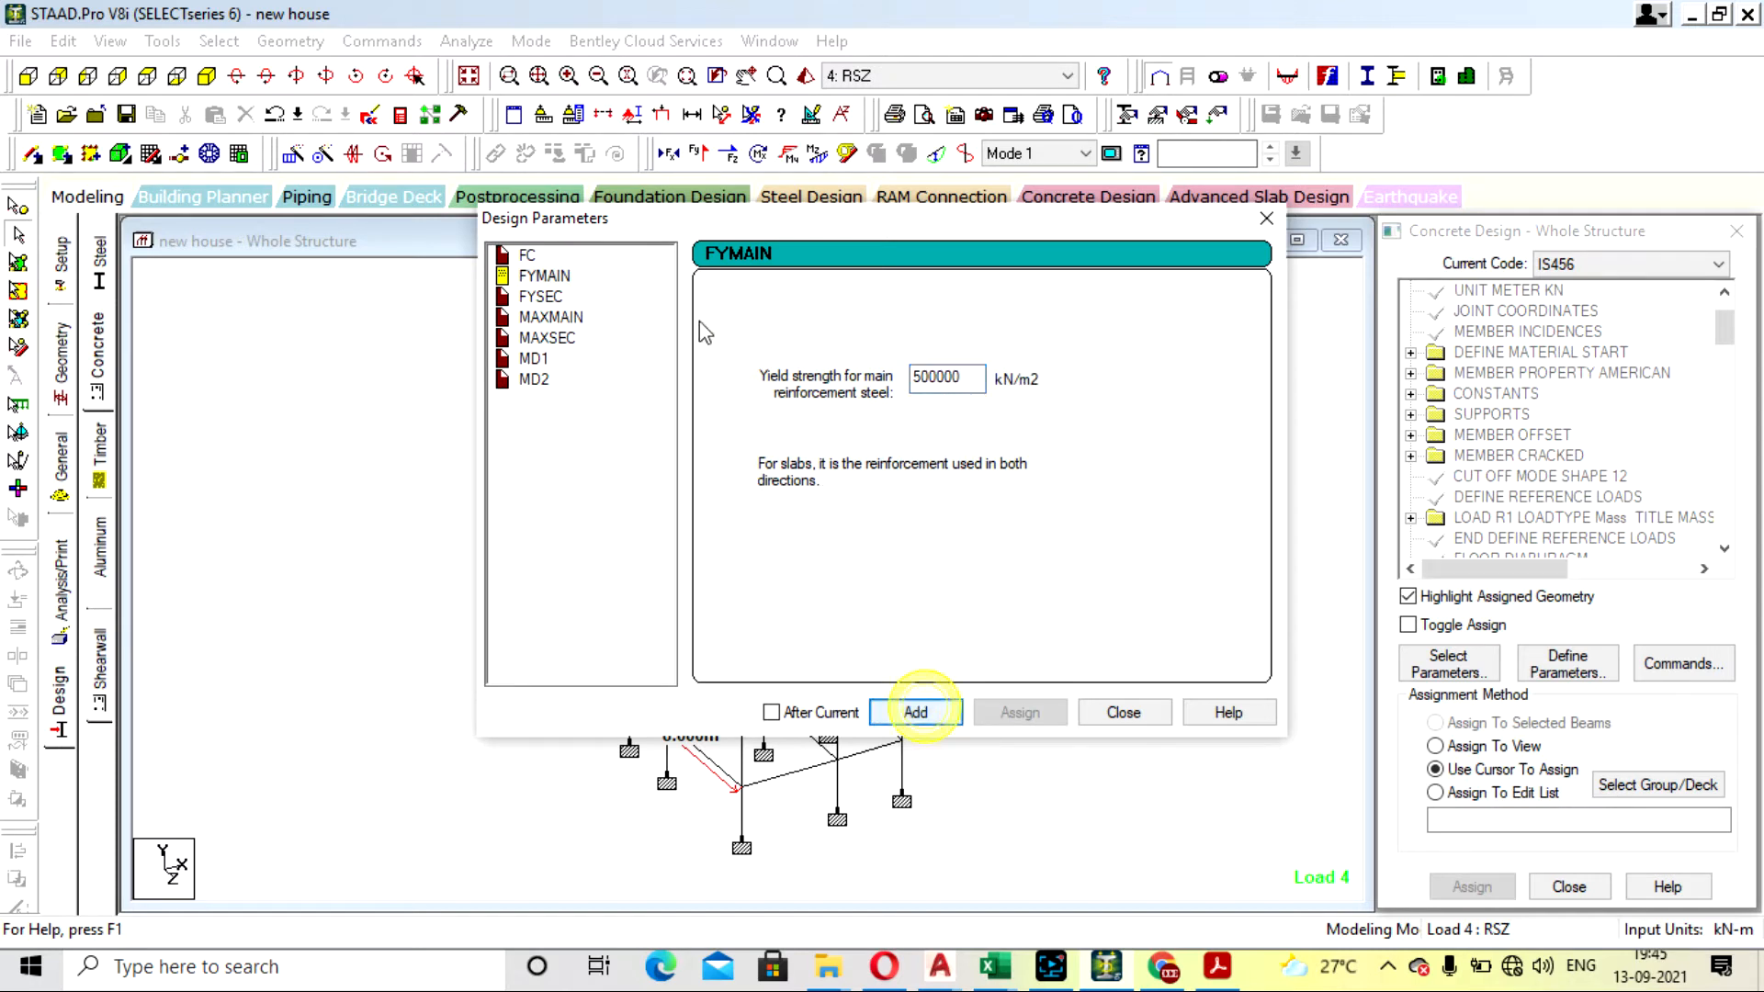
left_click(544, 297)
double_click(941, 377)
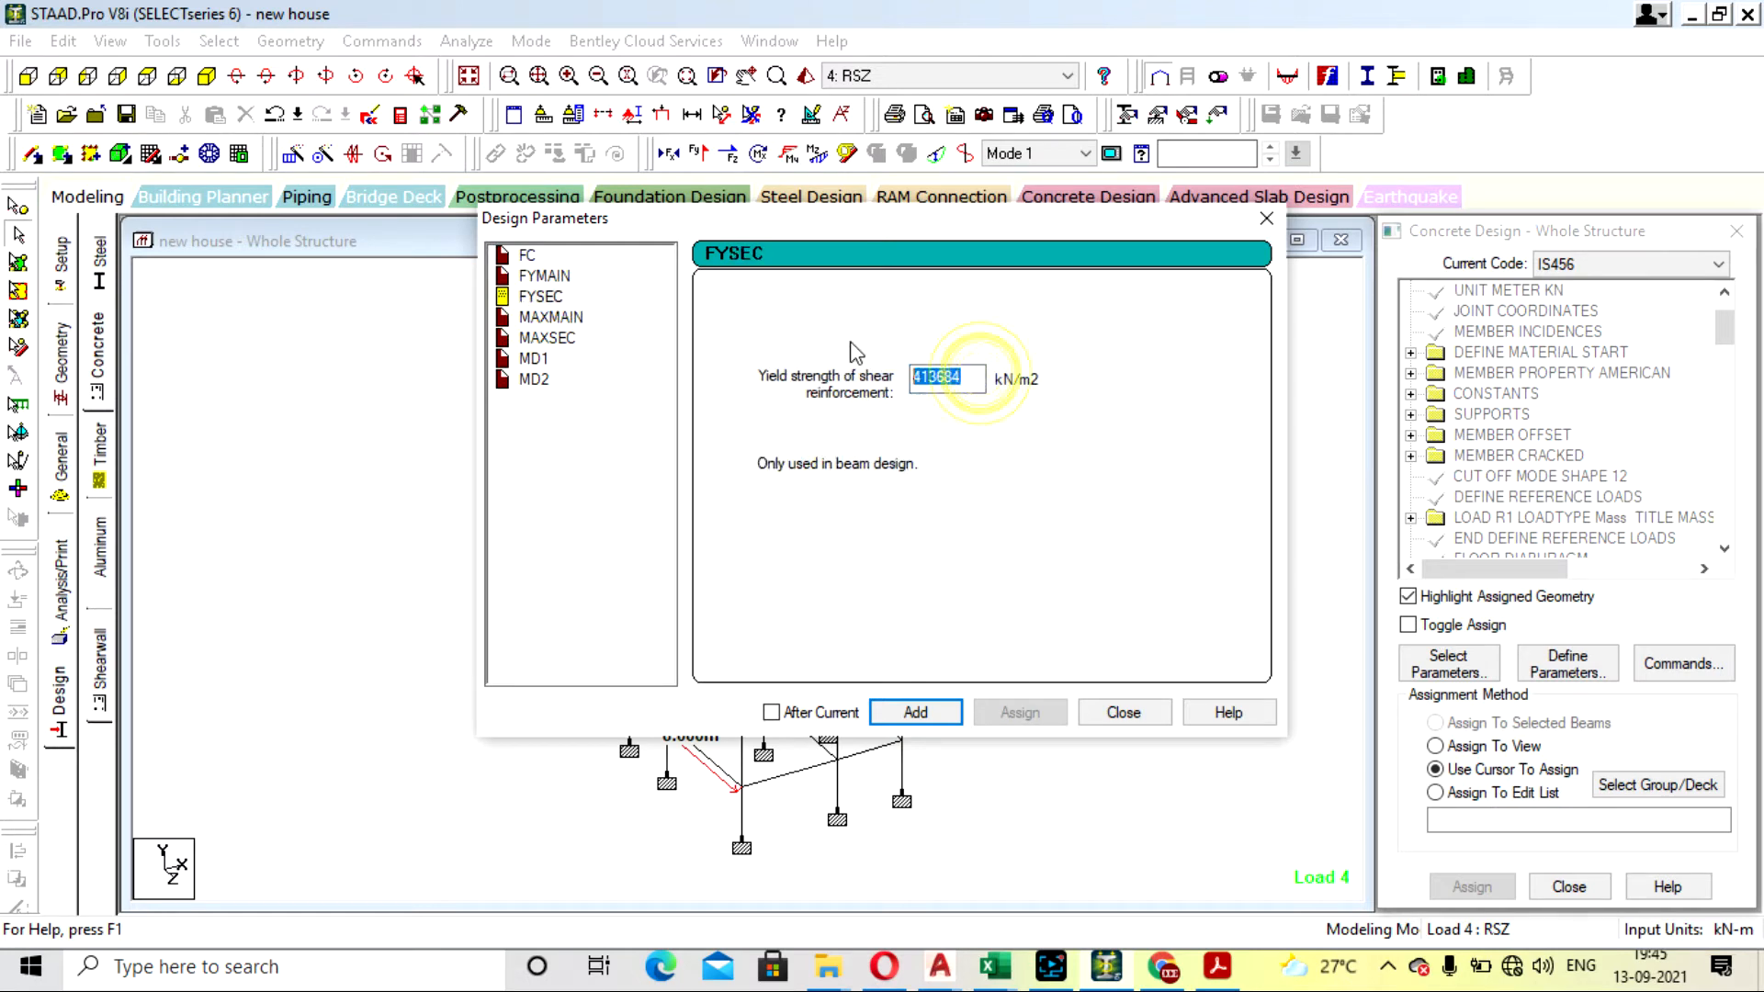
type("415000")
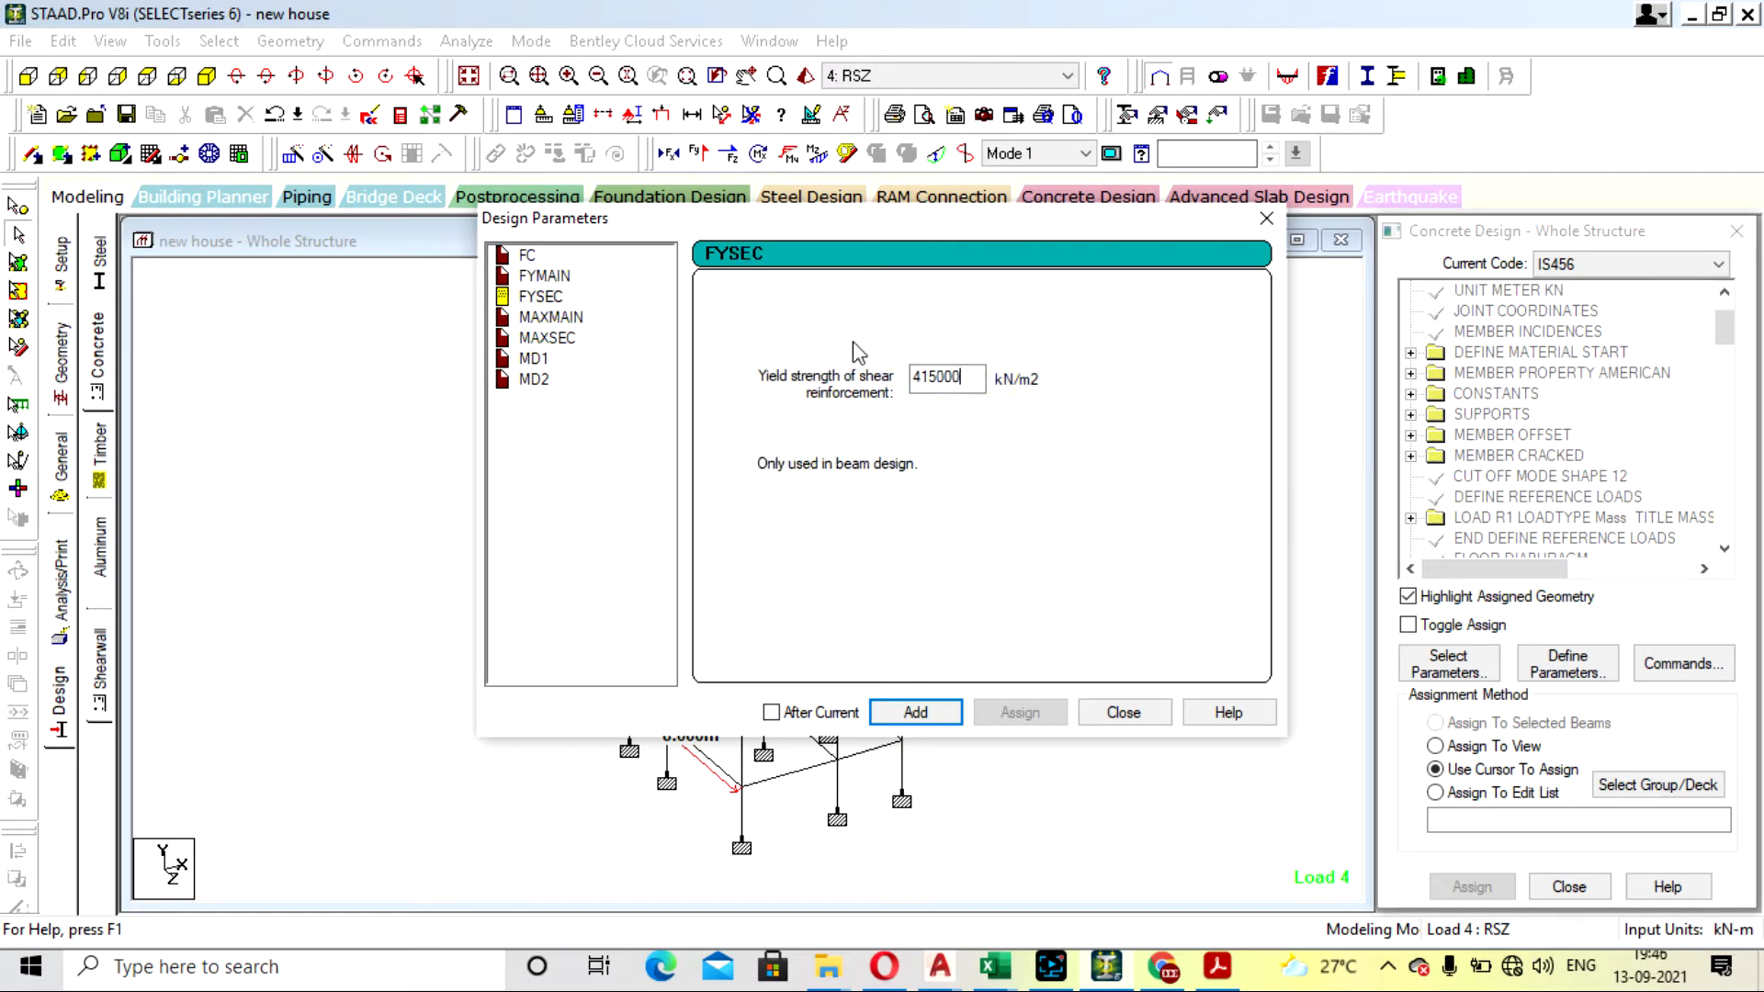
left_click(927, 722)
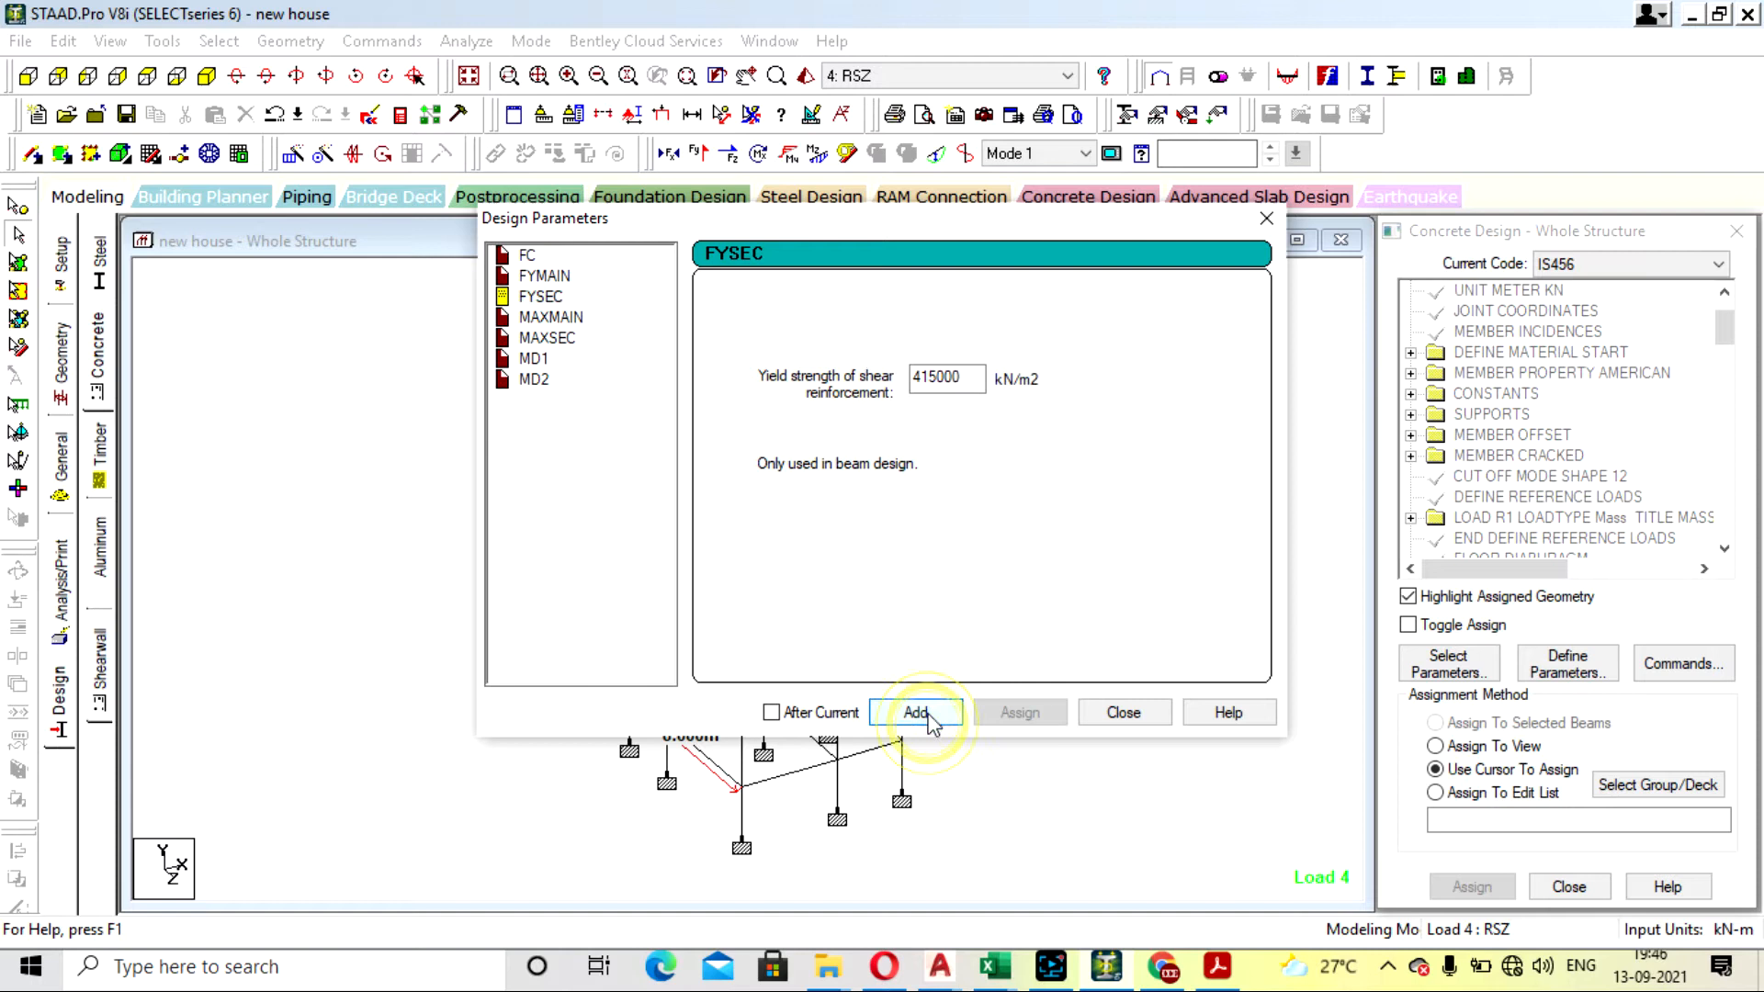
left_click(999, 562)
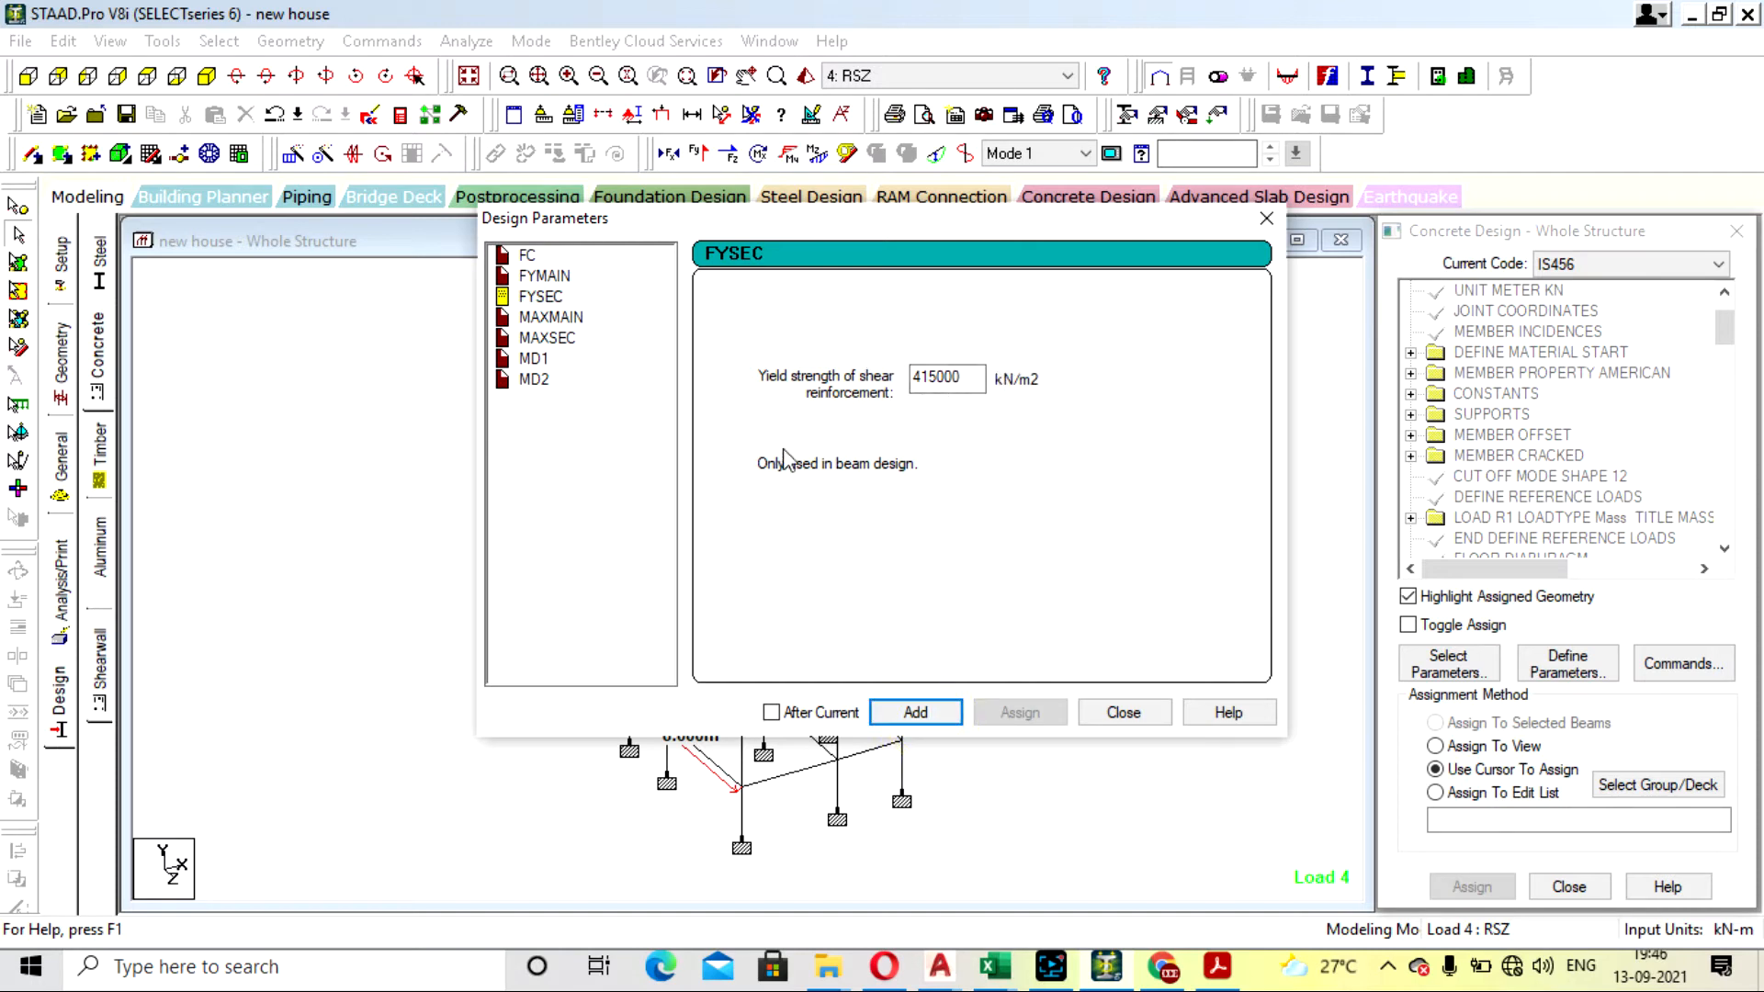
- Add the MAXMAIN parameter with a maximum main reinforcement size of 16 mm
left_click(547, 318)
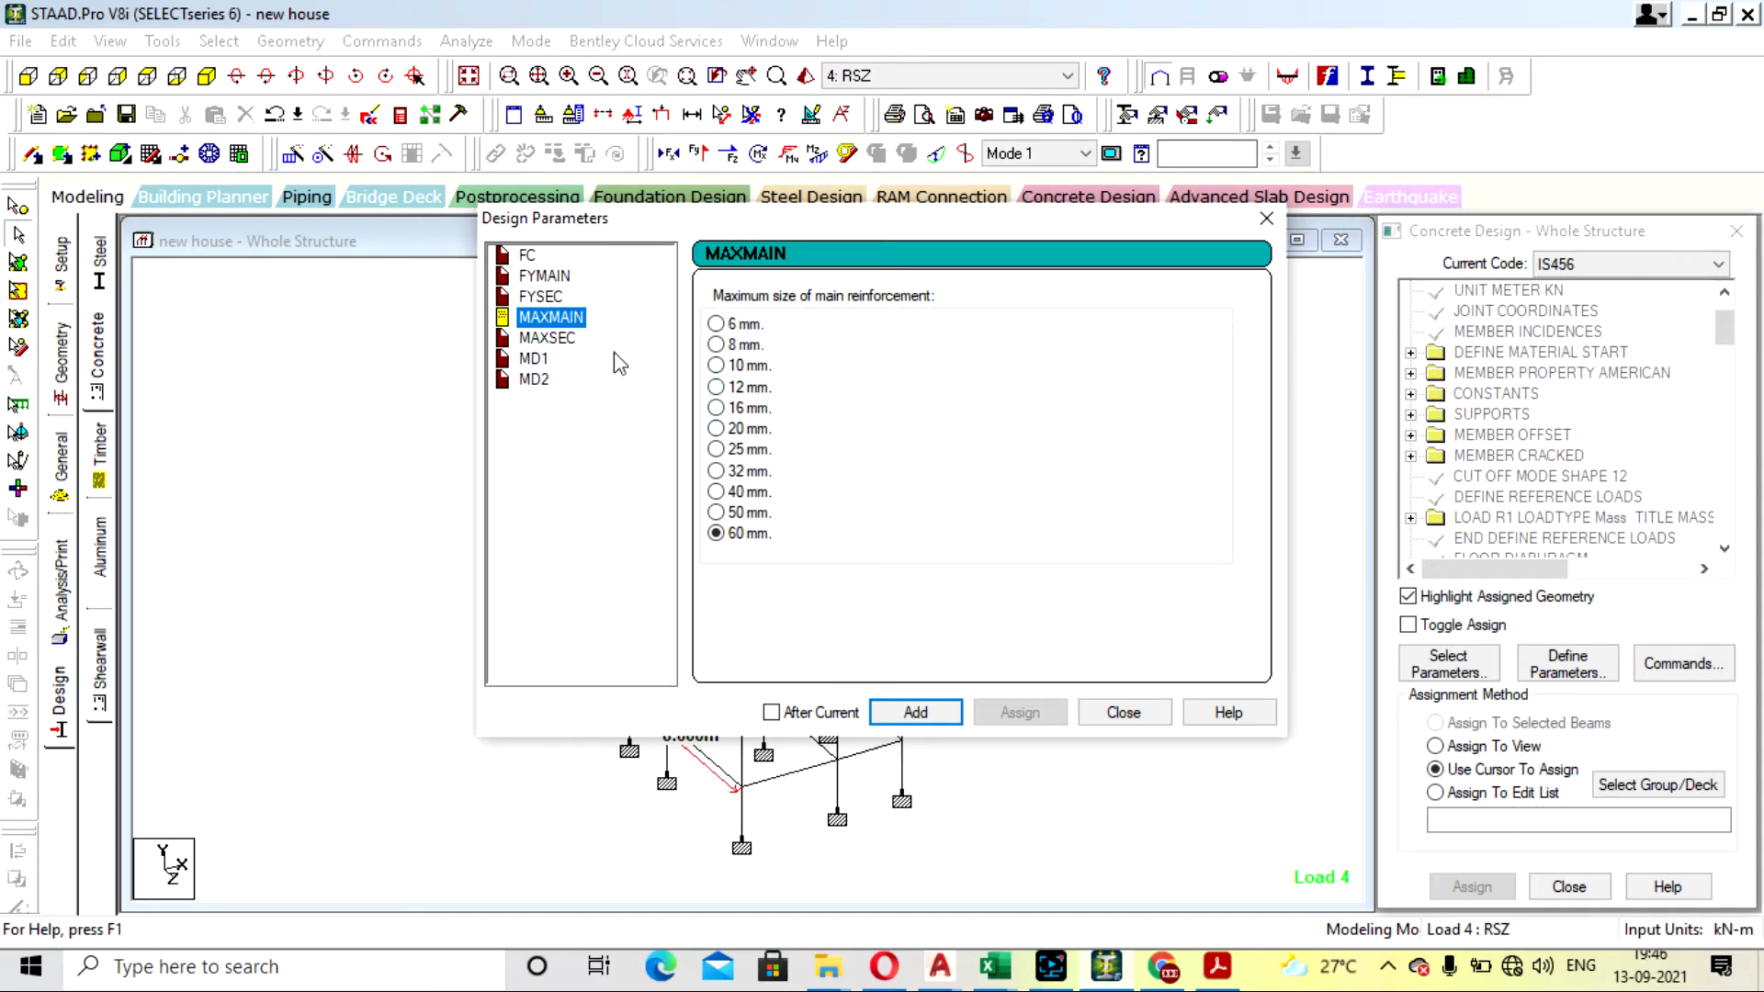
left_click(966, 388)
left_click(716, 409)
left_click(914, 713)
- Choose the maximum secondary reinforcement size for MAXSEC and add the parameter
left_click(551, 340)
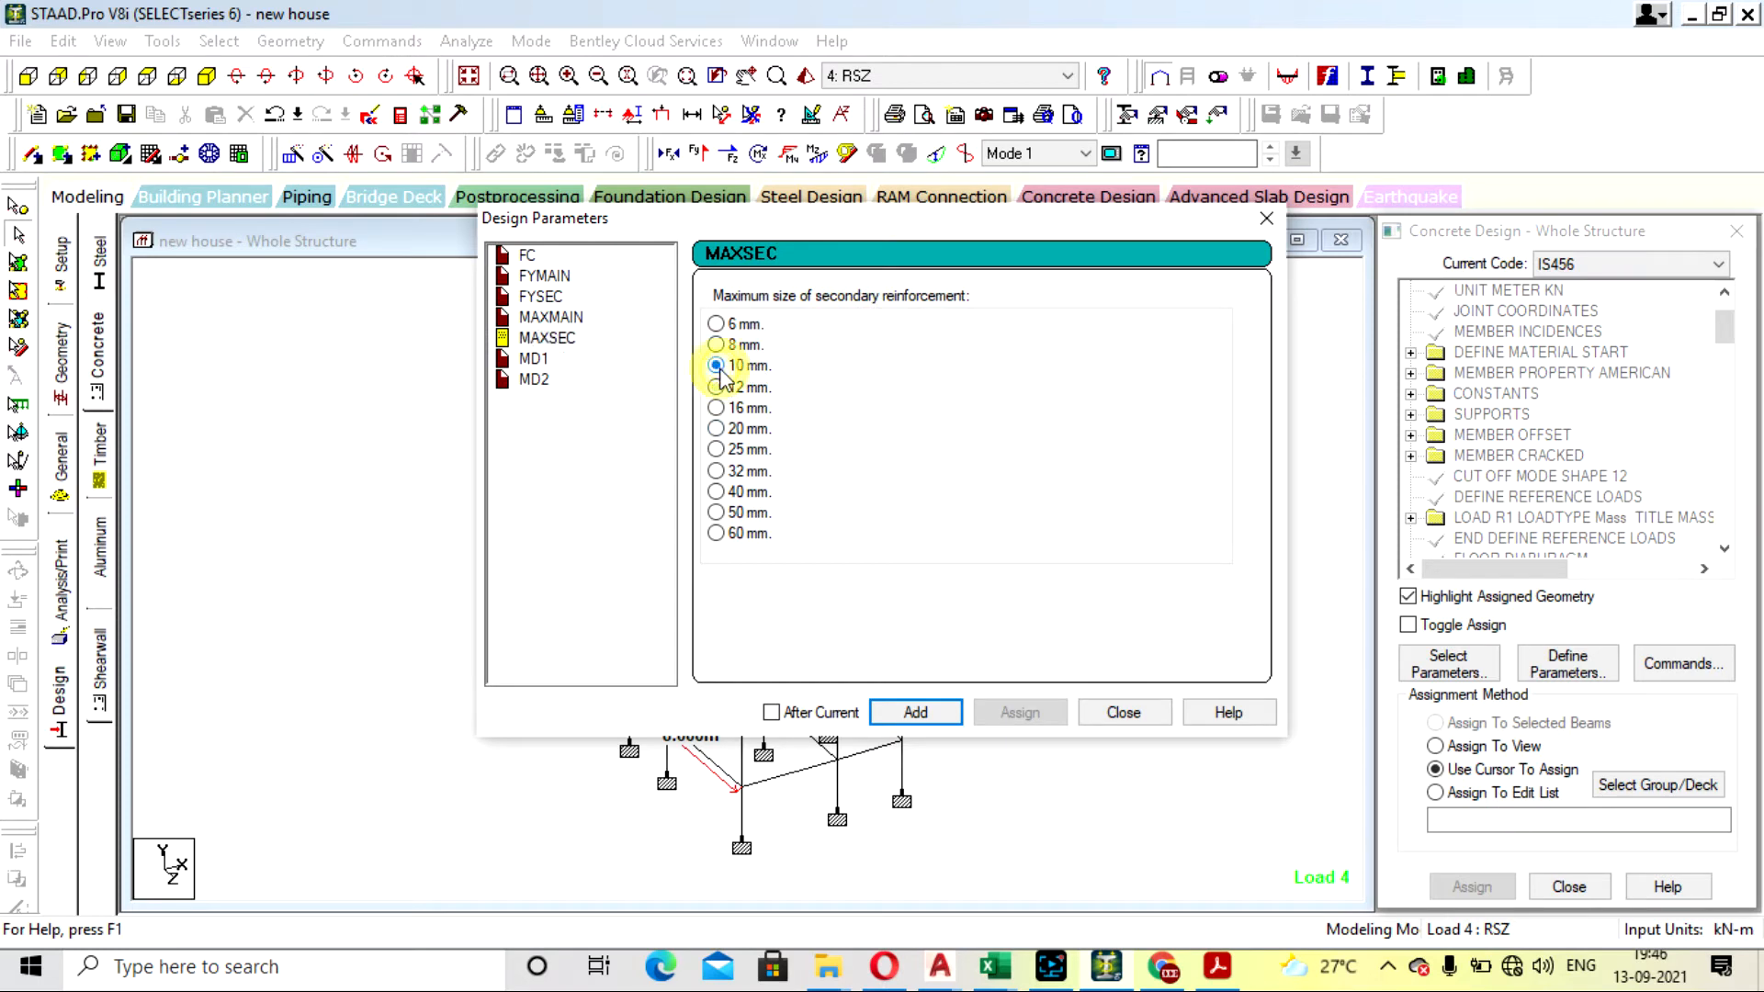
left_click(850, 449)
left_click(1050, 468)
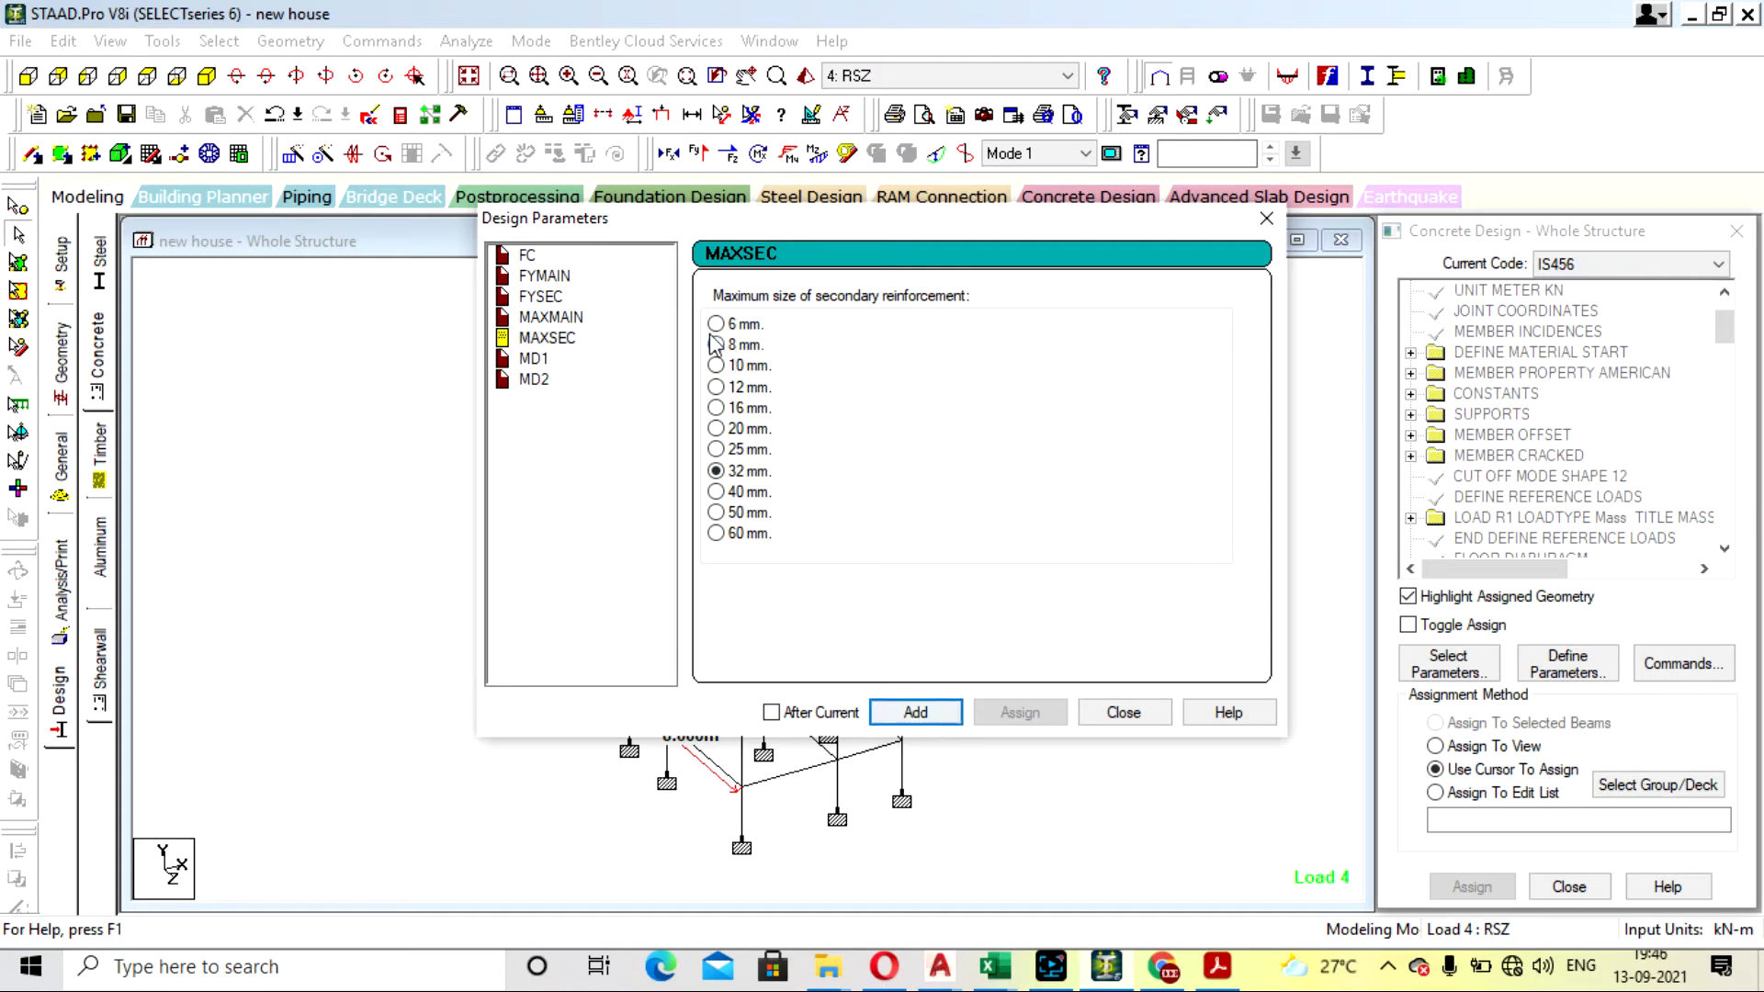
left_click(911, 713)
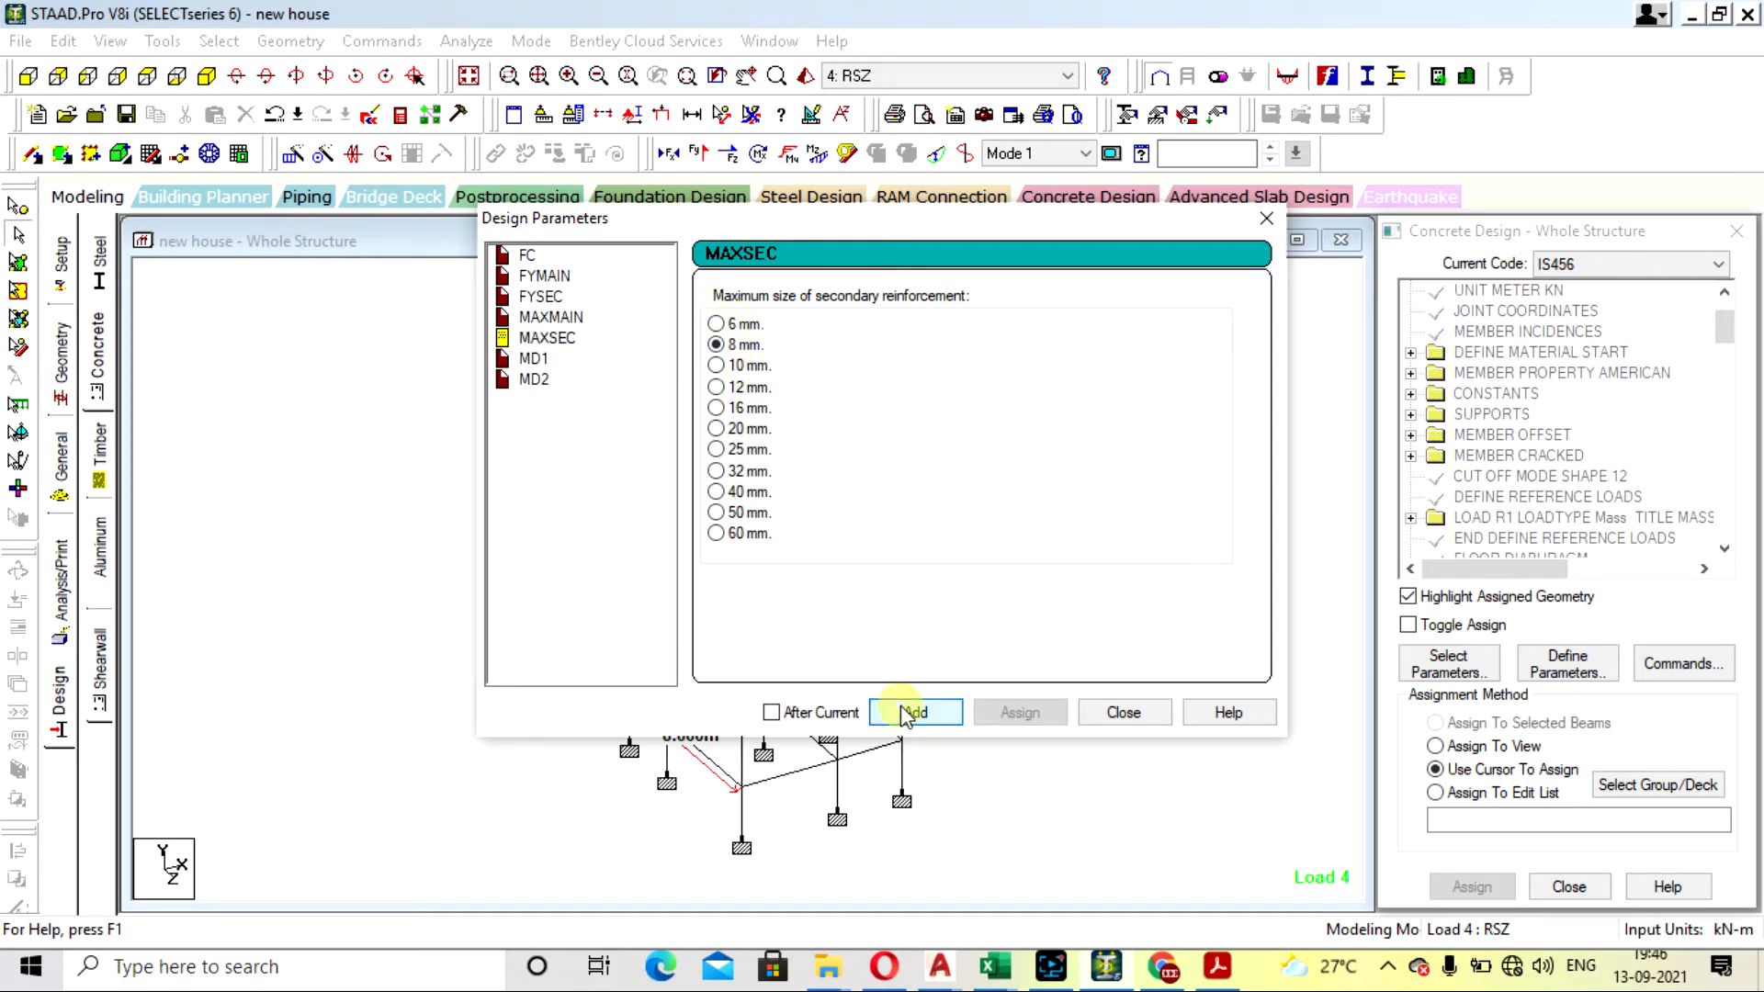
- Add the MD1 parameter with a minimum main bar size of 12 mm for bar combination
left_click(537, 360)
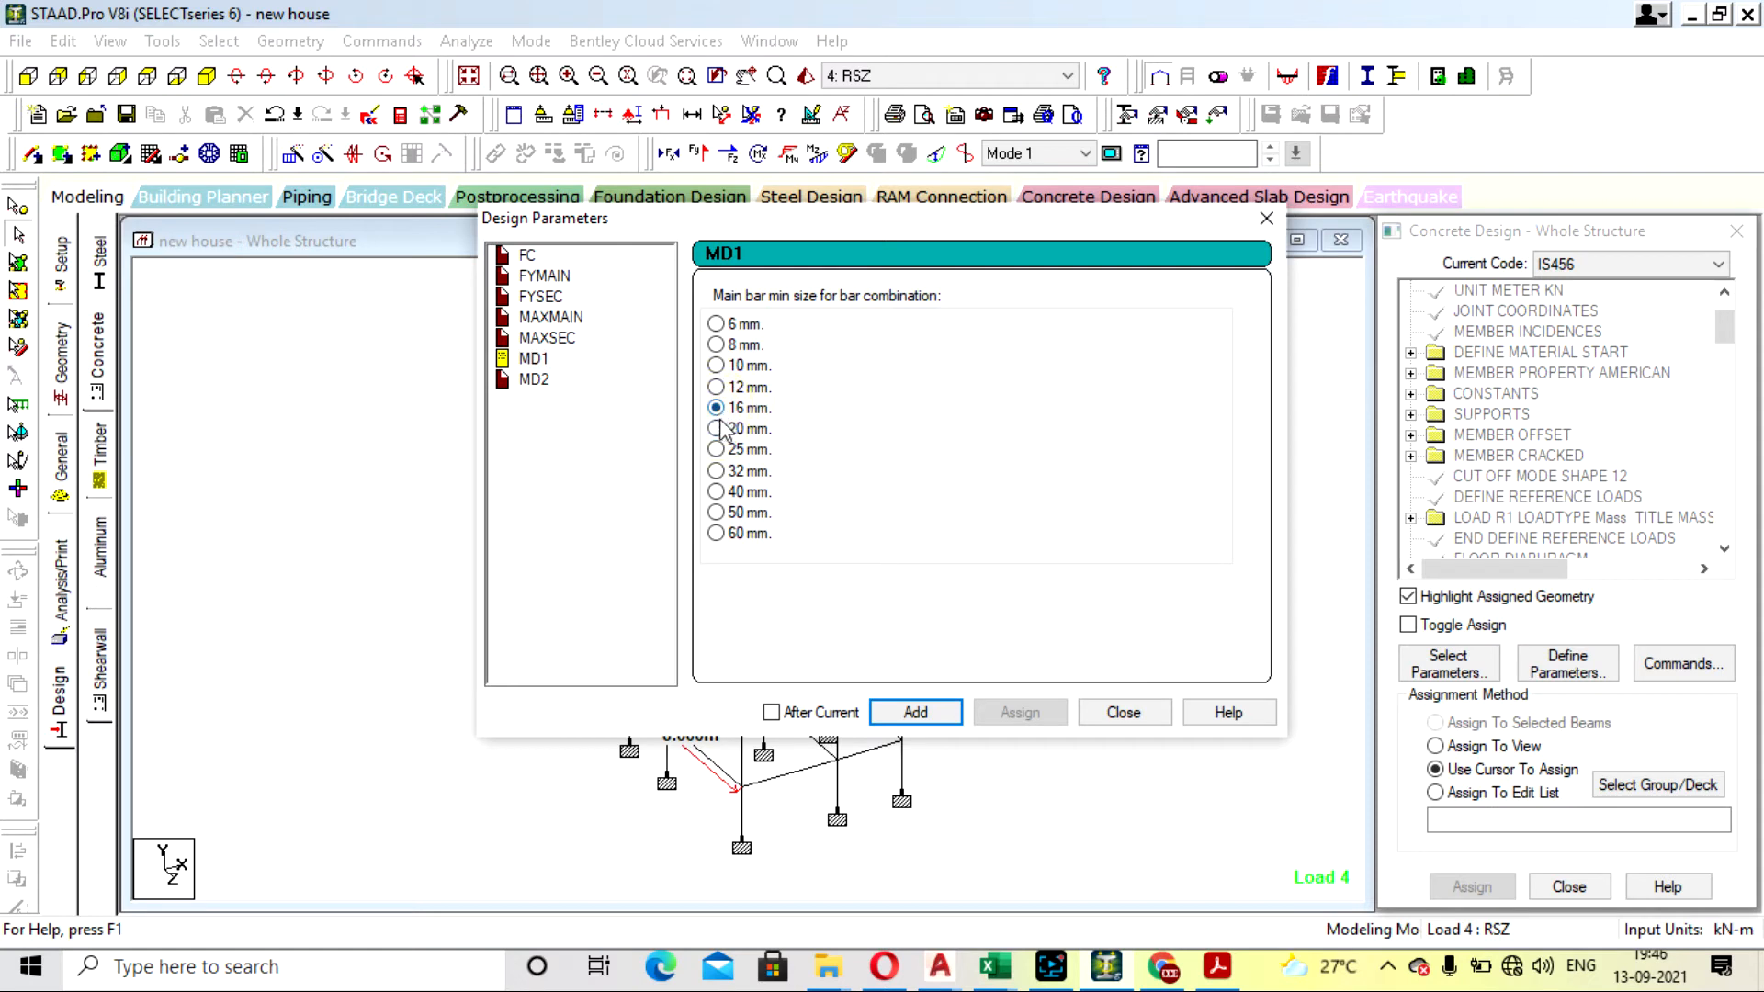
left_click(716, 387)
left_click(915, 712)
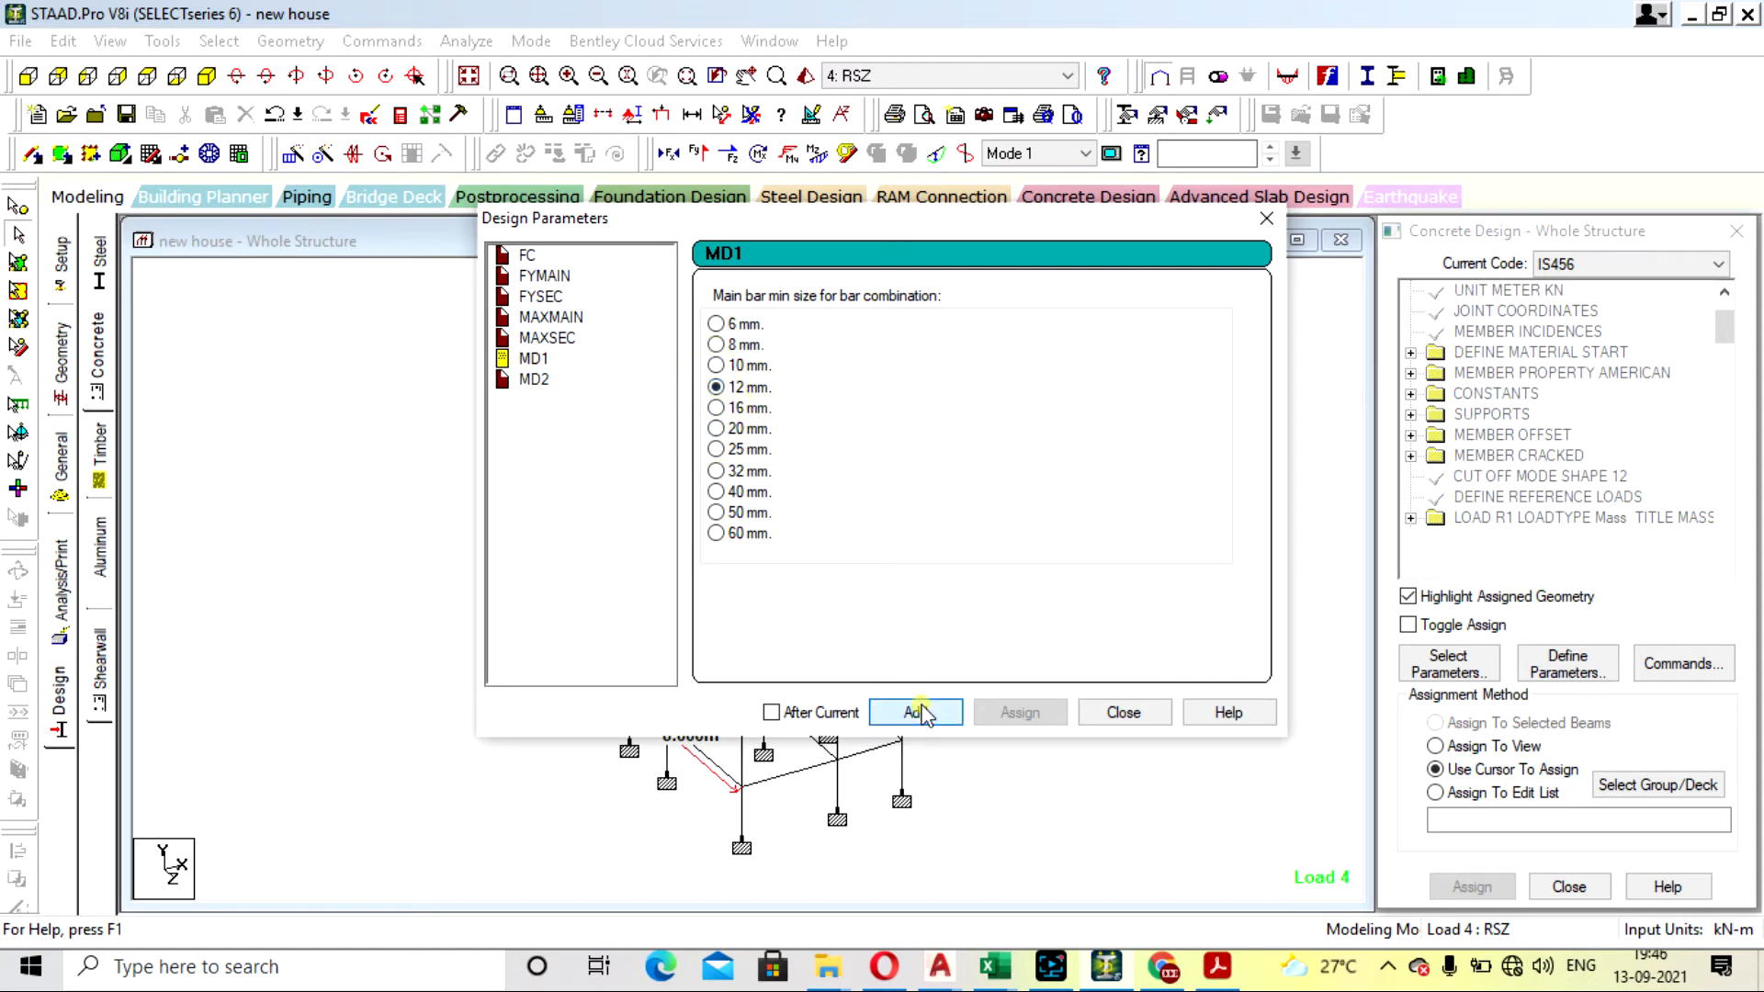
- Choose 16 mm as the MD2 maximum main bar size for bar combination and close the design parameter definitions
left_click(717, 408)
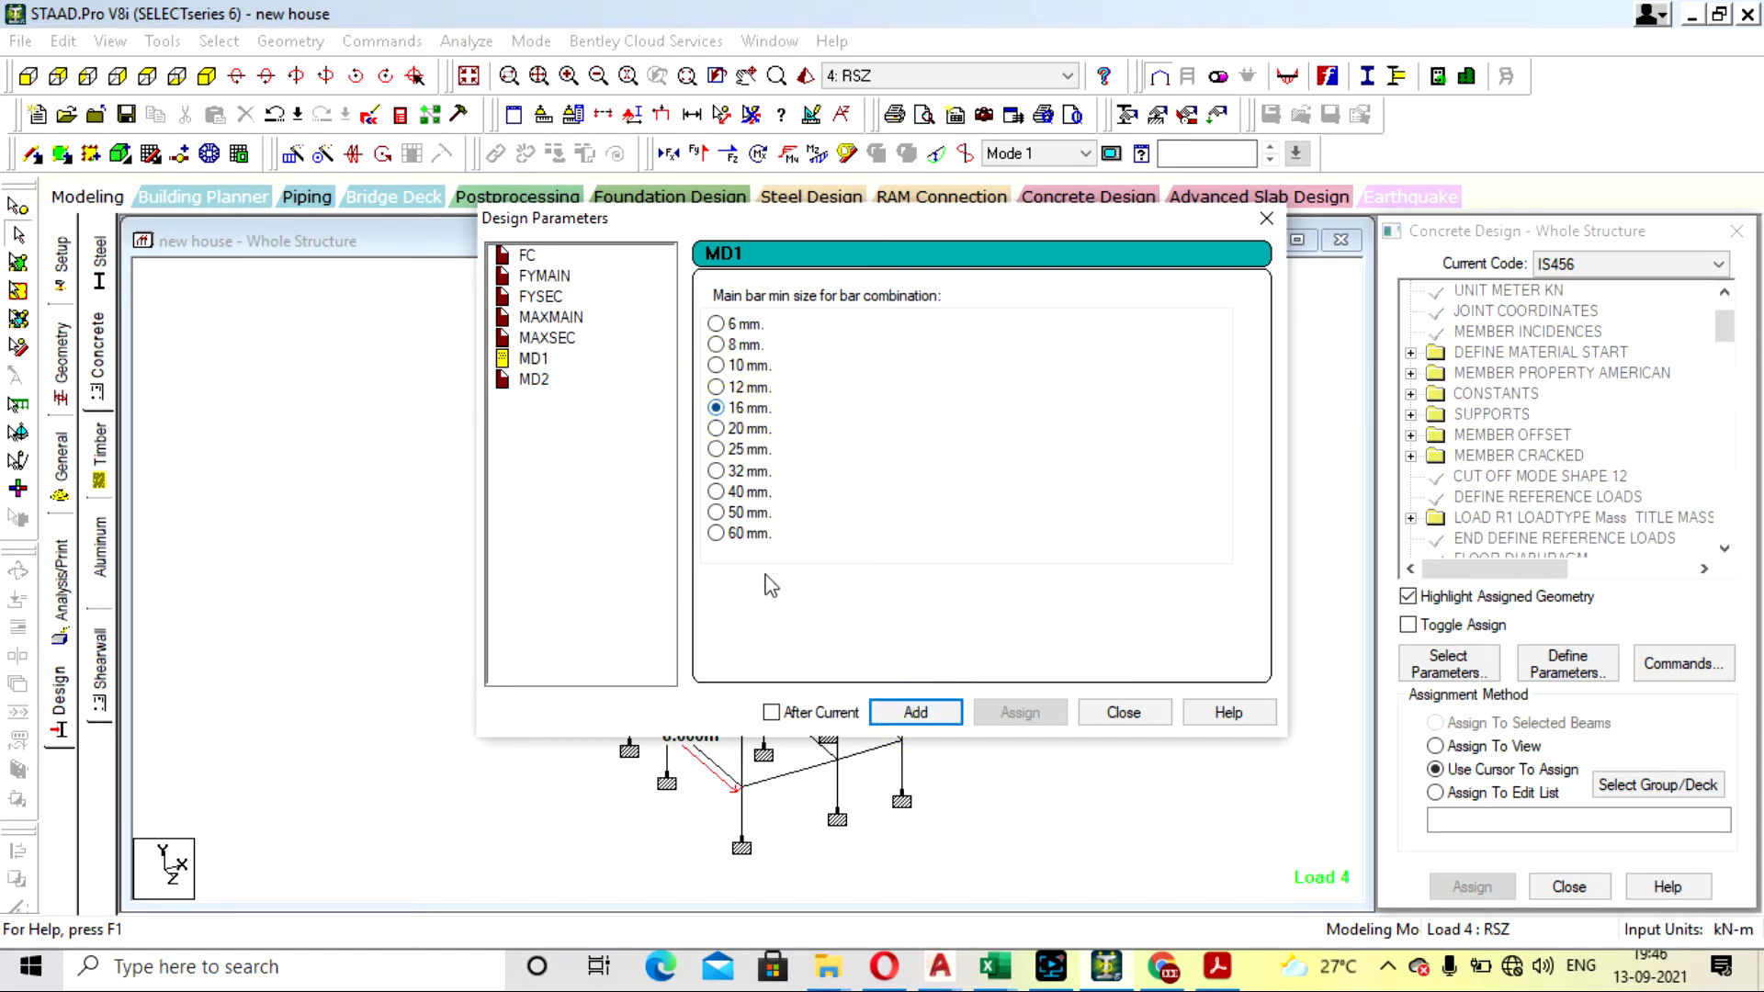
left_click(546, 378)
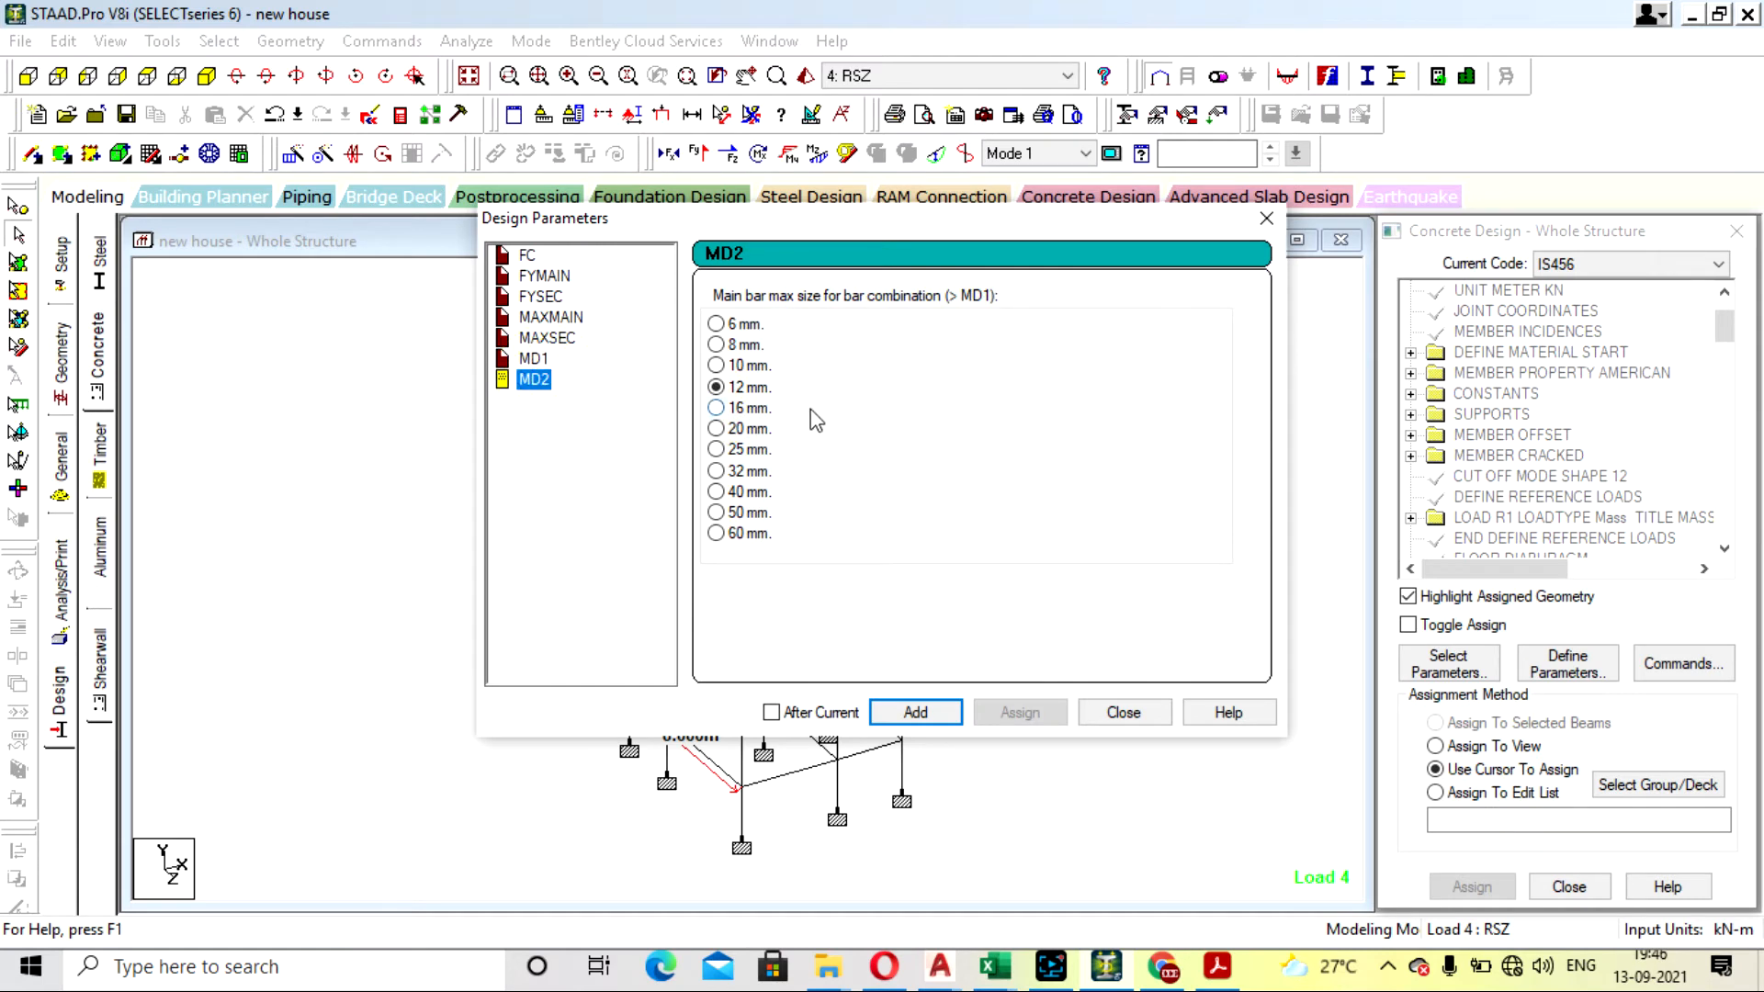
left_click(717, 408)
left_click(551, 359)
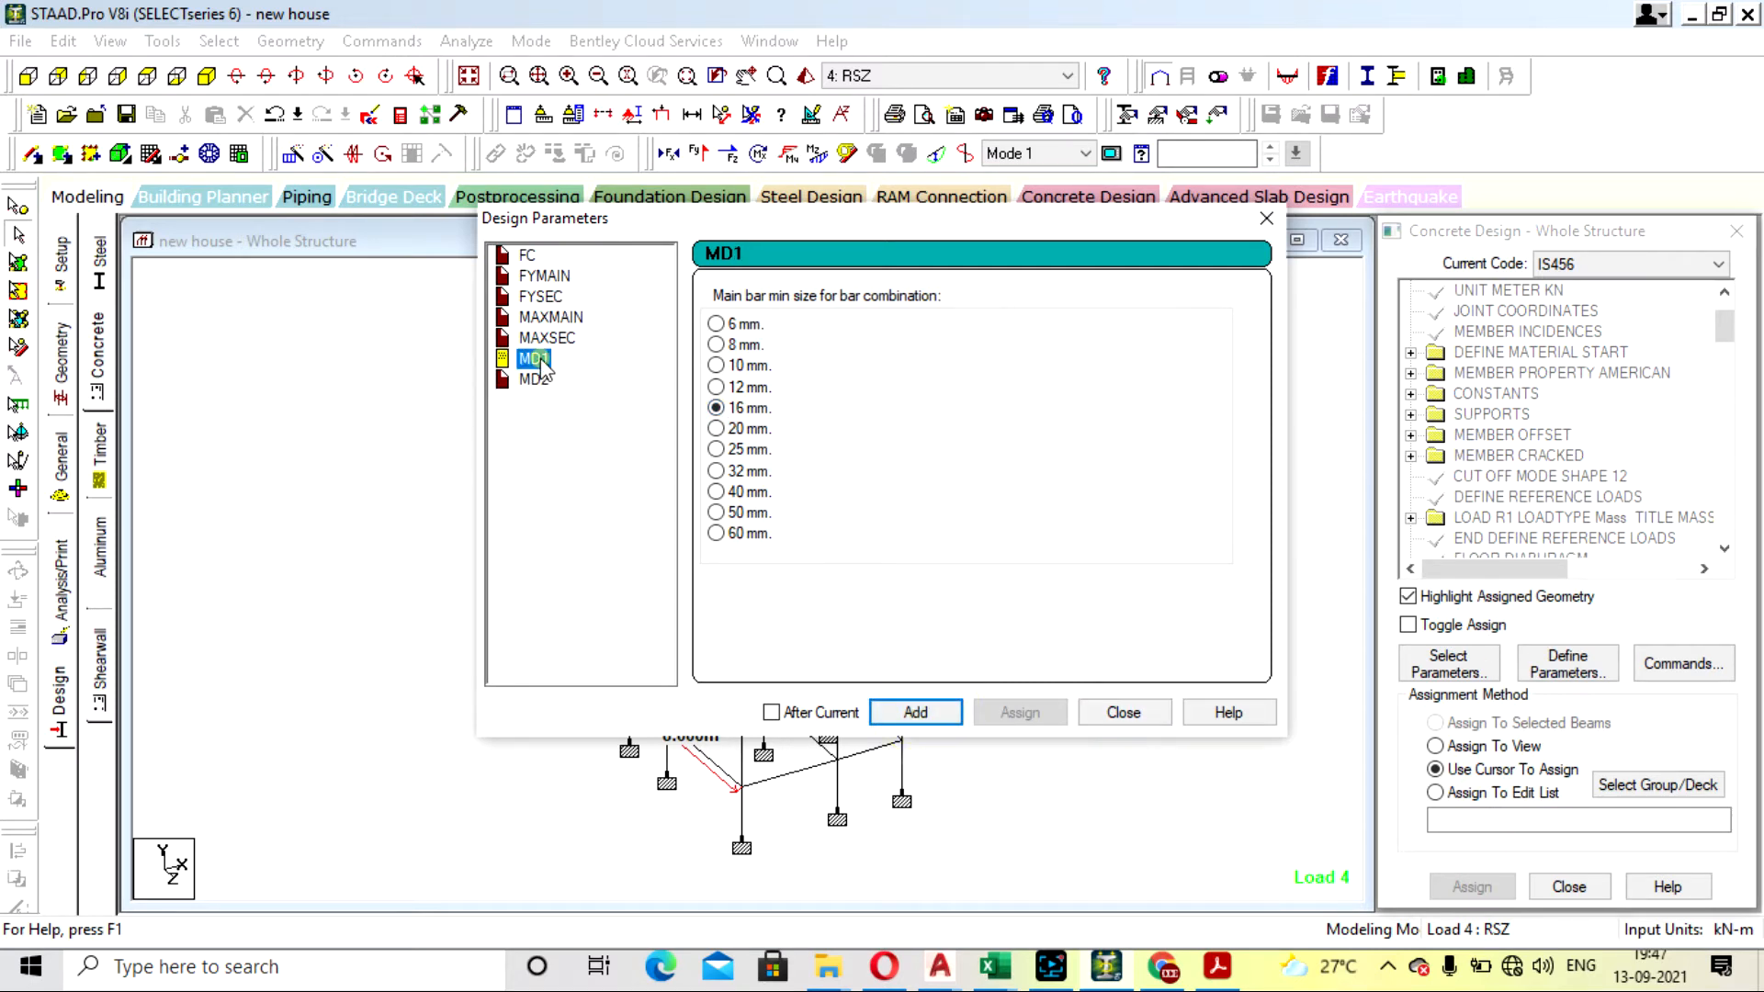
left_click(1114, 713)
- Assign the FC 25000 concrete strength parameter to all members in the view
left_click(1677, 664)
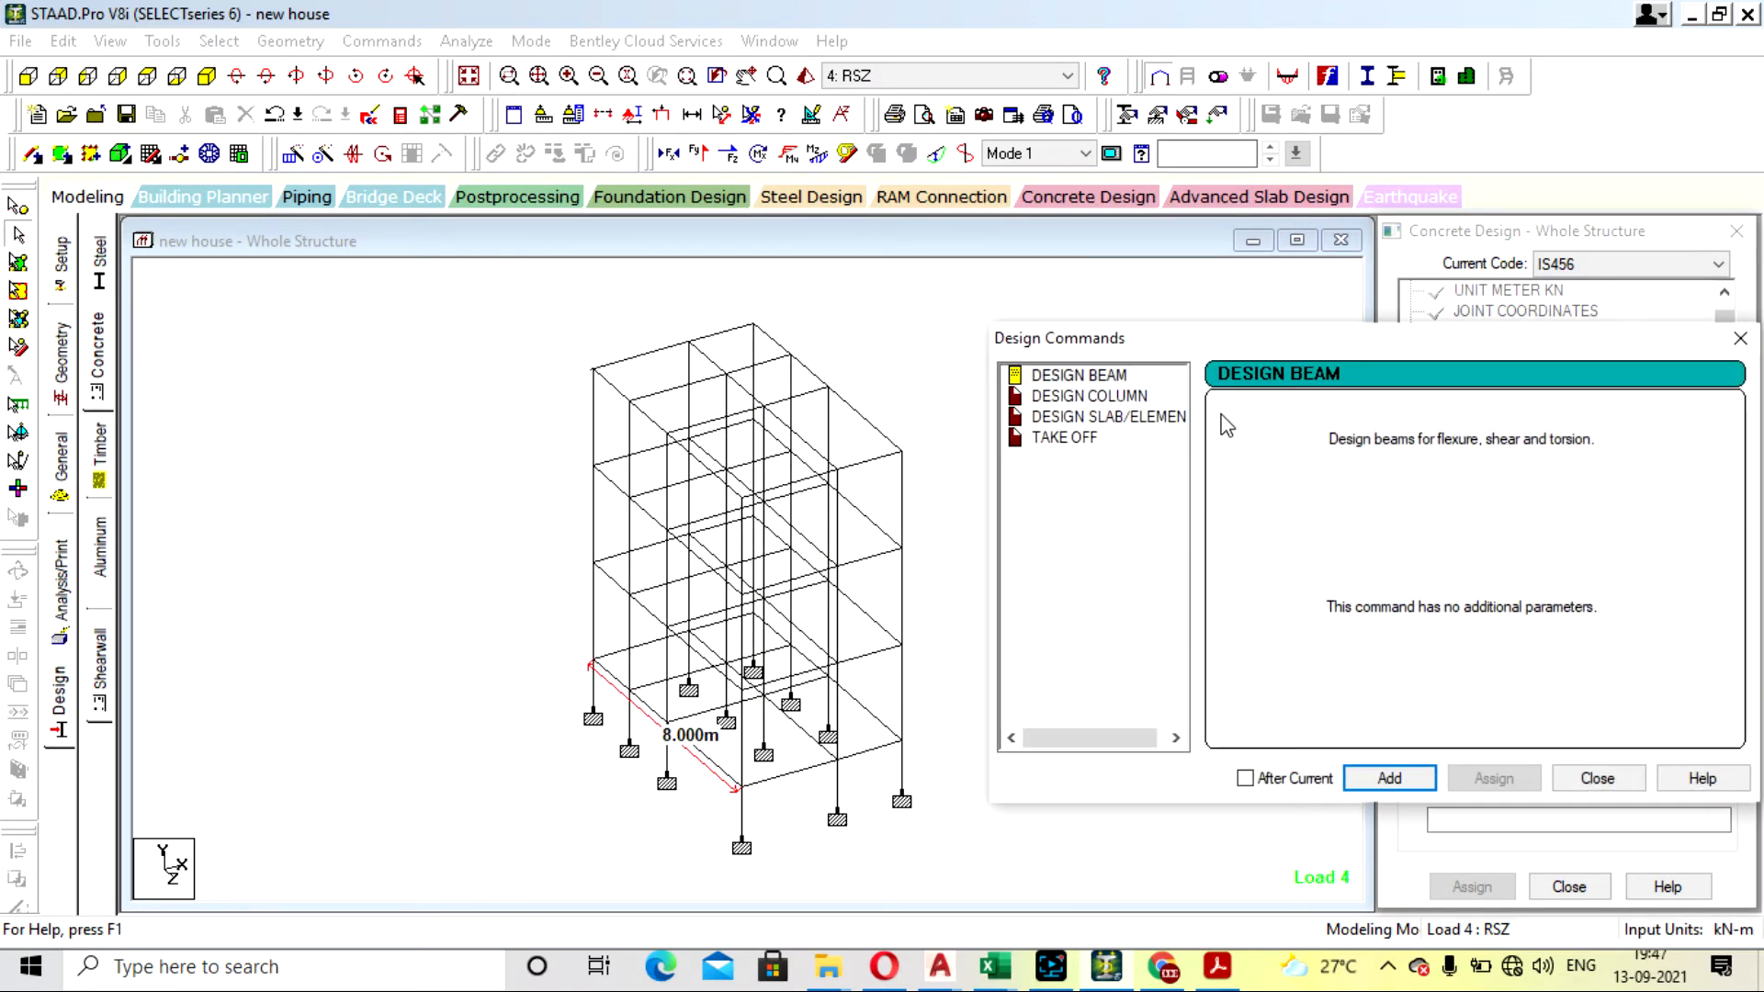
left_click(1747, 336)
scroll(1663, 467, "down", 2)
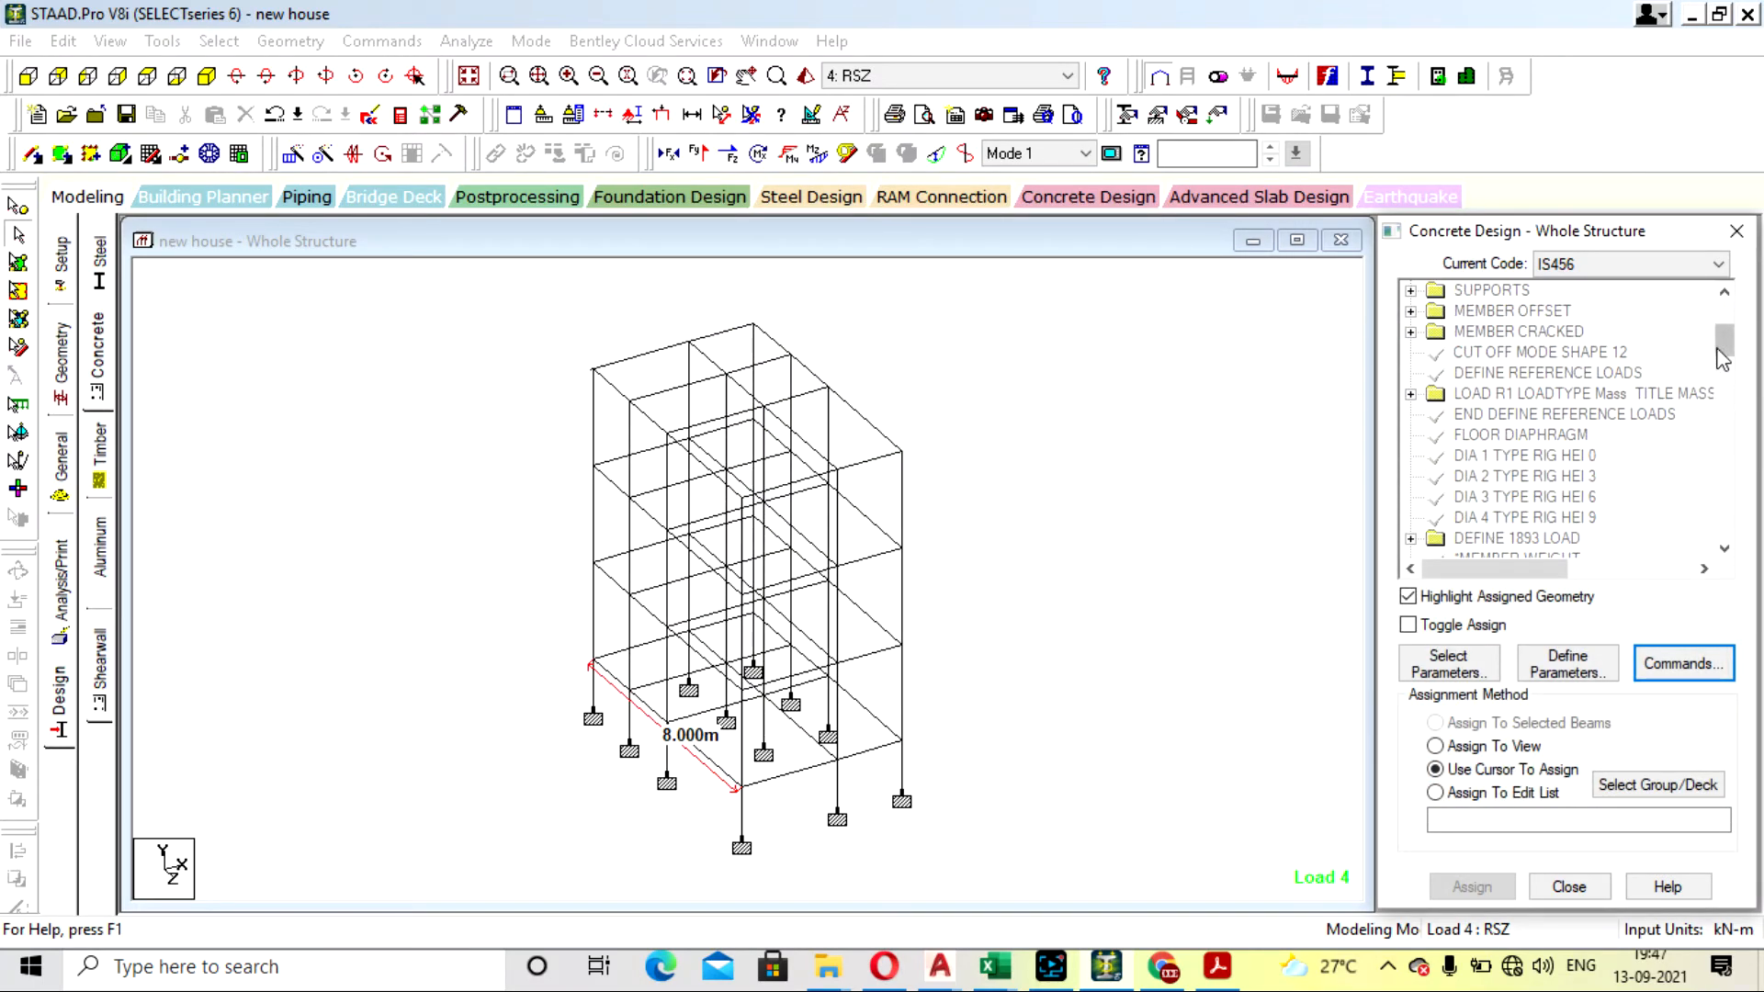
left_click_drag(1717, 346, 1714, 546)
left_click(1521, 332)
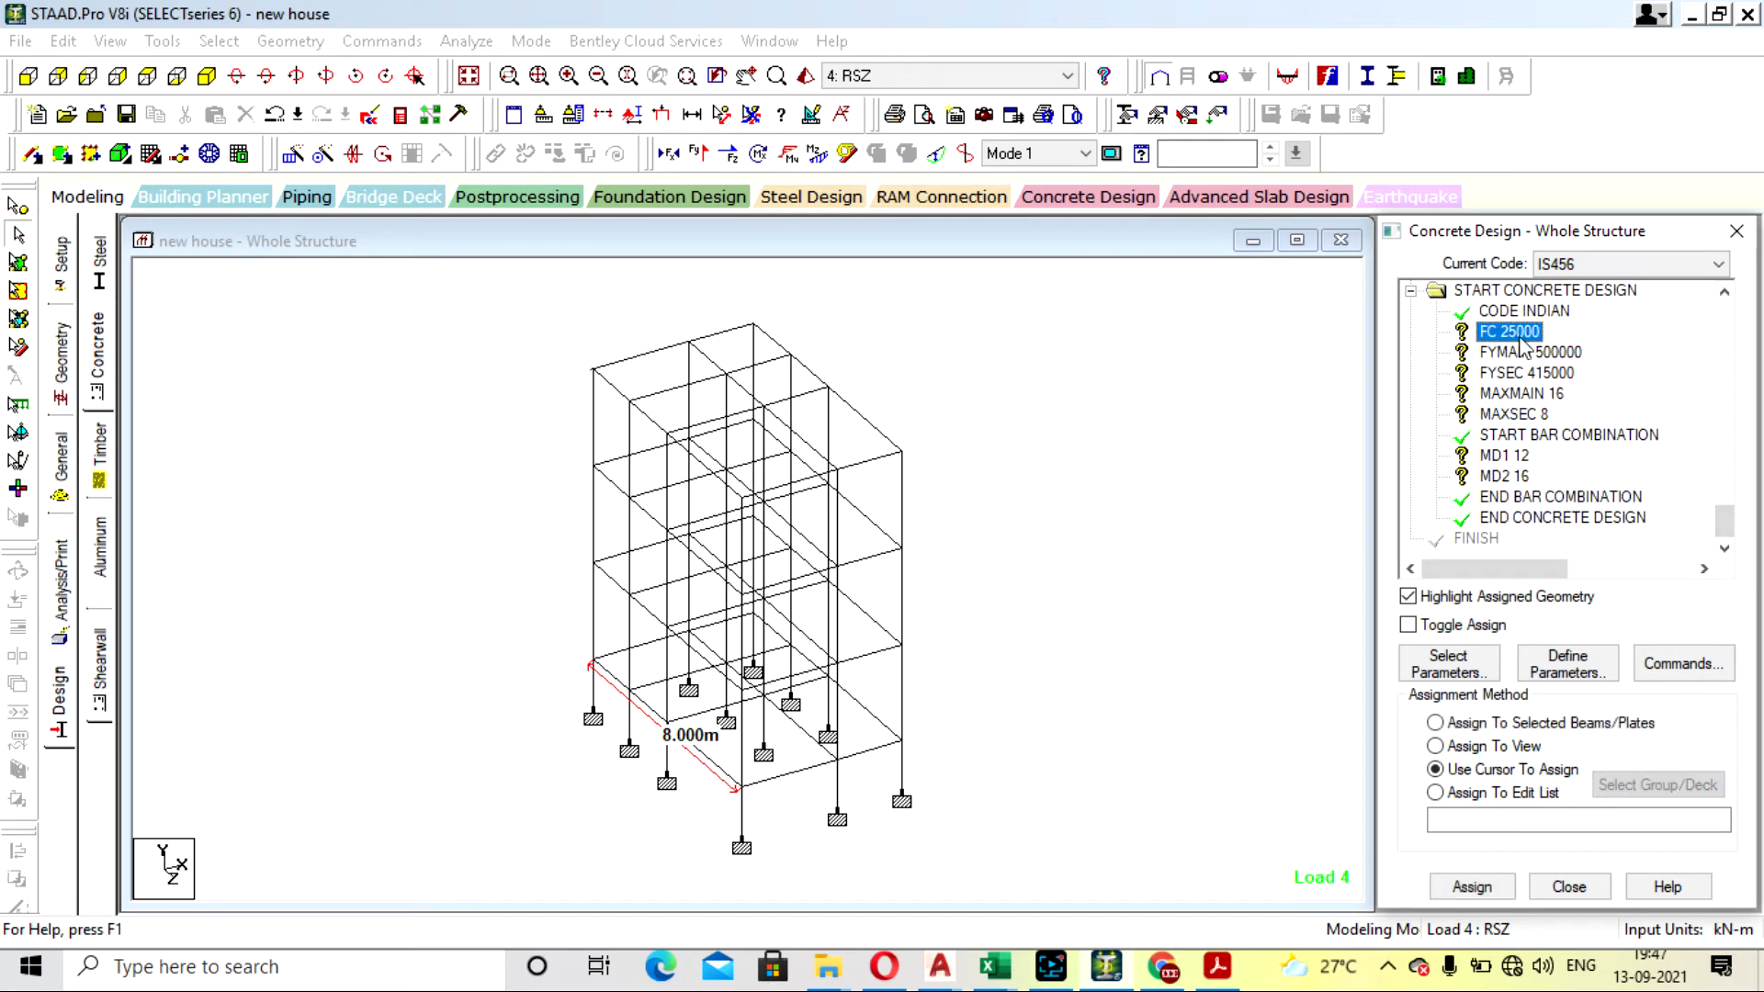
left_click(1499, 748)
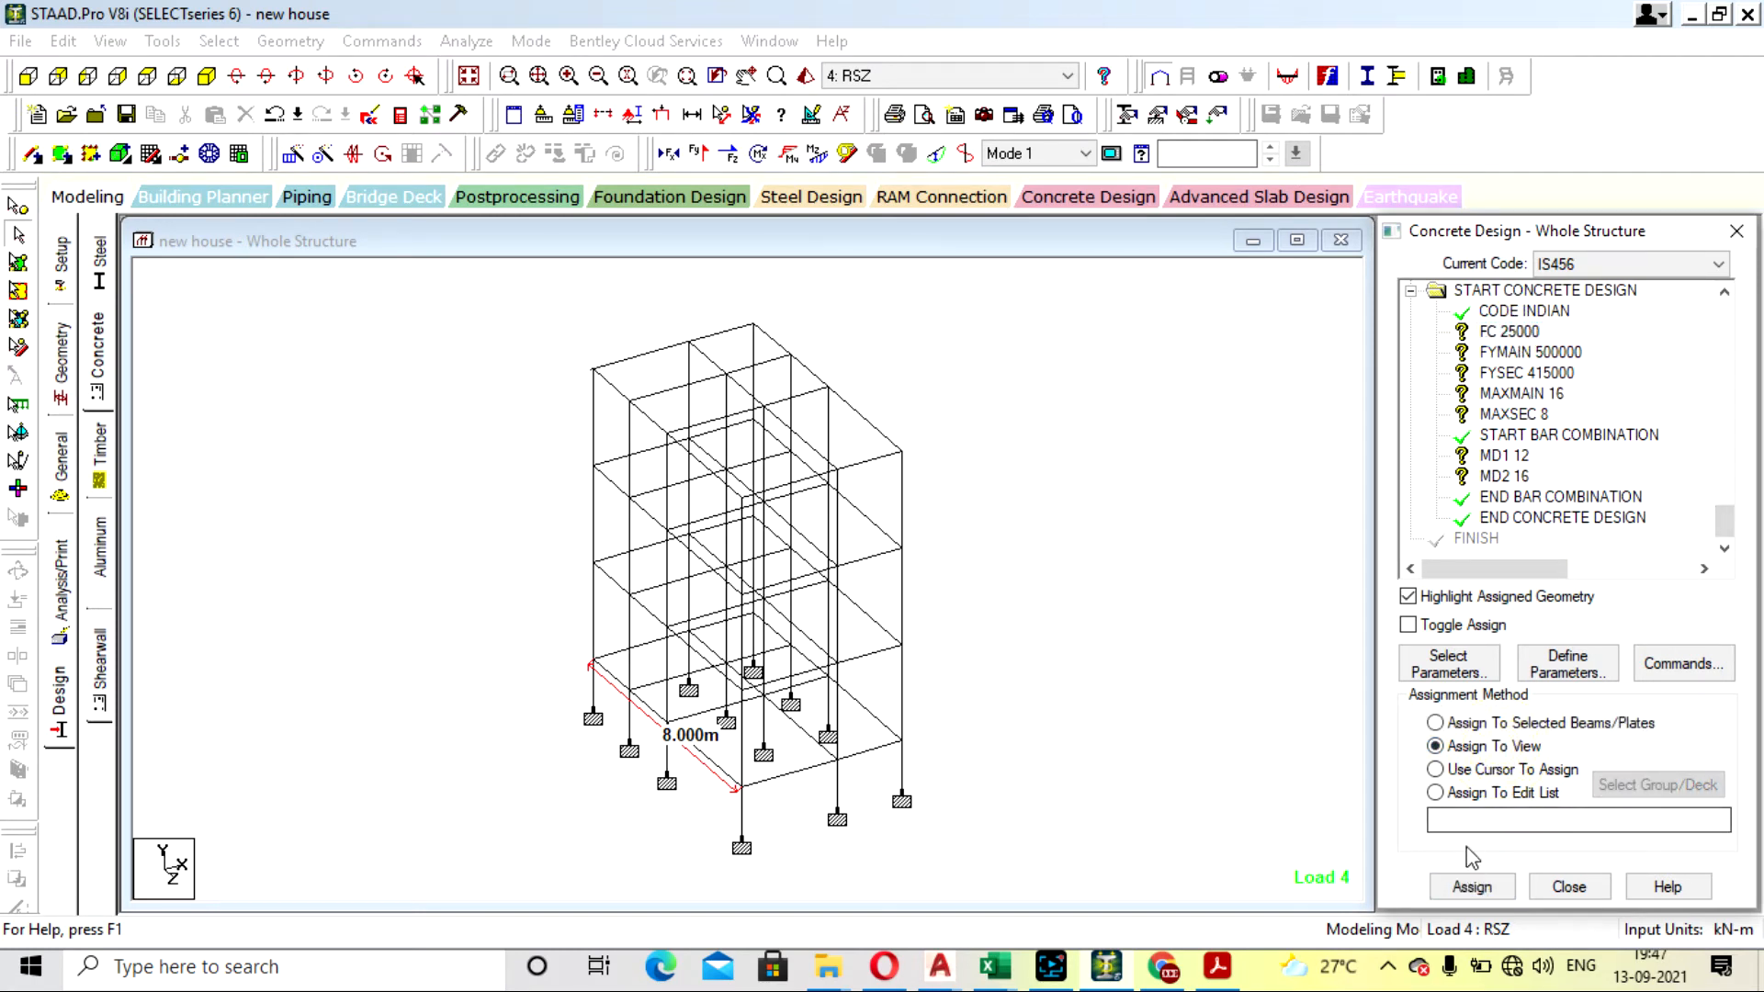
left_click(1469, 887)
left_click(1576, 632)
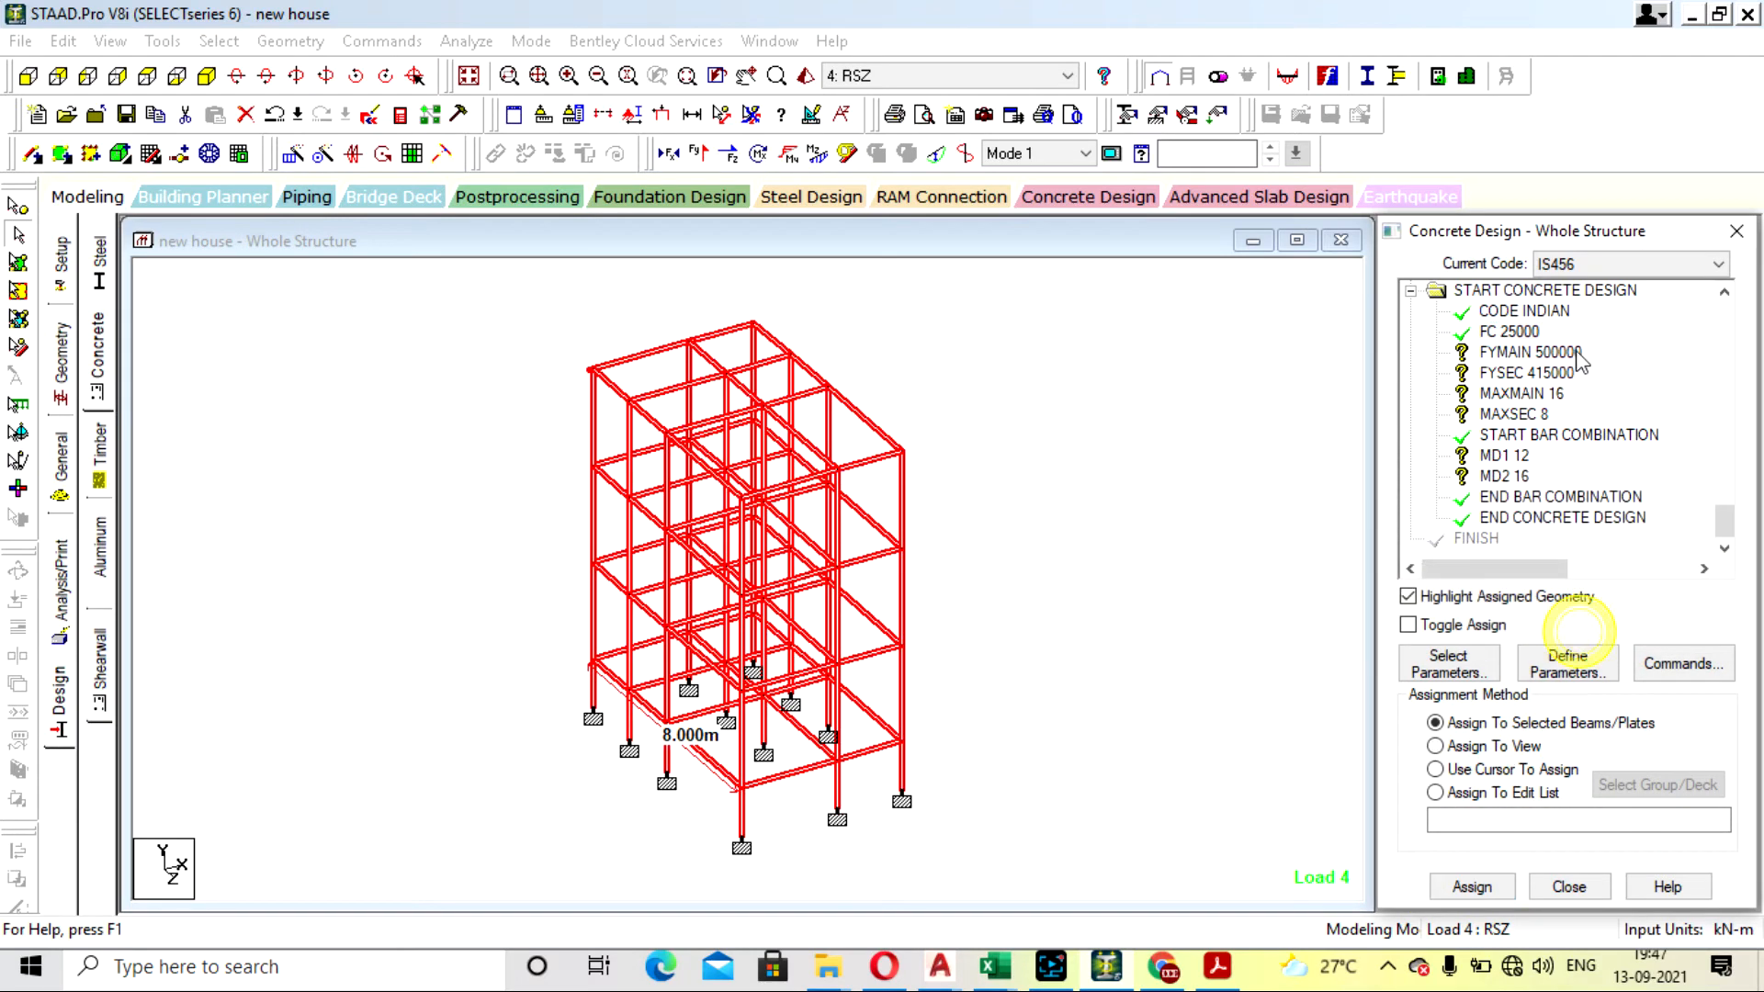
- Assign the FYMAIN 500000 main reinforcement strength parameter to all members in the view
left_click(1561, 352)
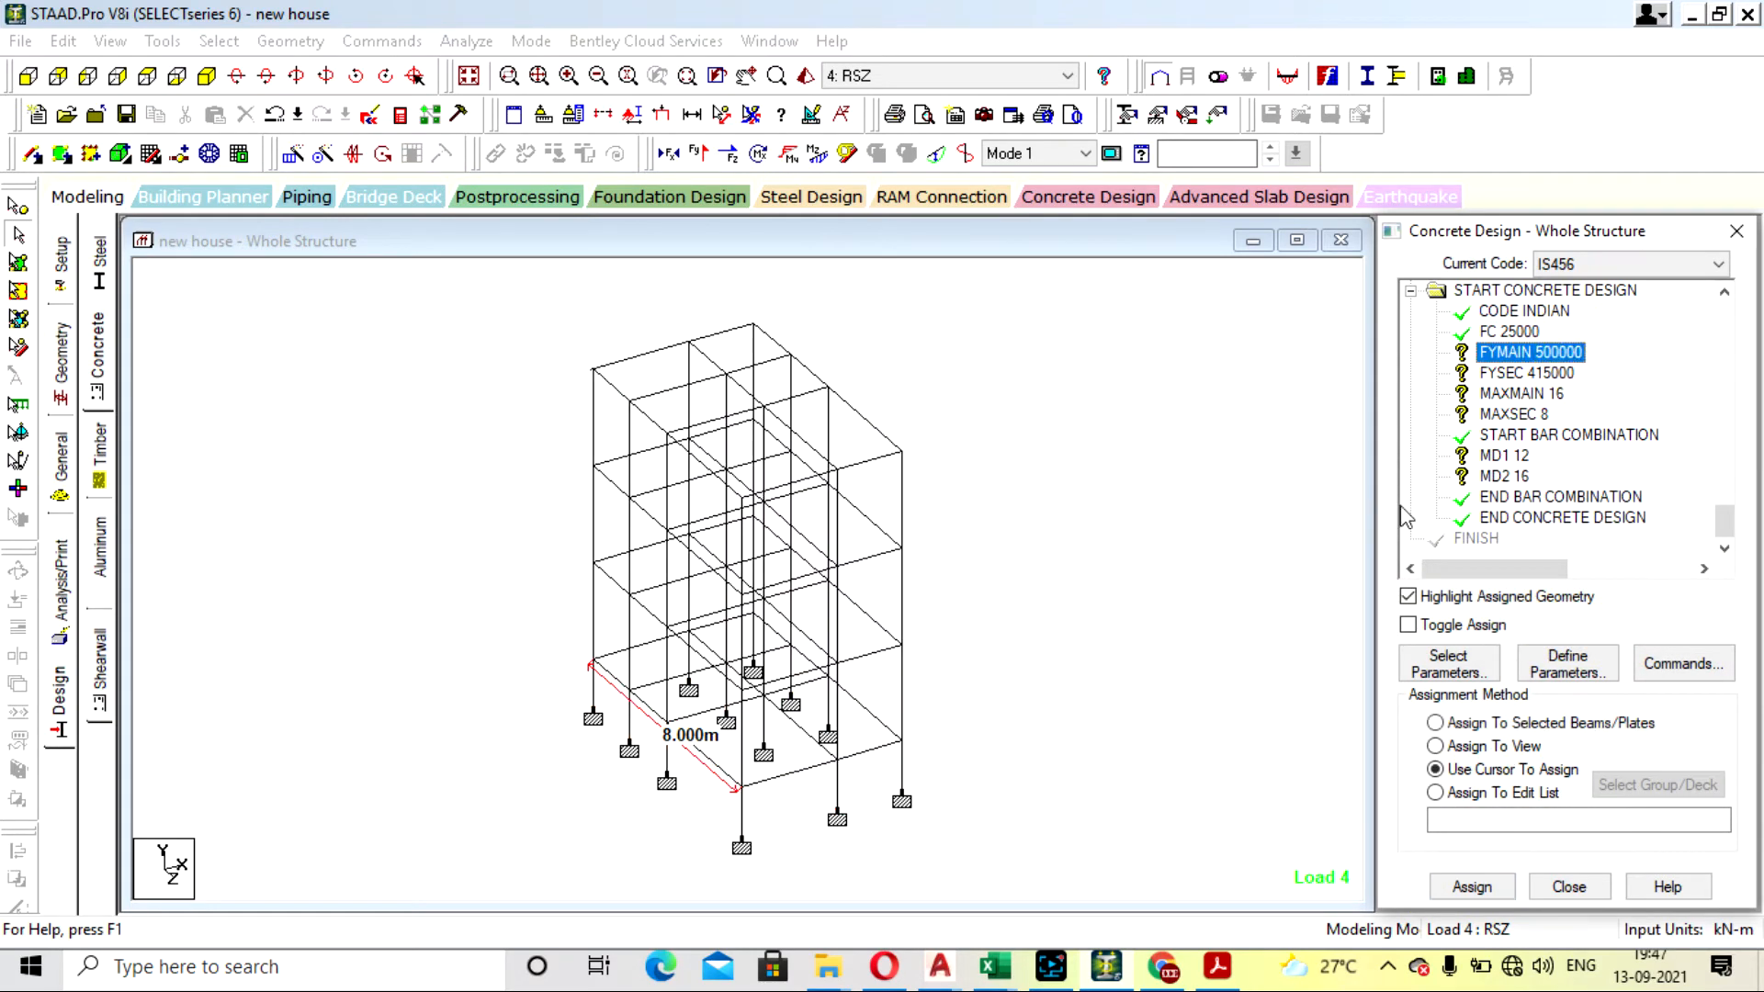
left_click(1459, 770)
left_click(1488, 896)
left_click(1479, 887)
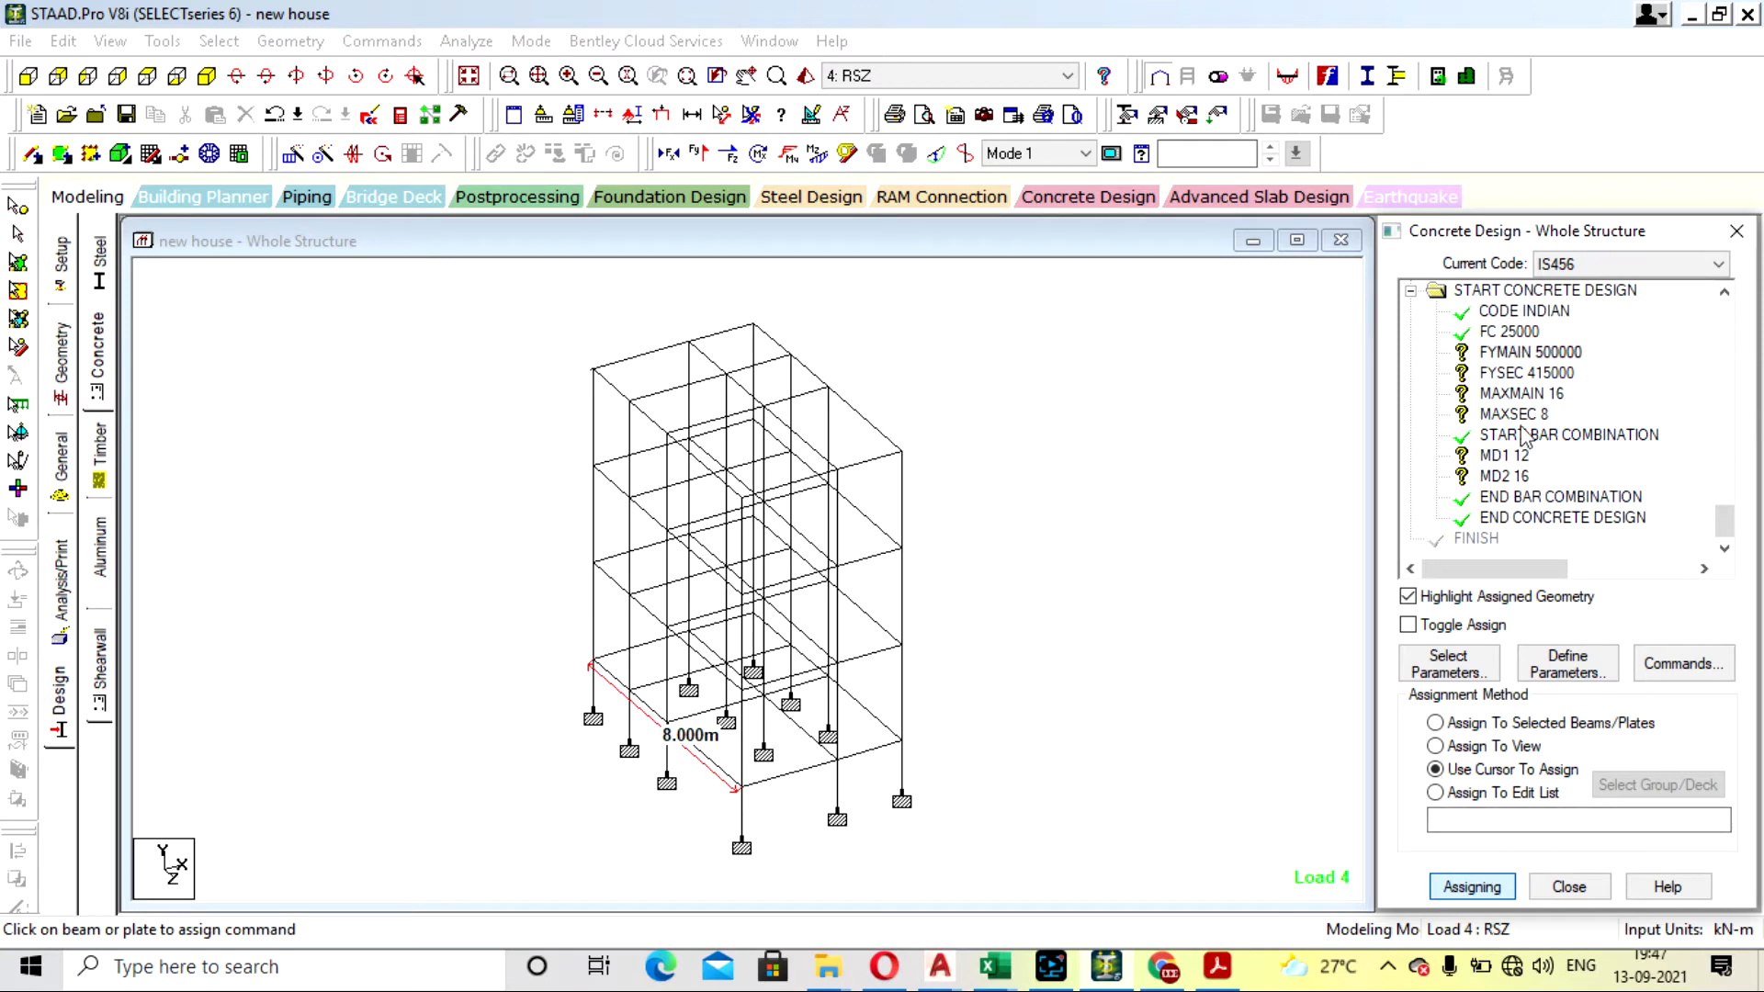
left_click(1490, 746)
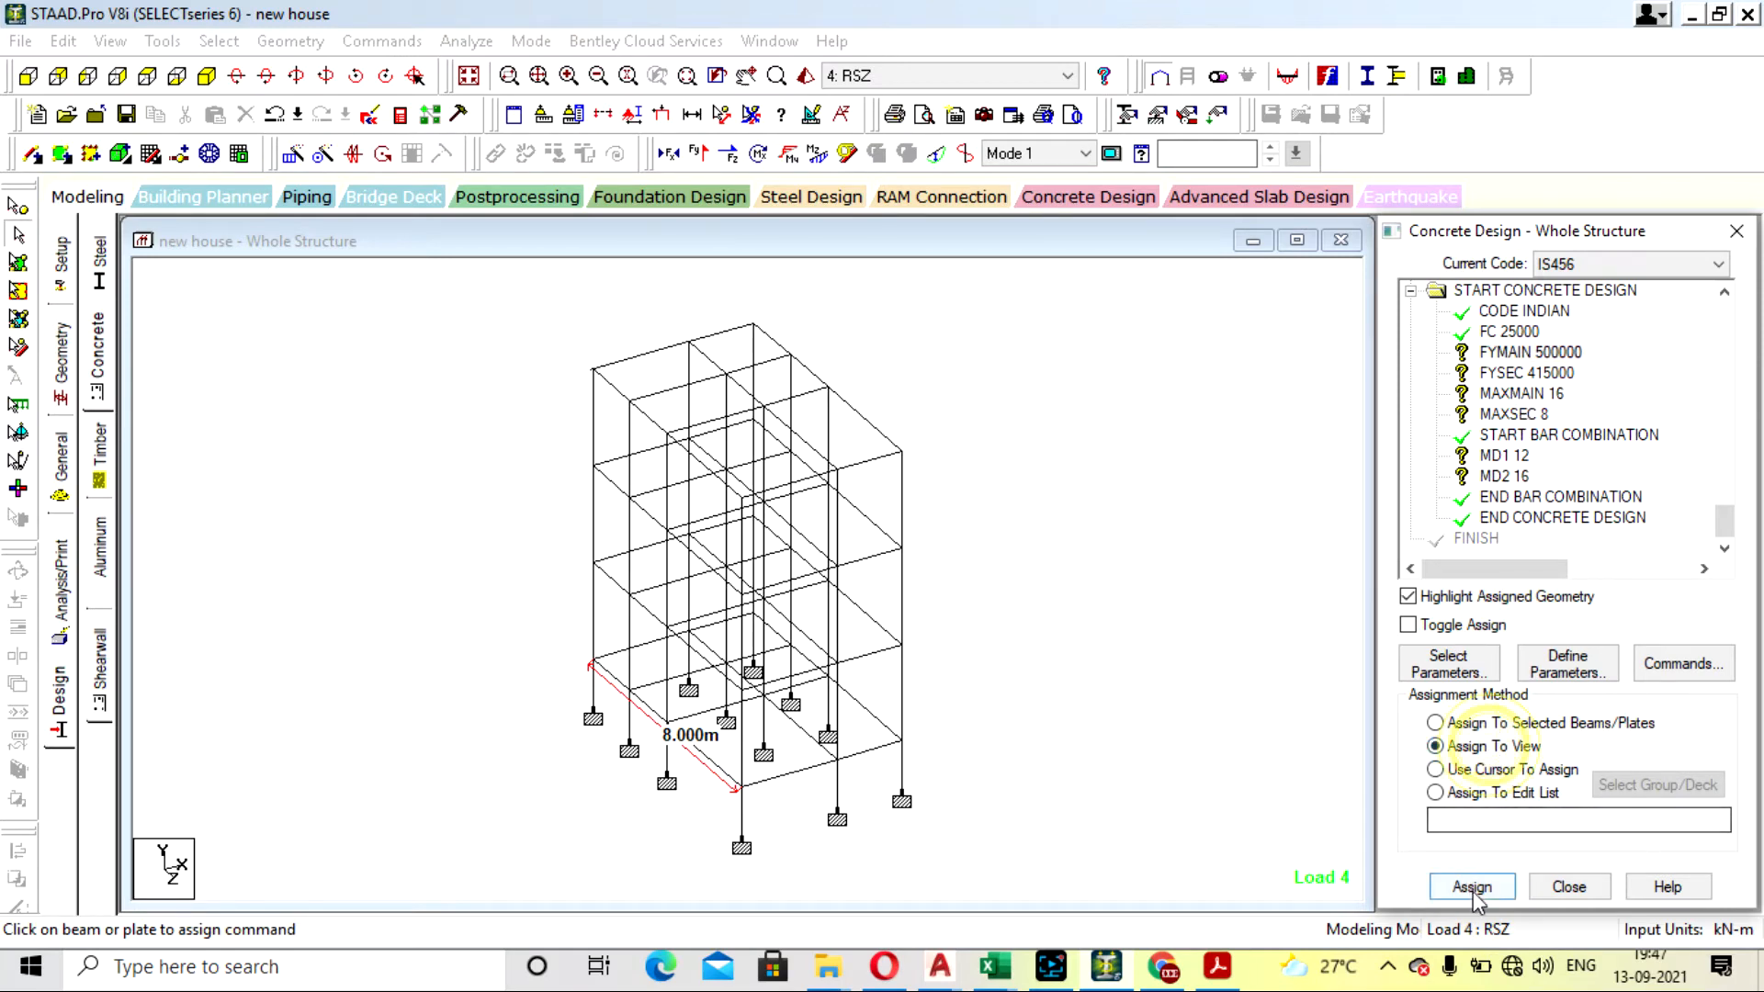
left_click(1472, 887)
left_click(1603, 632)
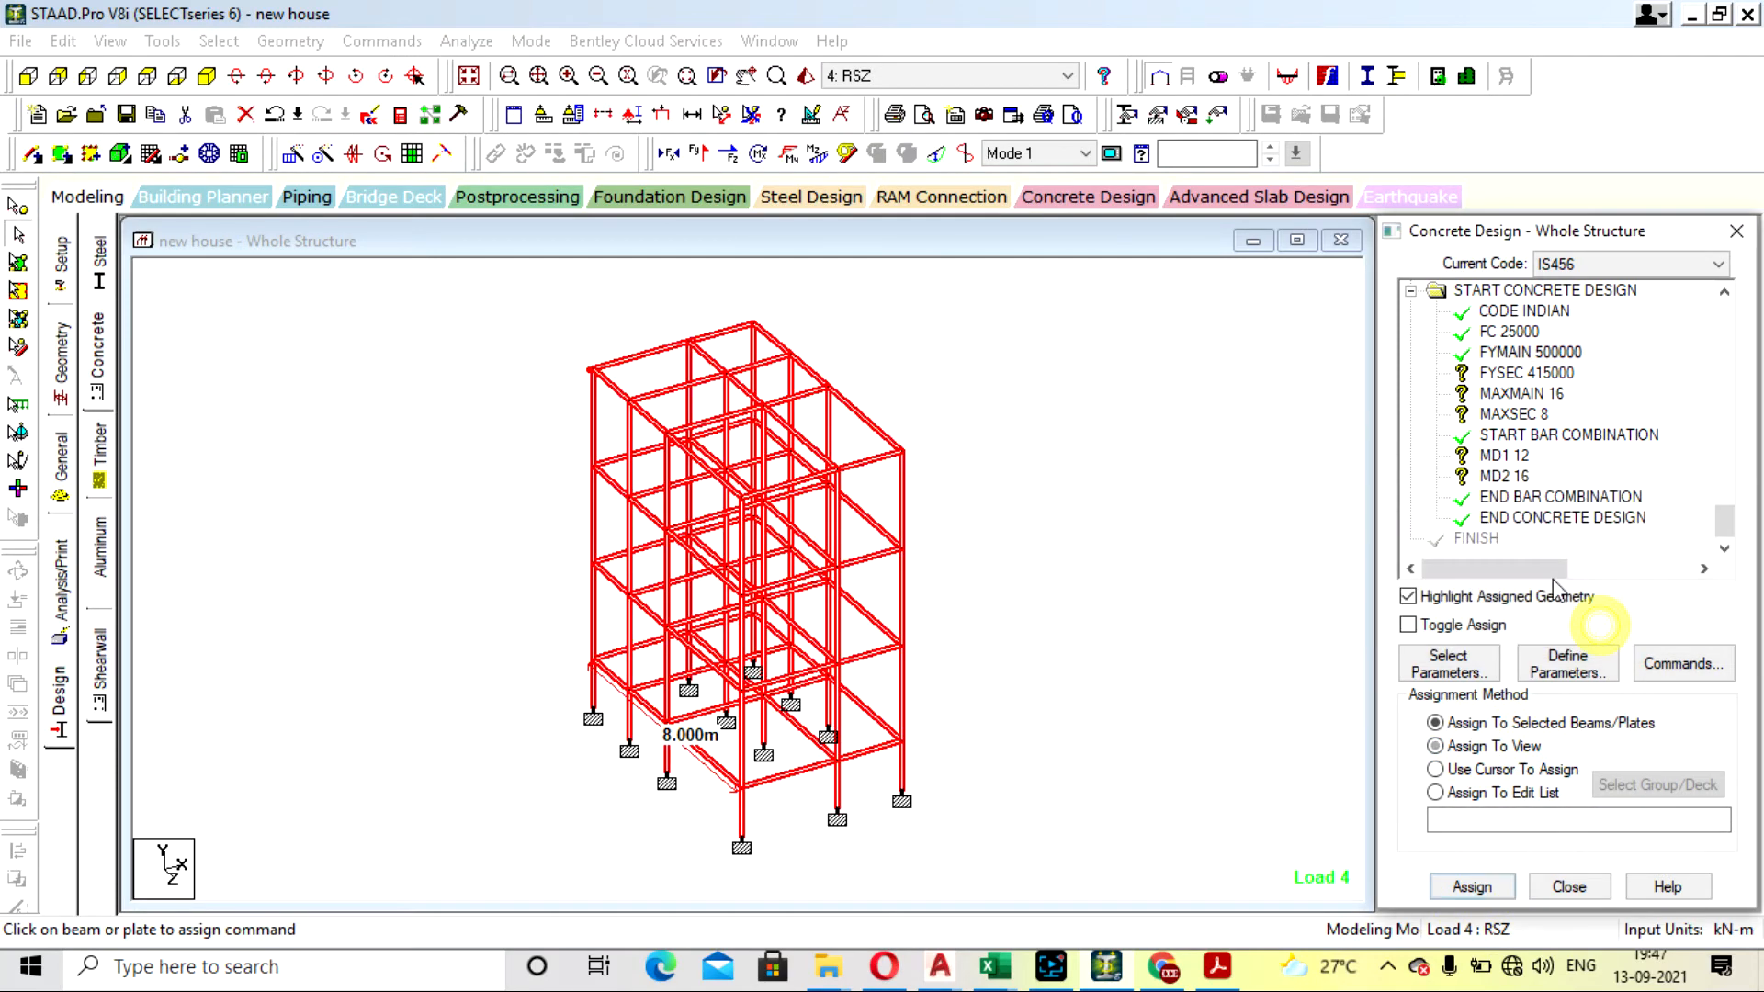
- Assign the FYSEC 415000 secondary reinforcement strength parameter to all members in the view
left_click(1527, 372)
left_click(1493, 746)
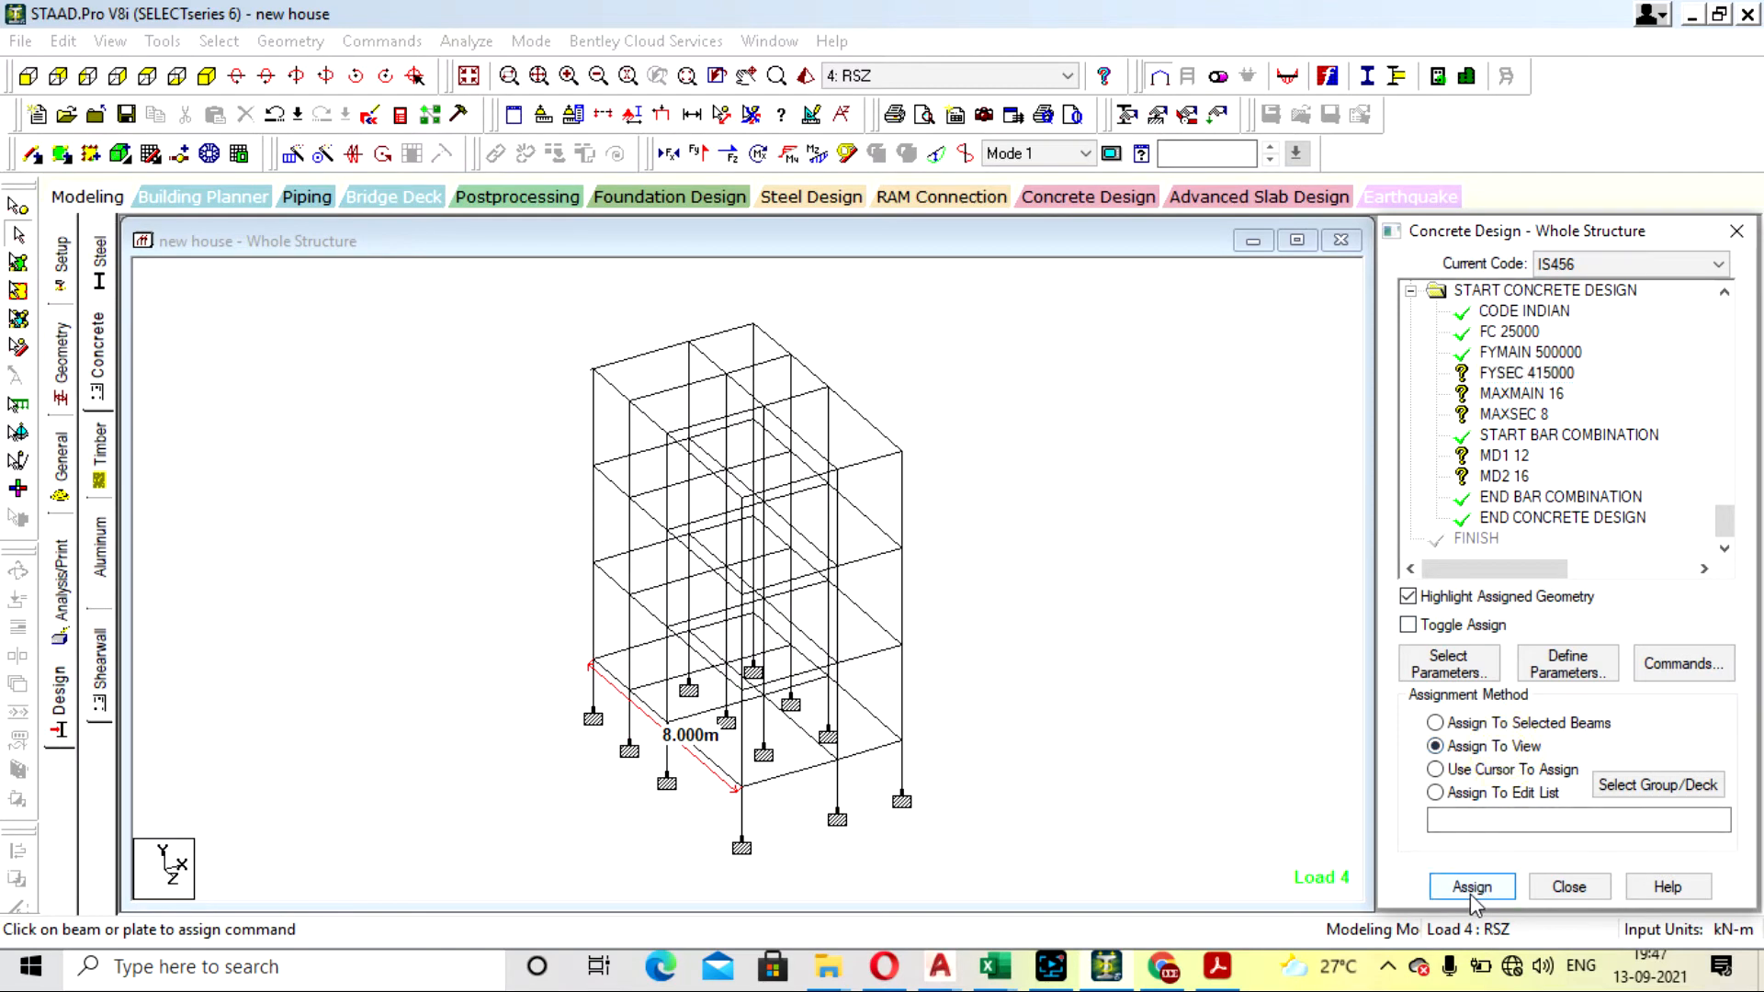
left_click(1472, 887)
left_click(1584, 631)
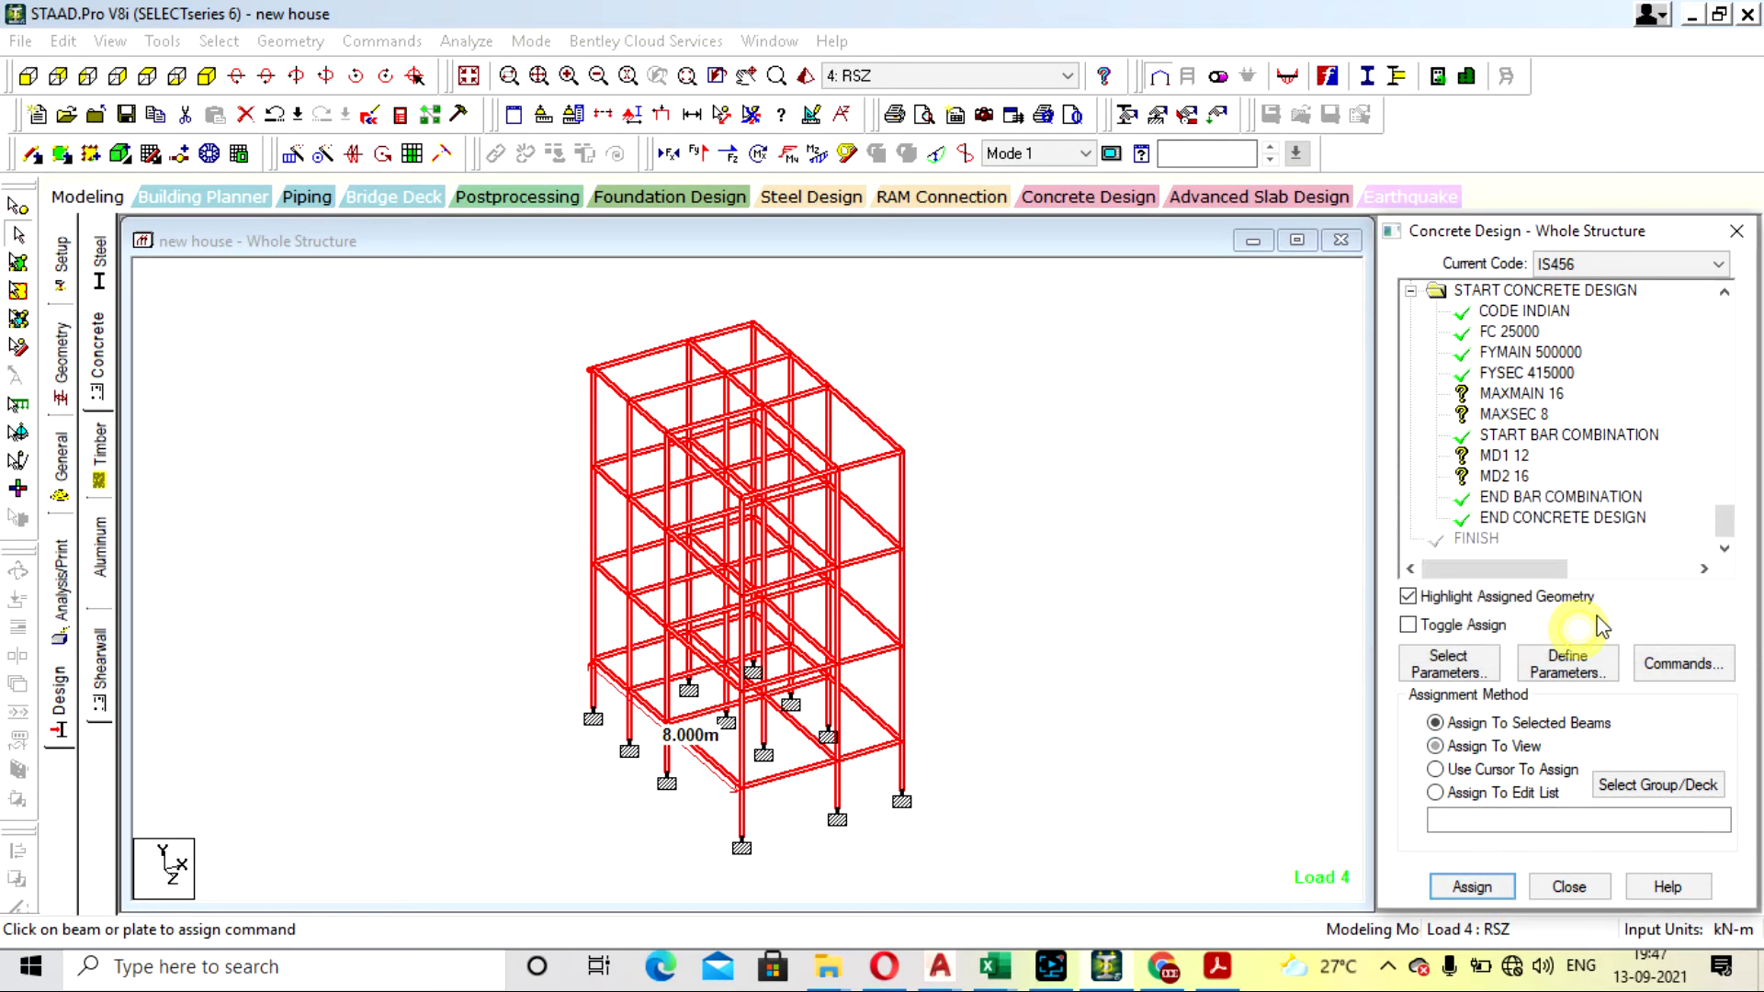
- Assign the MAXMAIN 16 parameter to all members in the view and clear the member selection
left_click(1521, 395)
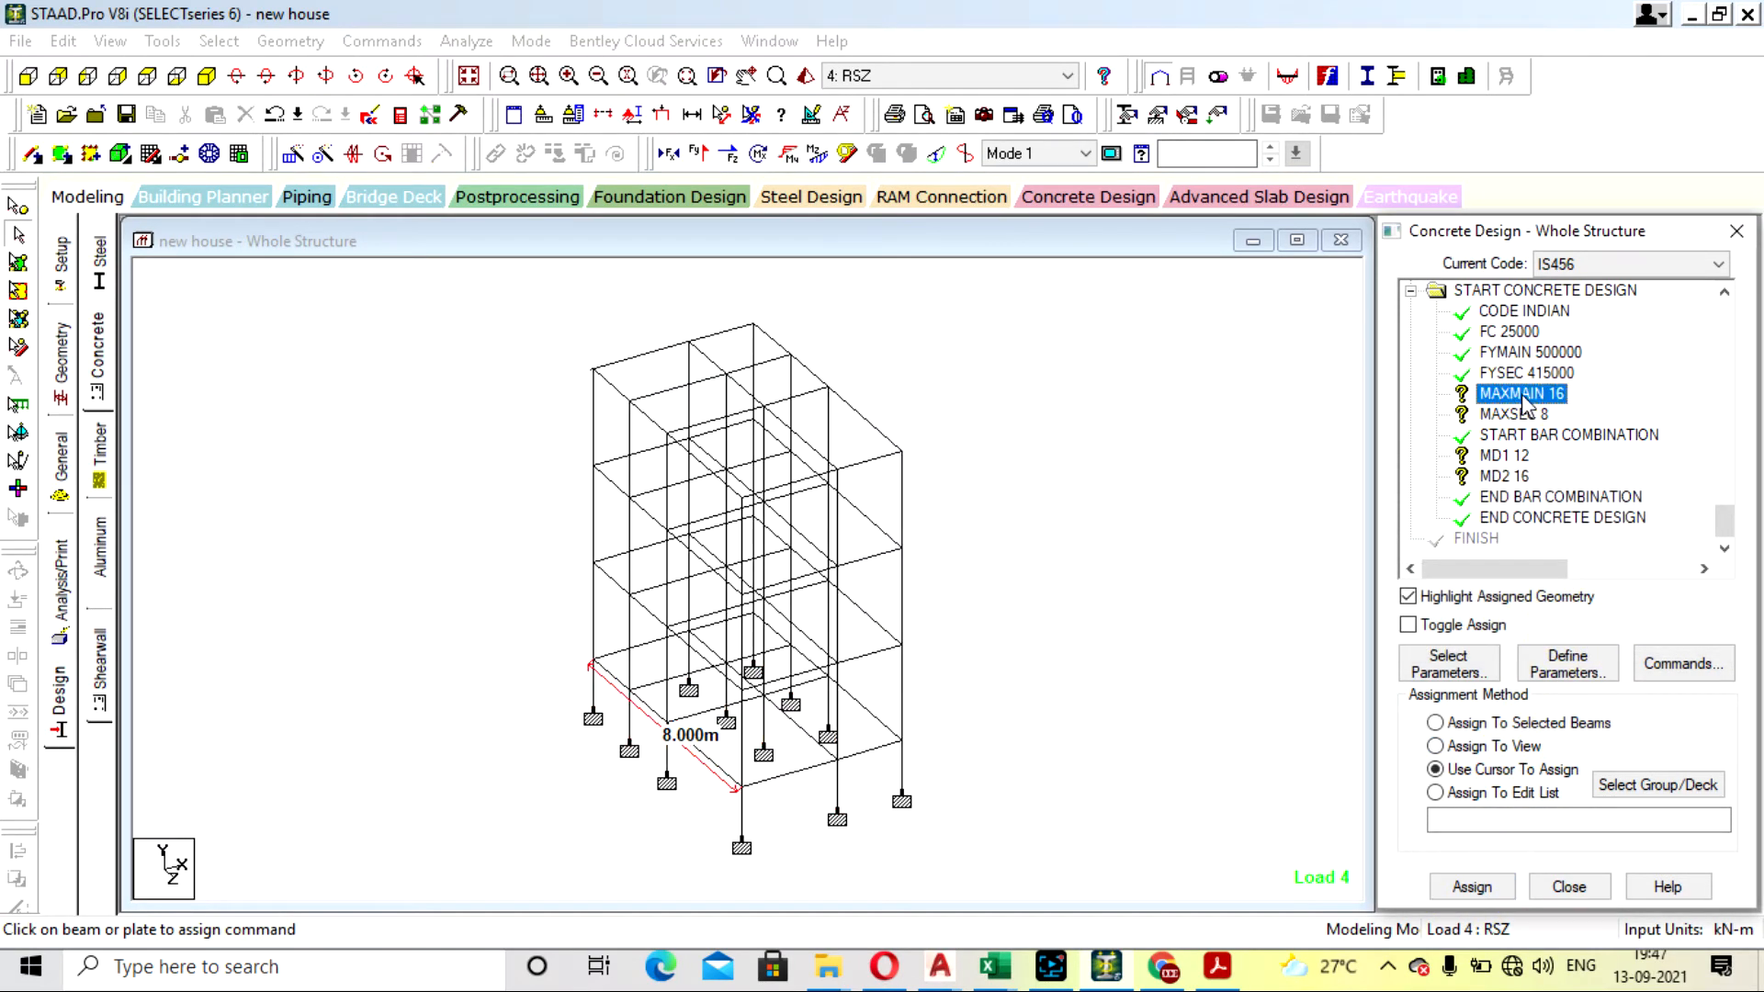
left_click(1472, 886)
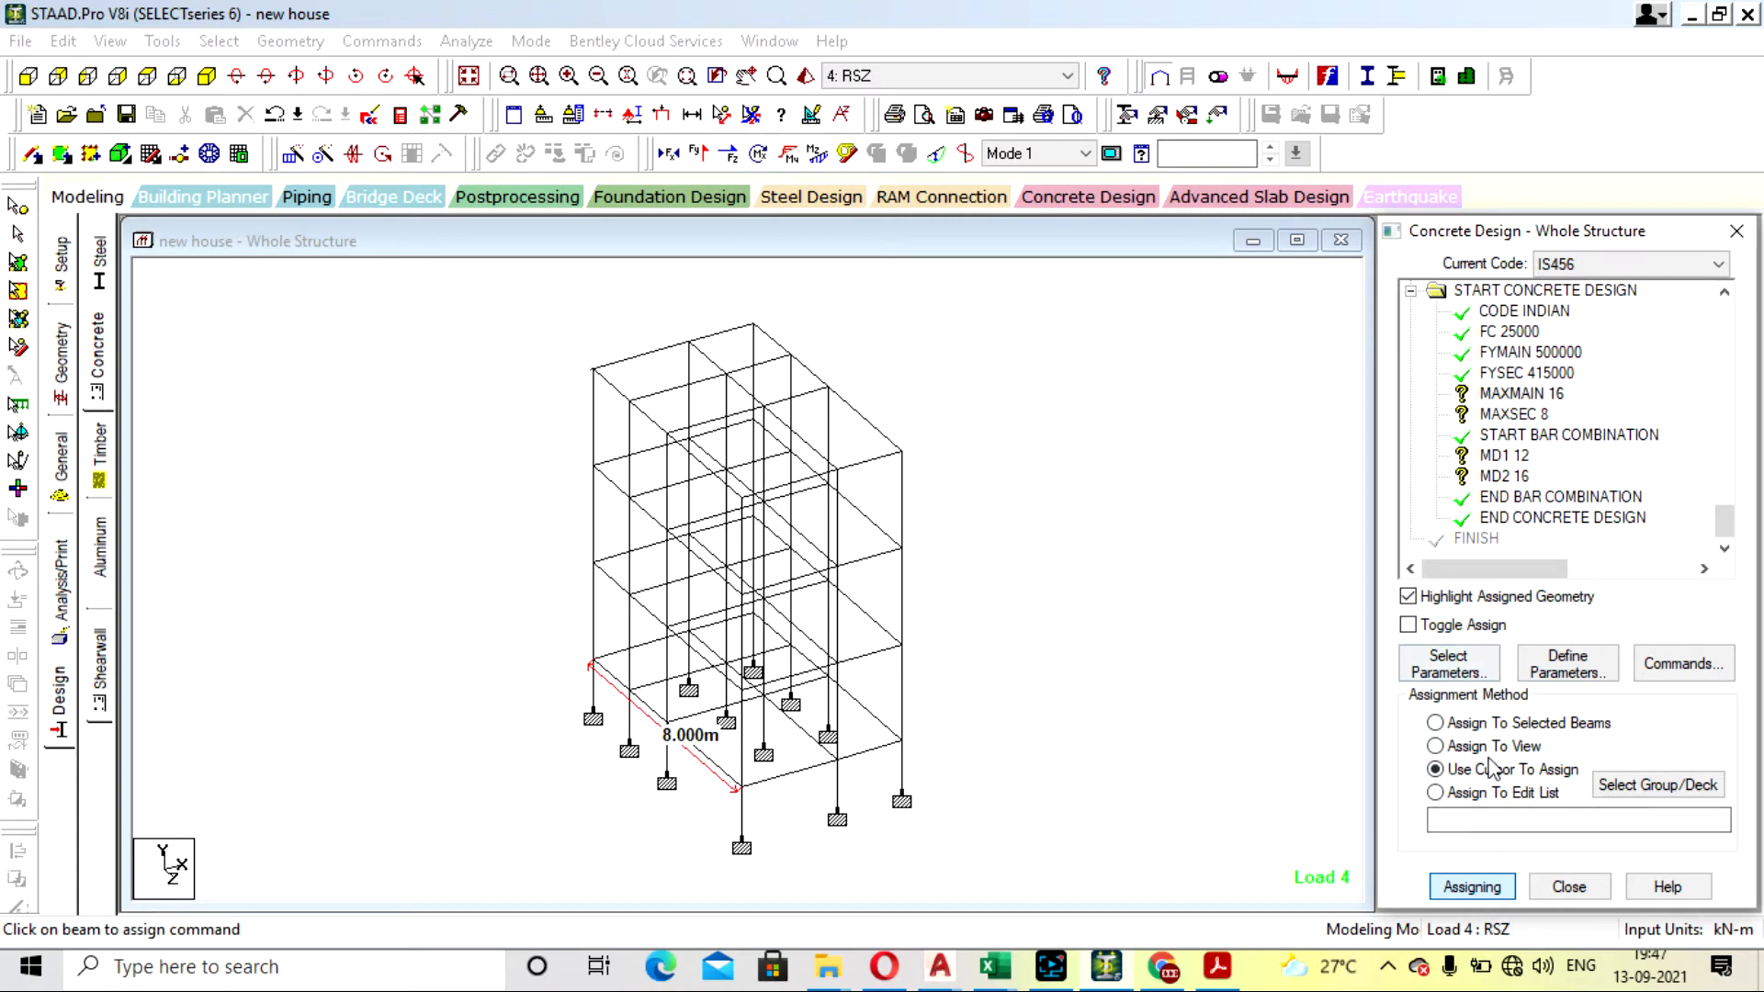
left_click(1470, 746)
left_click(1472, 887)
left_click(1576, 629)
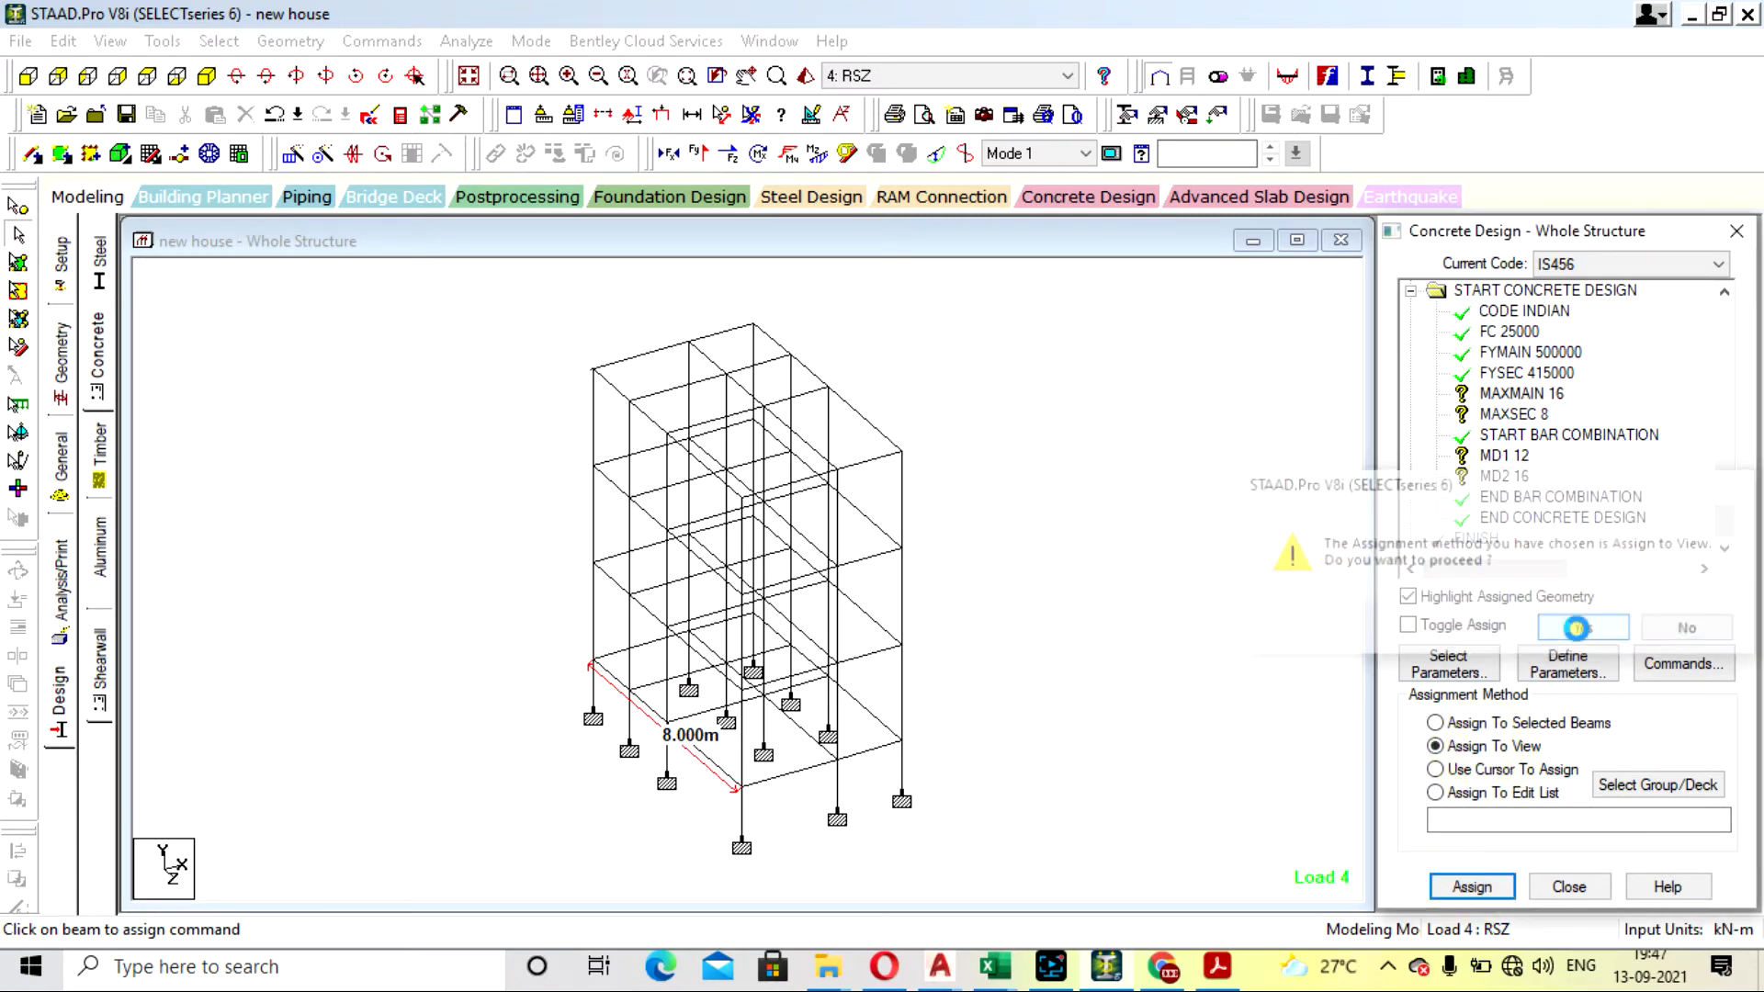
left_click(1242, 492)
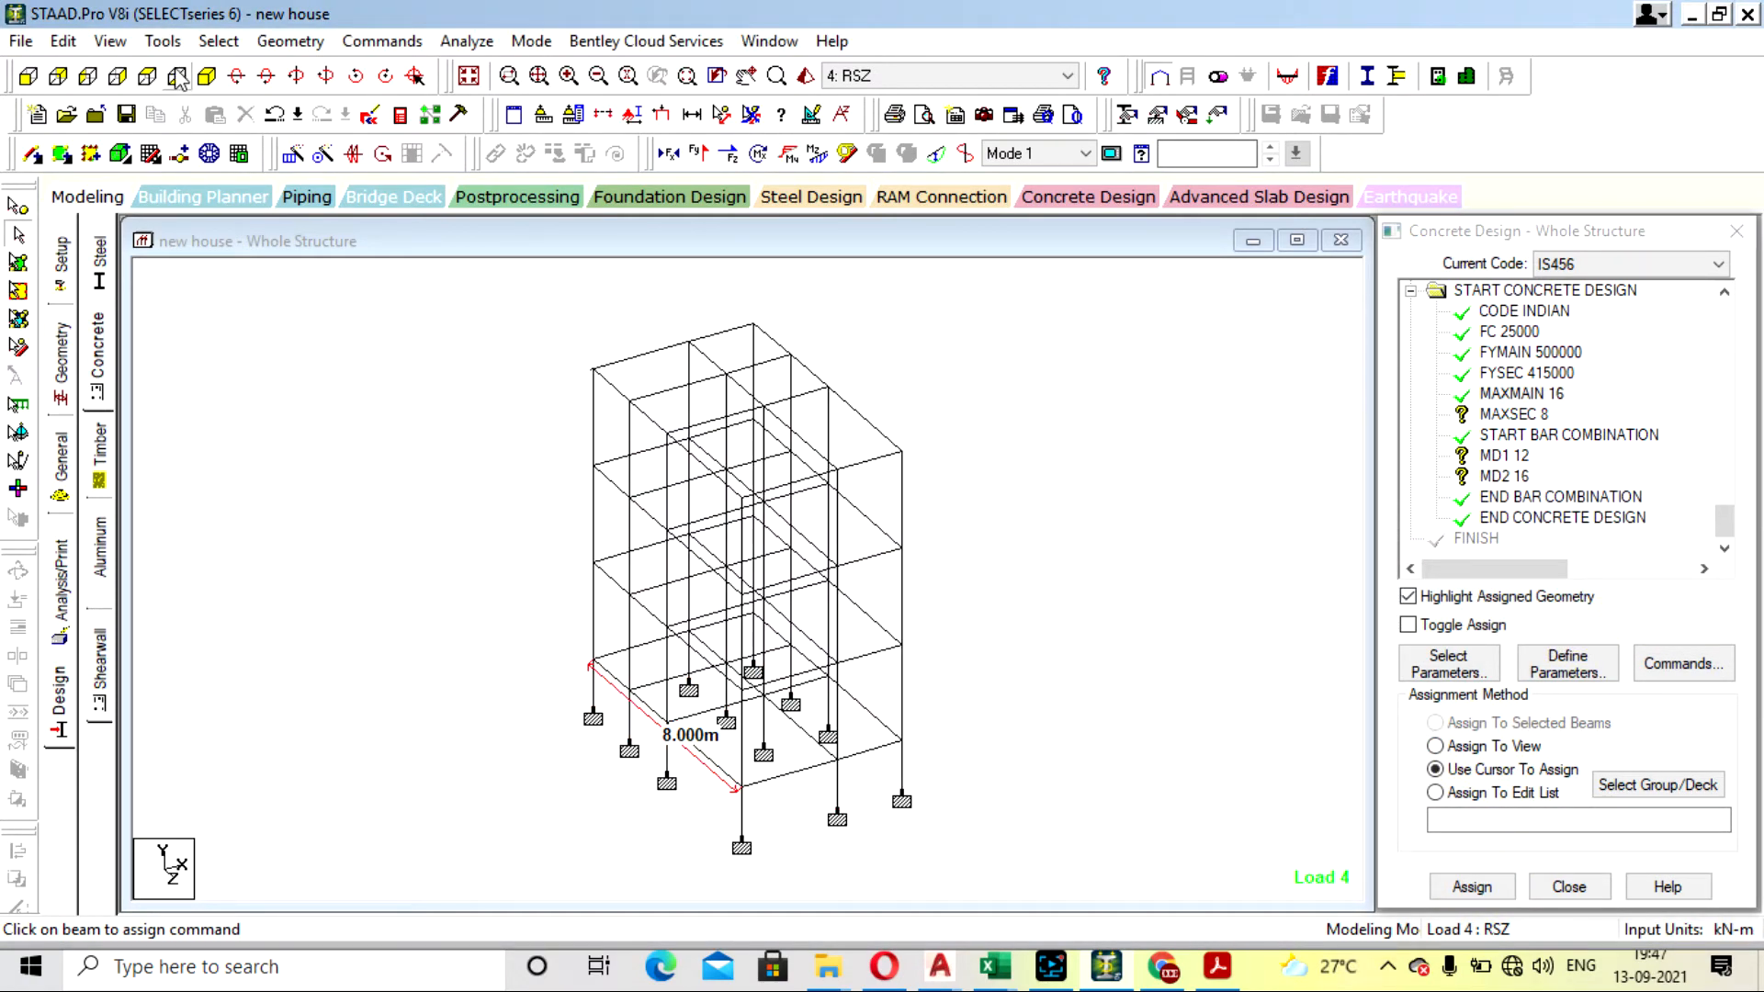
left_click(218, 40)
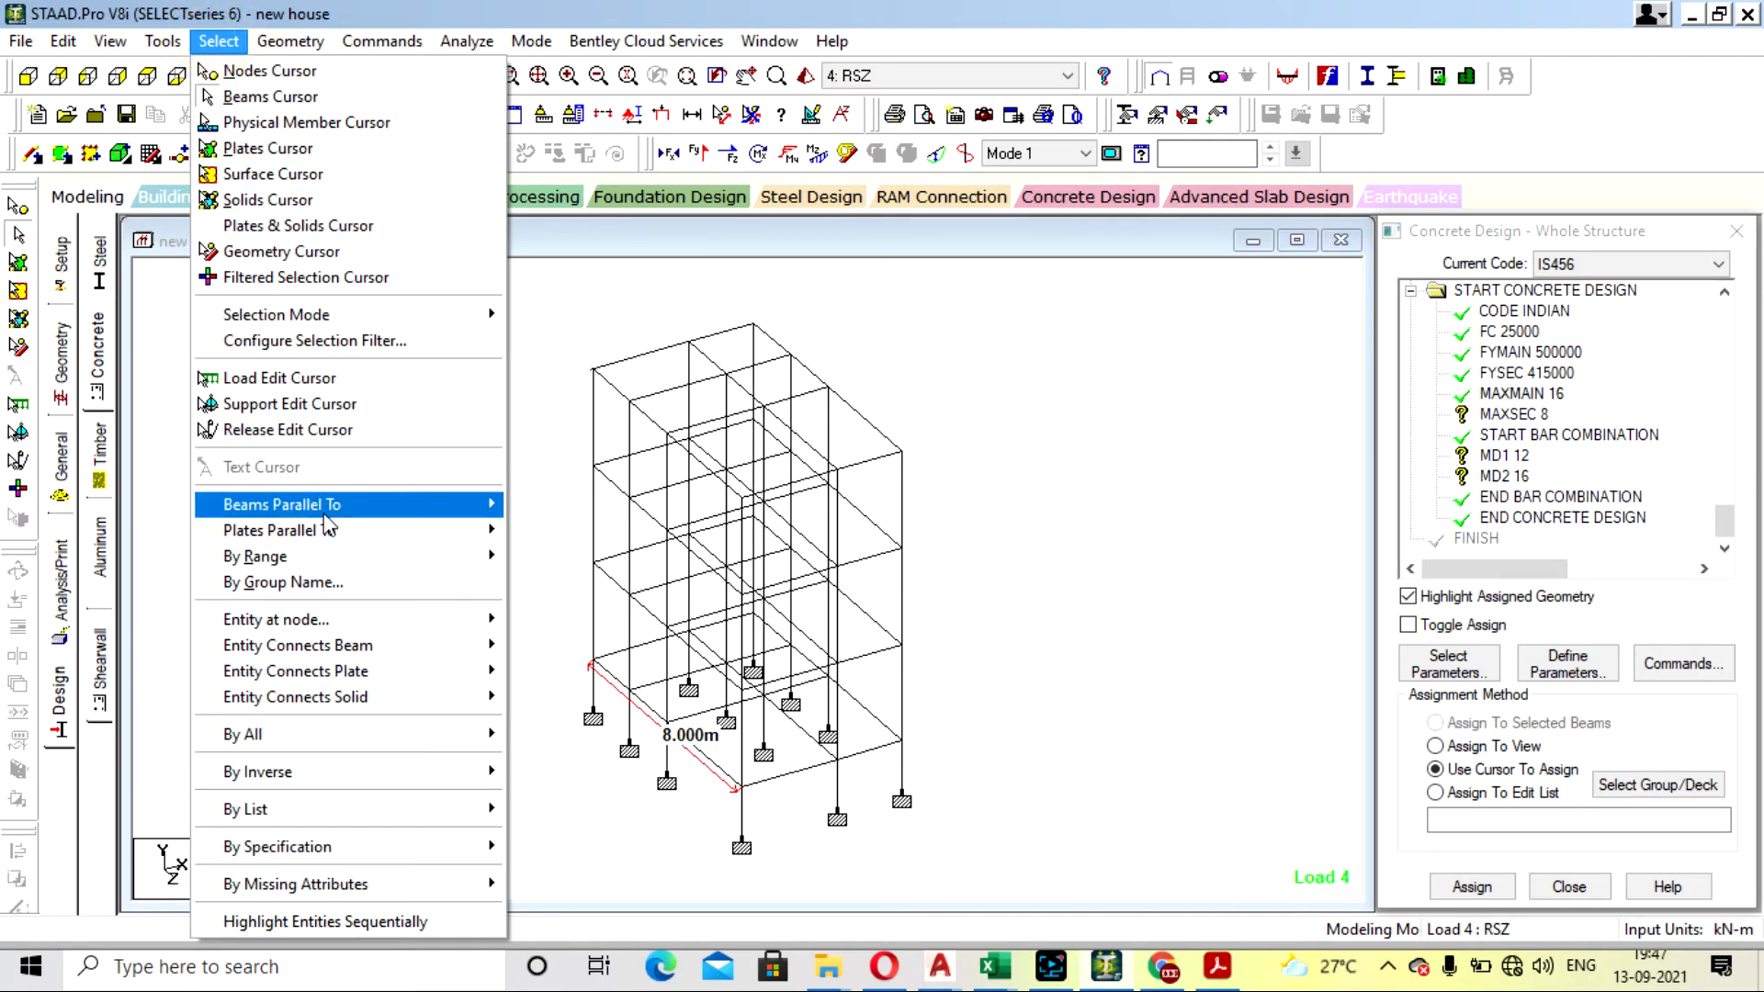
mouse_move(331, 519)
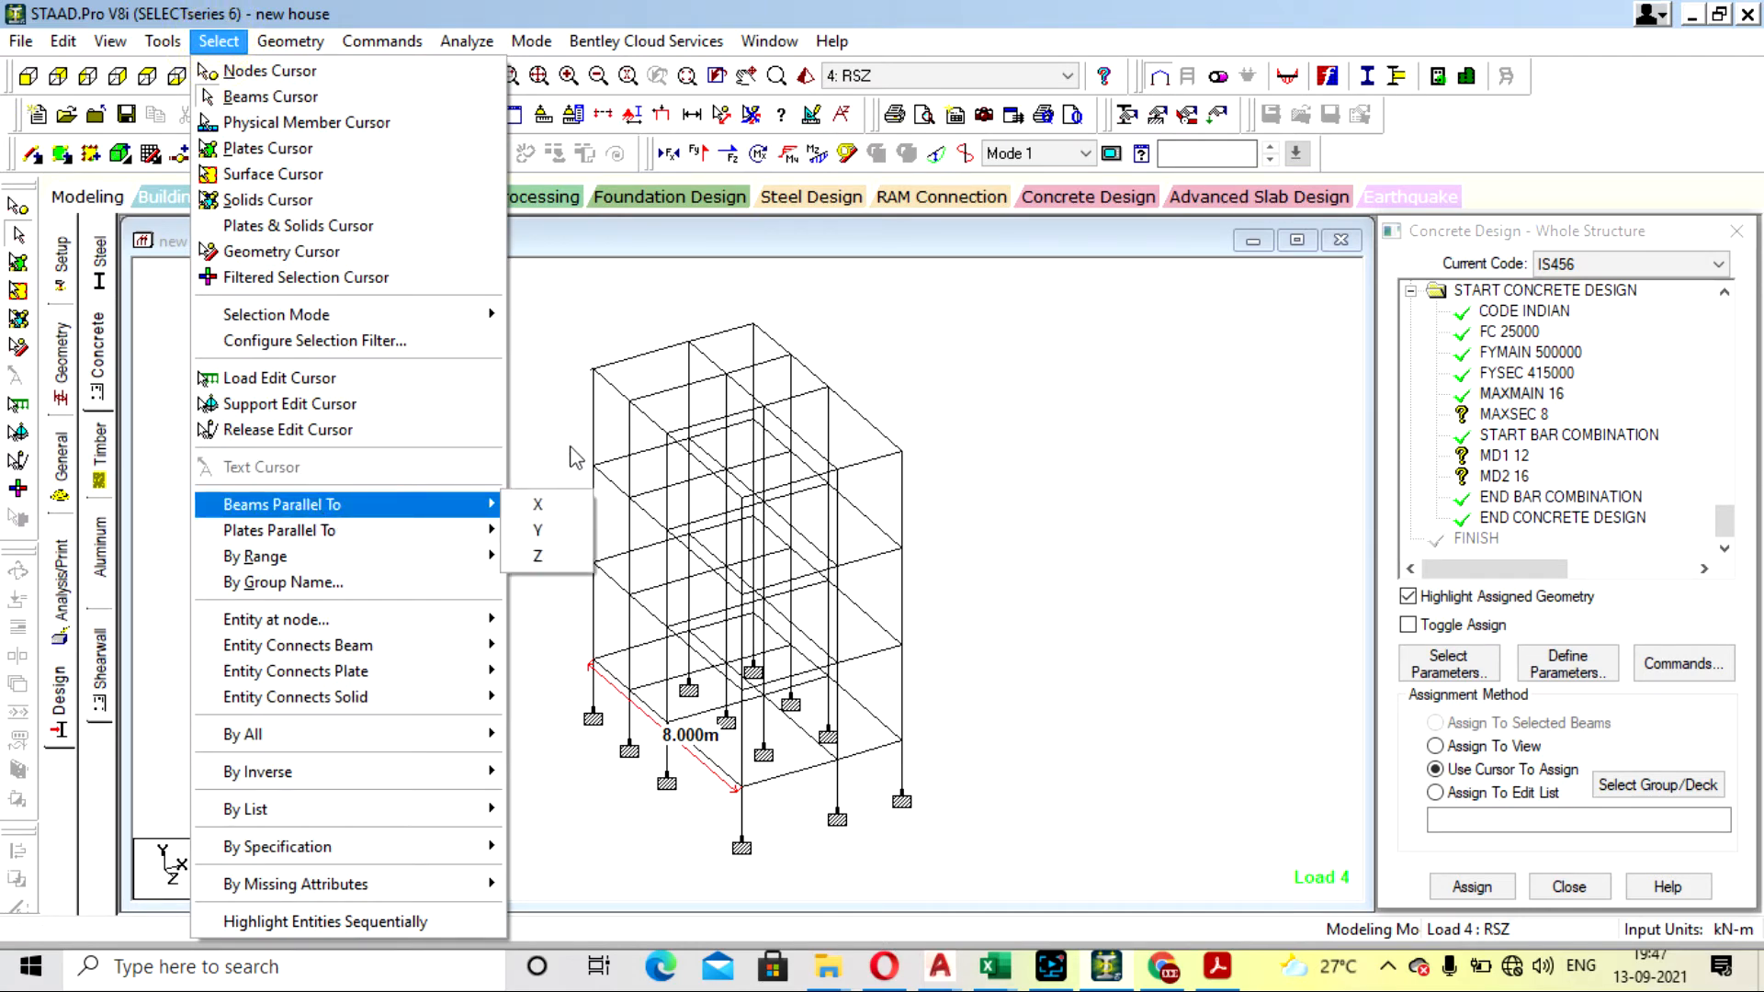
left_click(1176, 457)
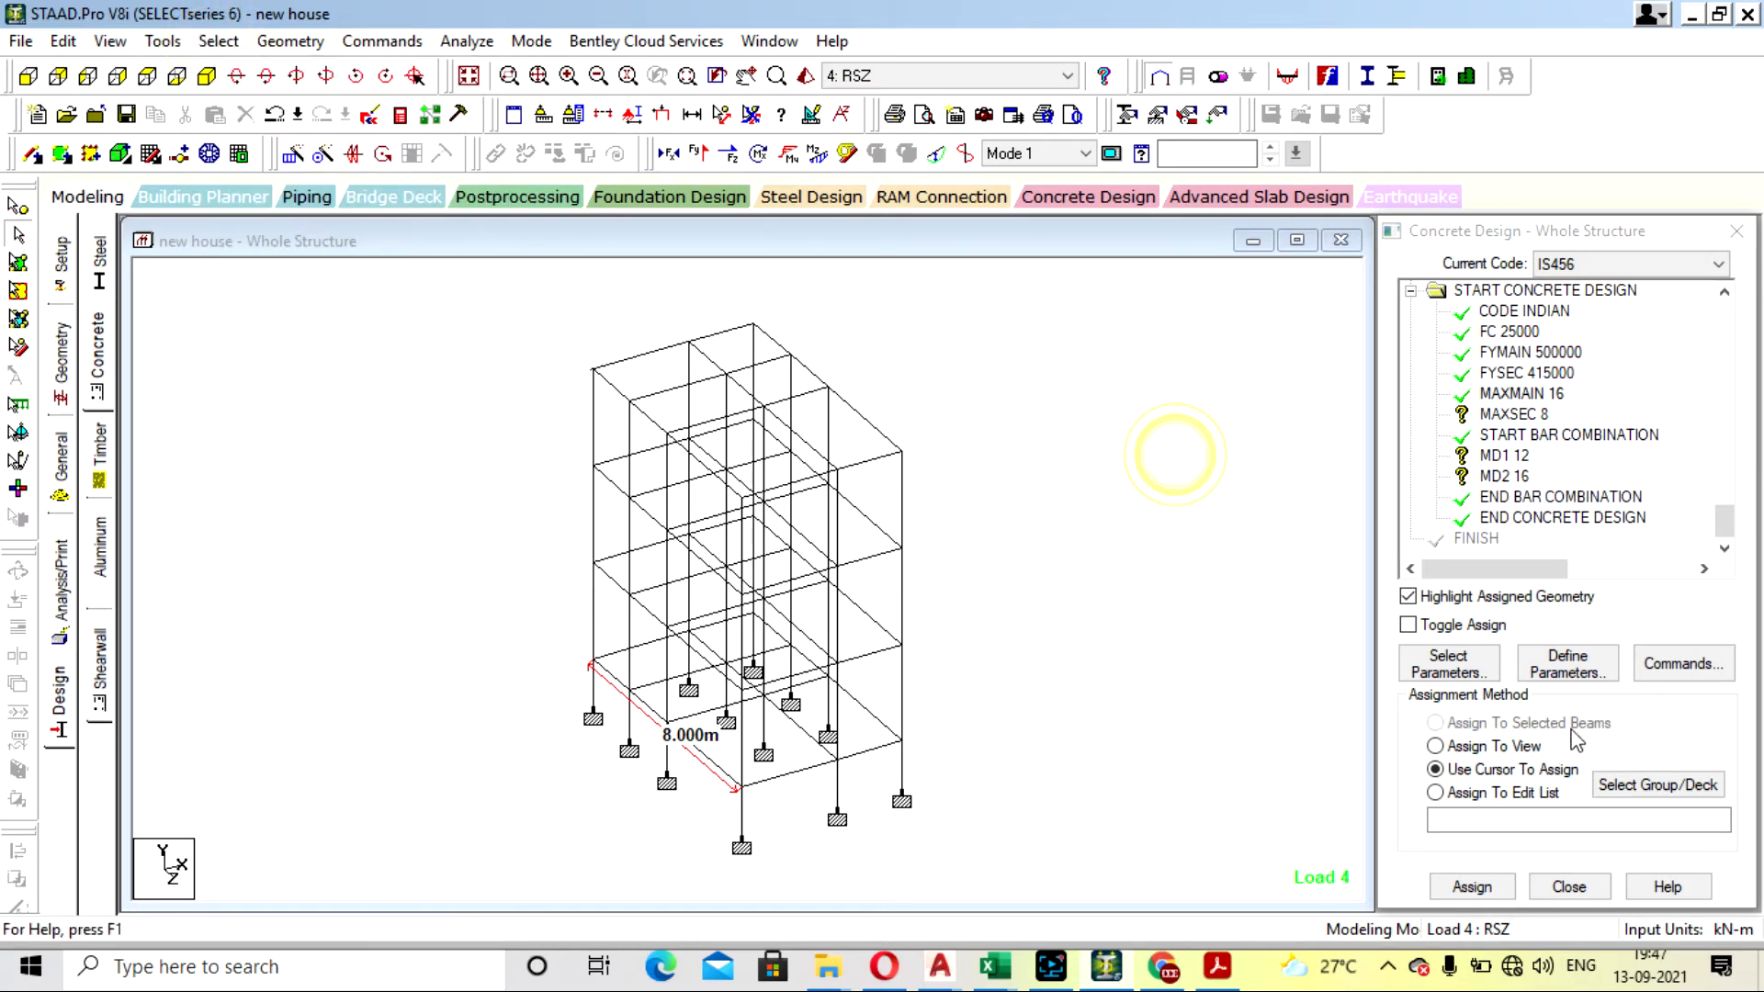
left_click(1514, 459)
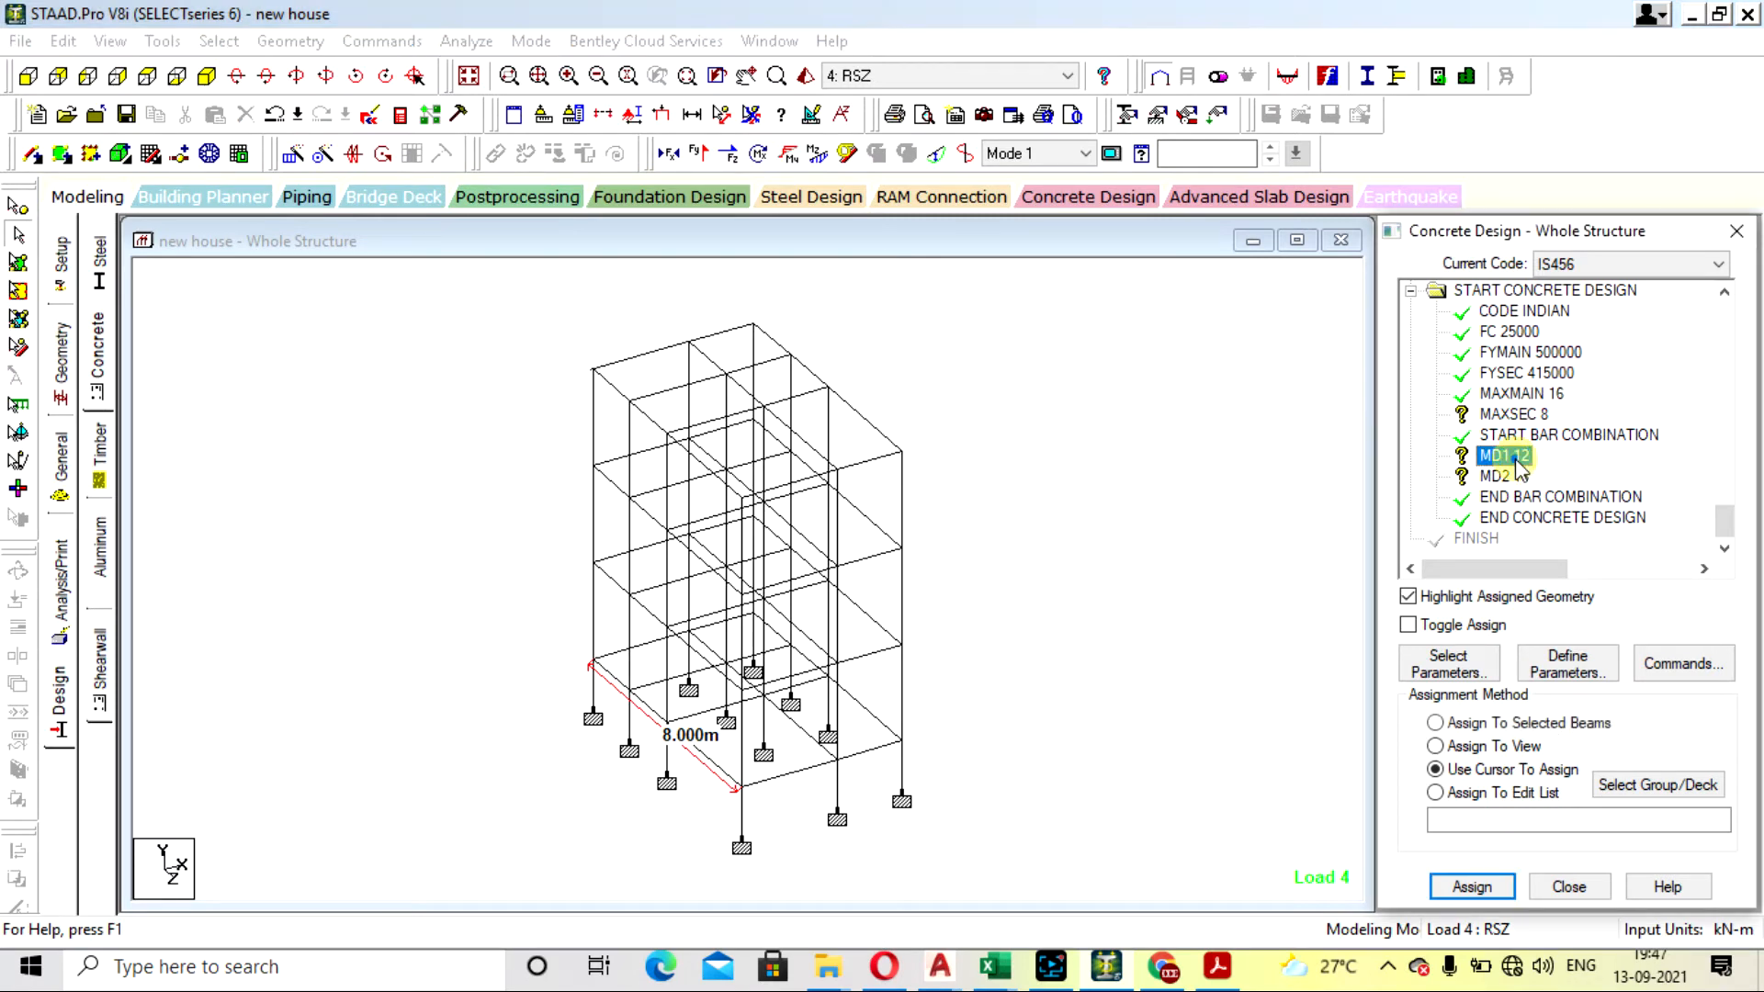
- Assign the MAXSEC 8 parameter to all members in the view
left_click(1523, 414)
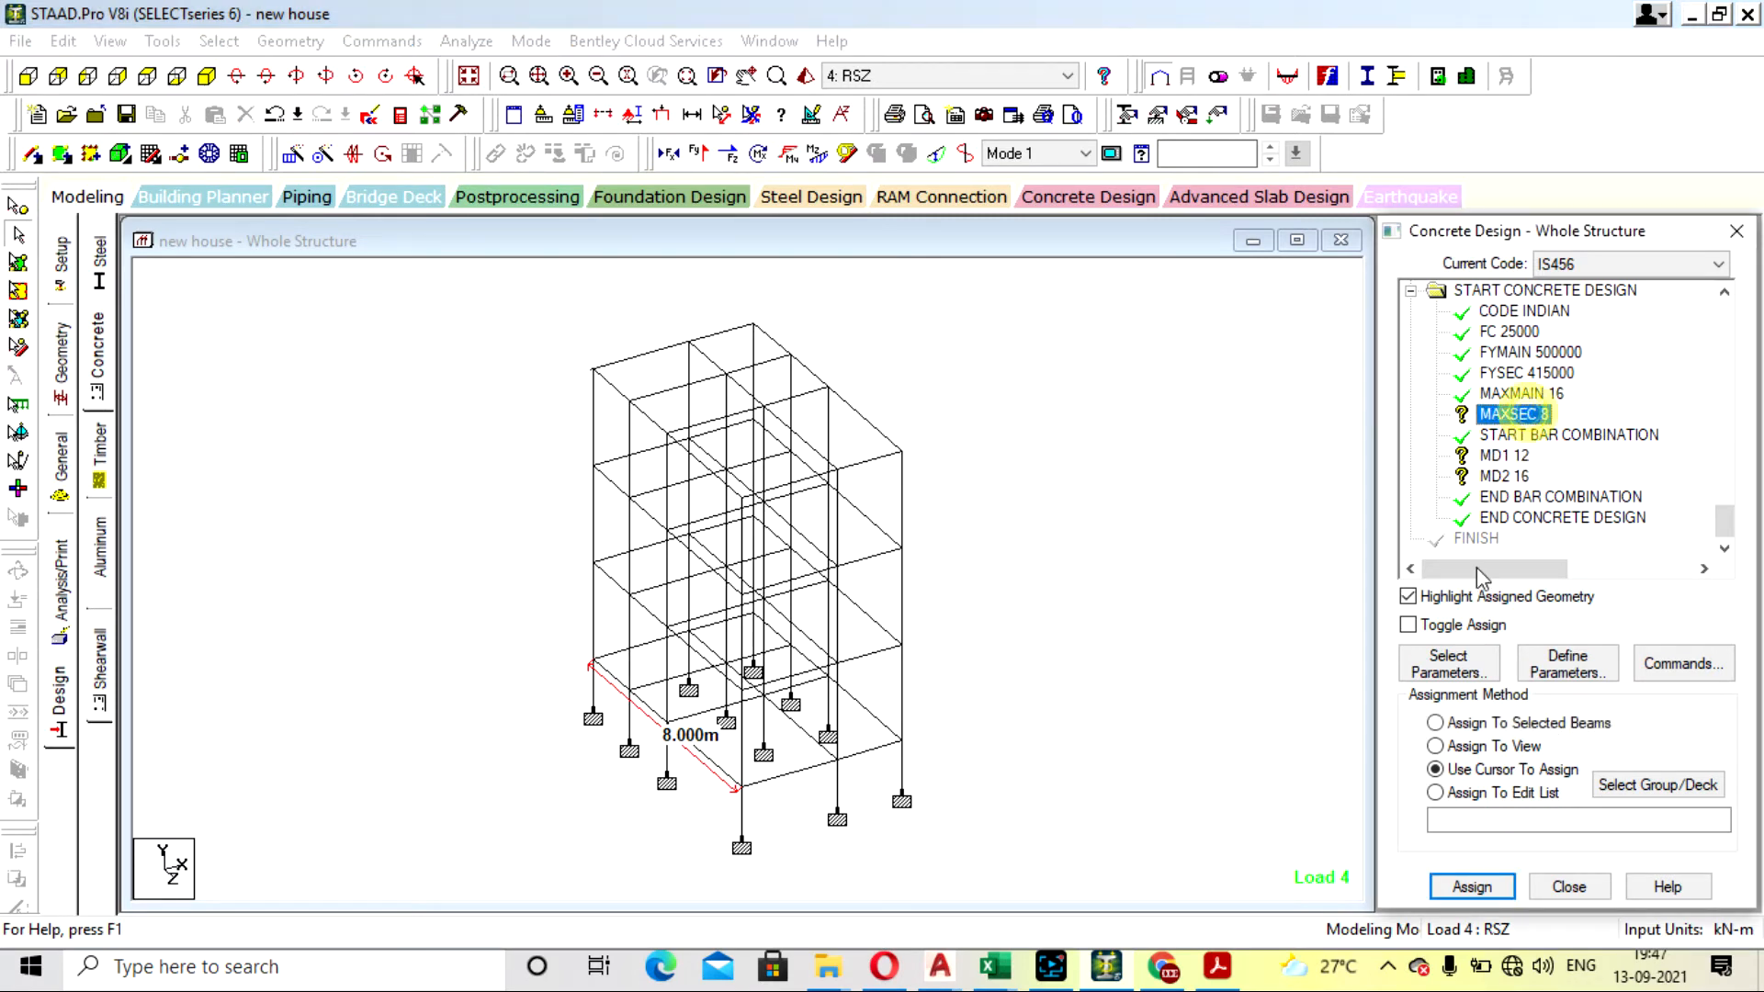
left_click(1496, 746)
left_click(1472, 886)
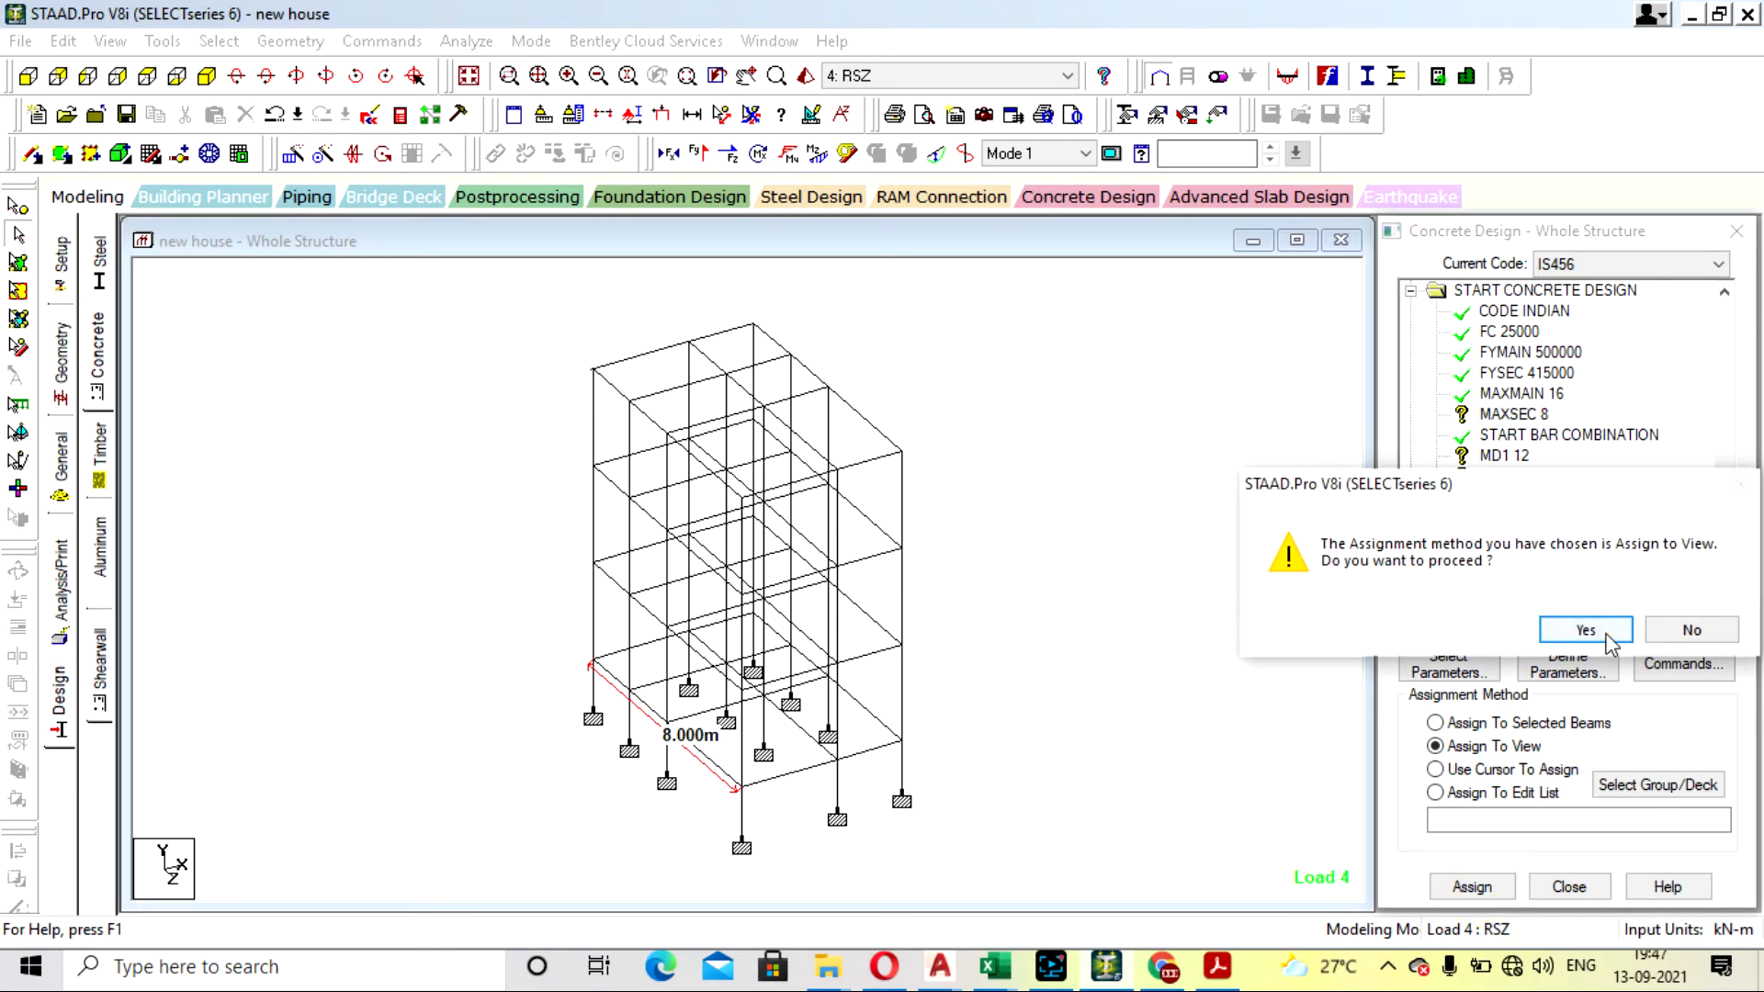
left_click(1619, 643)
- Assign the MD1 12 bar combination parameter to all members in the view
left_click(1504, 457)
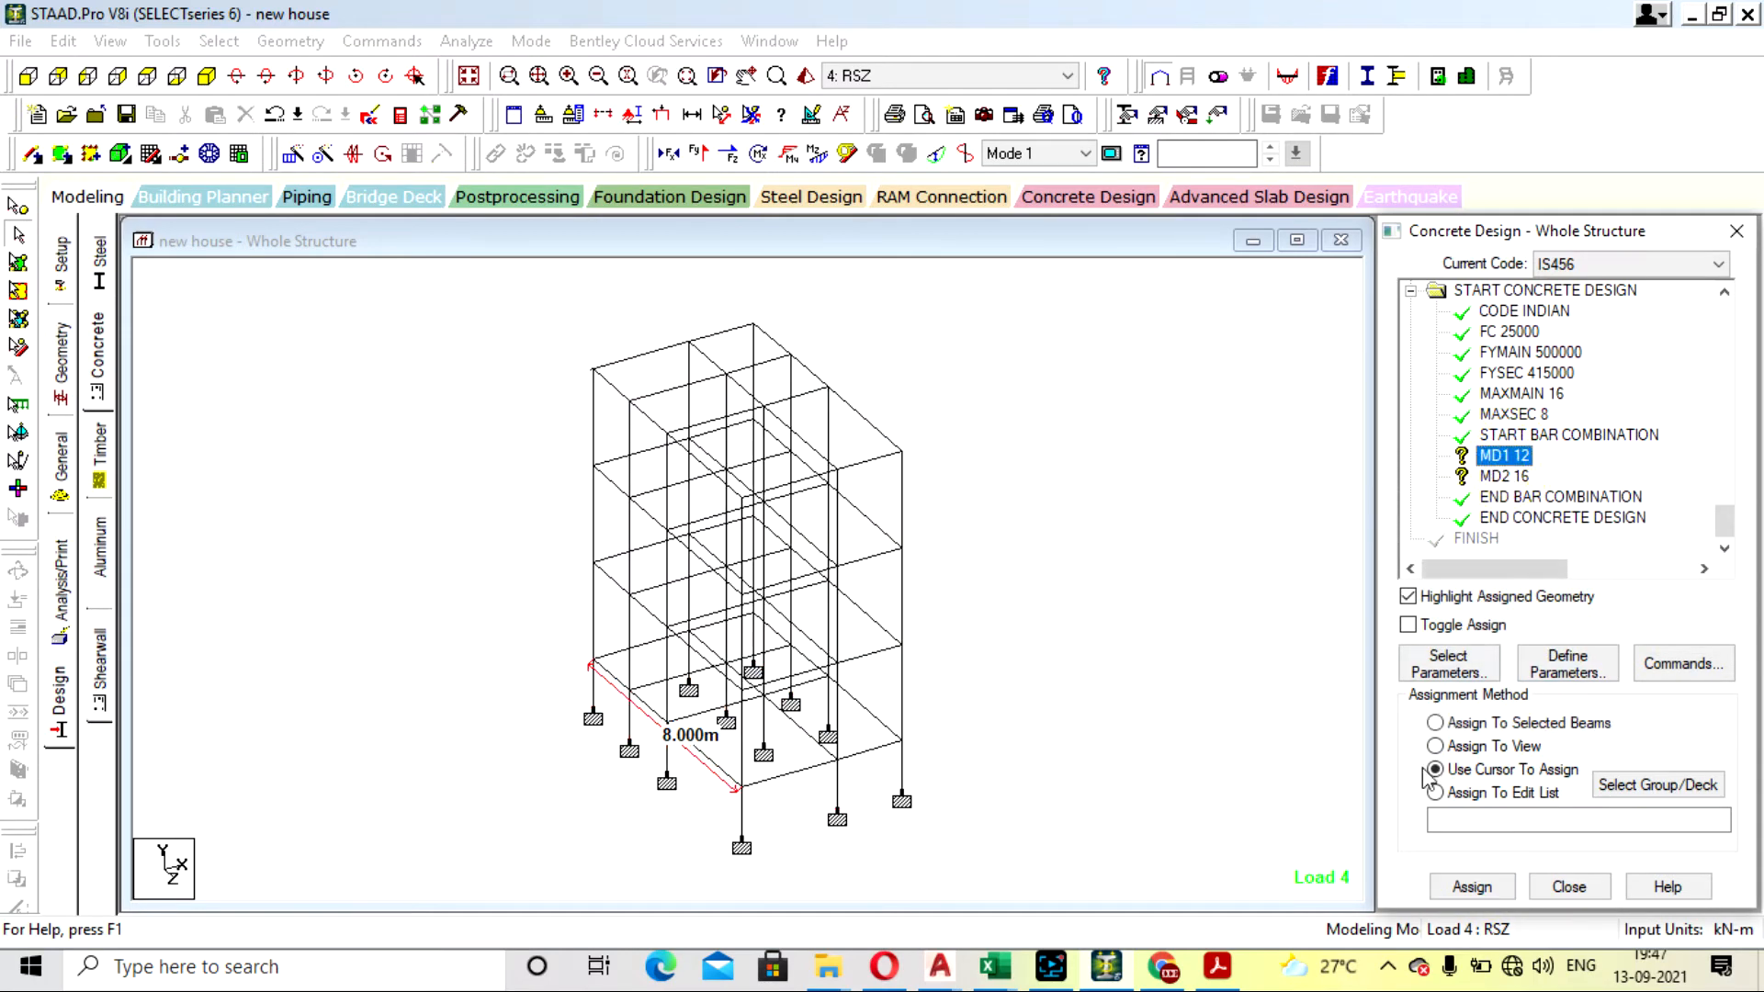
left_click(1497, 746)
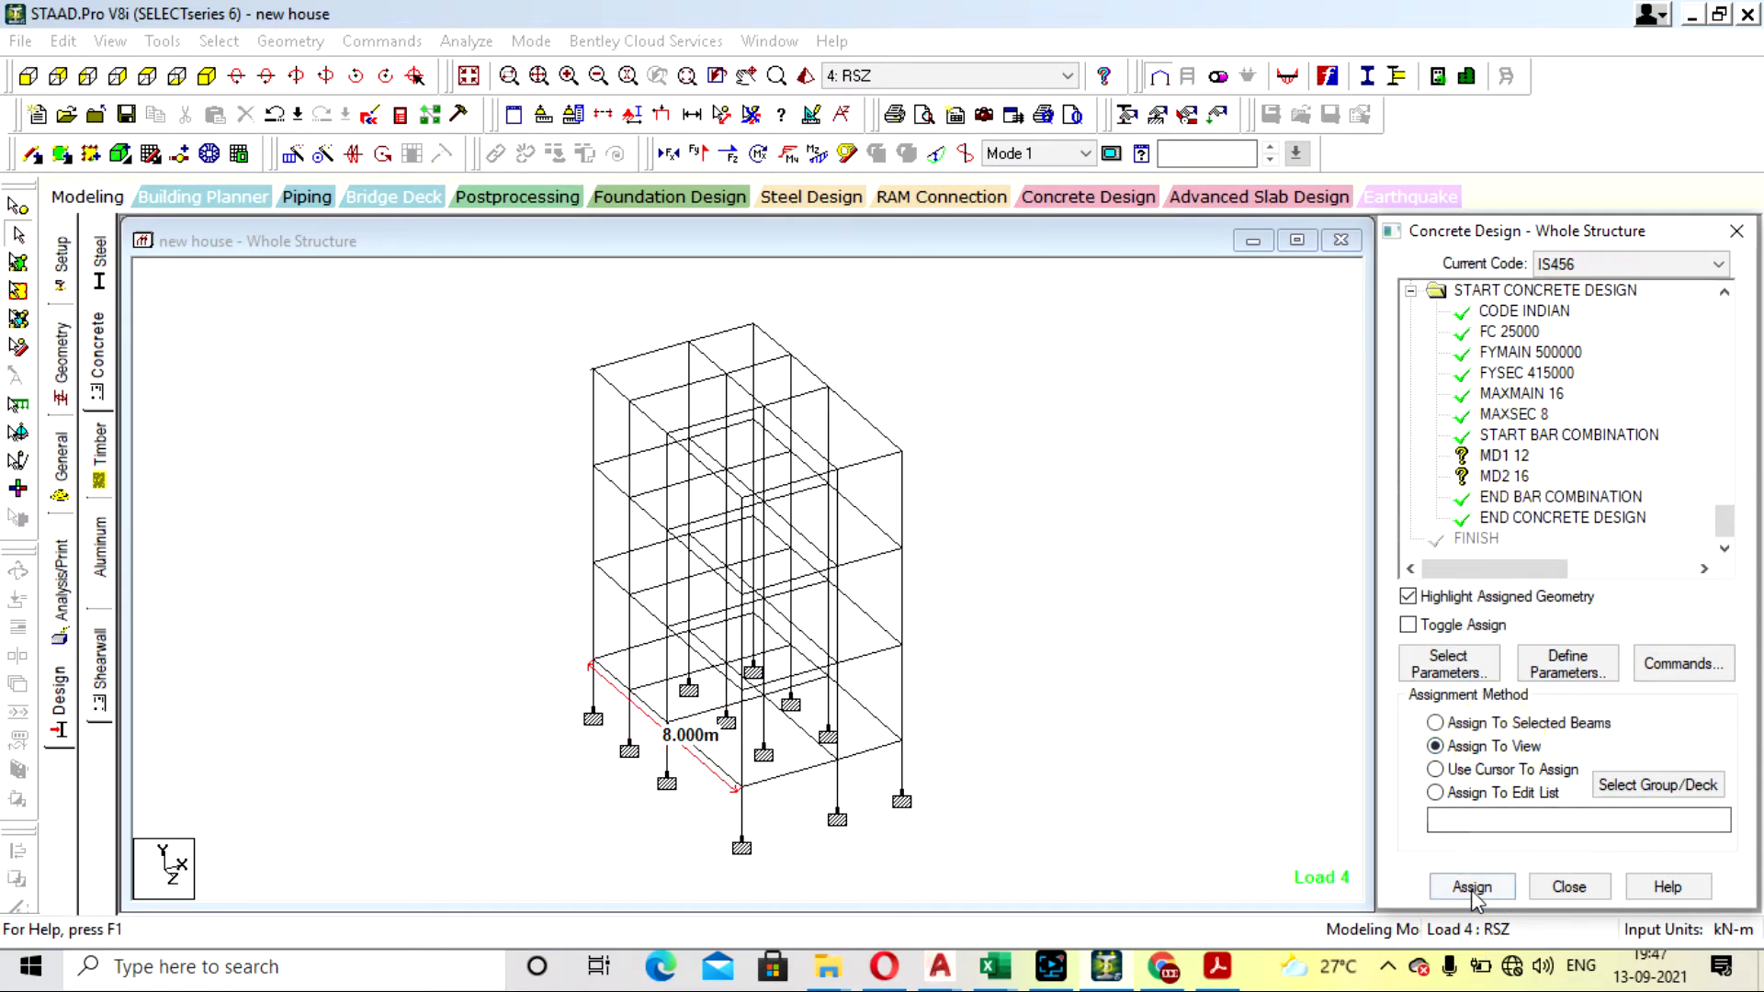
left_click(1472, 886)
left_click(1573, 631)
- Assign the MD2 16 bar combination parameter to all members in the view and clear the member selection
left_click(1504, 476)
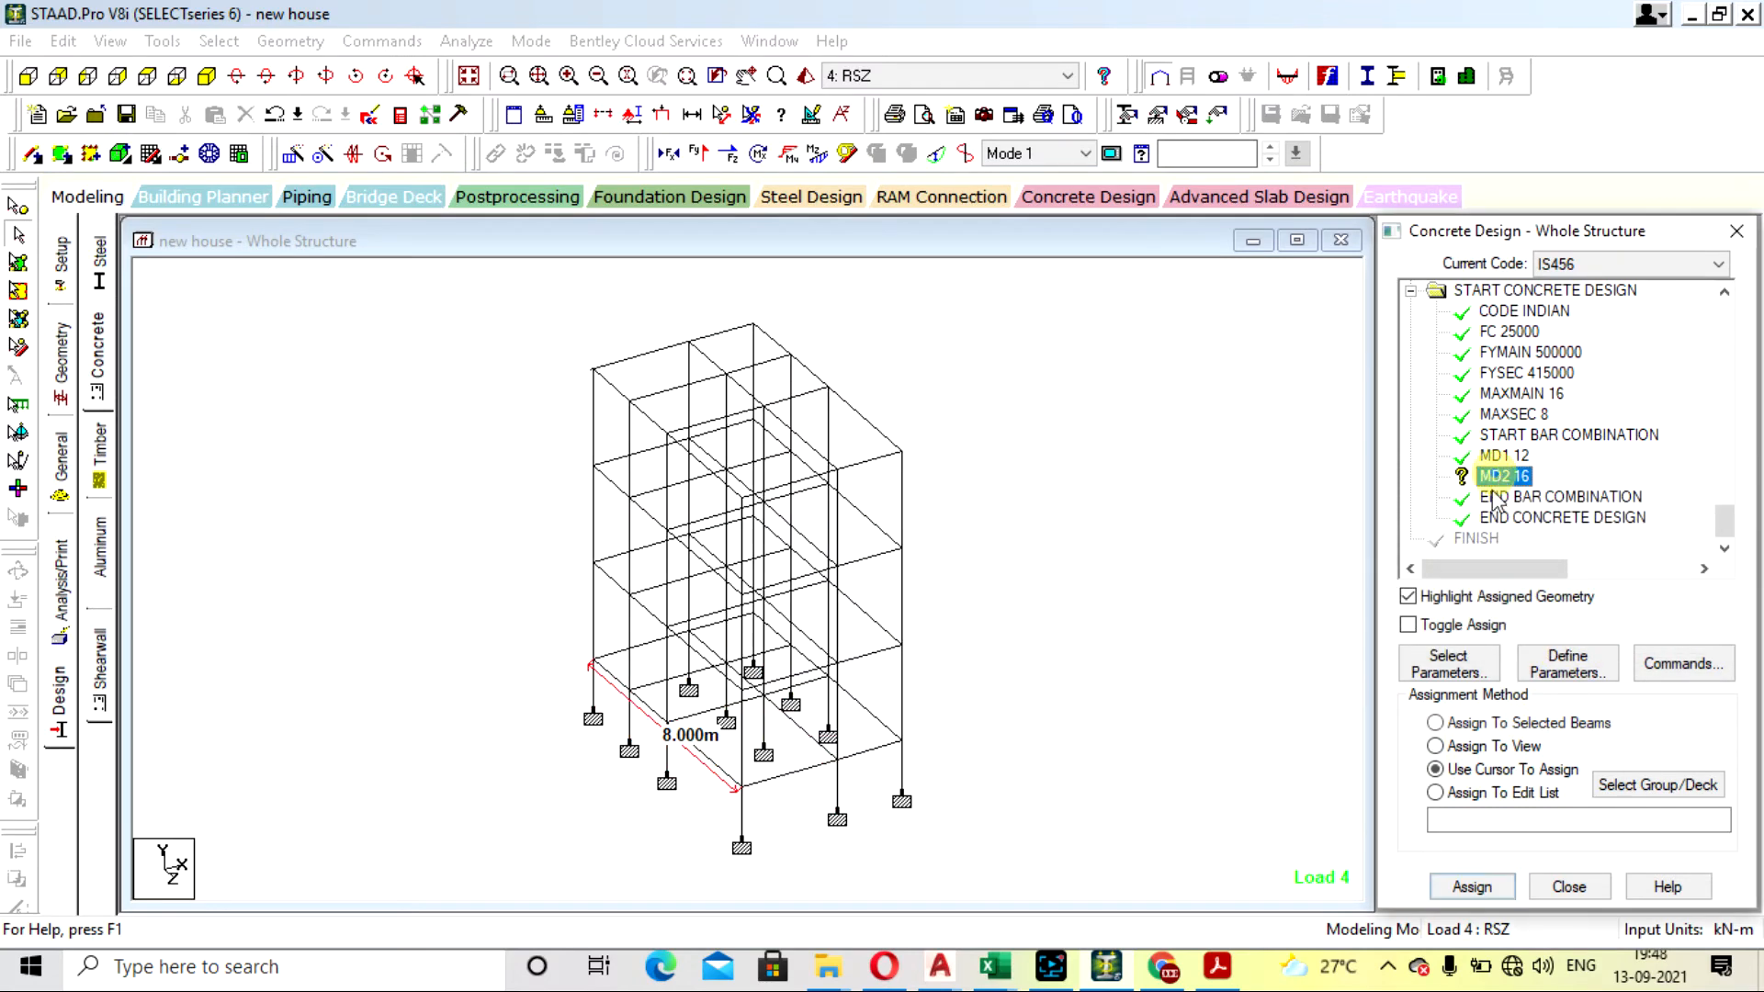
left_click(1479, 746)
left_click(1472, 886)
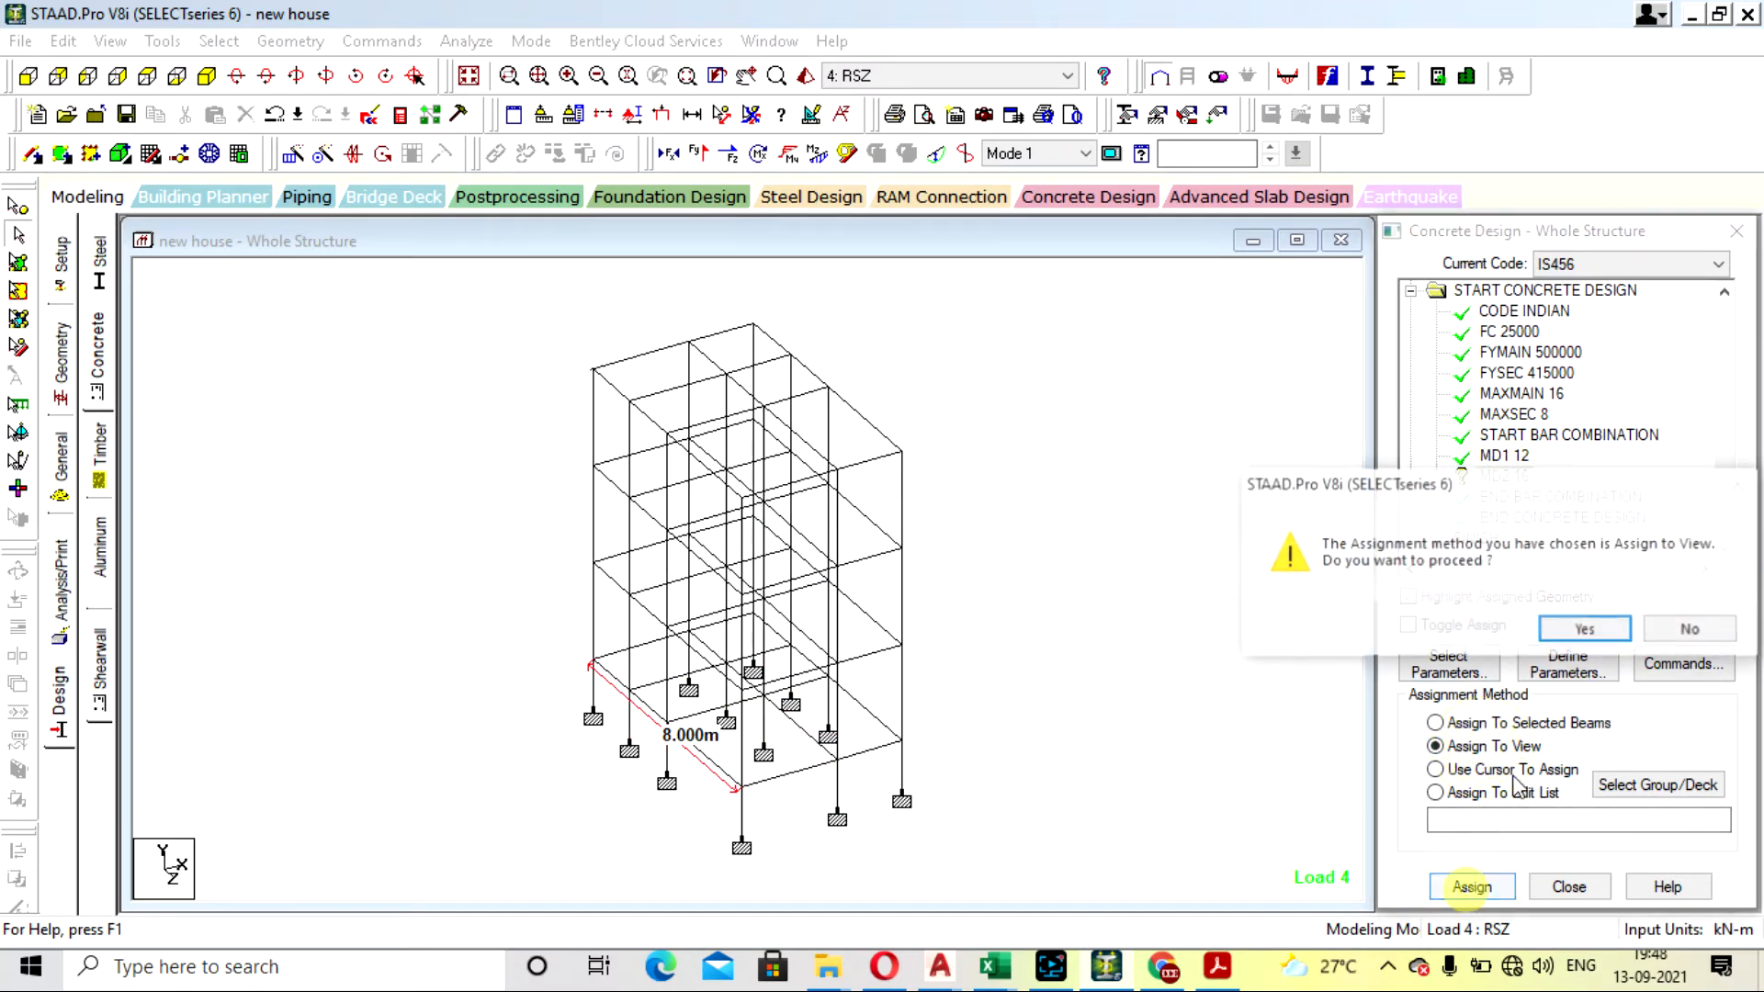
left_click(1573, 630)
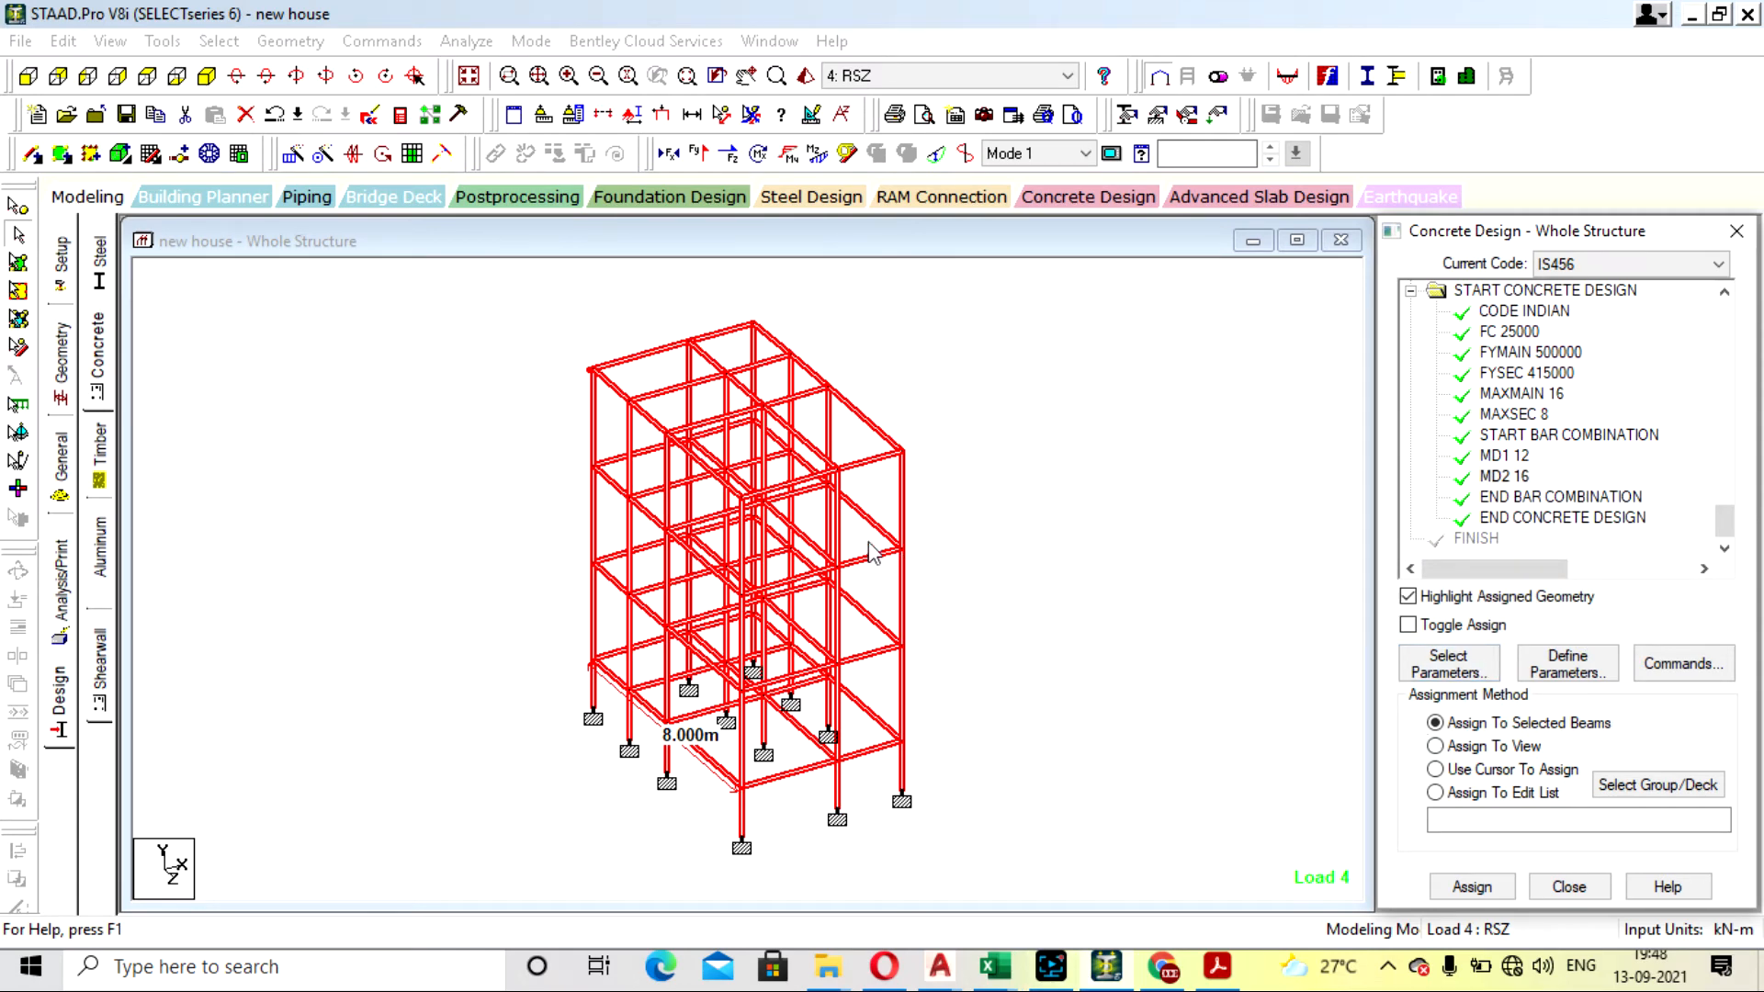
left_click(1051, 524)
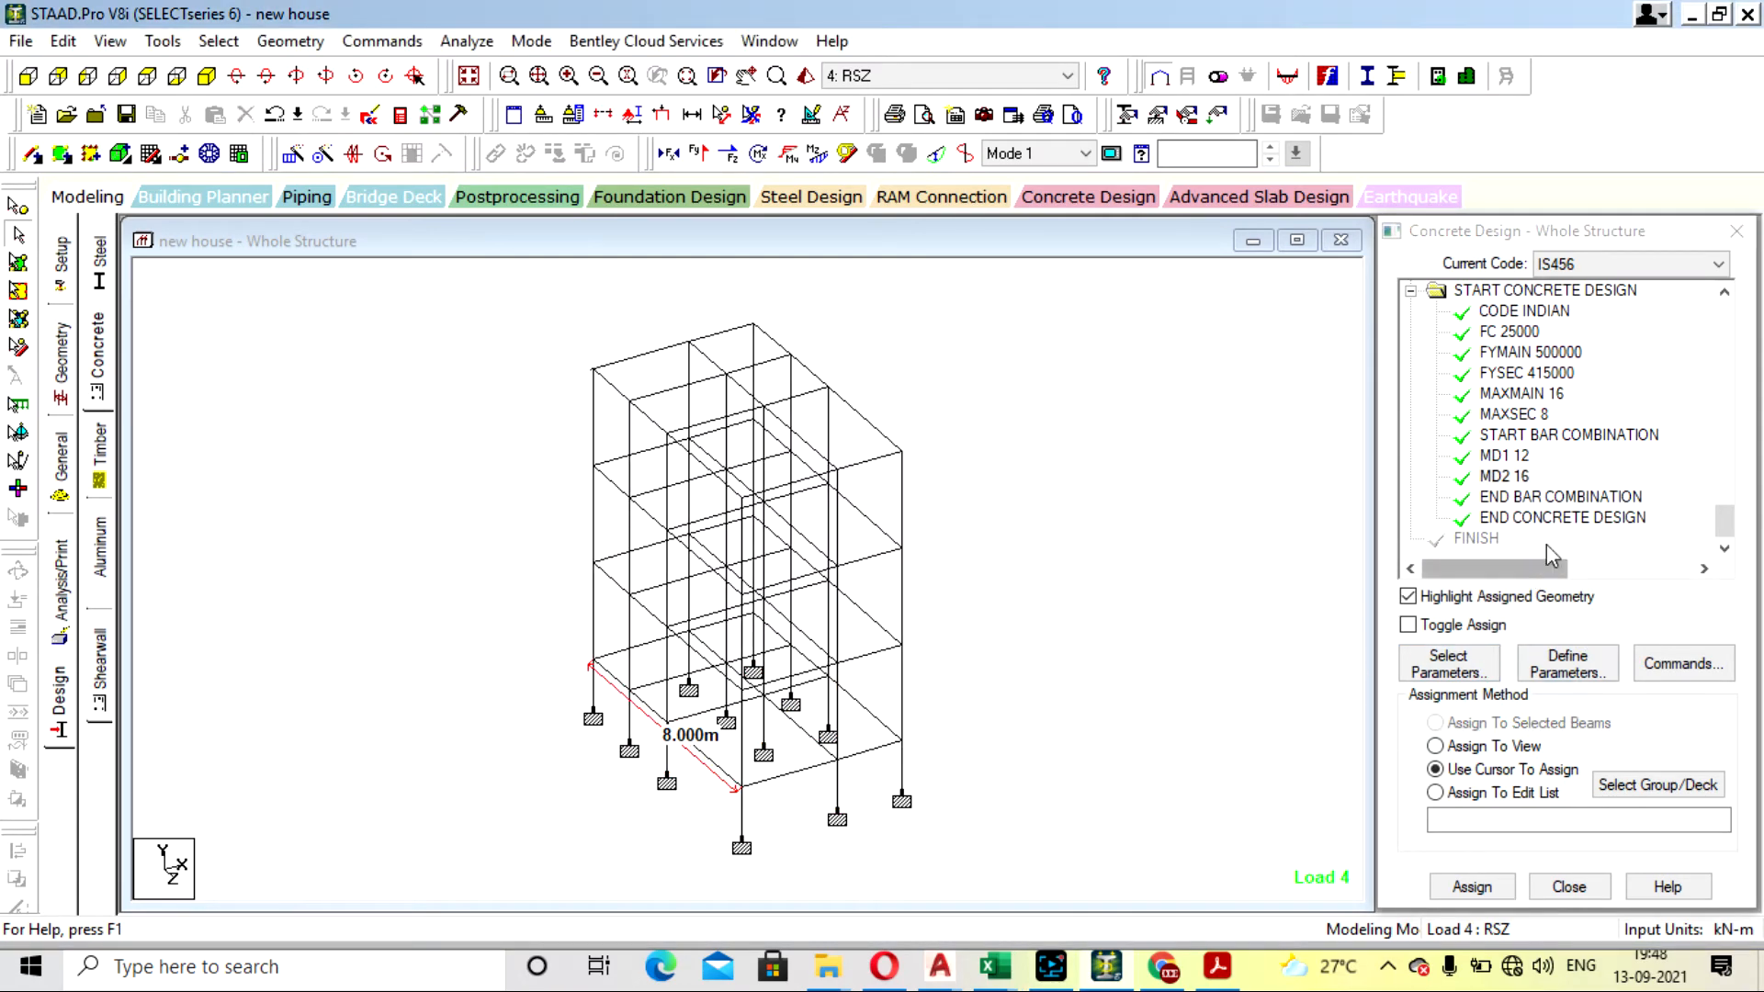
left_click(1168, 537)
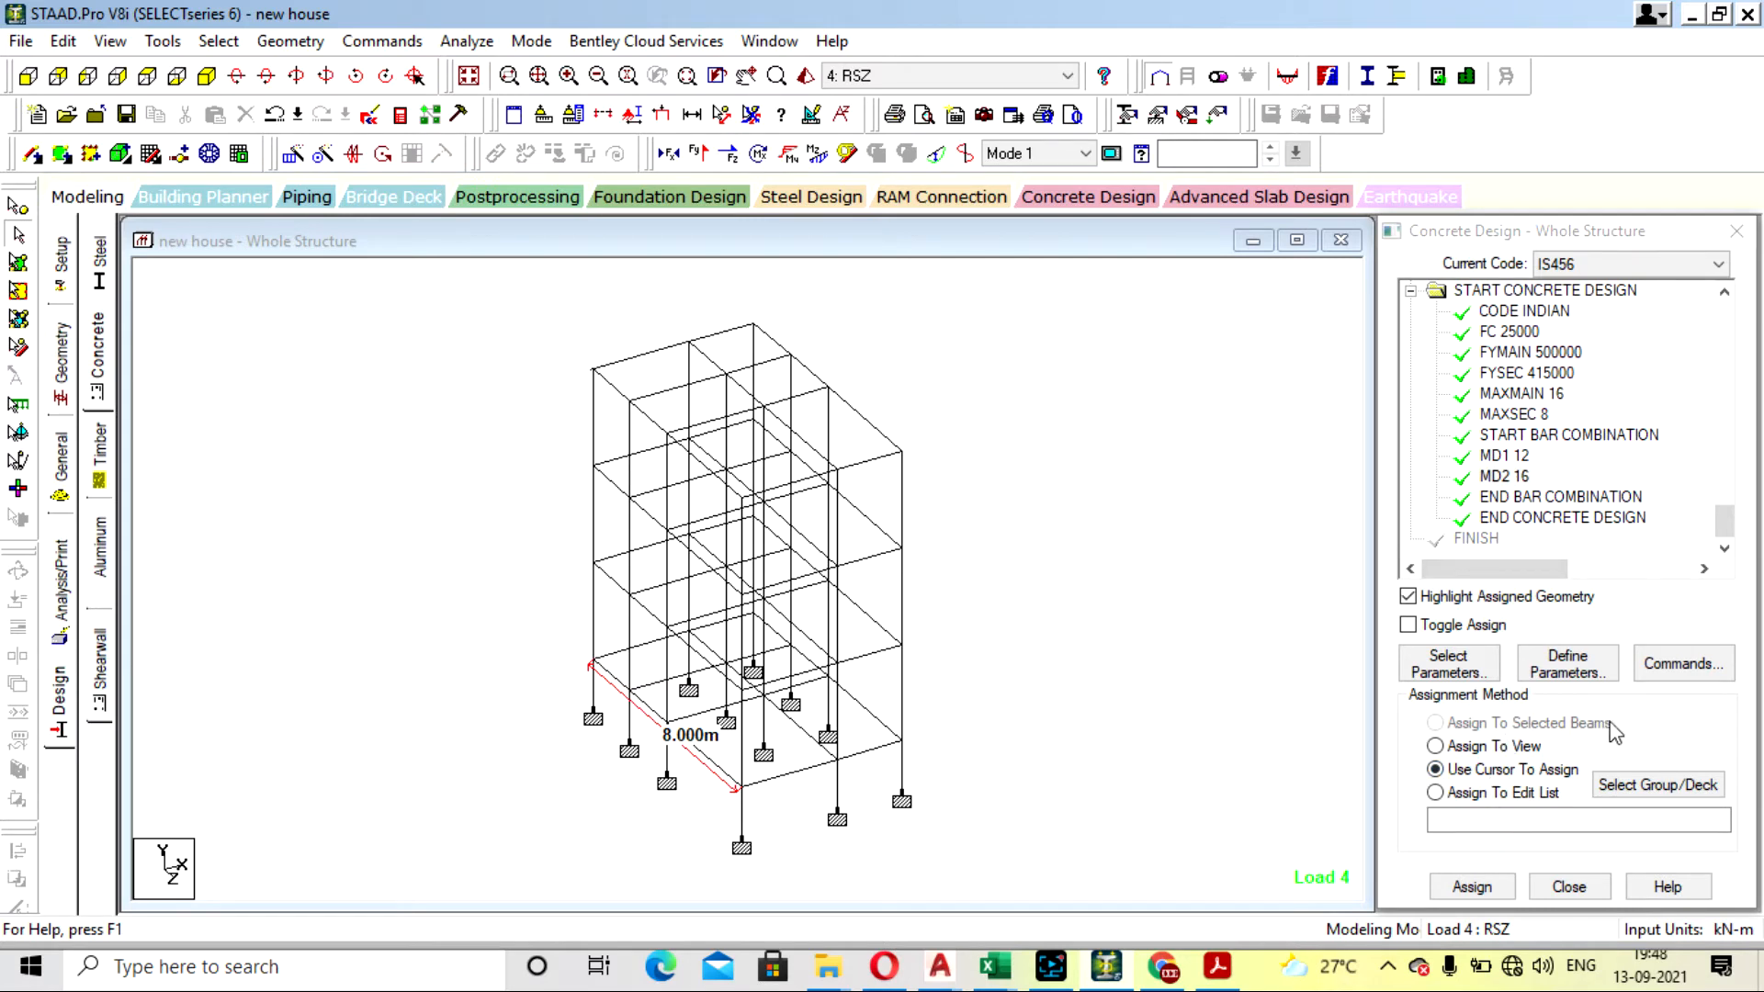
- Add the DESIGN BEAM and DESIGN COLUMN commands to the concrete design
left_click(1658, 675)
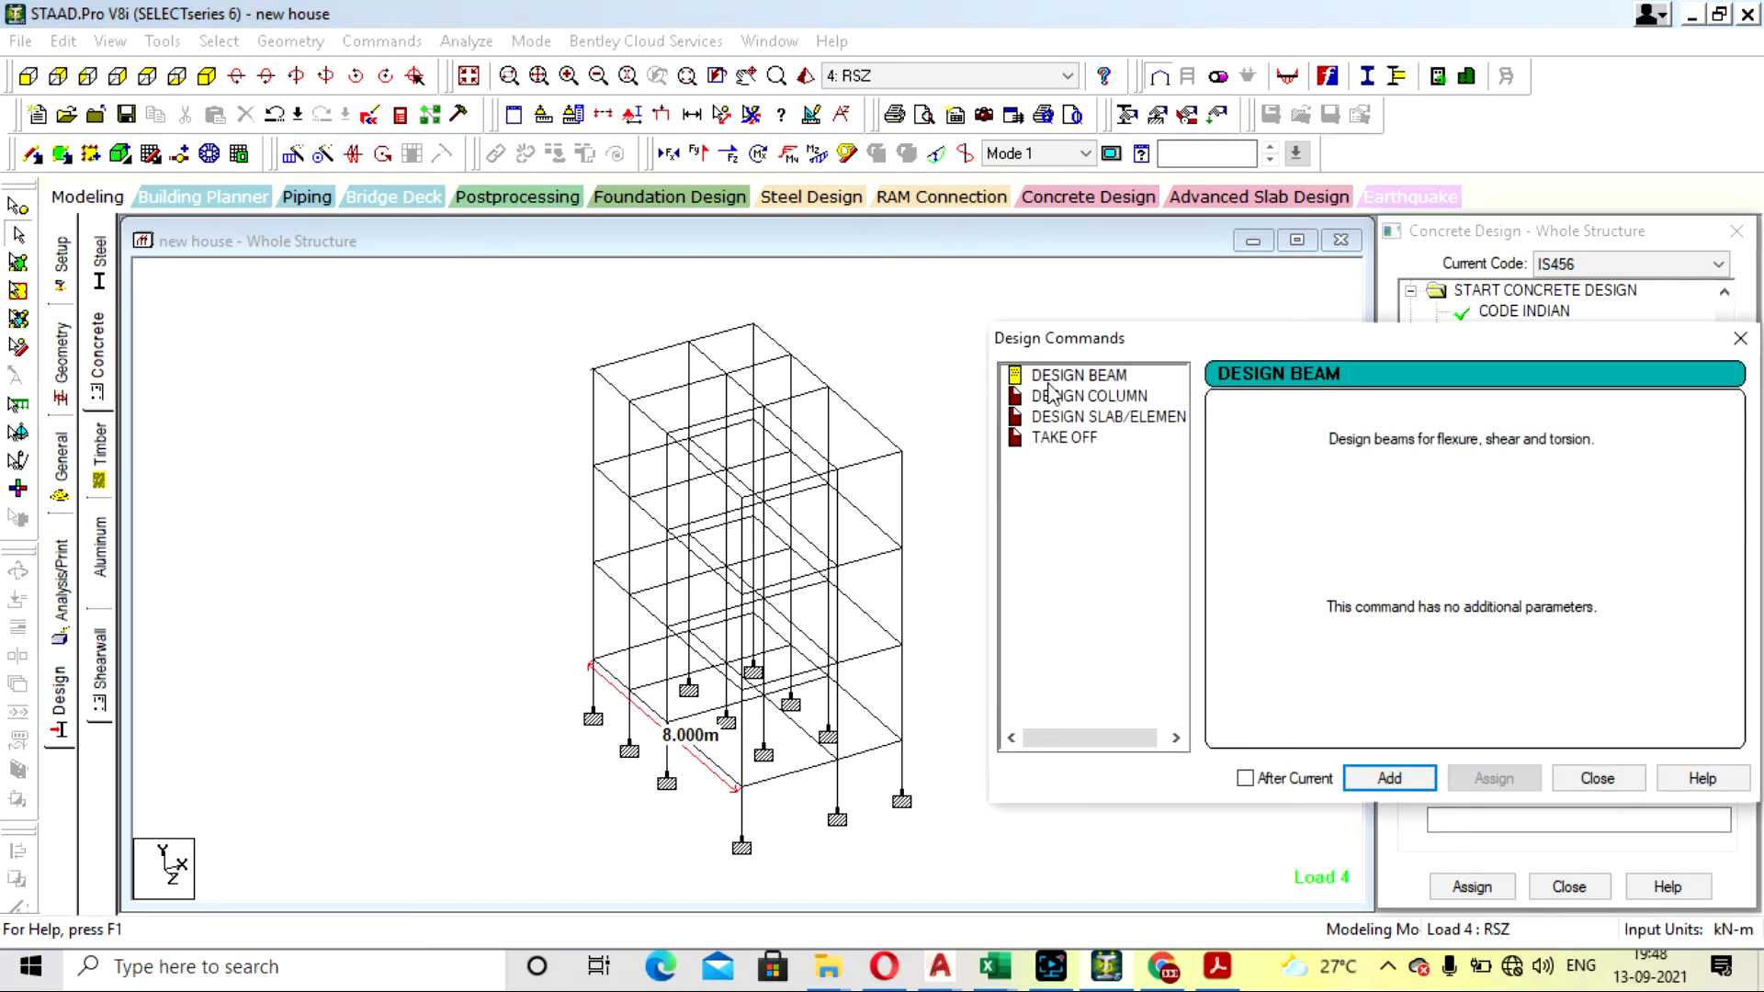
left_click(1052, 378)
left_click(1378, 777)
left_click(1084, 377)
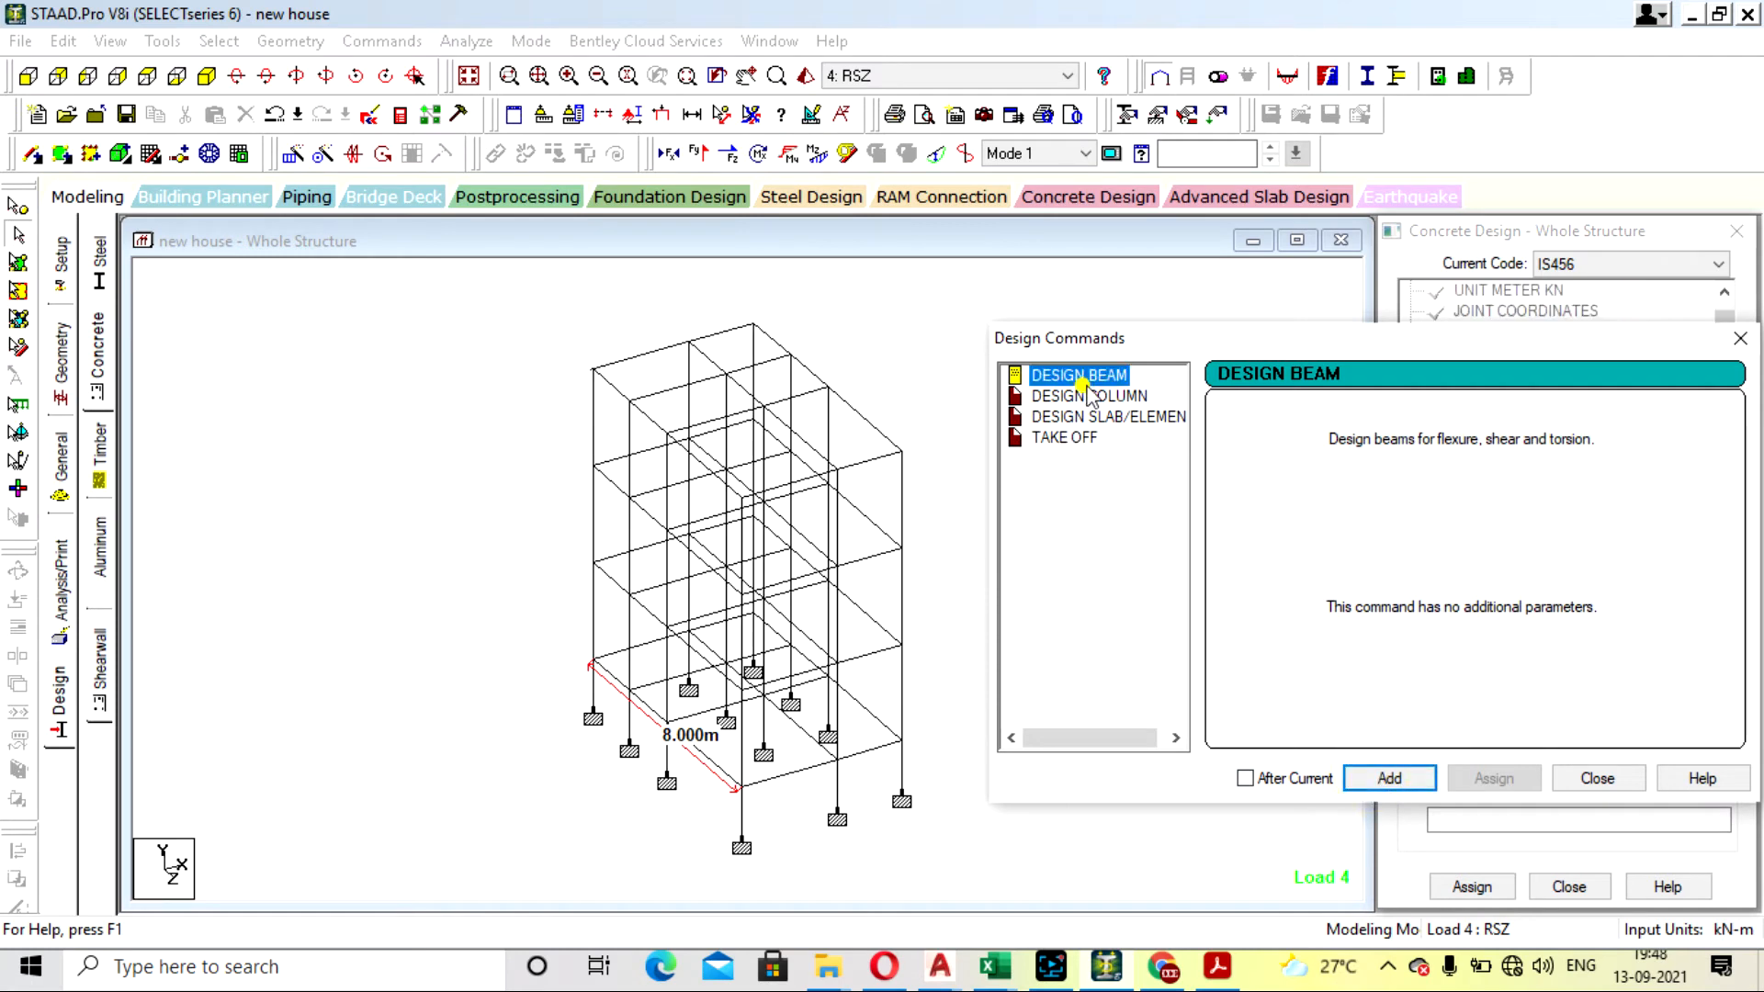
left_click(1089, 395)
left_click(1387, 777)
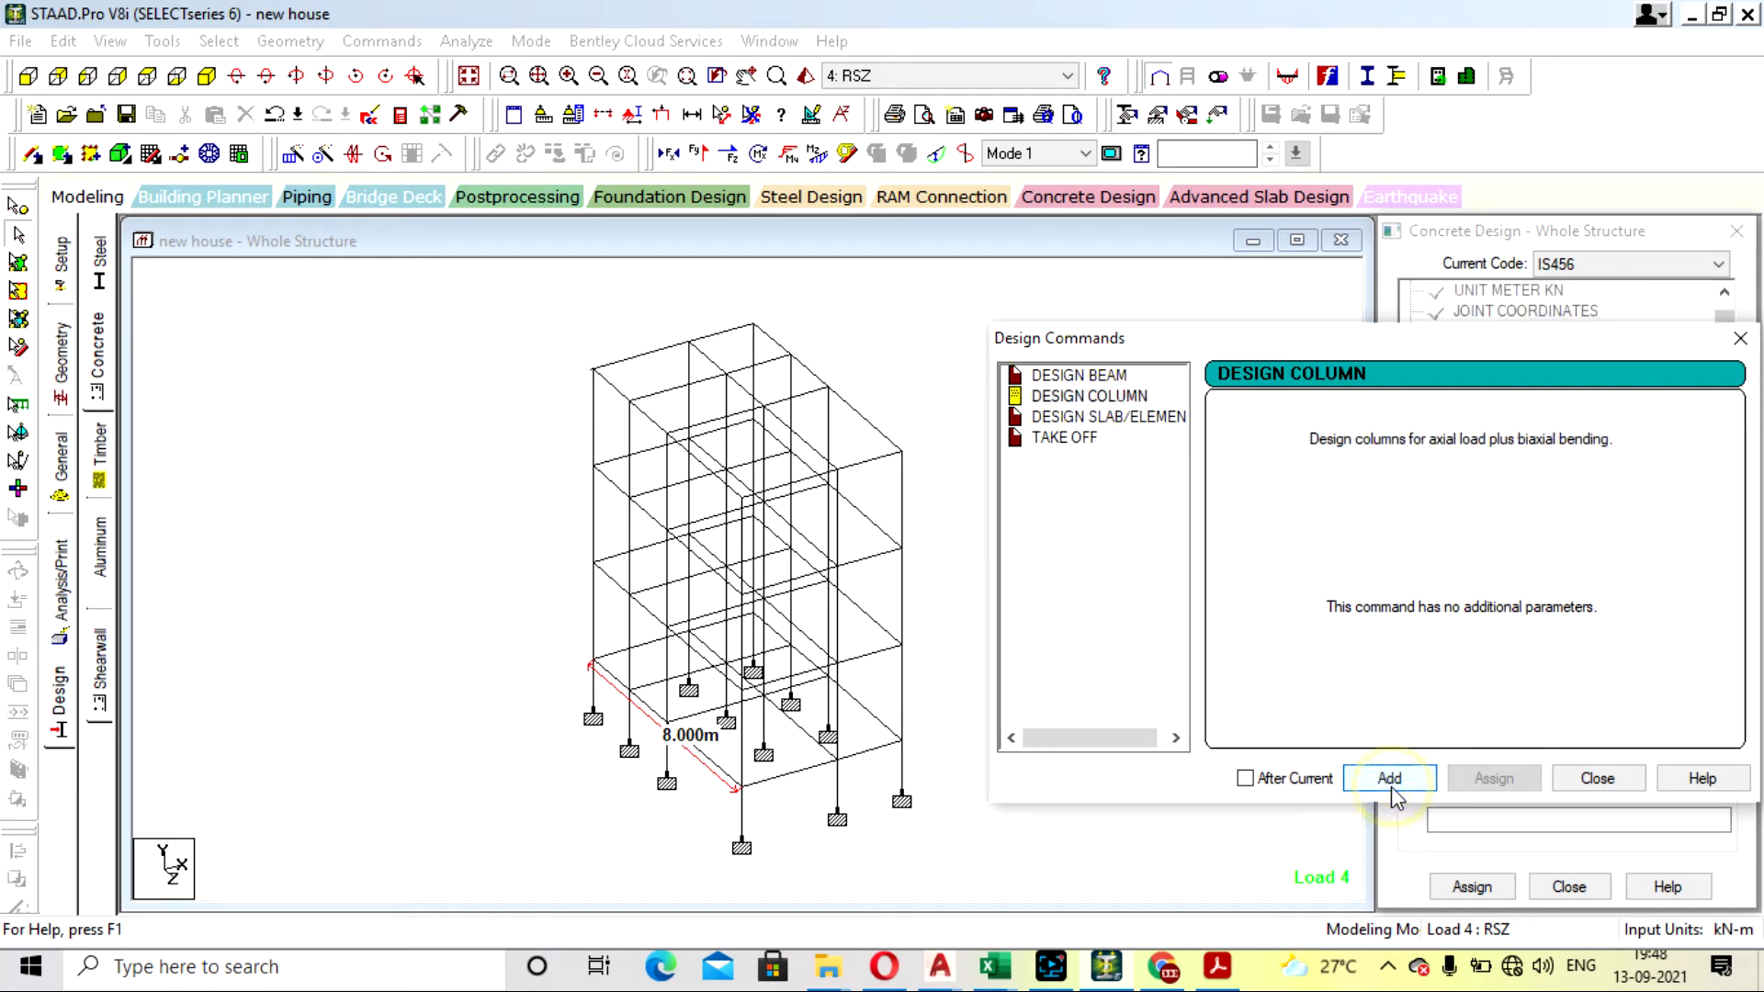
- Add the DESIGN SLAB/ELEMENT and TAKE OFF commands and close the design commands
left_click(1101, 421)
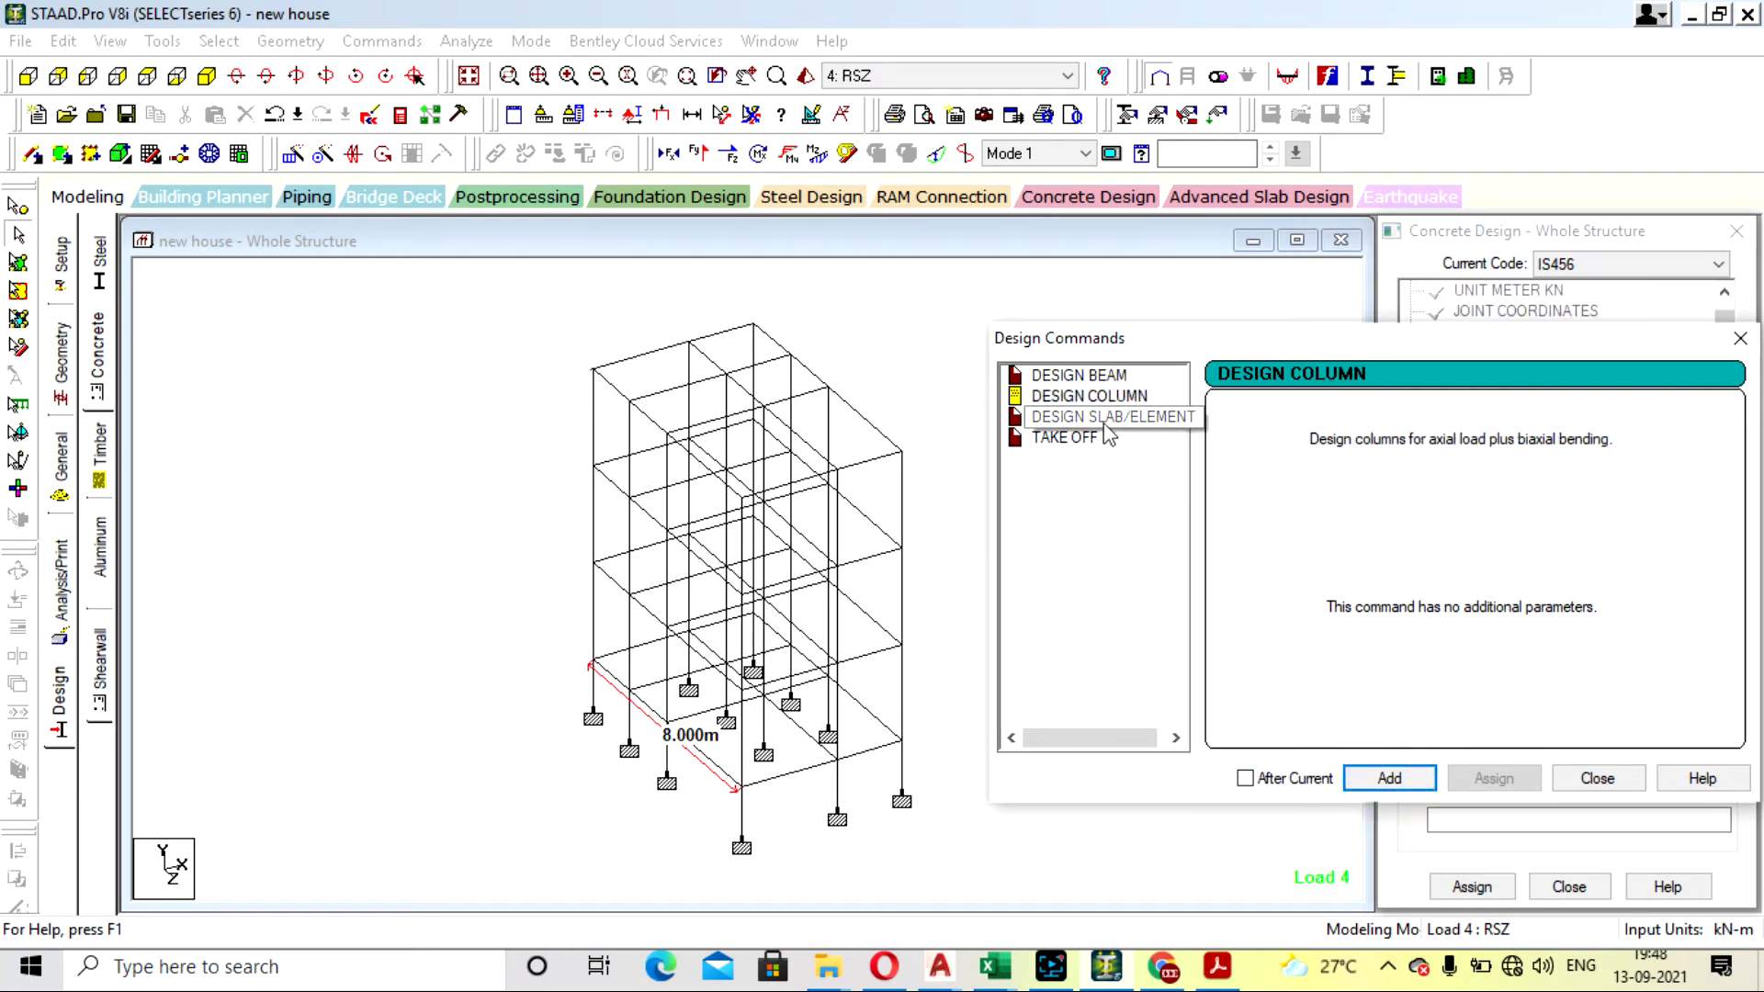
left_click(1389, 778)
left_click(1064, 437)
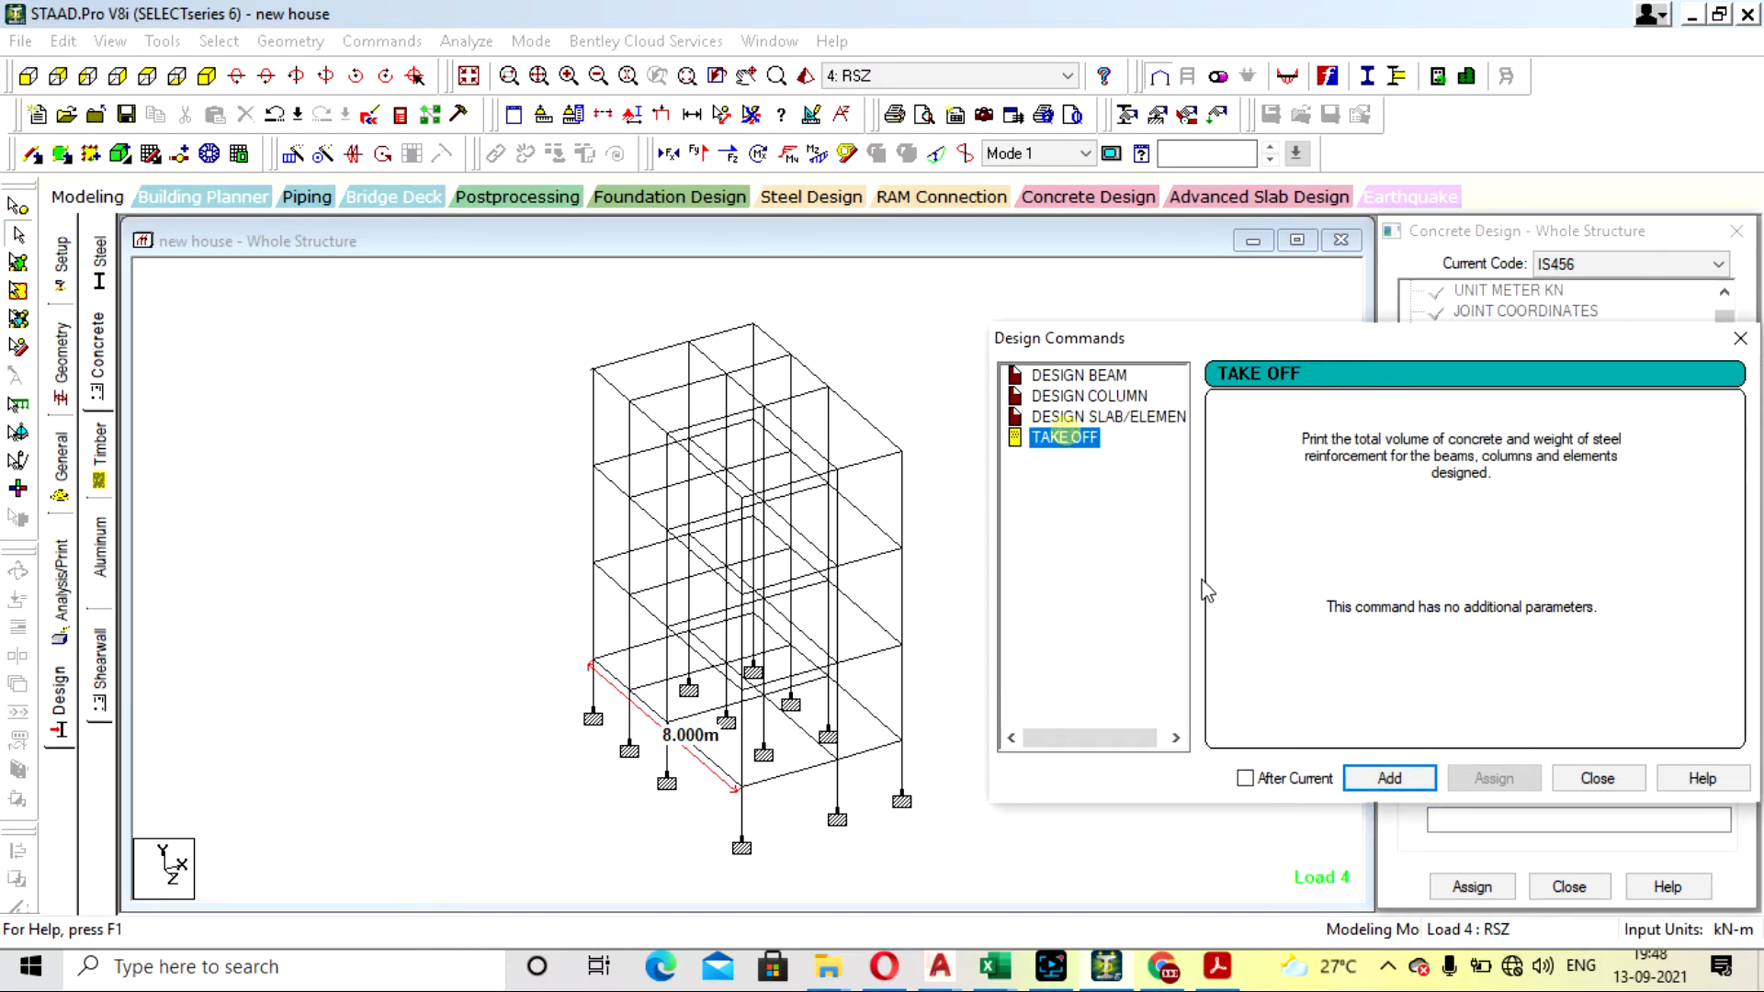
left_click(1389, 778)
left_click(1597, 779)
- Delete the DESIGN ELEMENT command from the concrete design command list
scroll(1728, 459, "down", 7)
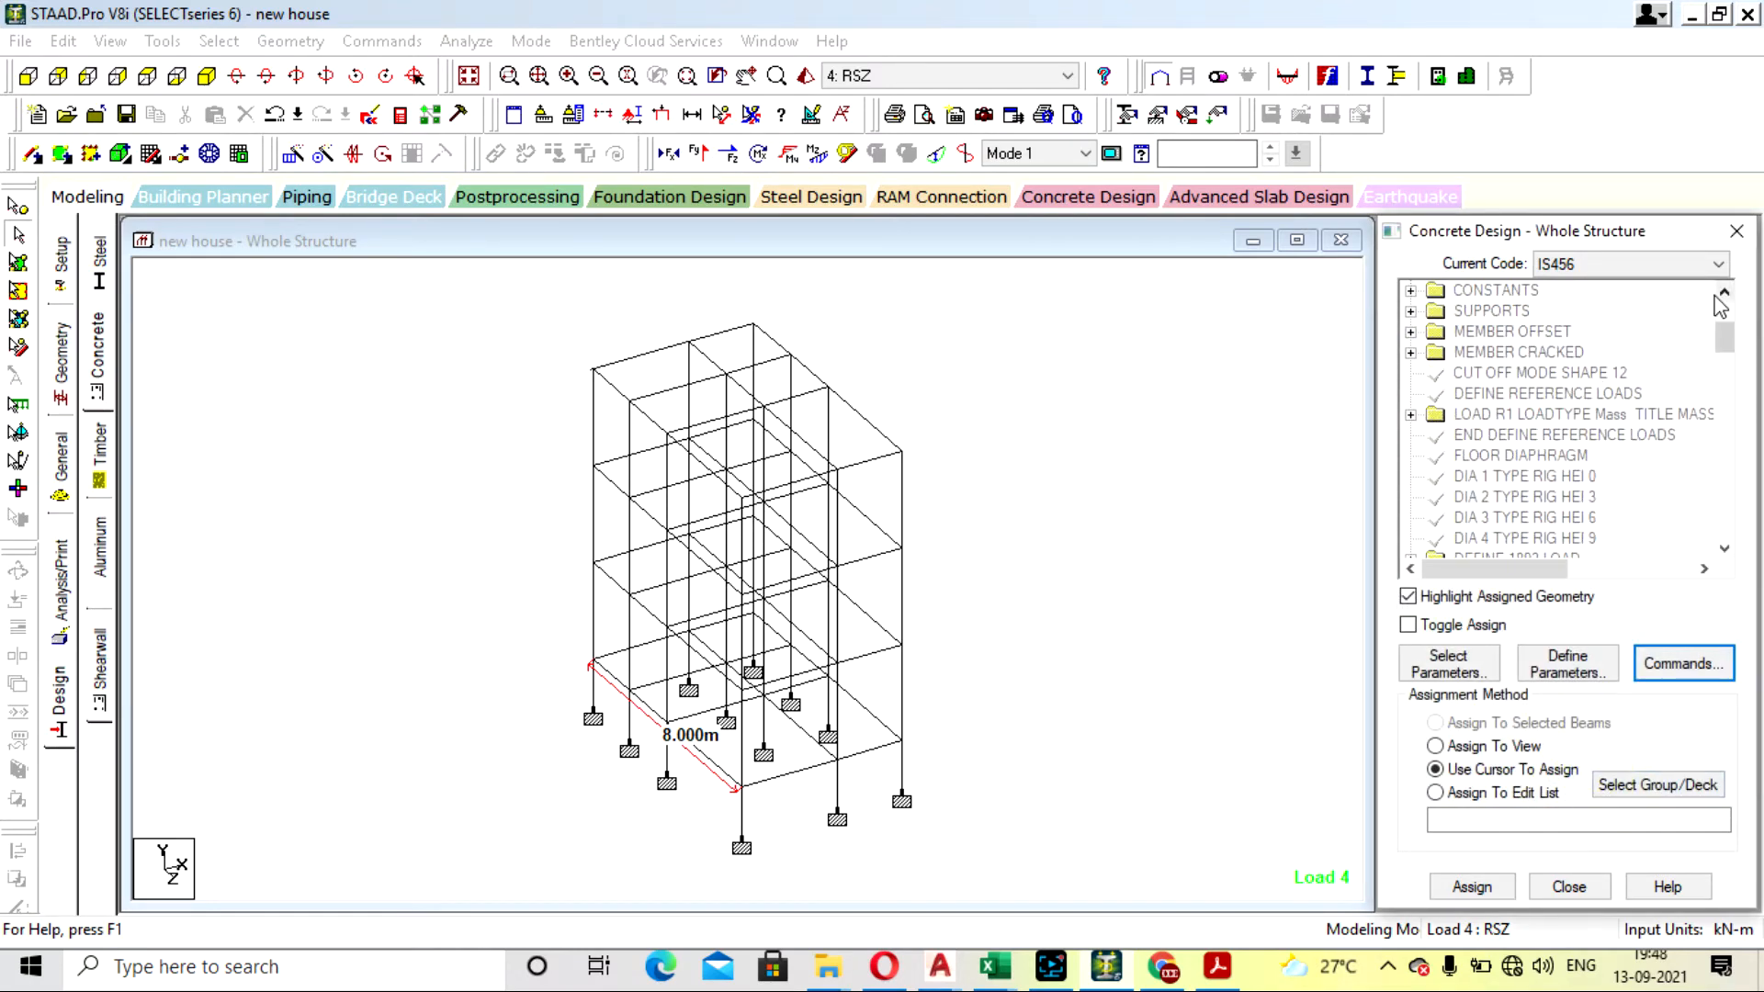
scroll(1749, 493, "down", 5)
left_click(1526, 415)
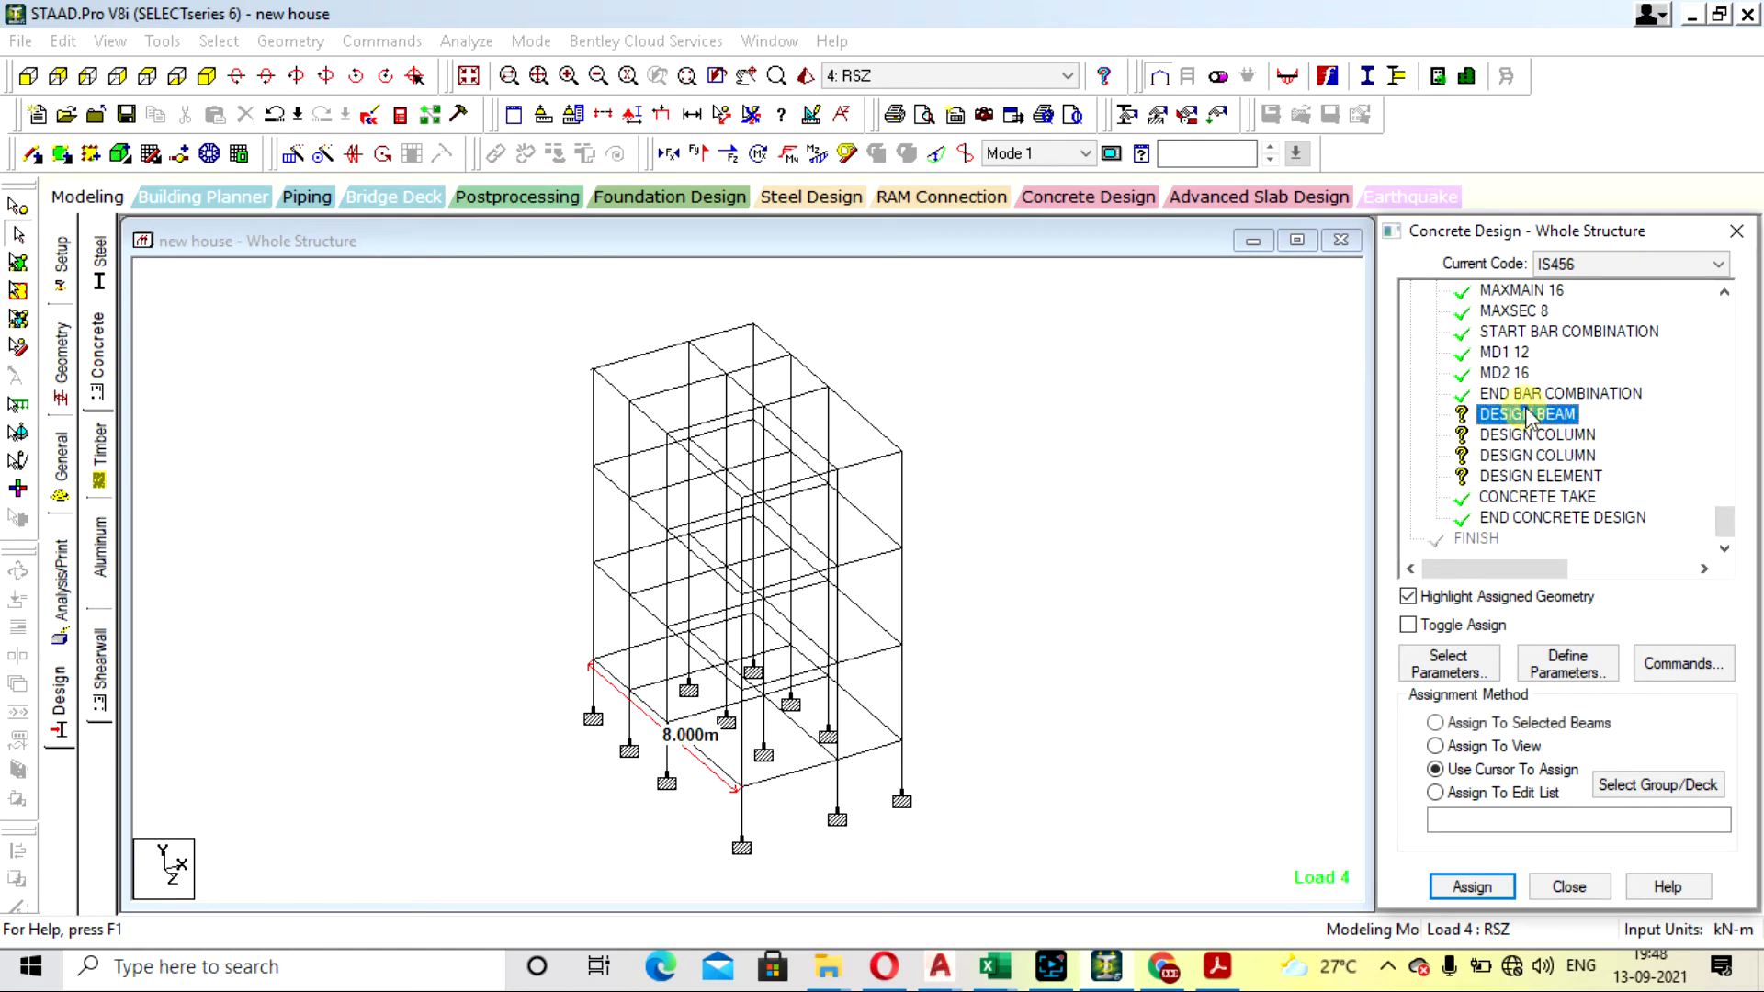
left_click(1542, 476)
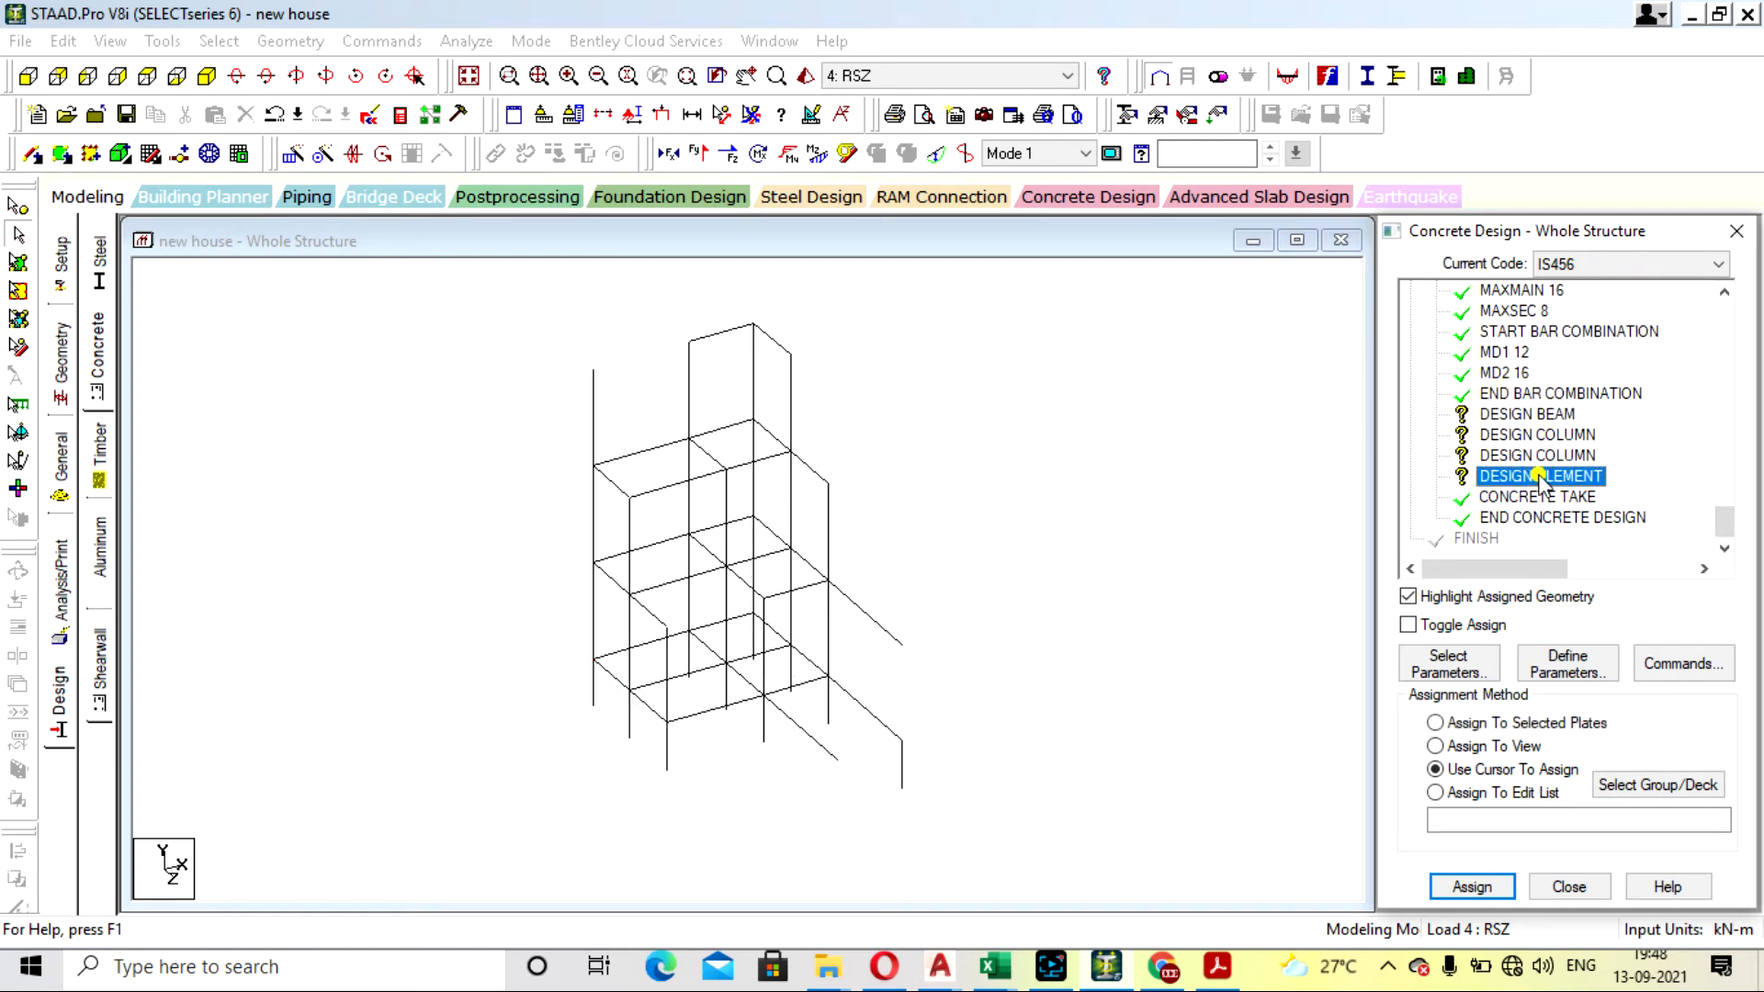
key("Delete")
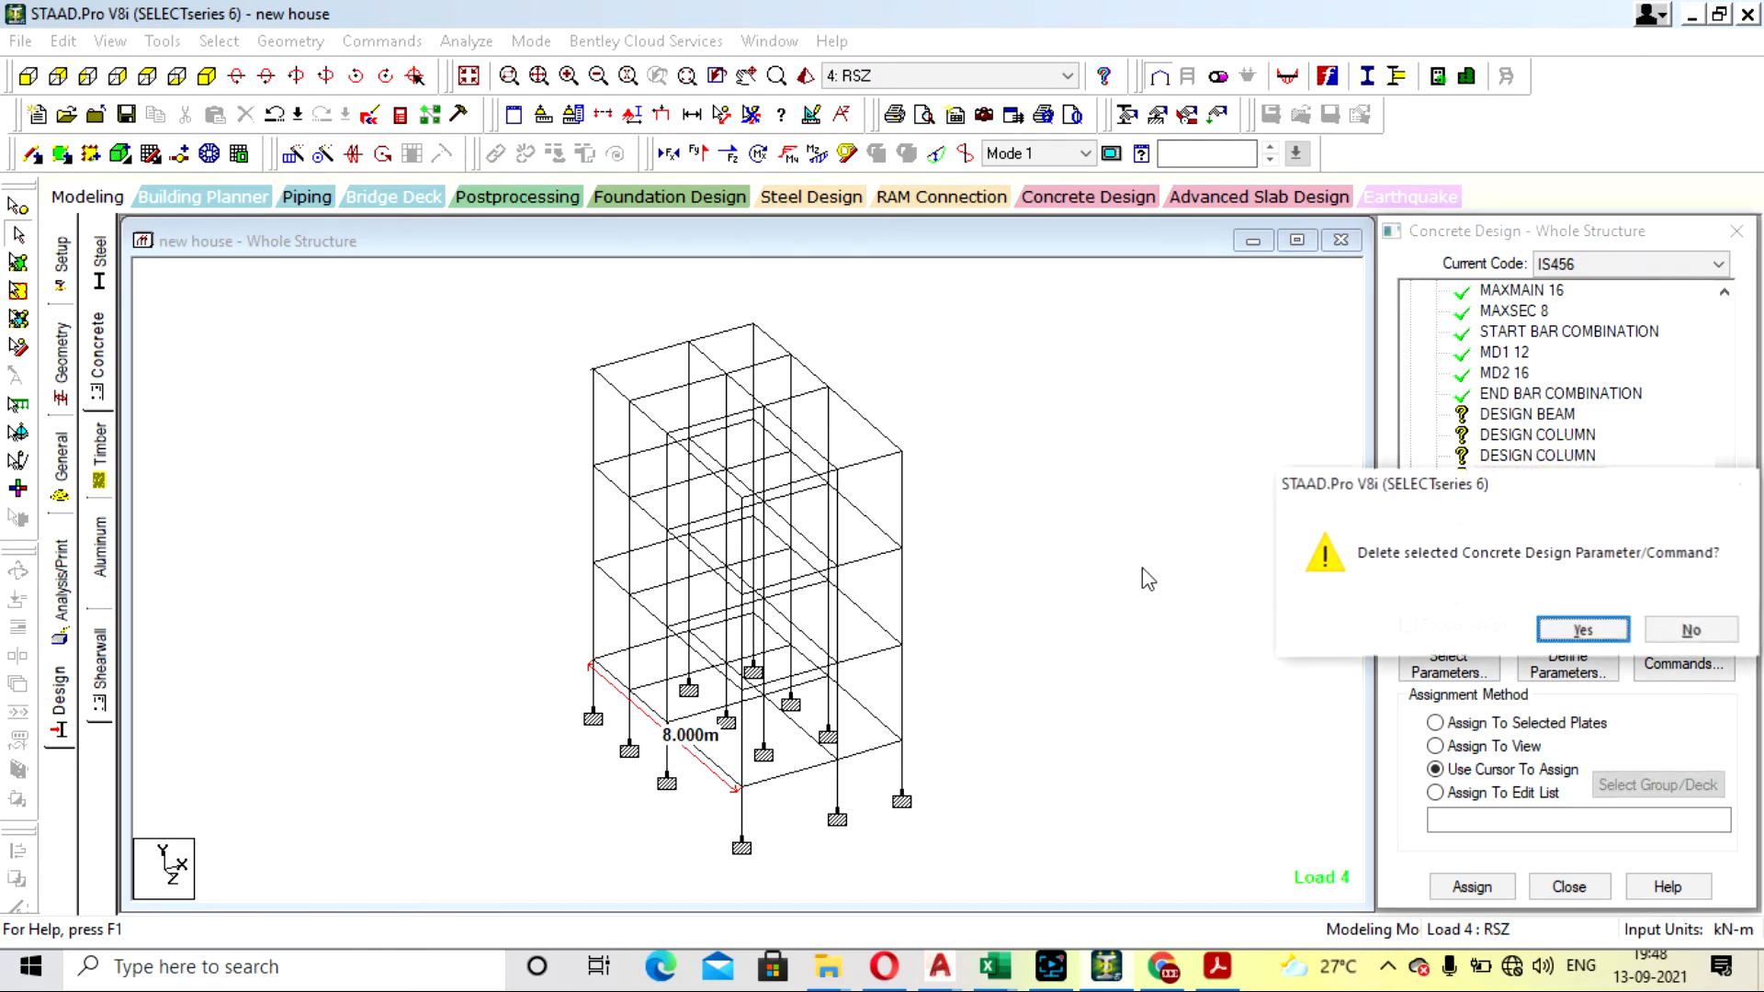
left_click(1582, 634)
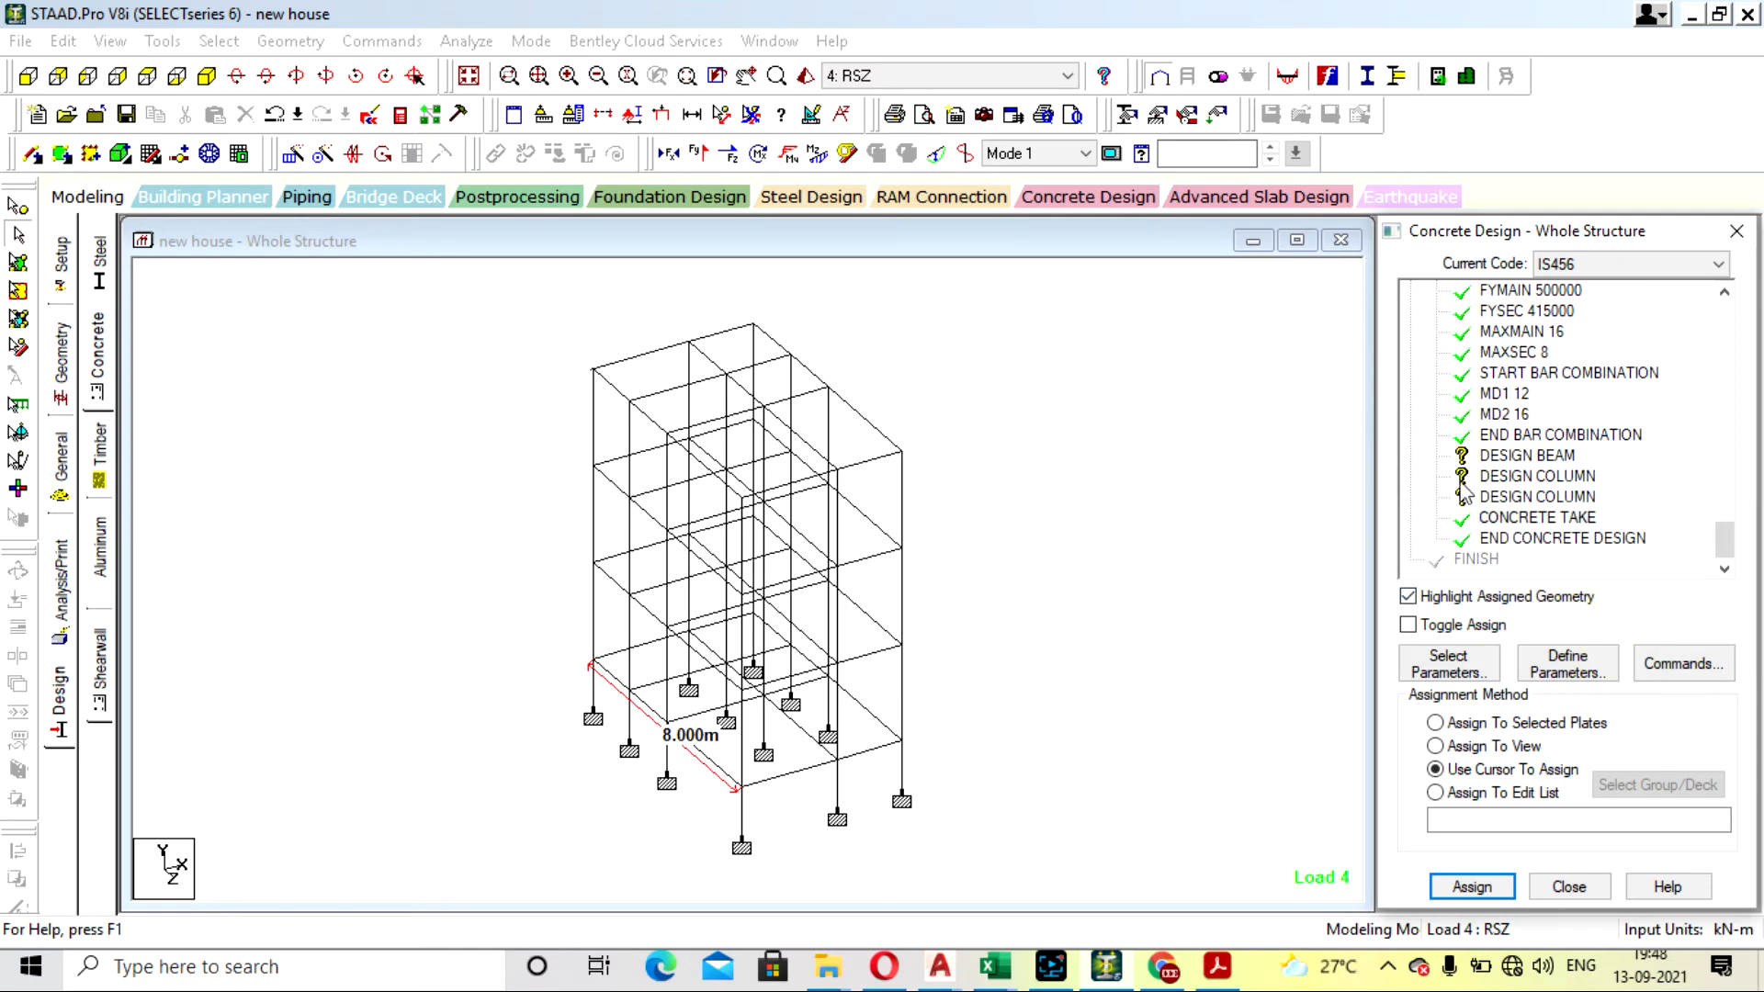
- Assign the DESIGN BEAM command to all beams parallel to X and Z
left_click(1496, 457)
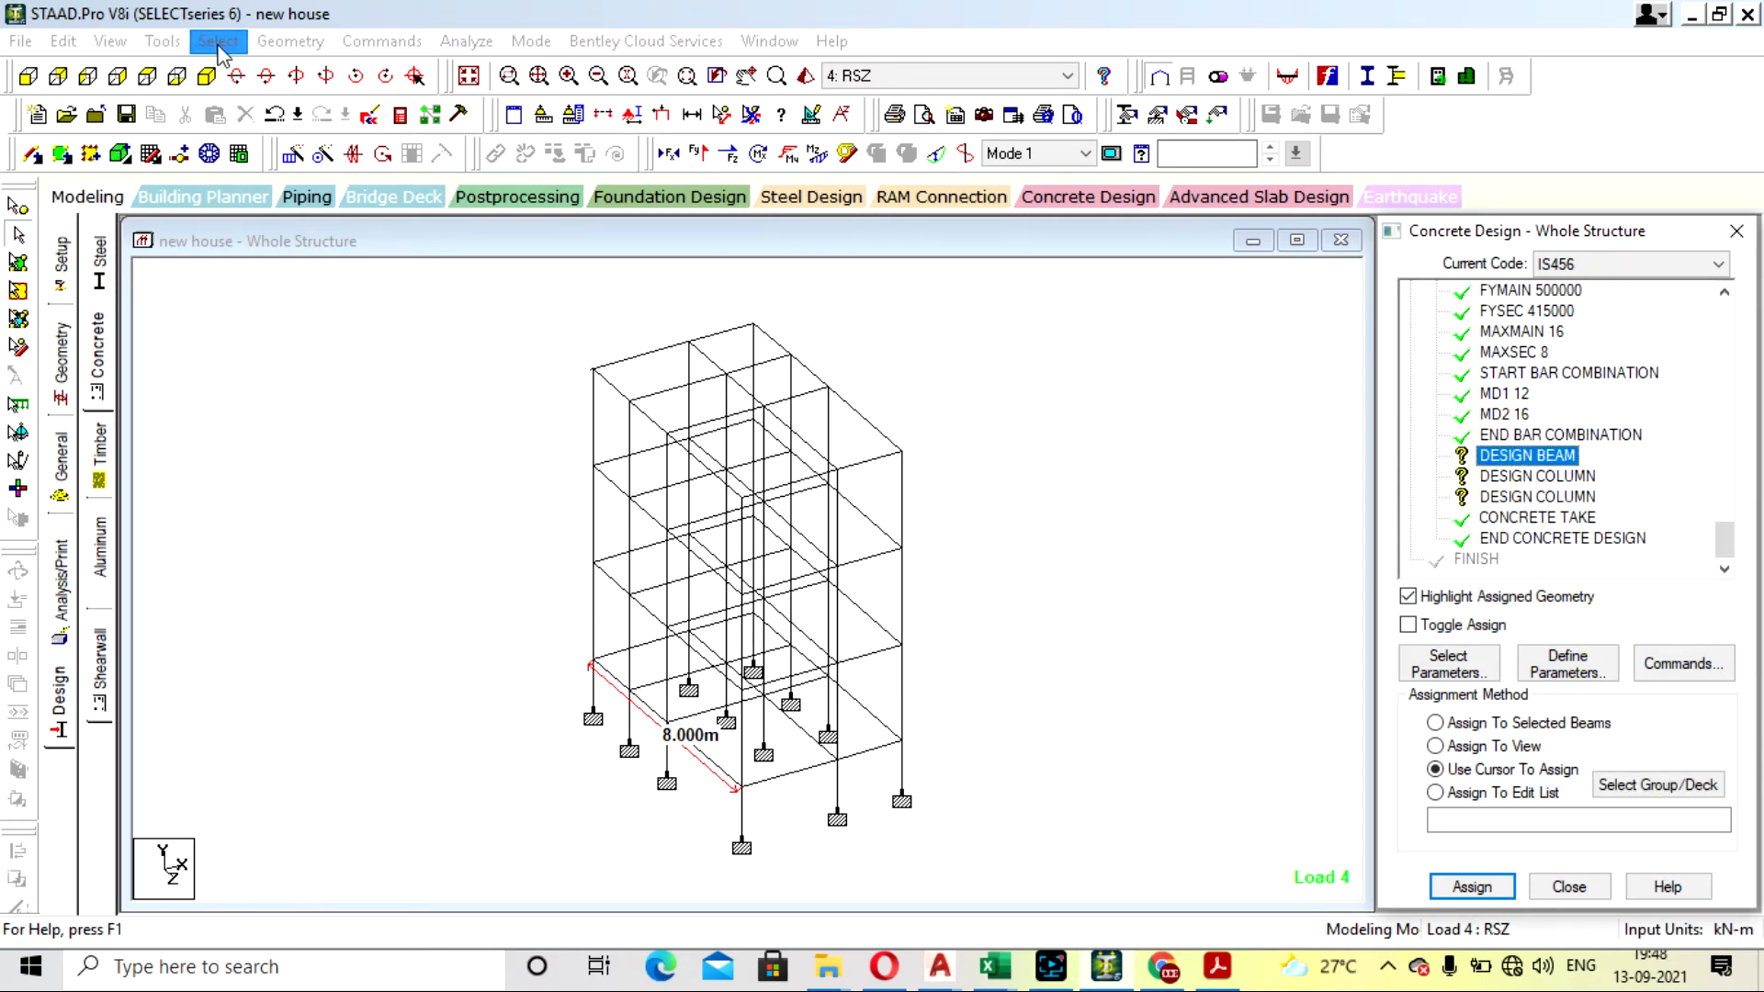
left_click(219, 43)
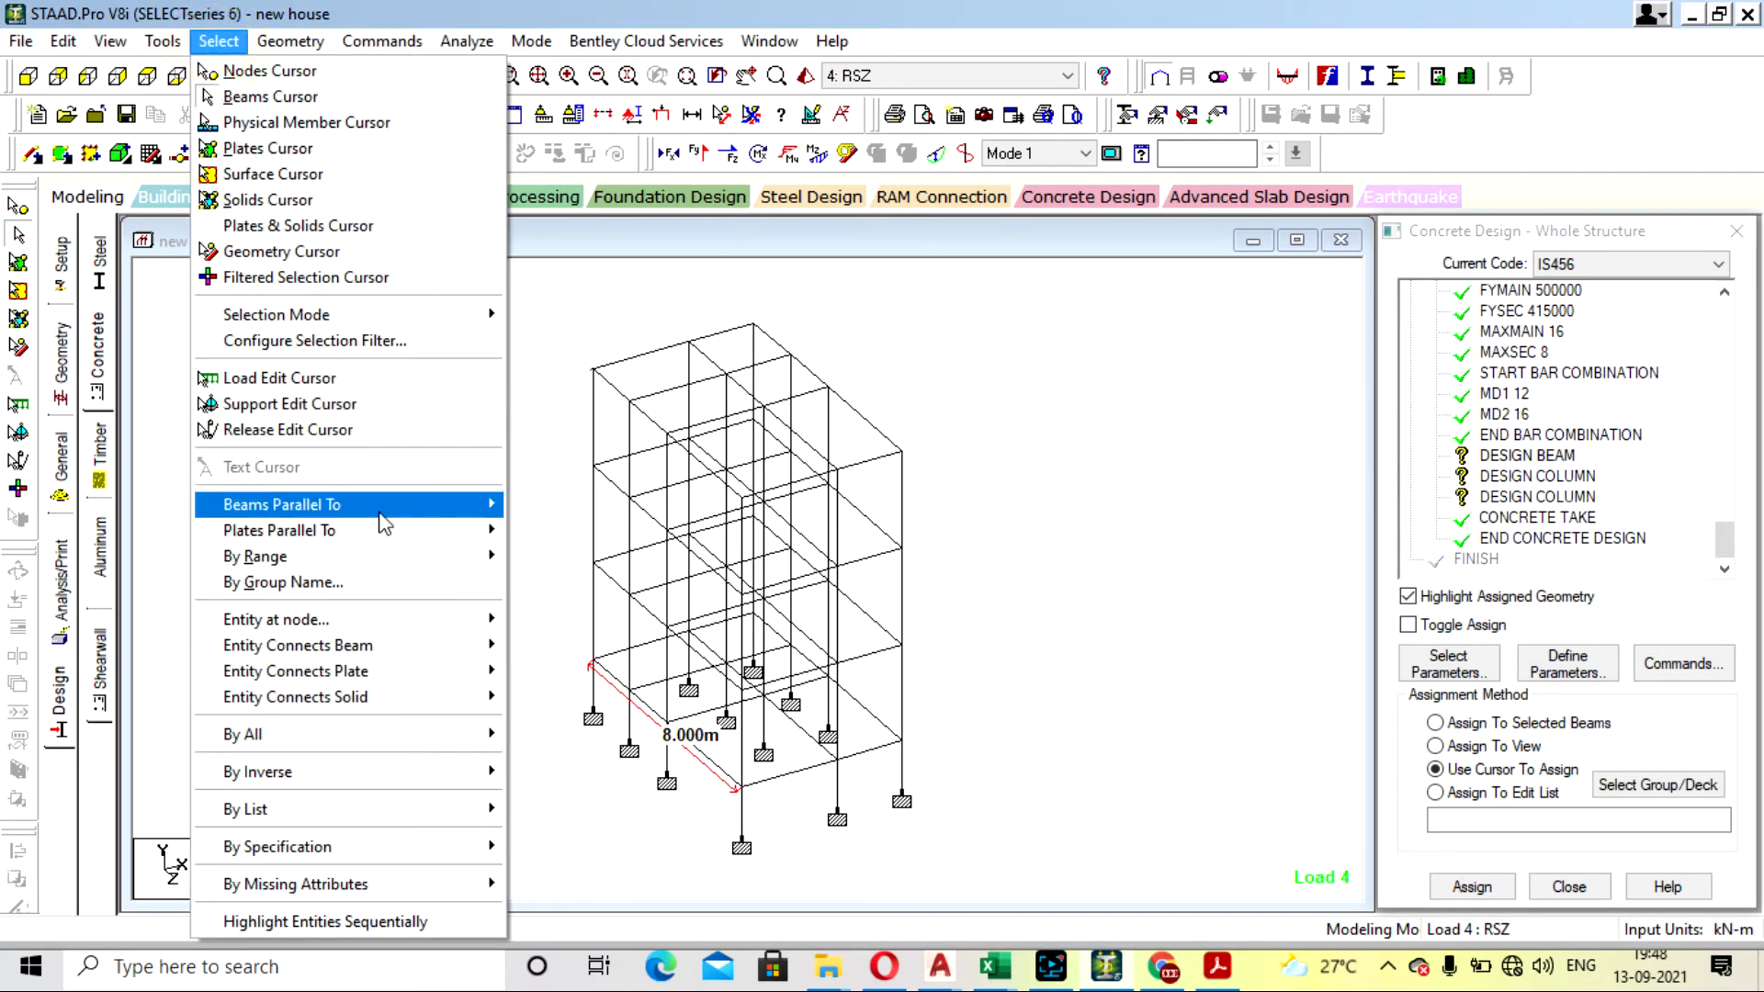
mouse_move(386, 507)
left_click(539, 504)
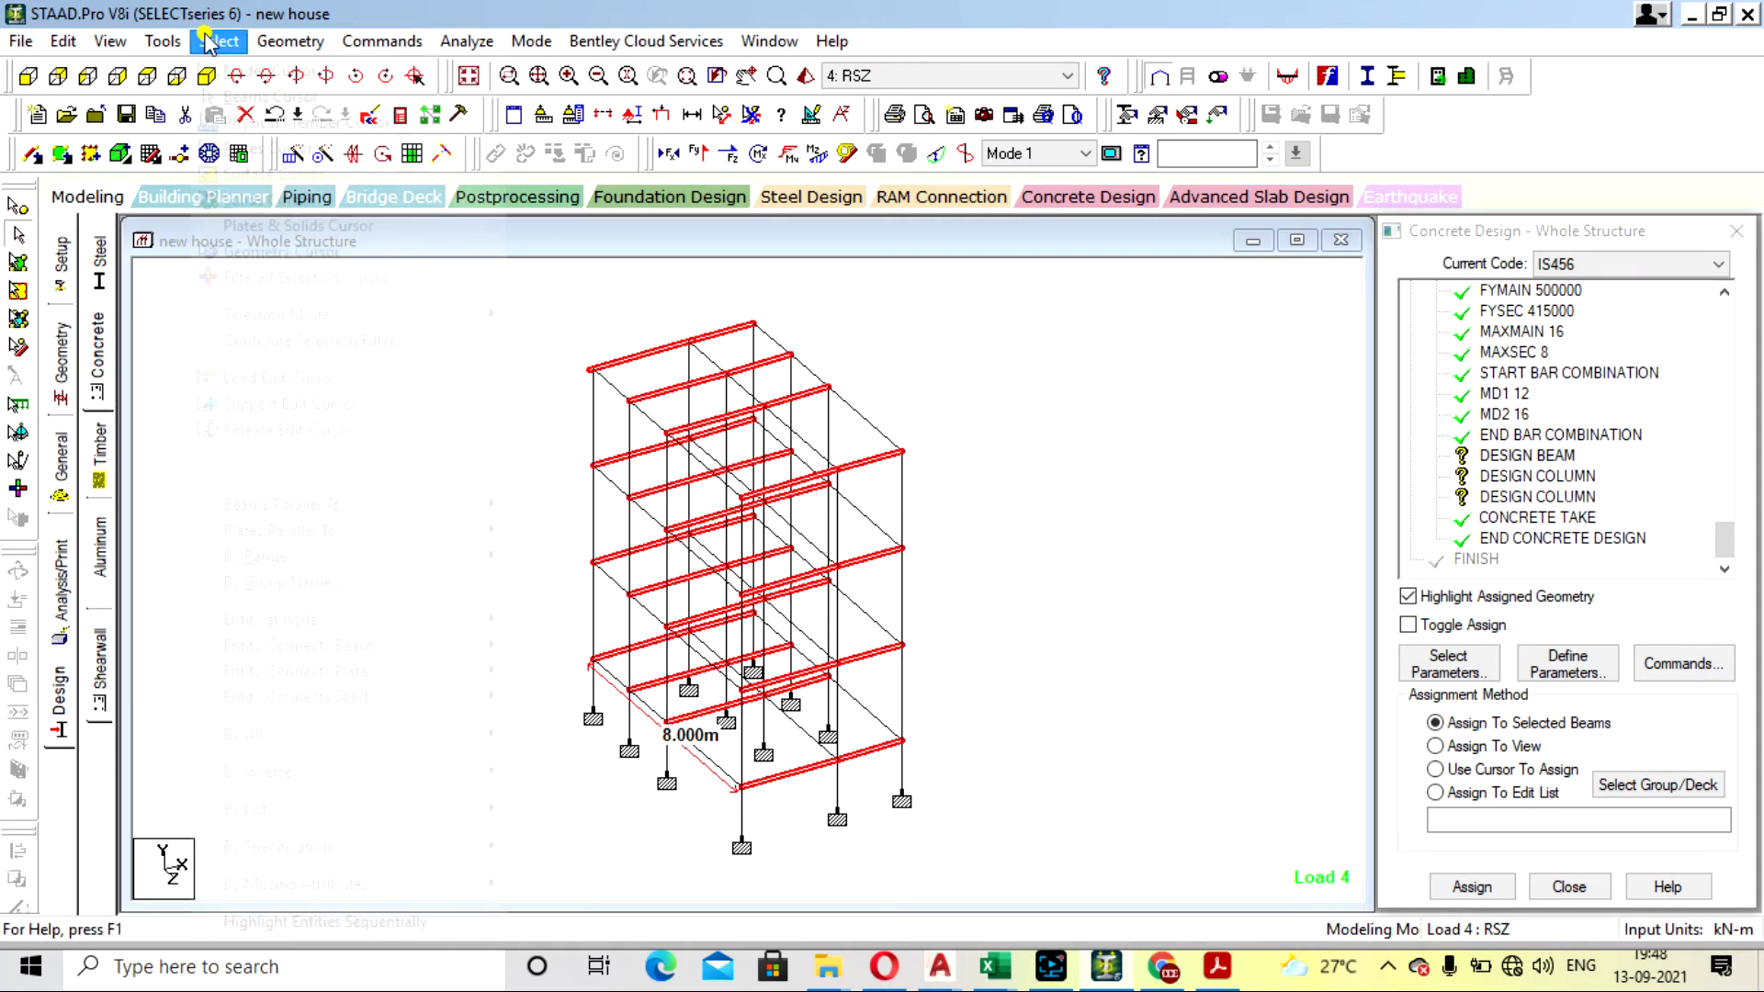
mouse_move(450, 506)
left_click(555, 559)
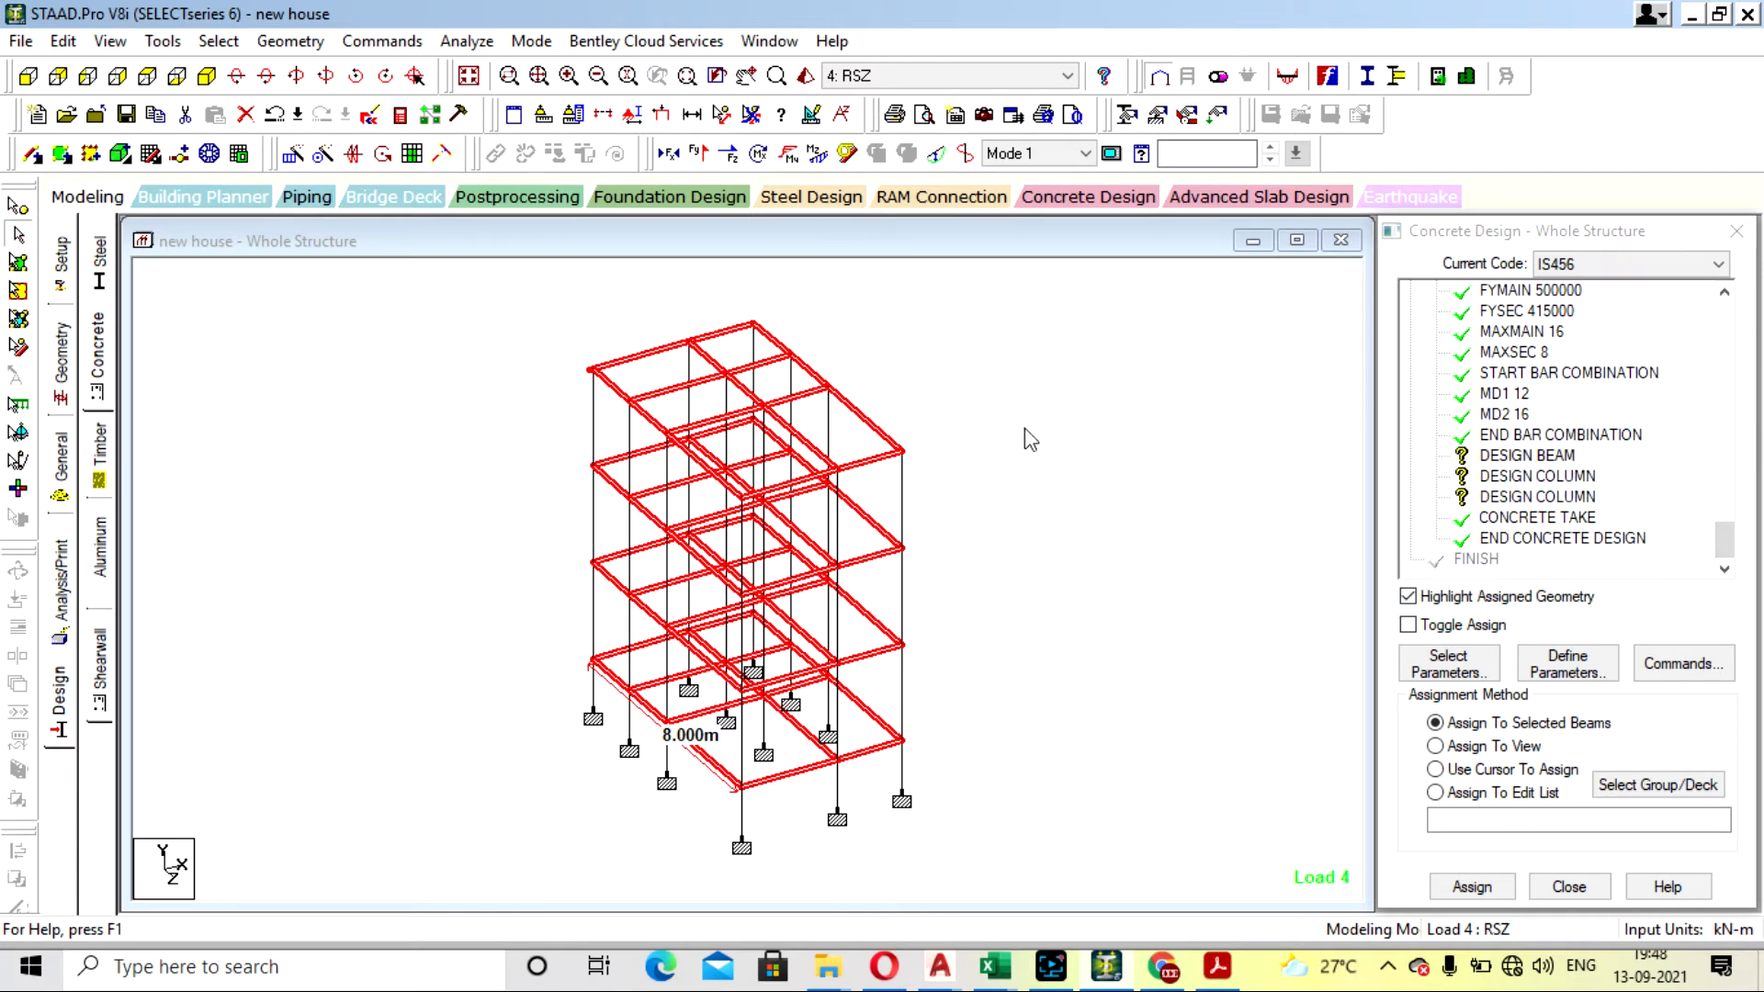
left_click(1470, 887)
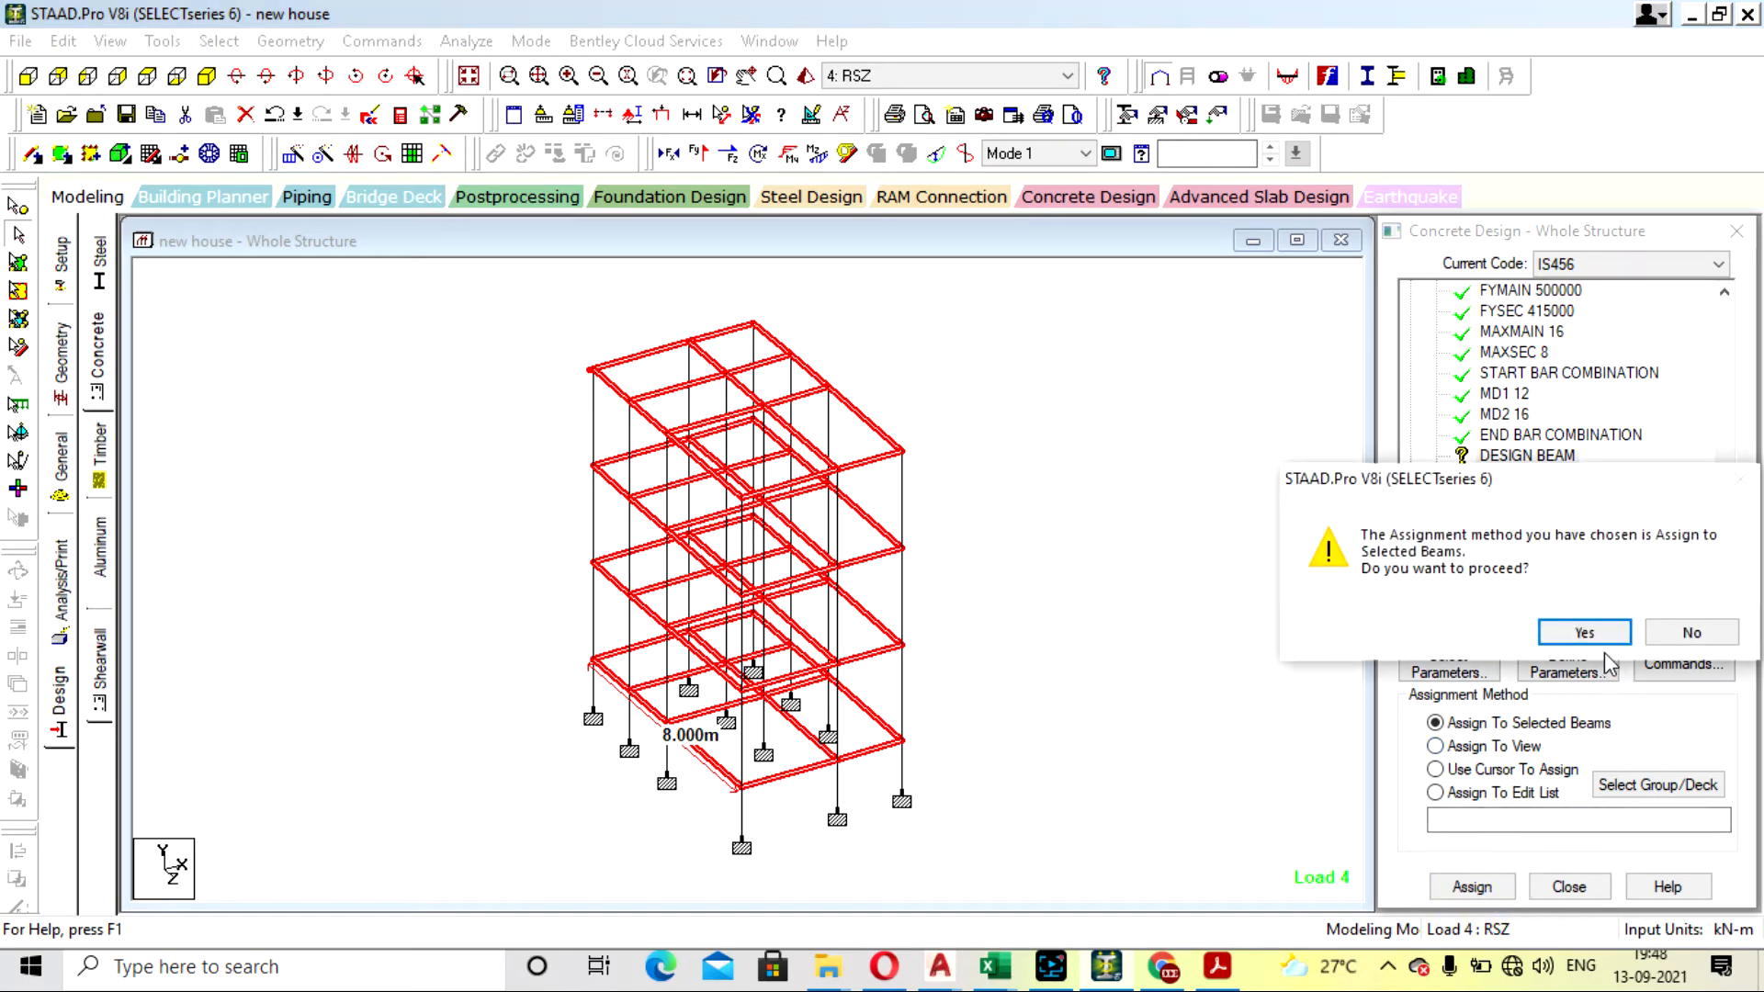
left_click(1585, 630)
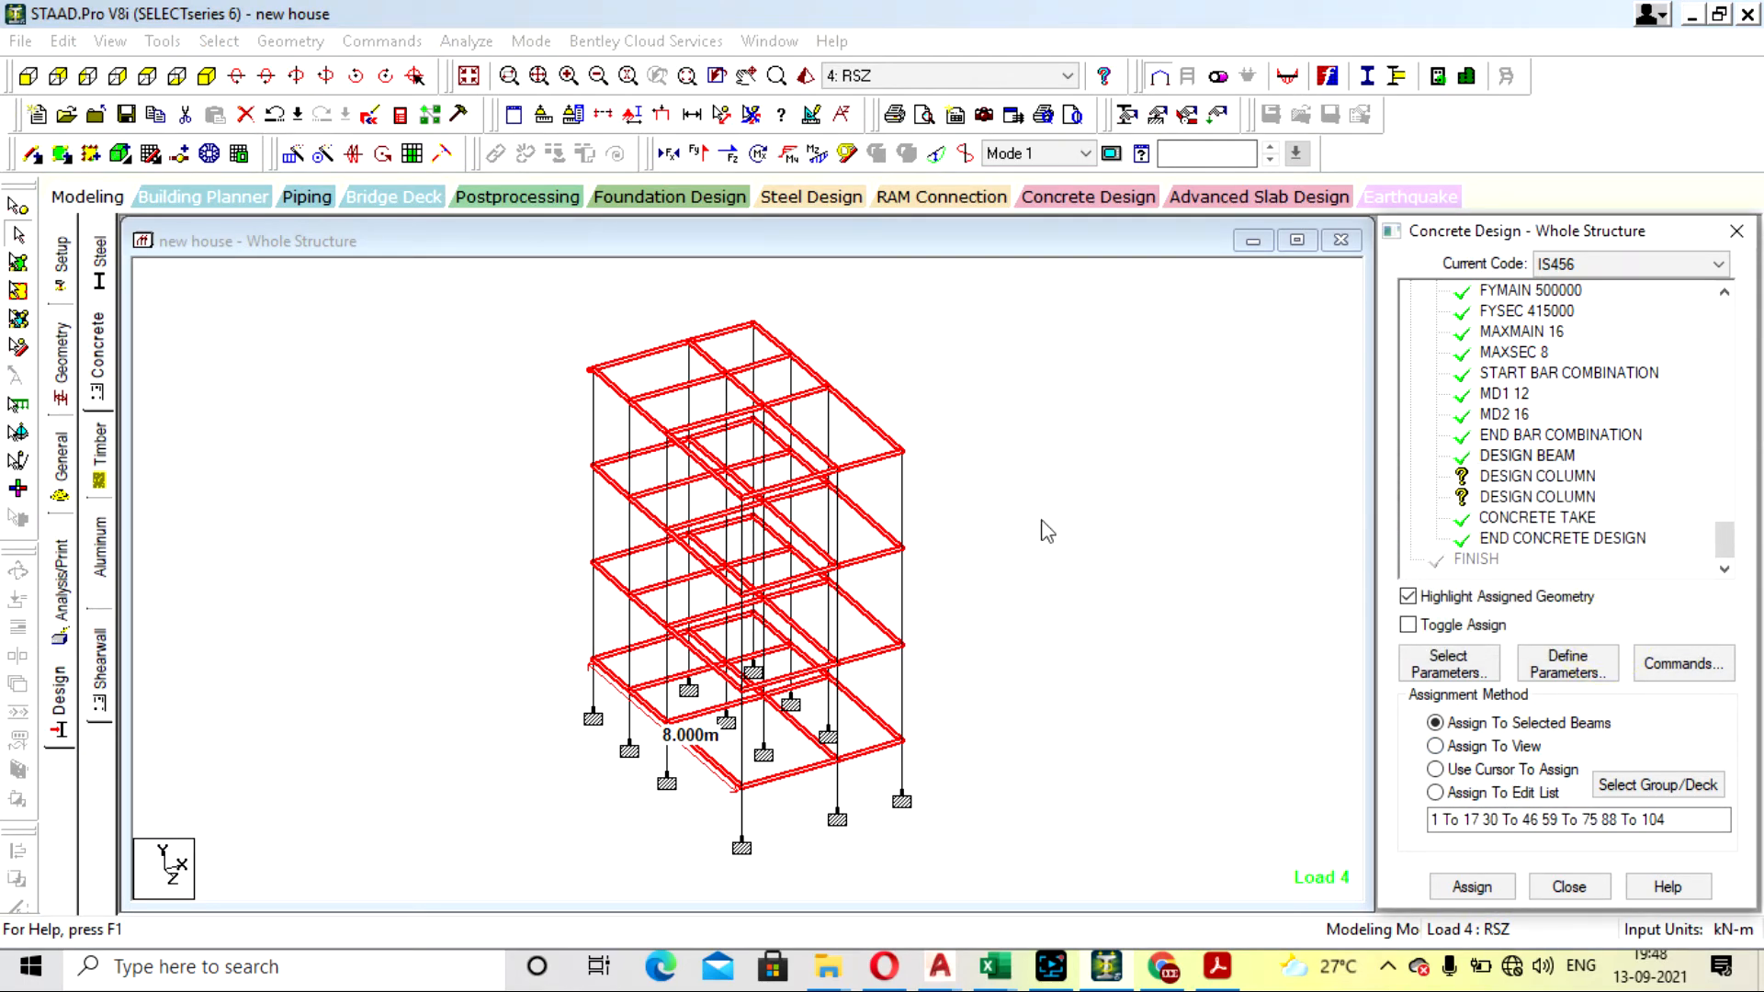
- Assign the first DESIGN COLUMN command to all members parallel to Y and delete the duplicate DESIGN COLUMN command
left_click(1564, 477)
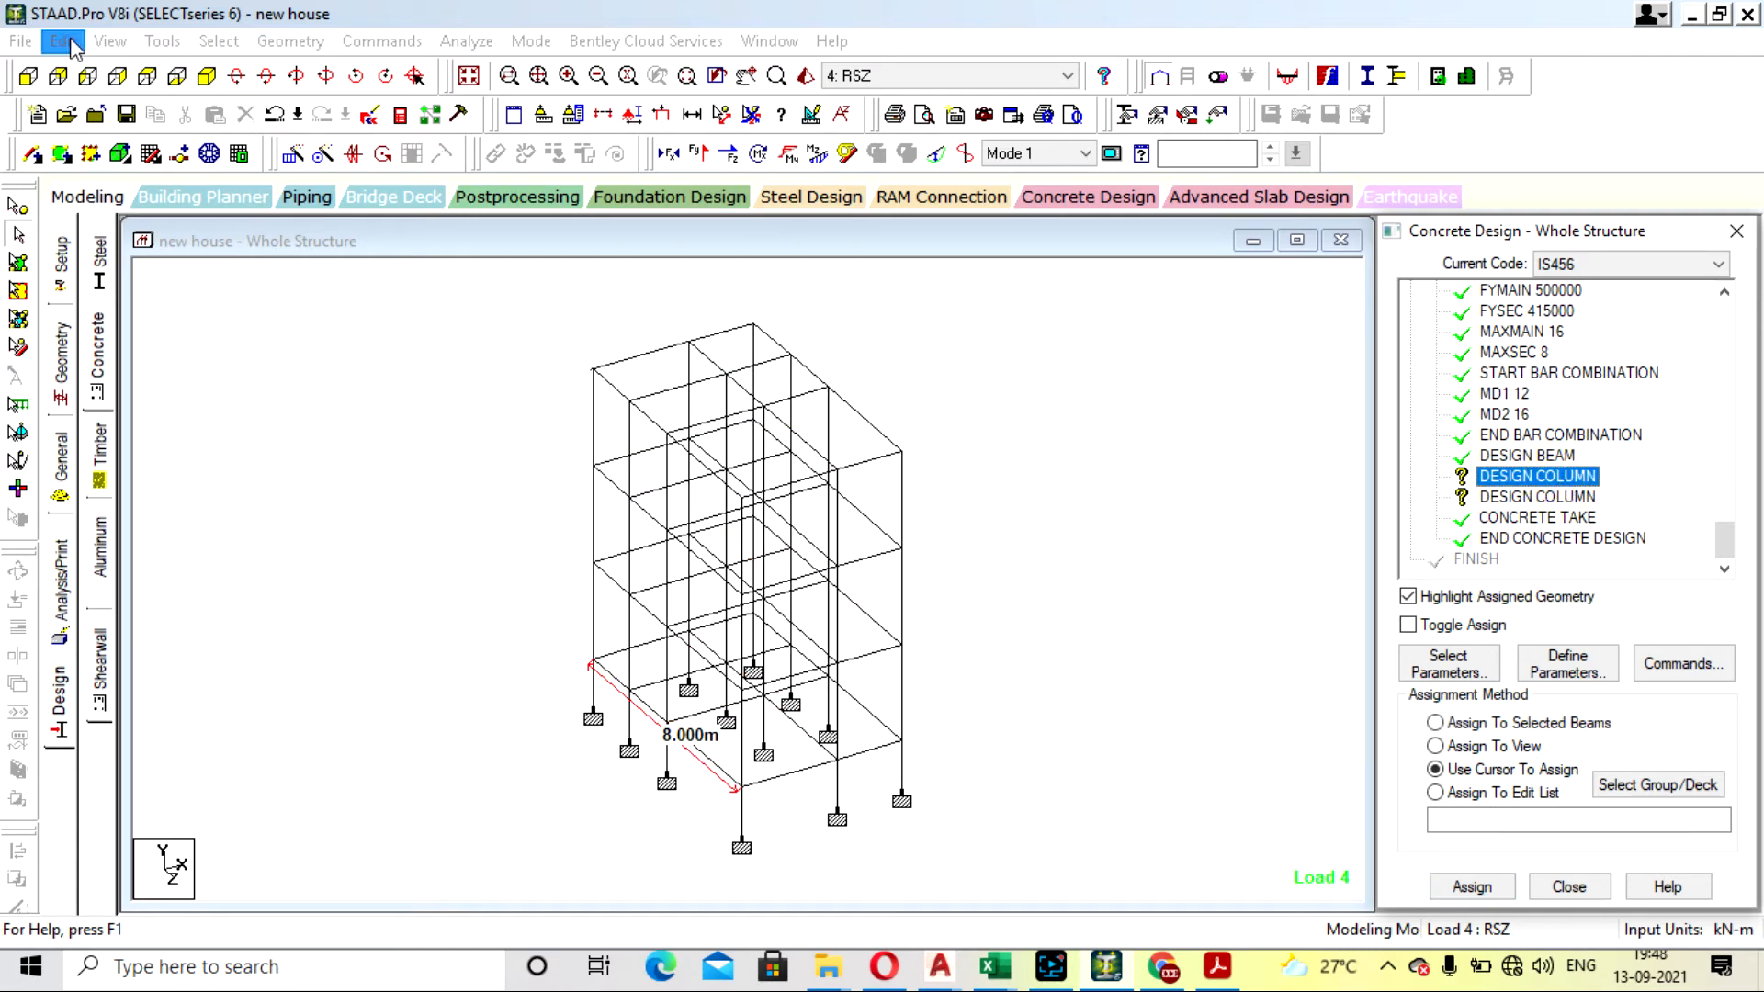
left_click(216, 42)
mouse_move(395, 504)
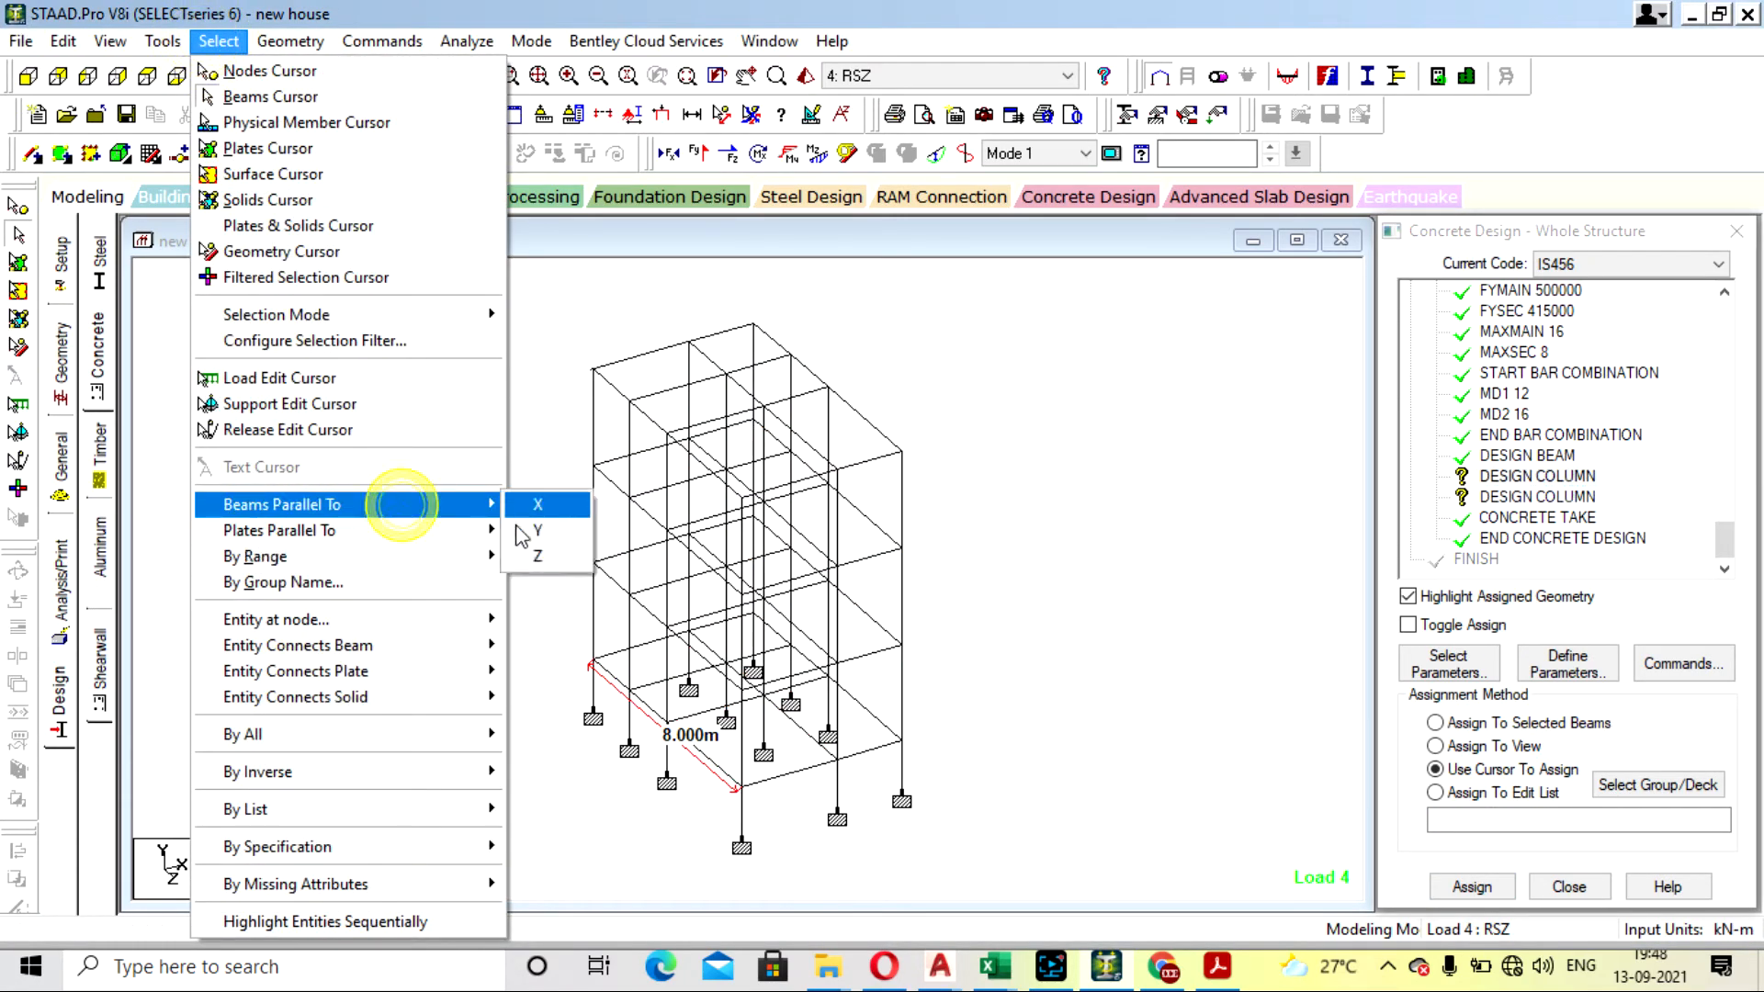
left_click(530, 533)
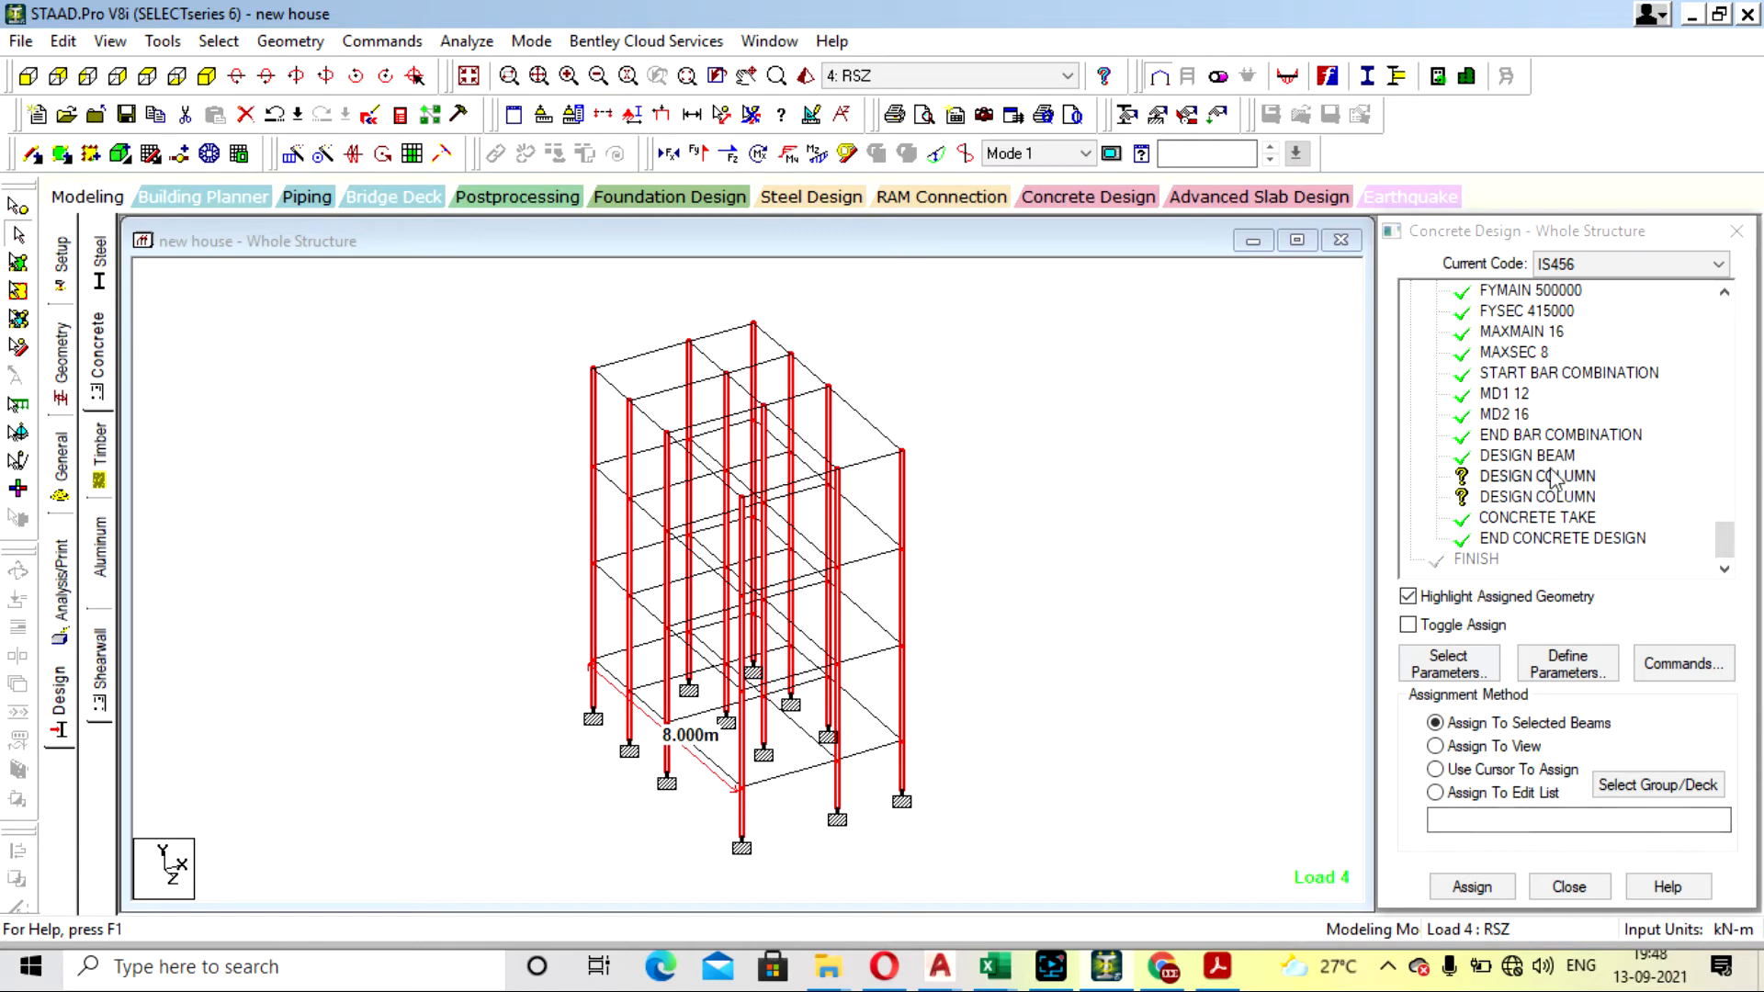
left_click(1470, 886)
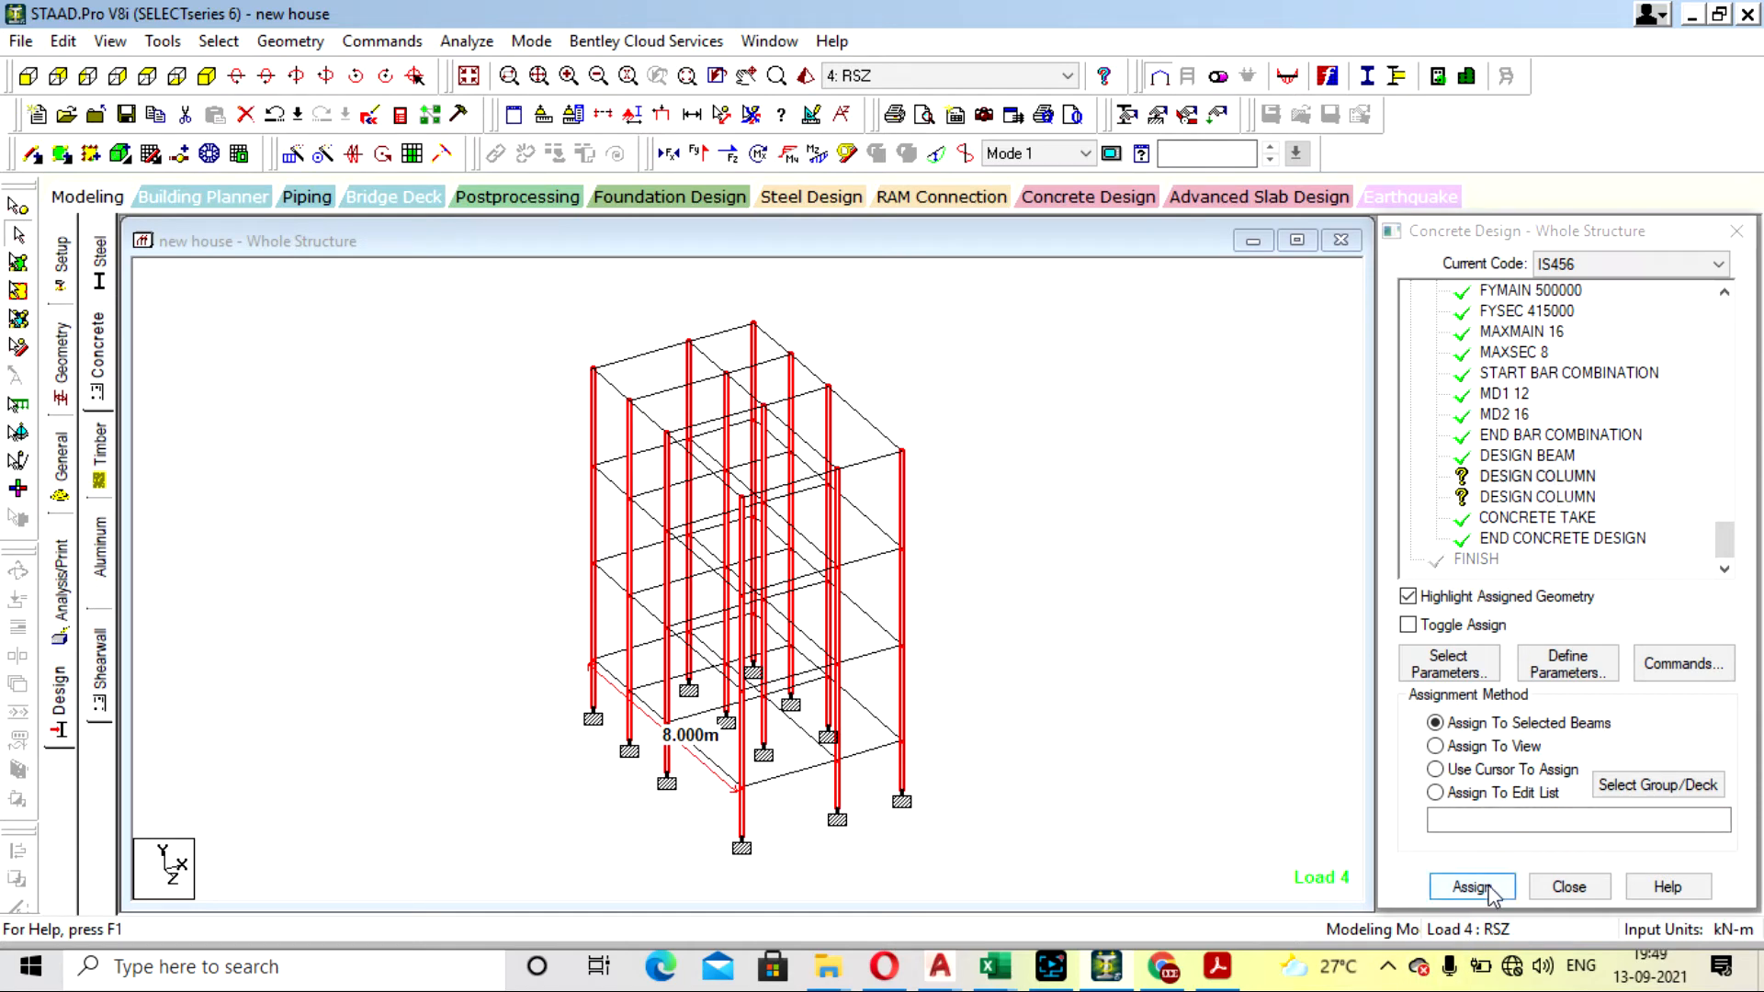
left_click(1584, 632)
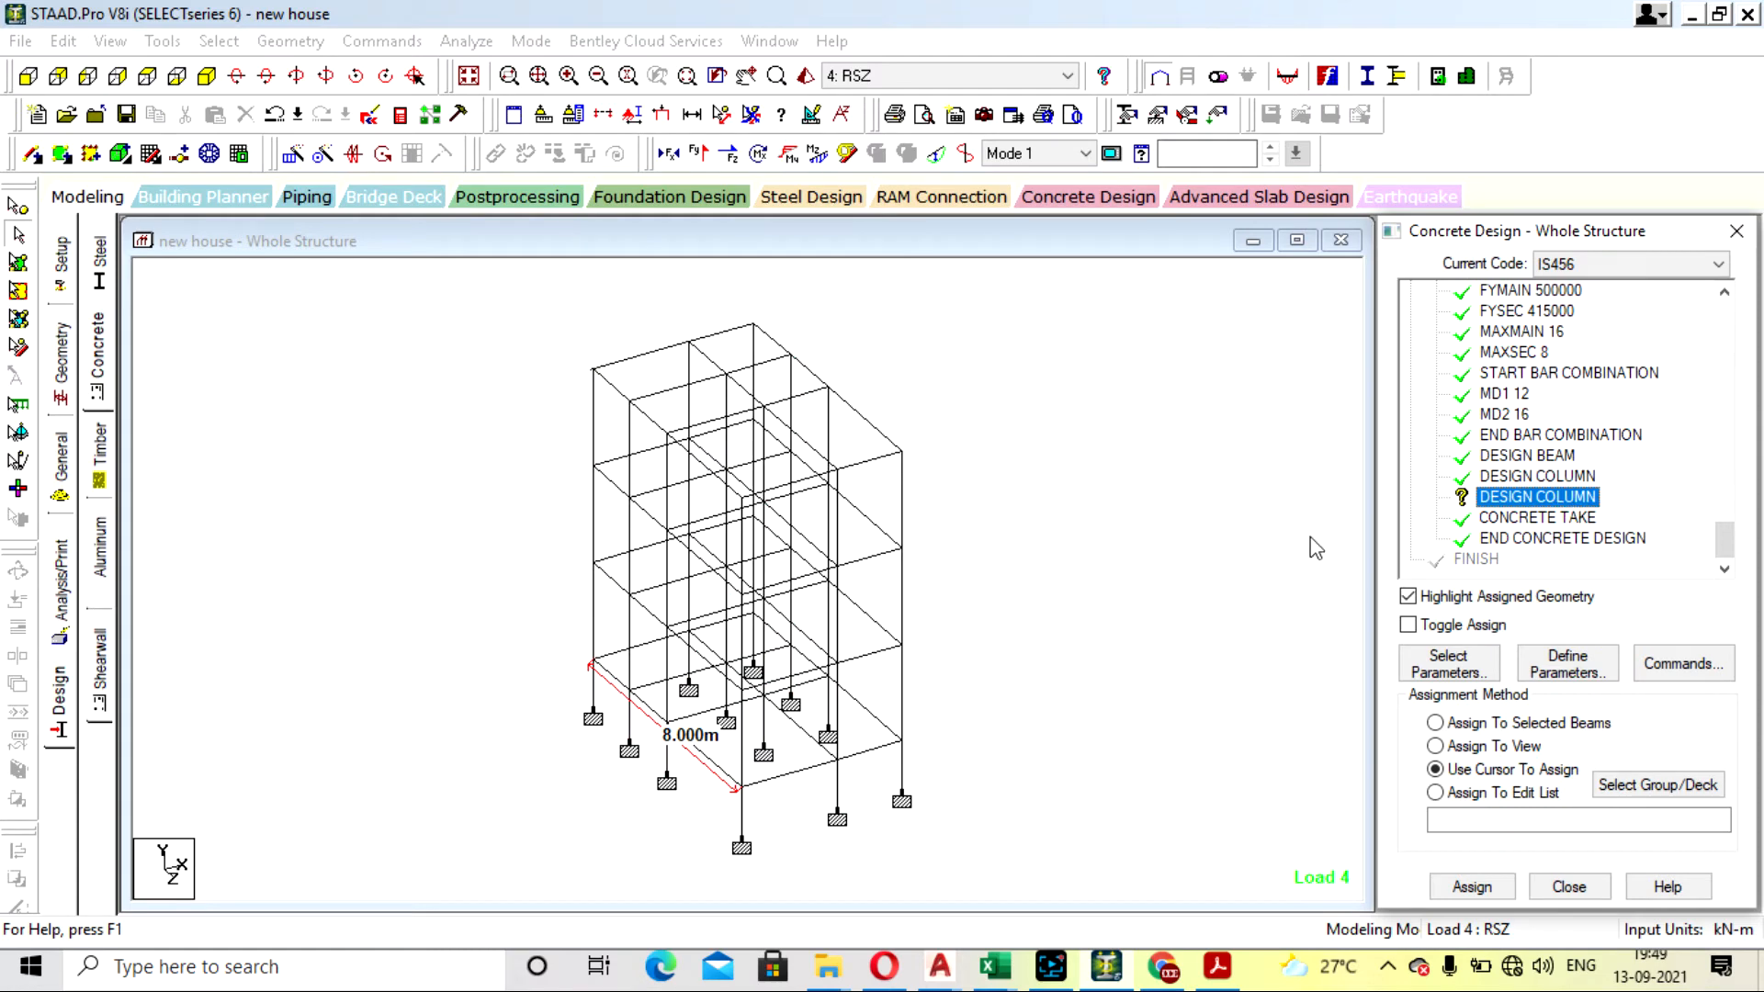
key("Delete")
left_click(1577, 632)
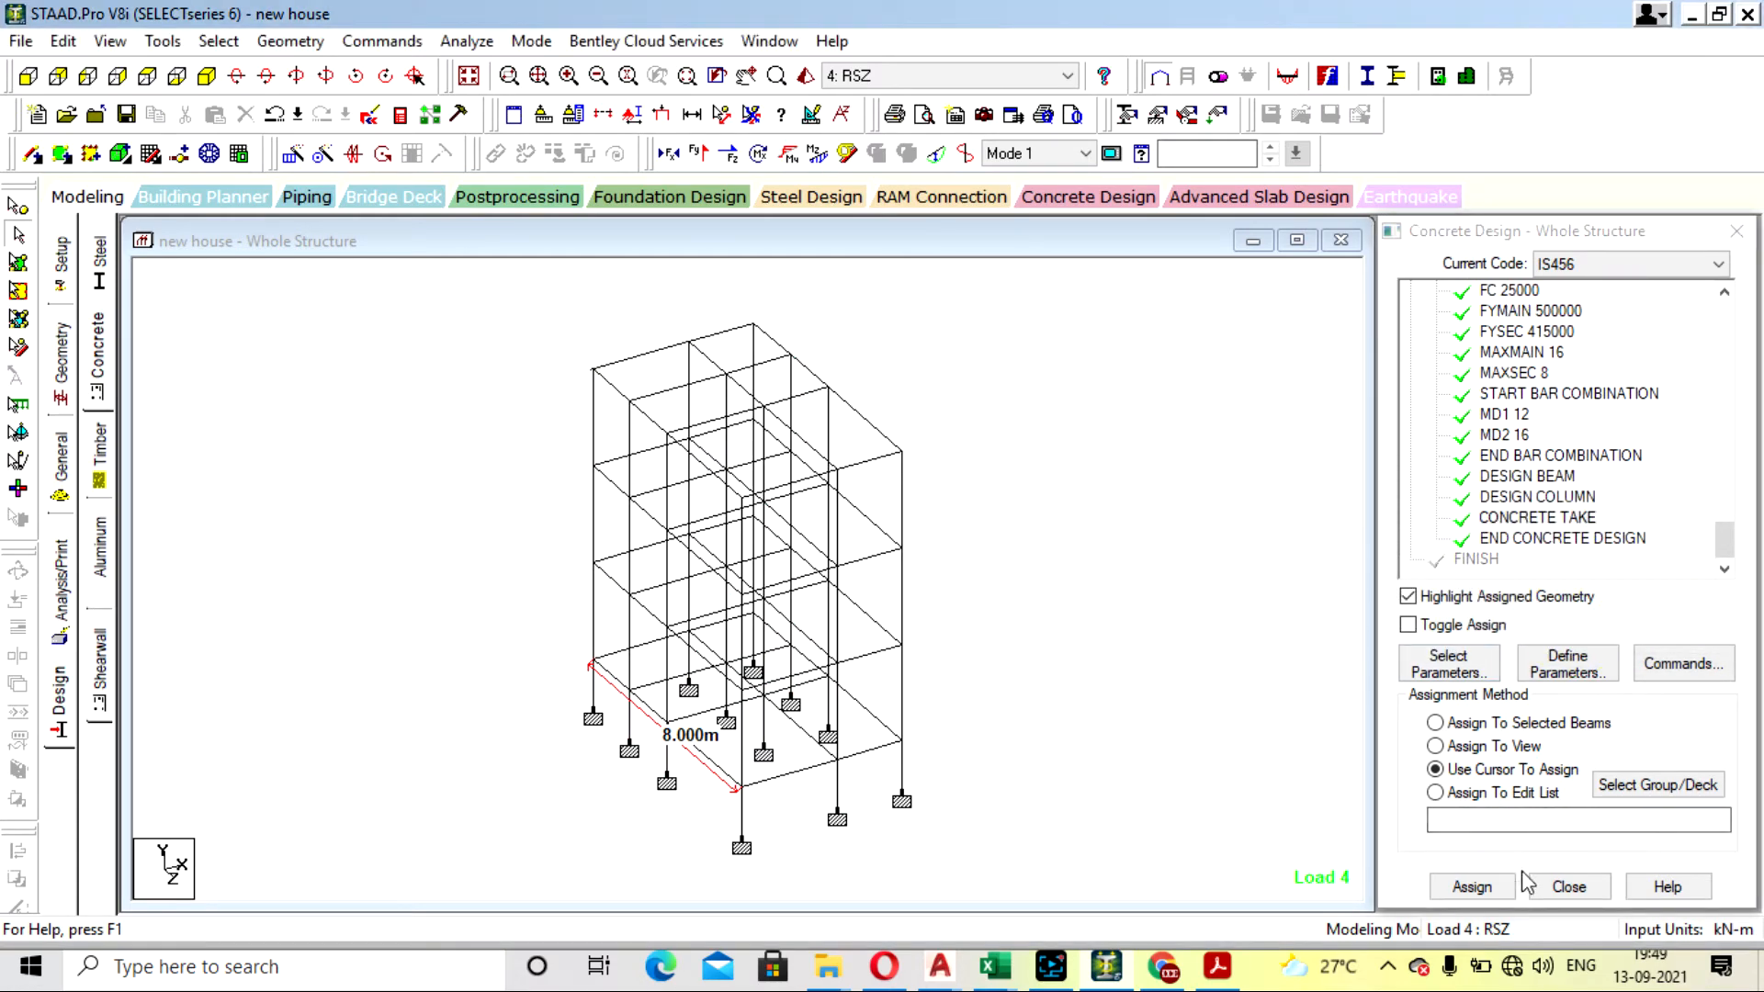
- Save the modified structure, run the analysis and concrete design, and open the output file
left_click(473, 42)
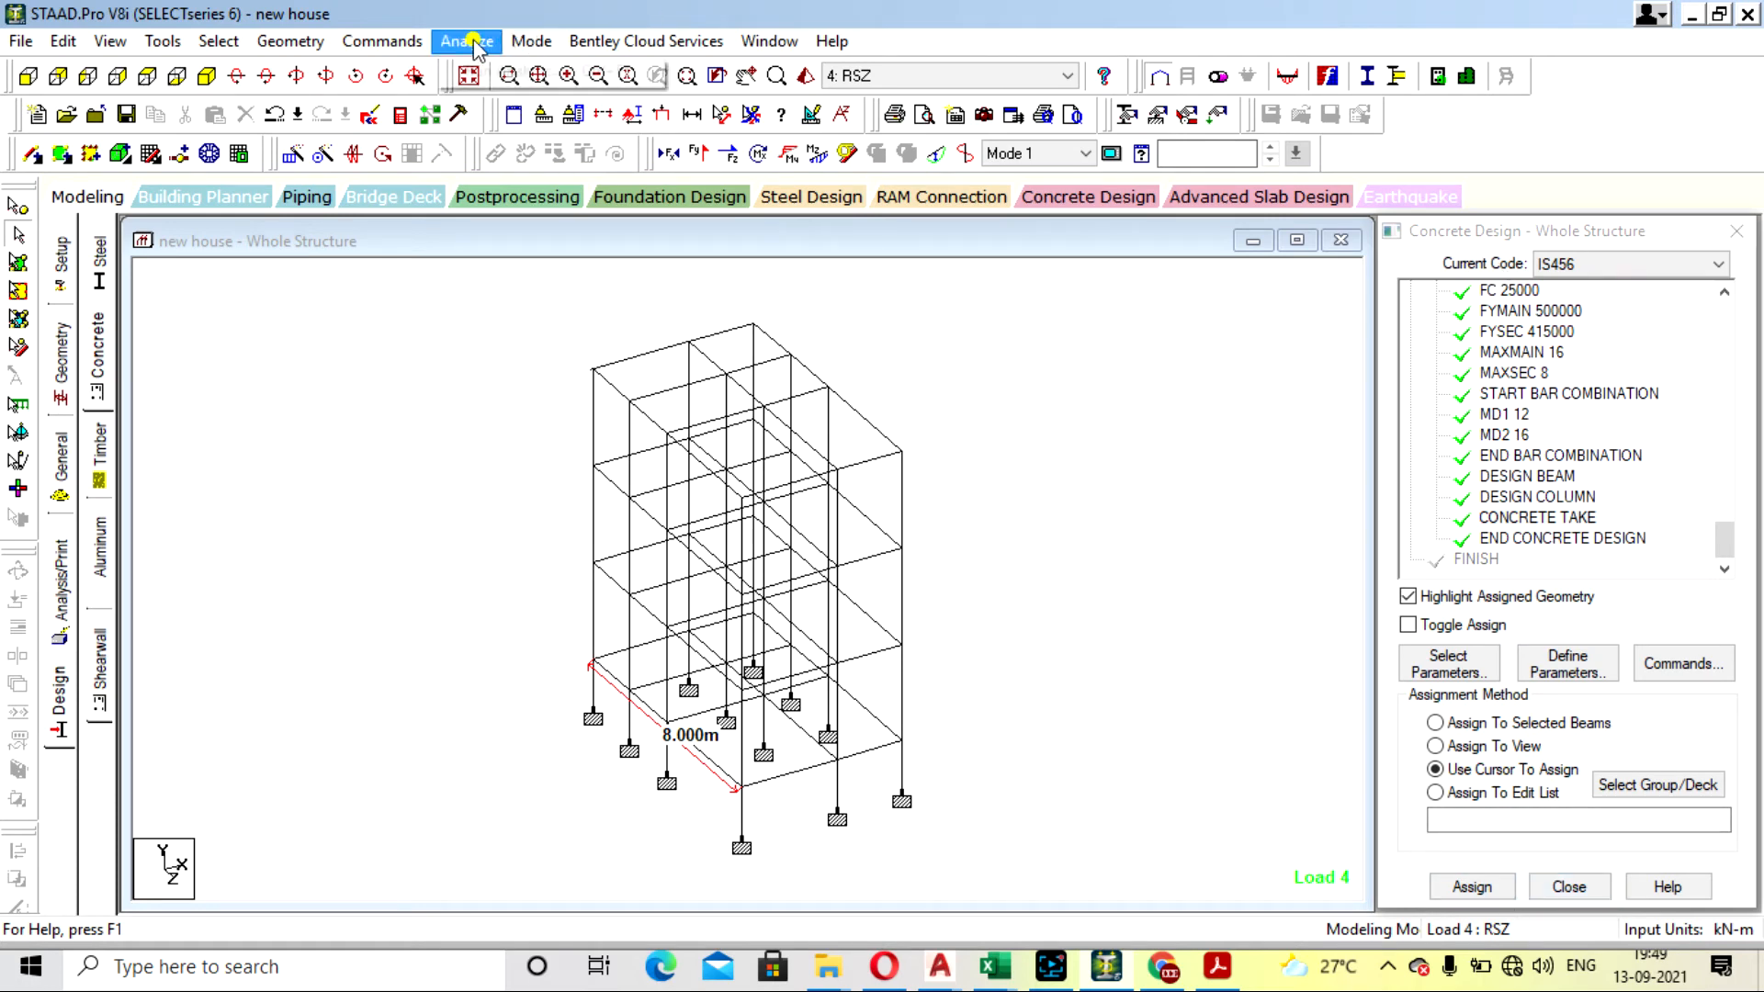
left_click(515, 72)
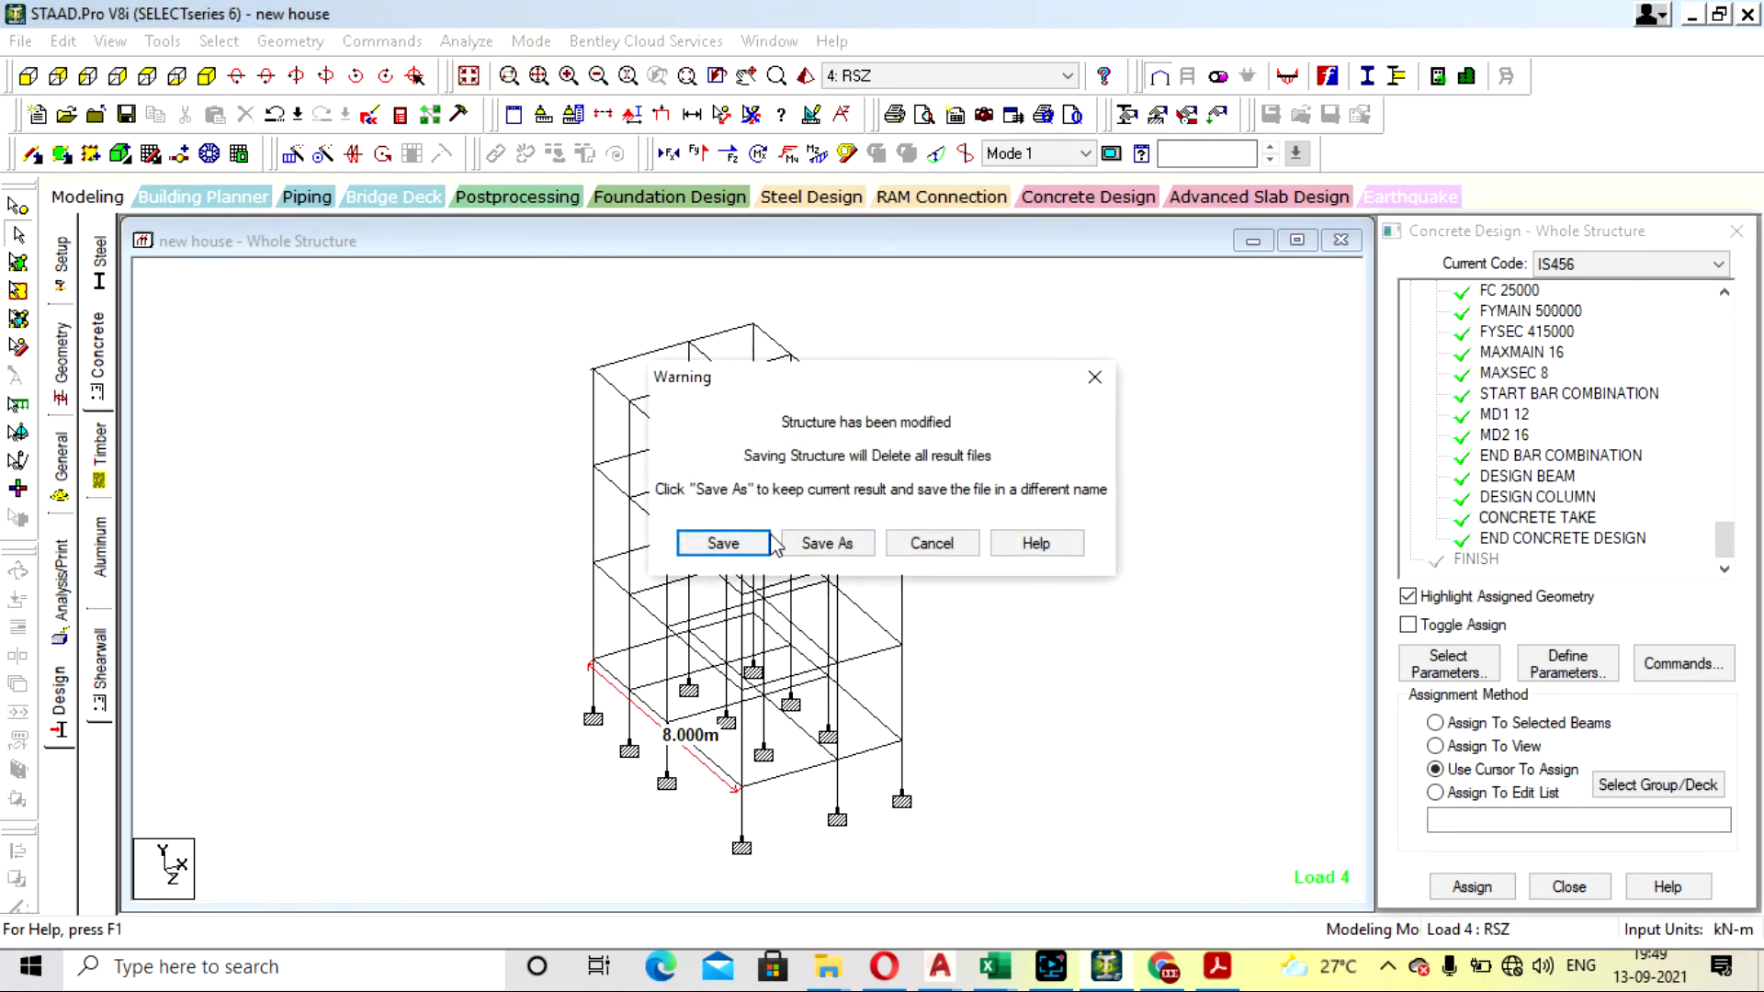
left_click(726, 538)
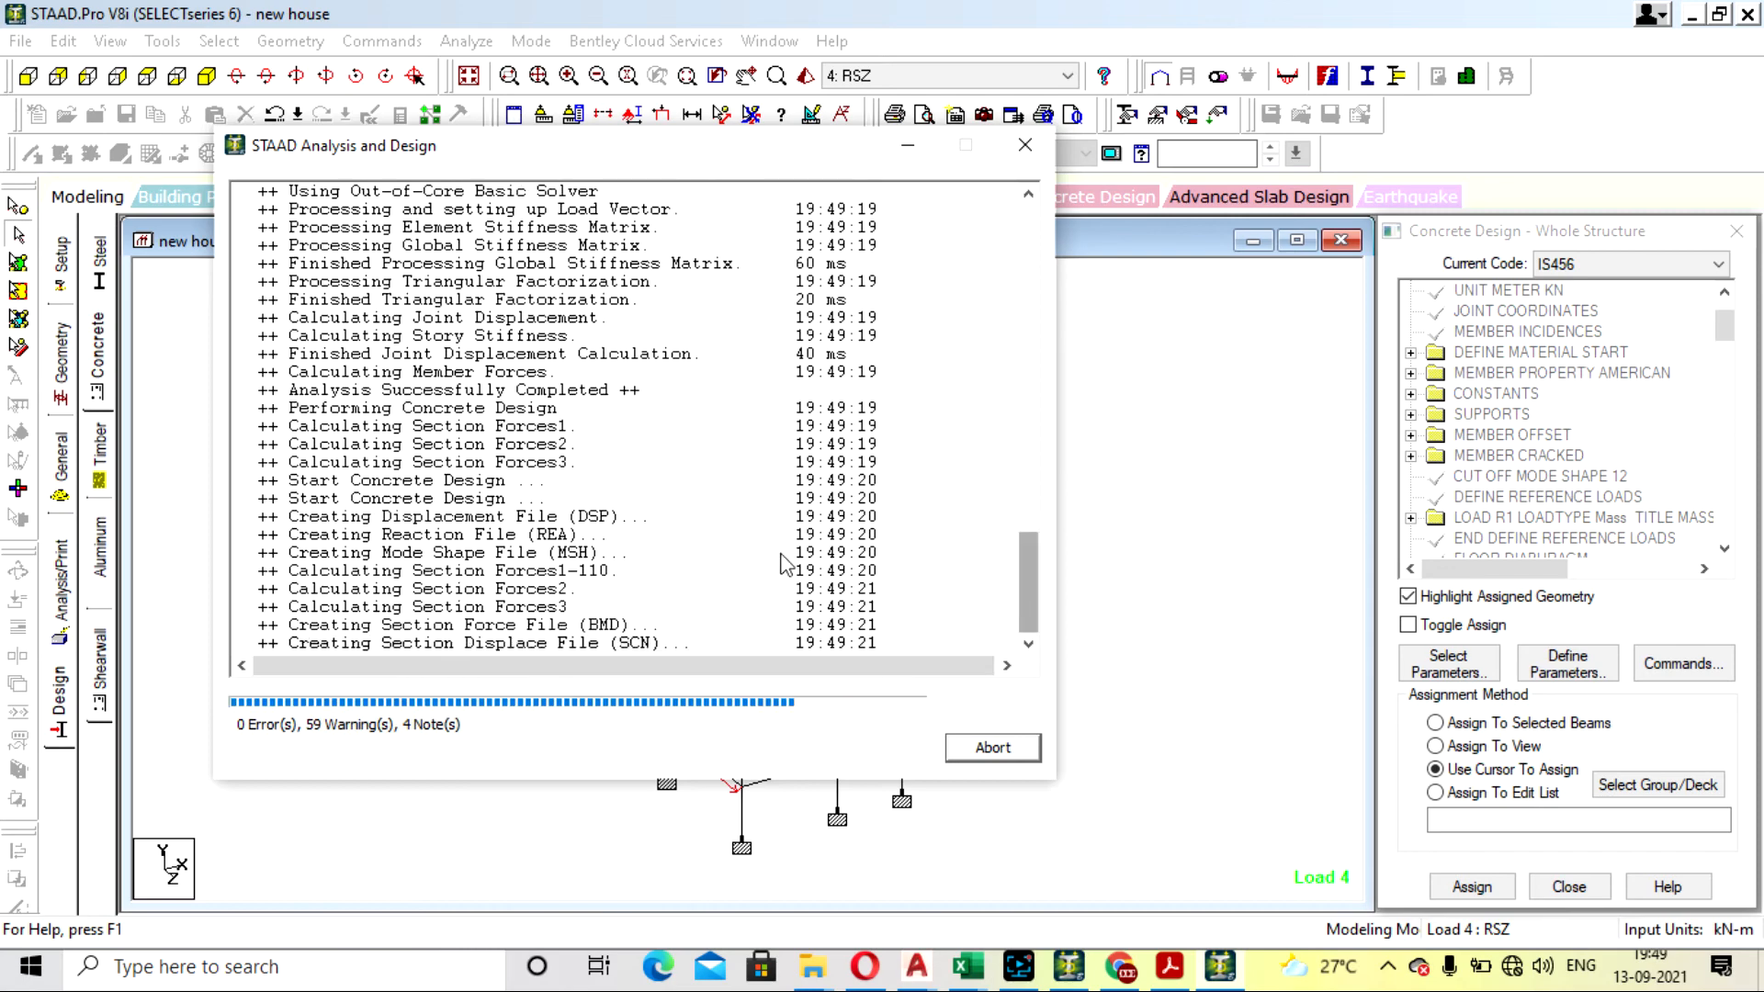
left_click(257, 698)
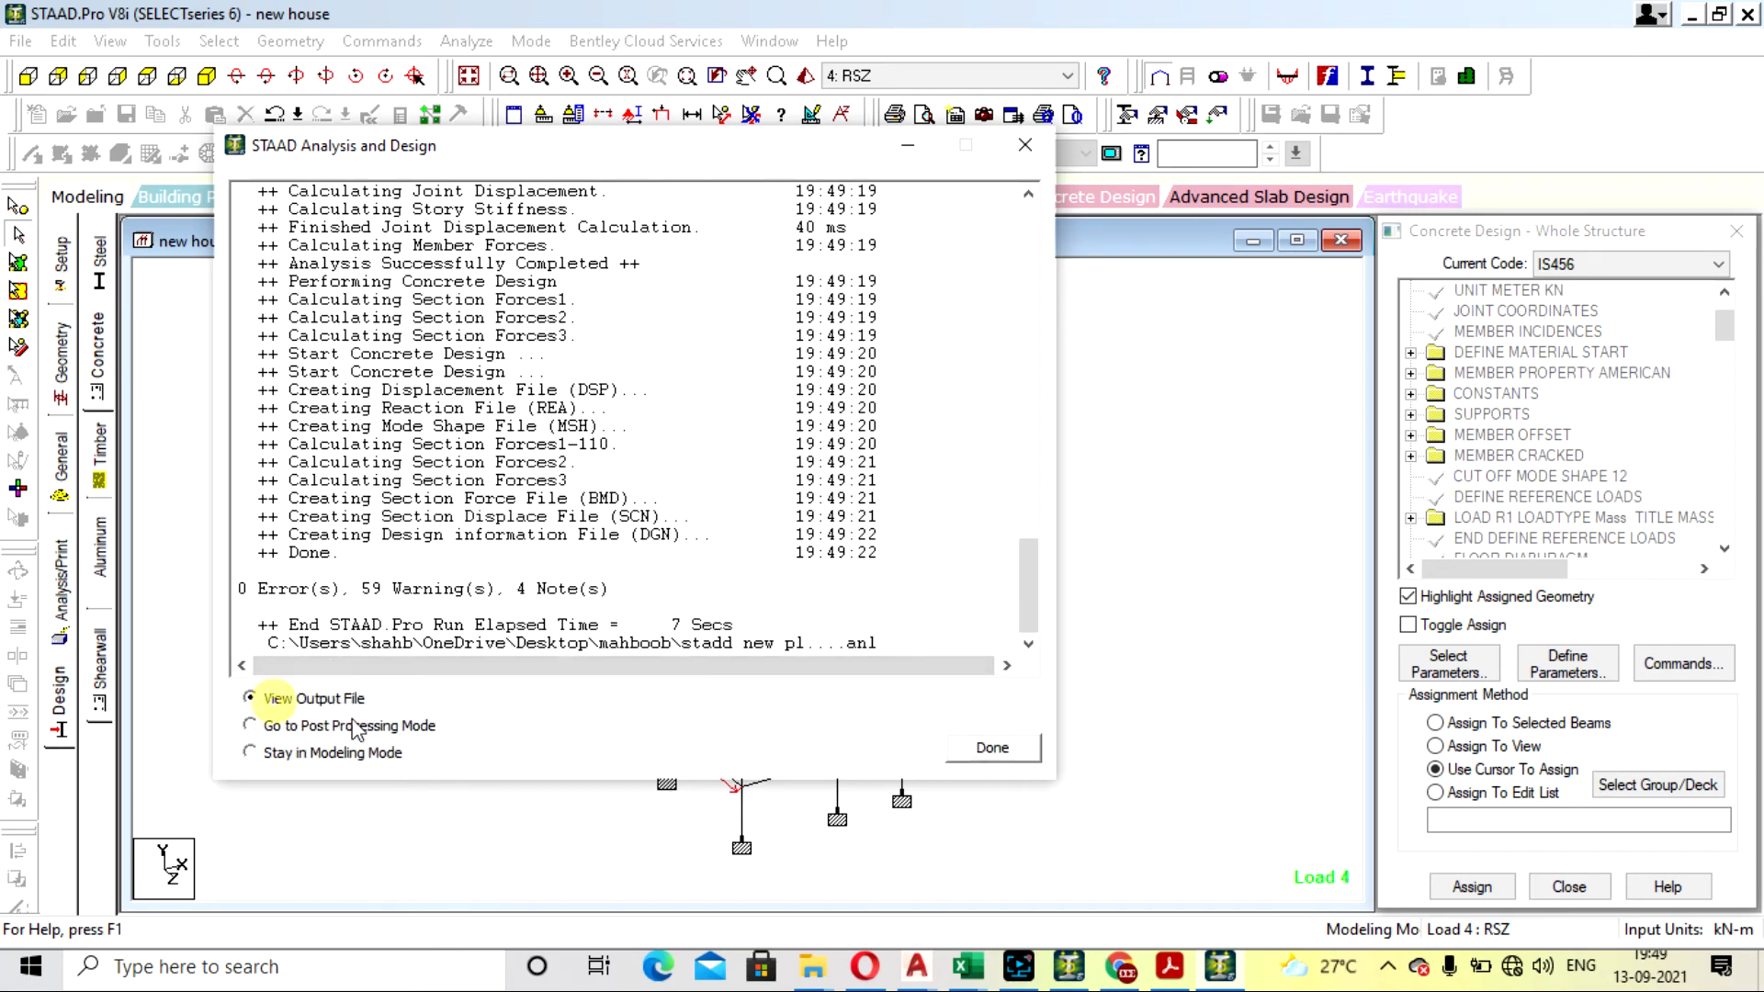
left_click(974, 748)
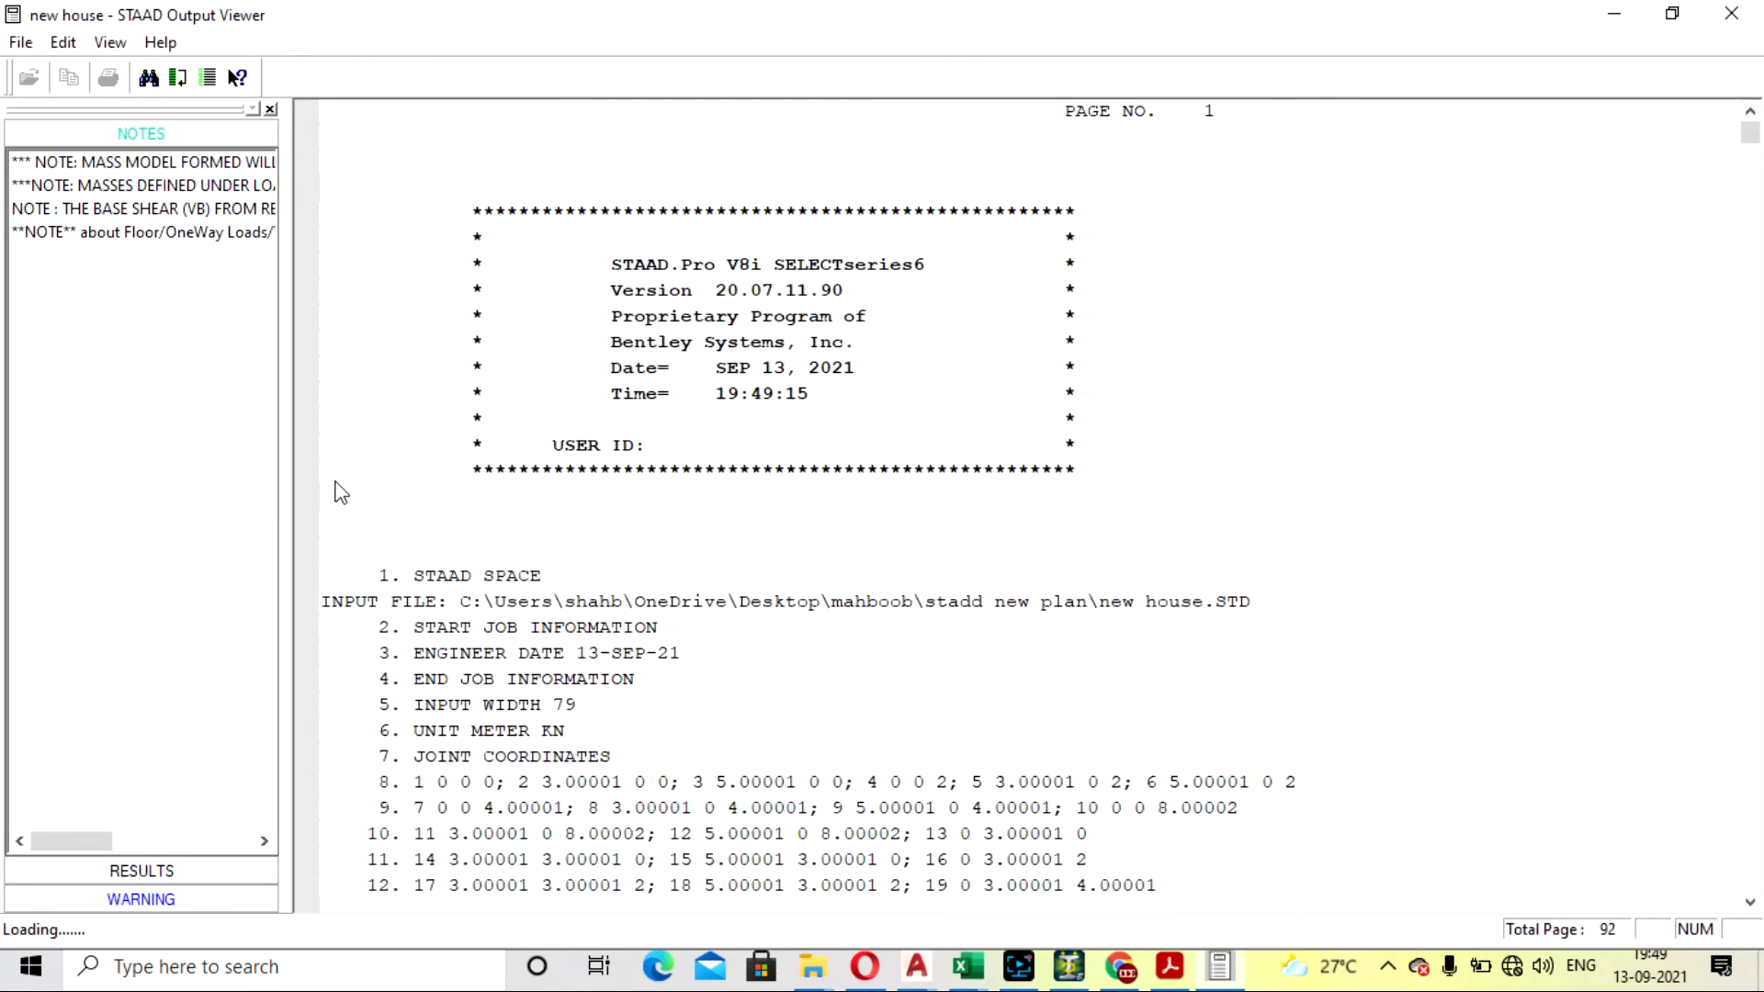
- Examine the warnings in the analysis output about closely spaced modes and the zone parameter value
left_click(182, 907)
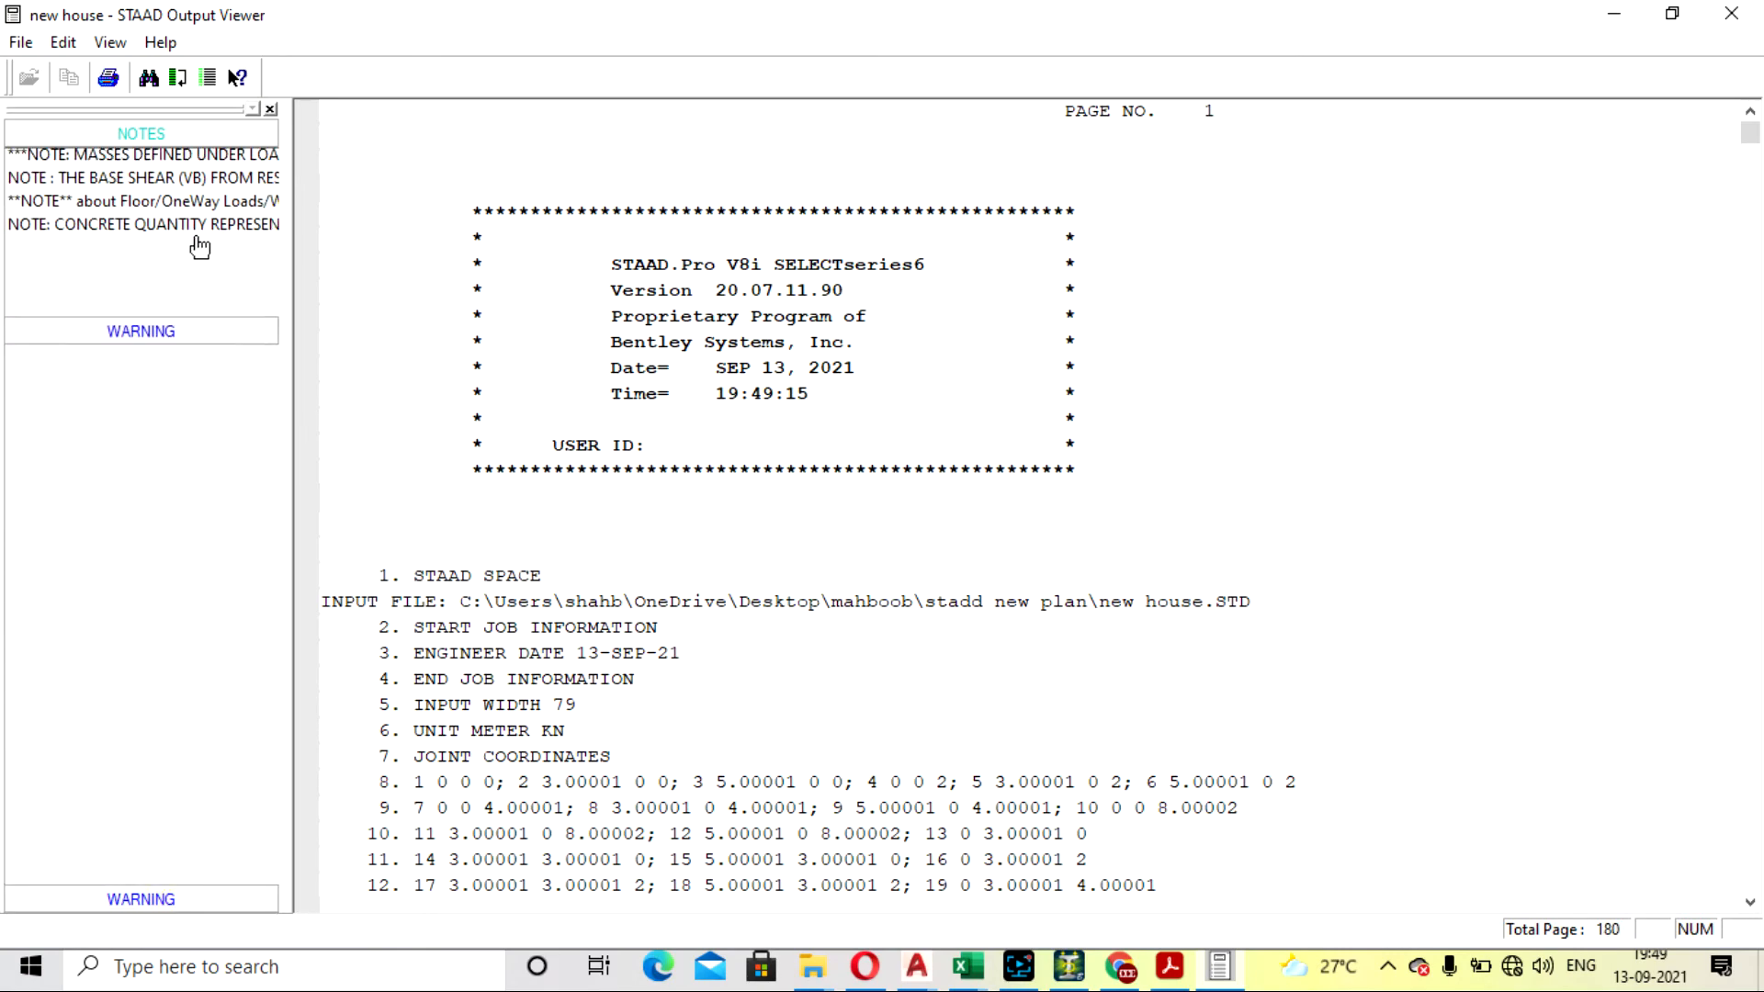
left_click(158, 218)
scroll(721, 355, "up", 1)
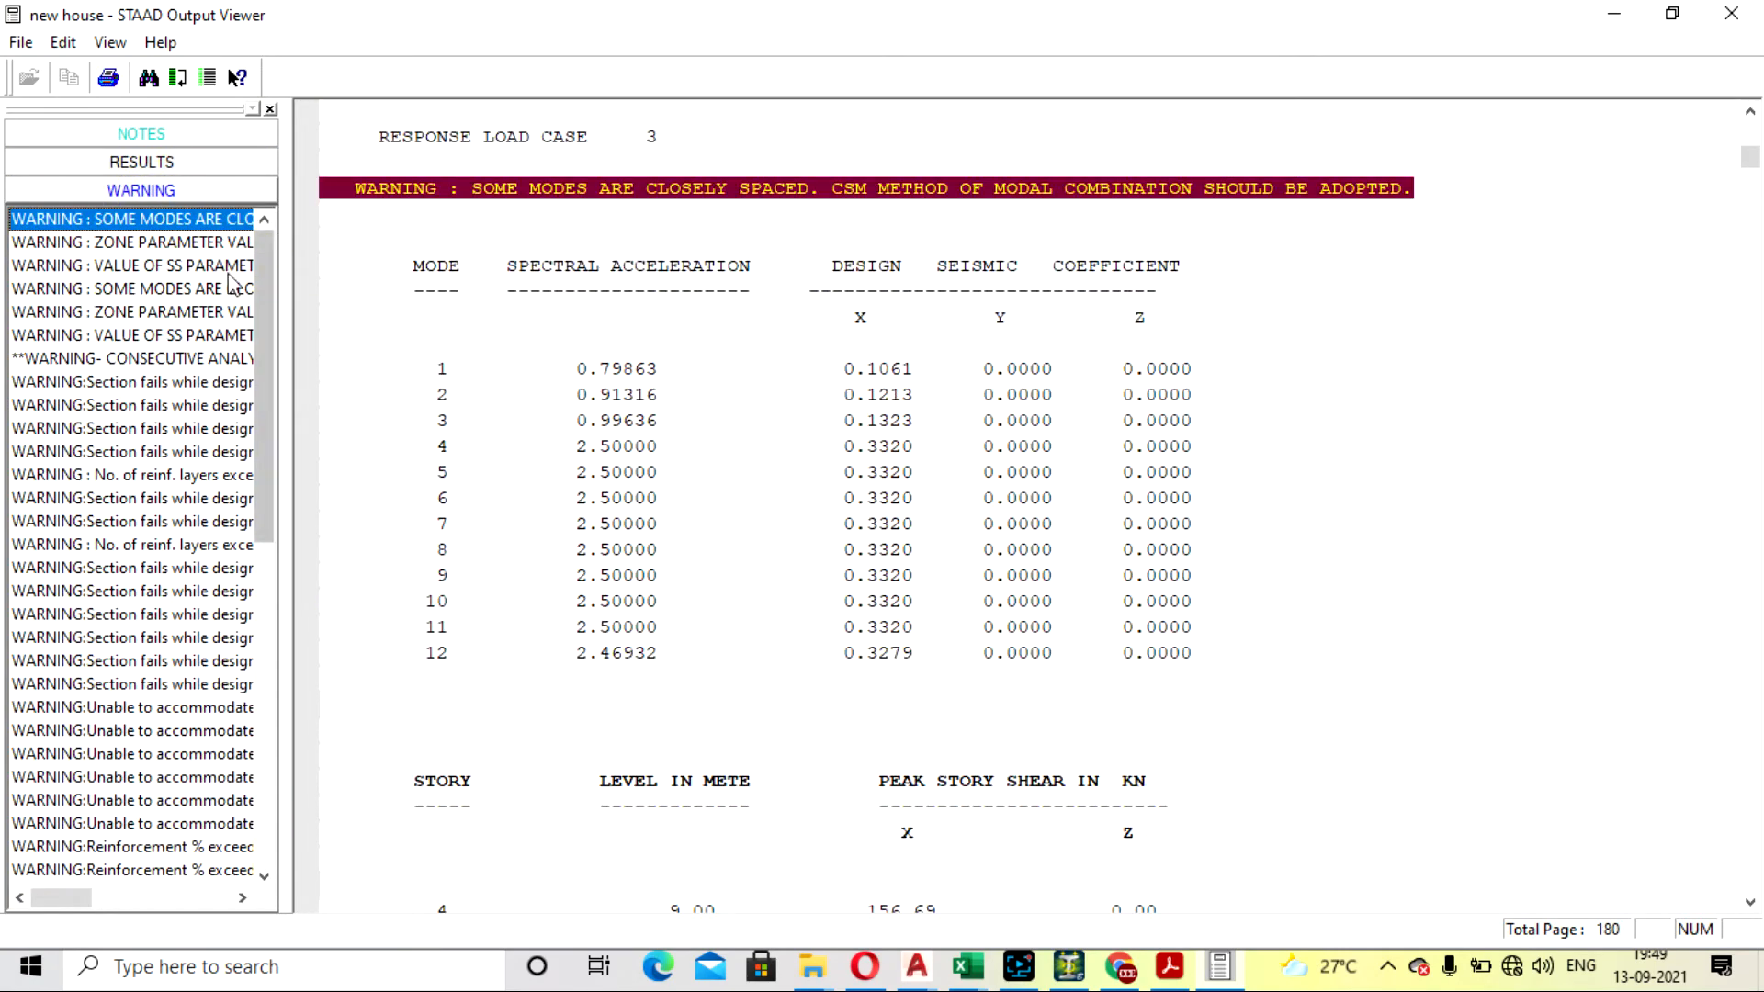
left_click(160, 245)
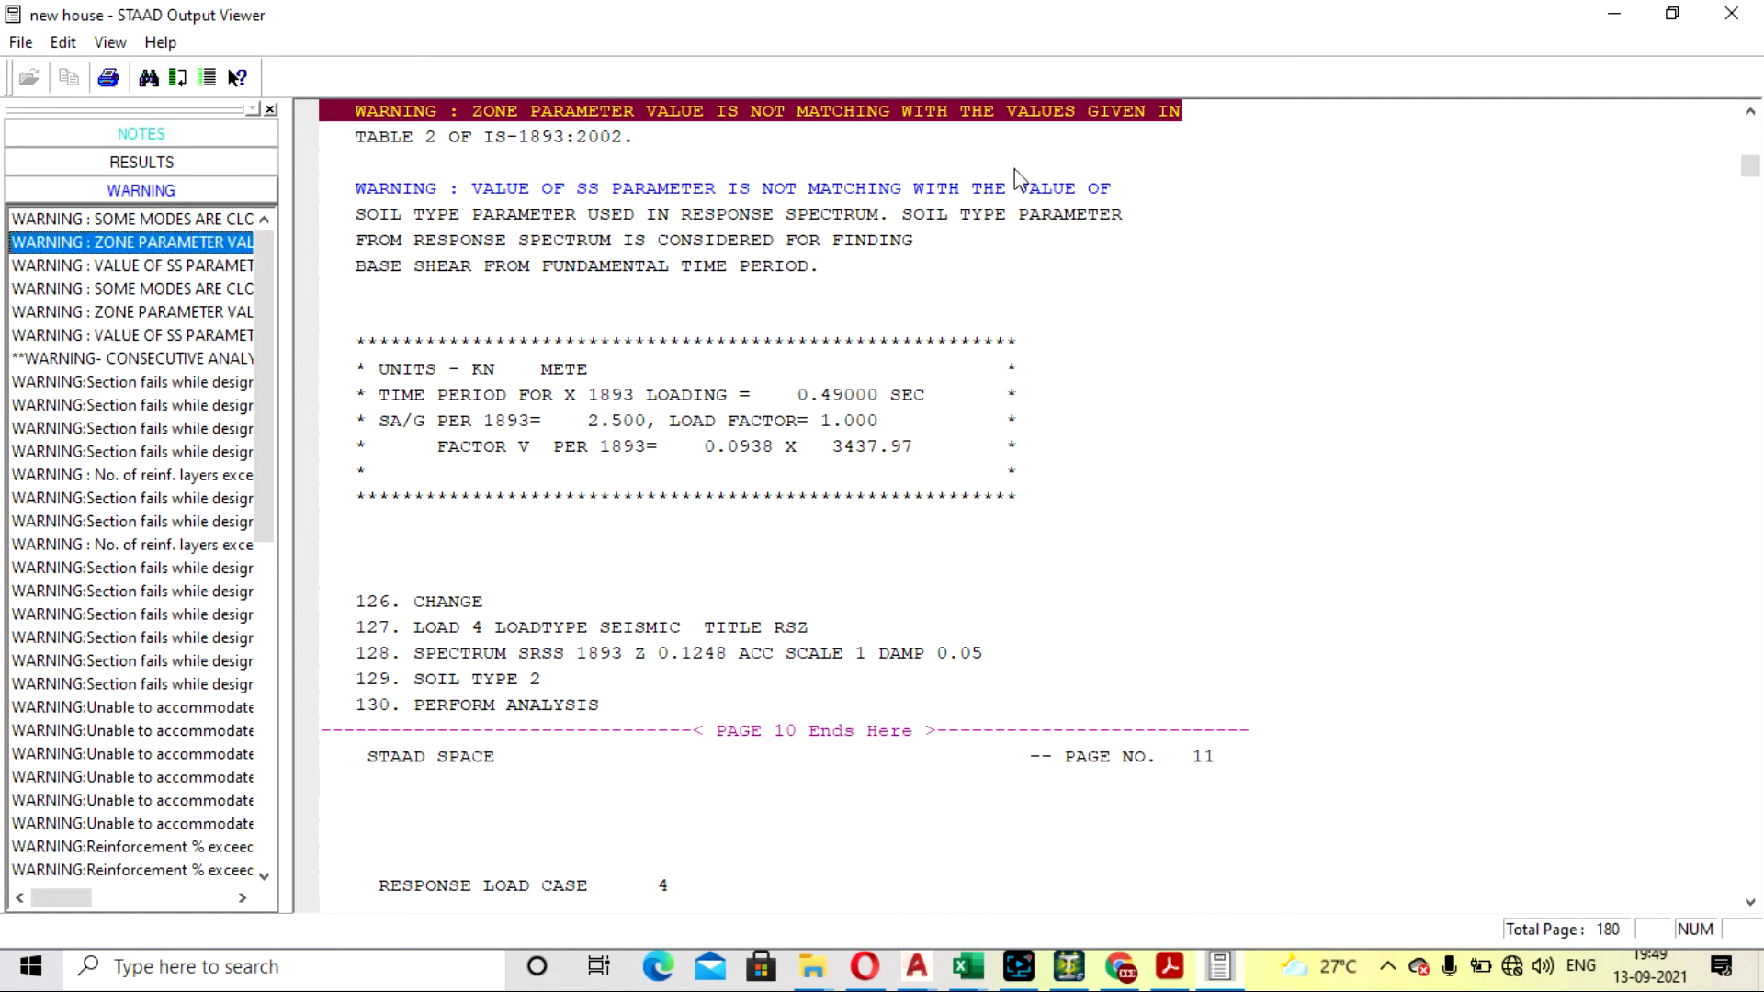
scroll(1012, 181, "up", 1)
scroll(689, 242, "down", 1)
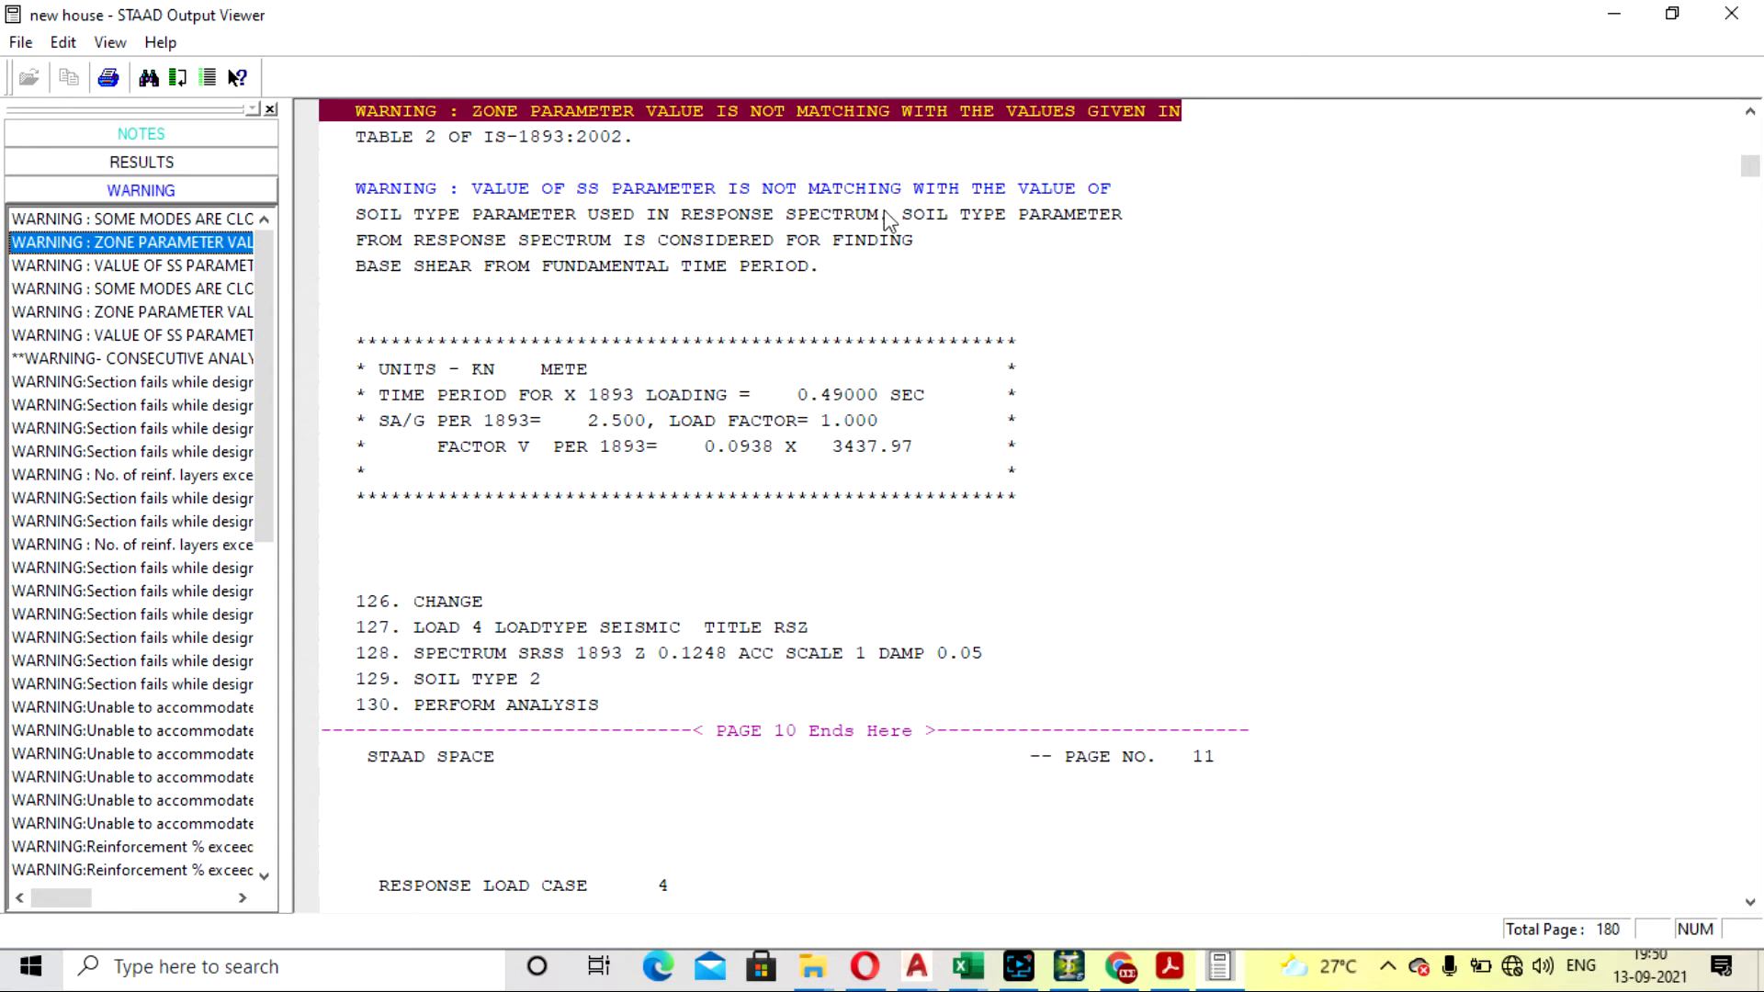
- Examine the warnings about the SS parameter and the zone parameter in the analysis output
left_click(181, 268)
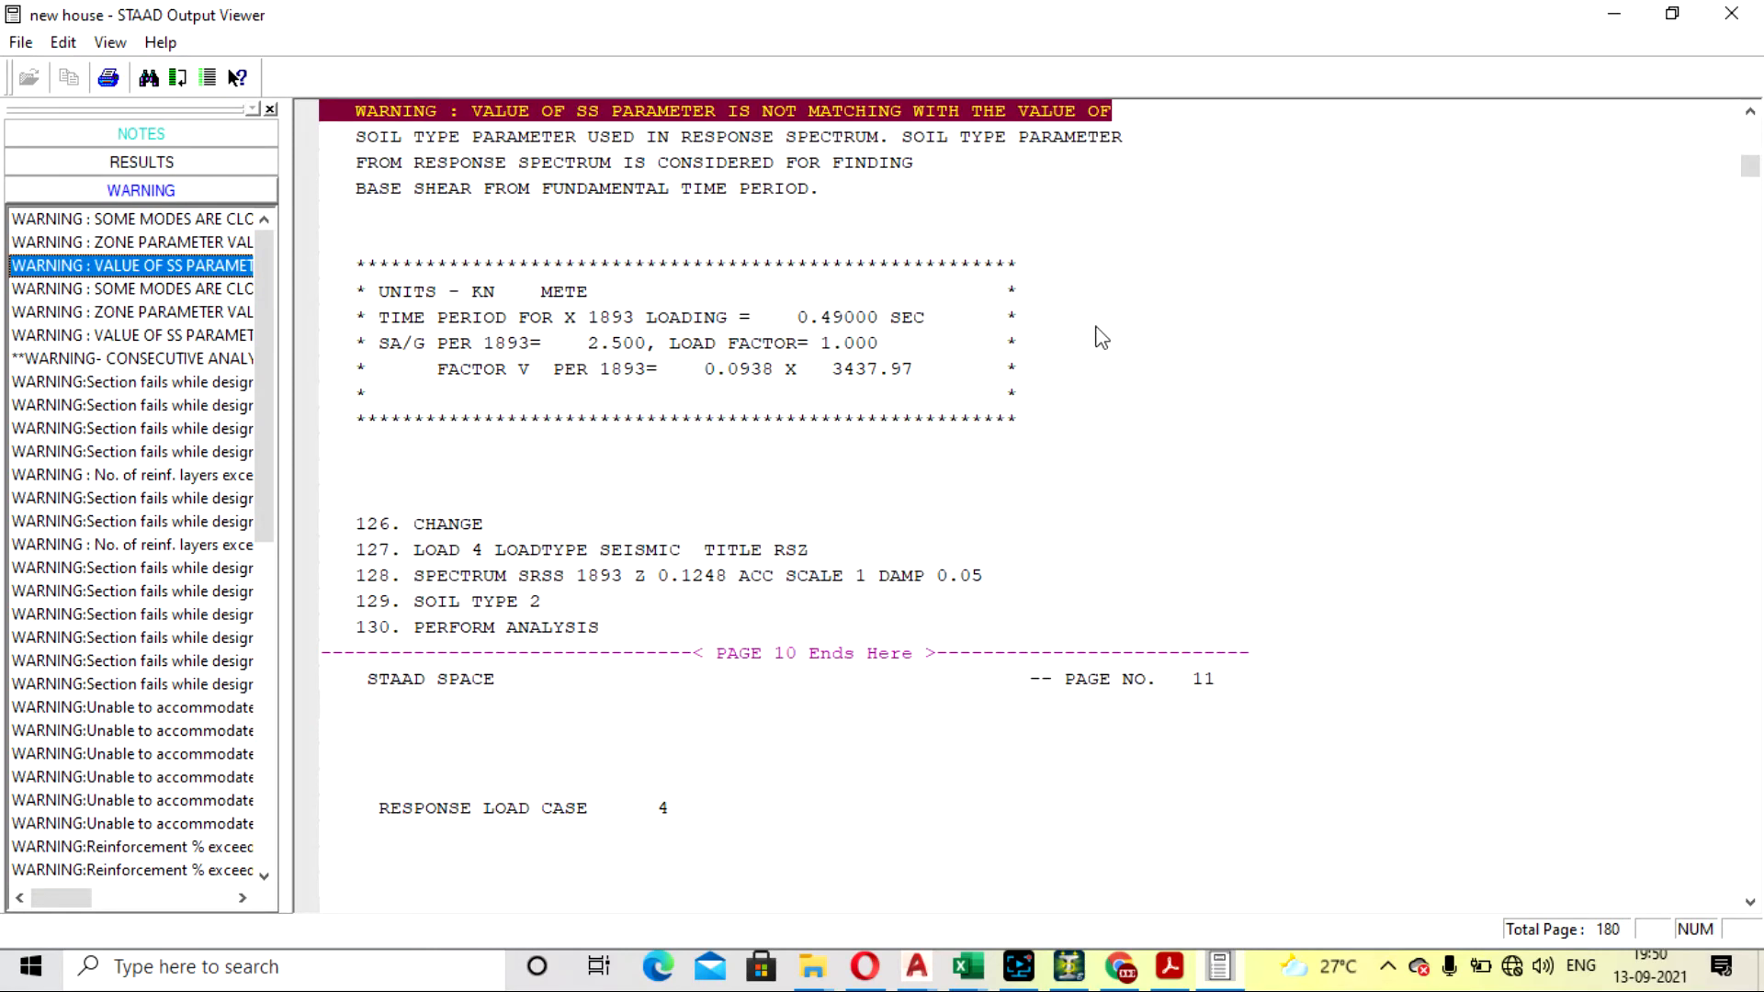
scroll(606, 312, "up", 1)
scroll(933, 302, "down", 1)
left_click(158, 315)
- Examine the beam design warnings about sections failing in shear and look through the rest of the warning list
left_click(158, 383)
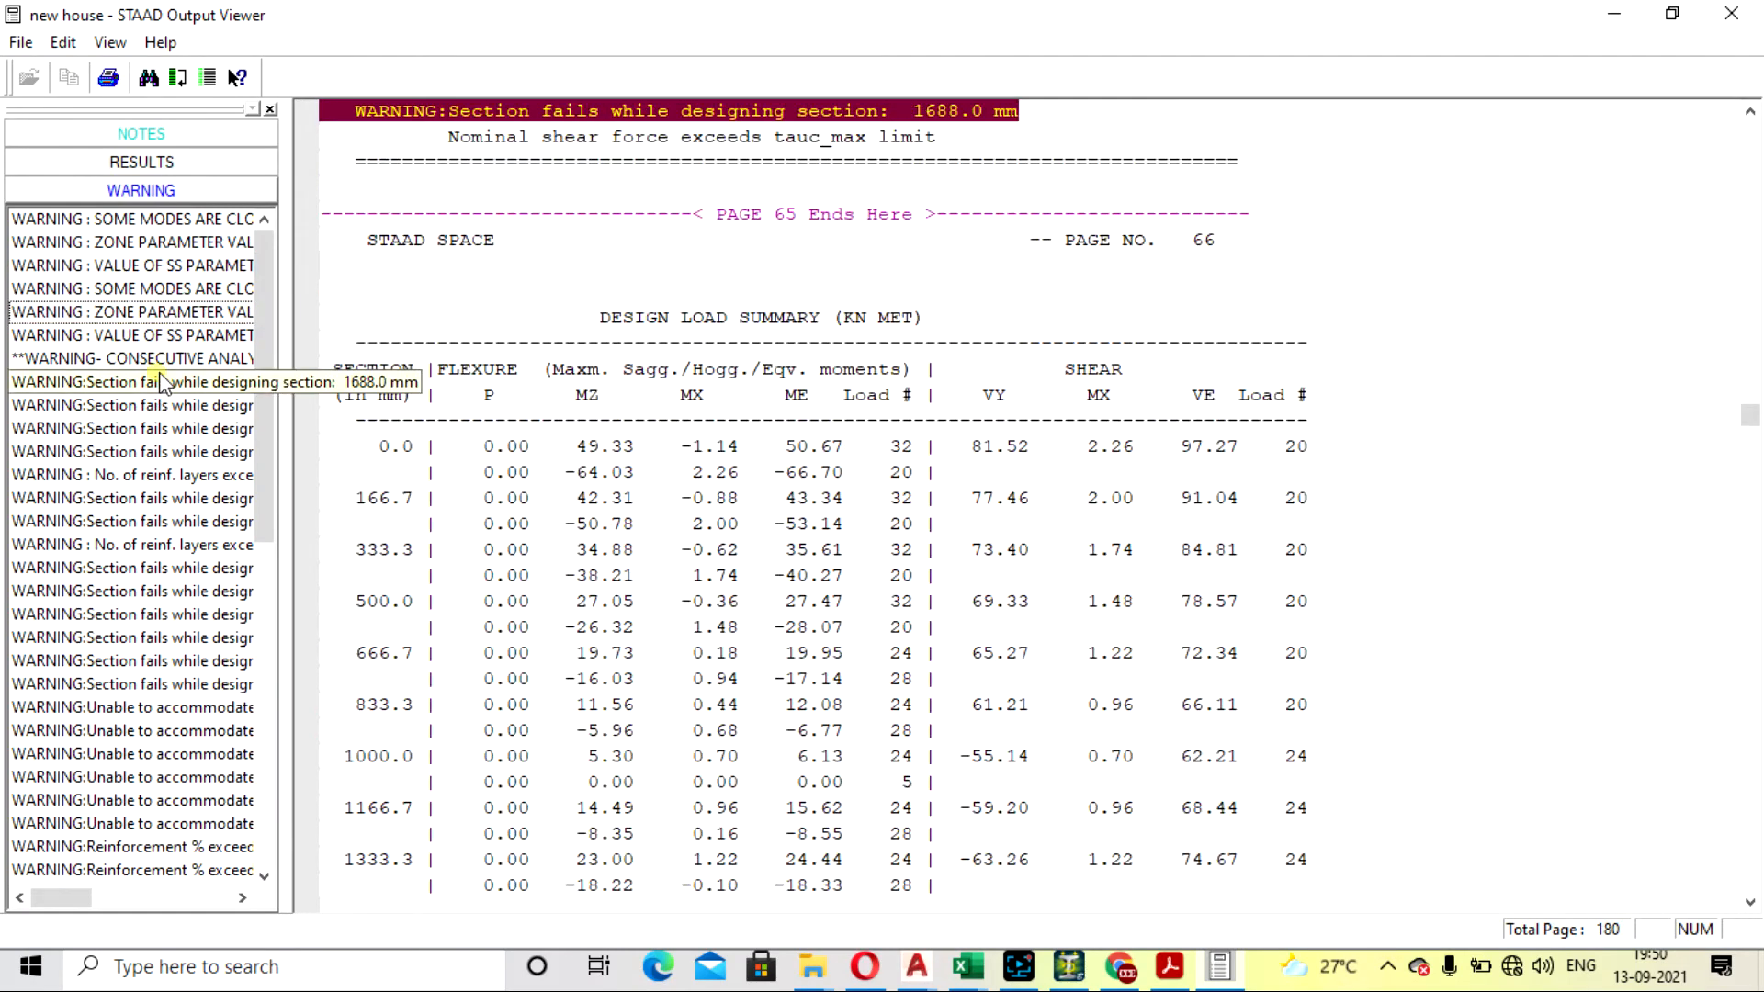
scroll(566, 404, "up", 1)
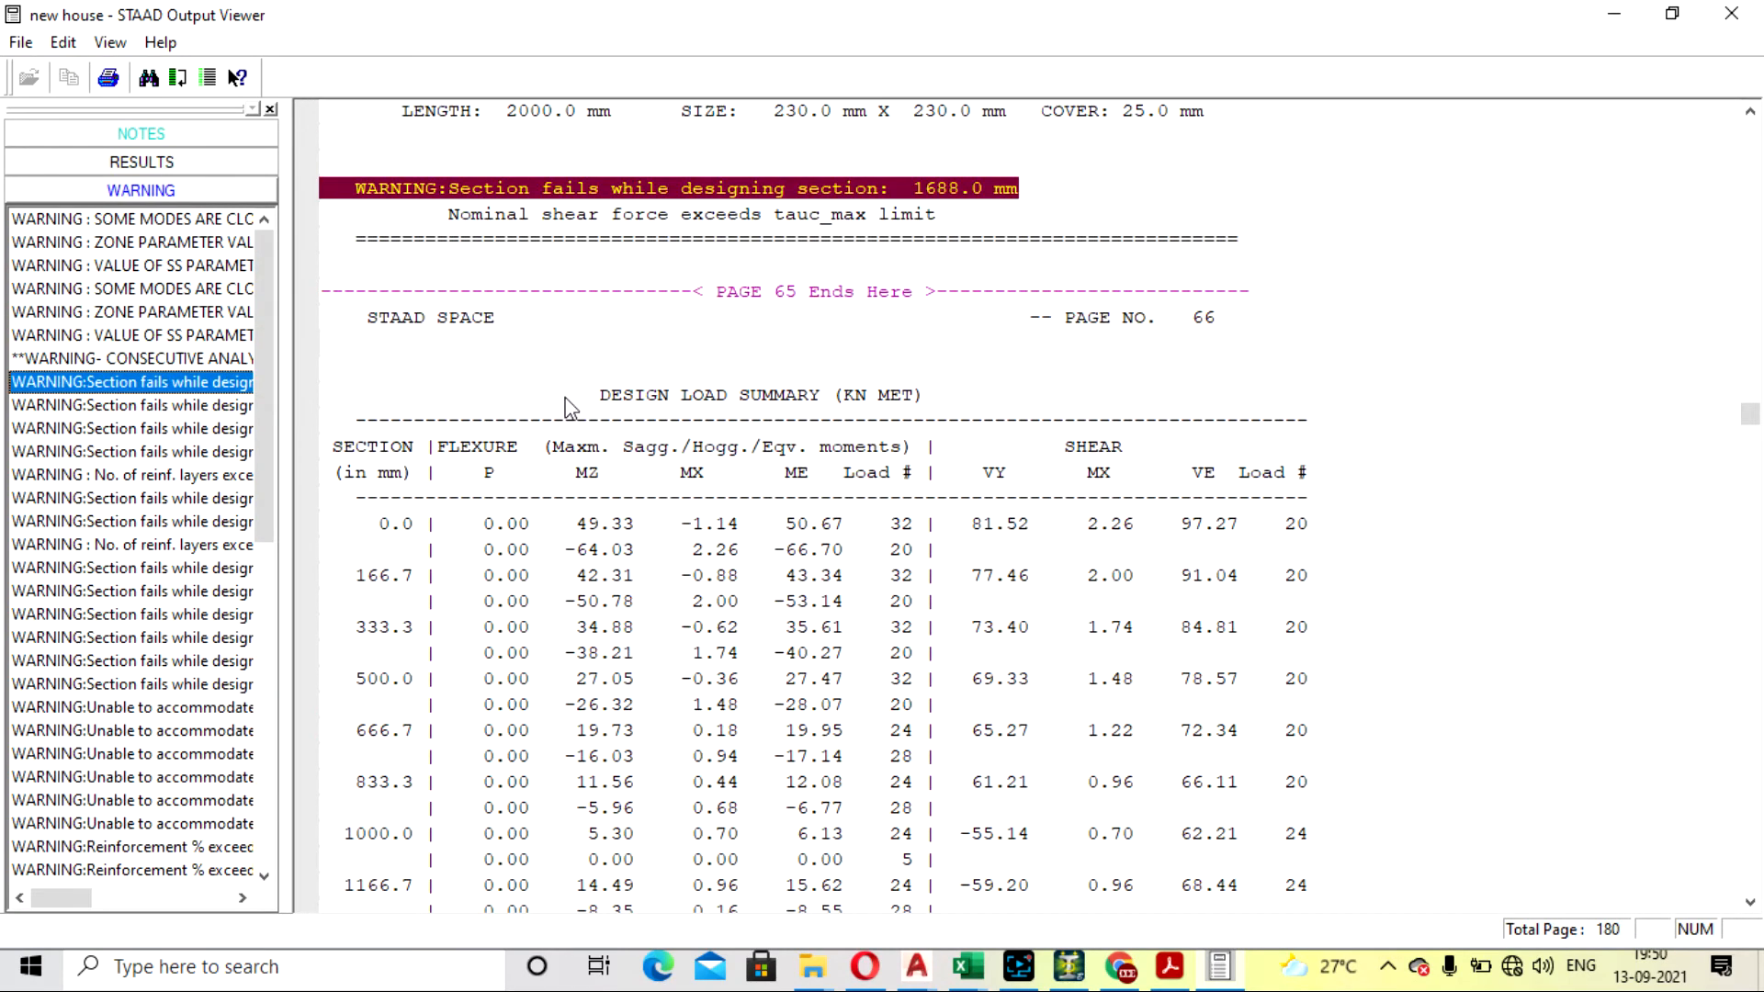
left_click(104, 497)
left_click(110, 452)
left_click(145, 408)
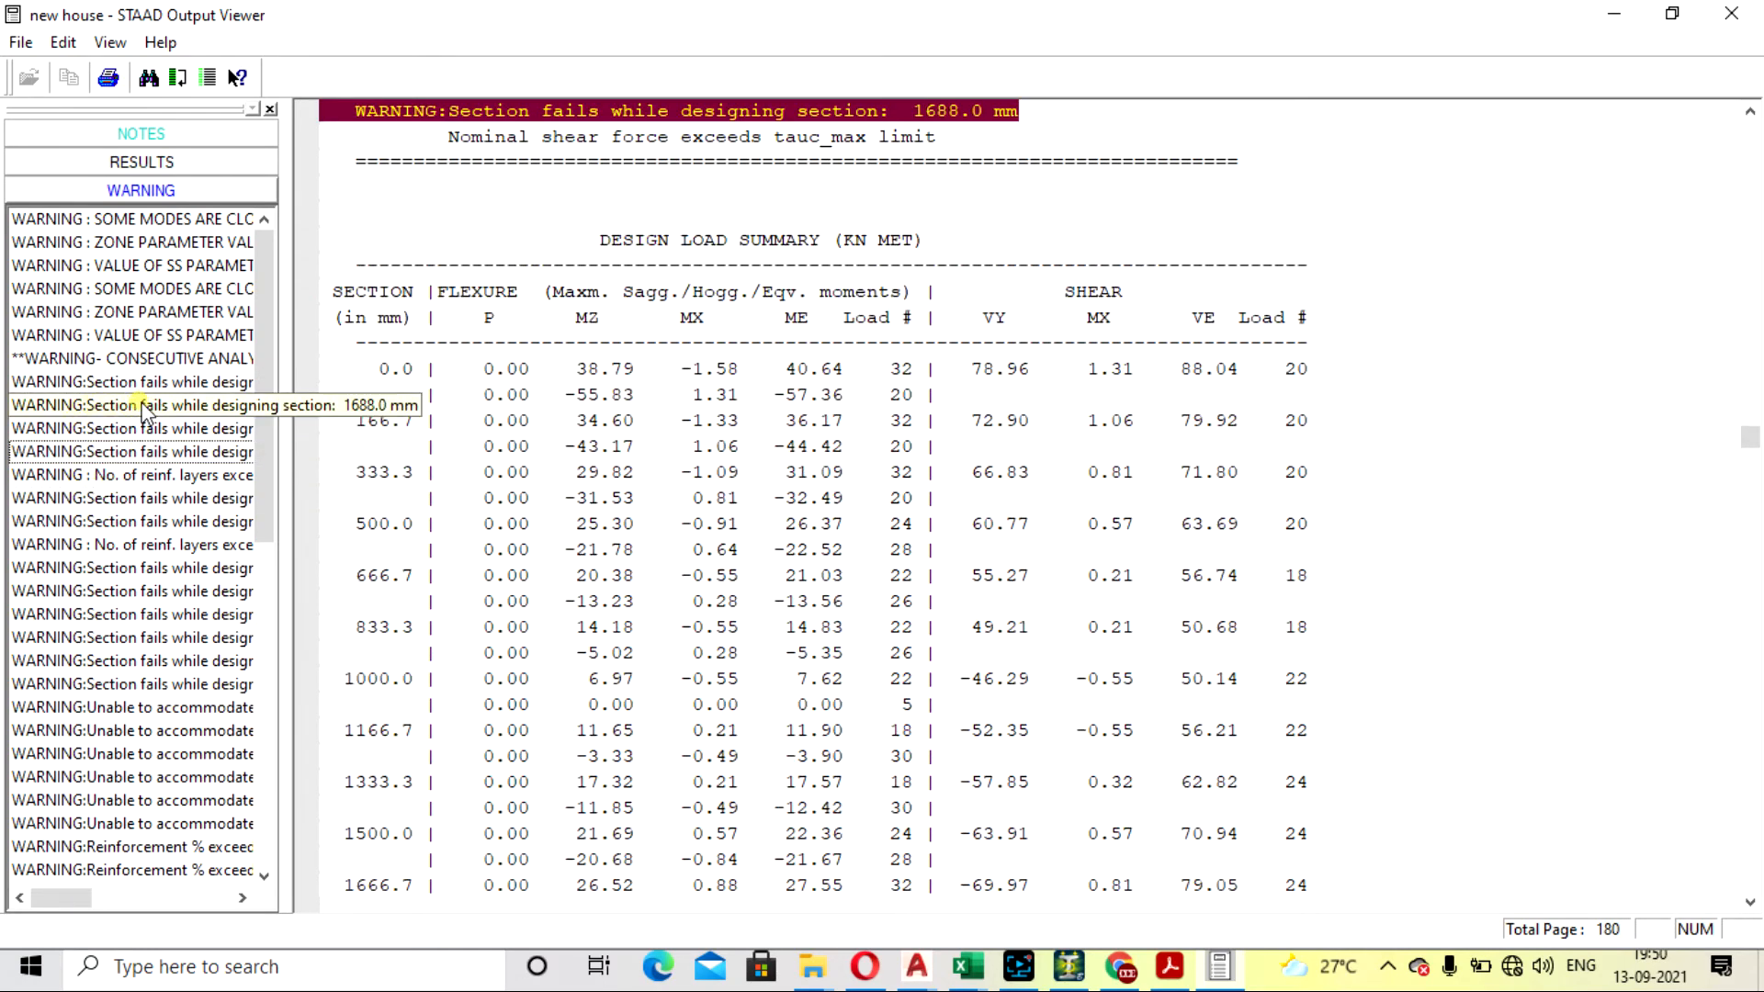
left_click(158, 386)
scroll(146, 553, "down", 5)
scroll(142, 554, "down", 5)
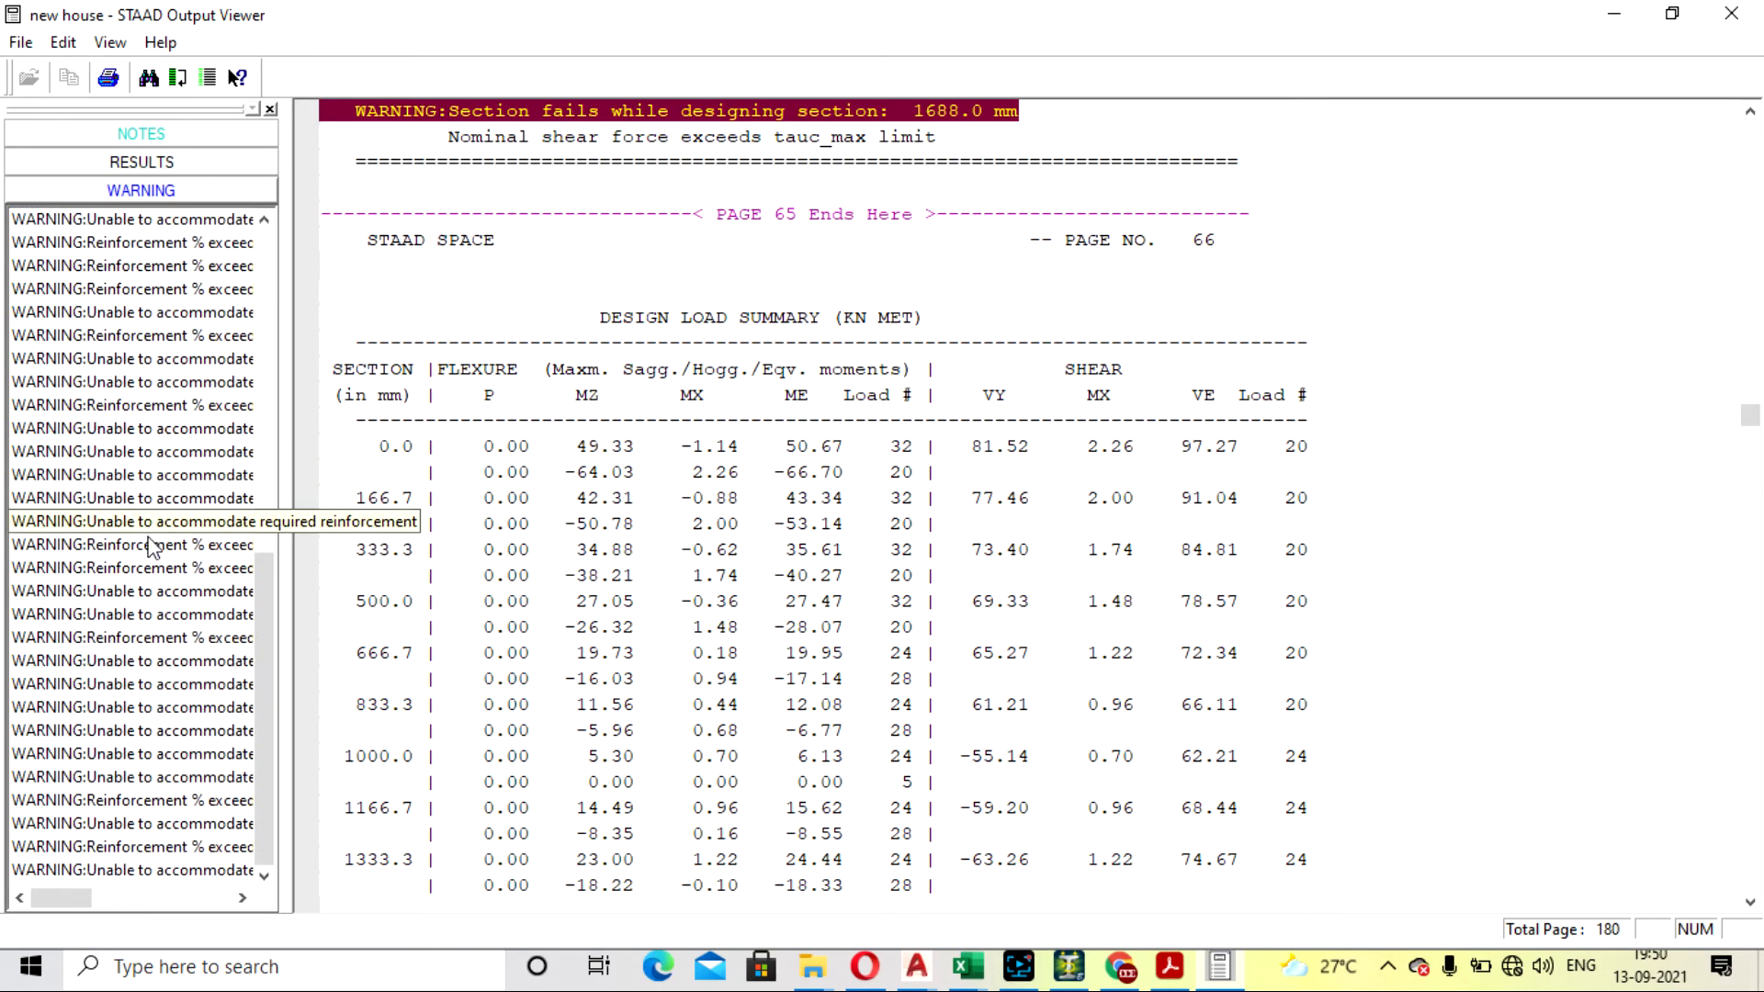
- Examine the column design warnings about excessive reinforcement percentage and reinforcement that cannot be accommodated
left_click(198, 845)
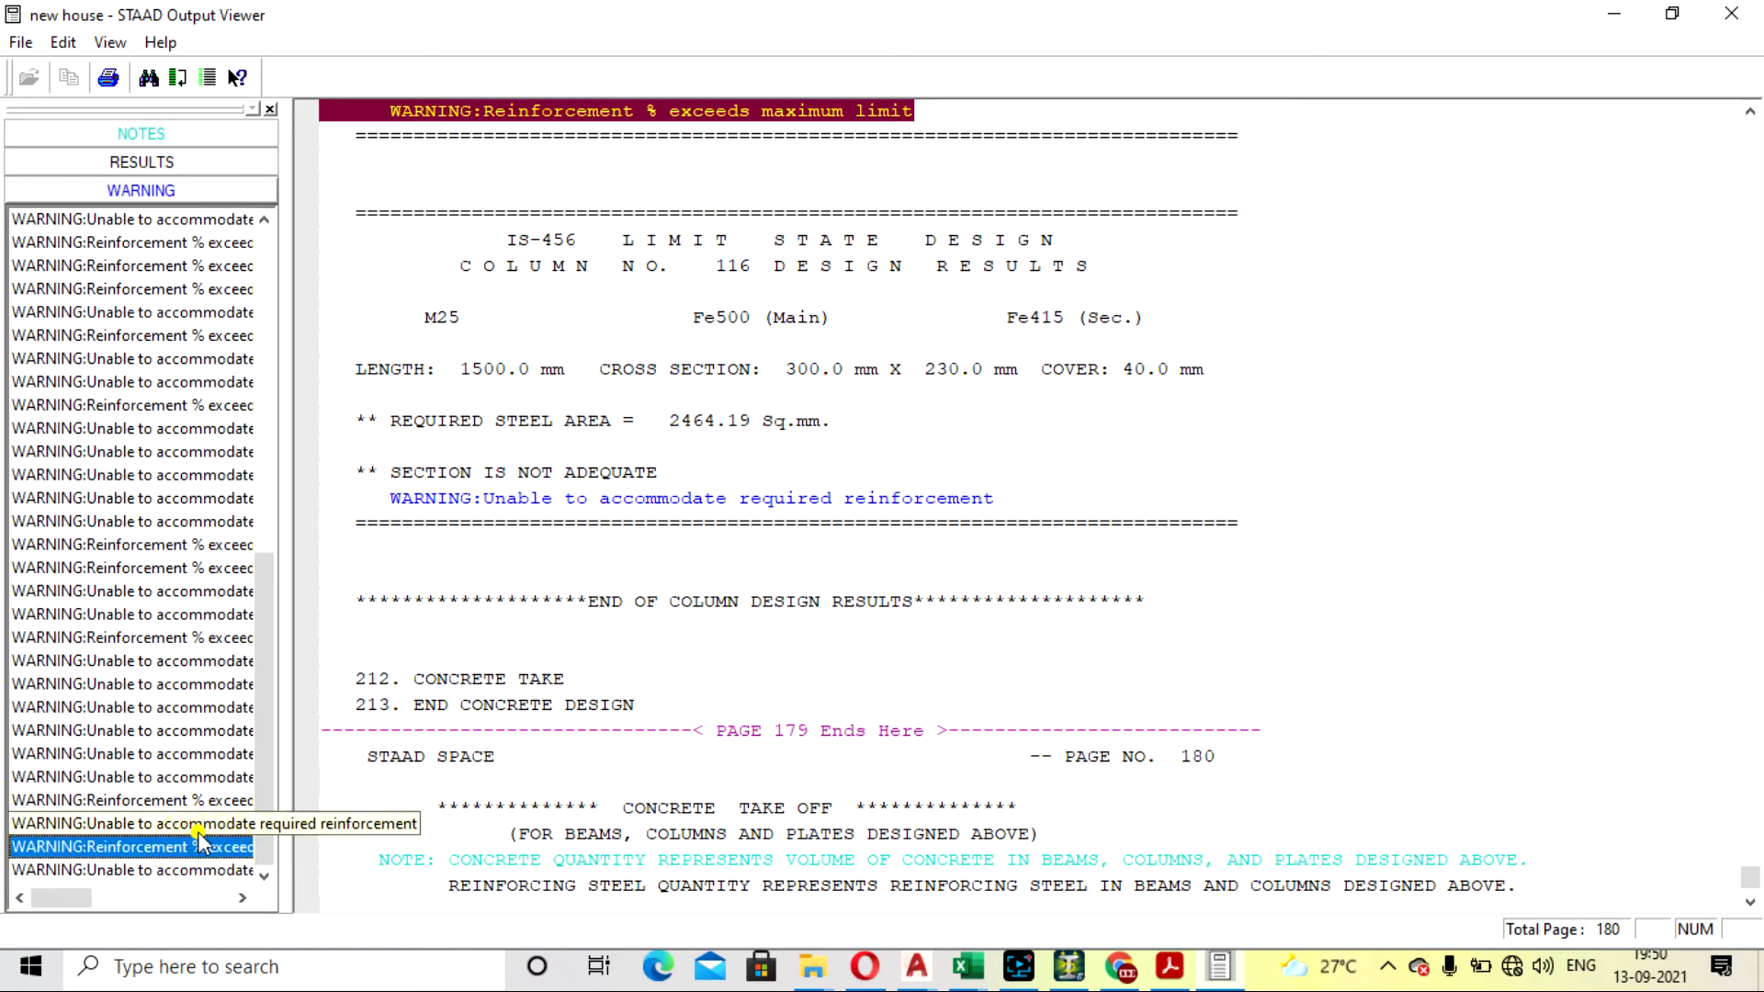
left_click(195, 825)
left_click(170, 661)
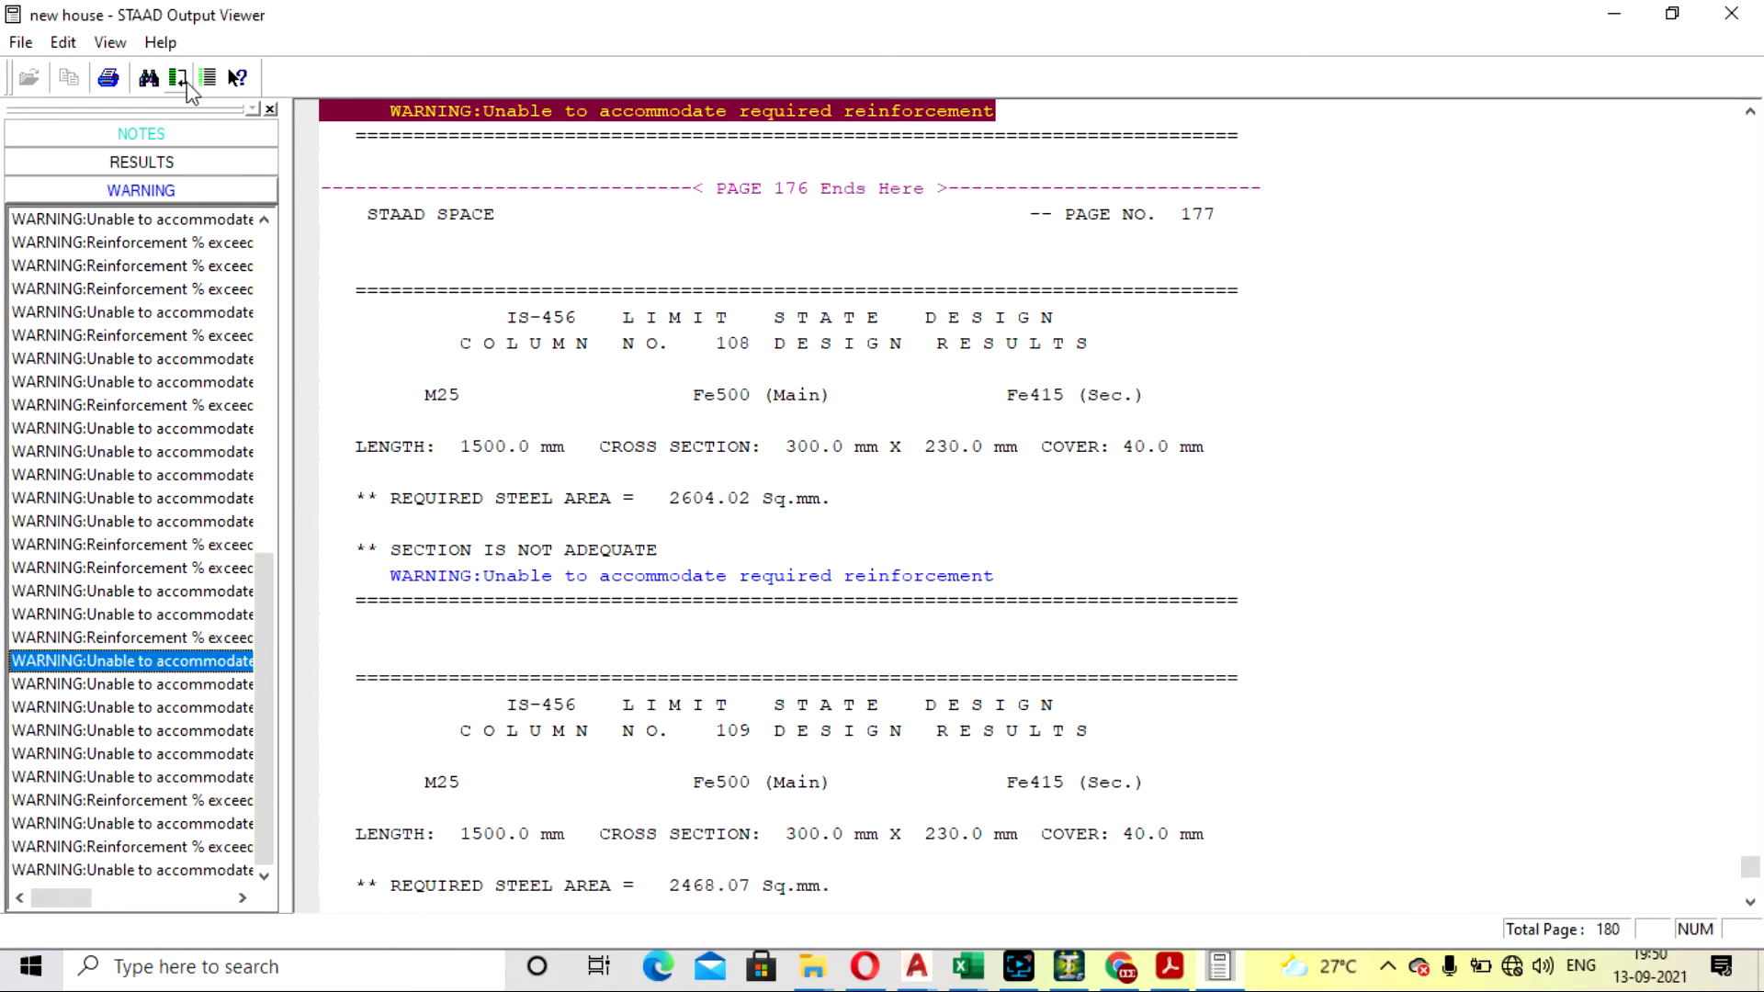
- Open the beam design results in the output and skim the IS 456 design report of beam 1
left_click(197, 169)
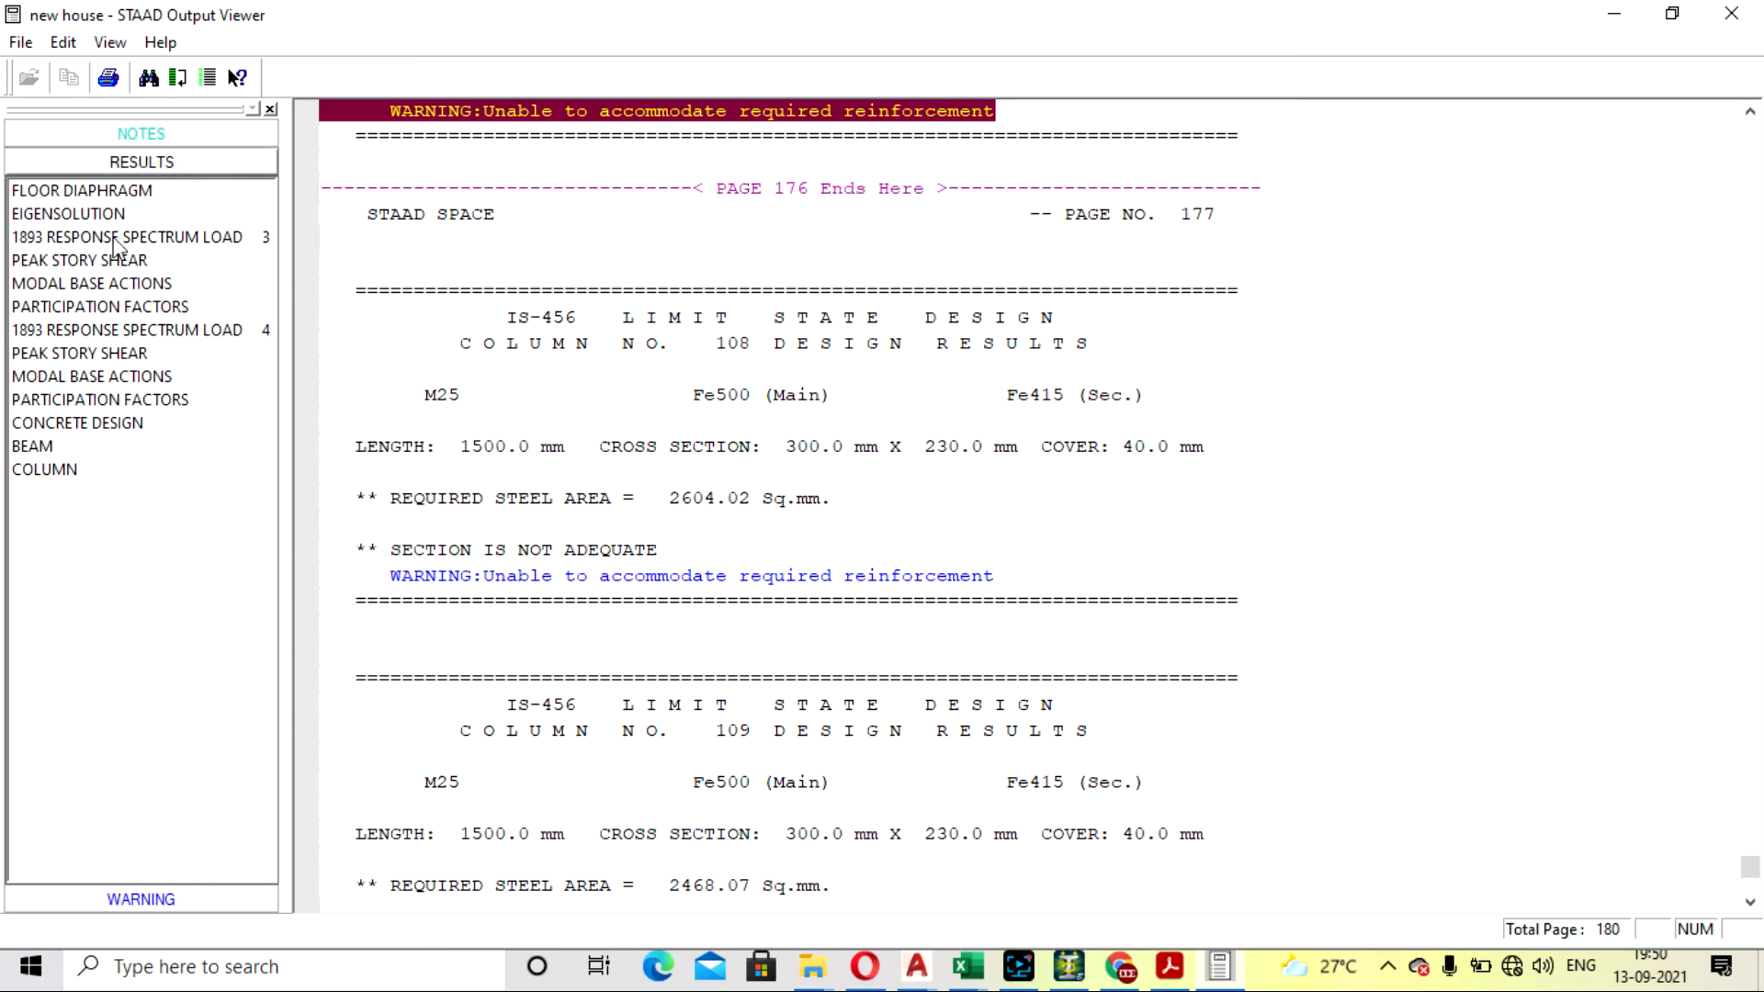
left_click(32, 446)
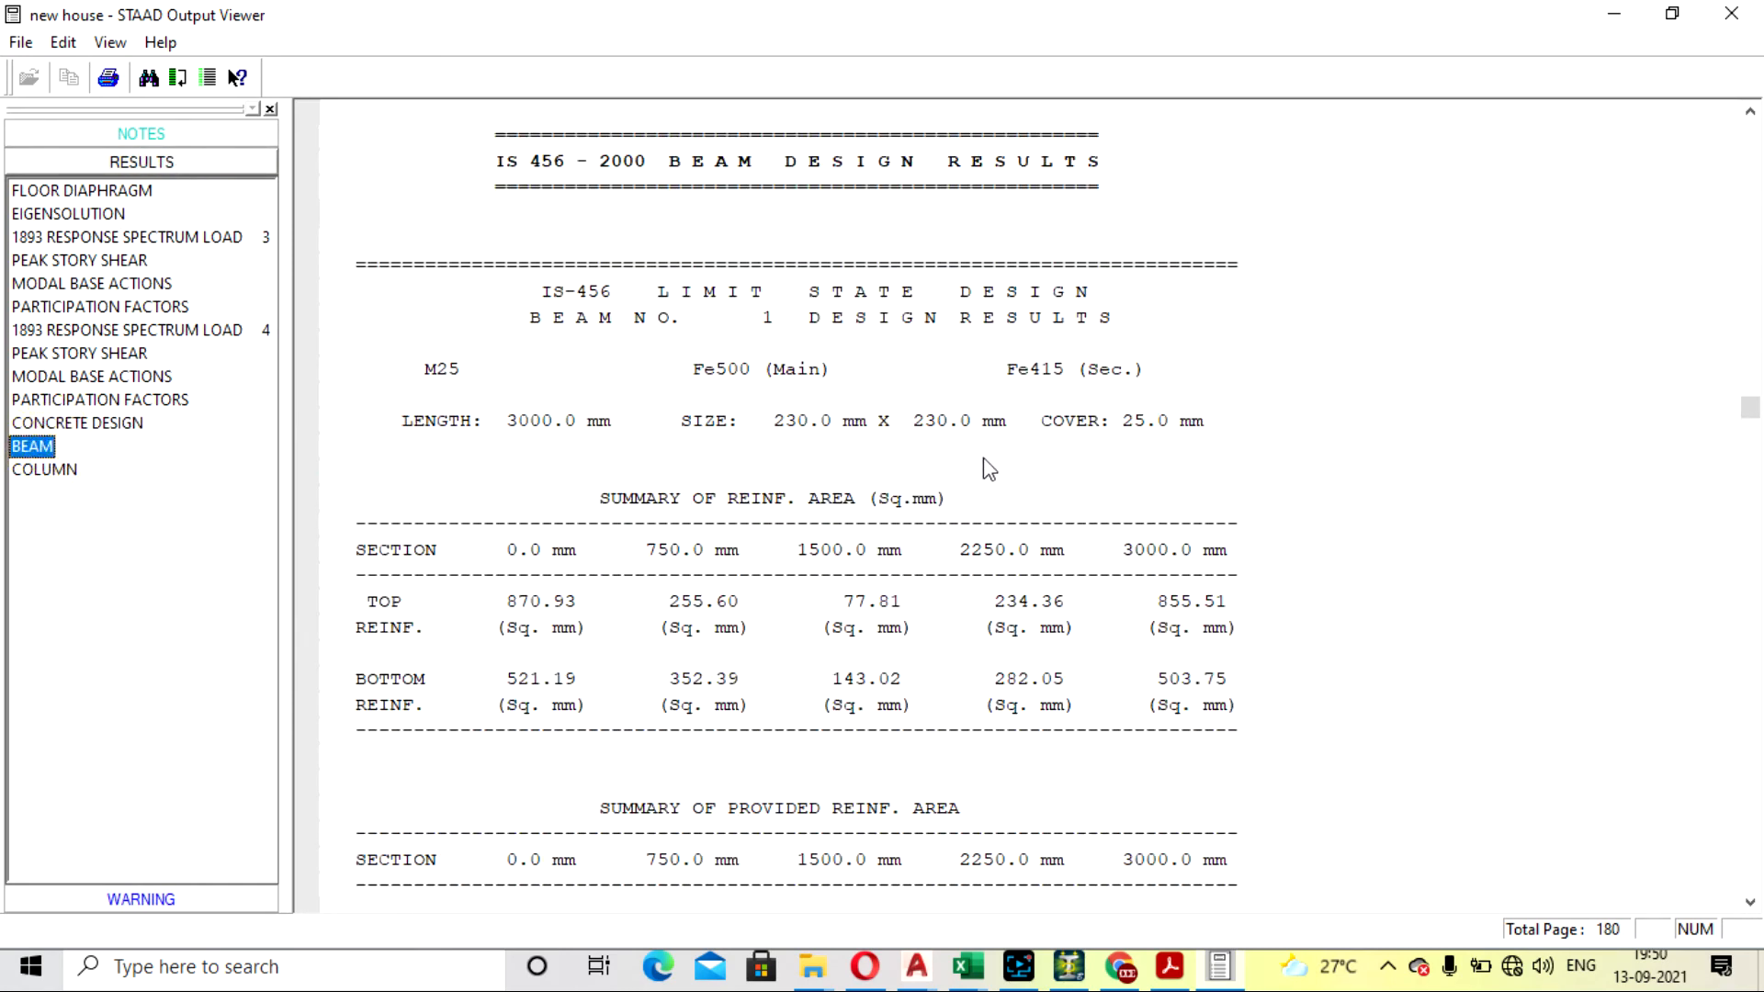
scroll(989, 470, "down", 4)
scroll(1002, 447, "up", 3)
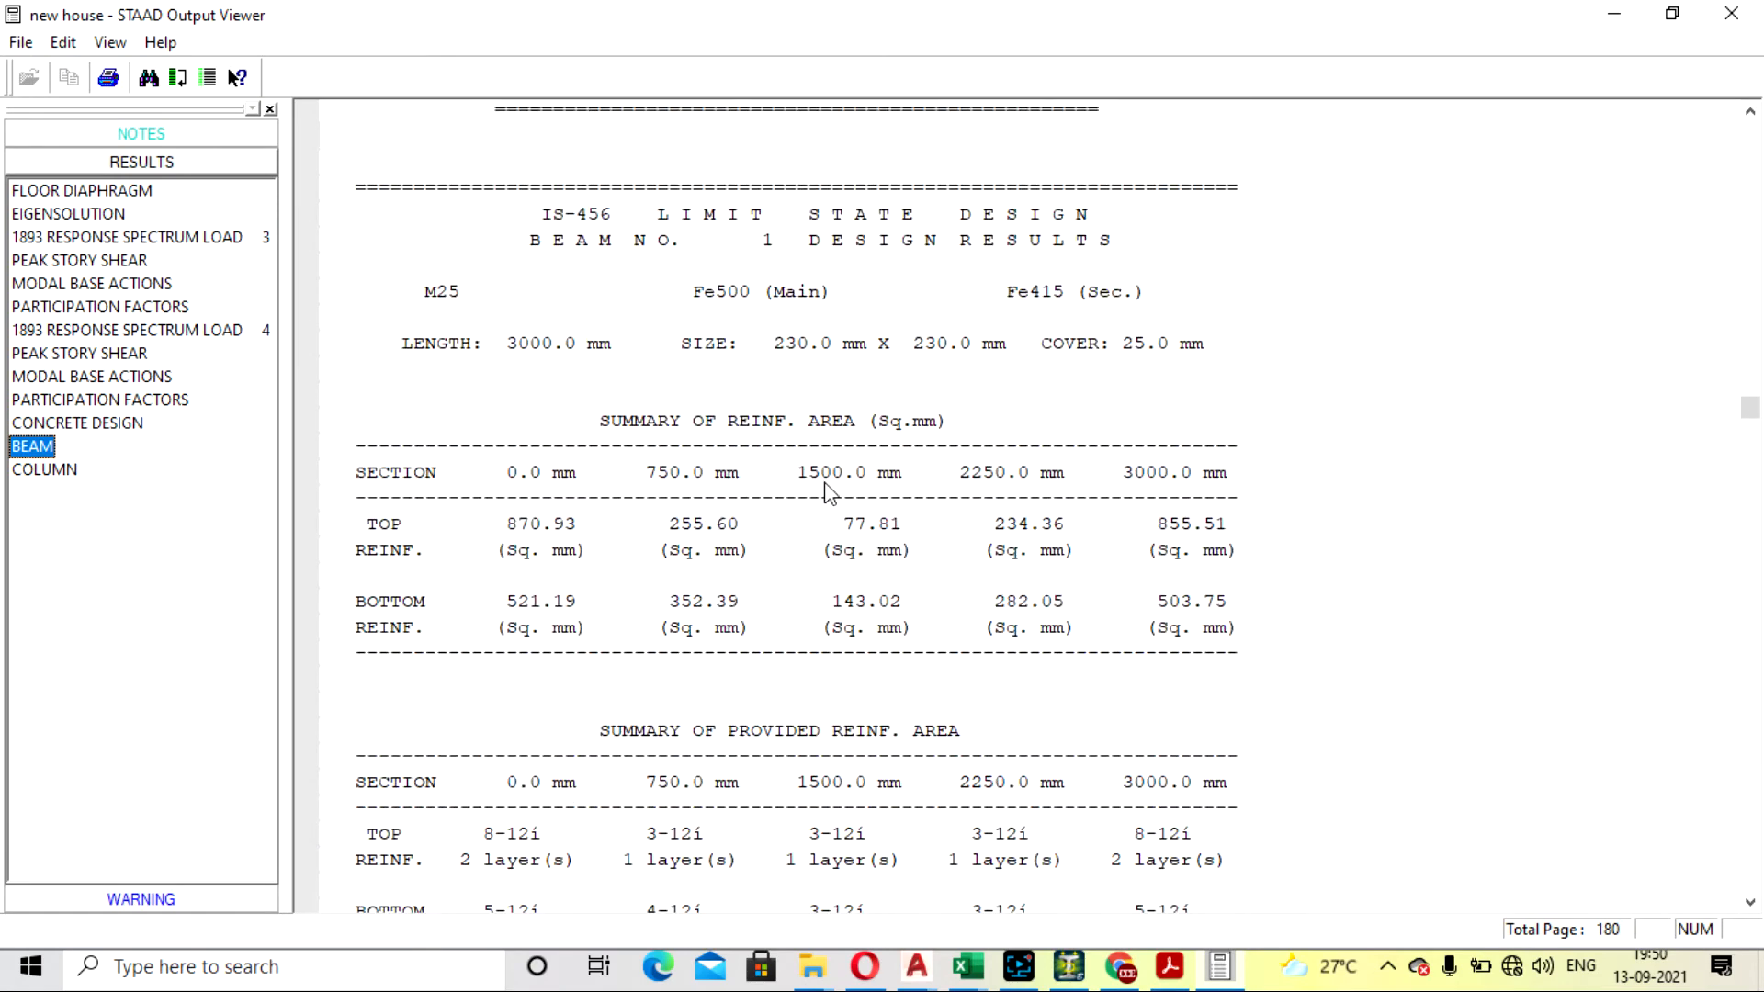
scroll(808, 496, "down", 12)
scroll(776, 519, "down", 5)
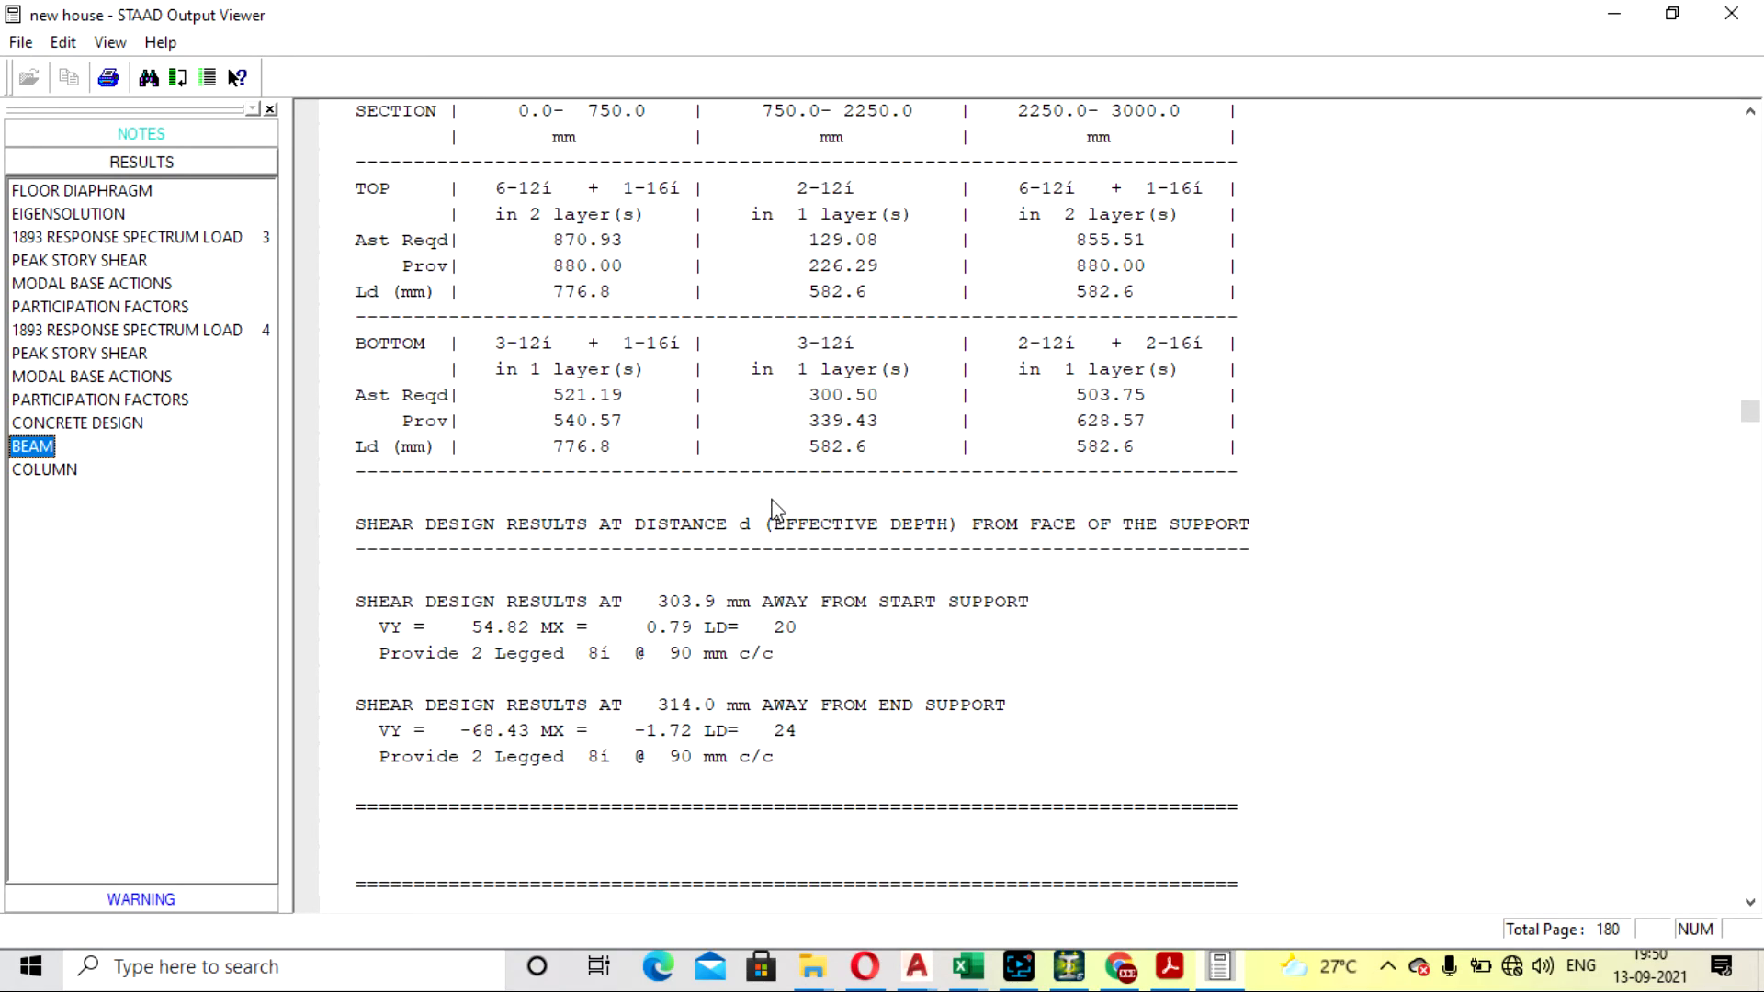
scroll(661, 716, "up", 8)
scroll(661, 679, "down", 9)
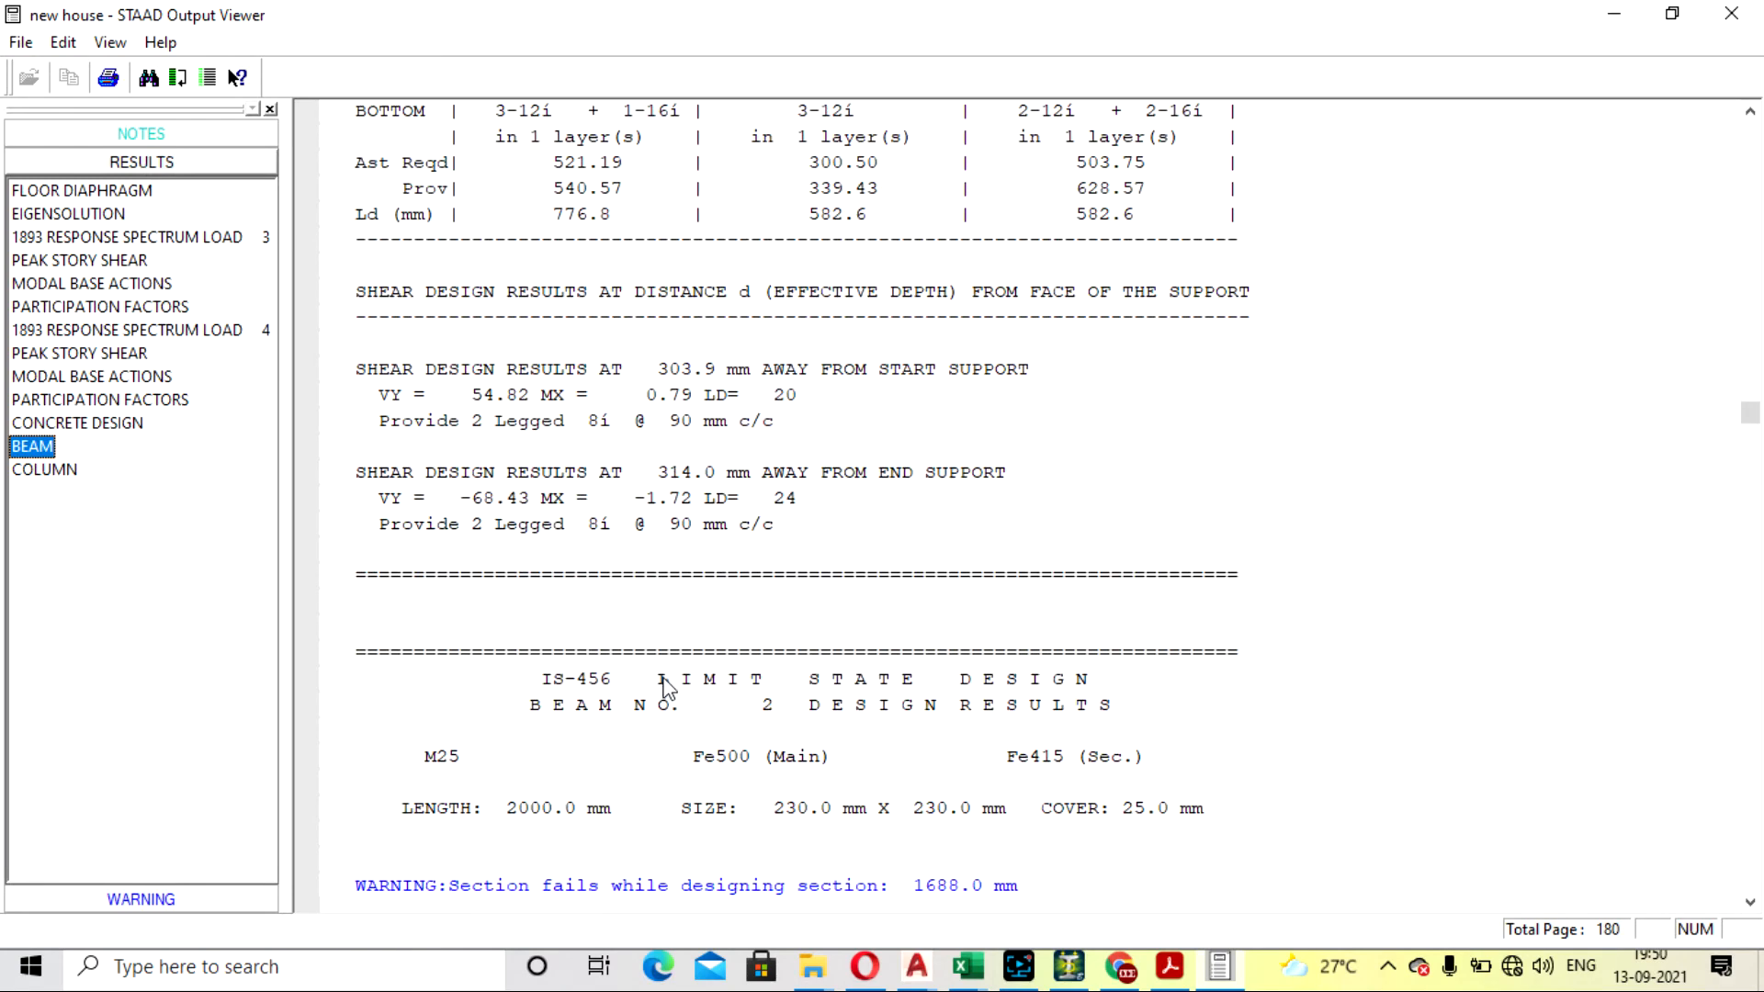
scroll(661, 677, "up", 18)
scroll(663, 668, "up", 7)
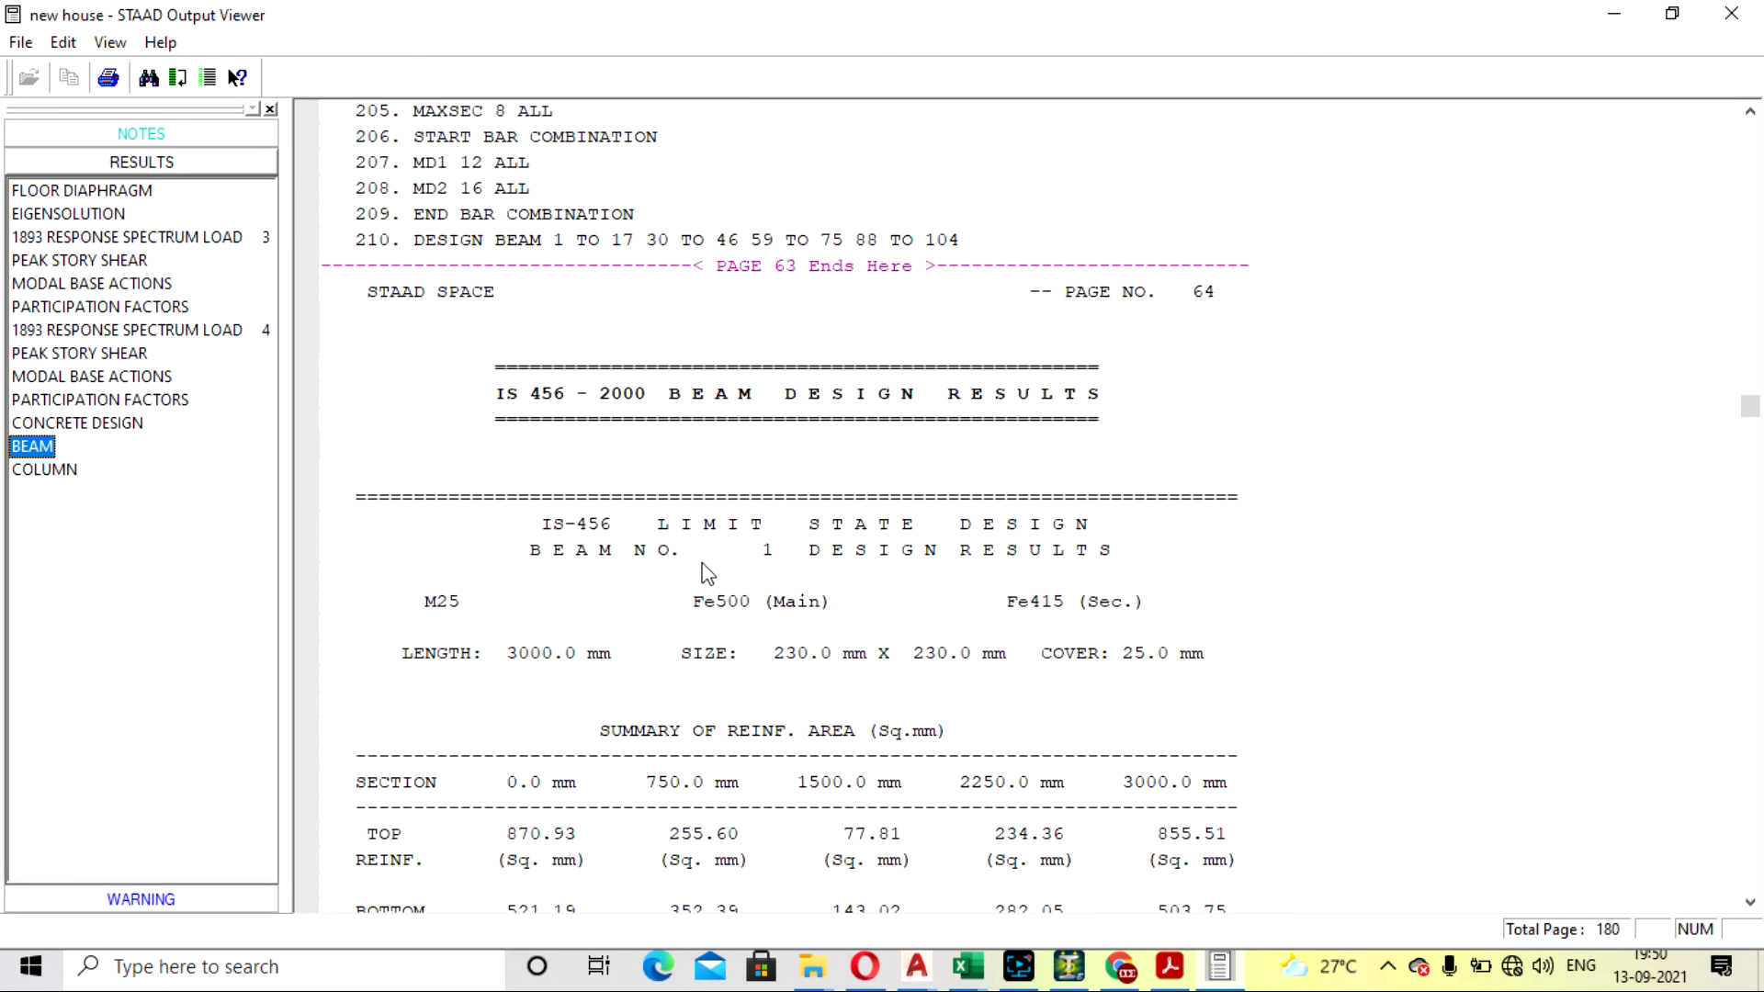
- Read beam 1's required and provided reinforcement, bar combination and shear design, continuing to beam 2's results
scroll(579, 543, "down", 4)
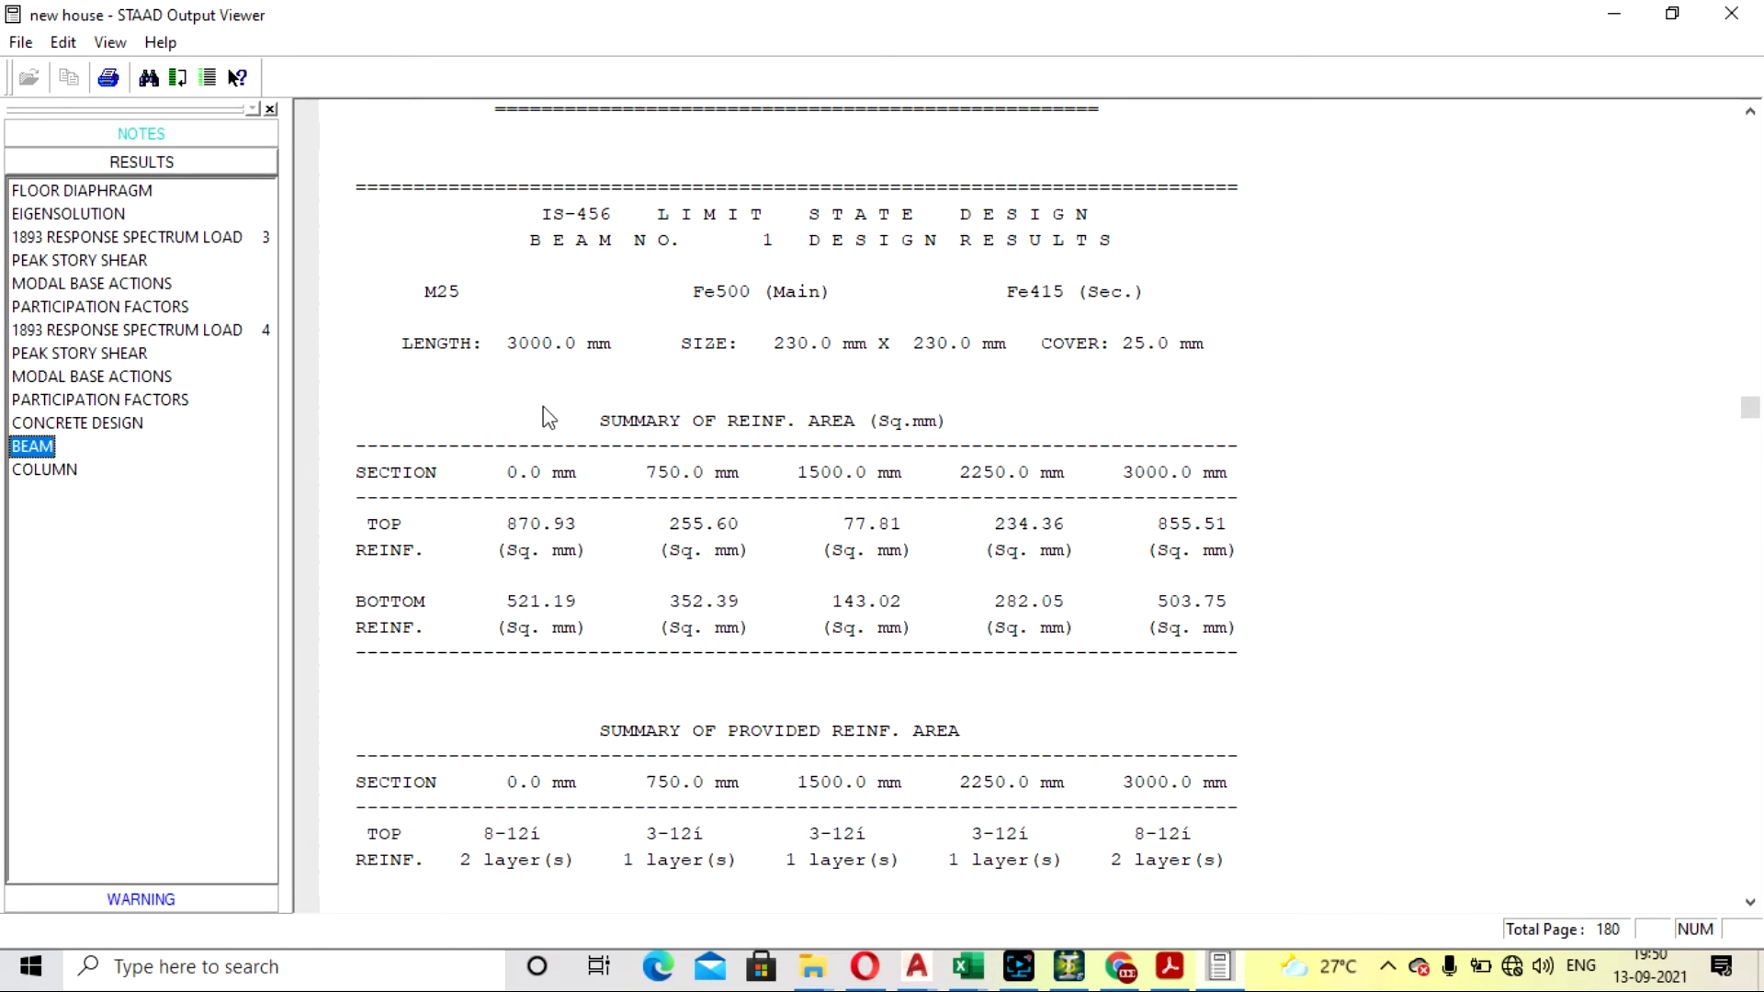
scroll(905, 421, "down", 1)
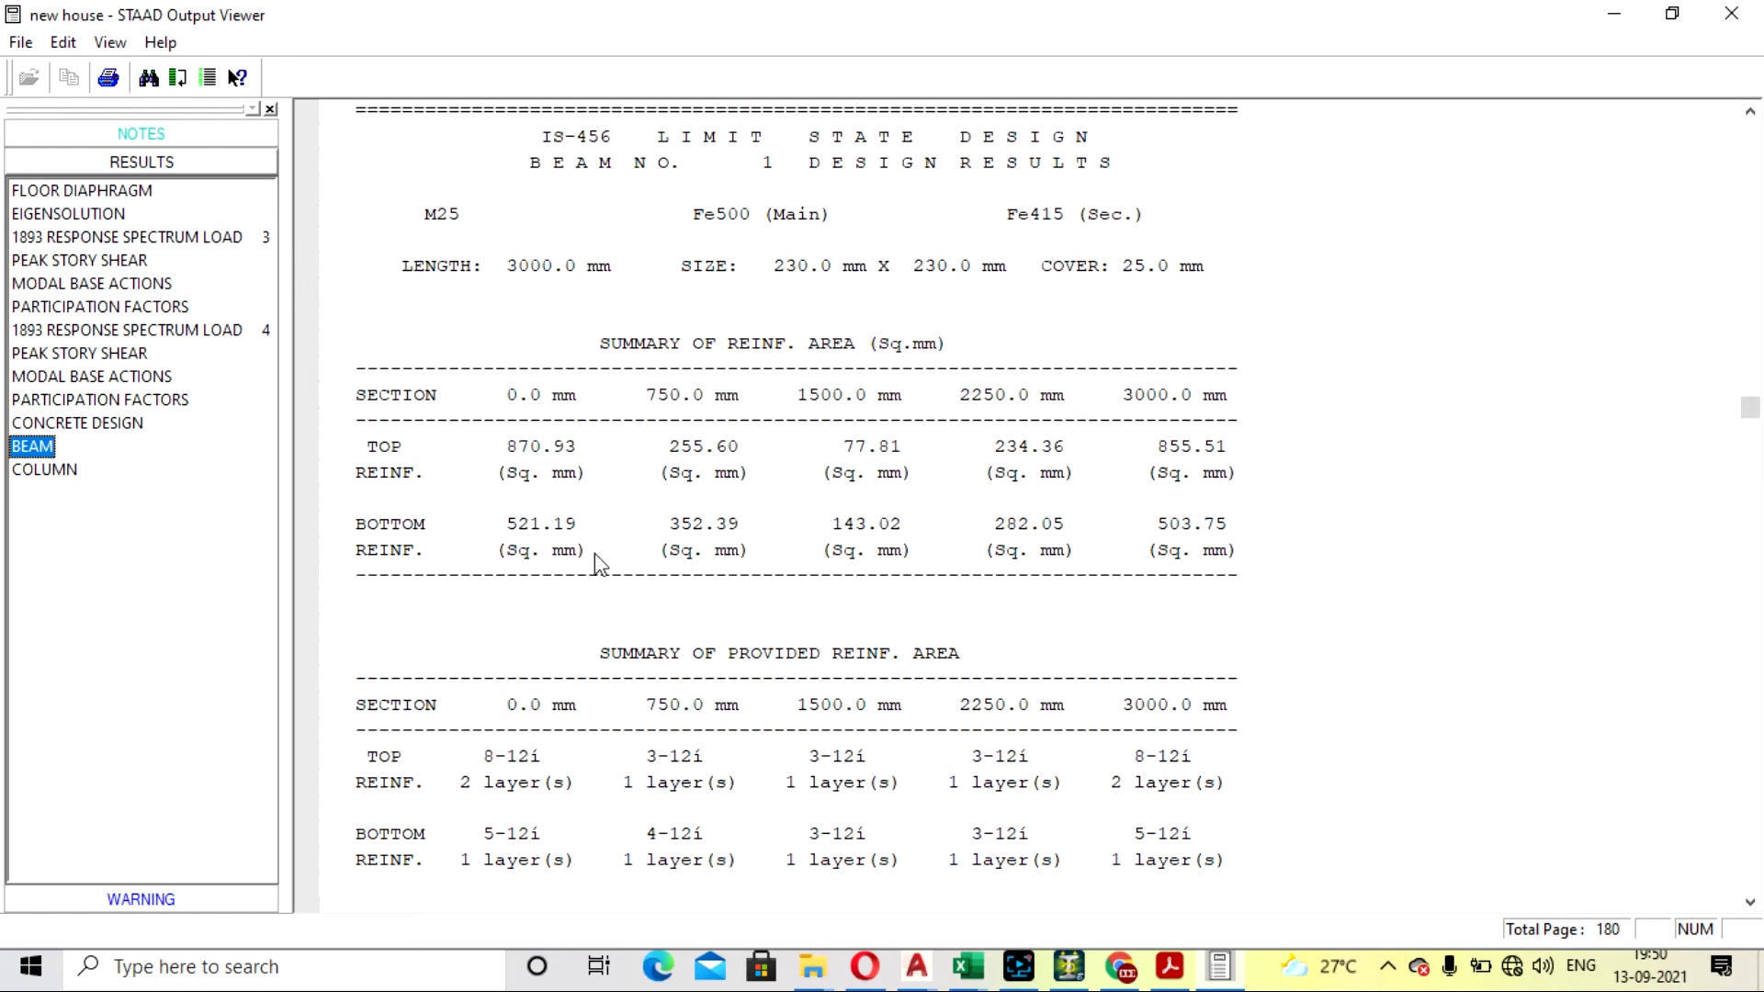
scroll(593, 553, "down", 1)
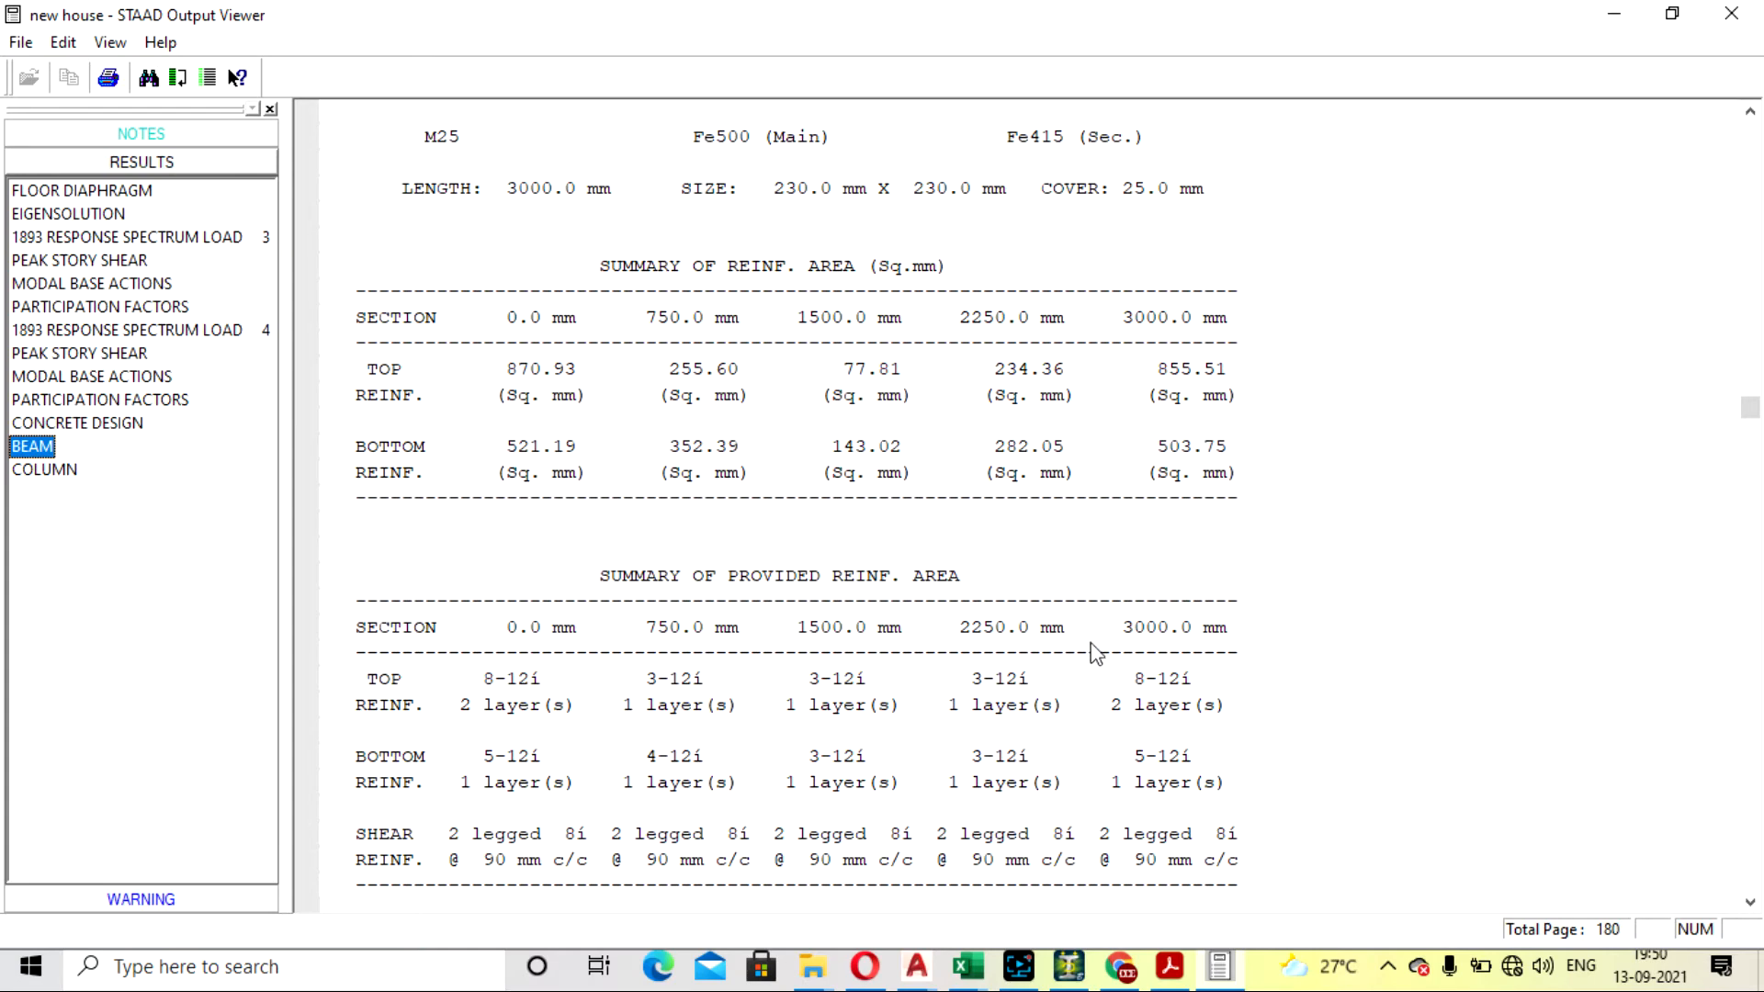
scroll(741, 703, "down", 3)
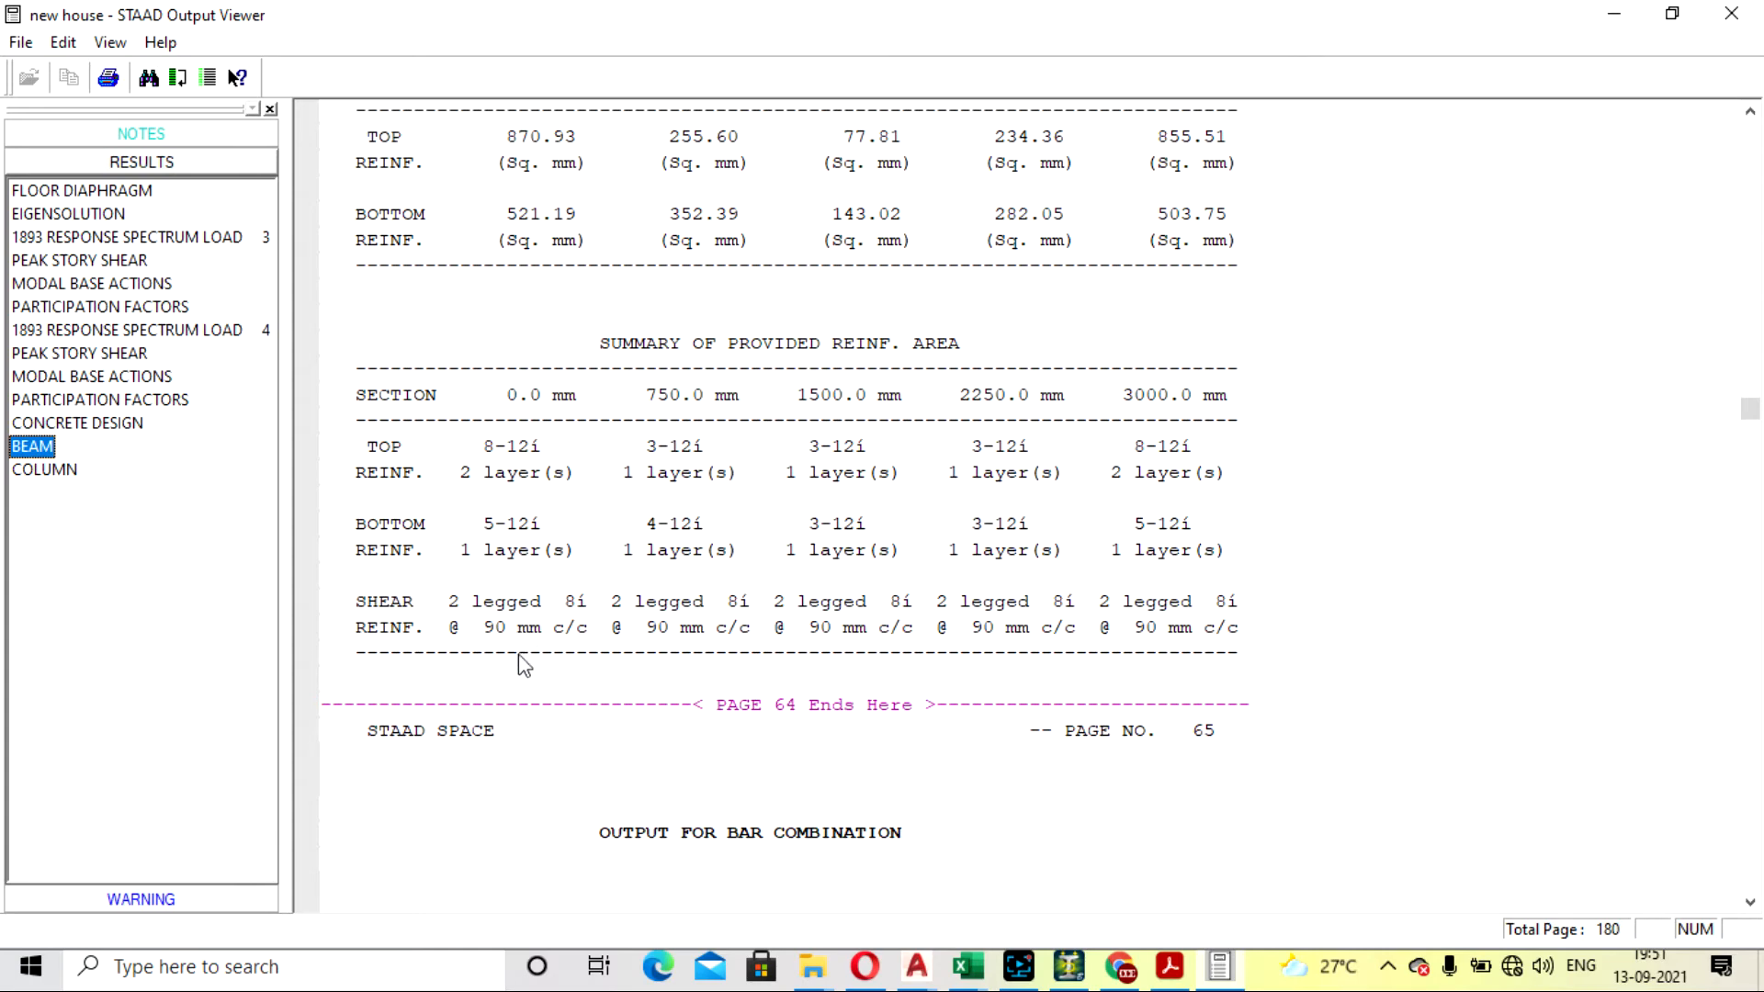
scroll(573, 521, "down", 3)
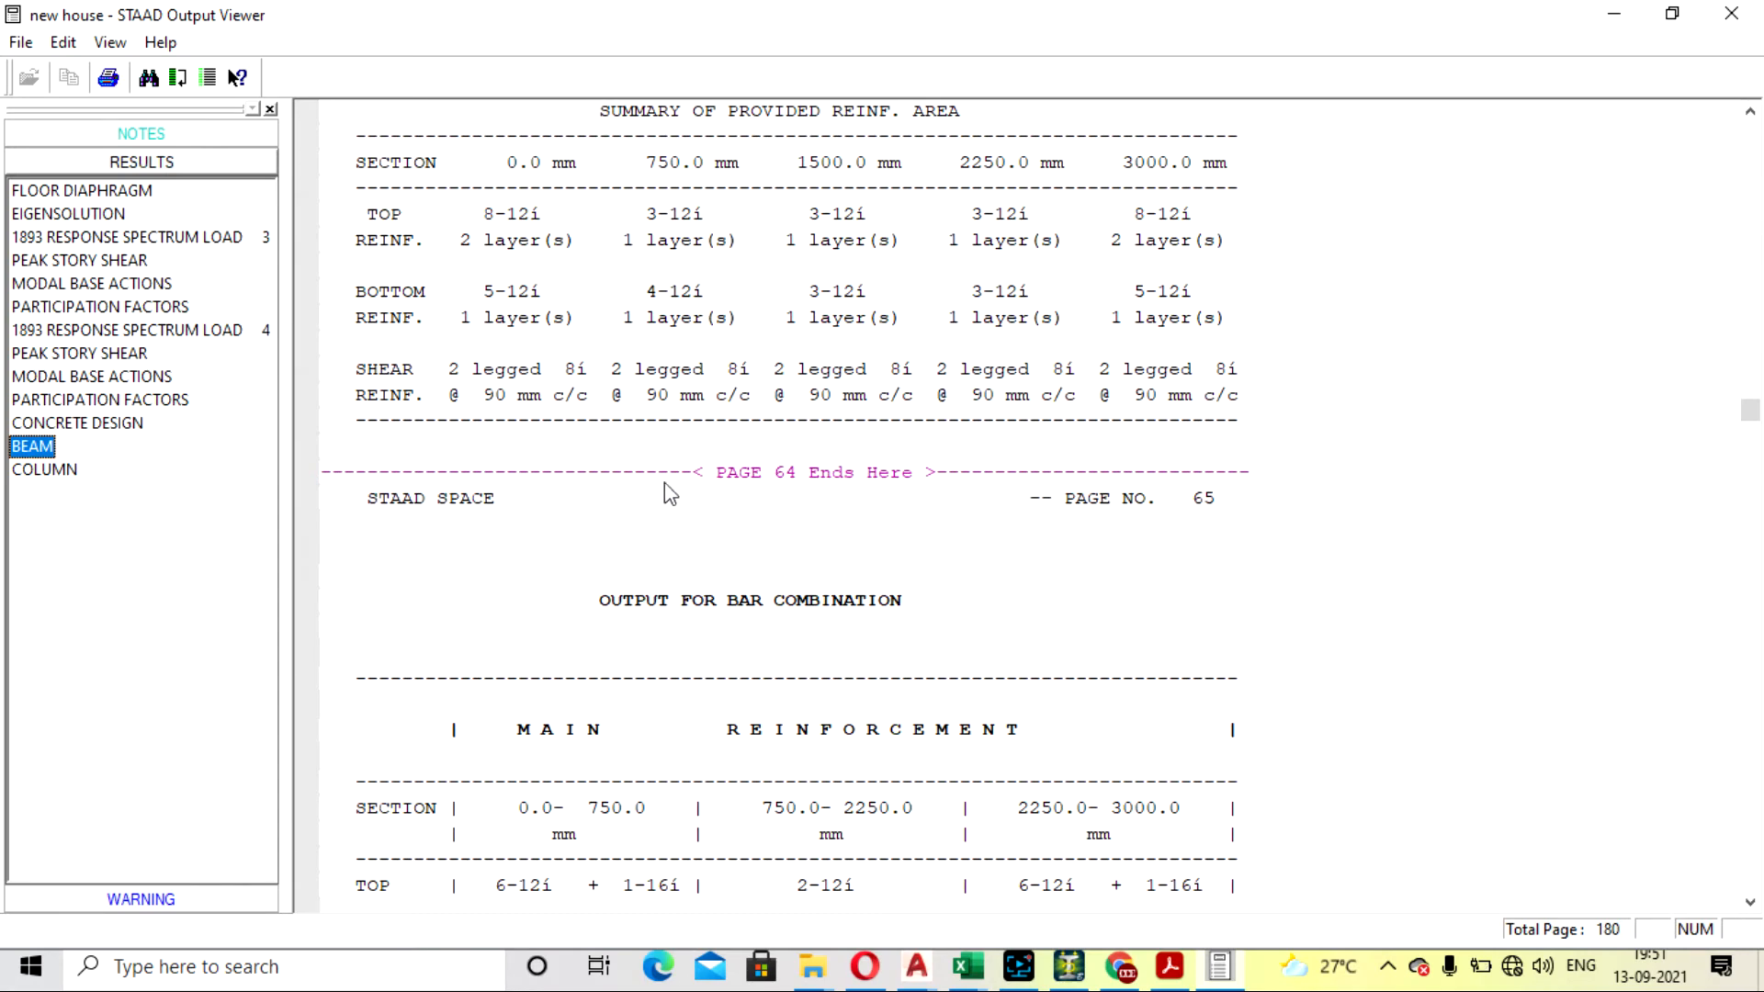
scroll(331, 487, "down", 5)
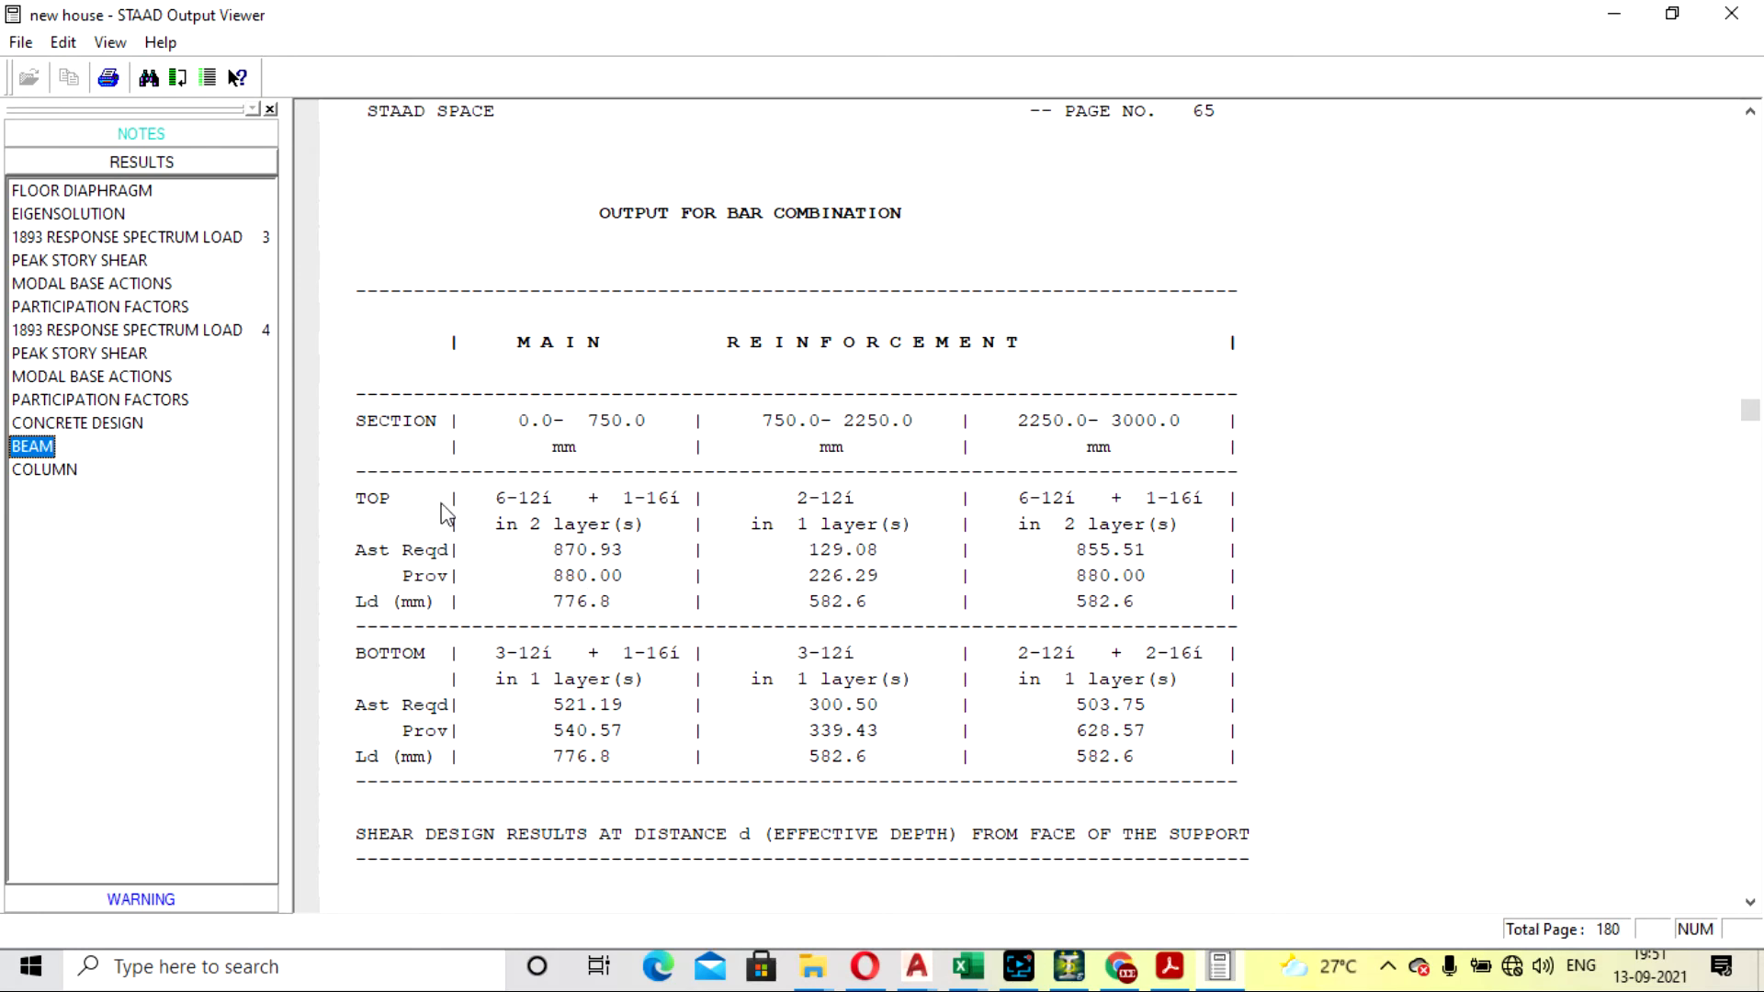
scroll(781, 569, "down", 6)
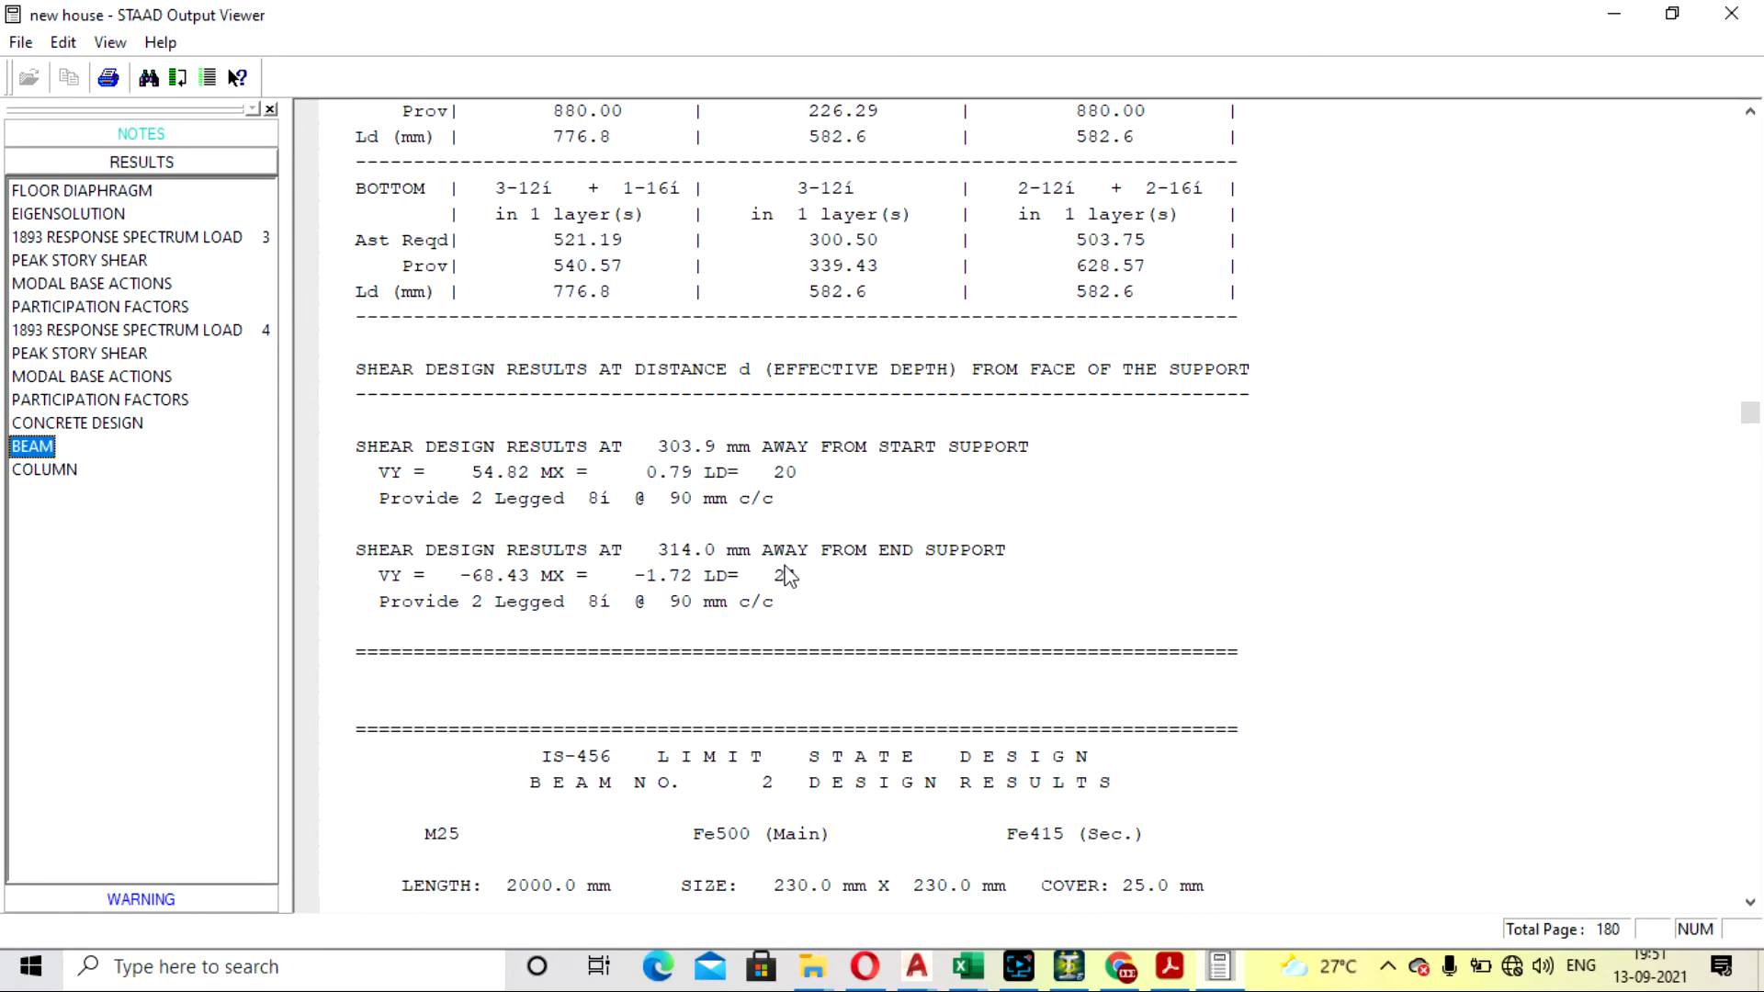
scroll(785, 577, "down", 10)
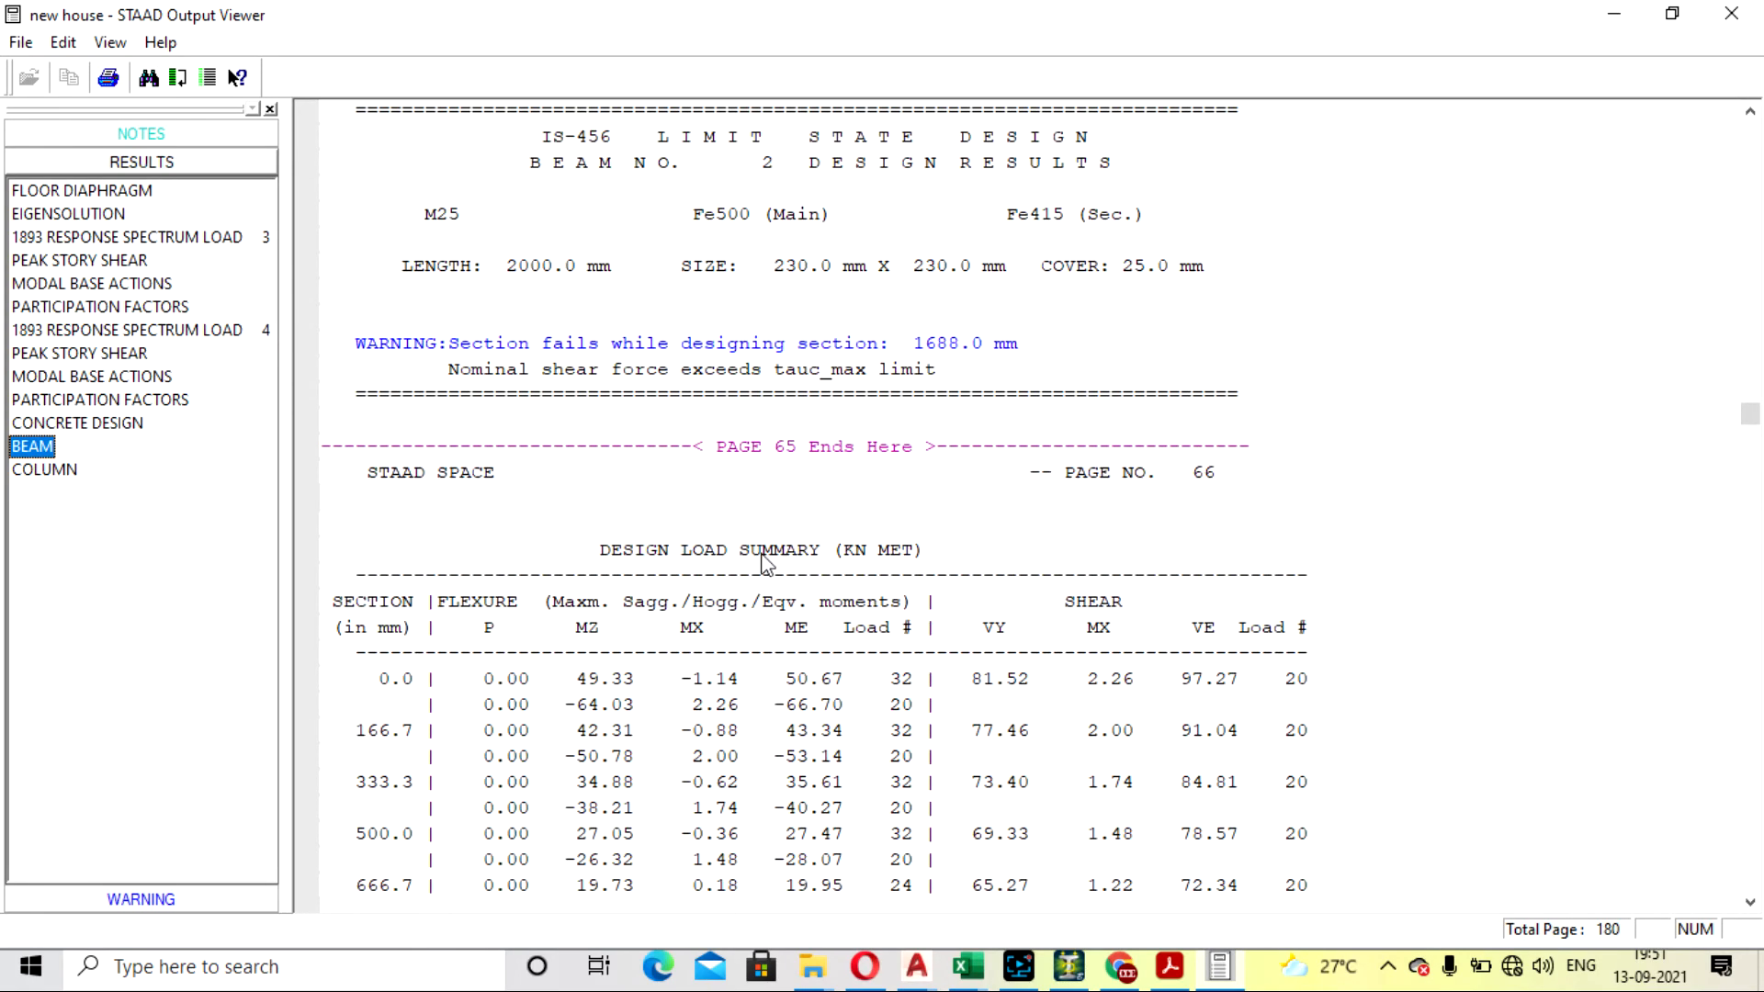
- Review the column design results in the output and close the output file
left_click(46, 471)
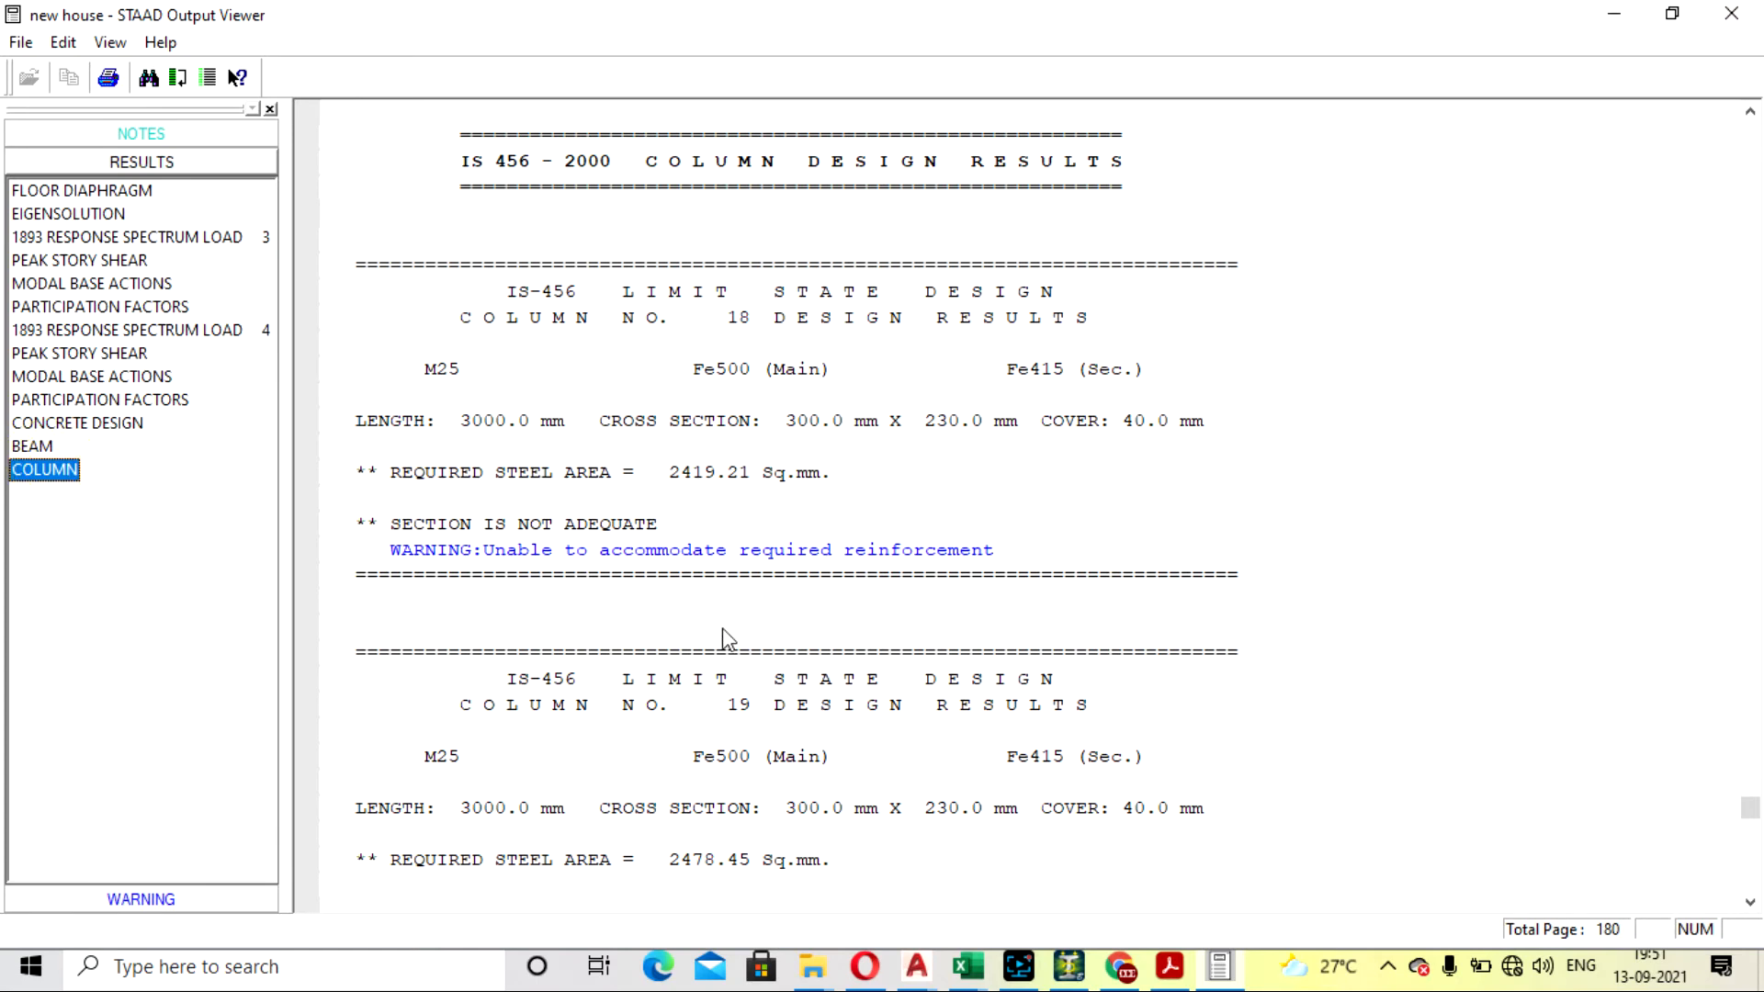
left_click(1733, 13)
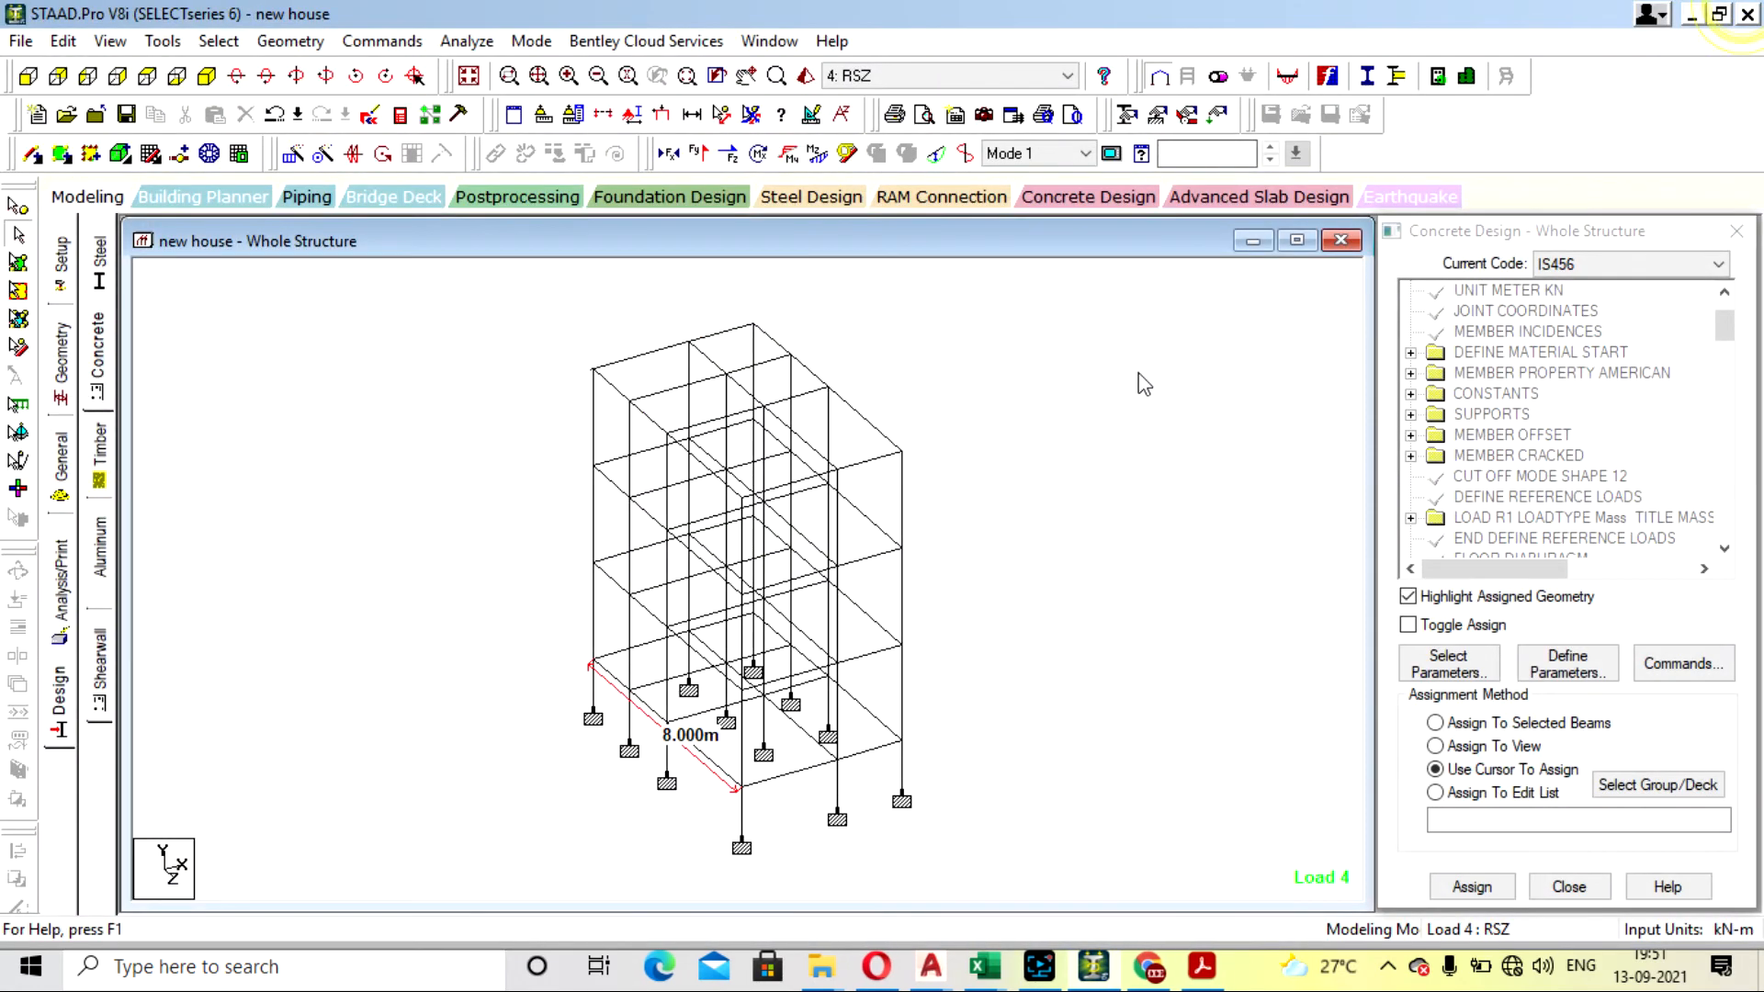
- Inspect the concrete design details of the top-floor beams 93 and 90, closing each beam's dialog
double_click(709, 342)
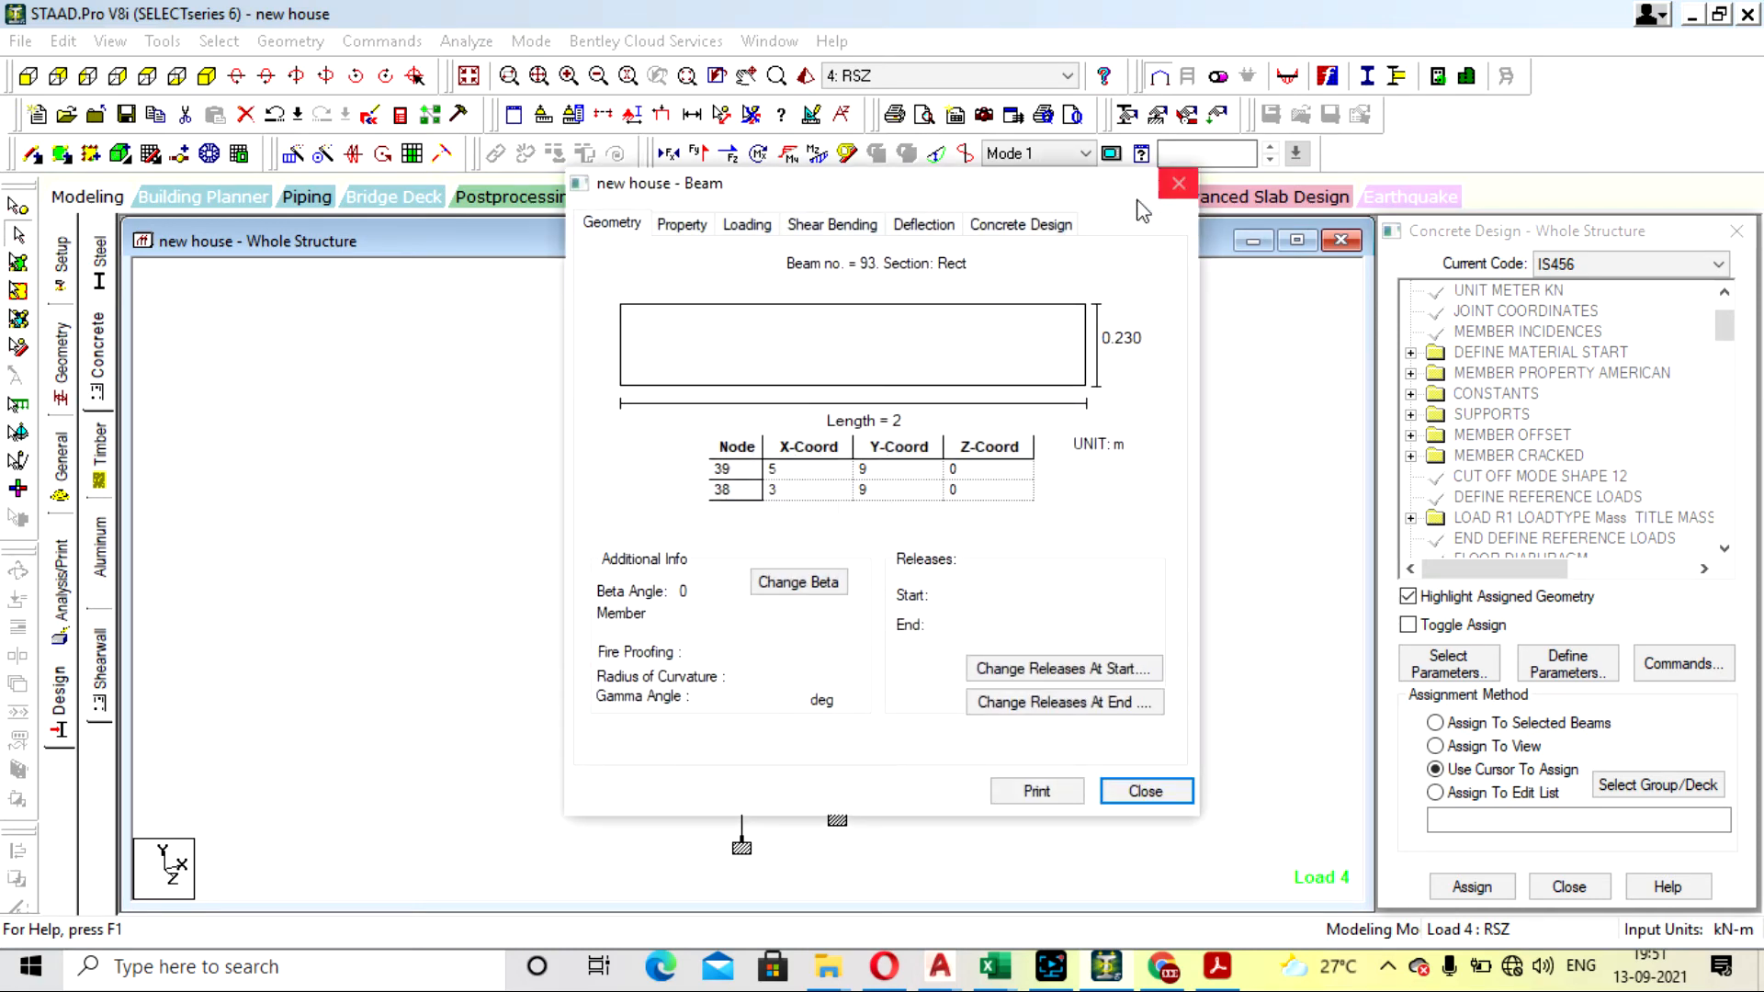
left_click(1045, 228)
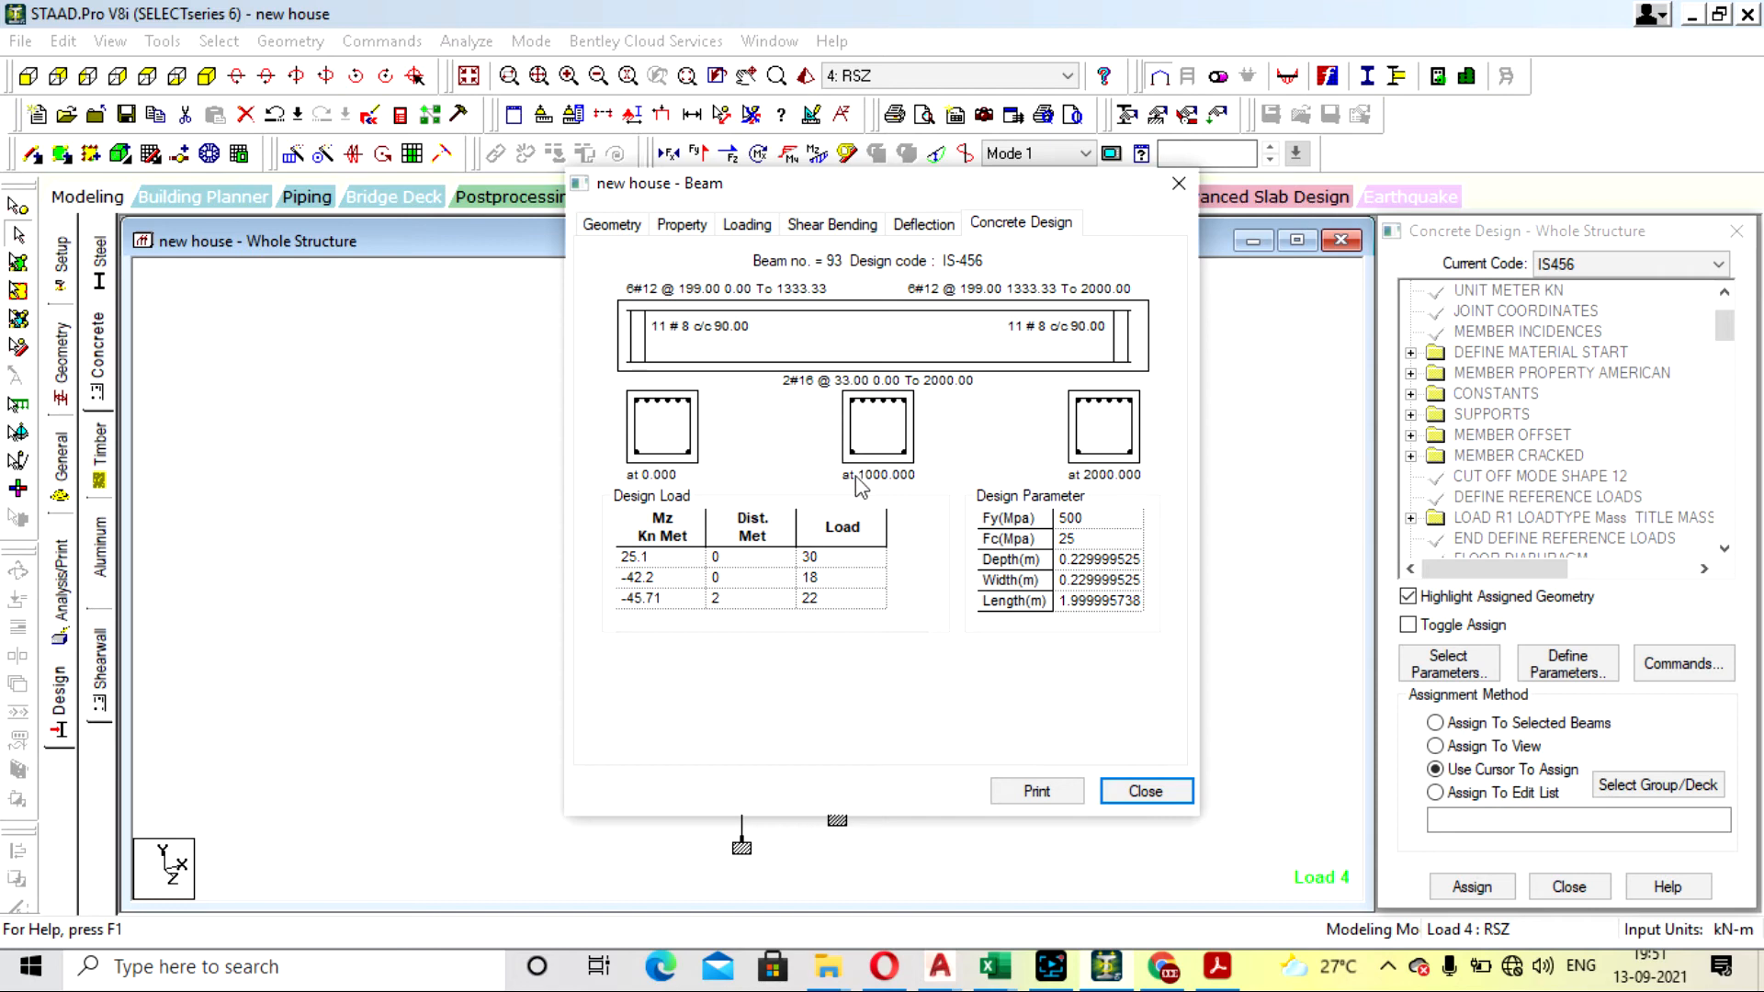
left_click(1179, 183)
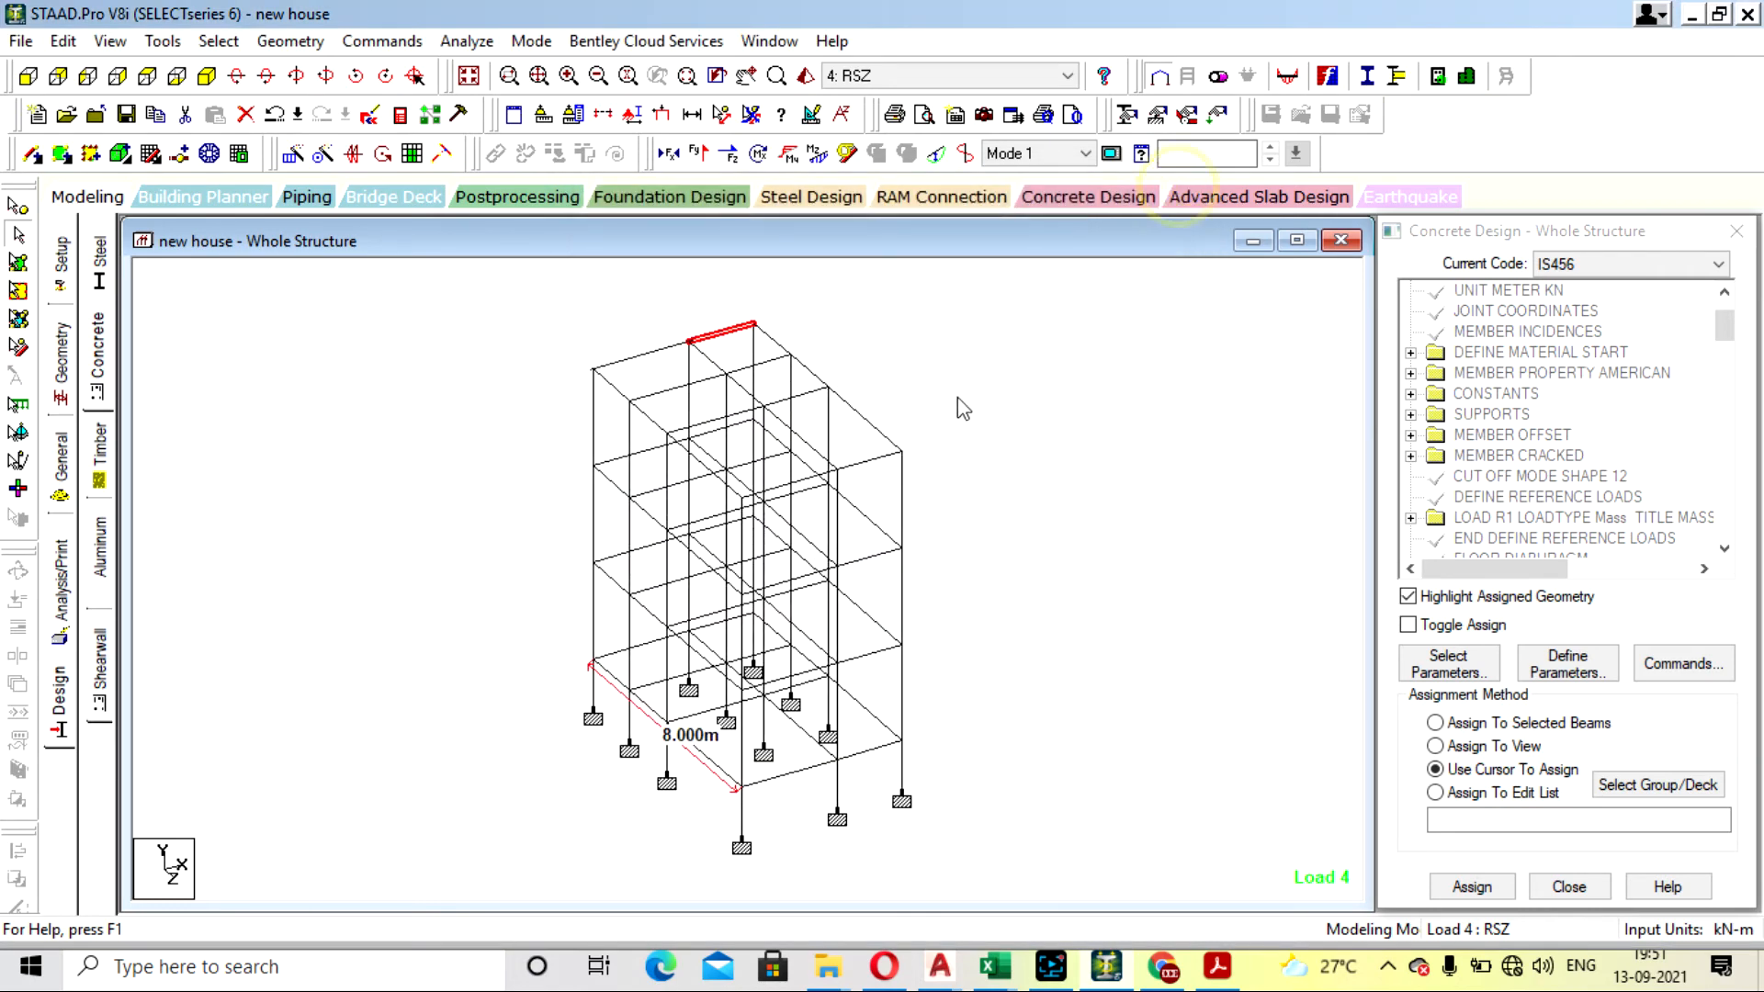
double_click(857, 420)
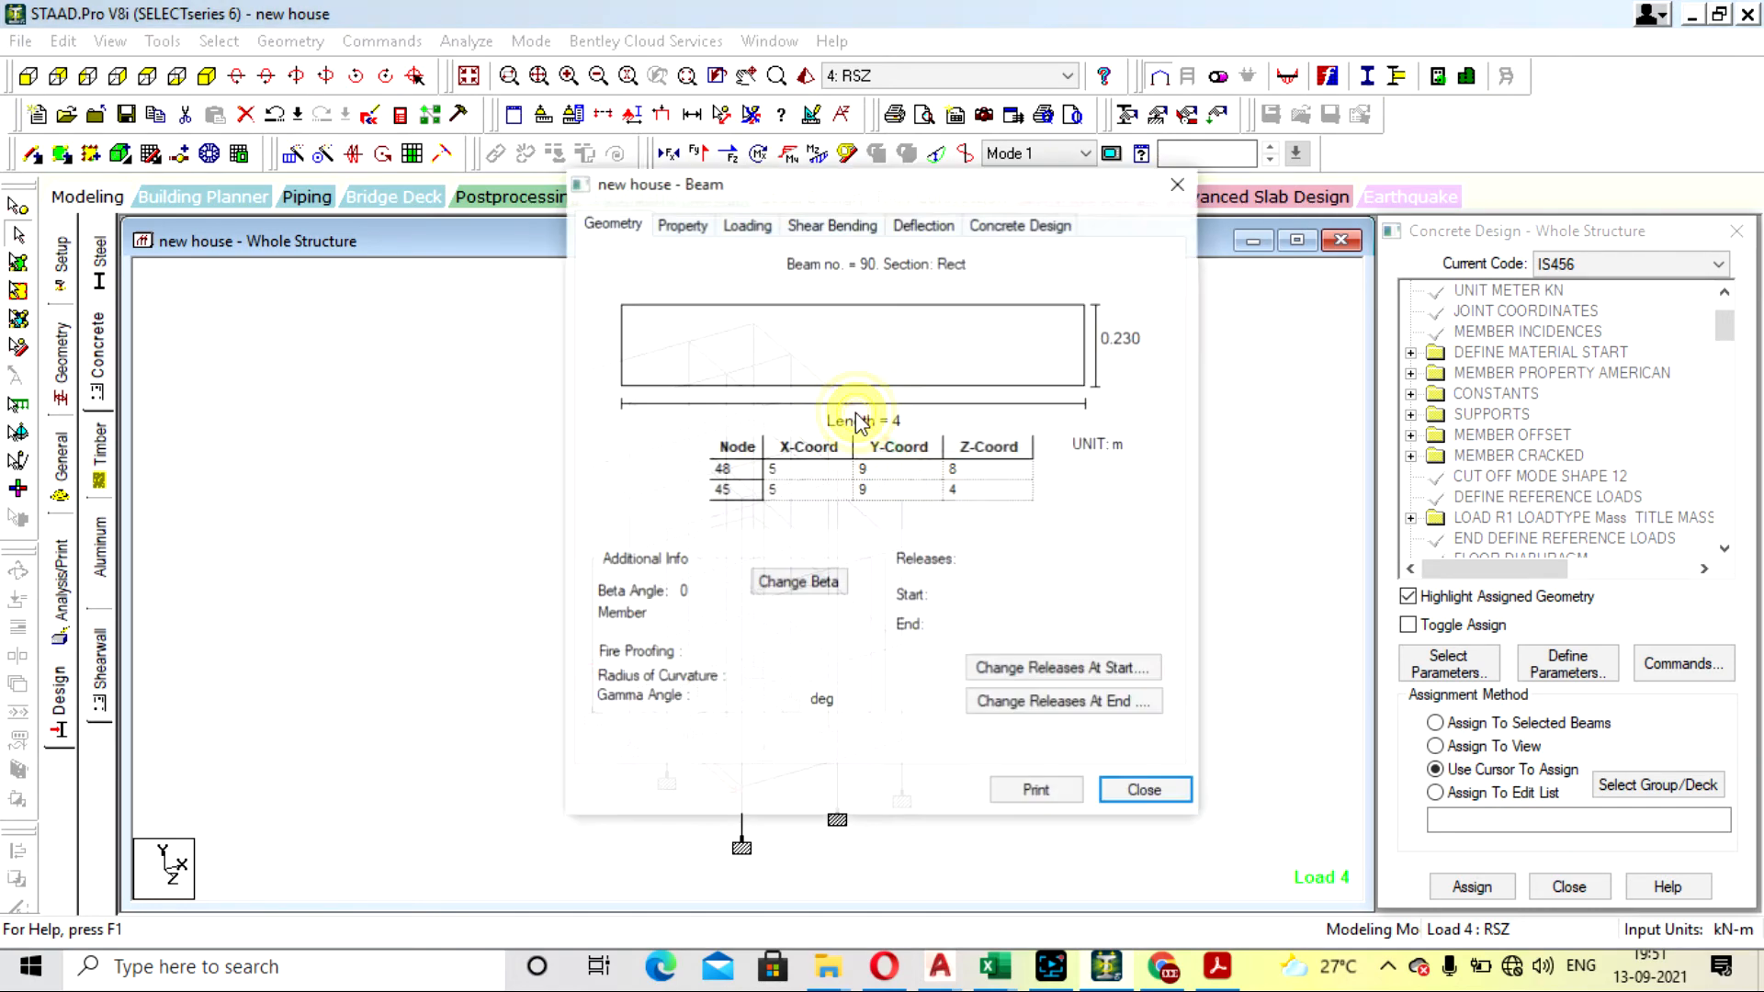
left_click(1020, 222)
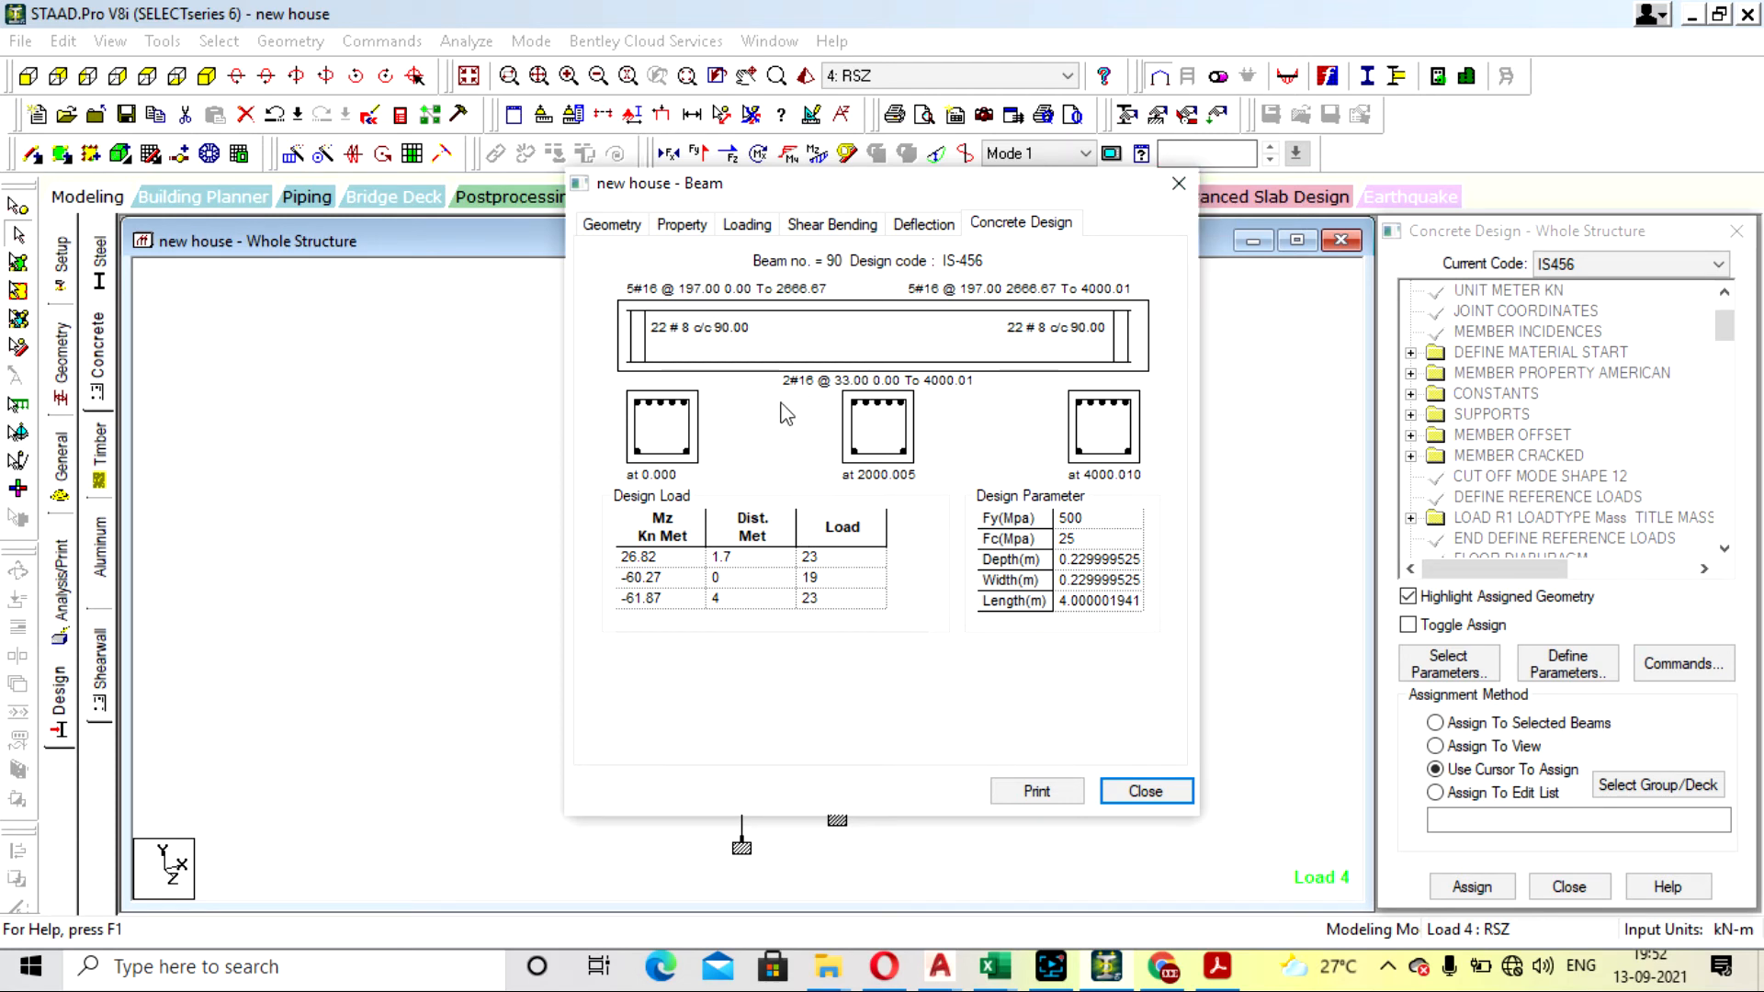
left_click(1175, 183)
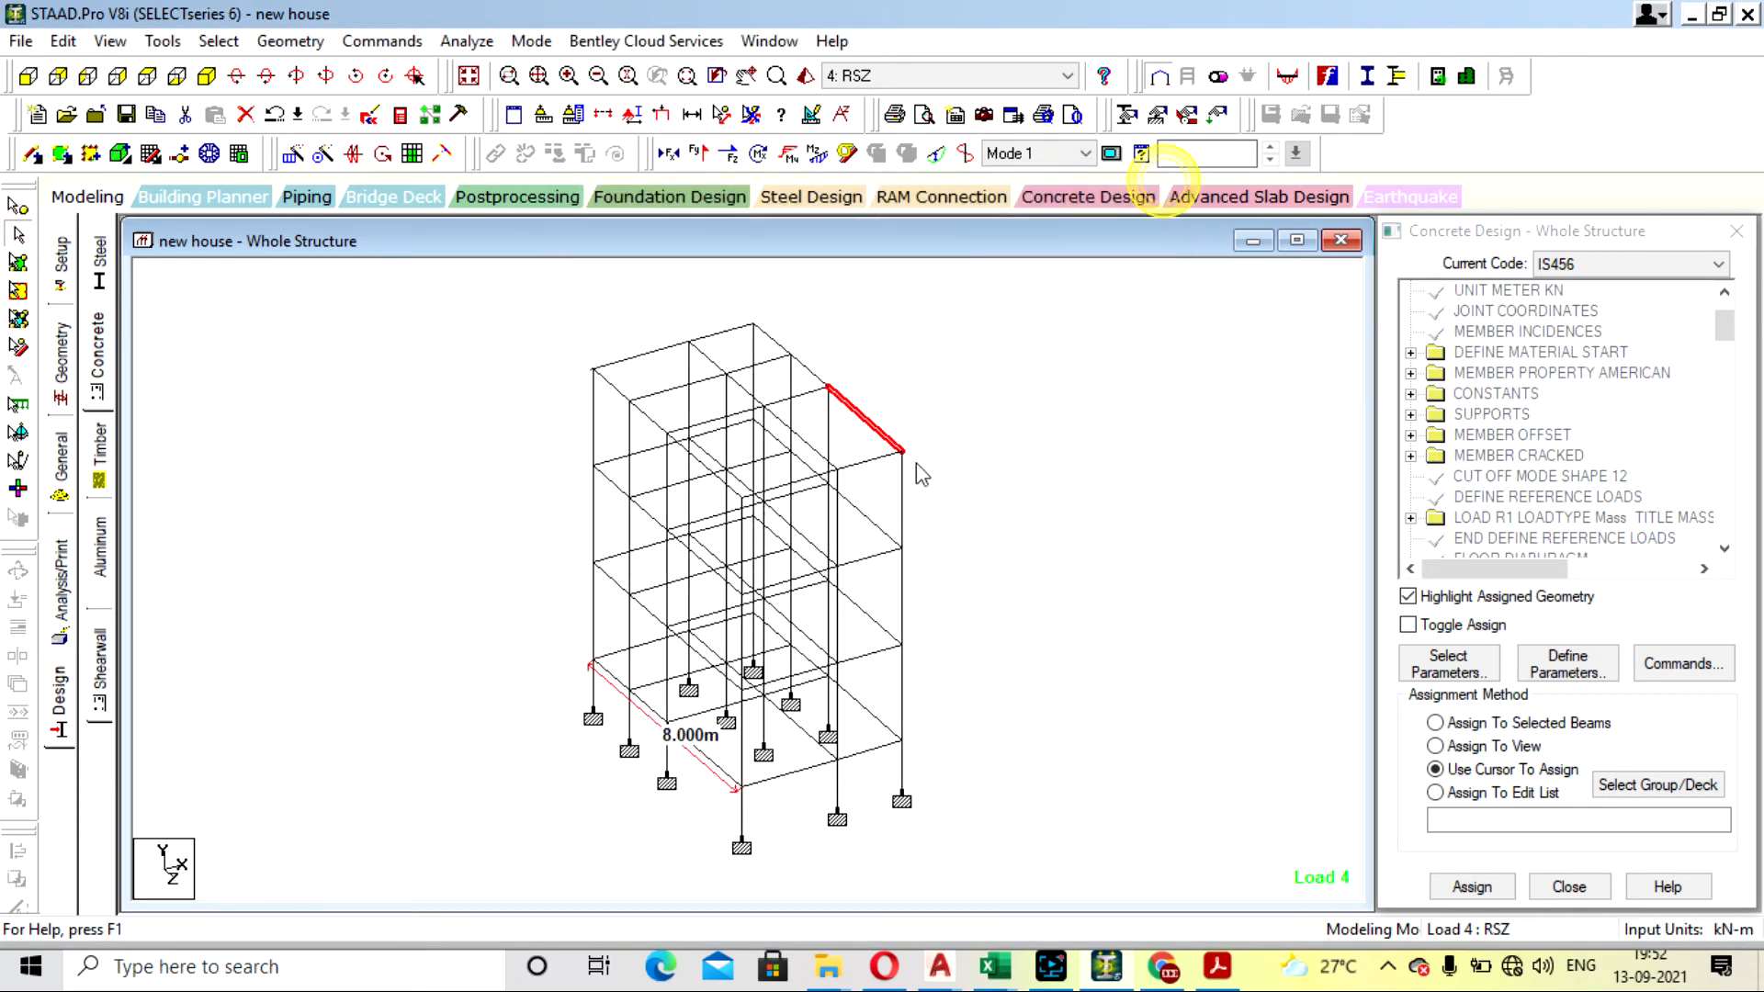
- Check the deflection of base-level beam 2 and the concrete design of the neighbouring beam 3
double_click(869, 756)
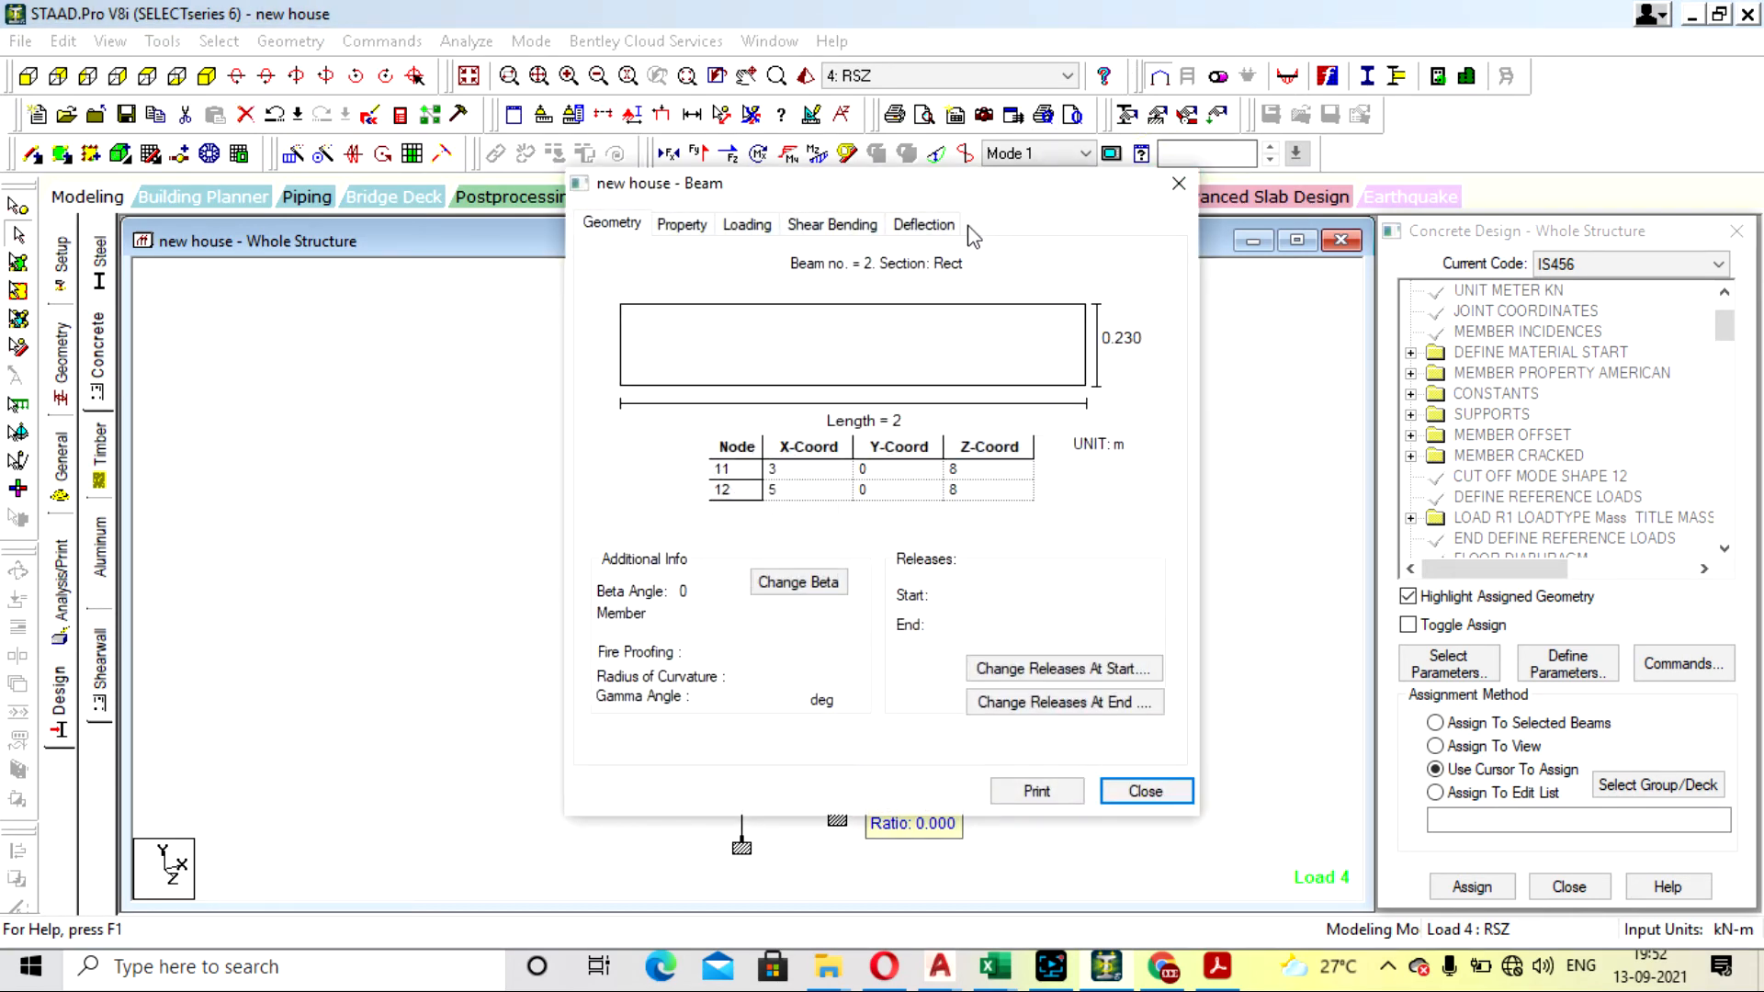
left_click(928, 223)
left_click(1175, 186)
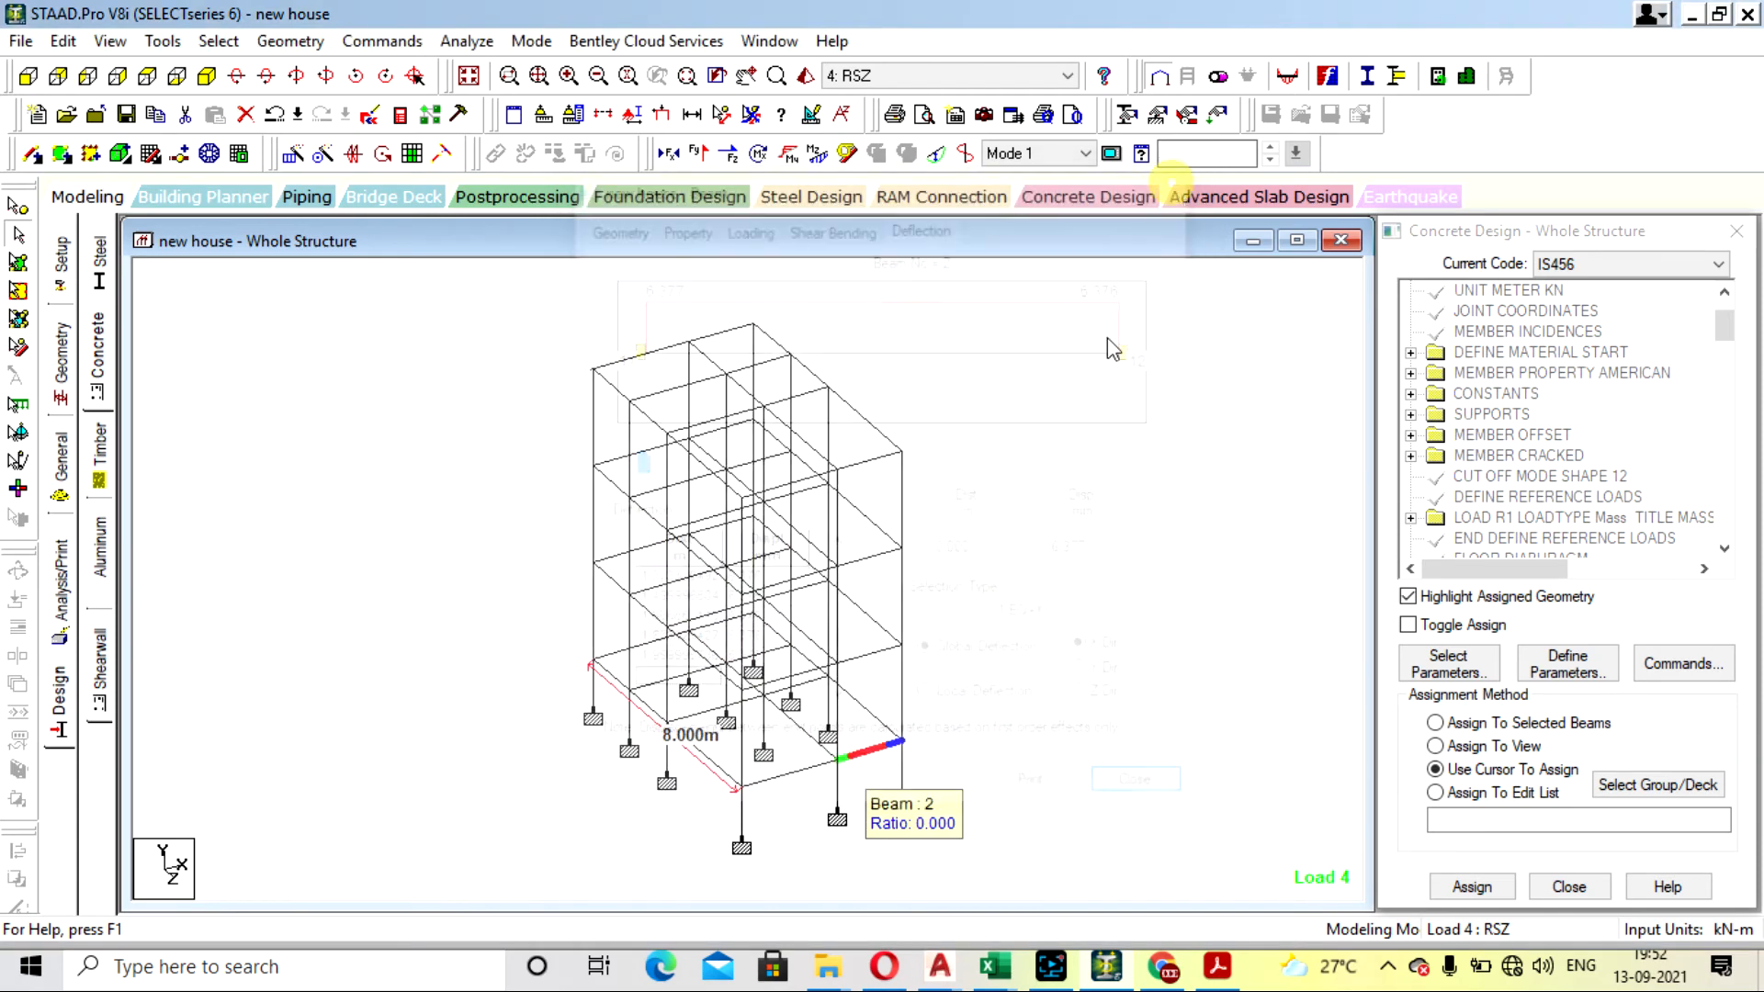
double_click(875, 709)
left_click(1020, 223)
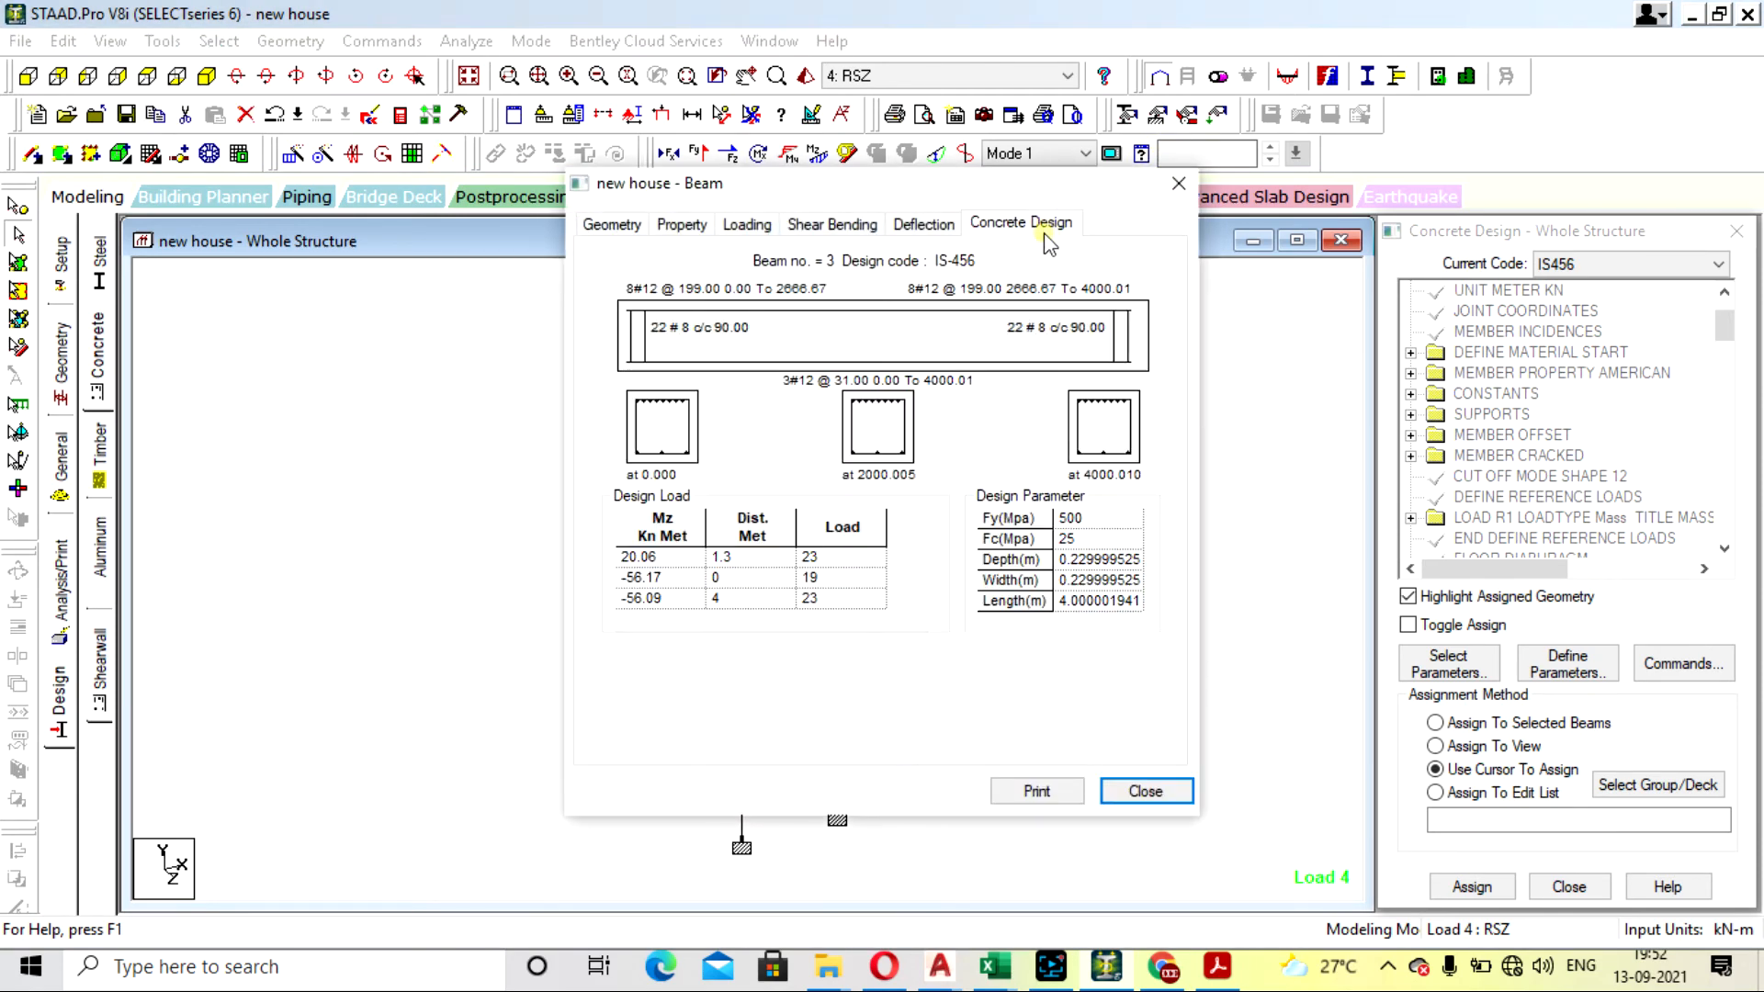
left_click(1177, 184)
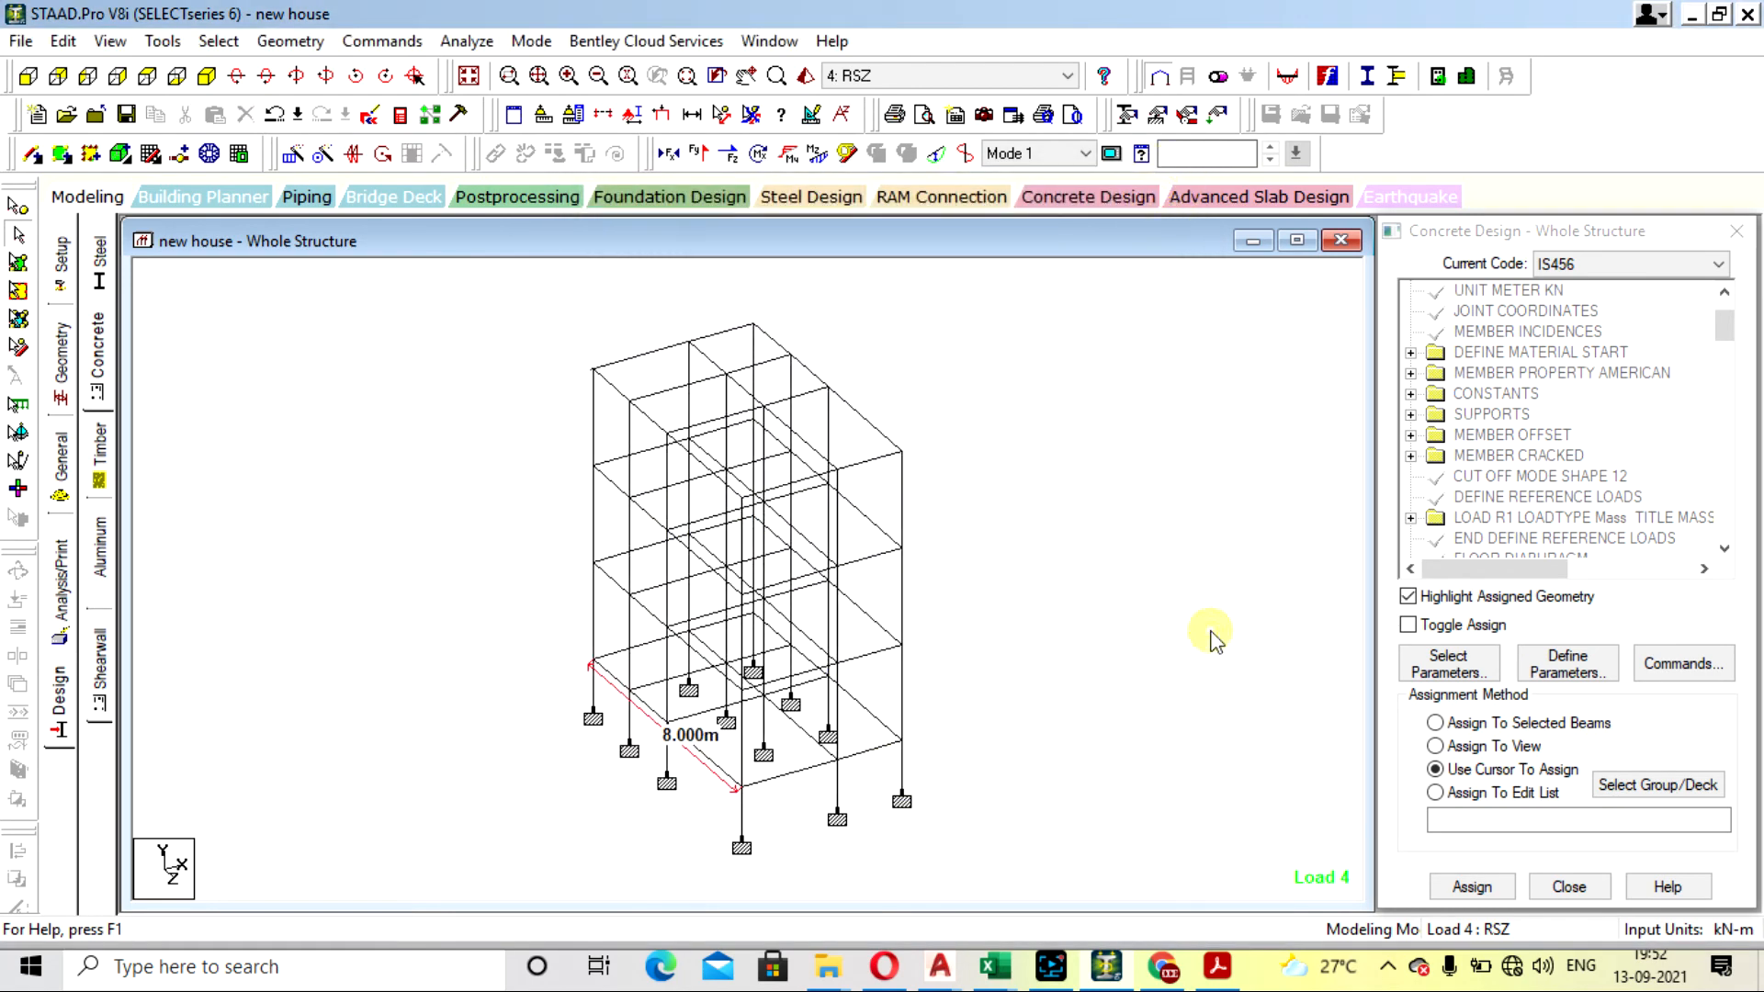
- View the model's section properties and open its load and definition settings
left_click(58, 483)
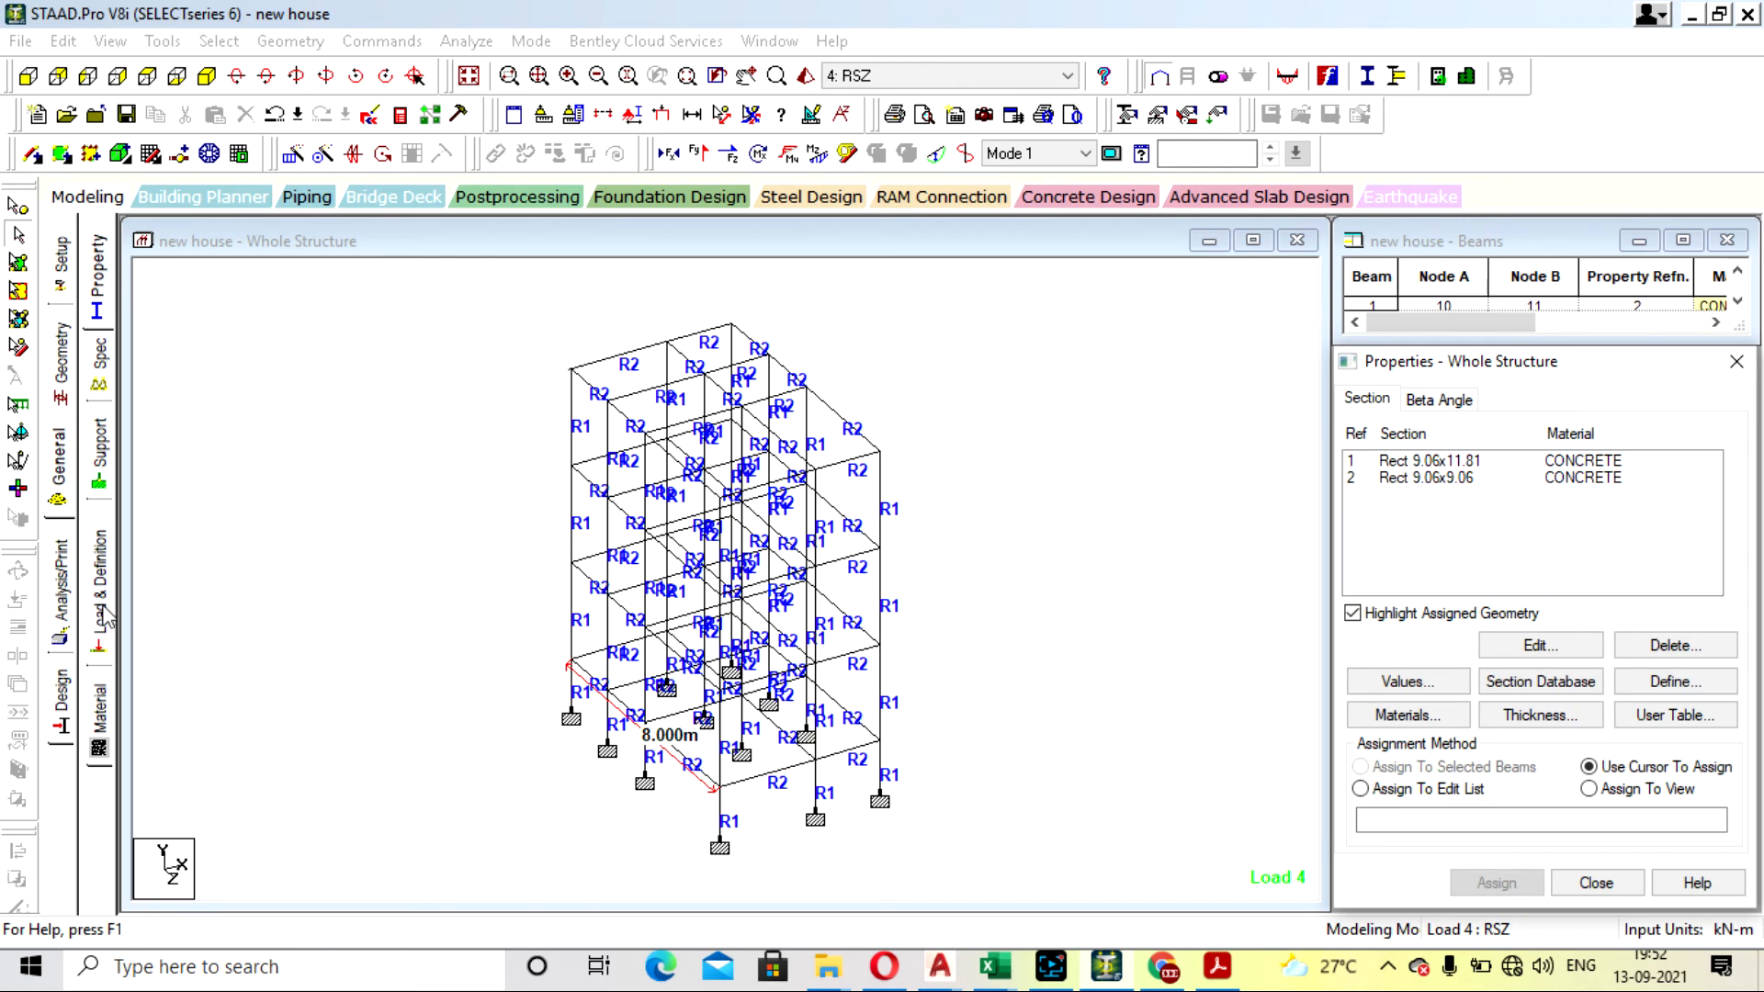
left_click(103, 611)
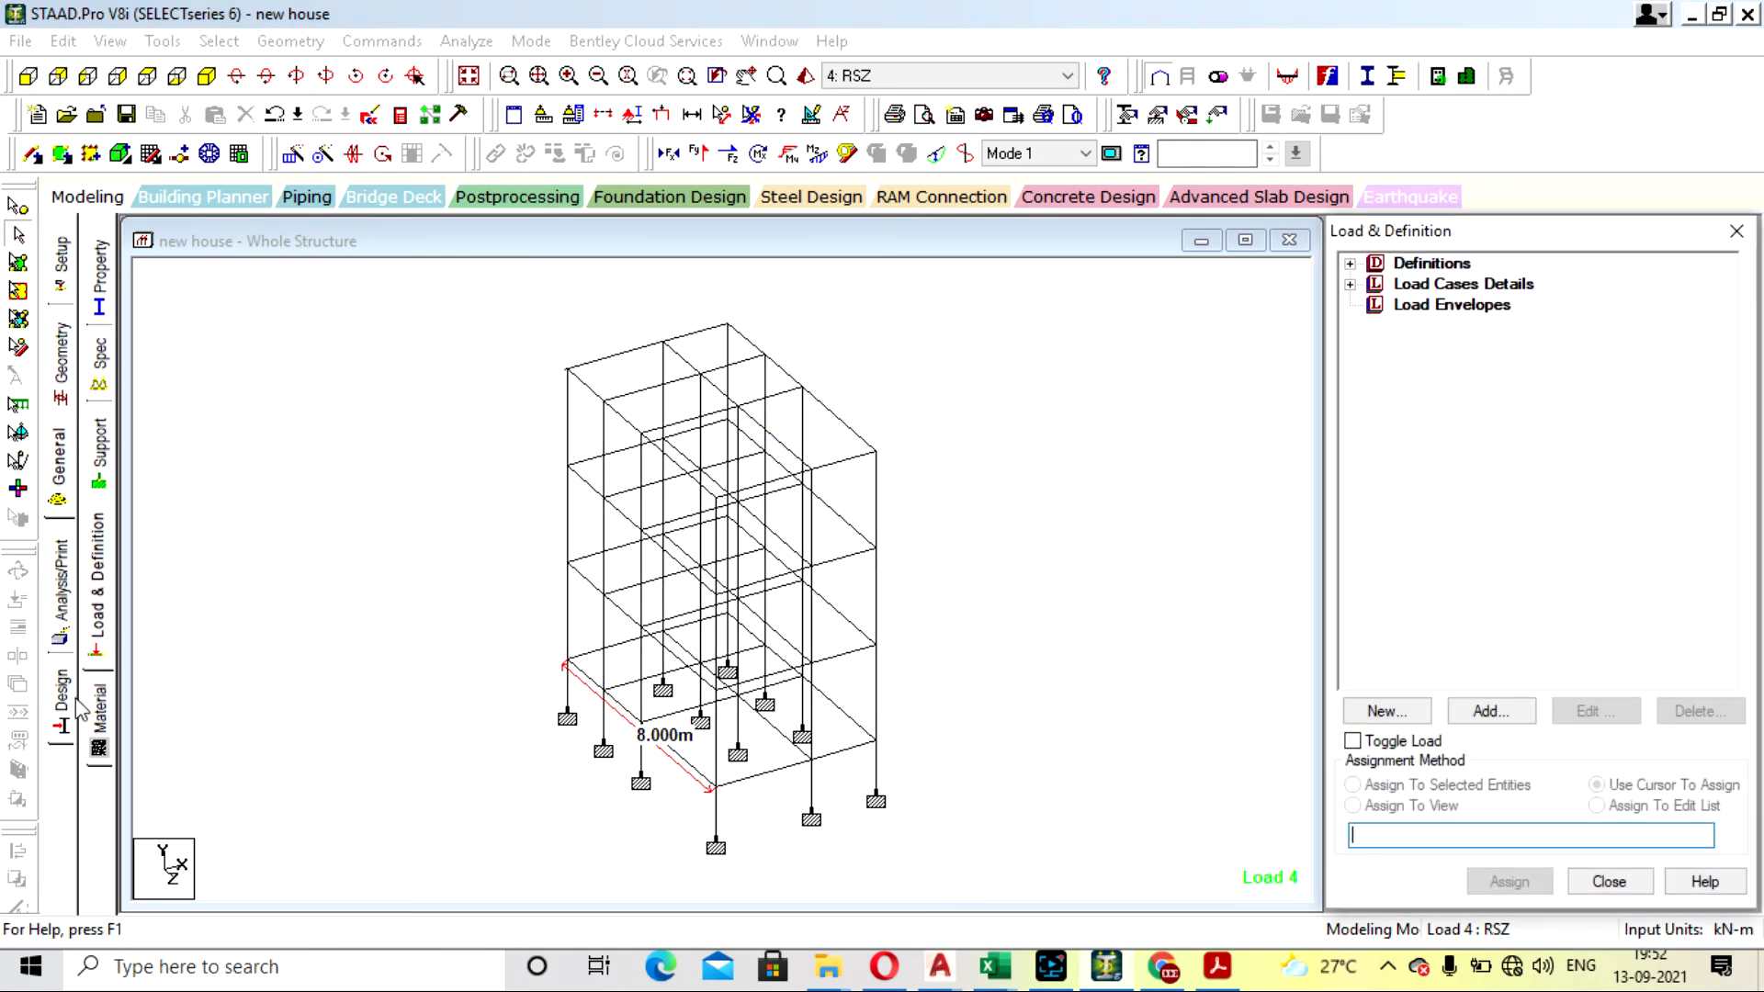
- Delete the MAXSEC 8 and MAXMAIN 16 parameters from the concrete design commands of the whole structure
left_click(63, 702)
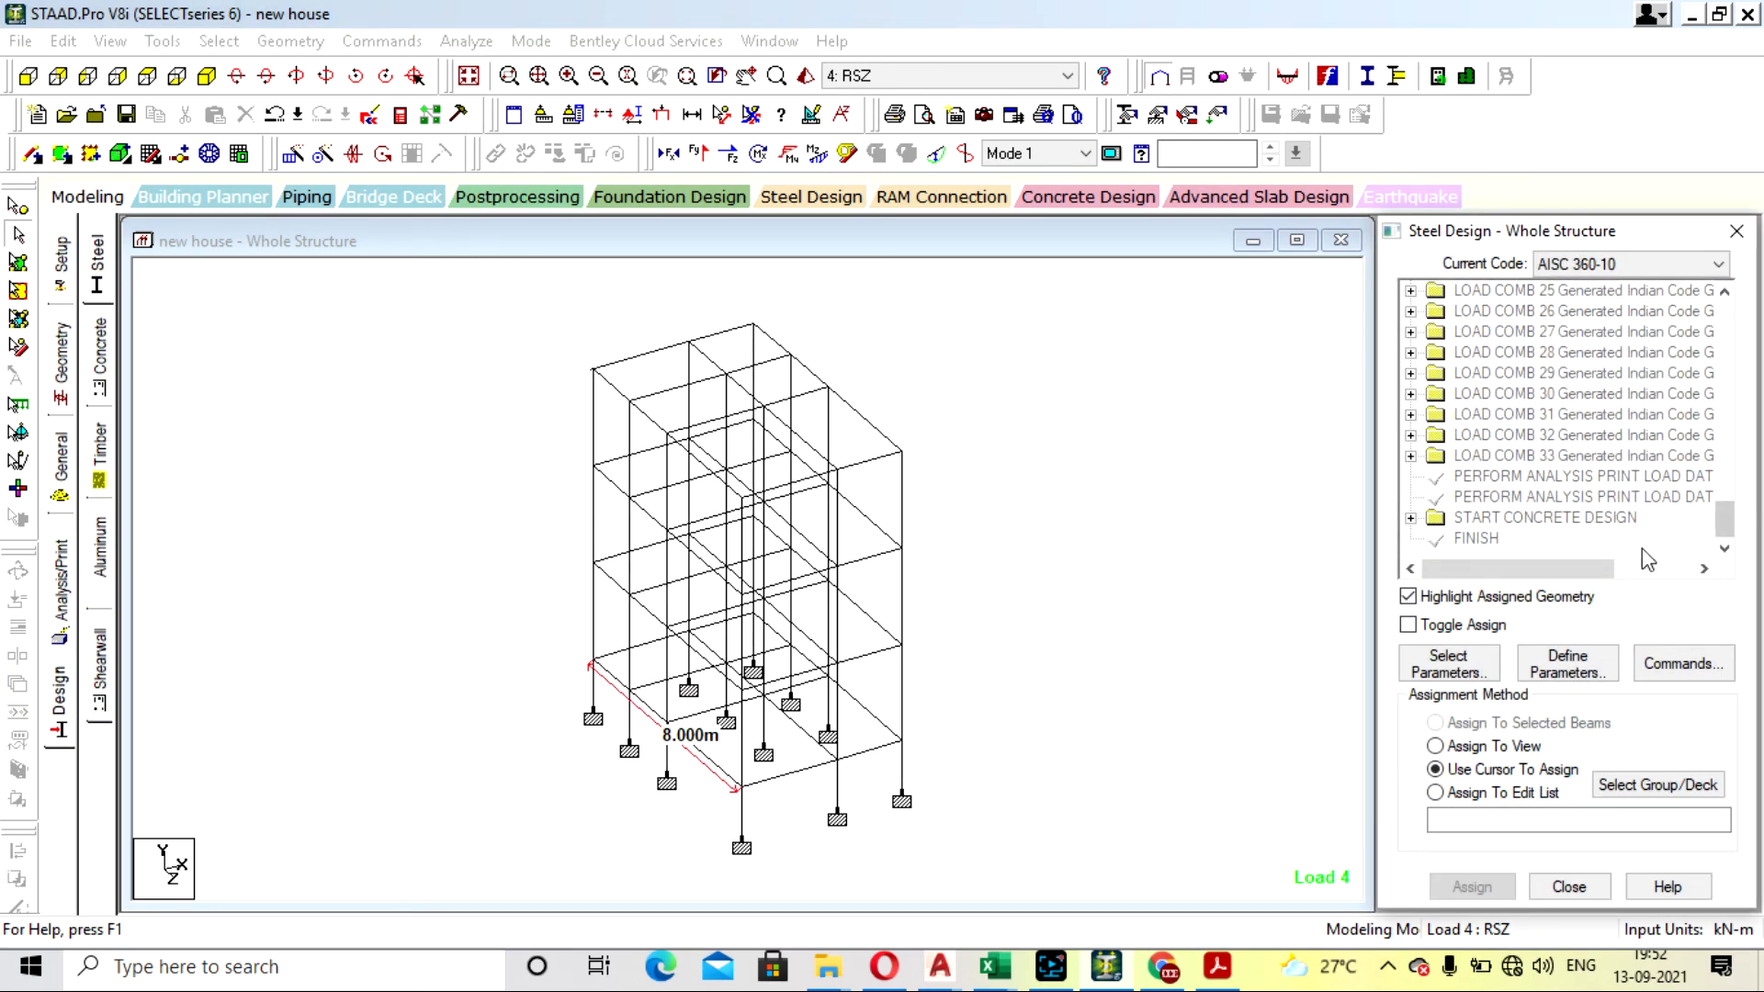
left_click(1410, 517)
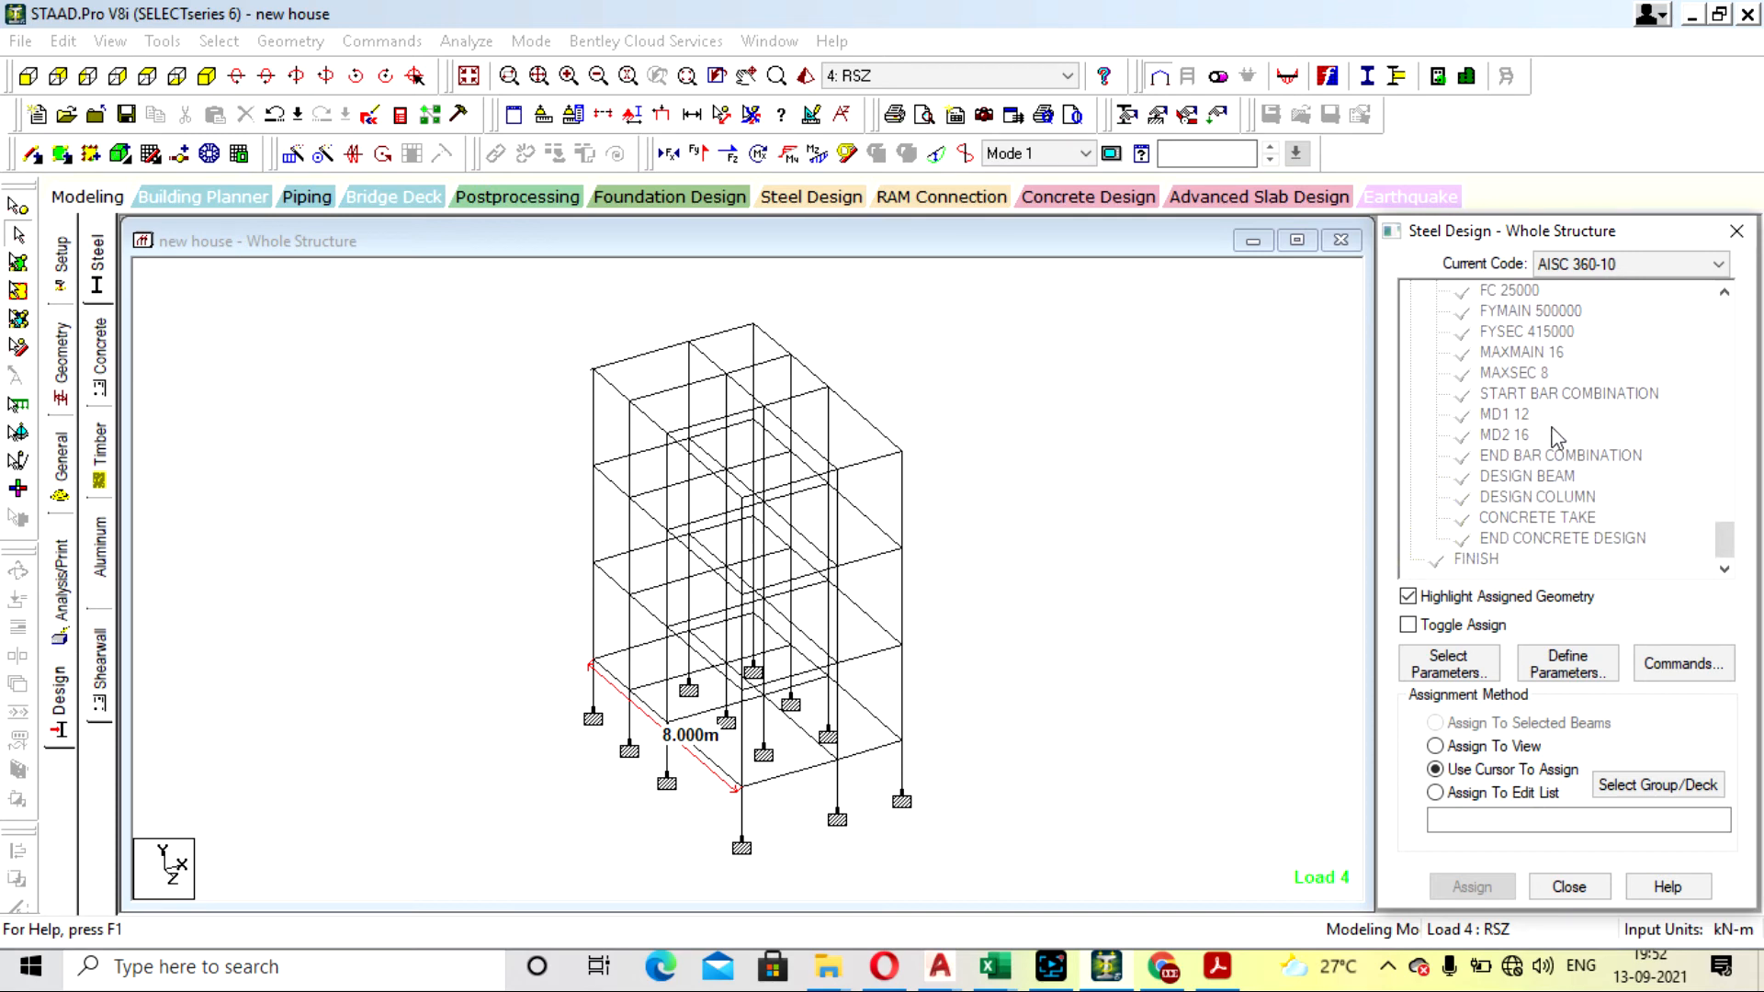
left_click(1516, 372)
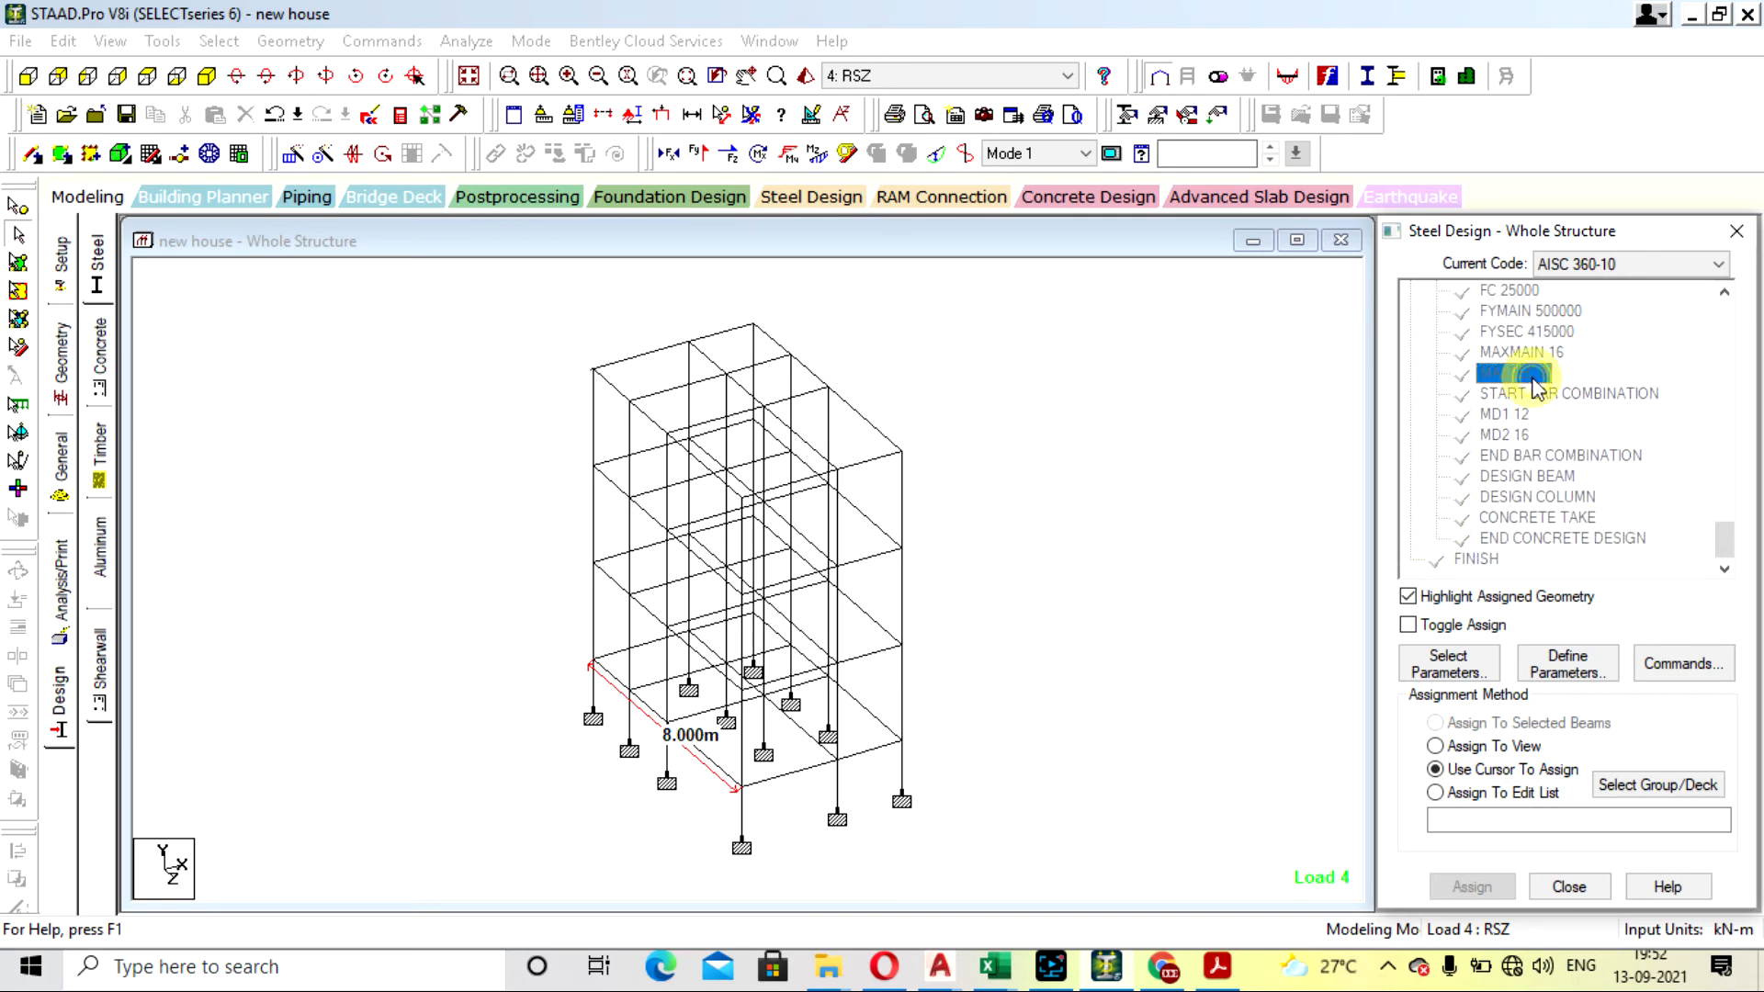
key("Delete")
left_click(1548, 642)
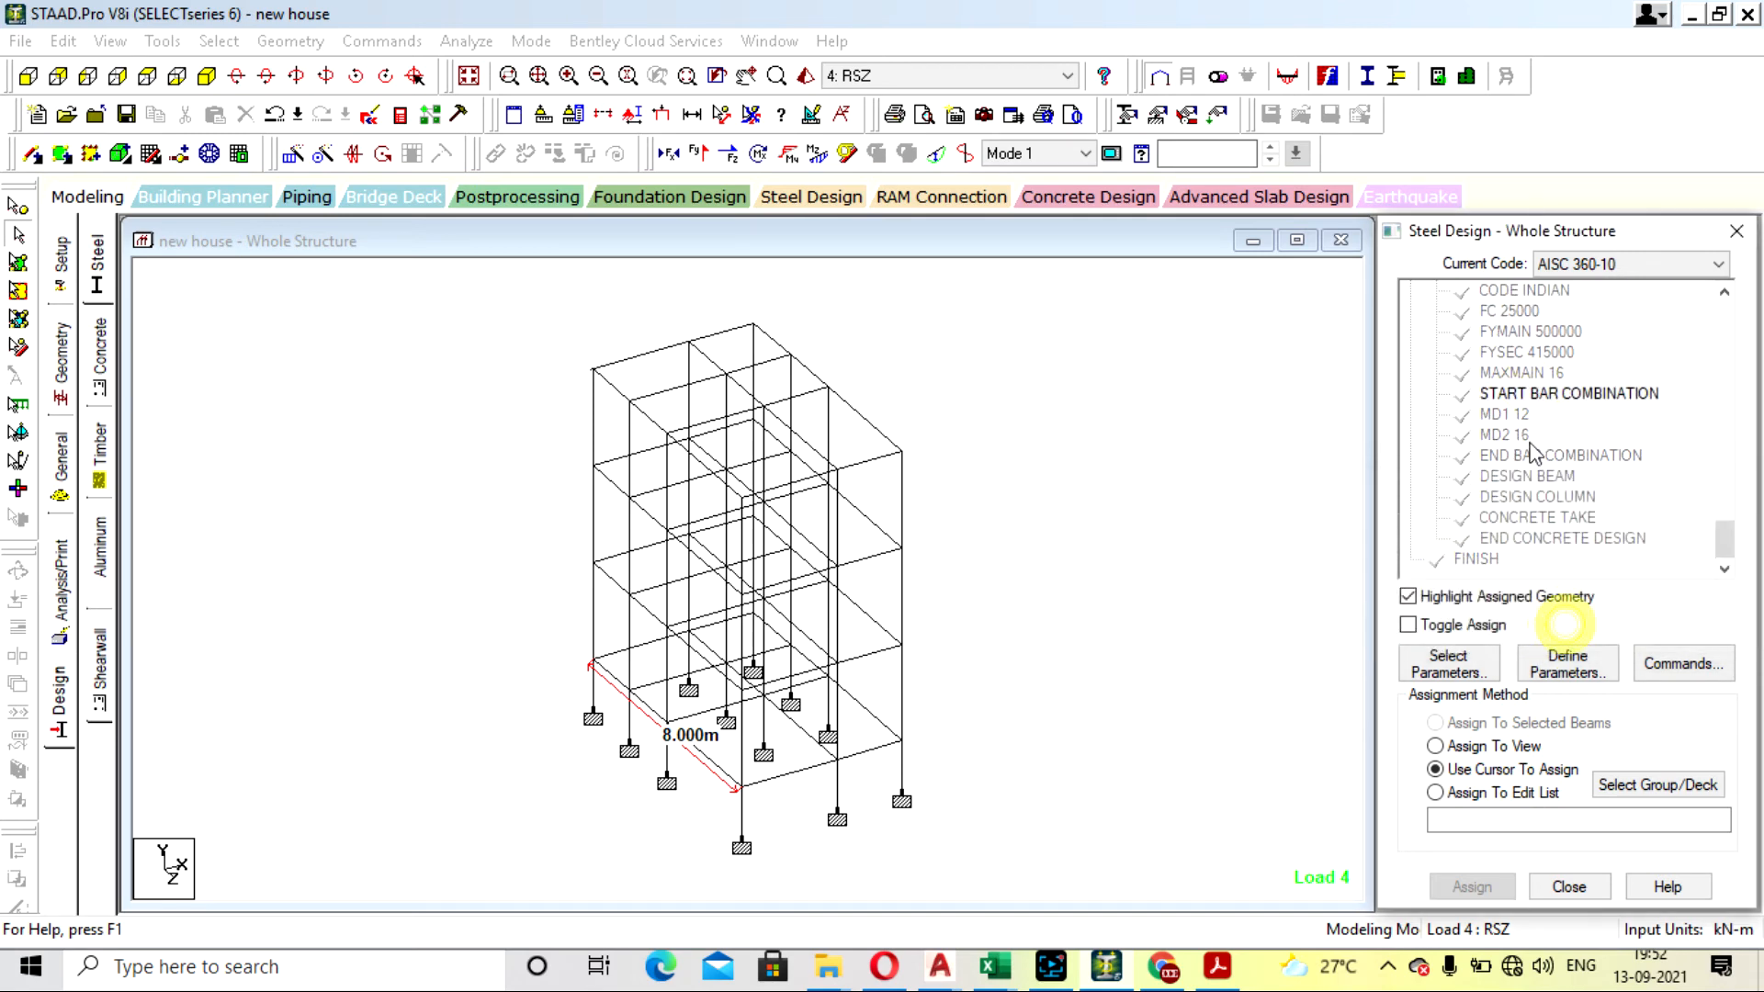
left_click(1522, 372)
key("Delete")
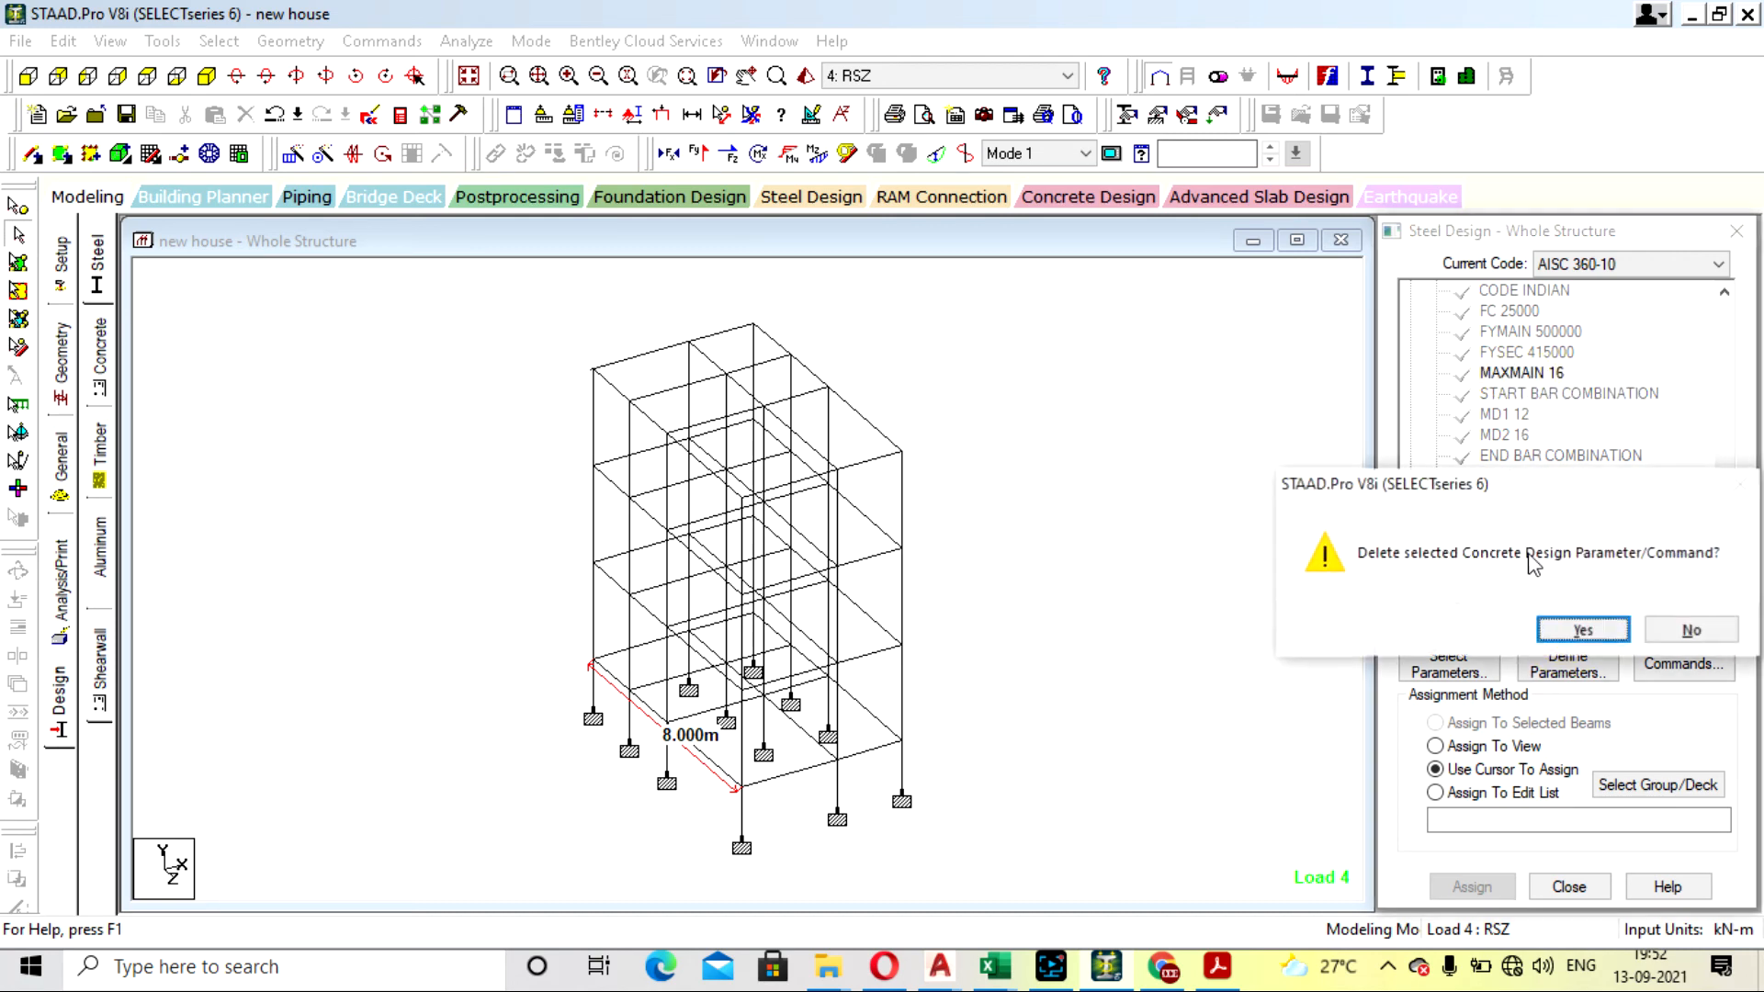
left_click(1581, 630)
- Delete the MD1 12 and MD2 16 bar combination parameters from the concrete design commands
left_click(1507, 415)
key("Delete")
left_click(1580, 630)
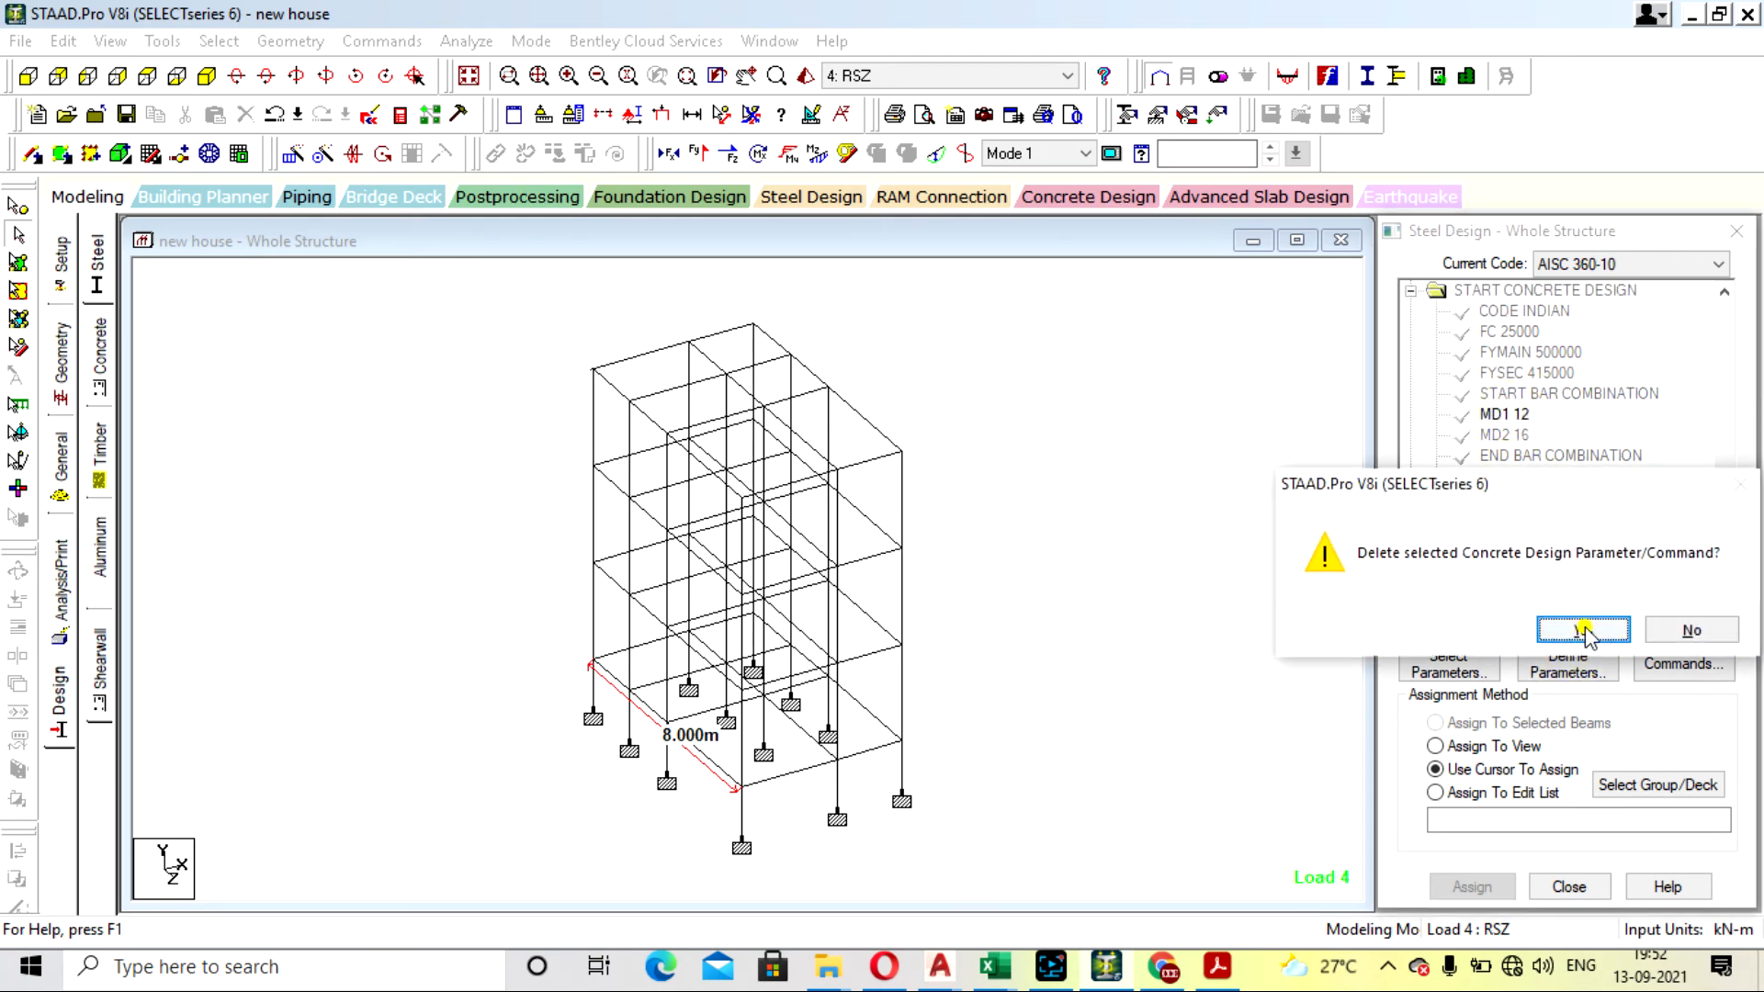
left_click(1507, 434)
key("Delete")
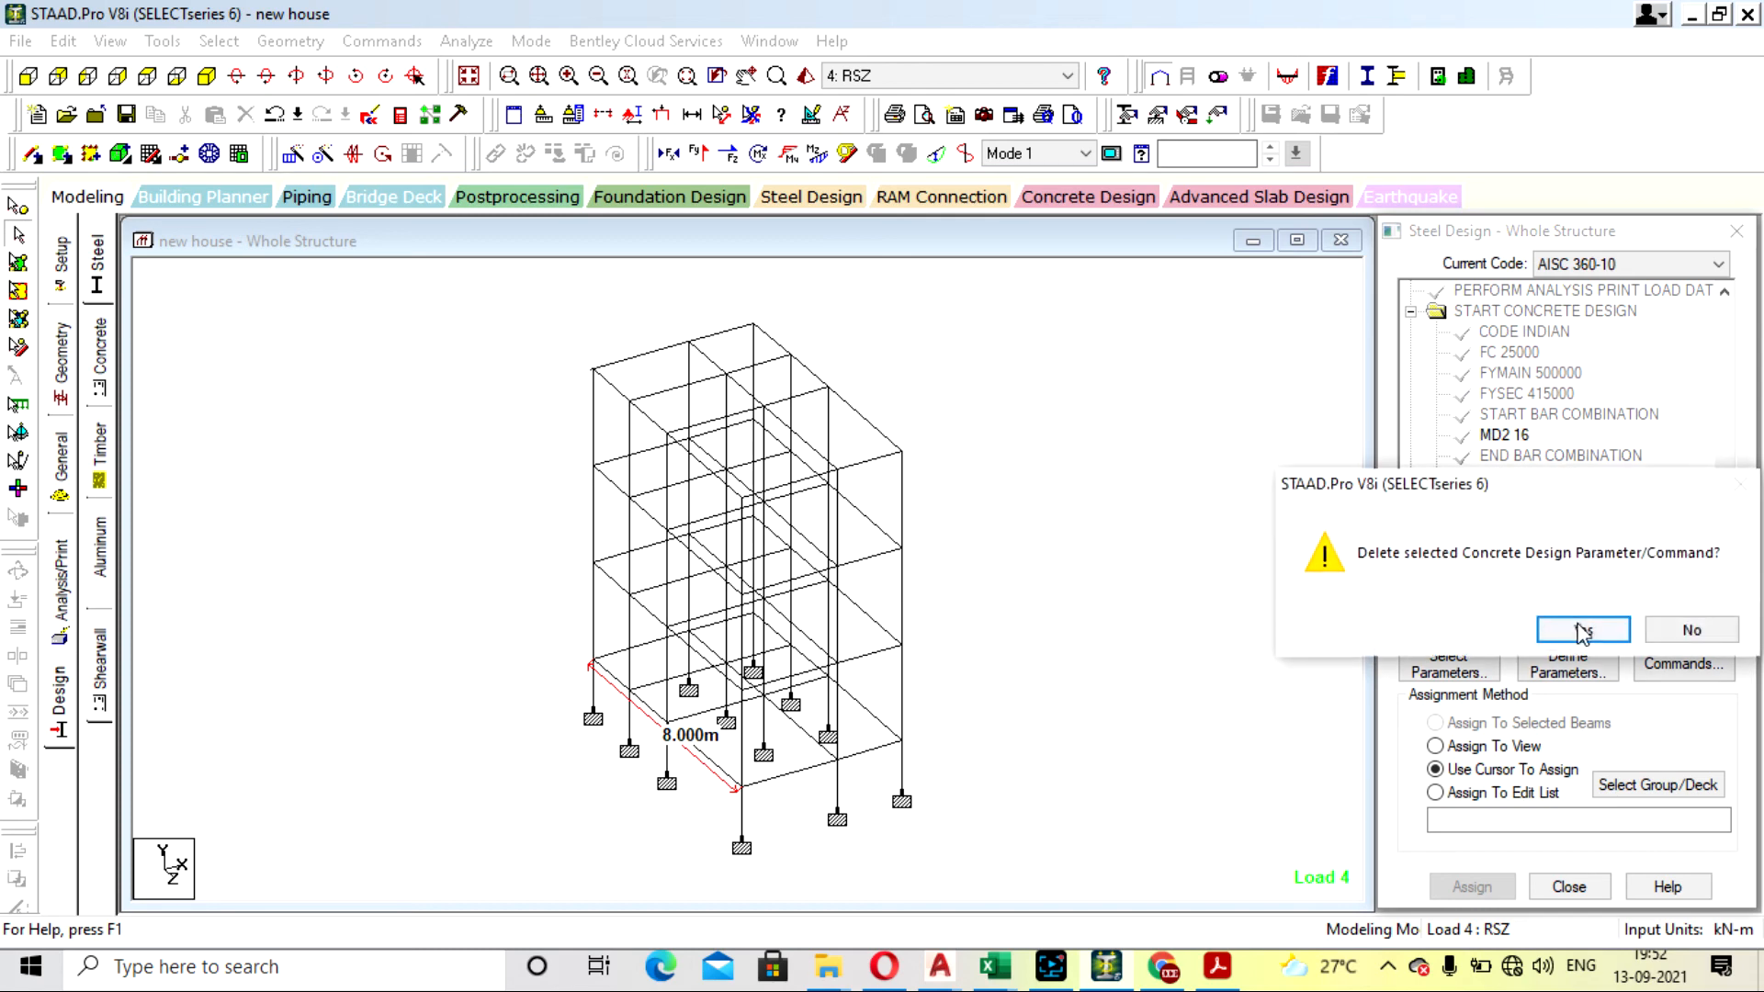
left_click(1580, 630)
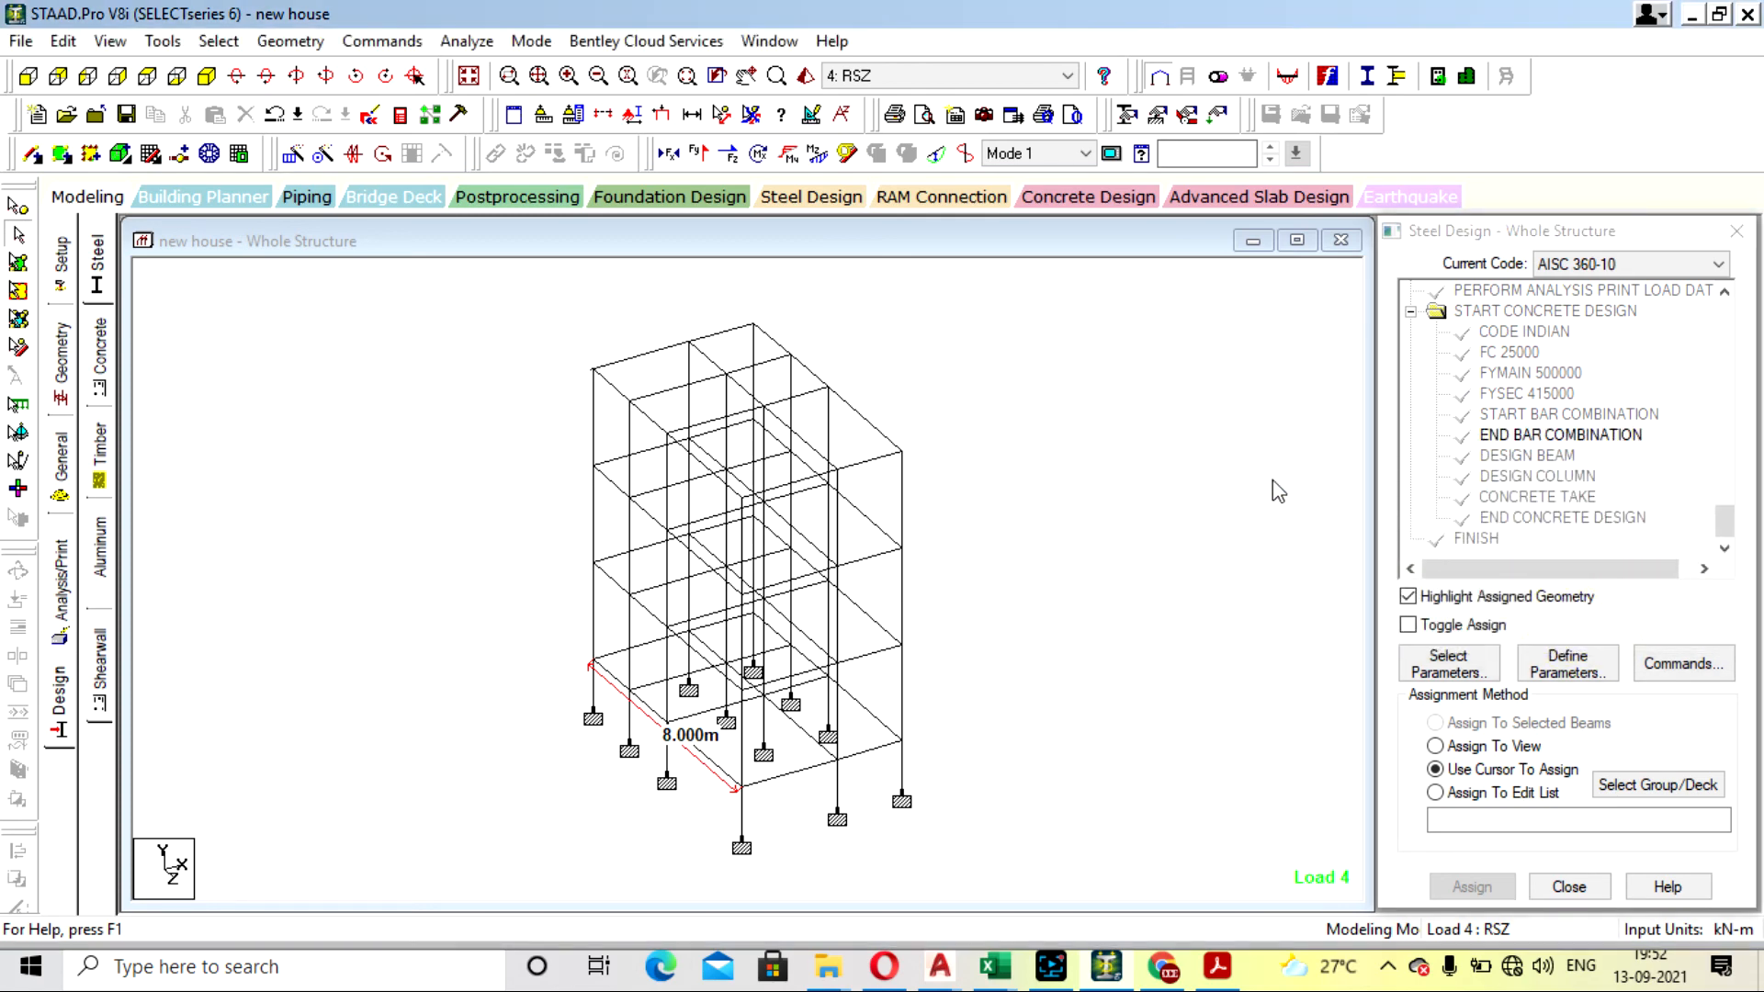
- Save the modified structure, rerun the analysis with the output file shown, and close the output file
left_click(466, 40)
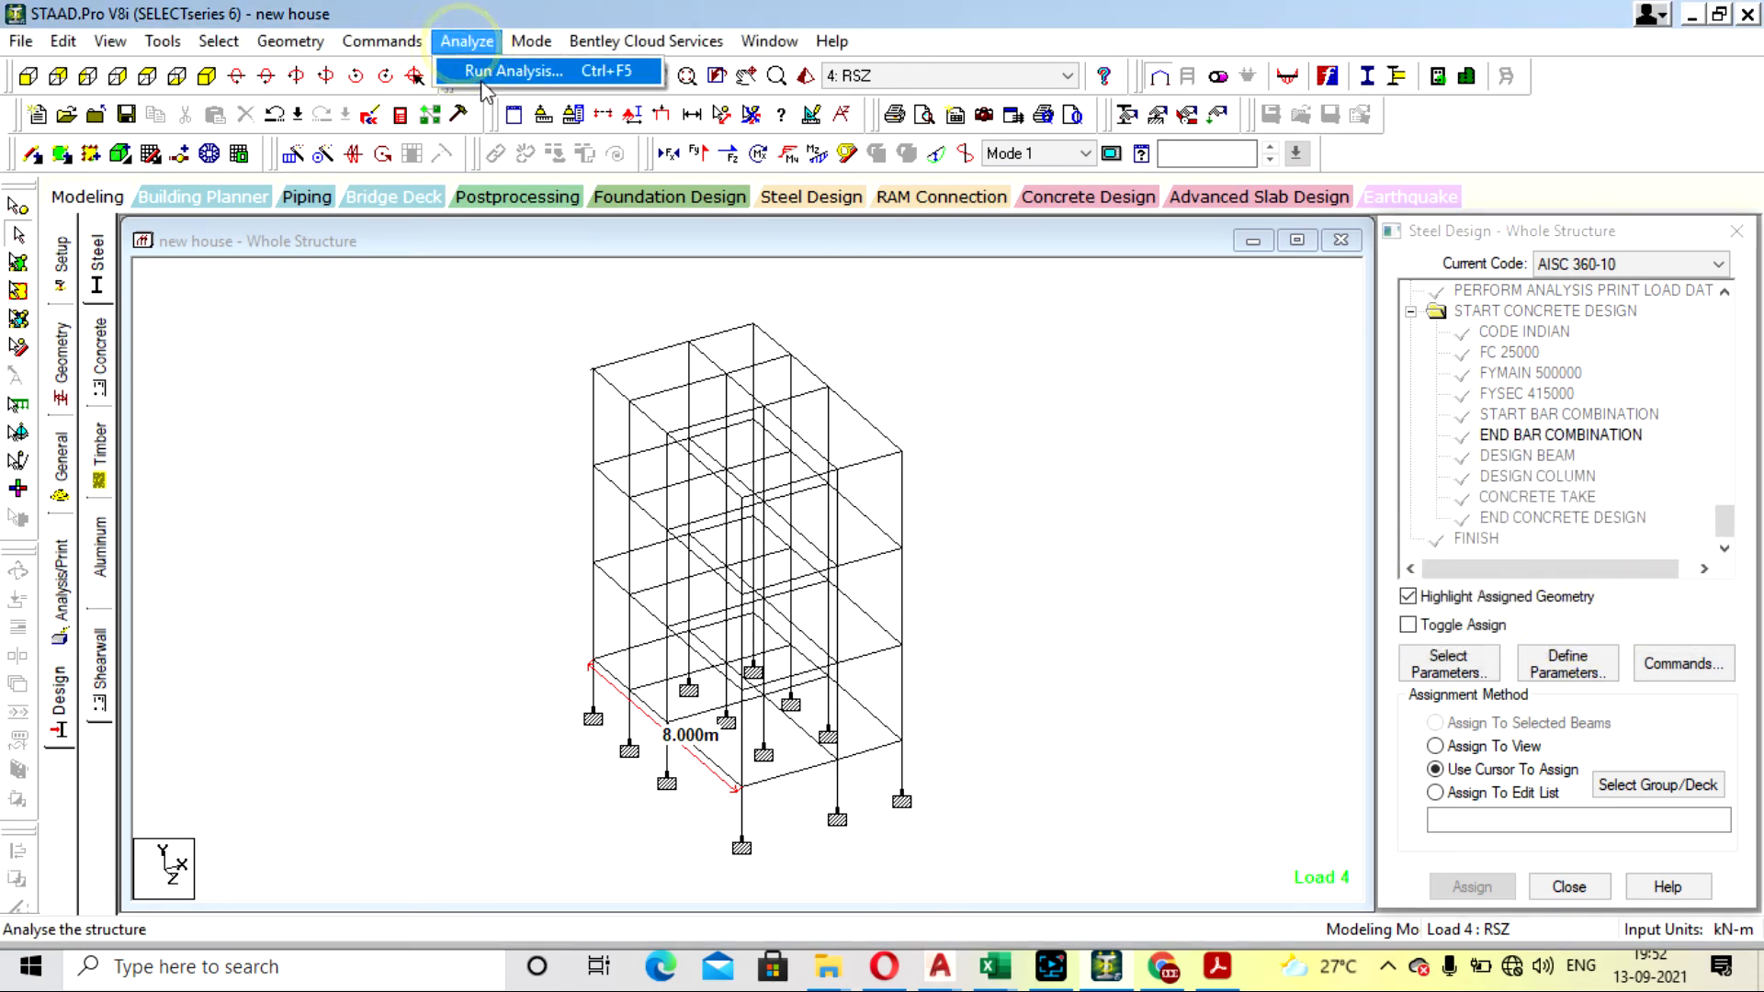
left_click(514, 67)
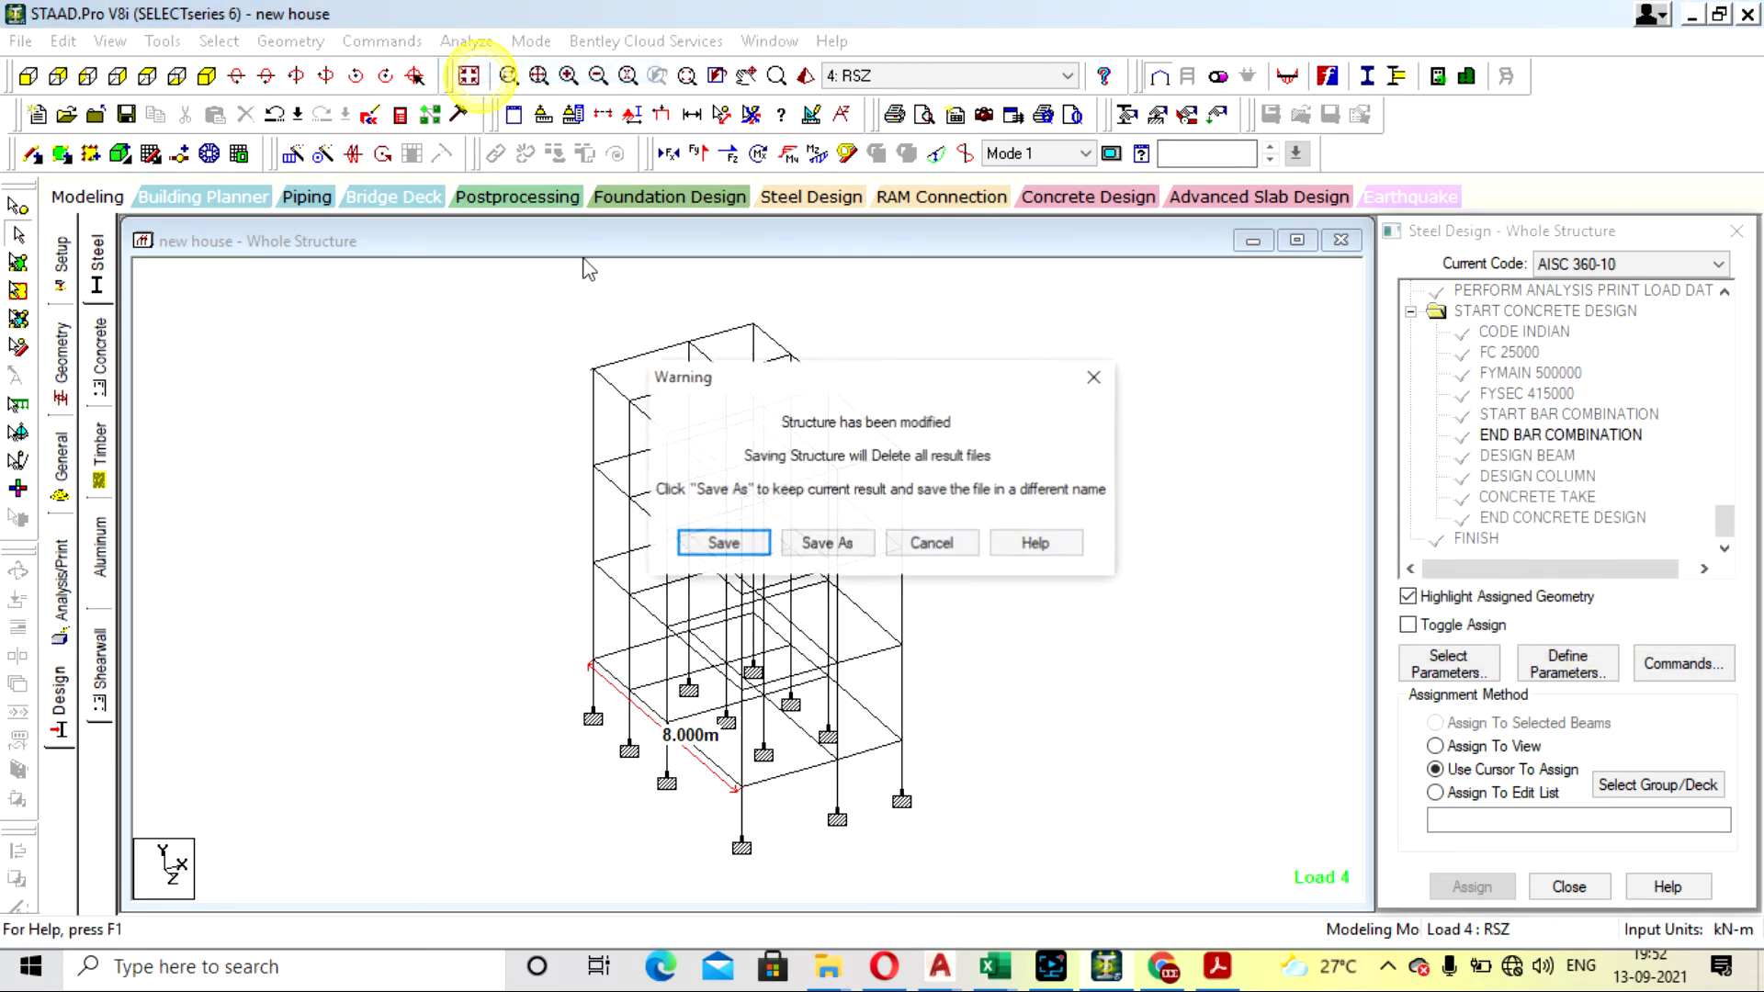
left_click(754, 545)
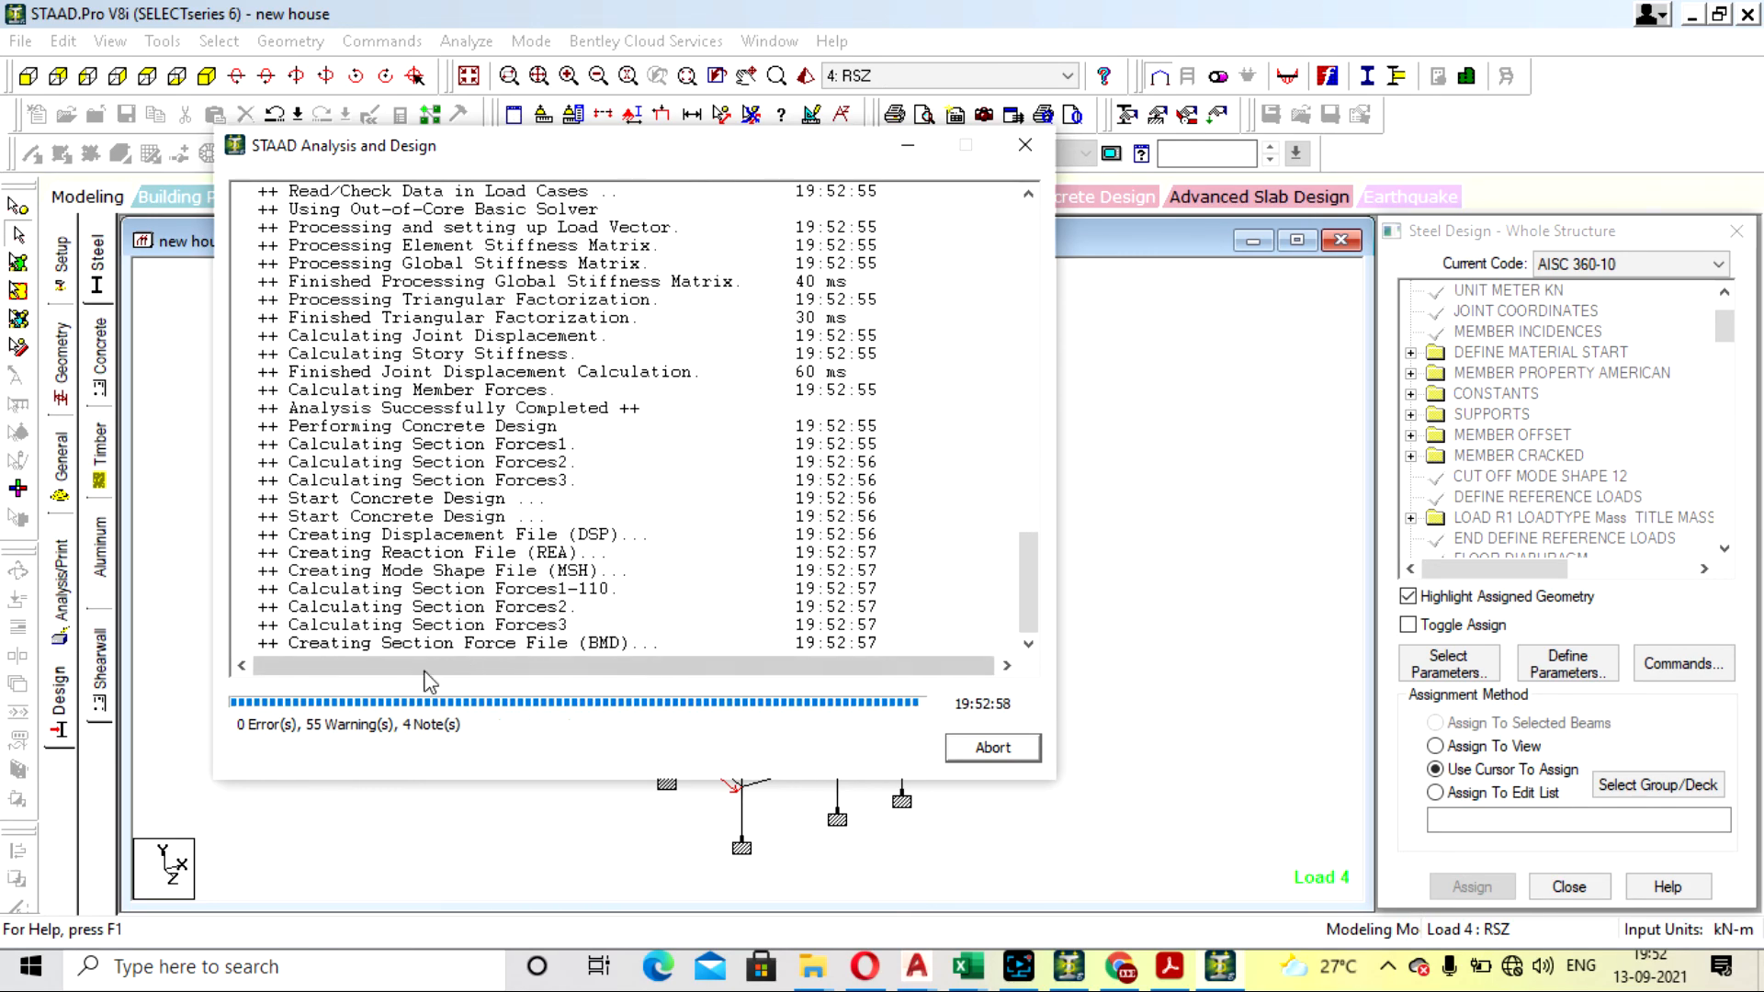
left_click(250, 698)
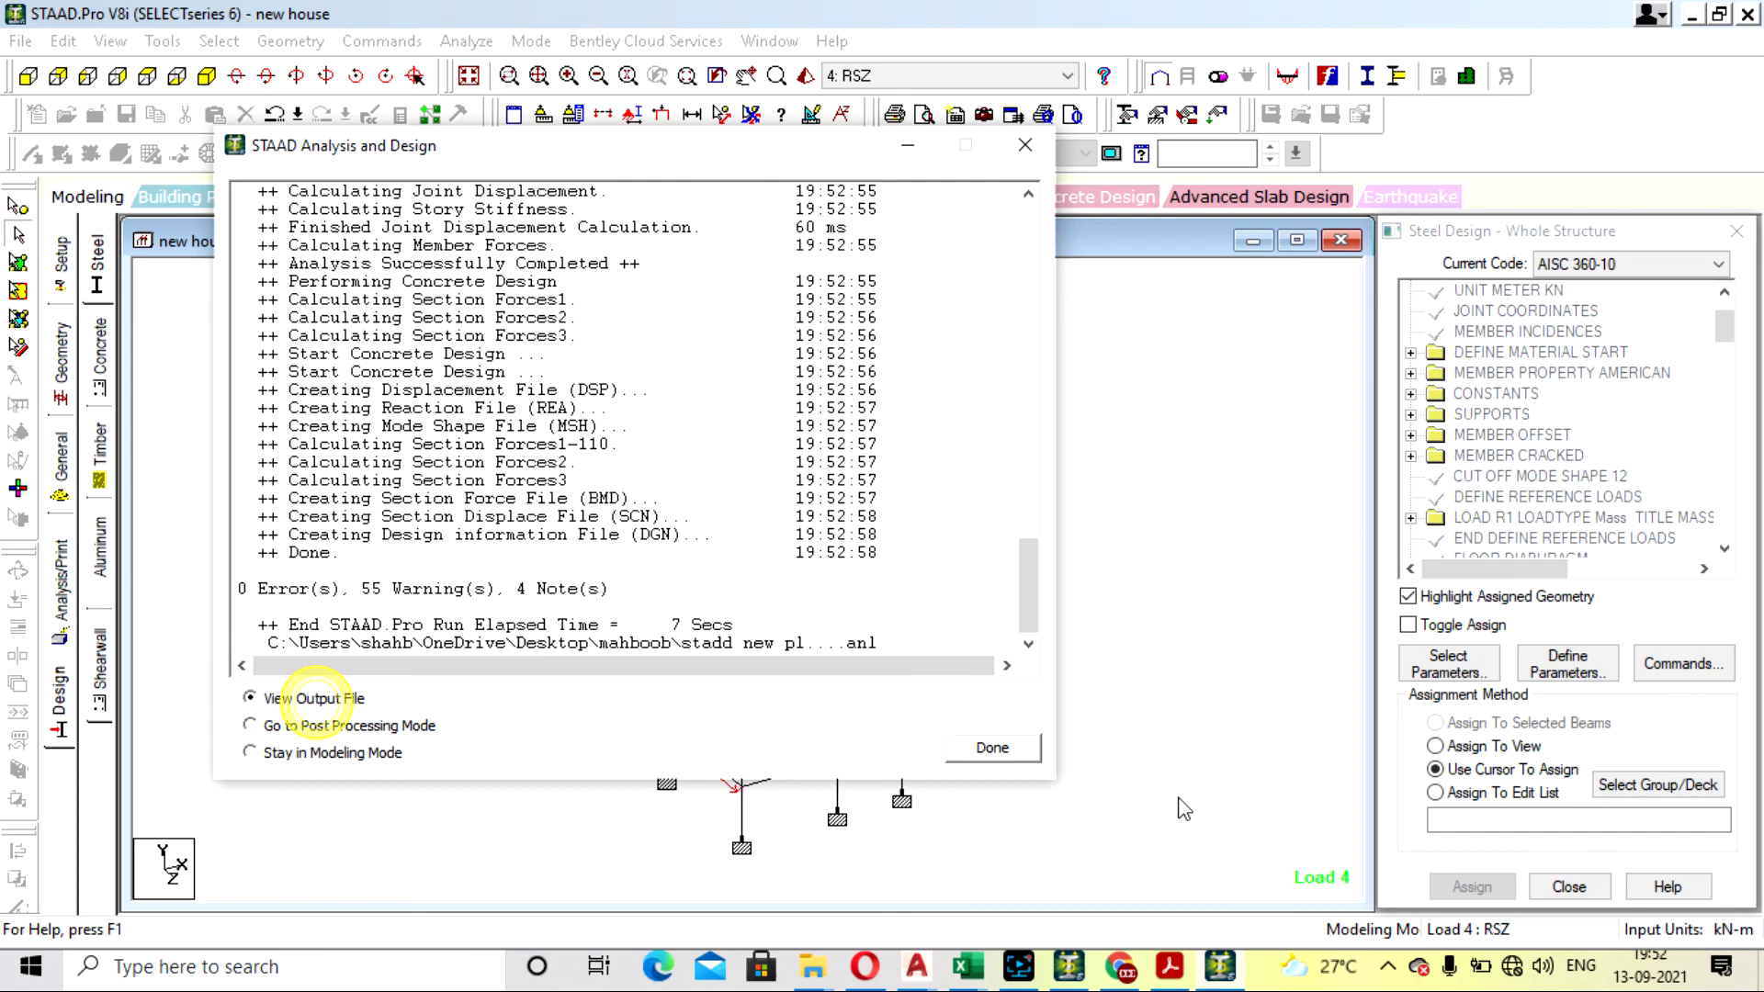
left_click(1010, 748)
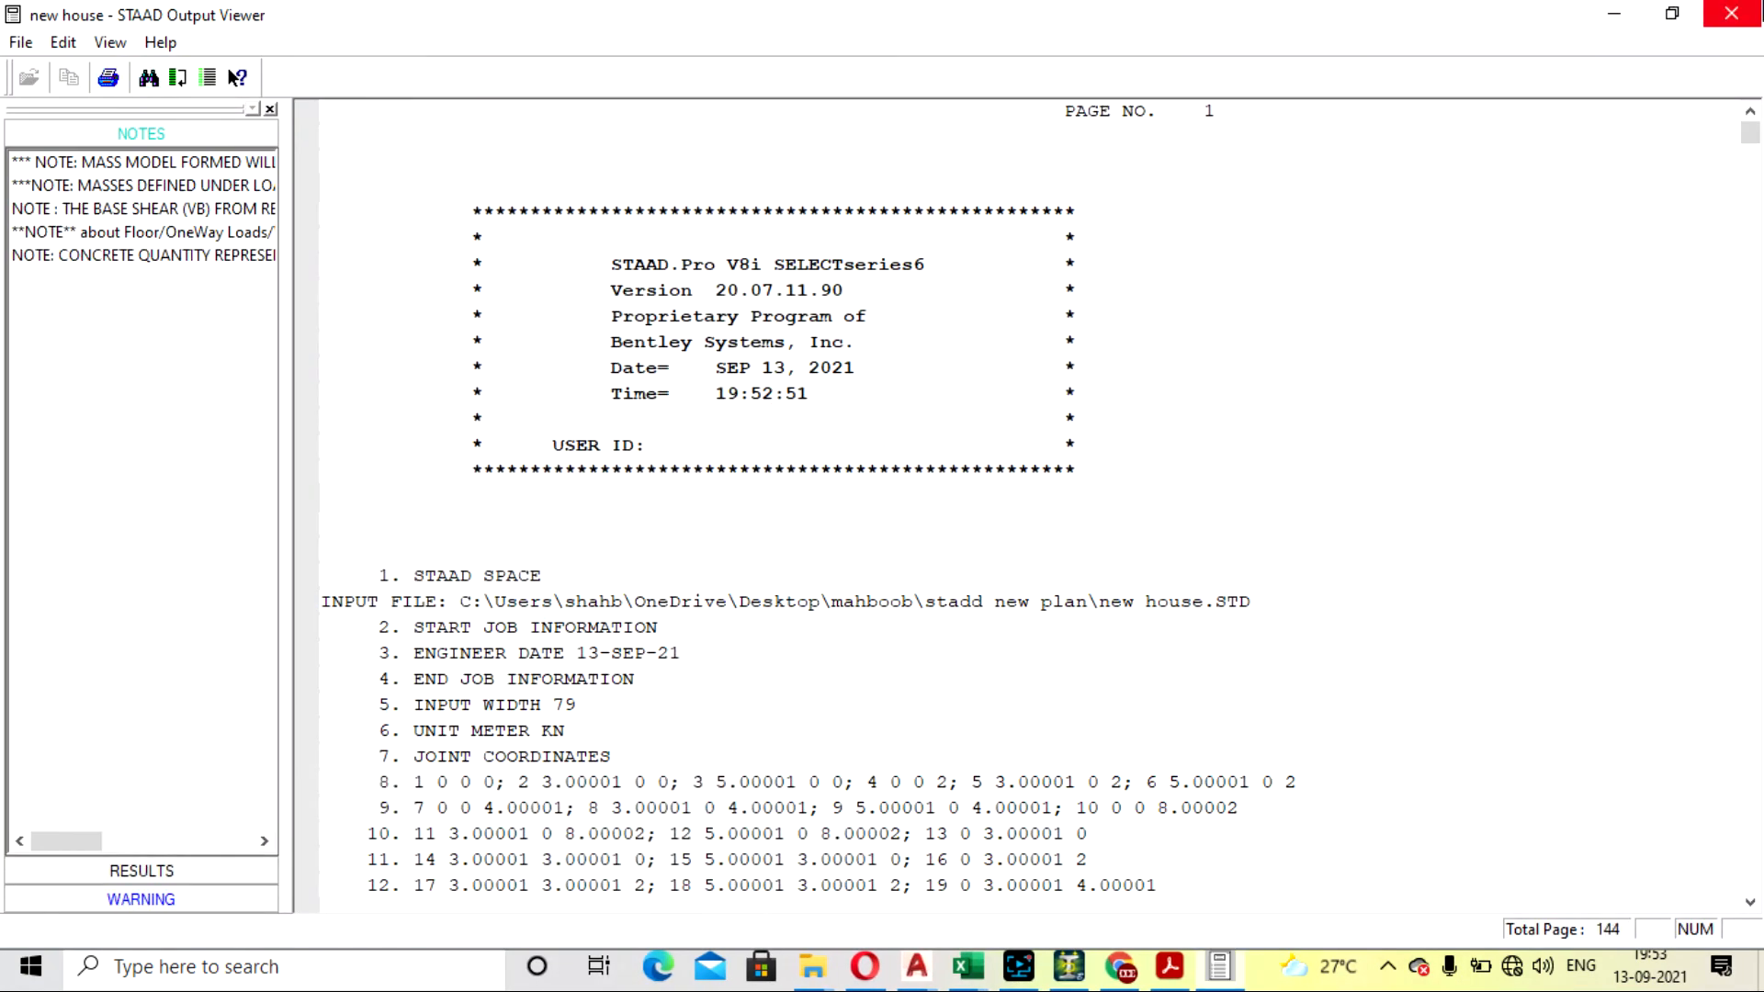
left_click(1732, 13)
- Inspect the concrete design details of the top-floor beams 90 and 91, closing each beam's dialog
double_click(869, 757)
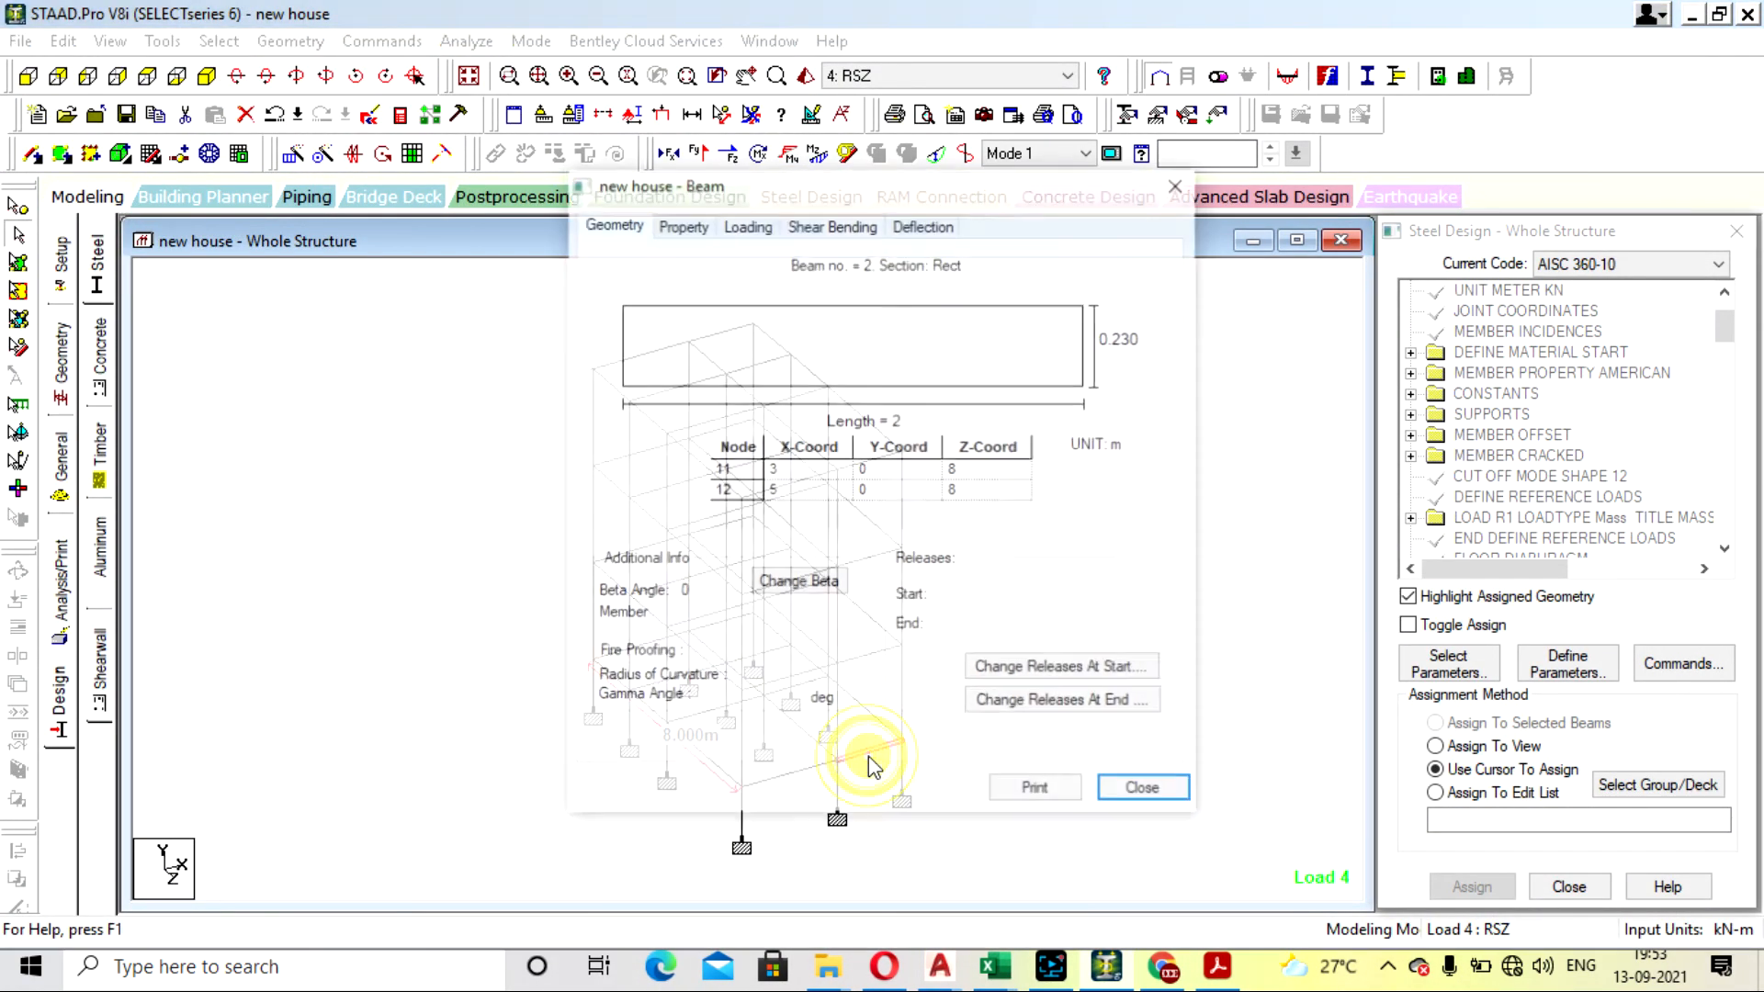
left_click(1179, 183)
double_click(874, 423)
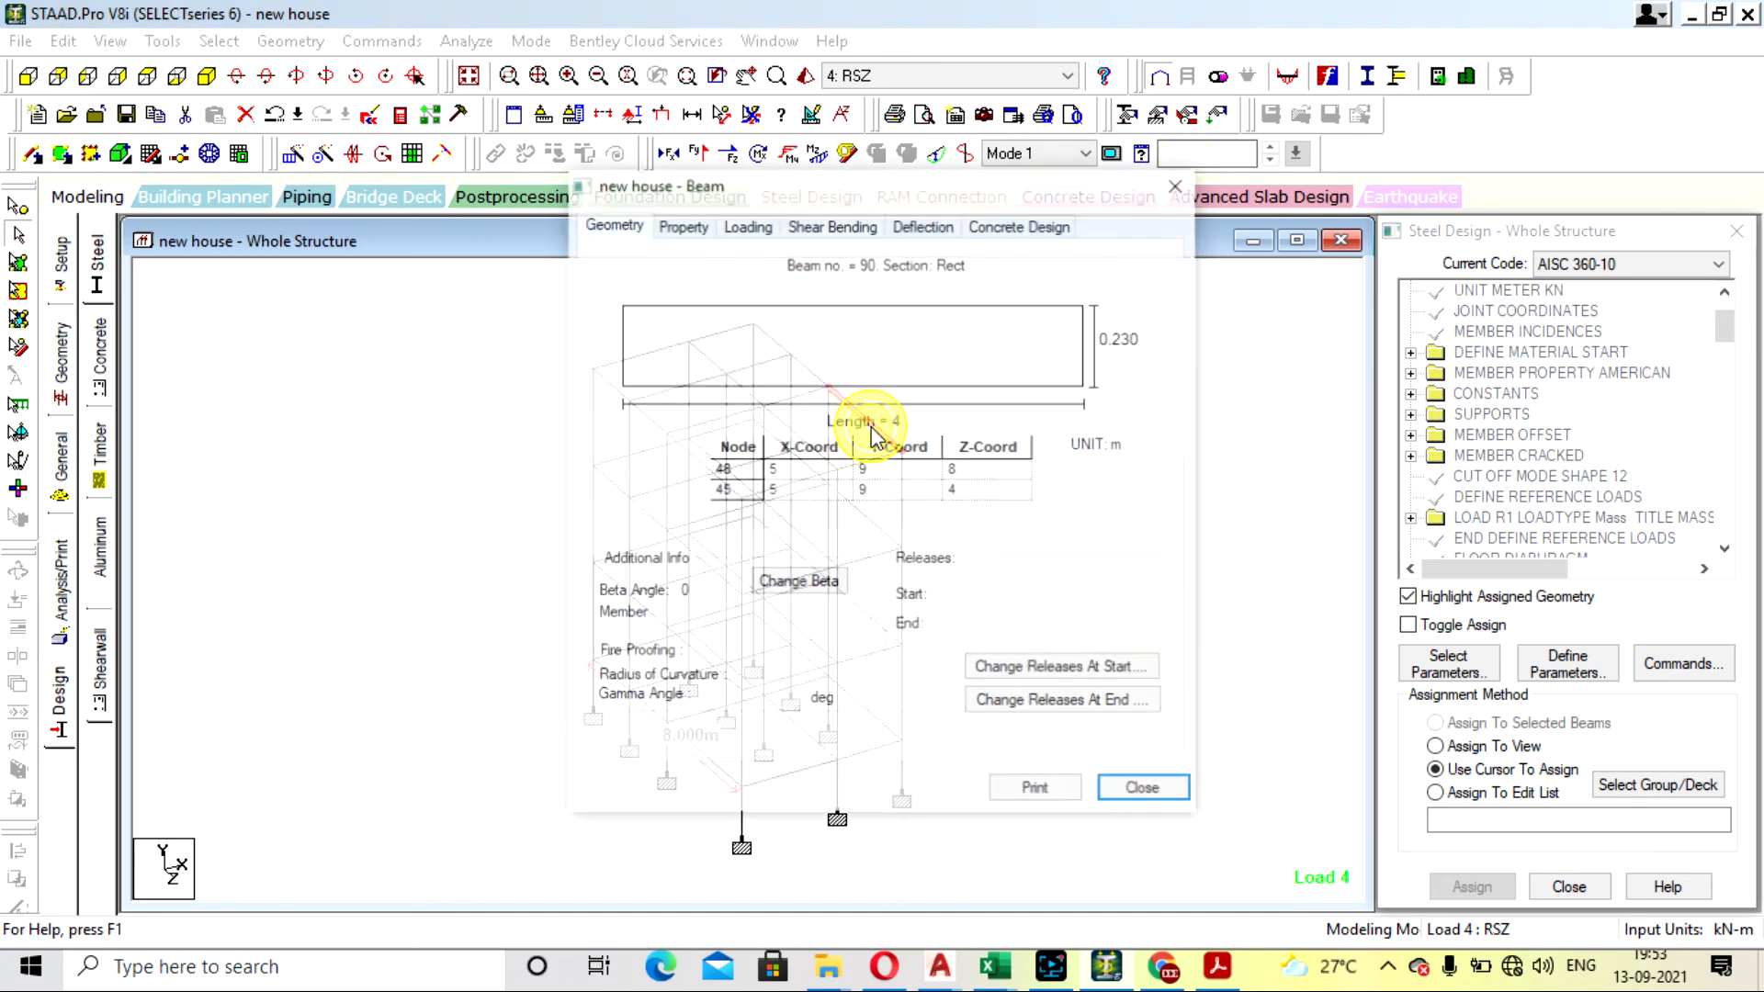
left_click(1018, 224)
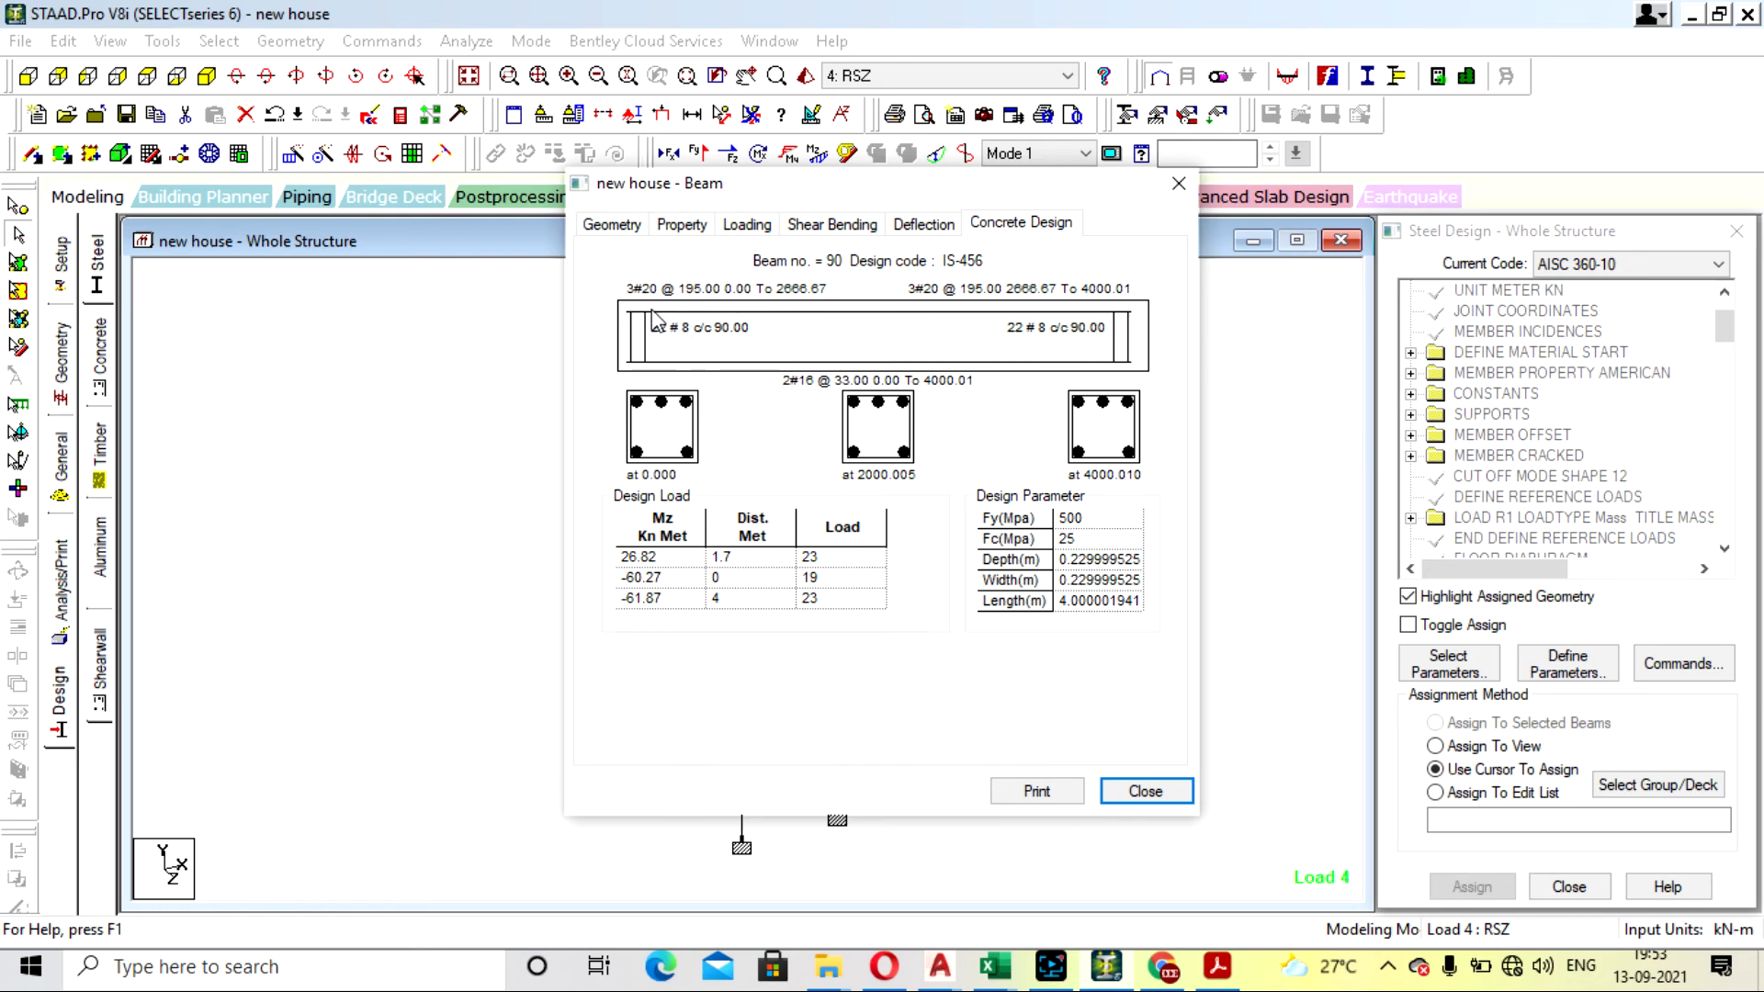
left_click(1178, 183)
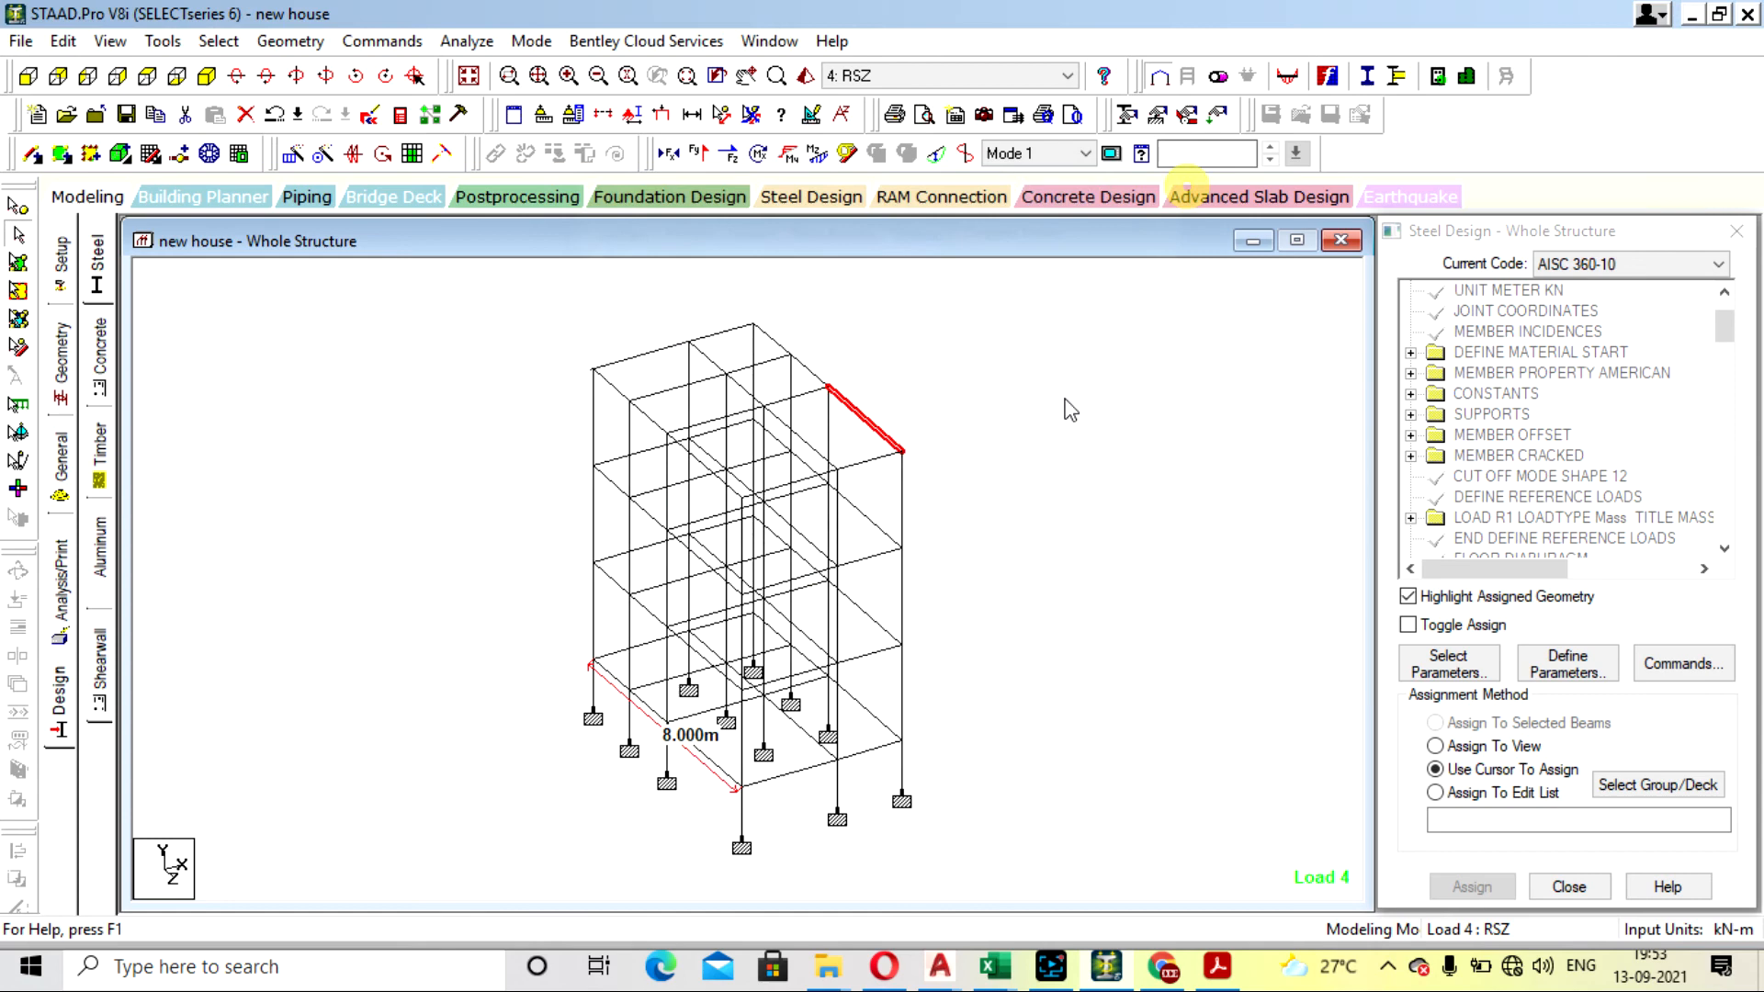
double_click(815, 377)
left_click(1033, 222)
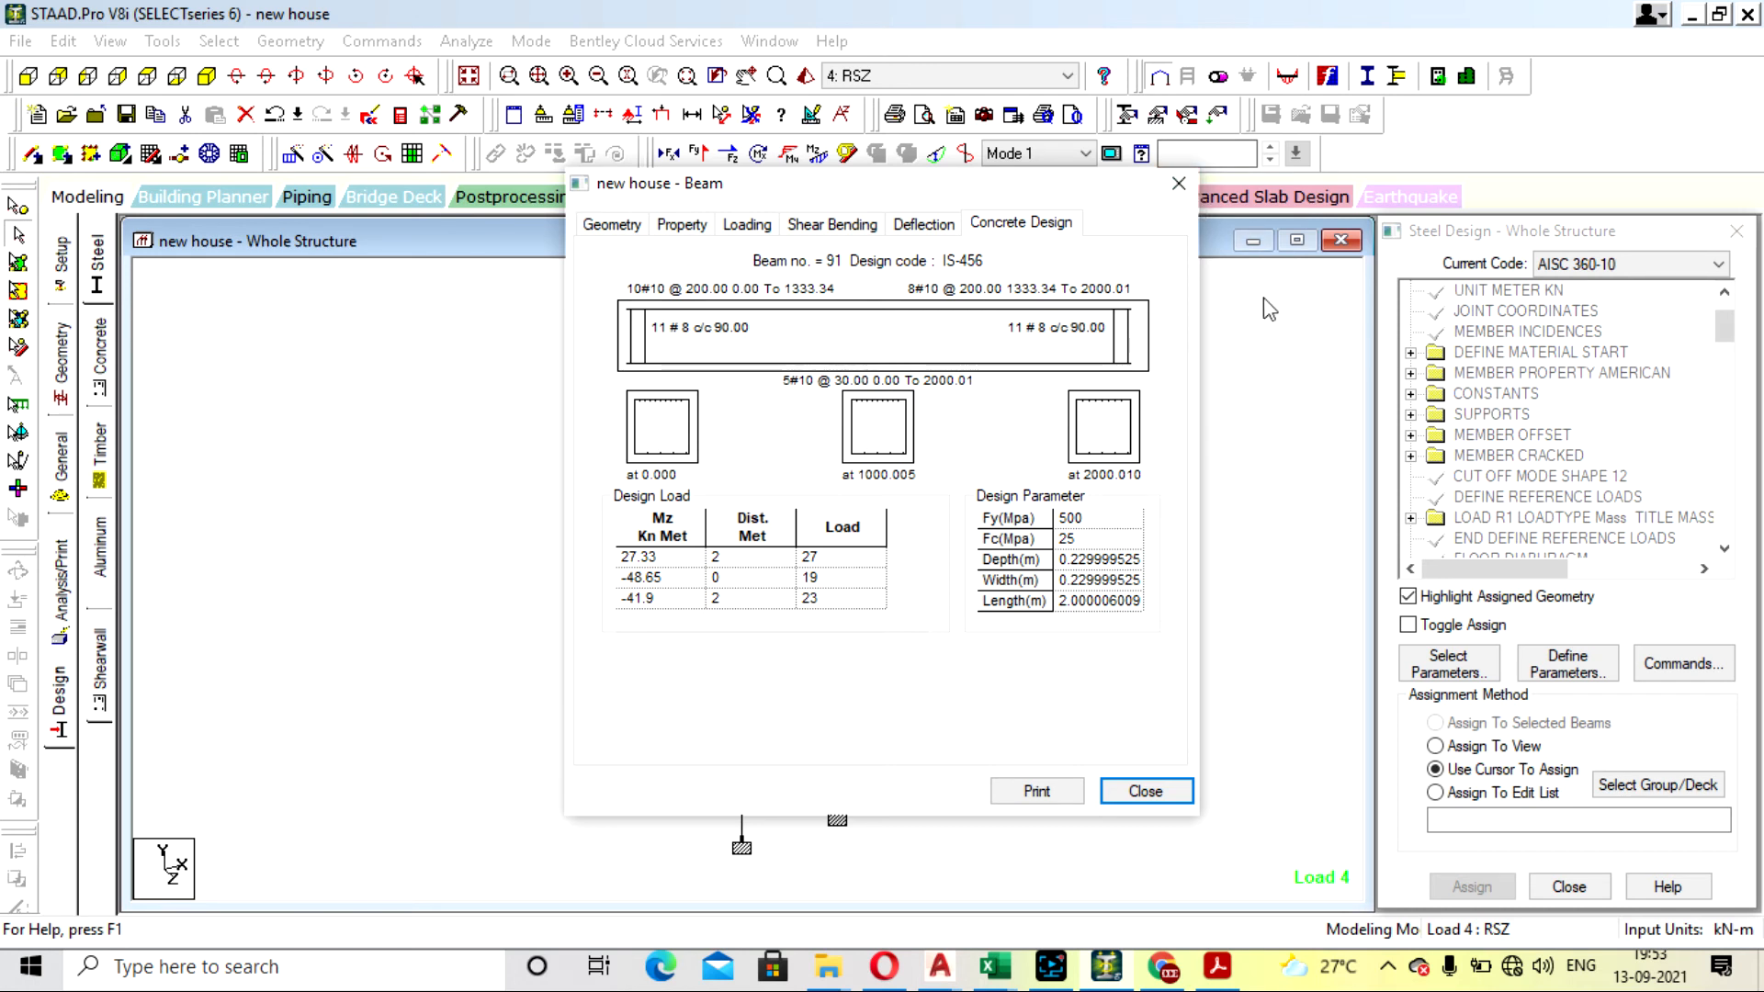
left_click(1179, 184)
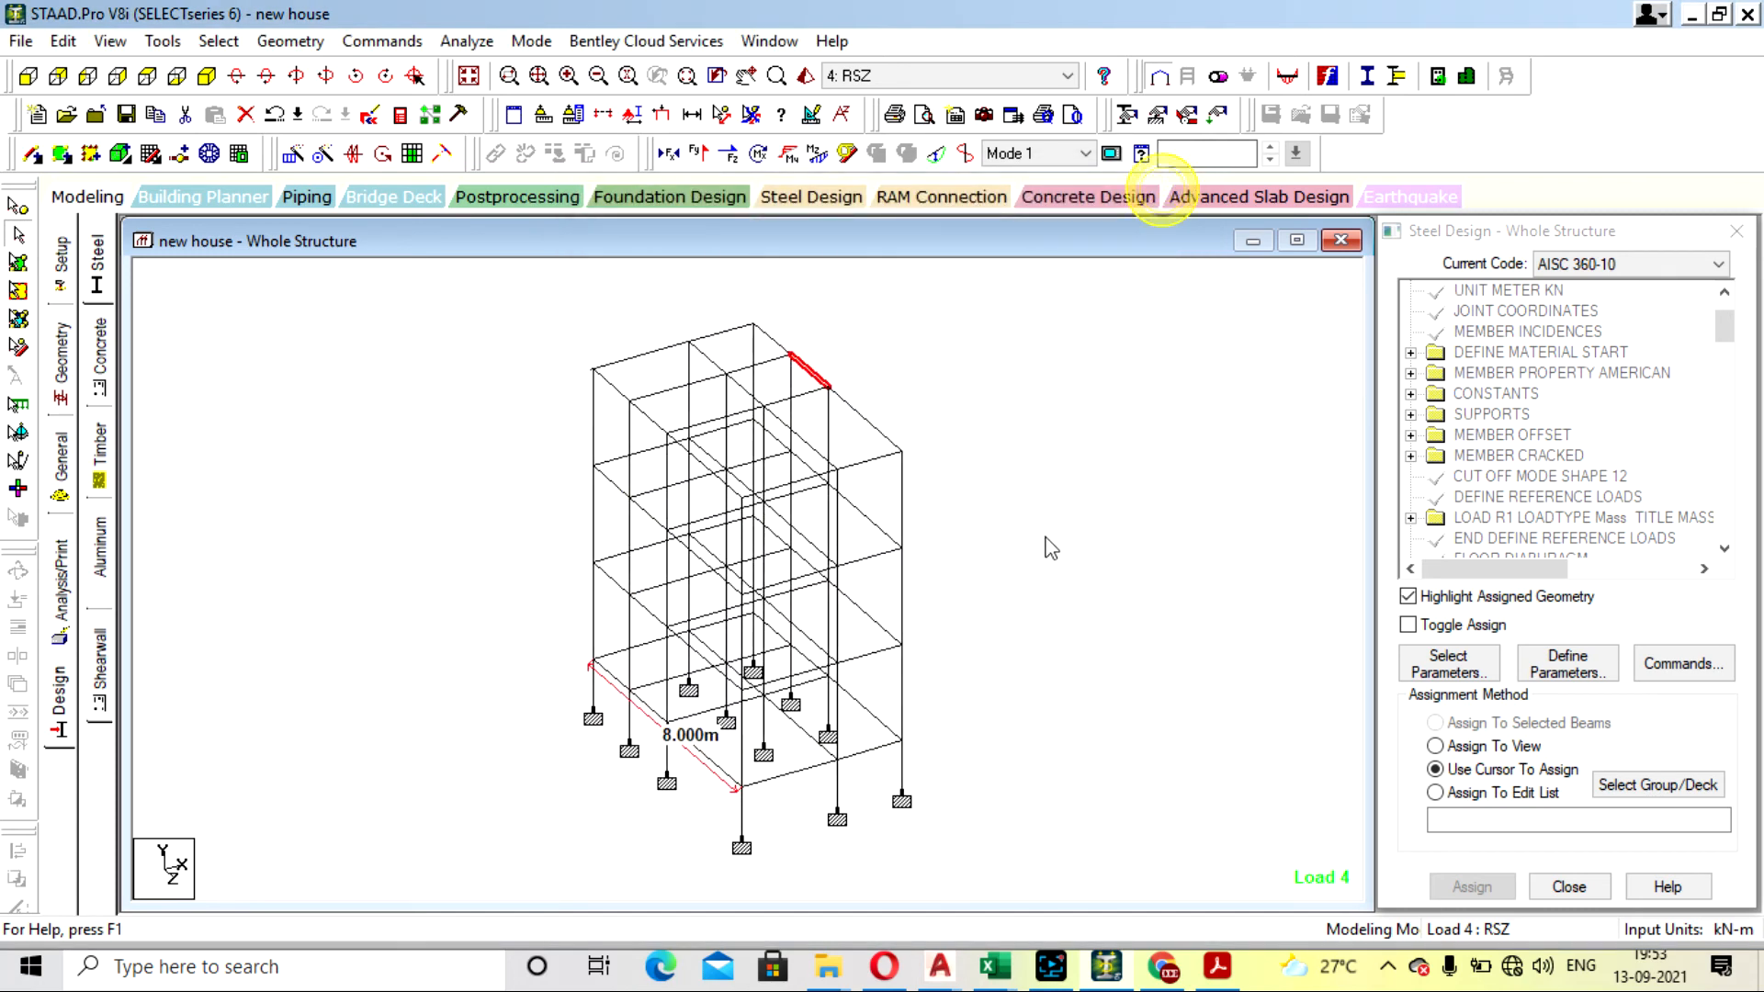
- Check the deflection of base-level beam 2 and the concrete design of beam 3 beside it
left_click(863, 757)
double_click(868, 761)
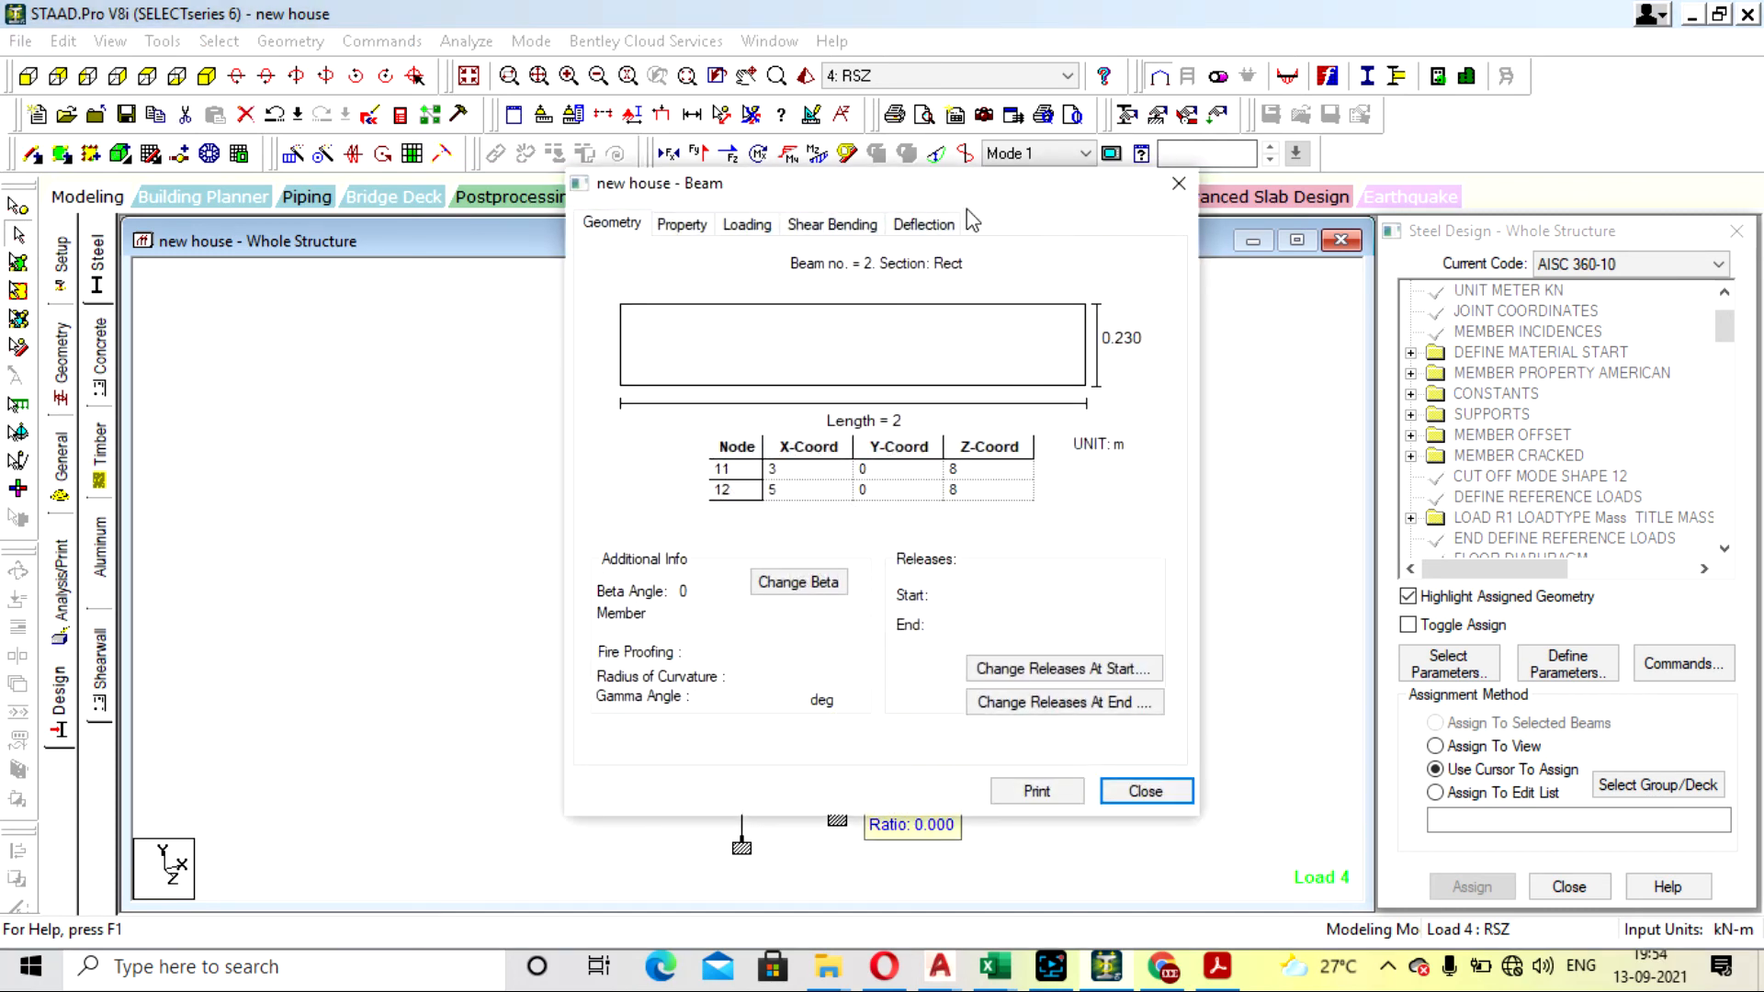
left_click(930, 221)
left_click(1179, 184)
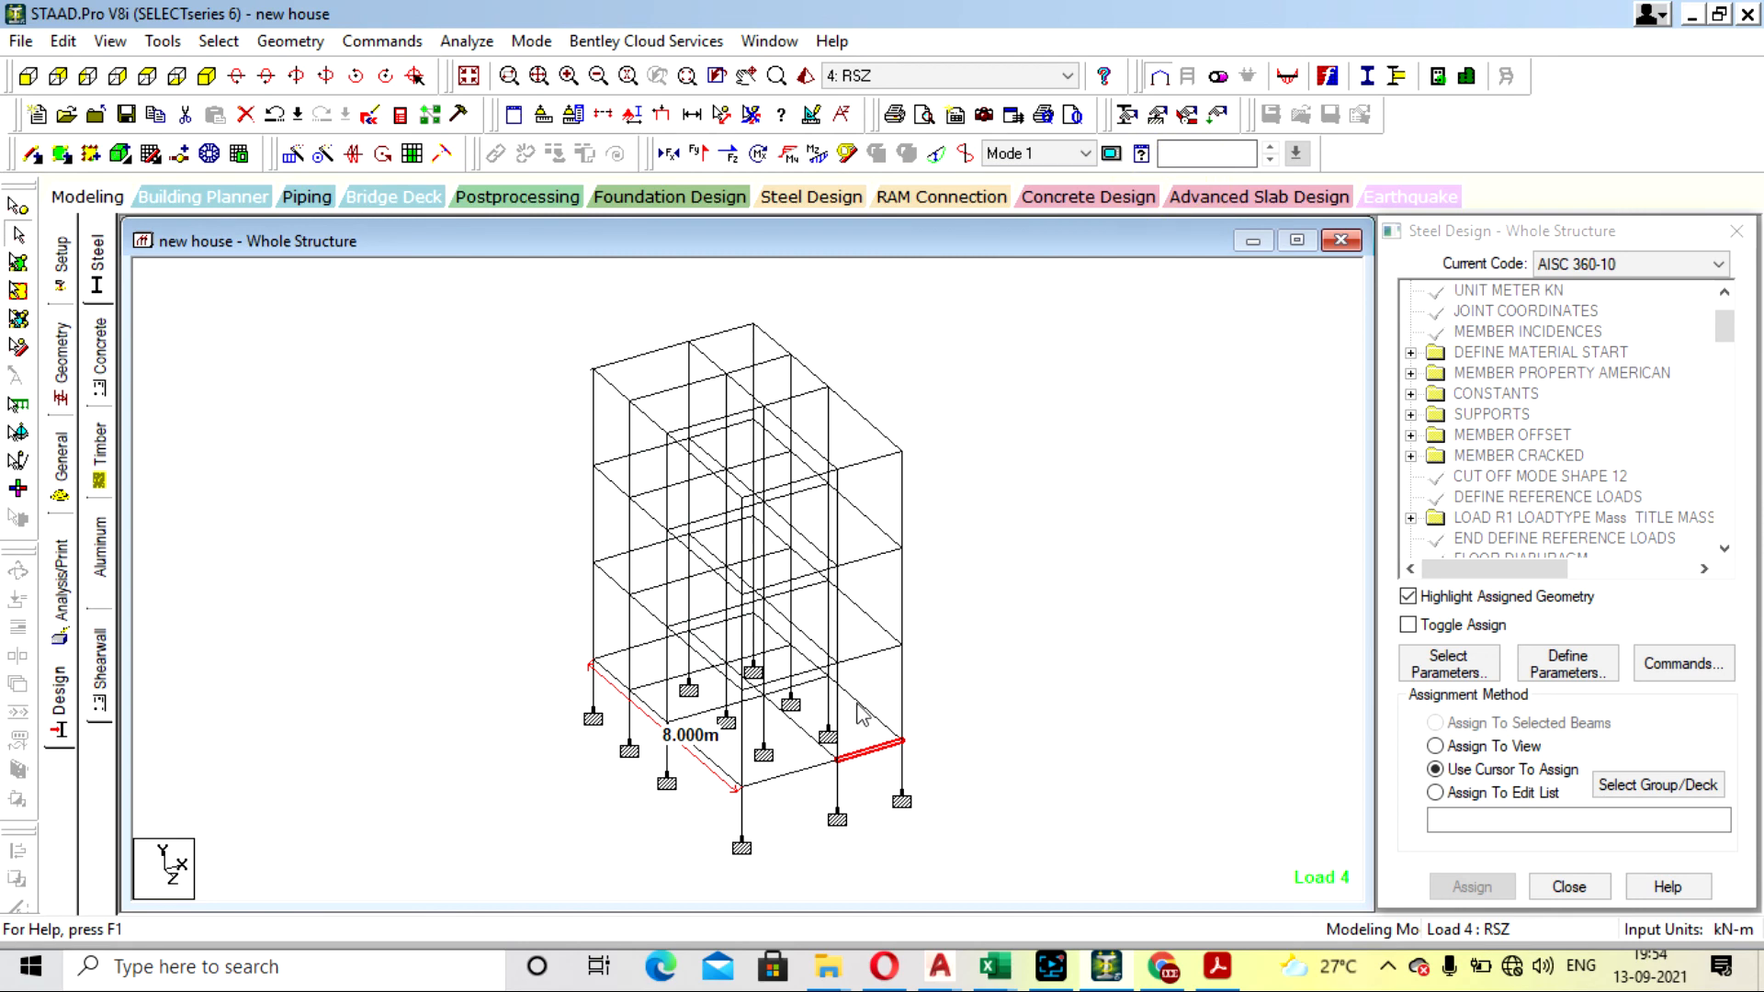
double_click(869, 749)
left_click(1056, 225)
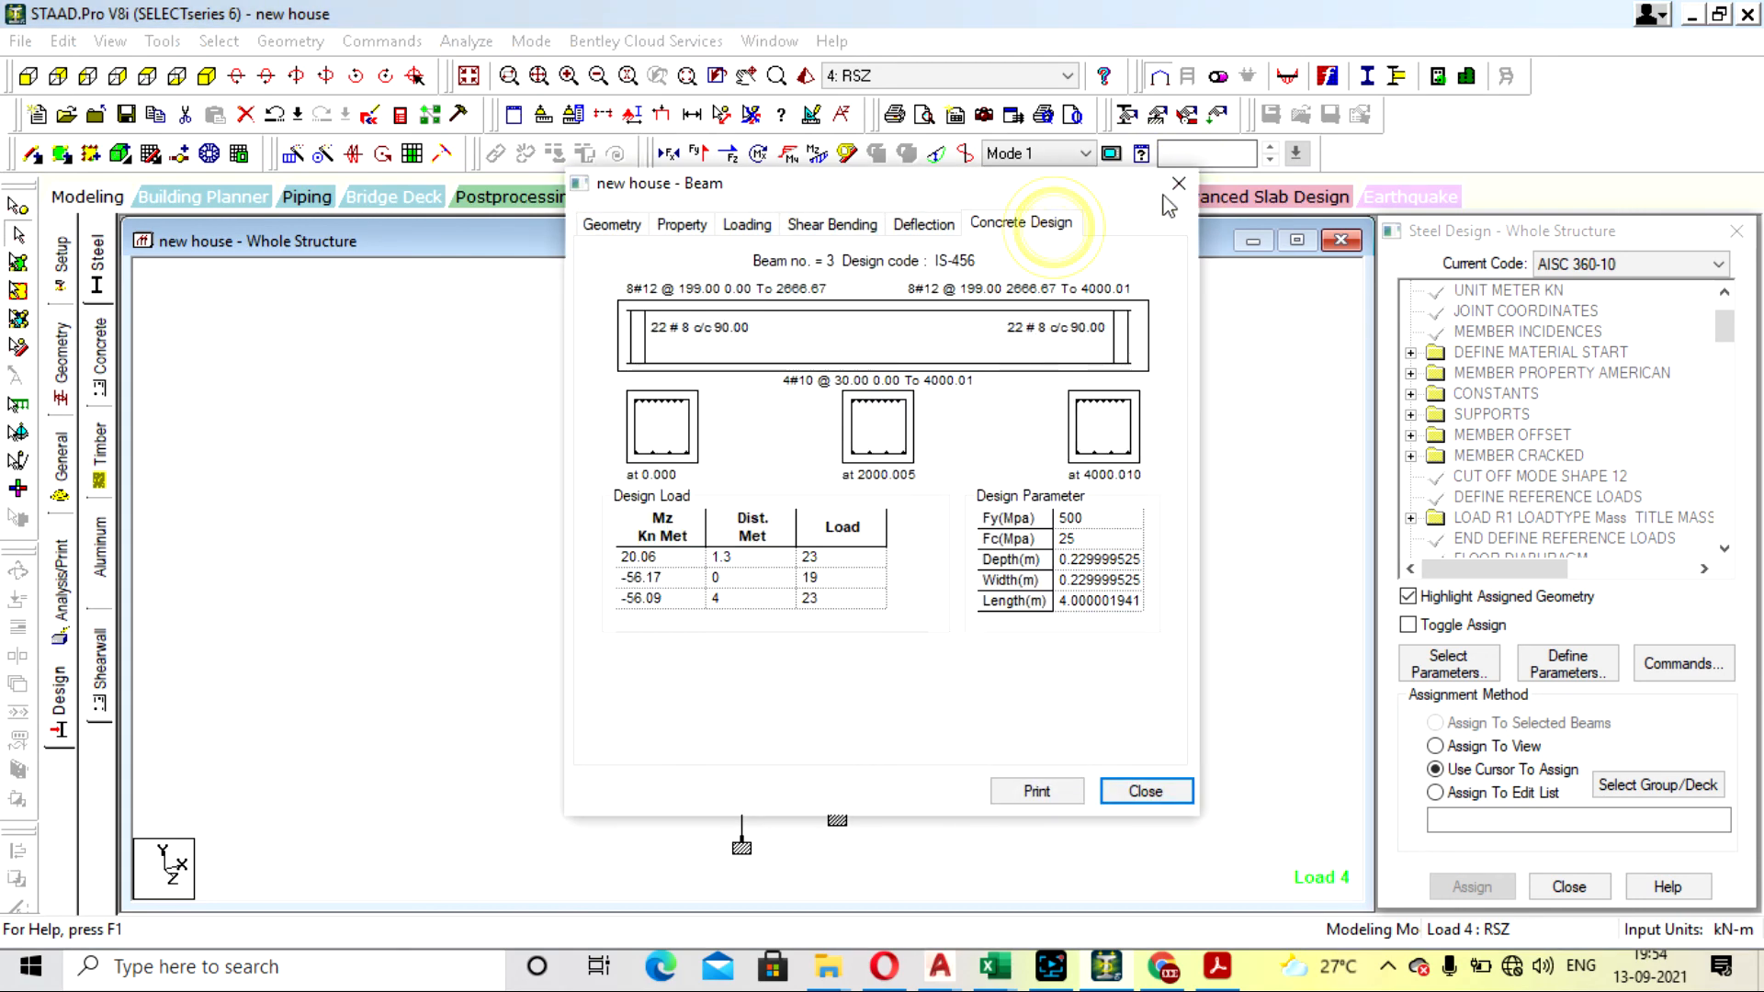
left_click(1179, 184)
- Inspect the concrete design details of corner columns 47 and 76, closing each dialog
double_click(593, 514)
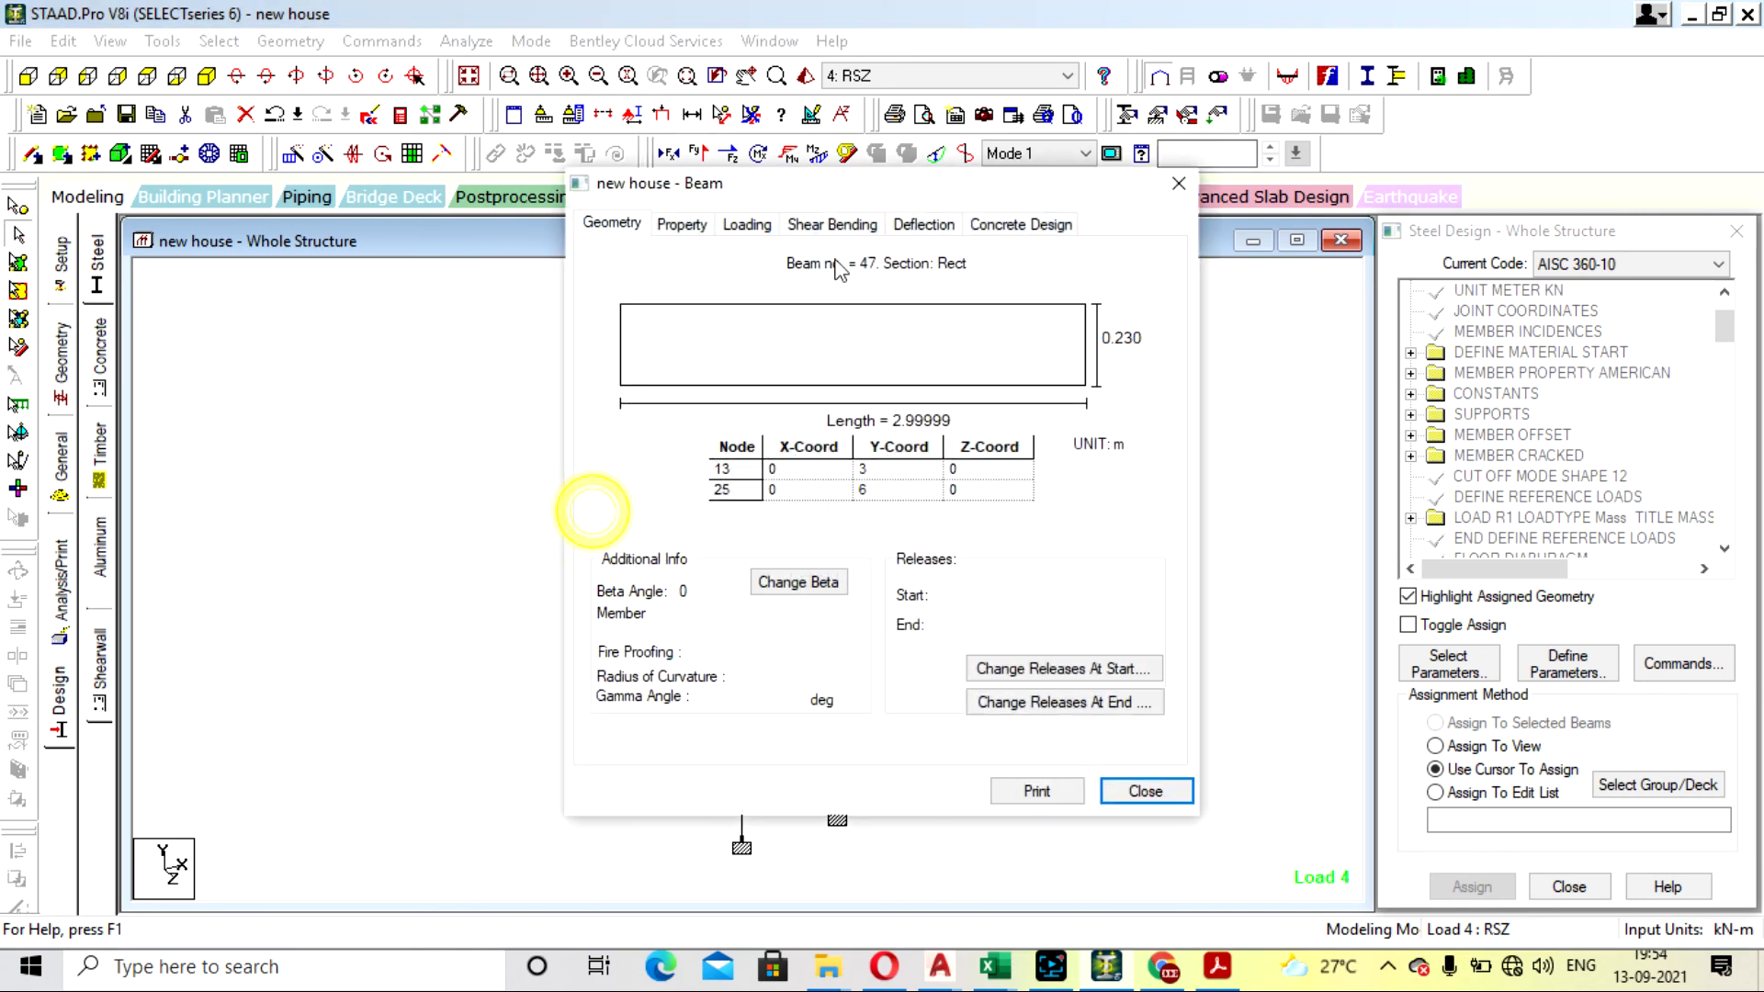
left_click(1006, 224)
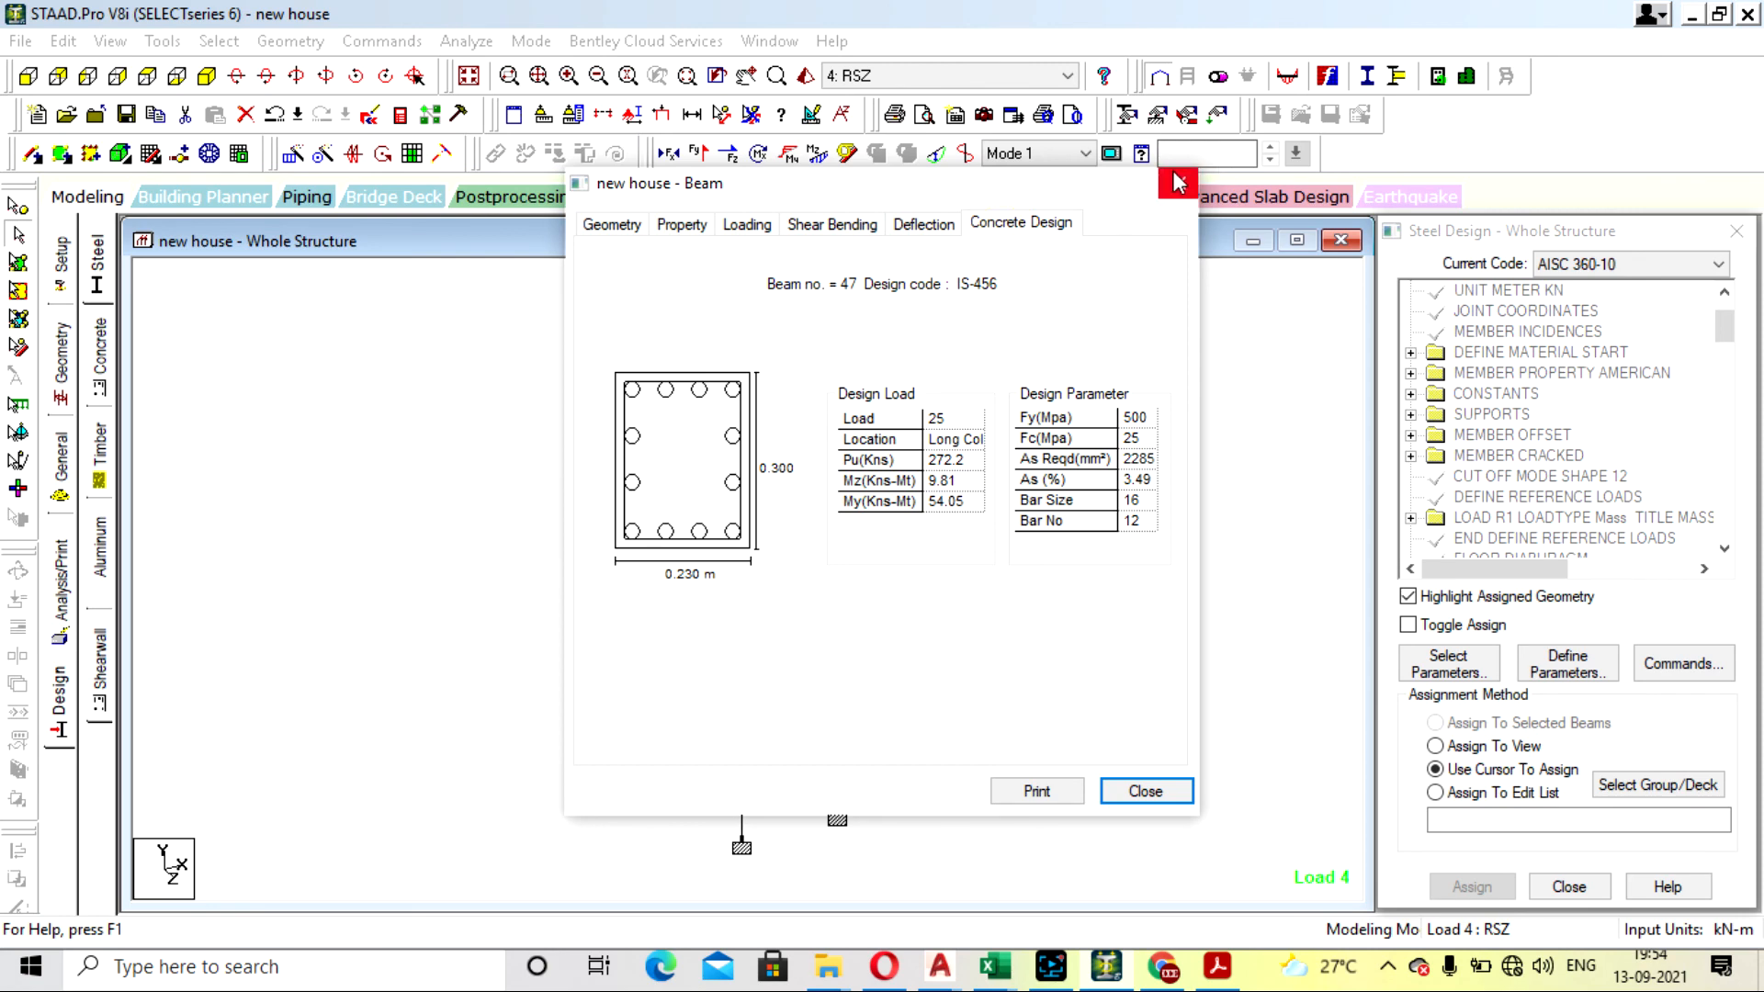
left_click(1178, 182)
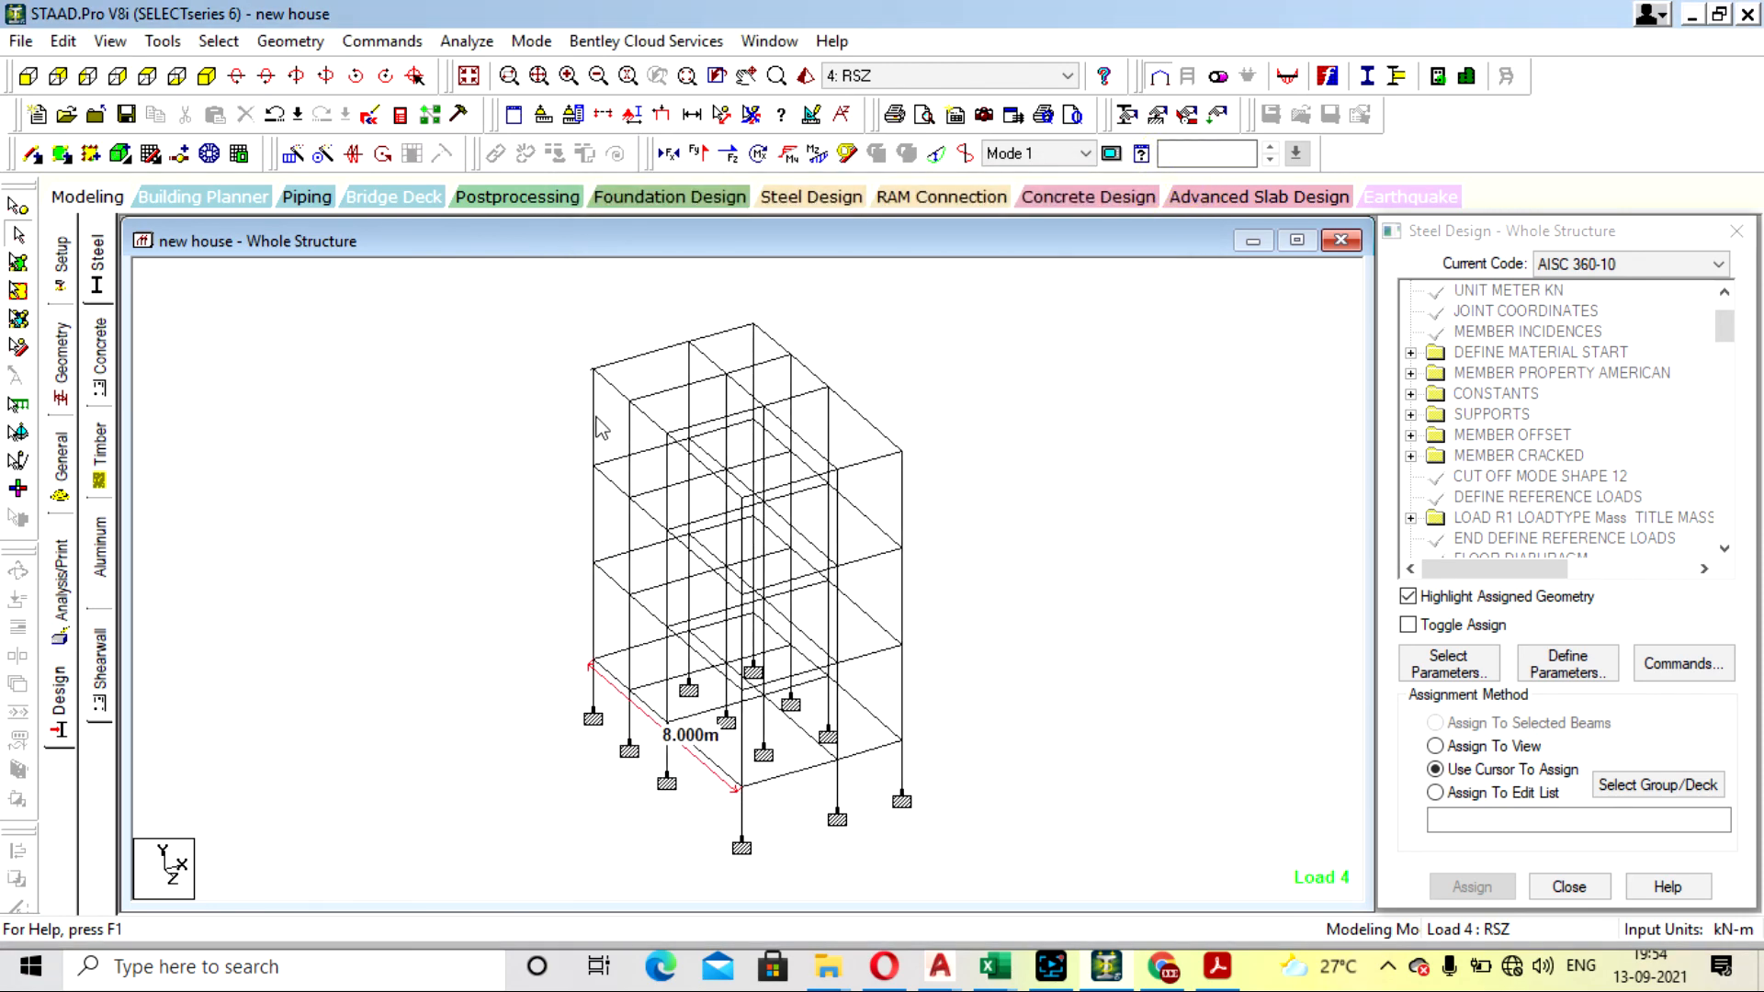
double_click(598, 427)
left_click(1027, 224)
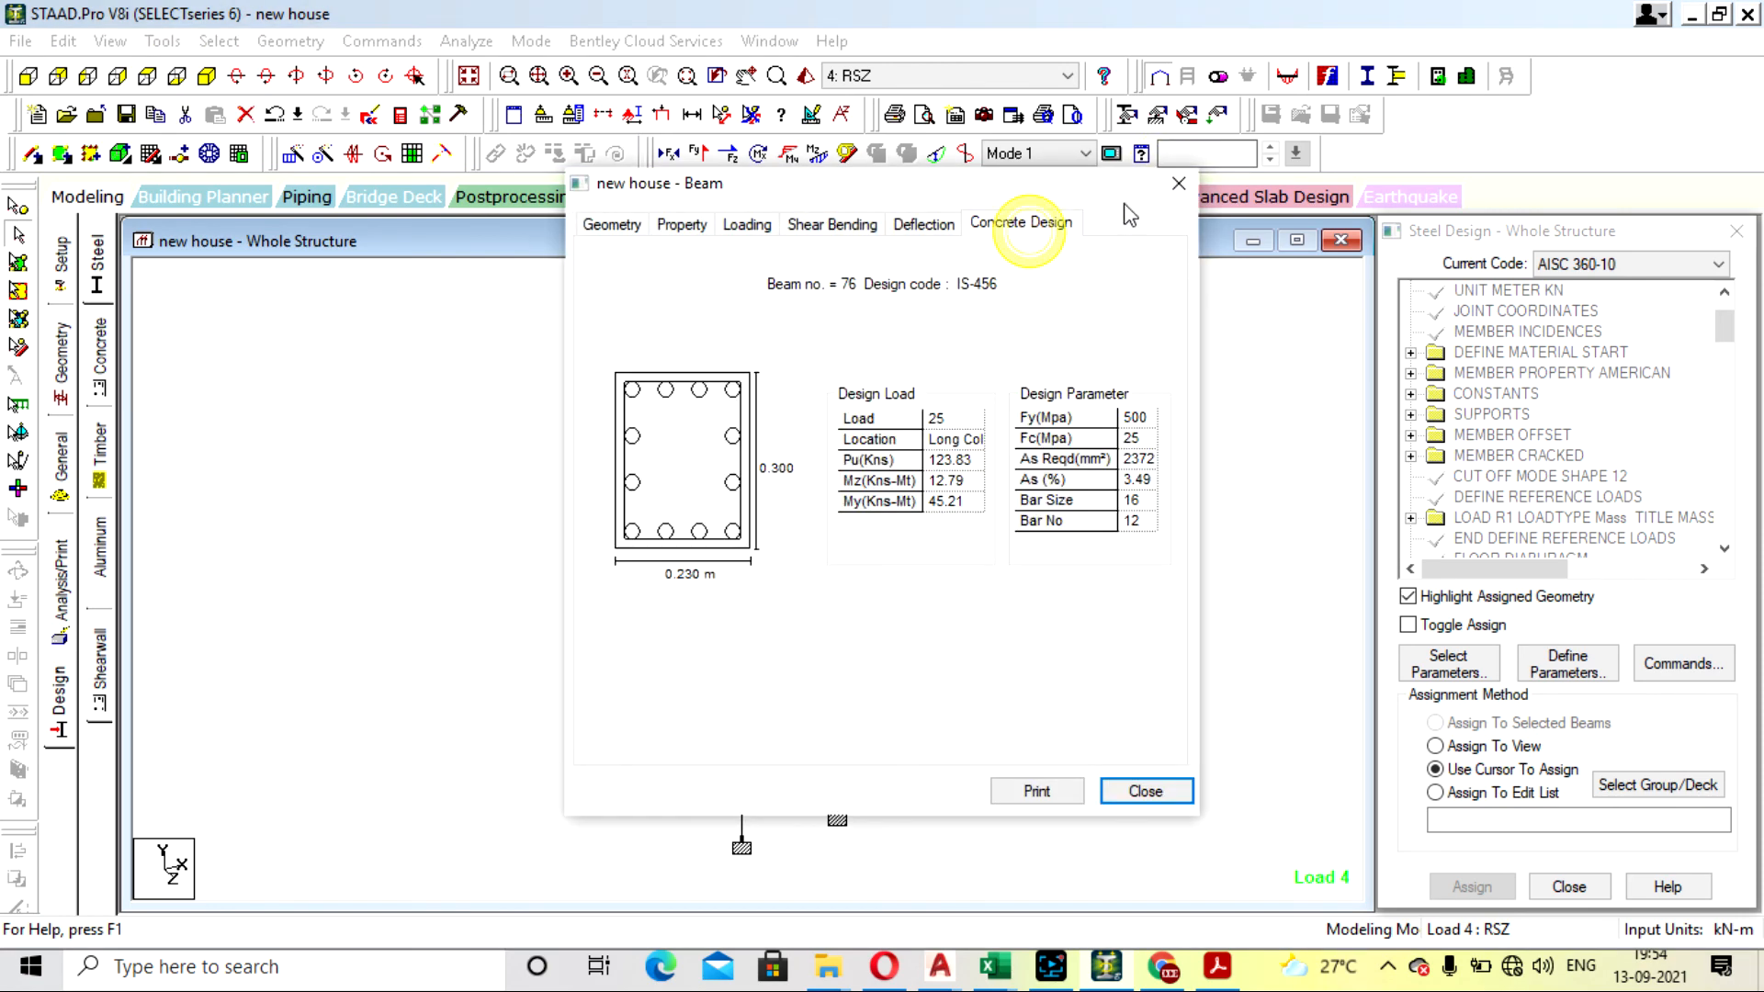
left_click(1178, 181)
left_click(1157, 429)
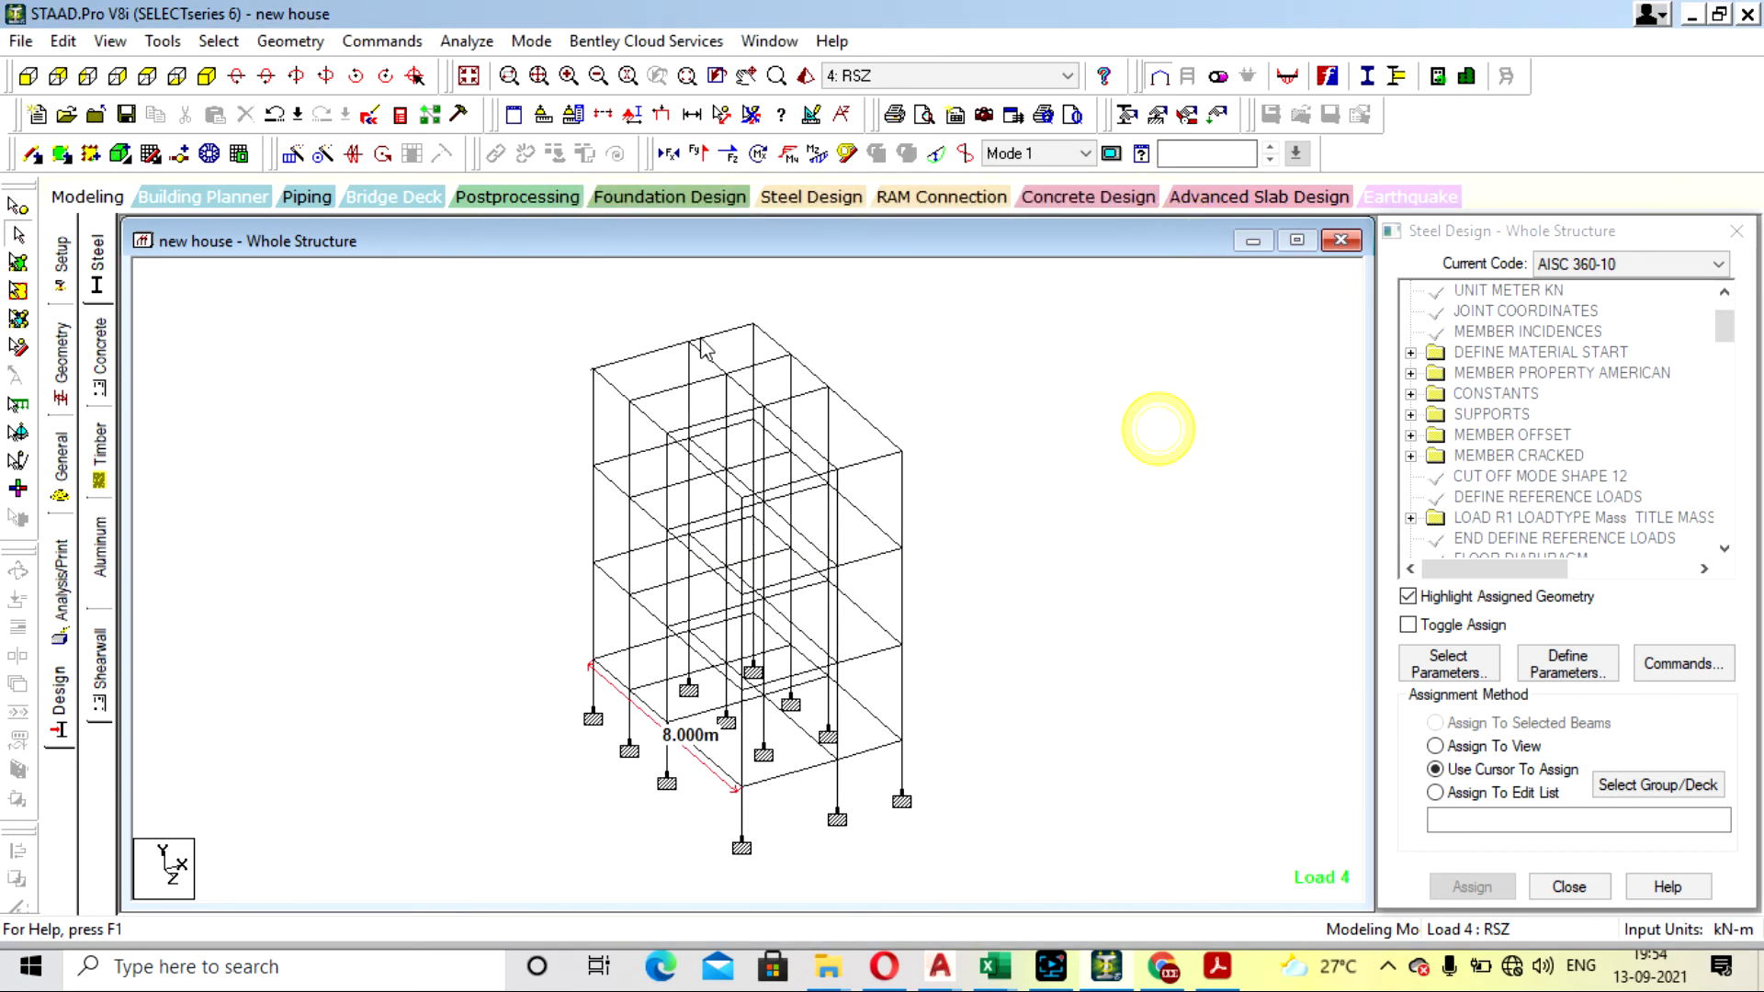
- Open the properties of top-floor beam 94, check the concrete design of adjacent beam 93, and clear the selection
double_click(643, 357)
left_click(1174, 186)
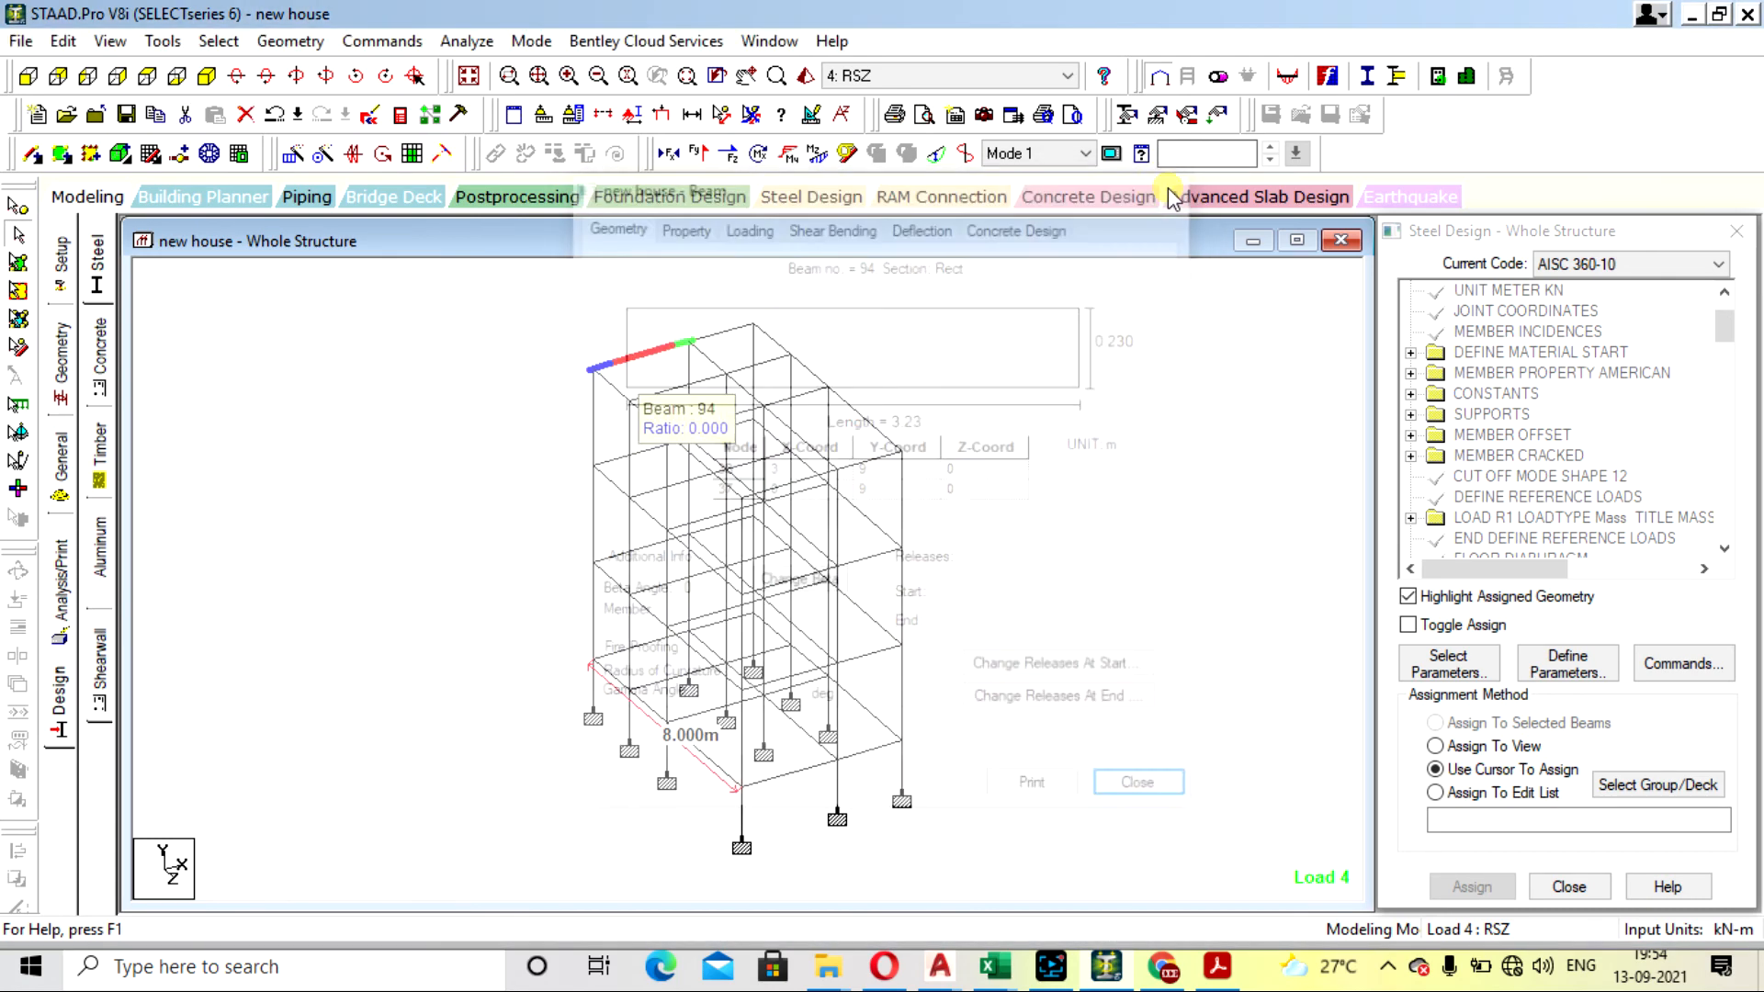
double_click(712, 338)
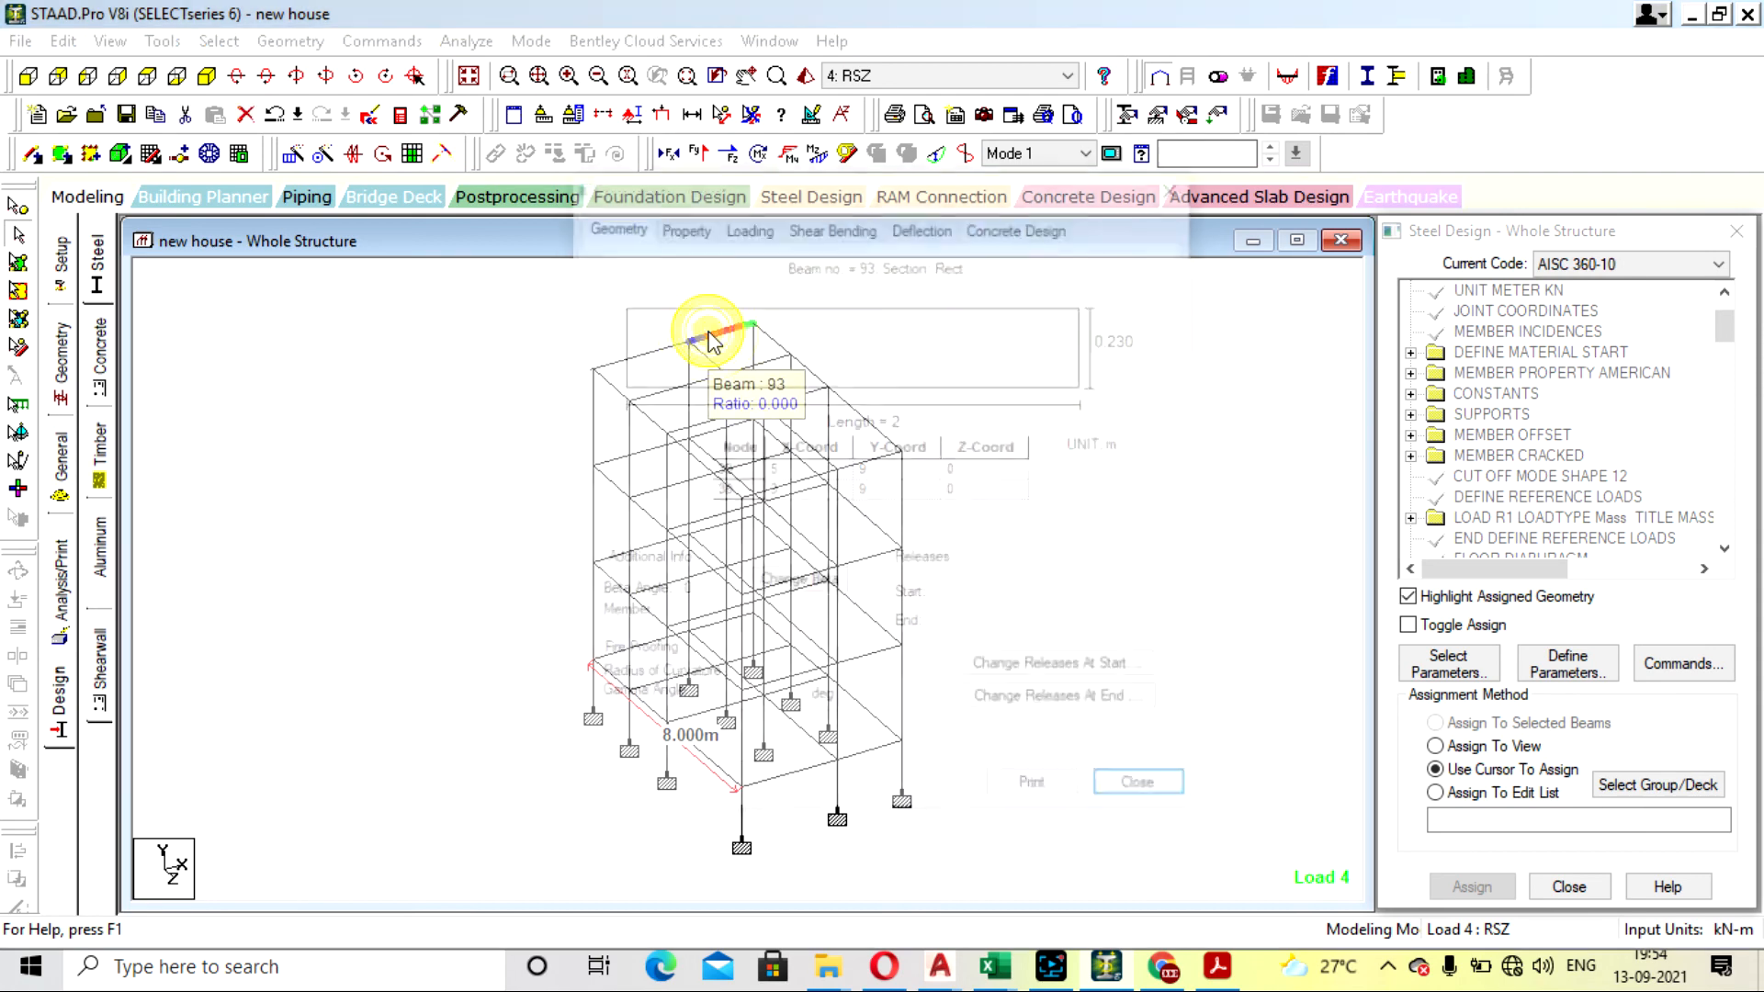
left_click(1034, 220)
left_click(1174, 182)
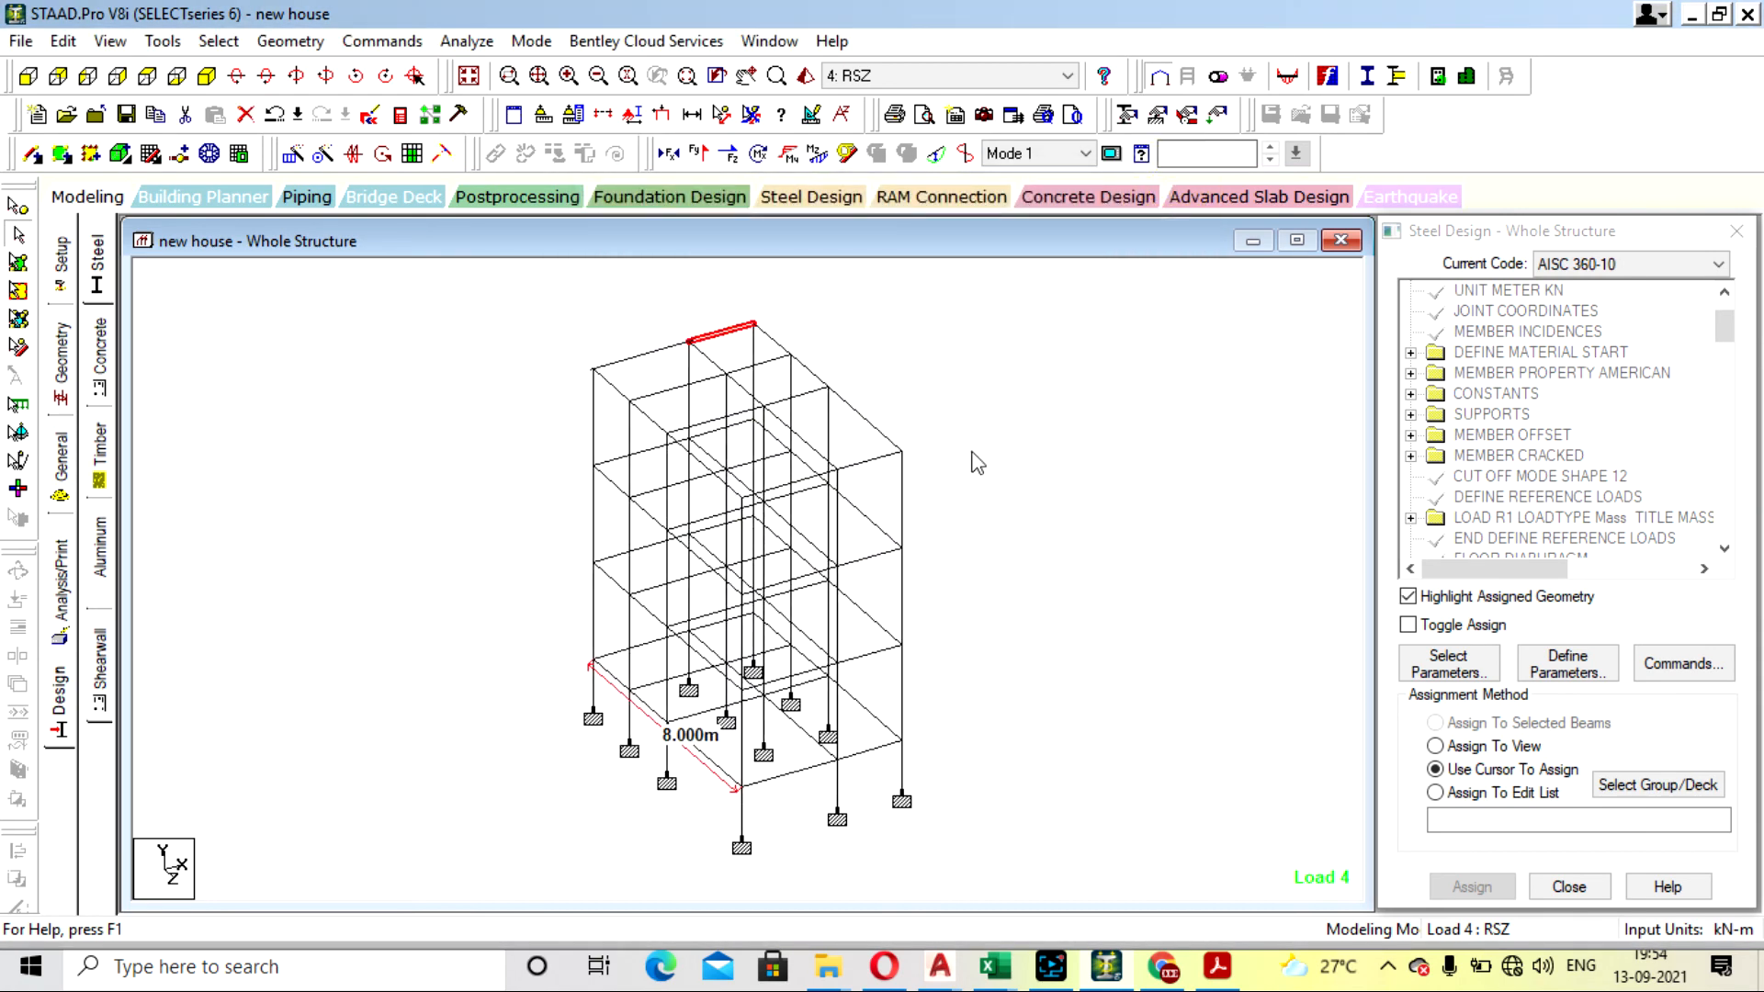
left_click(1146, 443)
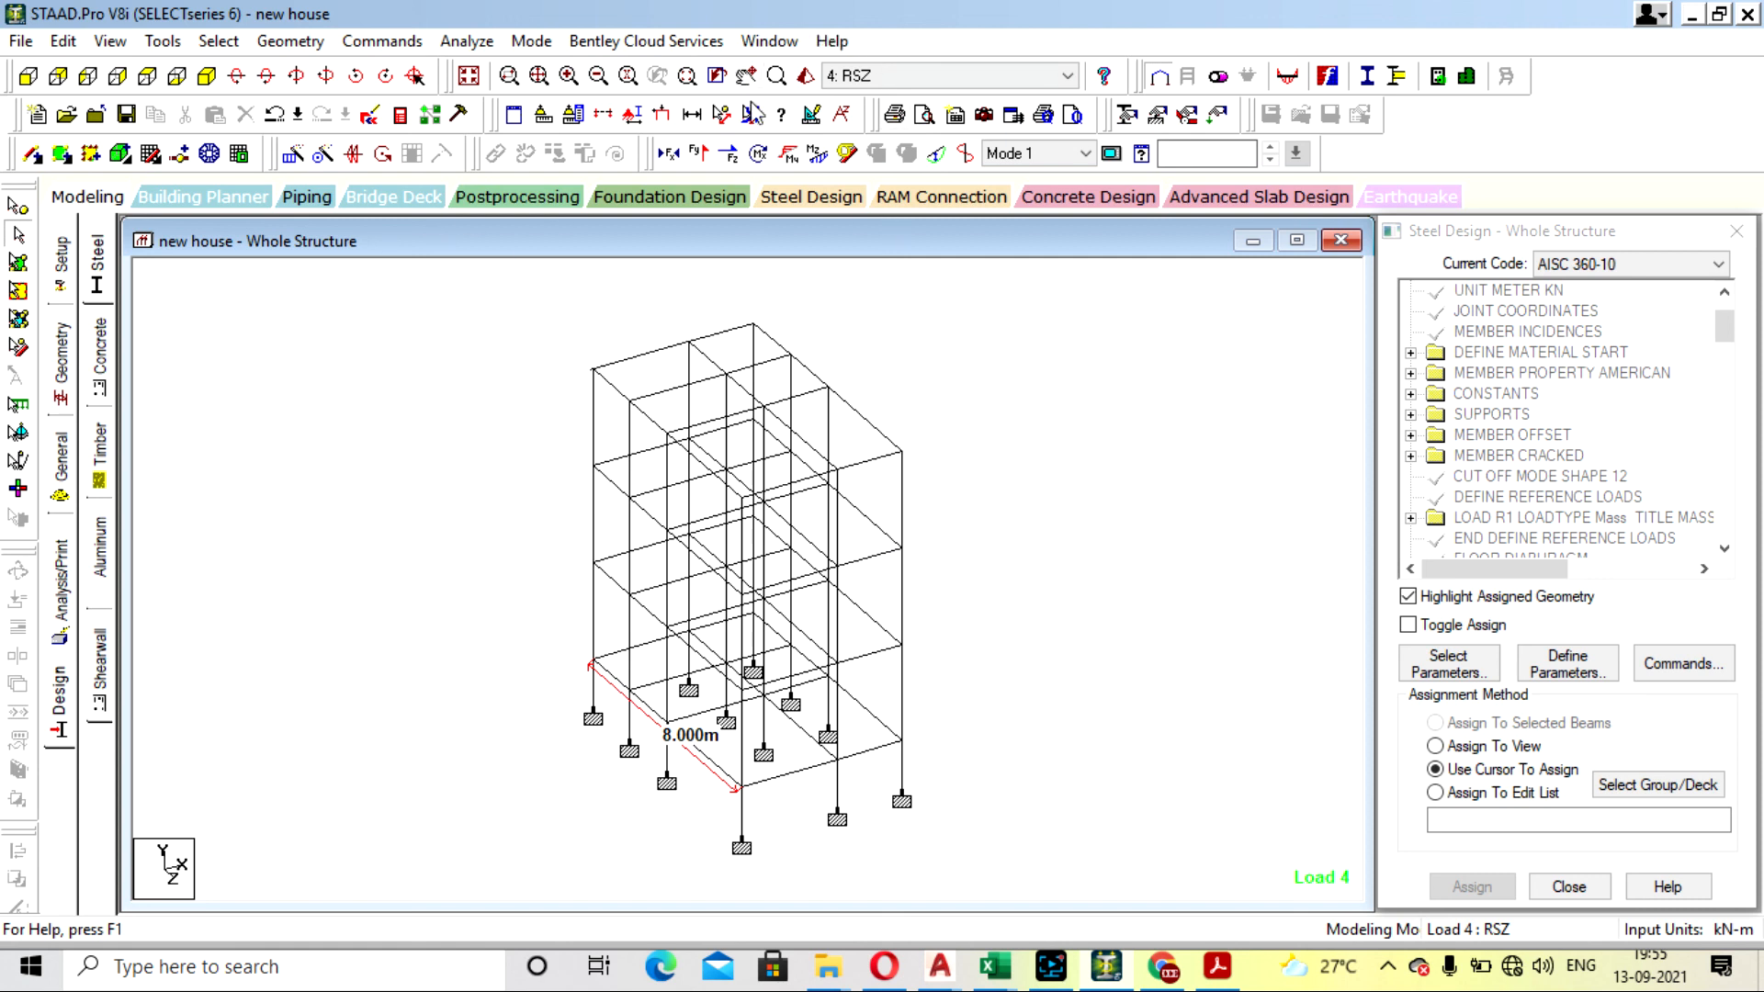
- Remove the 8.000m dimension from the base-level edge of the frame and clear the member selection
left_click(746, 119)
left_click(593, 660)
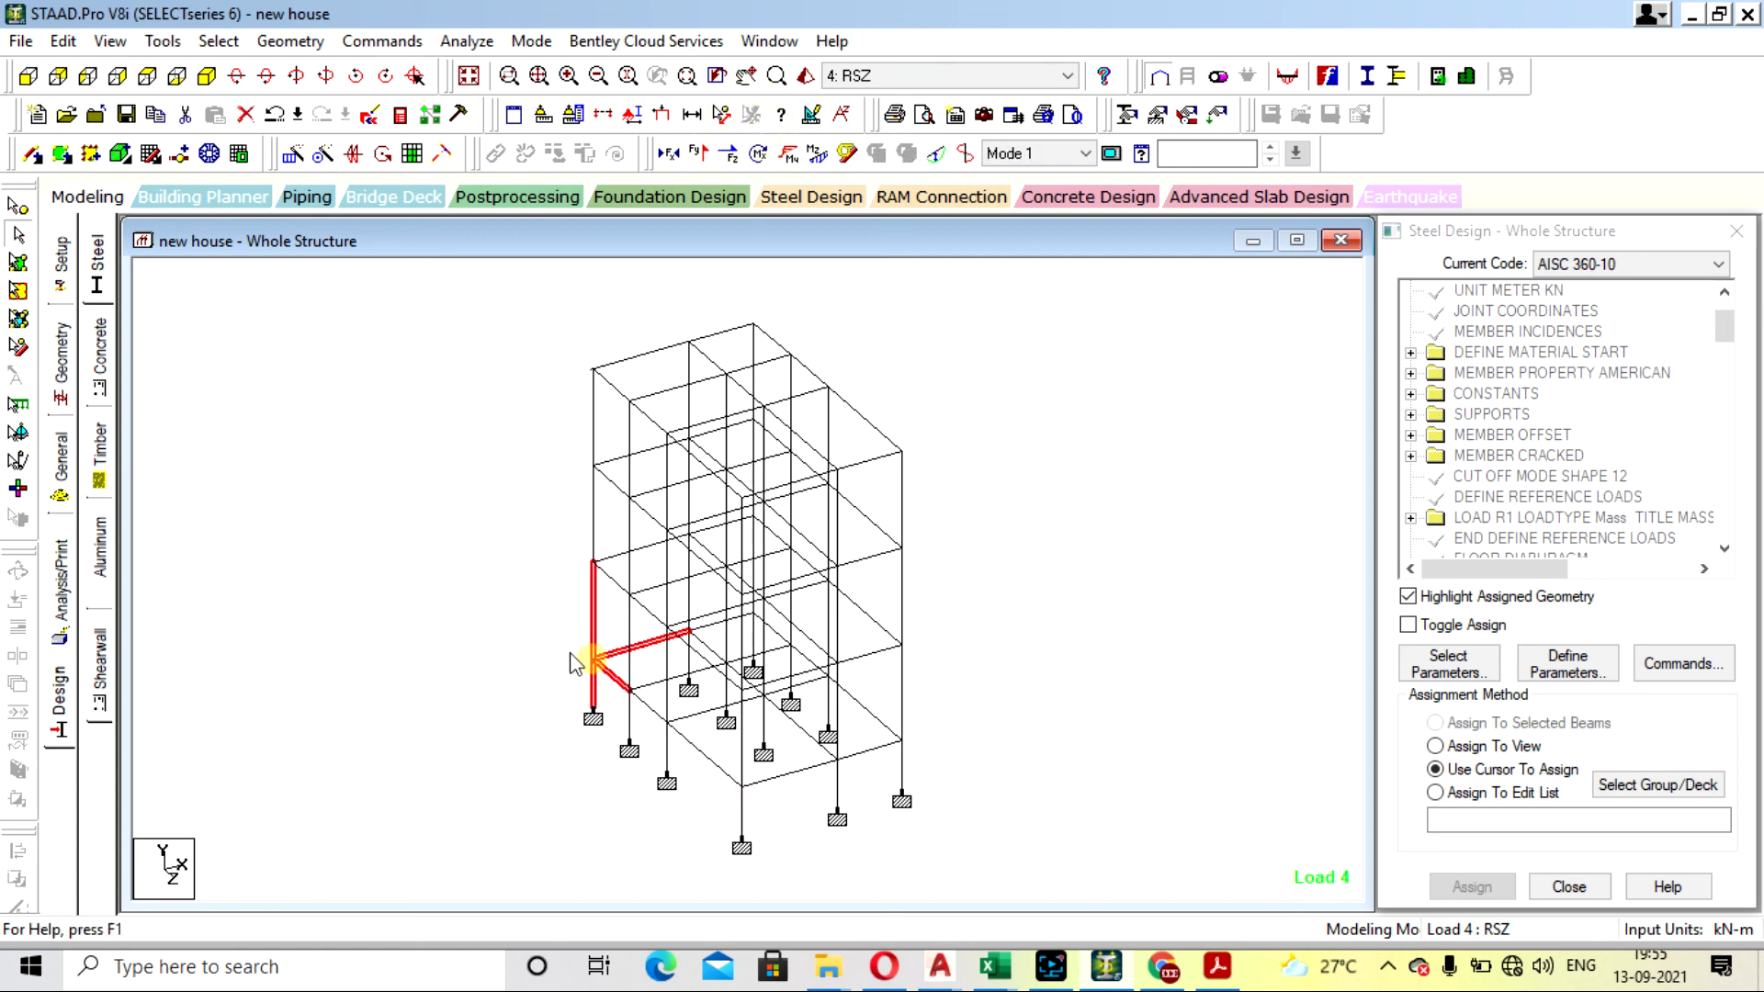
left_click(543, 323)
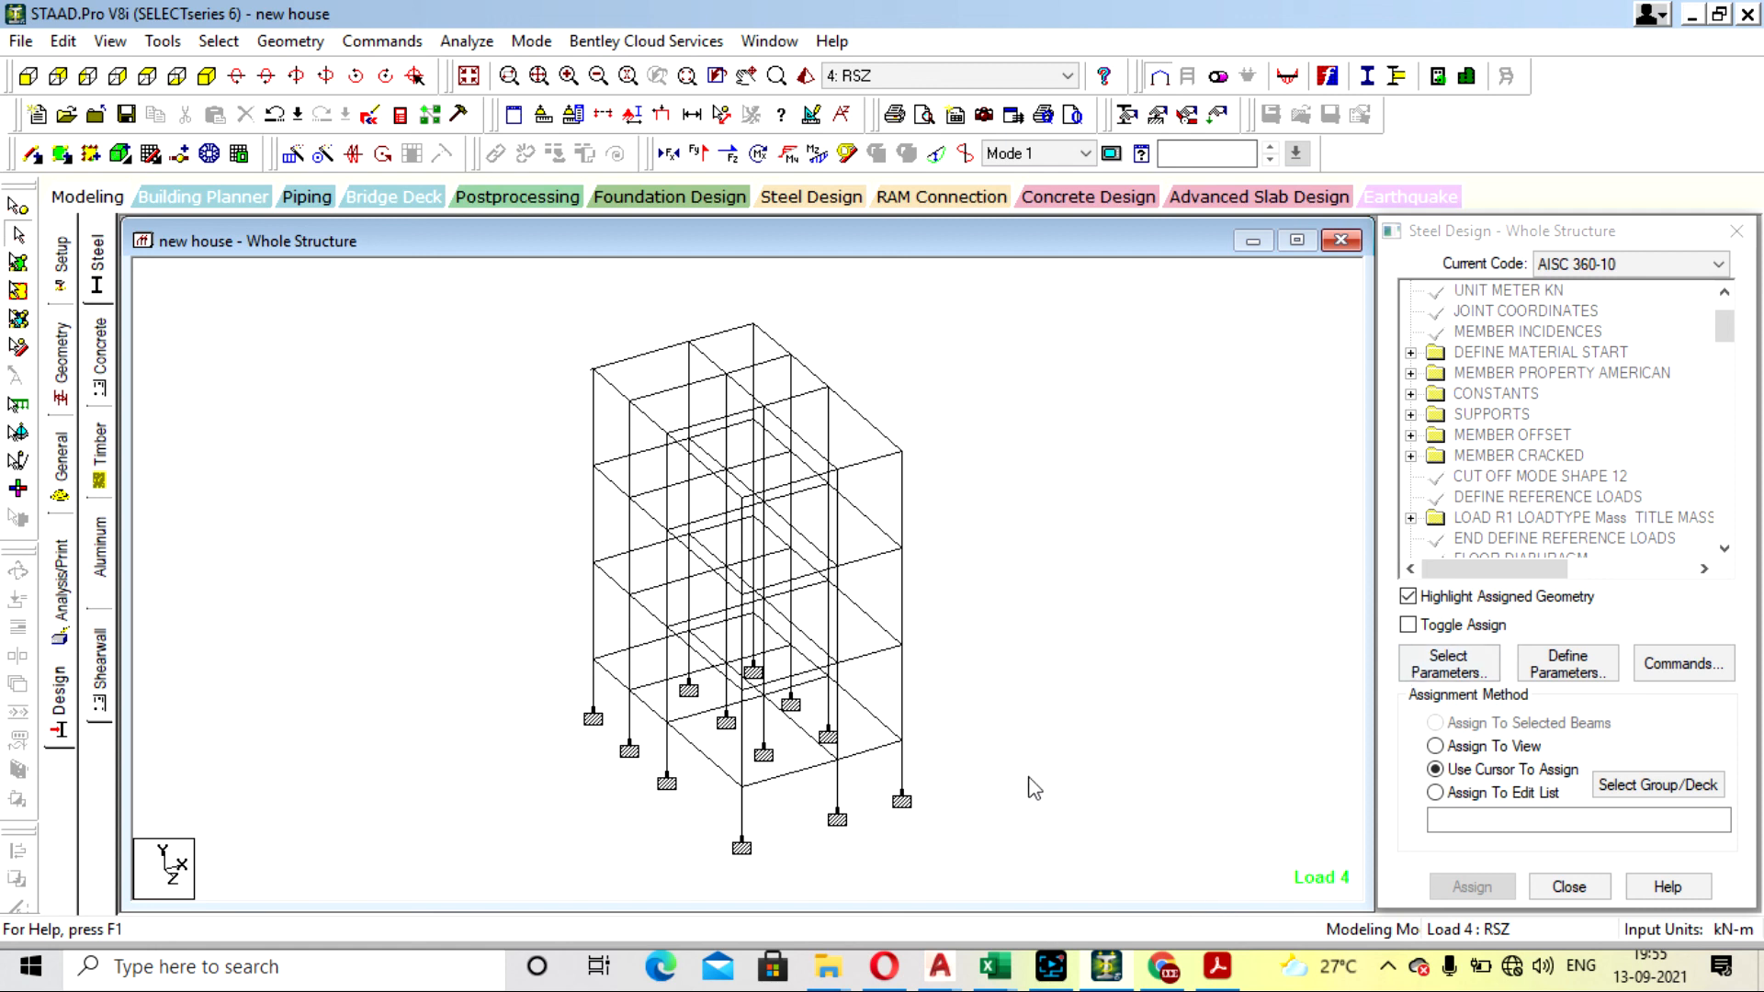
left_click(1055, 976)
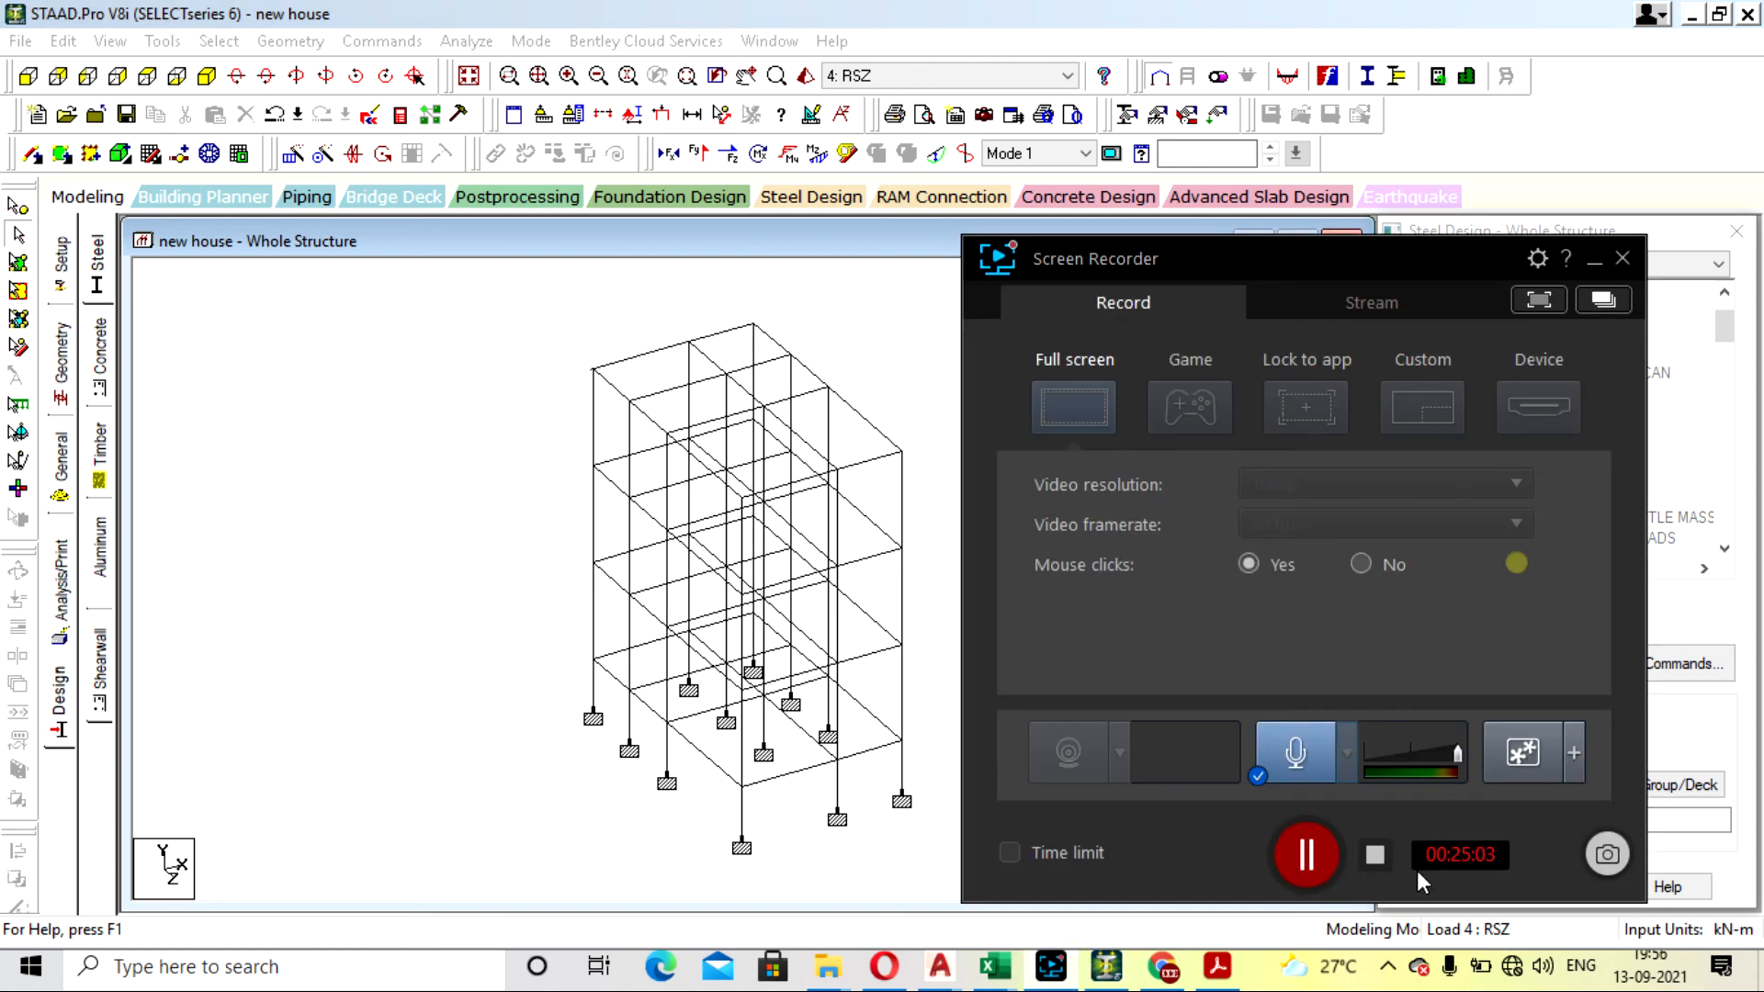
left_click(1305, 854)
left_click(1052, 969)
left_click(548, 395)
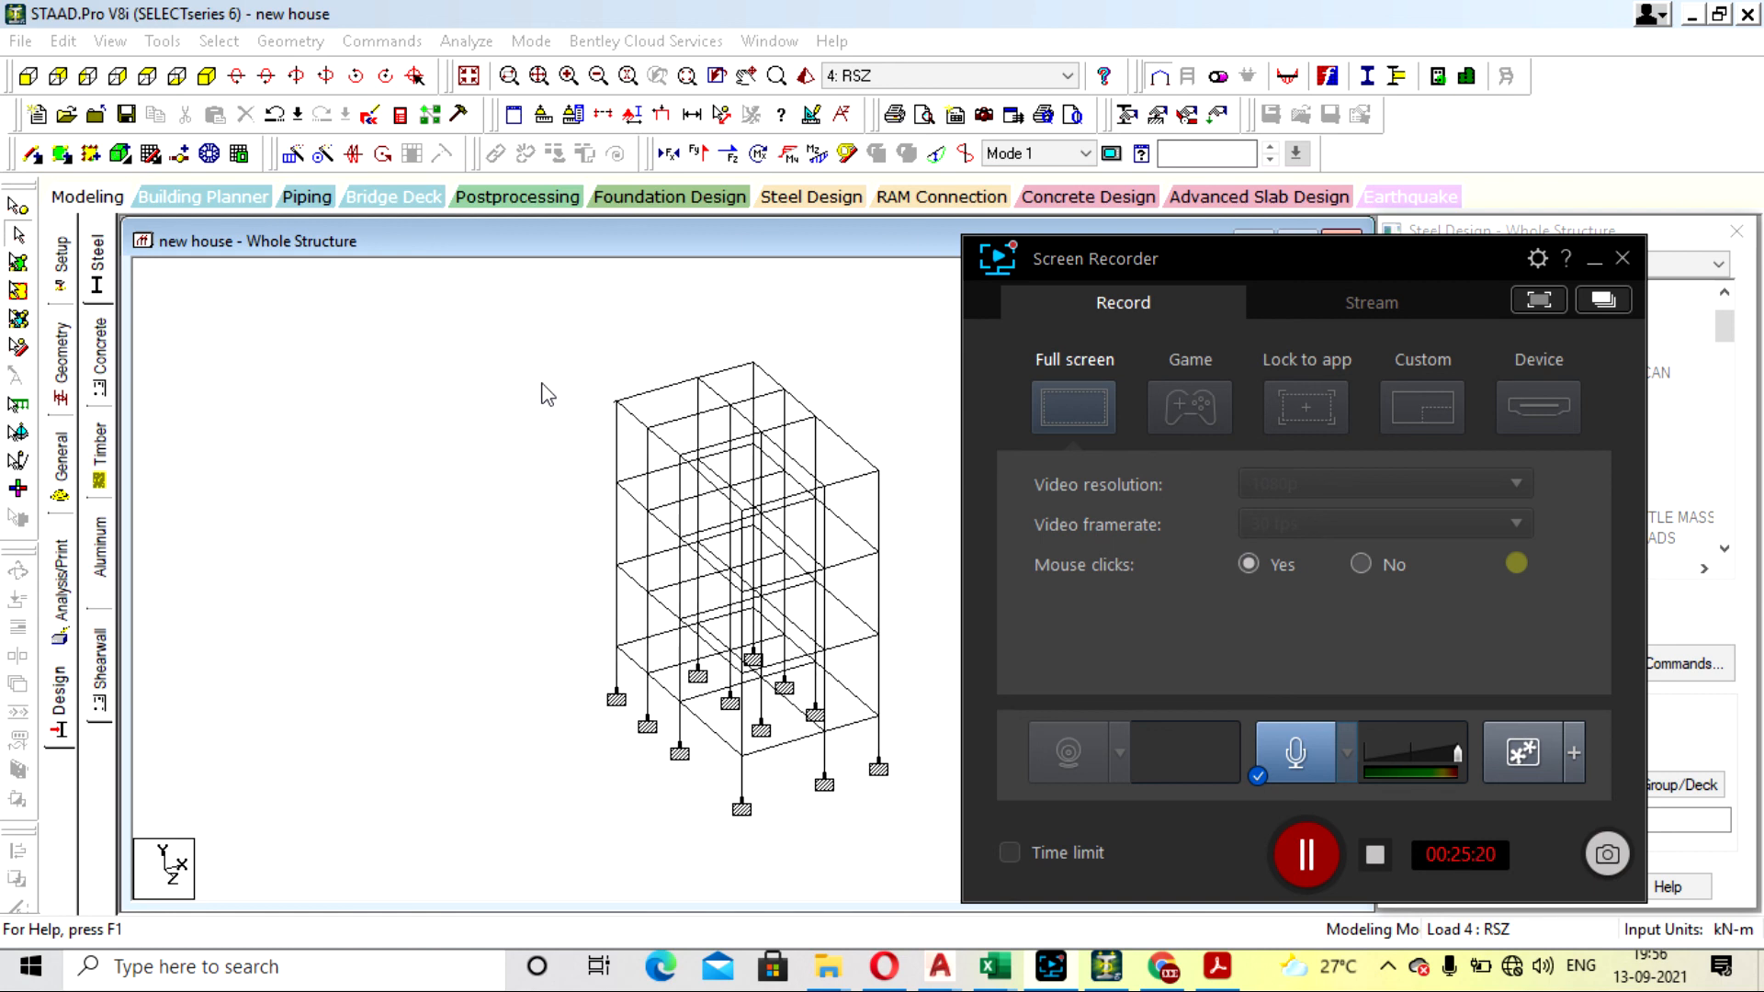